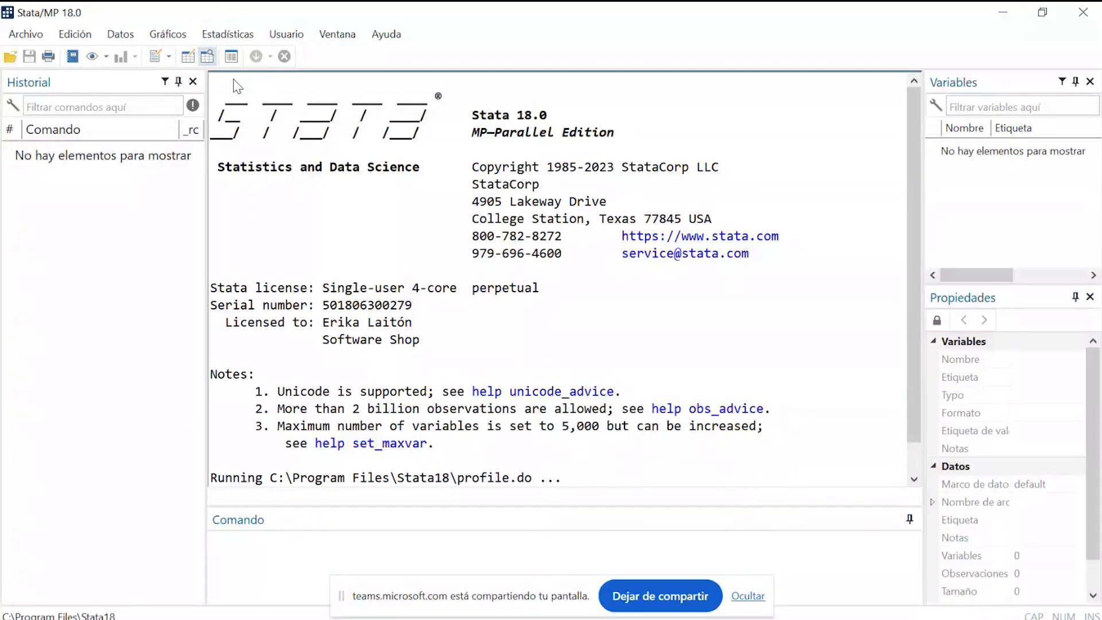
Change the working directory to the capacitación_stata folder on the desktop.
{"action": "left_click", "coordinate": [25, 34]}
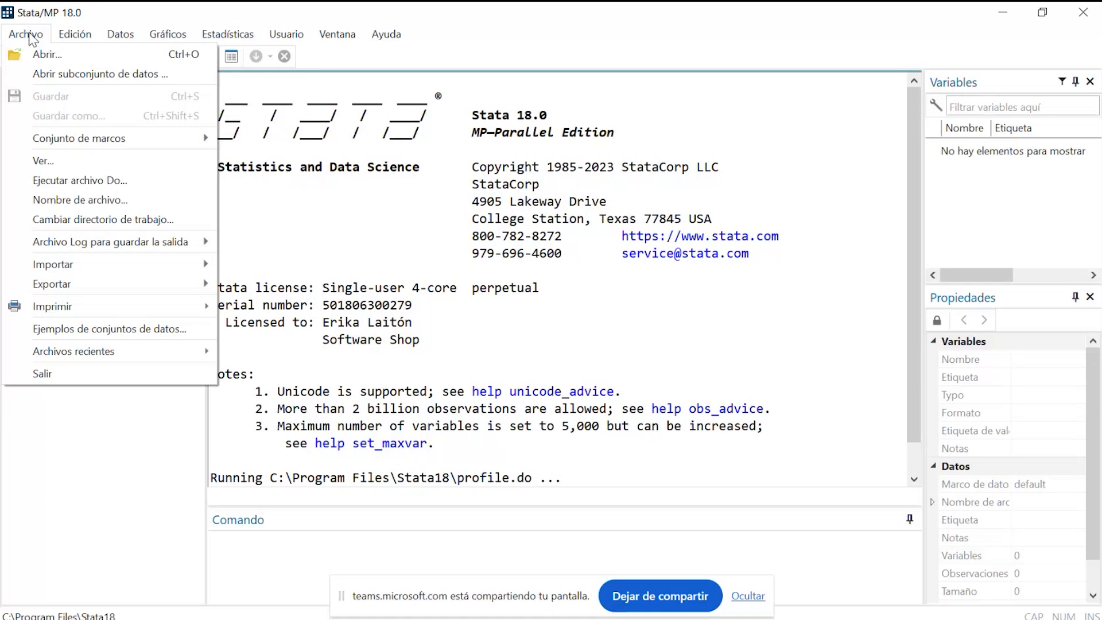
{"action": "left_click", "coordinate": [122, 219]}
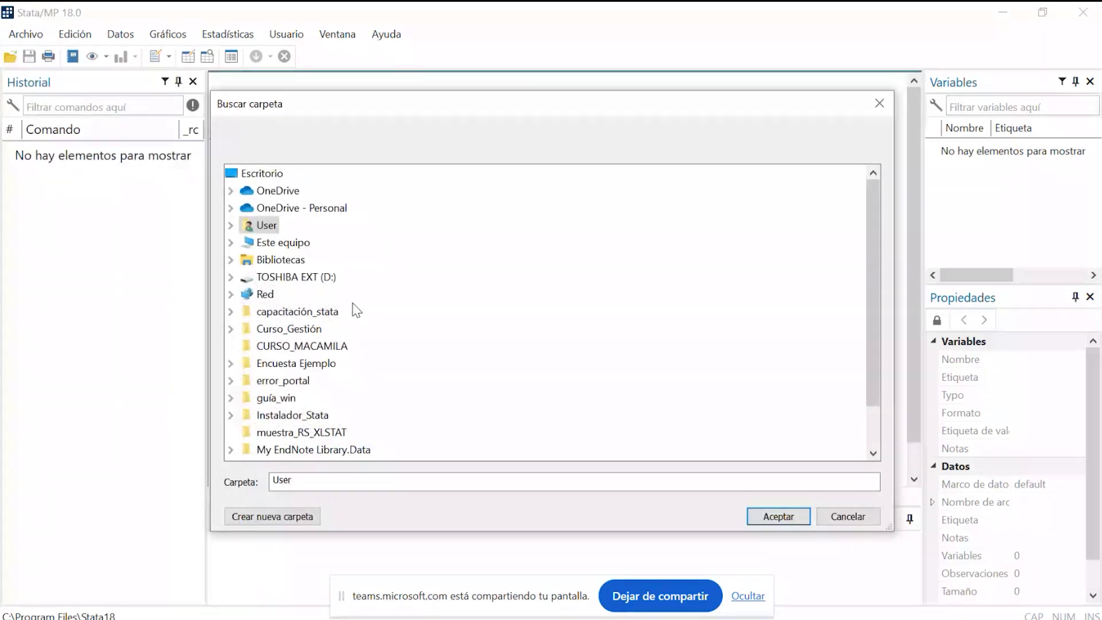
{"action": "double_click", "coordinate": [310, 312]}
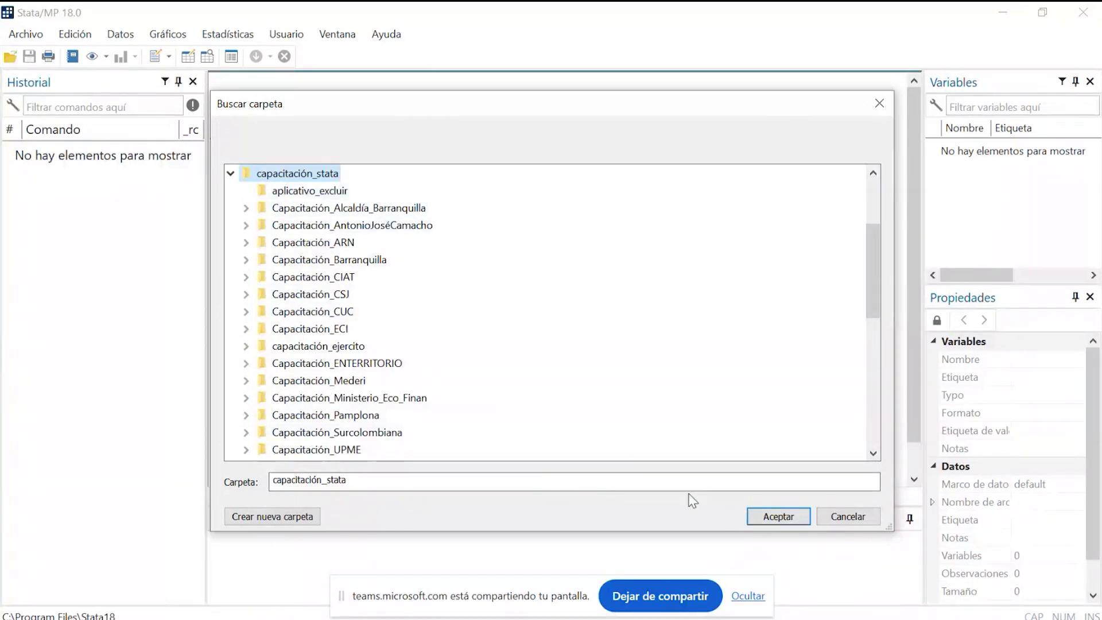
{"action": "left_click", "coordinate": [782, 520]}
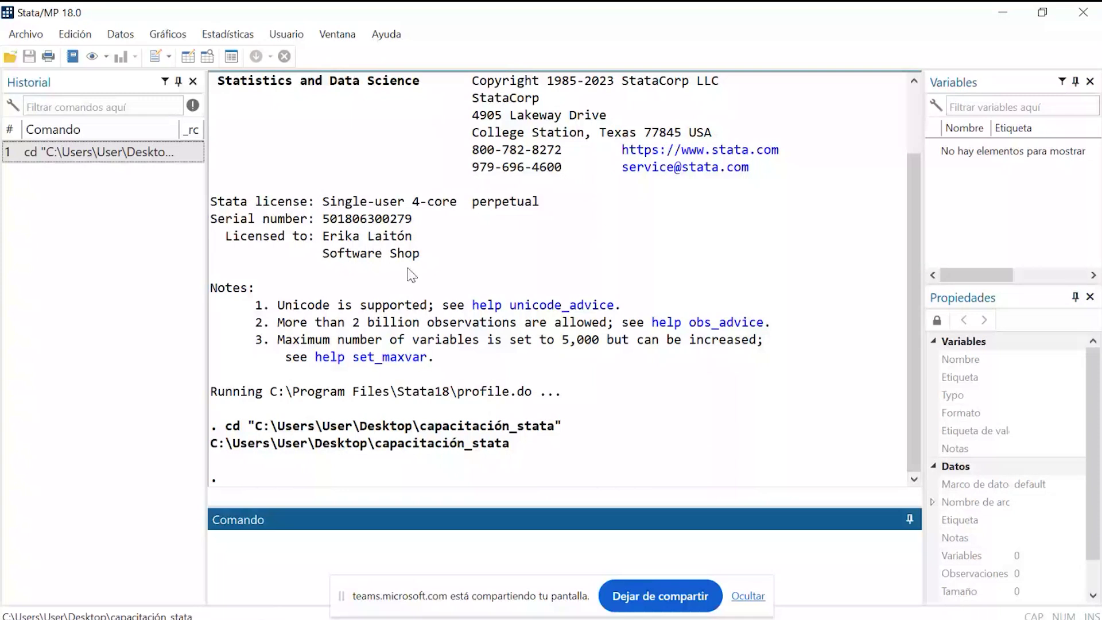
{"action": "left_click", "coordinate": [520, 202]}
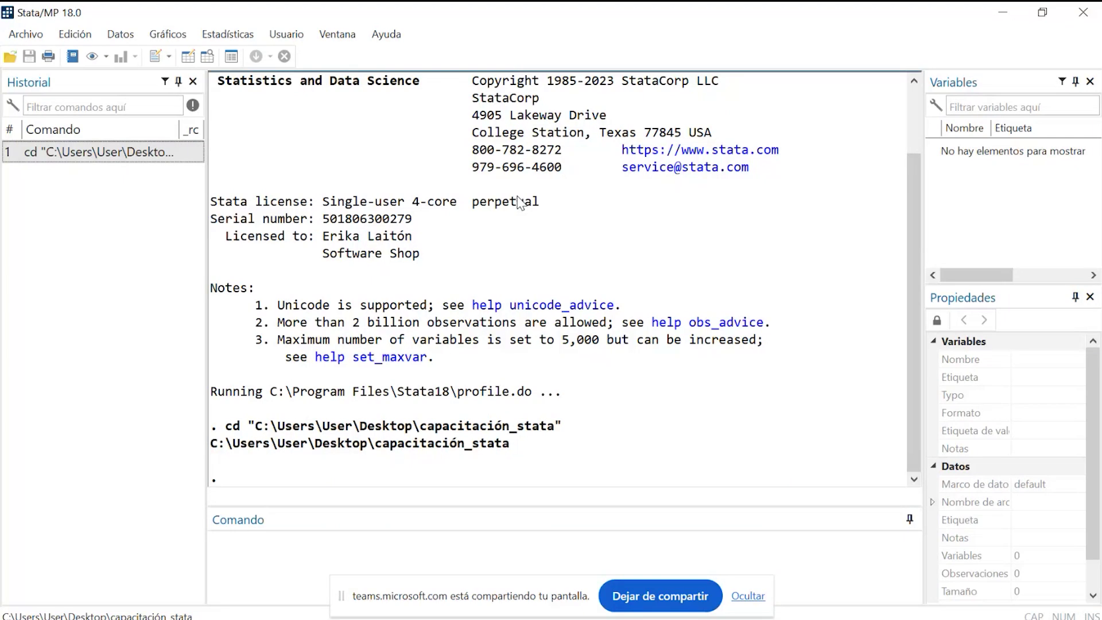
Start a formatted SMCL log file named Taller_1511_uniminuto in the capacitación_stata folder.
{"action": "left_click", "coordinate": [26, 34]}
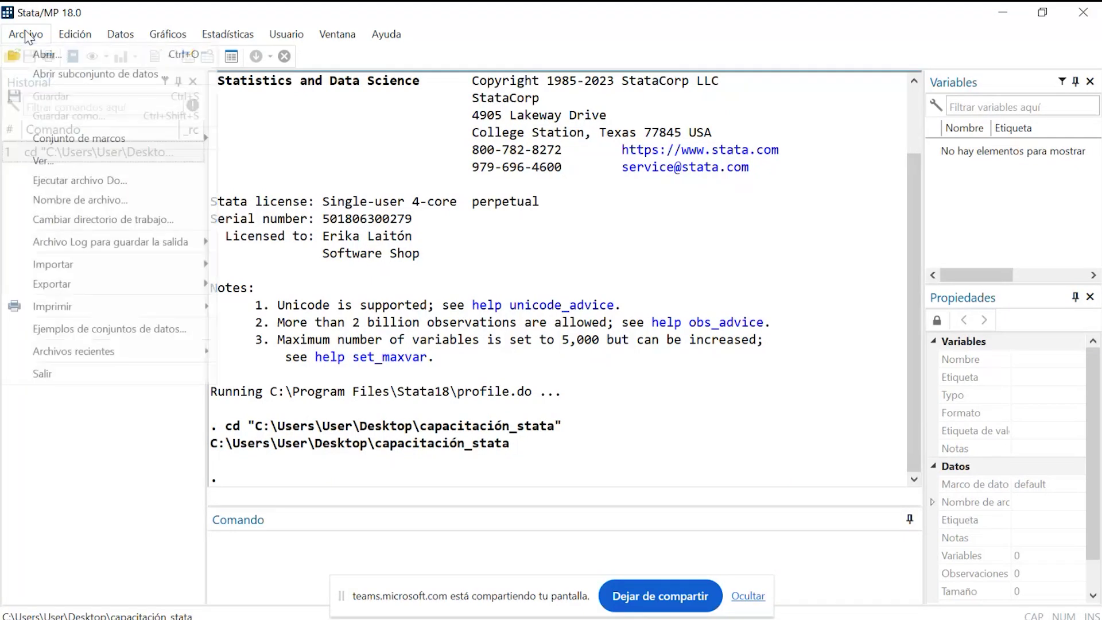
{"action": "mouse_move", "coordinate": [132, 244]}
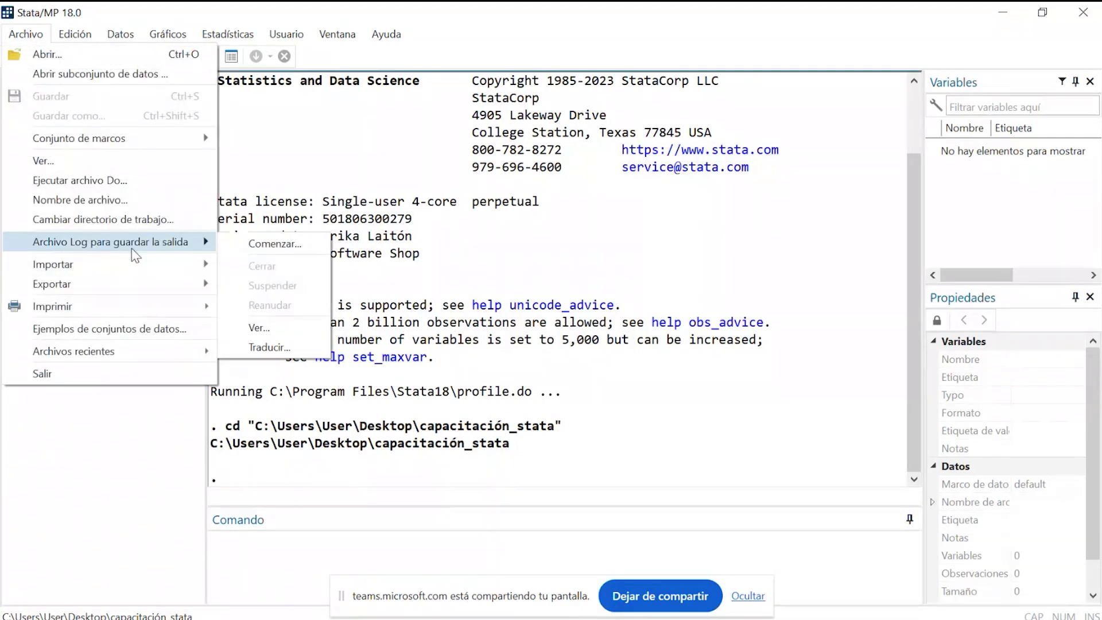
{"action": "left_click", "coordinate": [251, 246]}
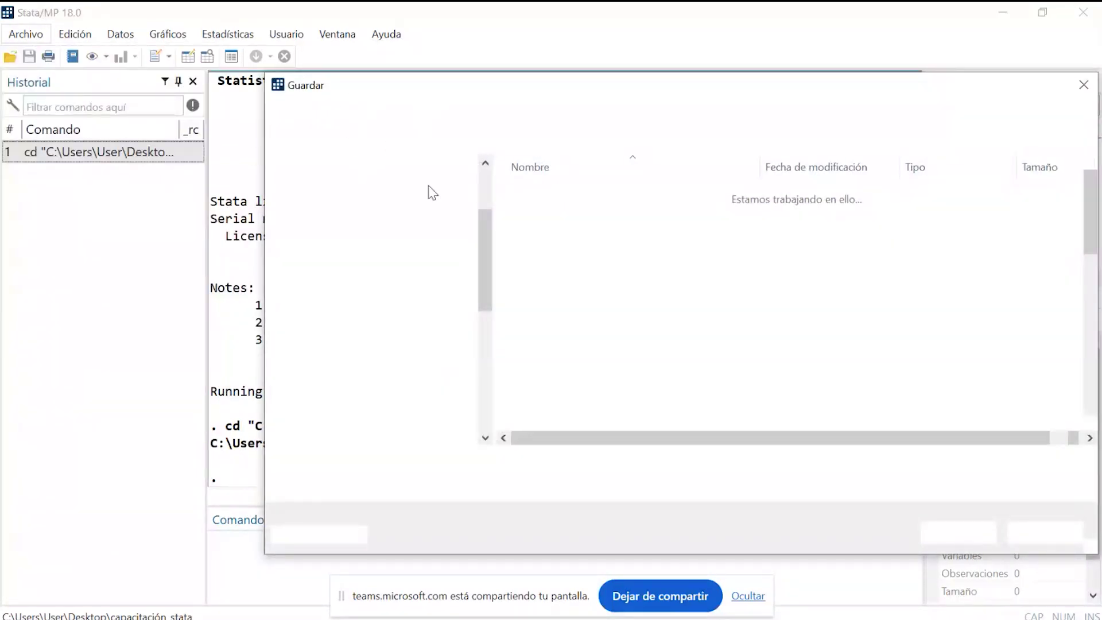
{"action": "left_click_drag", "start_coordinate": [701, 90], "coordinate": [563, 47]}
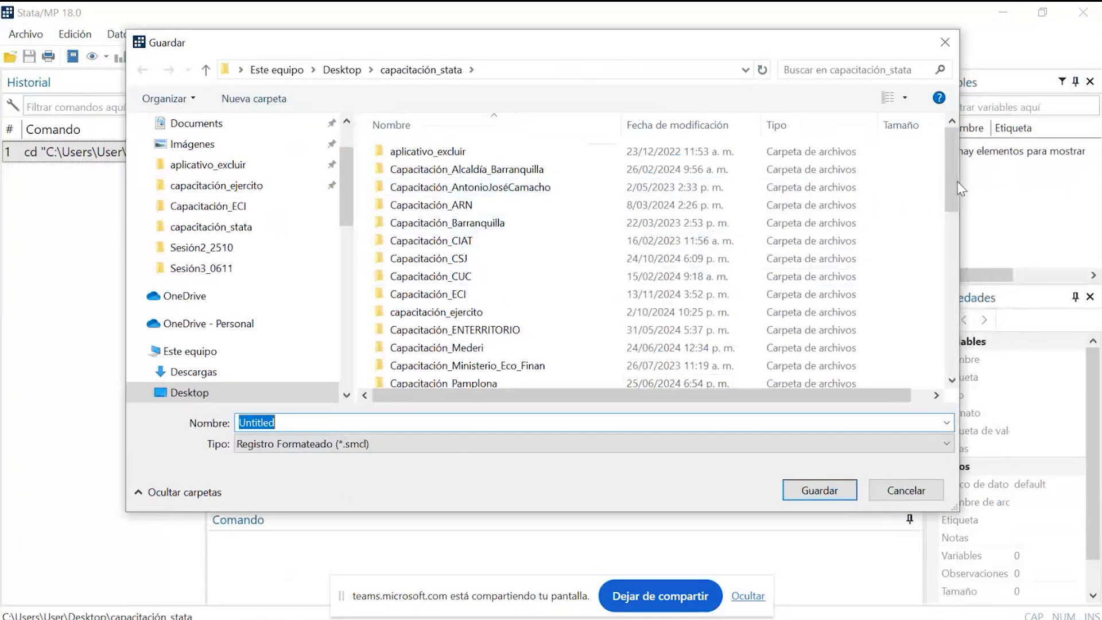
{"action": "left_click_drag", "start_coordinate": [946, 174], "coordinate": [980, 353]}
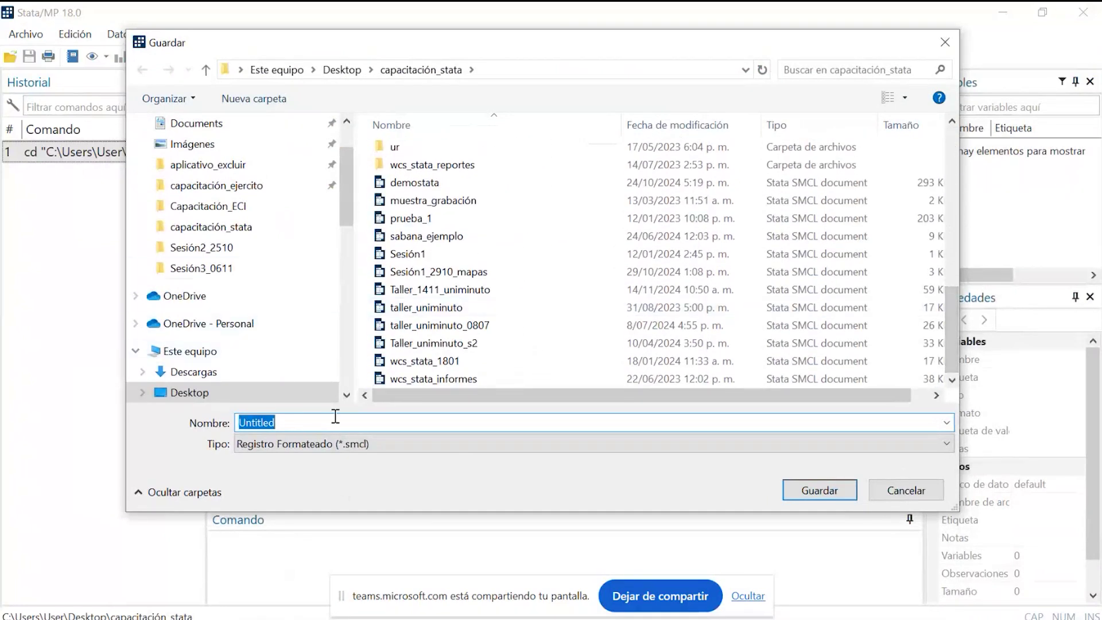
{"action": "left_click", "coordinate": [500, 292]}
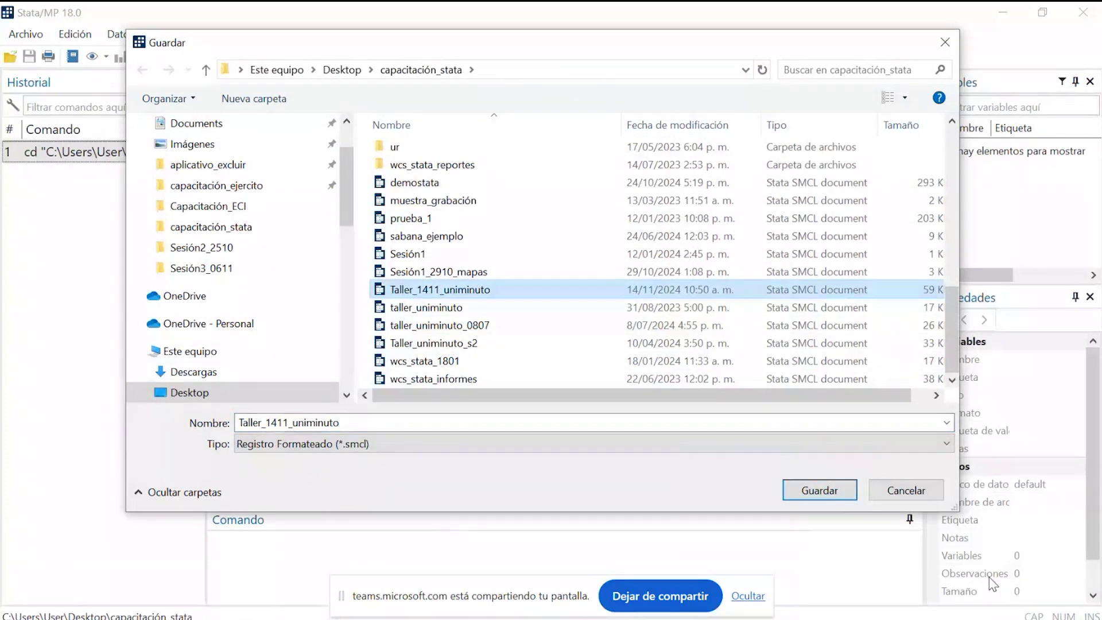
{"action": "double_click", "coordinate": [288, 422]}
{"action": "left_click", "coordinate": [278, 423]}
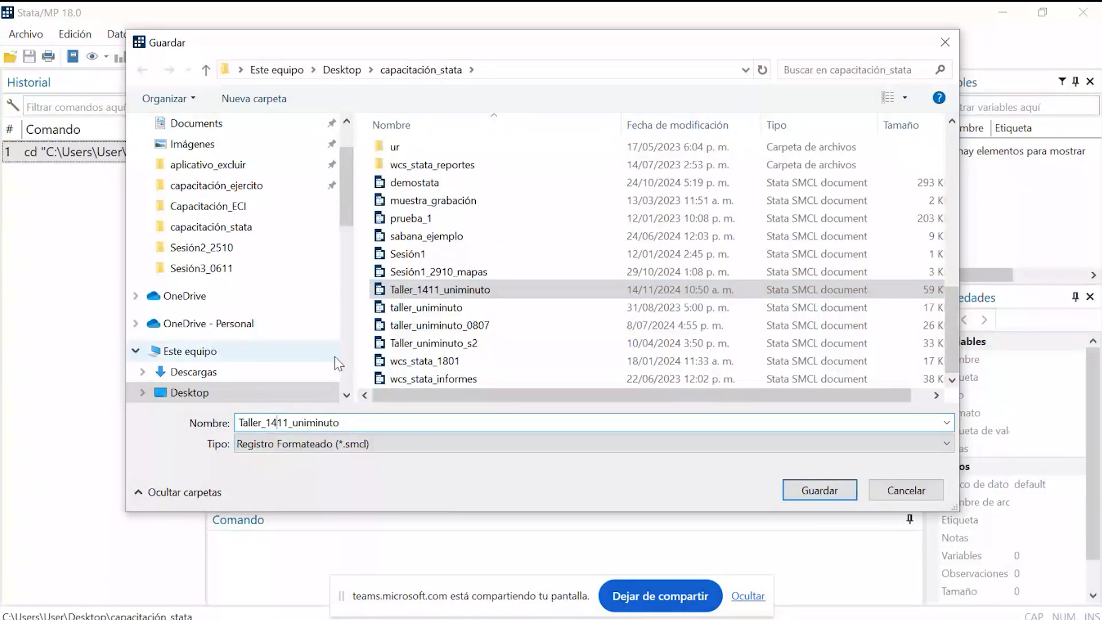
{"action": "key", "text": "BackSpace"}
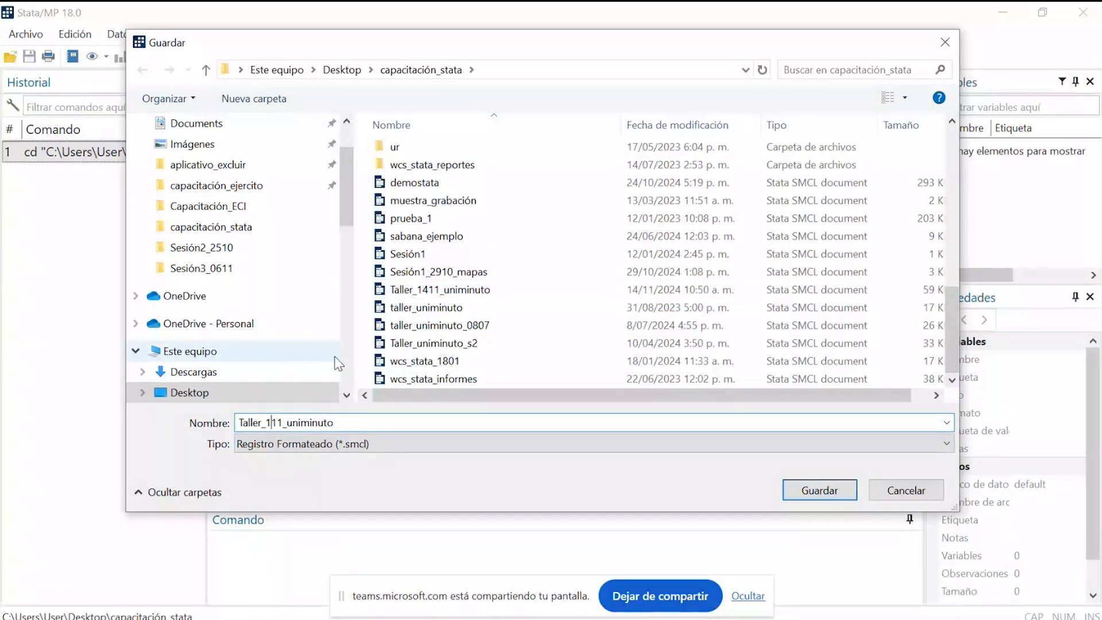
{"action": "type", "text": "5"}
{"action": "key", "text": "Return"}
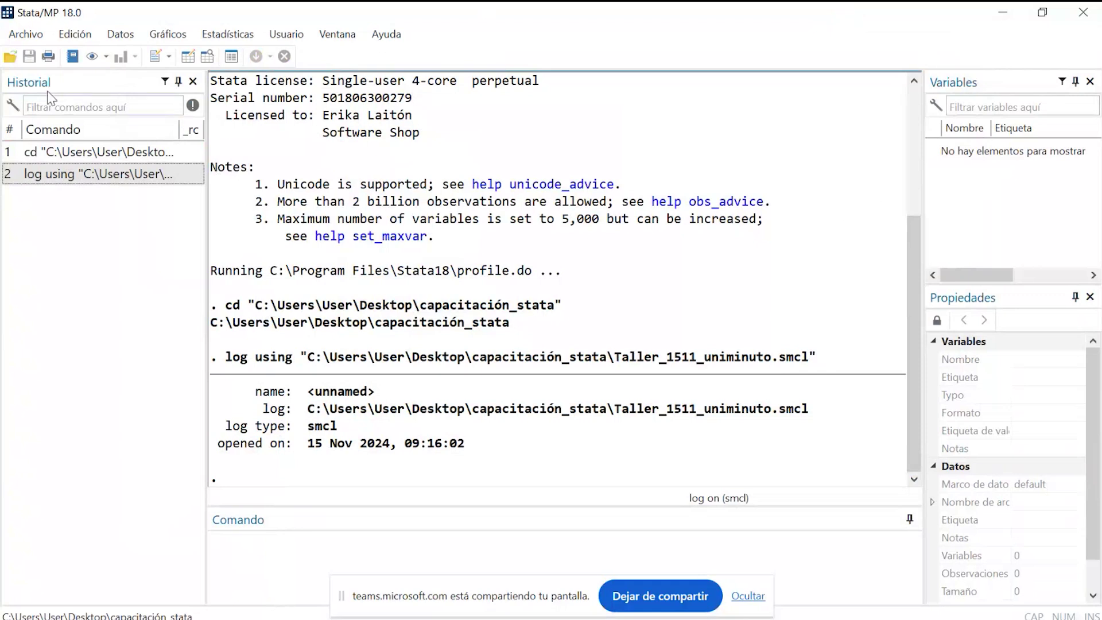
Open the Taller_1411_uniminuto_datos dataset and display its records in the Data Editor's browse mode.
{"action": "left_click", "coordinate": [20, 37]}
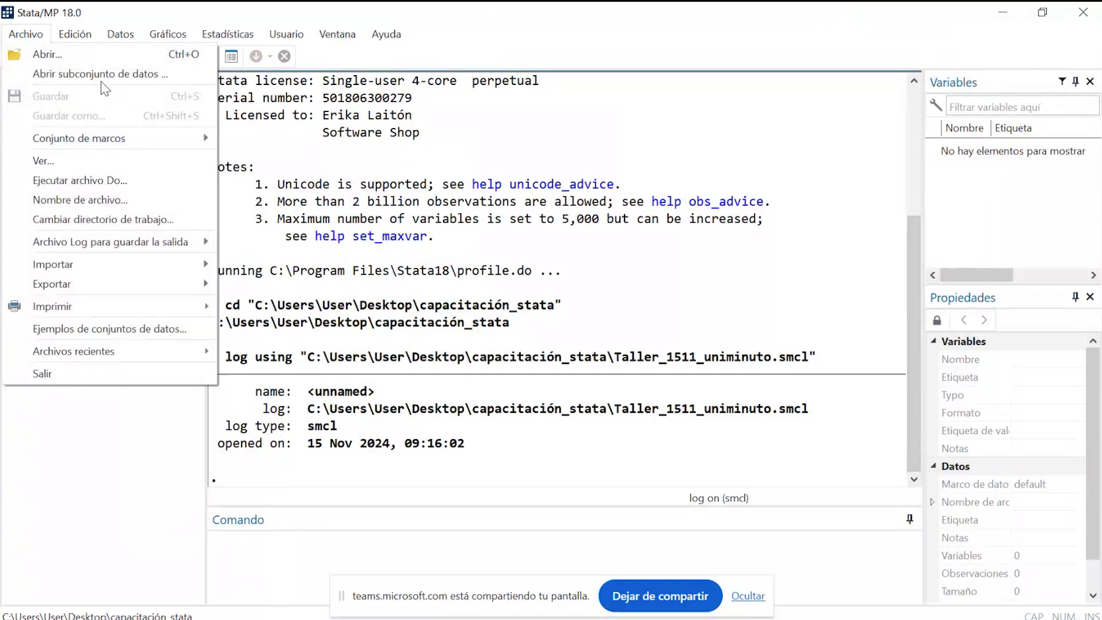
{"action": "left_click", "coordinate": [81, 60]}
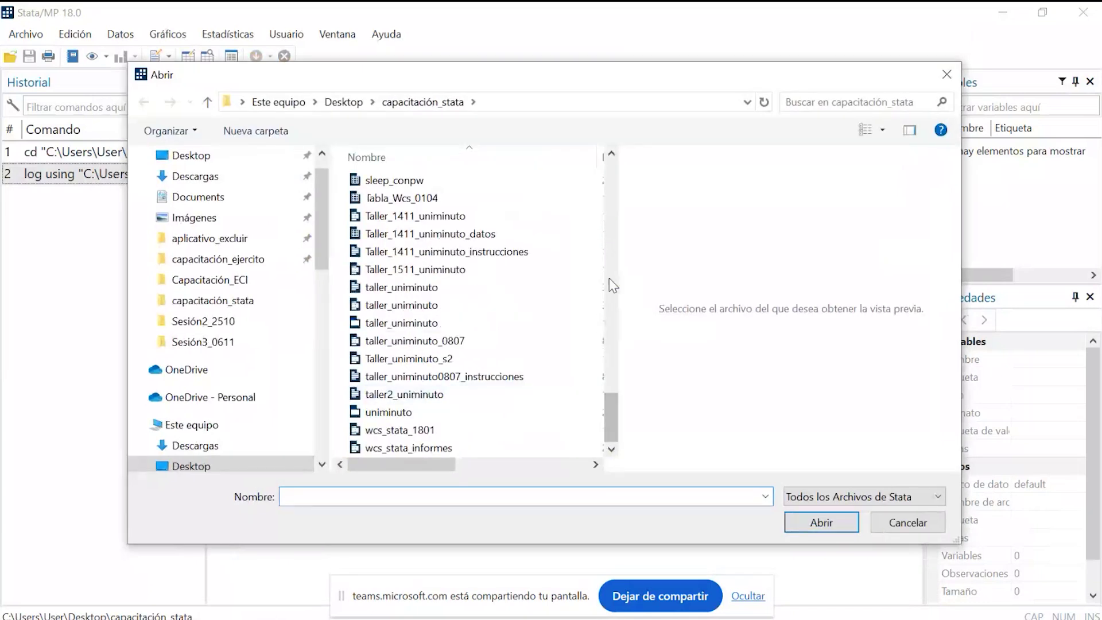
{"action": "left_click_drag", "start_coordinate": [623, 269], "coordinate": [877, 290]}
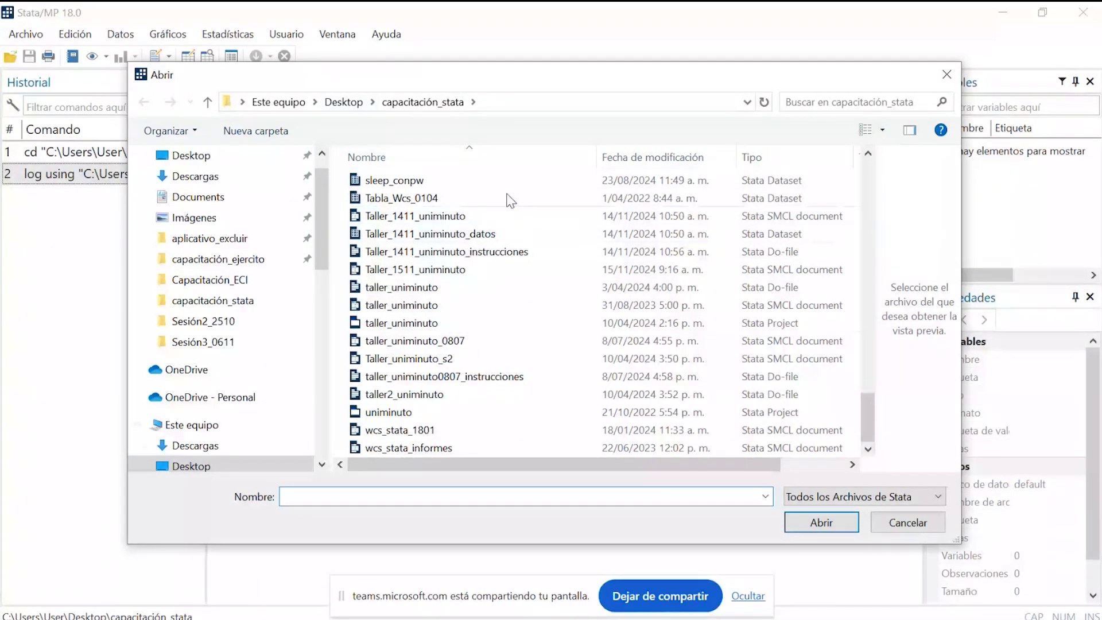
{"action": "left_click", "coordinate": [426, 233]}
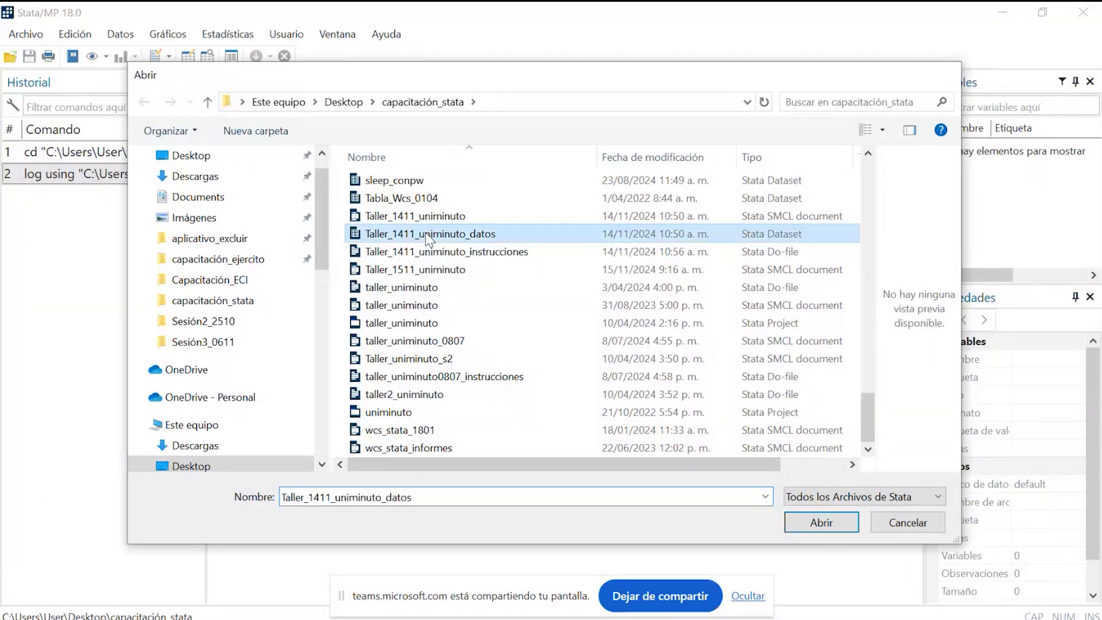
{"action": "double_click", "coordinate": [425, 232]}
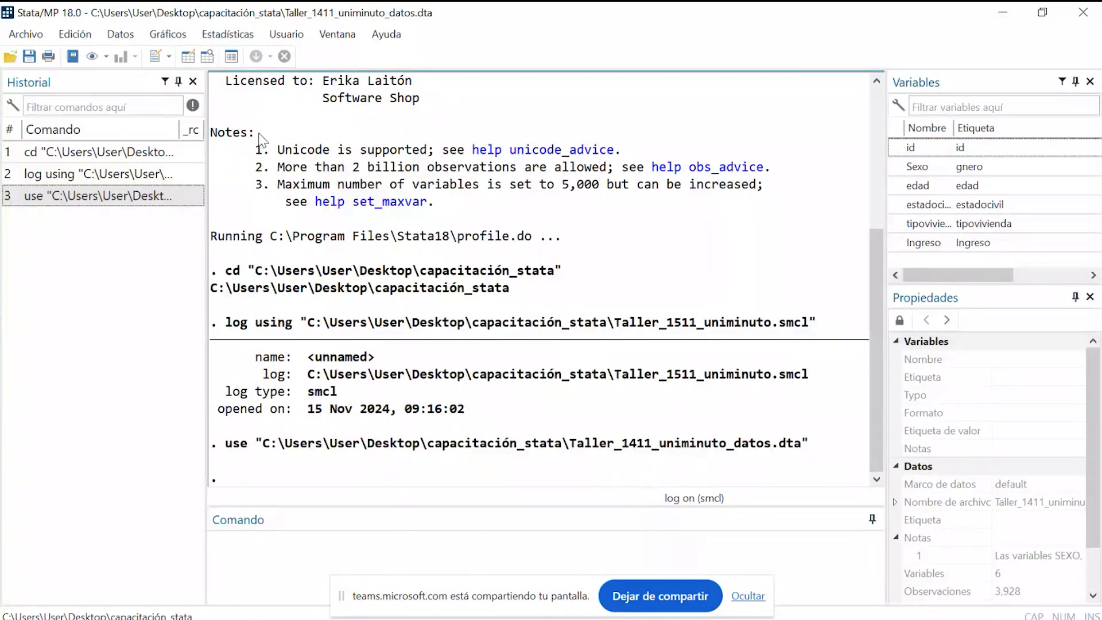
{"action": "left_click", "coordinate": [207, 61]}
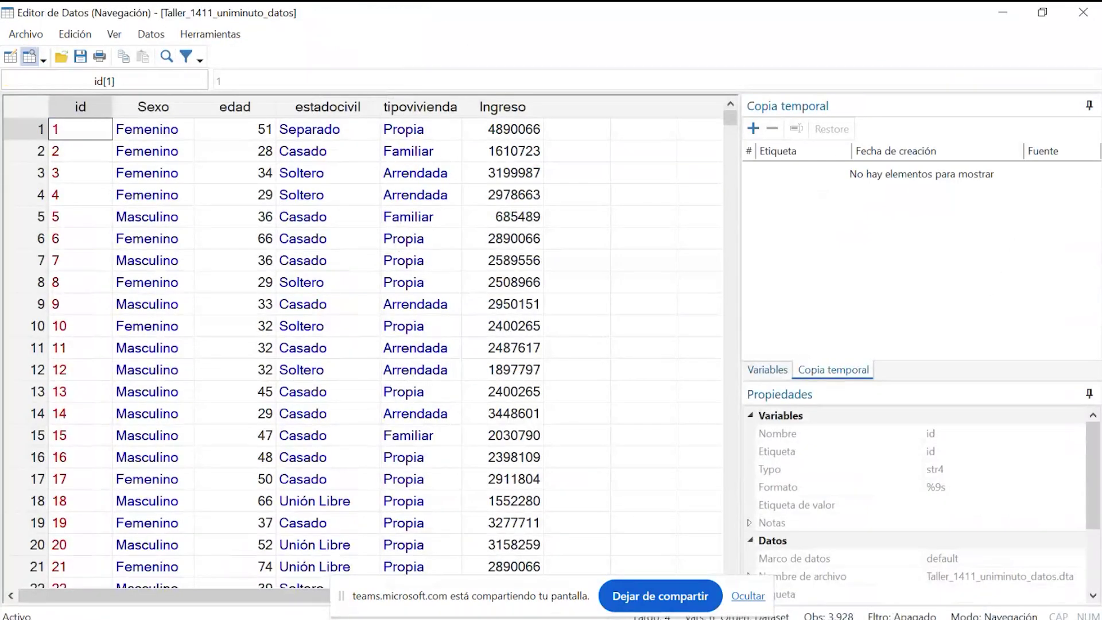
Switch to the BaseMED workbook in Excel and examine the id, edad and estadocivil columns of the datos sheet.
{"action": "mouse_move", "coordinate": [545, 592]}
{"action": "left_click_drag", "start_coordinate": [503, 599], "coordinate": [591, 395]}
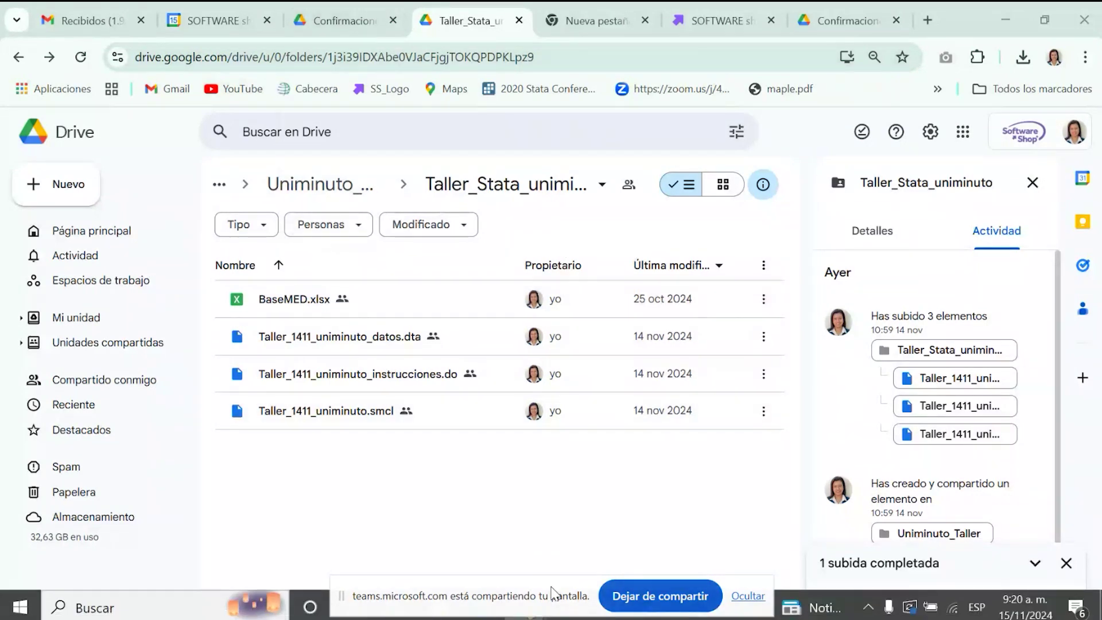
{"action": "left_click_drag", "start_coordinate": [563, 595], "coordinate": [608, 474]}
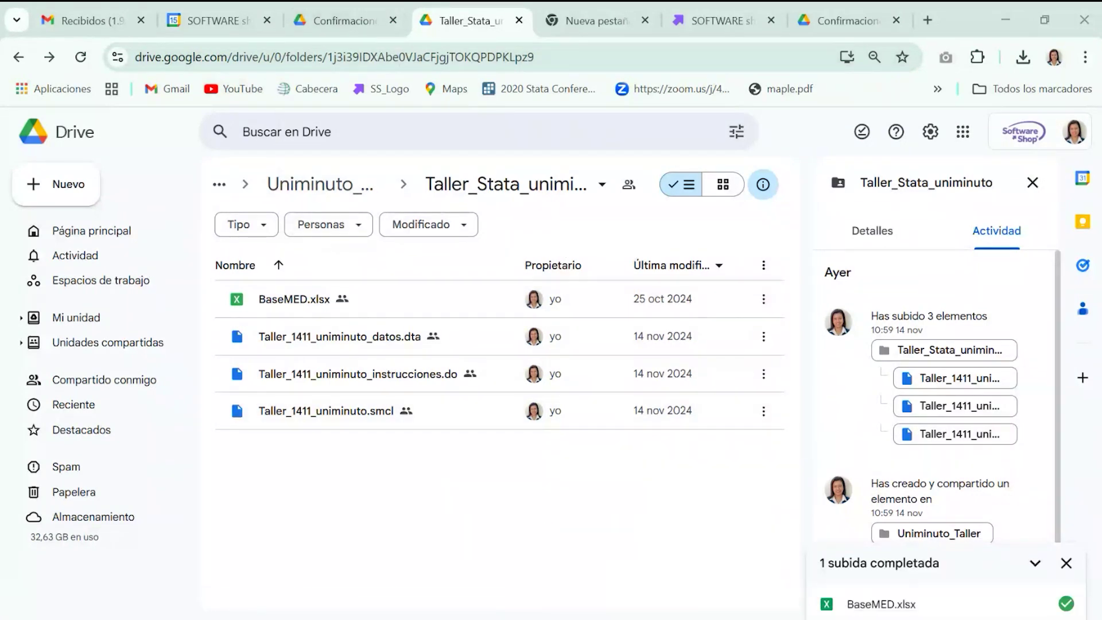
{"action": "mouse_move", "coordinate": [742, 606]}
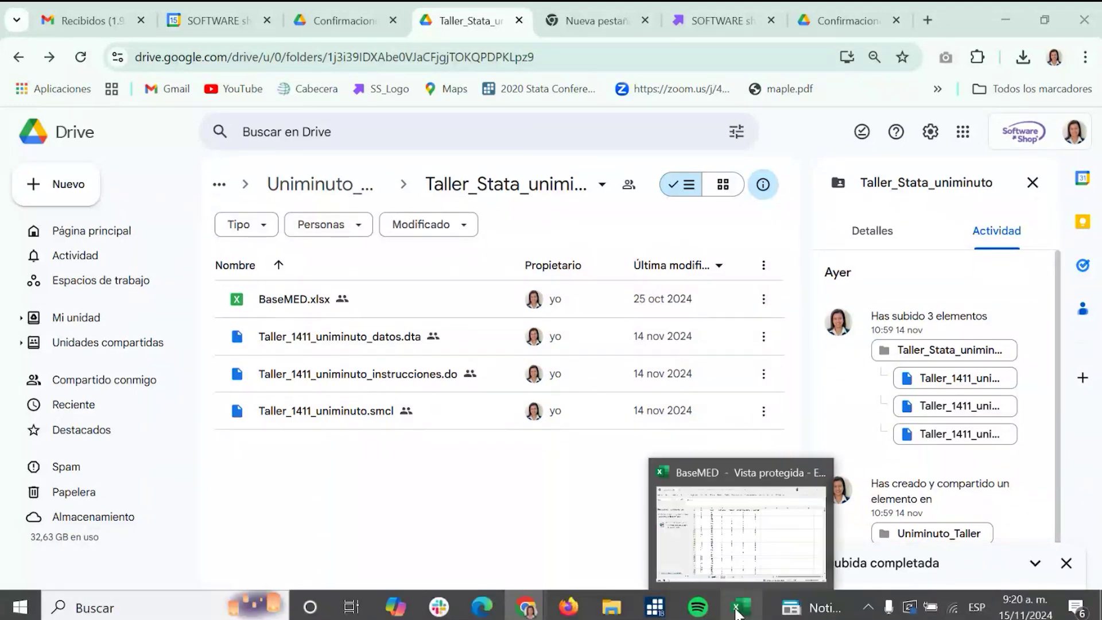
{"action": "left_click", "coordinate": [748, 540]}
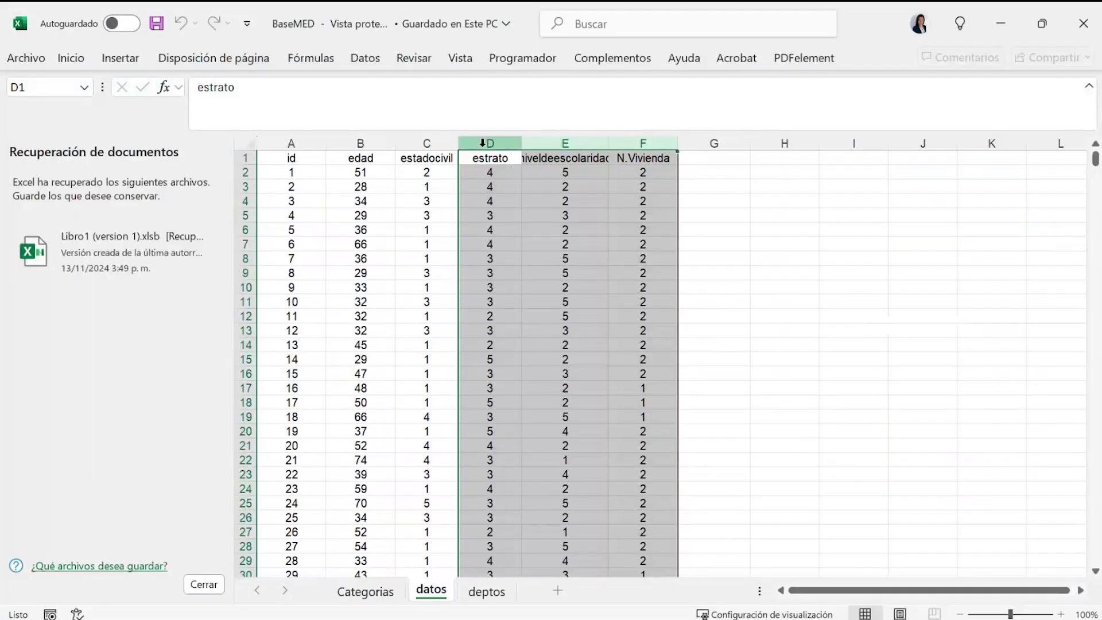
{"action": "left_click", "coordinate": [306, 140]}
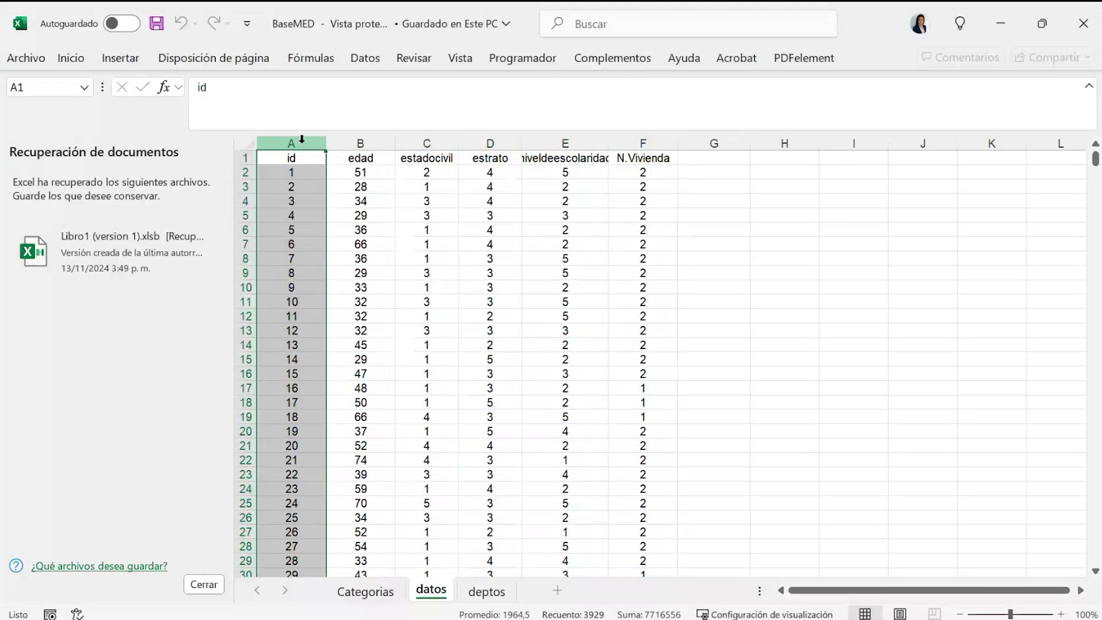
{"action": "left_click_drag", "start_coordinate": [301, 139], "coordinate": [337, 146]}
{"action": "left_click_drag", "start_coordinate": [427, 143], "coordinate": [361, 143]}
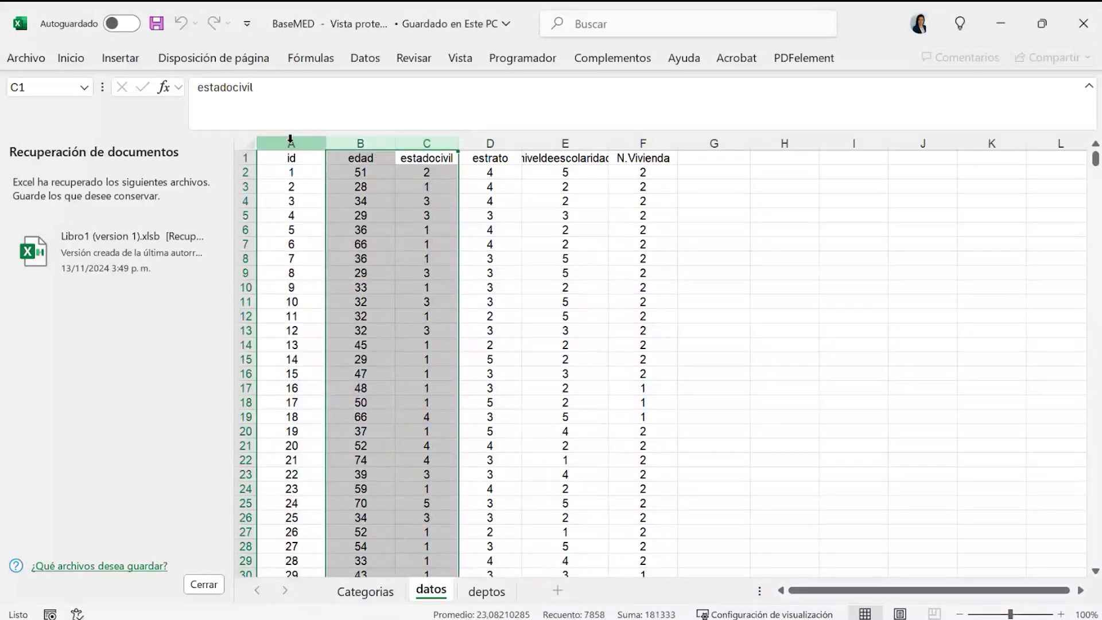
{"action": "left_click_drag", "start_coordinate": [290, 142], "coordinate": [437, 145]}
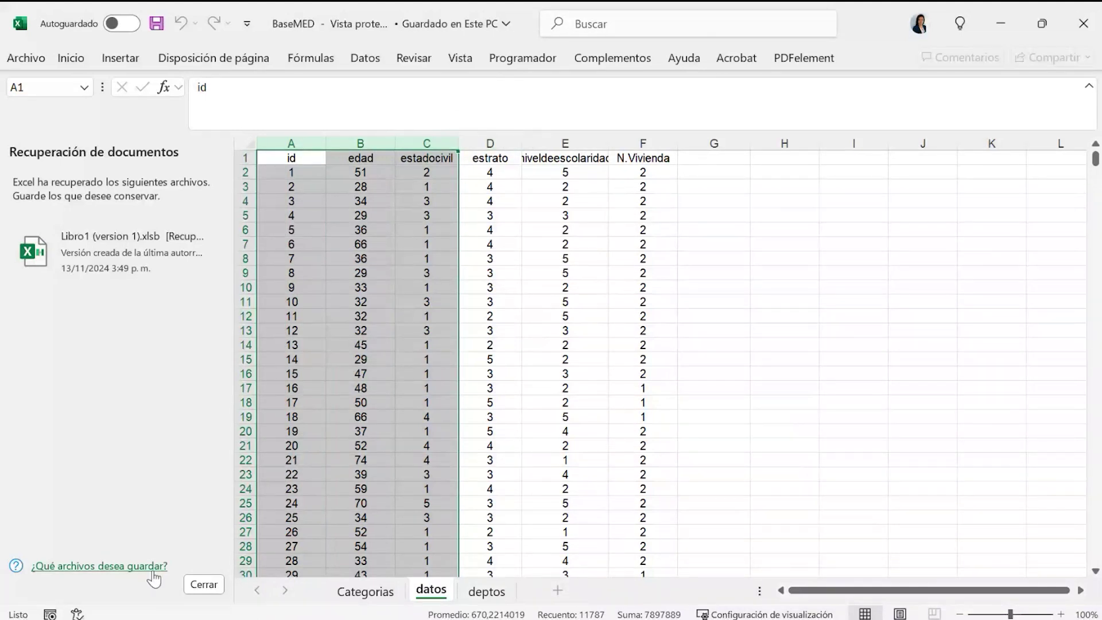
Close the document recovery list, choosing to remove the recovered files, and restore the Excel window to a smaller size.
{"action": "left_click", "coordinate": [204, 584]}
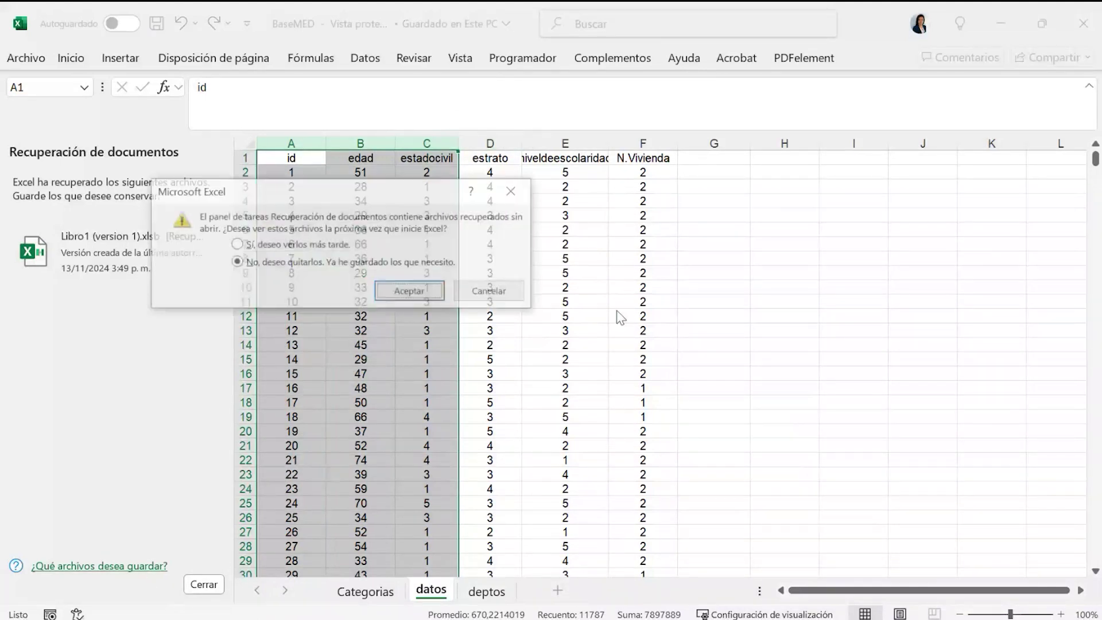
{"action": "left_click", "coordinate": [417, 290]}
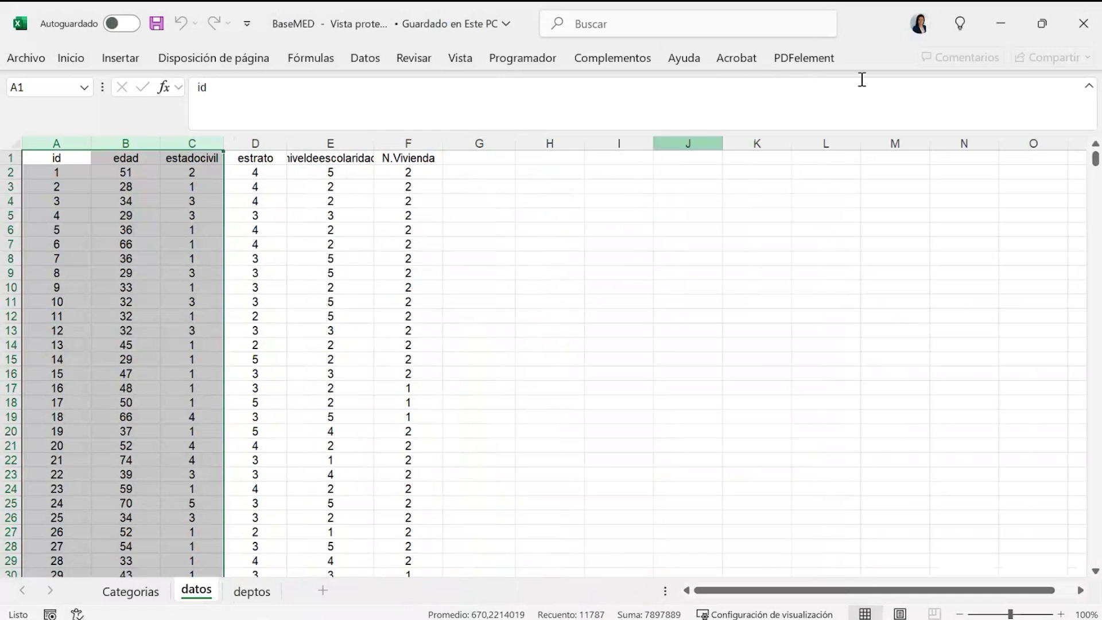
{"action": "double_click", "coordinate": [879, 10]}
Switch to Stata's Data Editor and examine the id, edad and estadocivil variables for comparison with the workbook.
{"action": "mouse_move", "coordinate": [668, 608]}
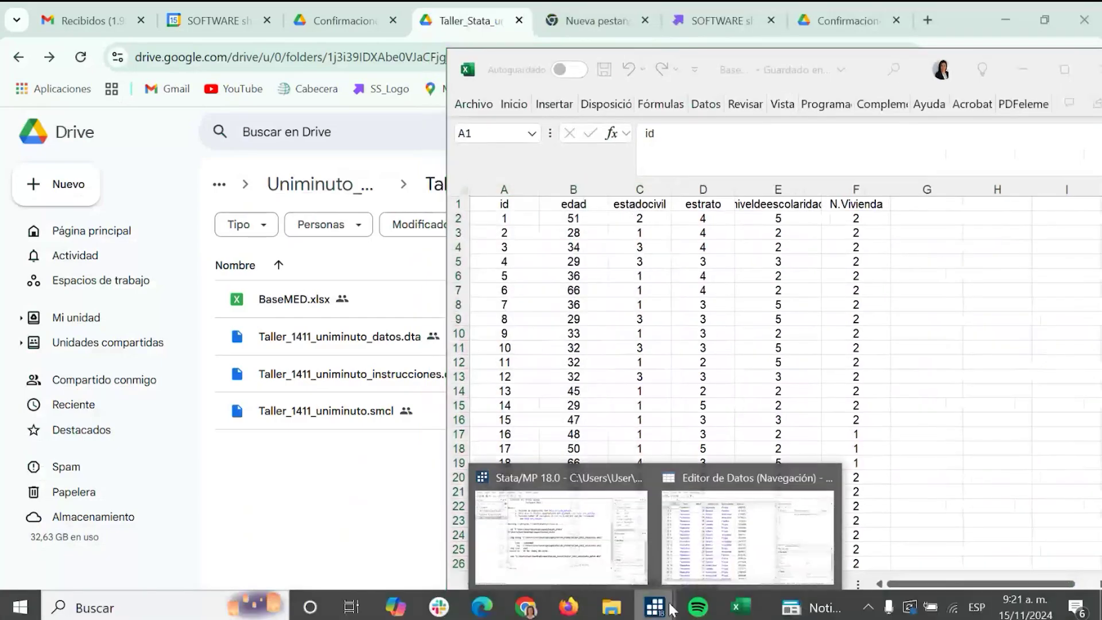
{"action": "left_click", "coordinate": [715, 556]}
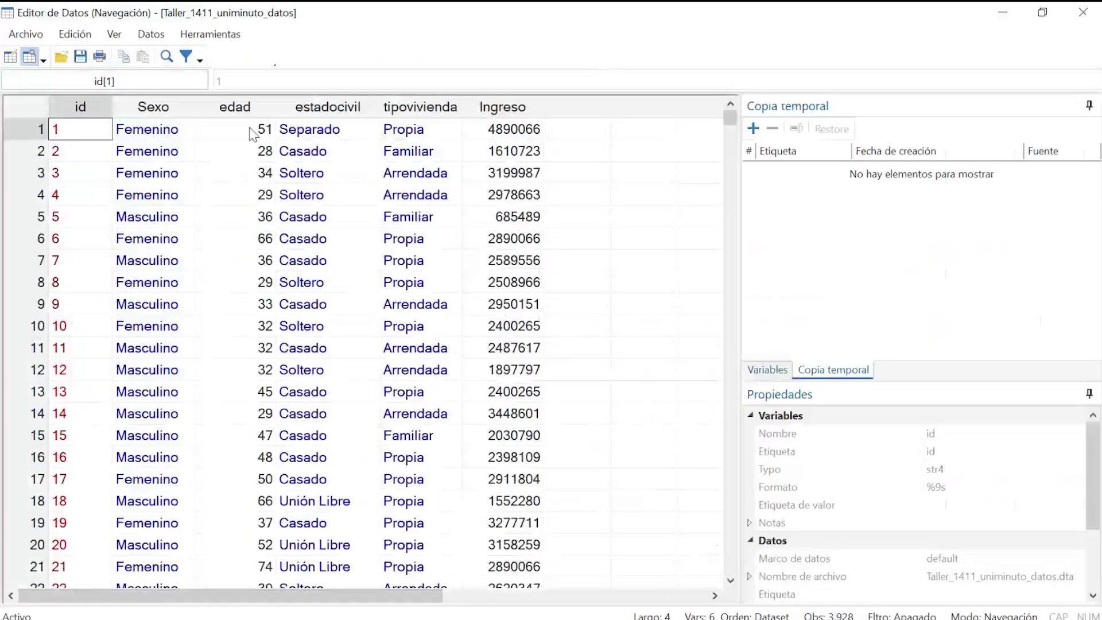
{"action": "left_click", "coordinate": [81, 104]}
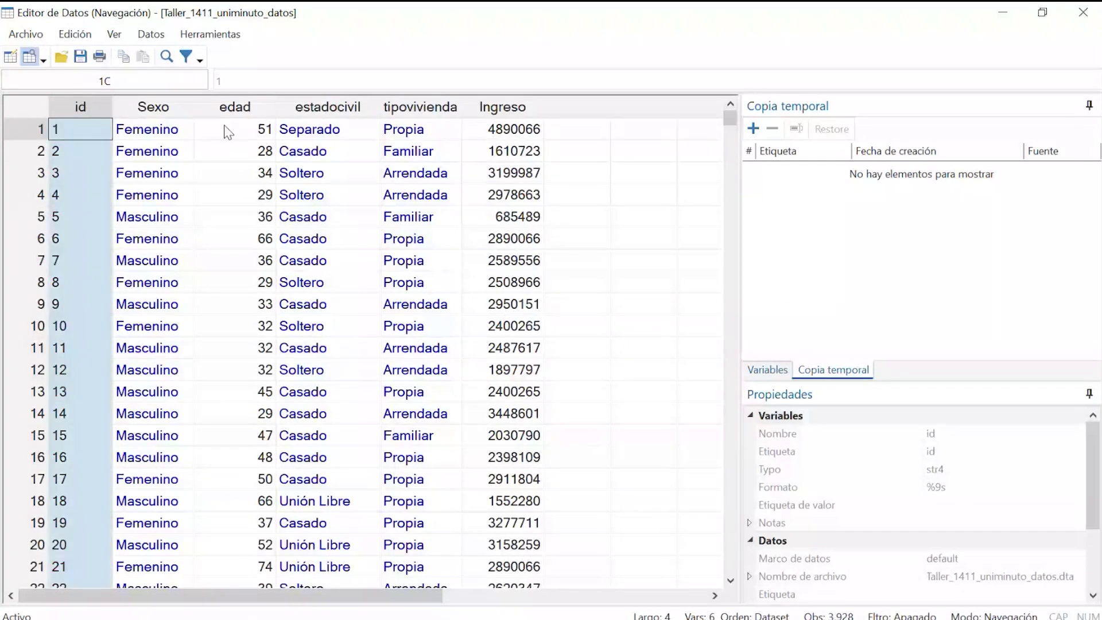
{"action": "left_click", "coordinate": [252, 107]}
{"action": "left_click", "coordinate": [281, 109]}
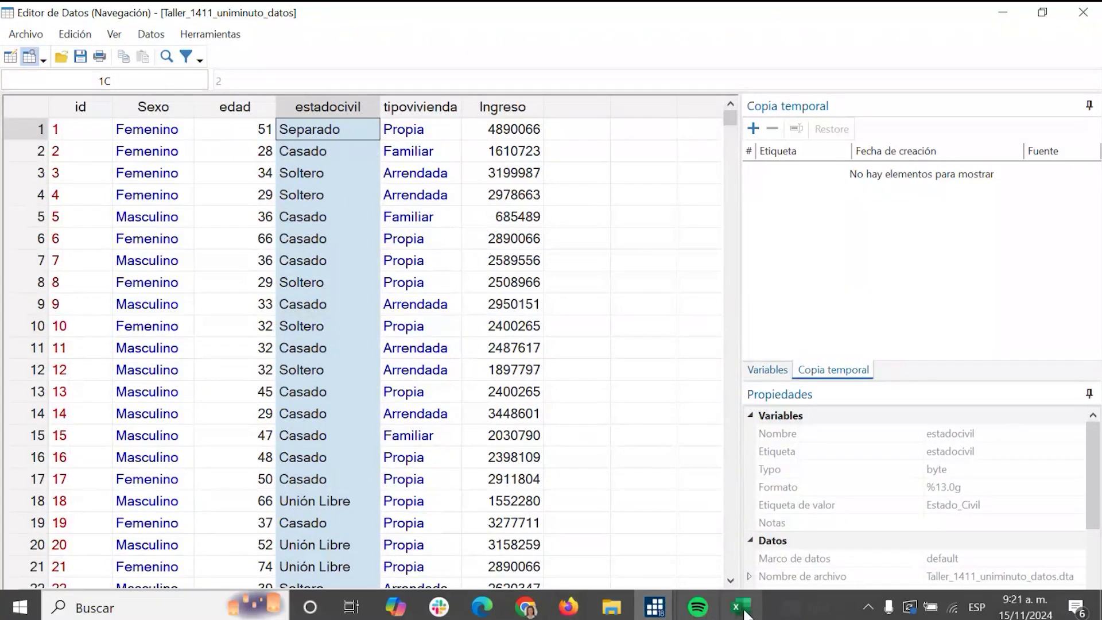
Switch back to the BaseMED workbook in Excel and highlight the estrato, niveldeescolaridad and N.Vivienda columns of the datos sheet.
{"action": "mouse_move", "coordinate": [741, 607]}
{"action": "left_click", "coordinate": [748, 558]}
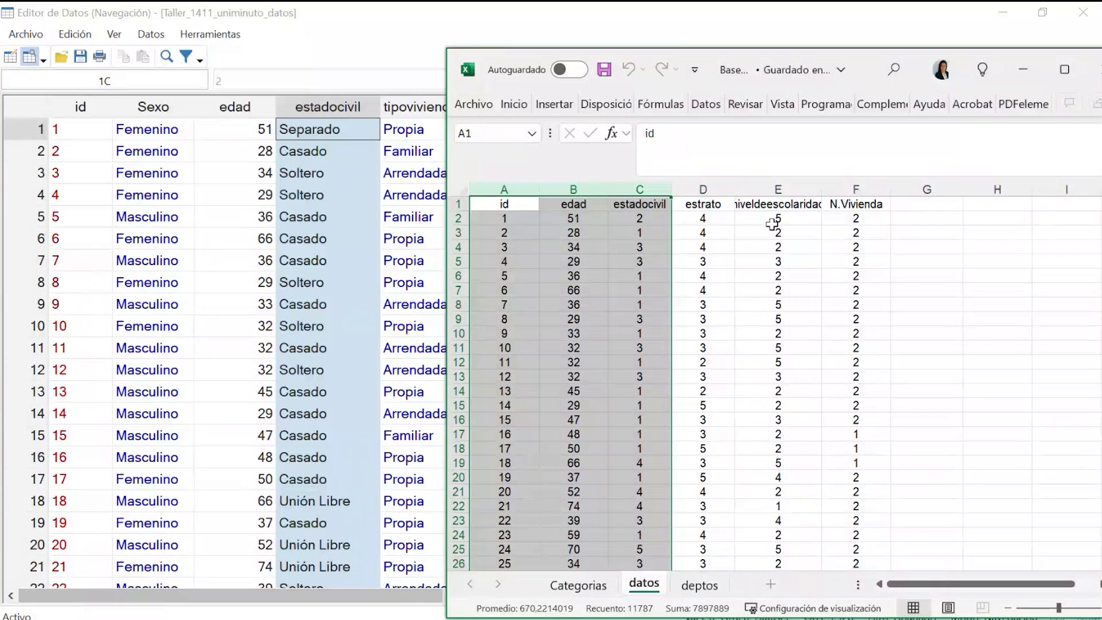
{"action": "left_click_drag", "start_coordinate": [703, 189], "coordinate": [840, 197]}
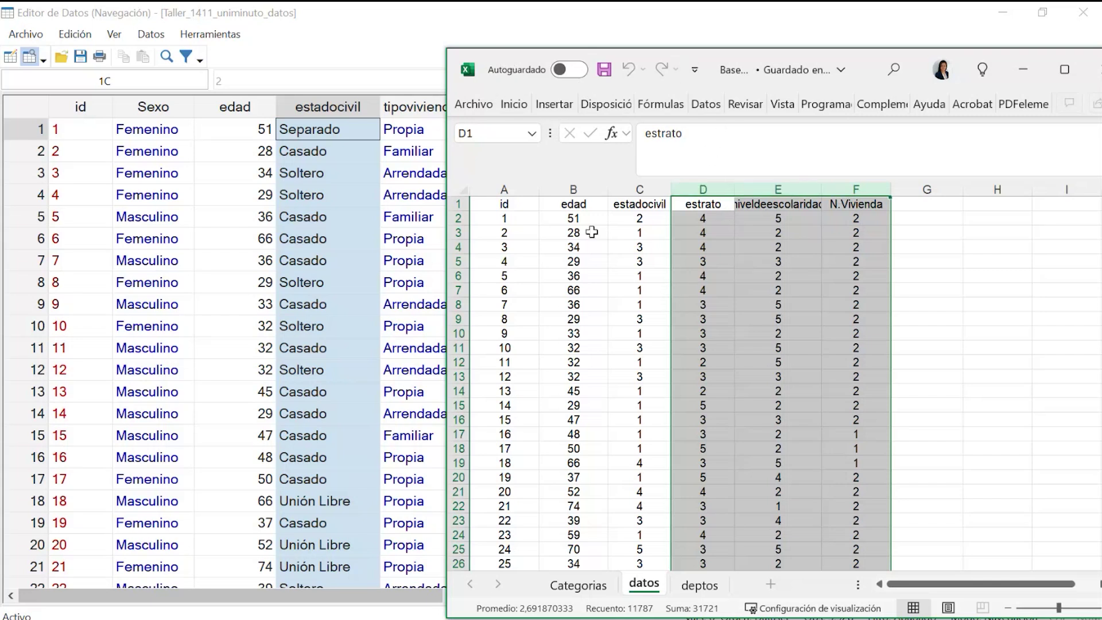
Select the niveldeescolaridad column and the N.Vivienda column individually on the datos sheet.
{"action": "left_click", "coordinate": [712, 204]}
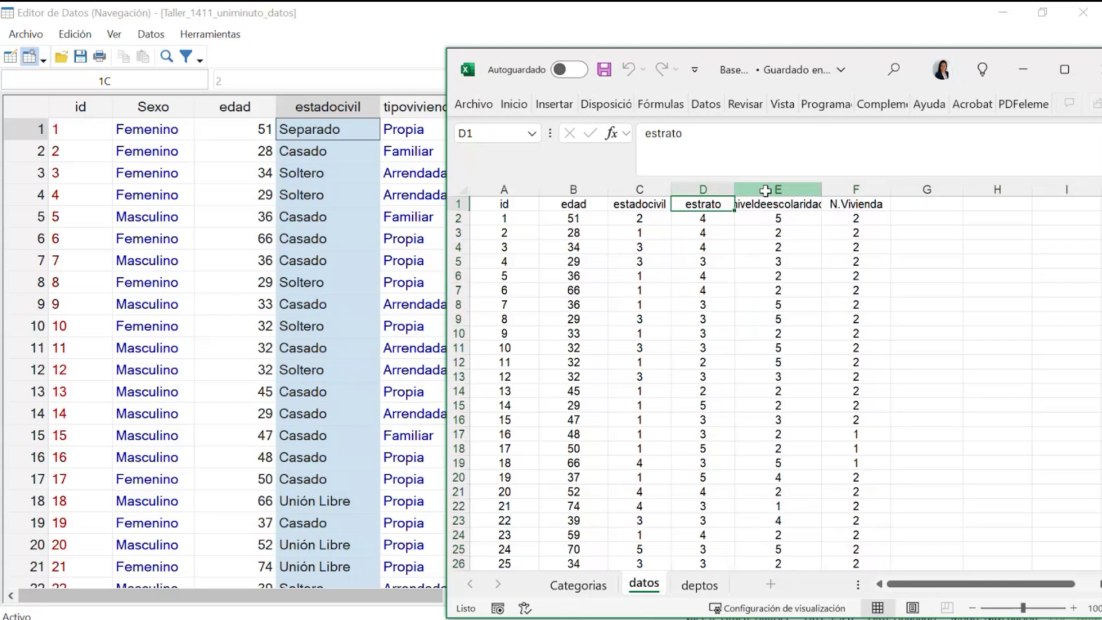
{"action": "left_click", "coordinate": [770, 189]}
{"action": "left_click", "coordinate": [856, 189]}
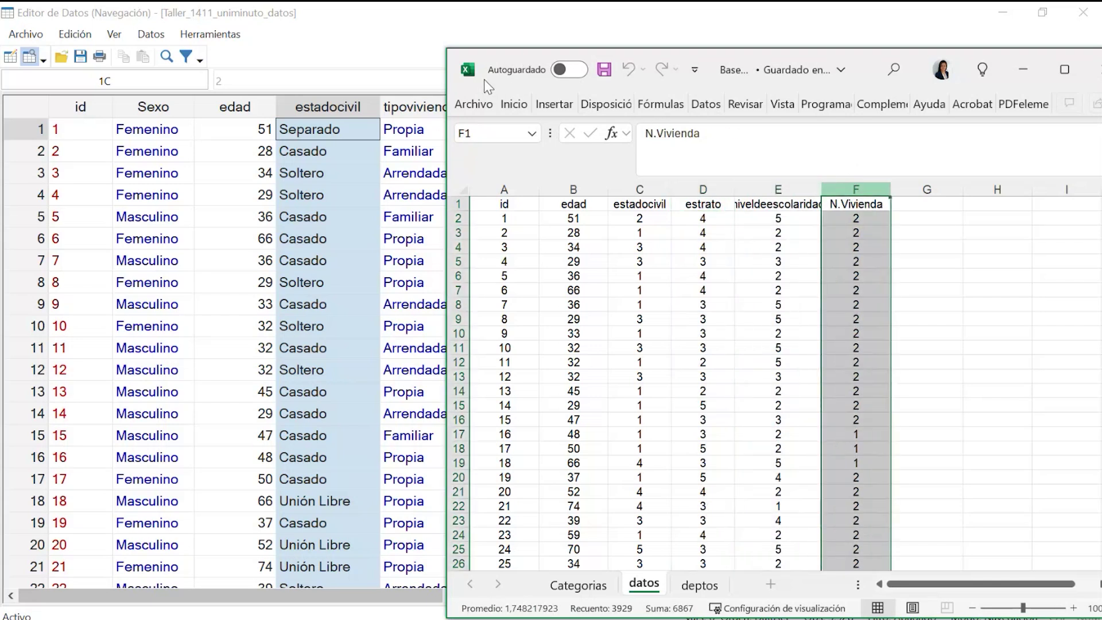
Switch to Stata's Data Editor and examine tipovivienda and Ingreso, followed by the shared variables id, edad and estadocivil.
{"action": "left_click", "coordinate": [410, 27]}
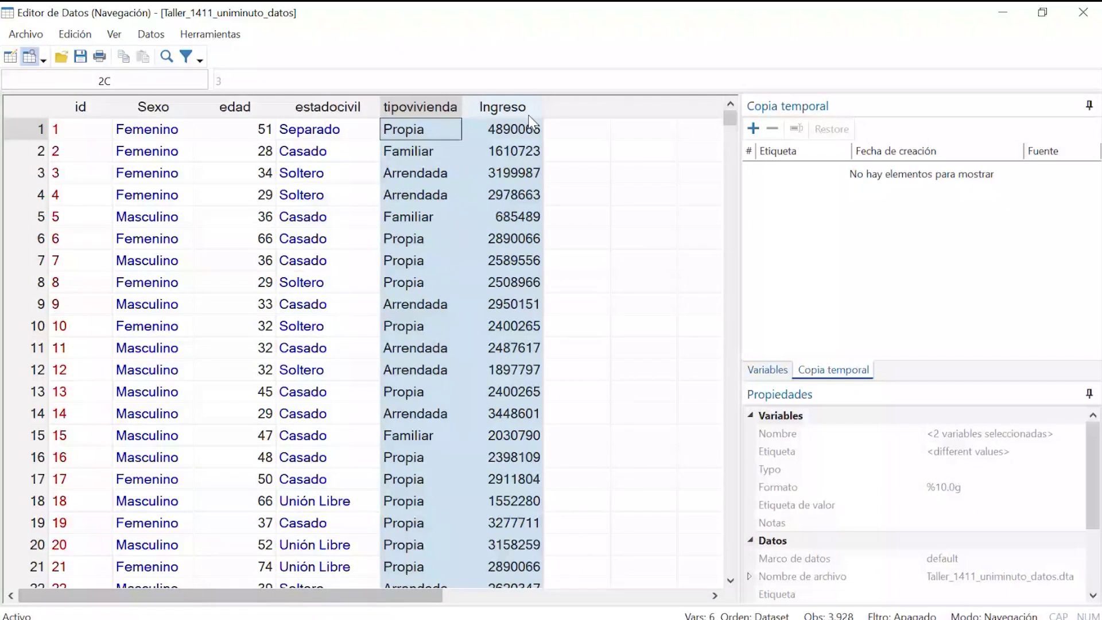
{"action": "left_click", "coordinate": [71, 107]}
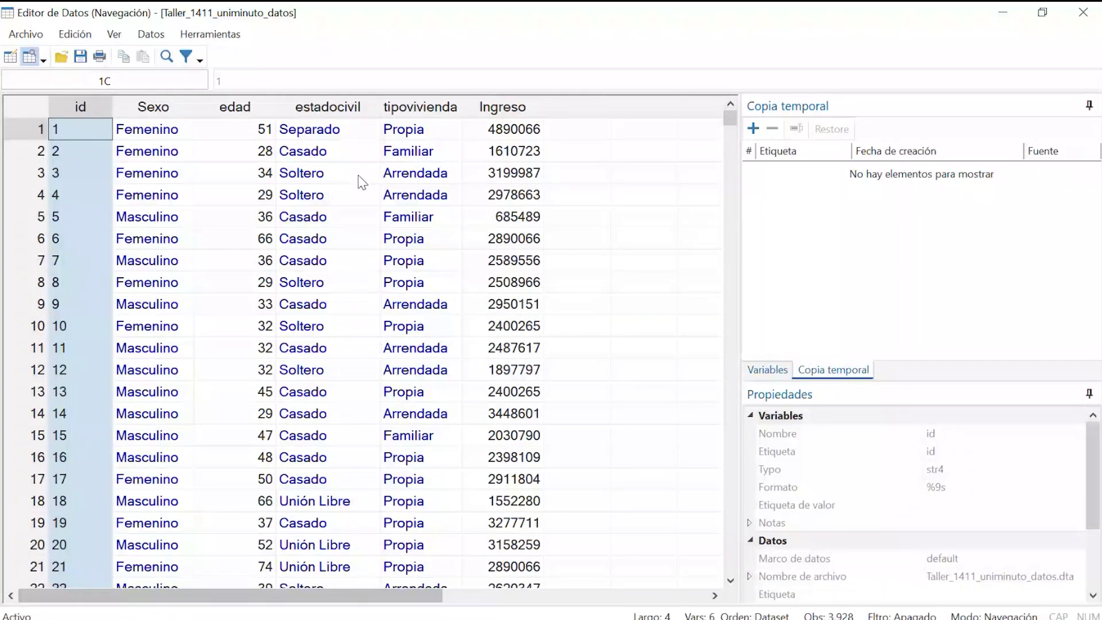
{"action": "left_click", "coordinate": [222, 111]}
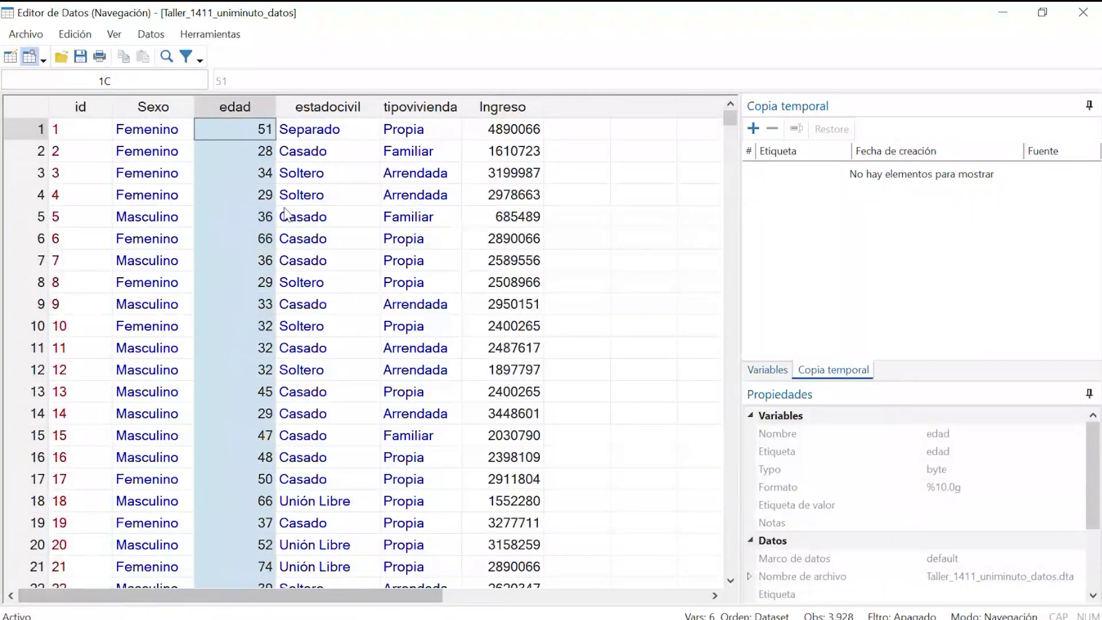
{"action": "left_click", "coordinate": [368, 115]}
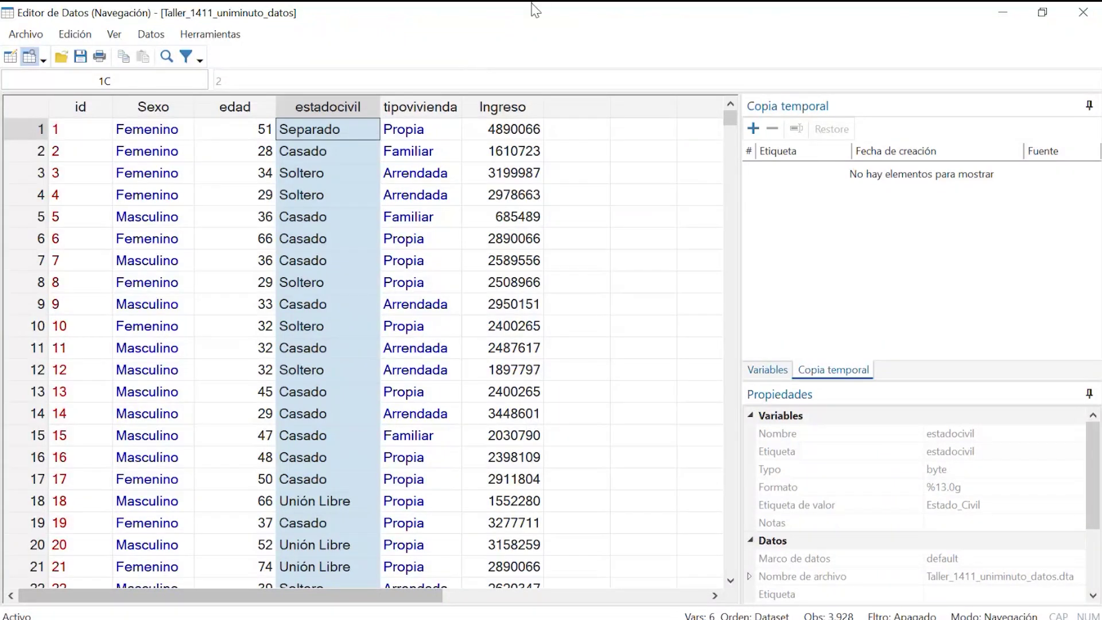
Switch to the main Stata window and move the BaseMED workbook window off it onto the other display.
{"action": "left_click_drag", "start_coordinate": [536, 9], "coordinate": [514, 170]}
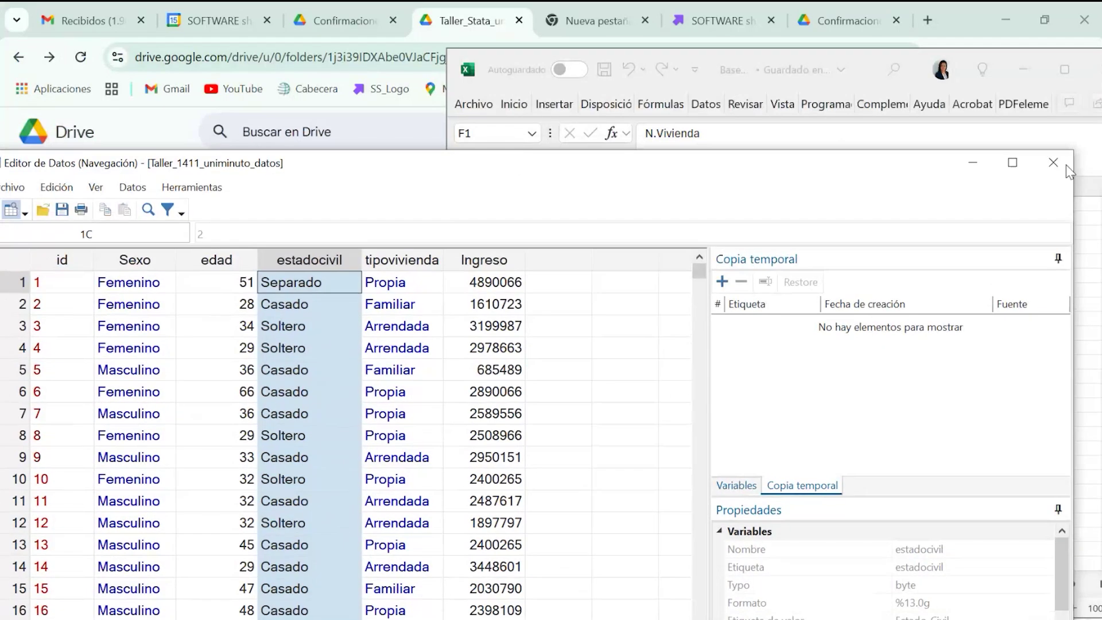
{"action": "left_click", "coordinate": [1006, 159]}
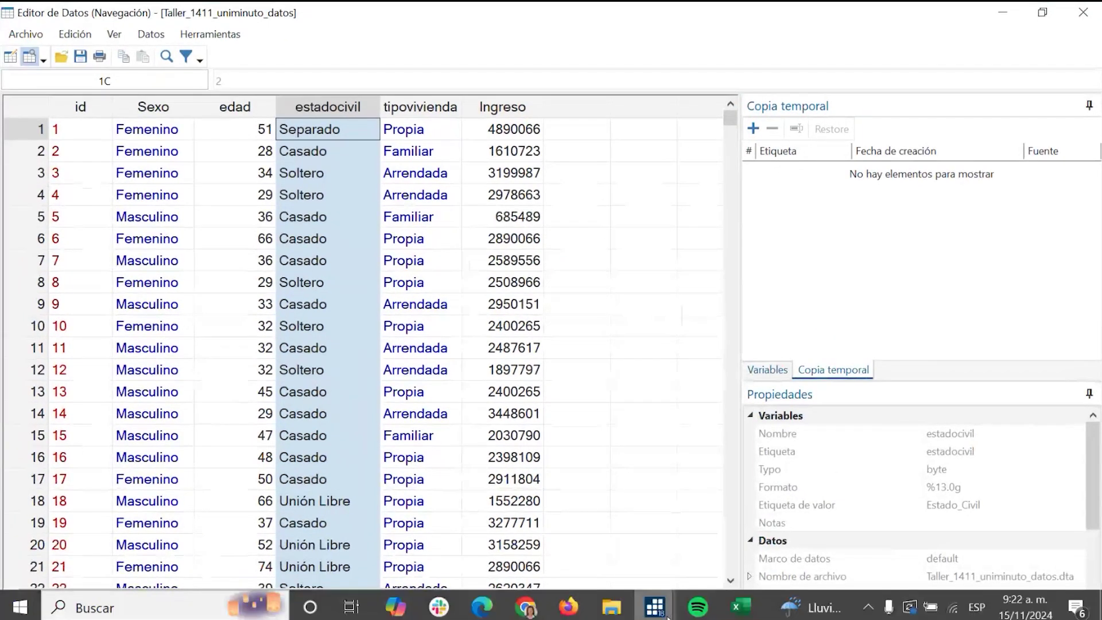
{"action": "mouse_move", "coordinate": [666, 614]}
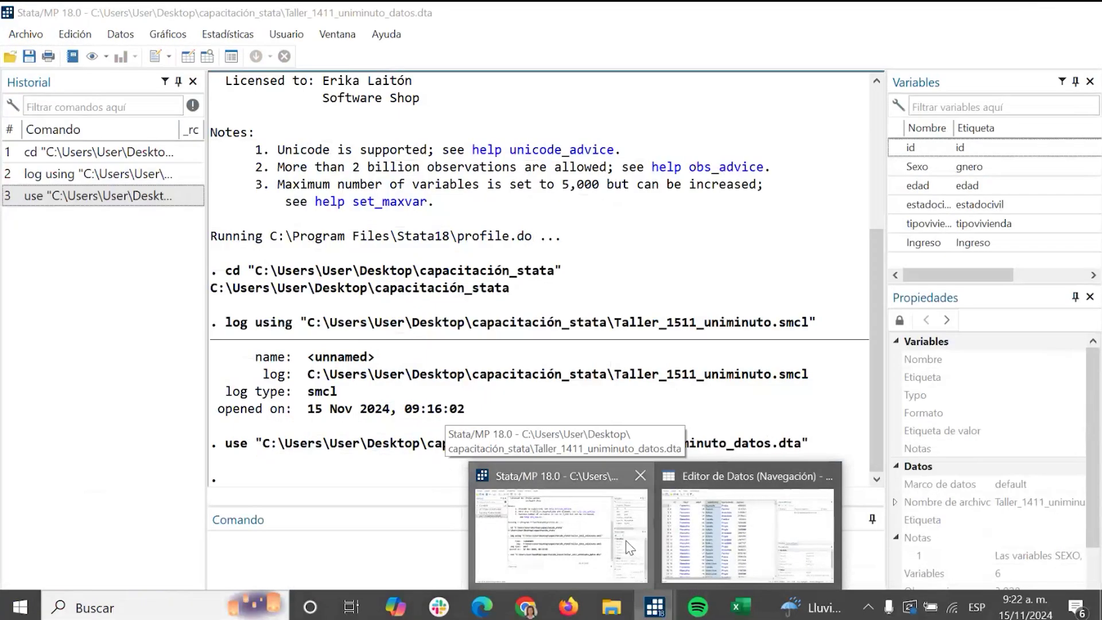
{"action": "left_click", "coordinate": [636, 553]}
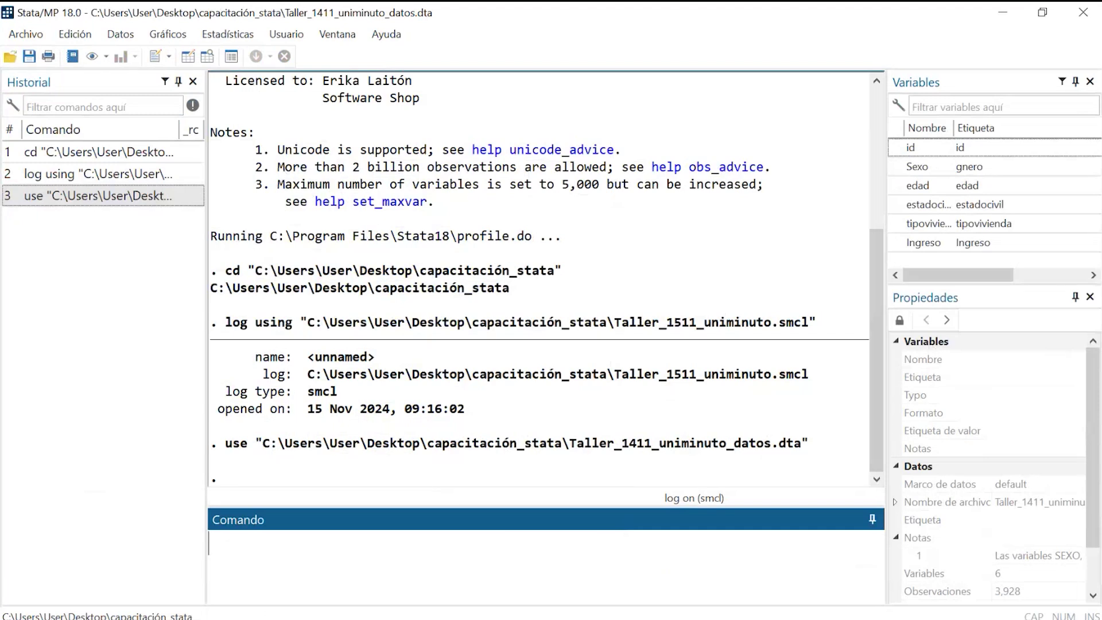
{"action": "left_click_drag", "start_coordinate": [1101, 66], "coordinate": [691, 67]}
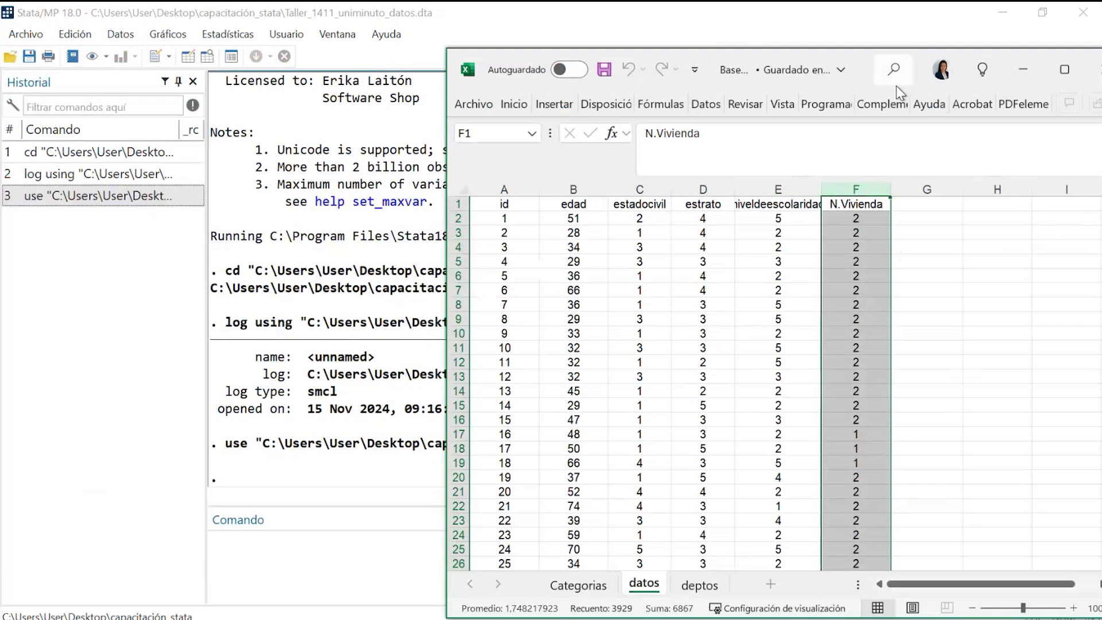
{"action": "left_click_drag", "start_coordinate": [897, 85], "coordinate": [1101, 190]}
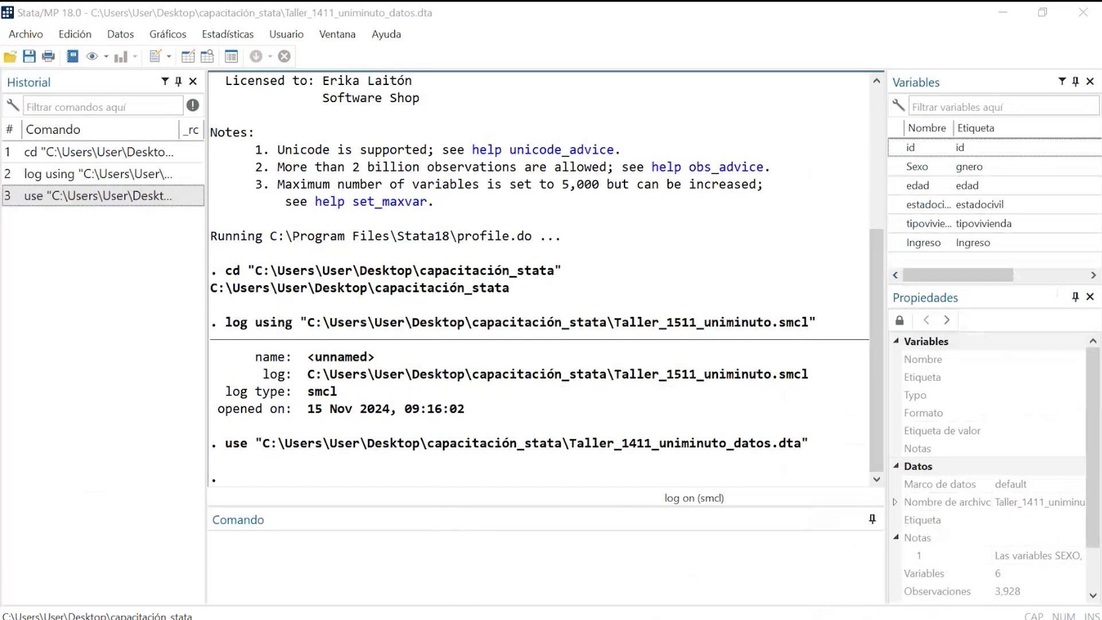
Widen the Variables and Properties areas and unlock the properties for editing, with Marco de datos selected.
{"action": "left_click_drag", "start_coordinate": [888, 252], "coordinate": [855, 257]}
{"action": "left_click", "coordinate": [922, 487]}
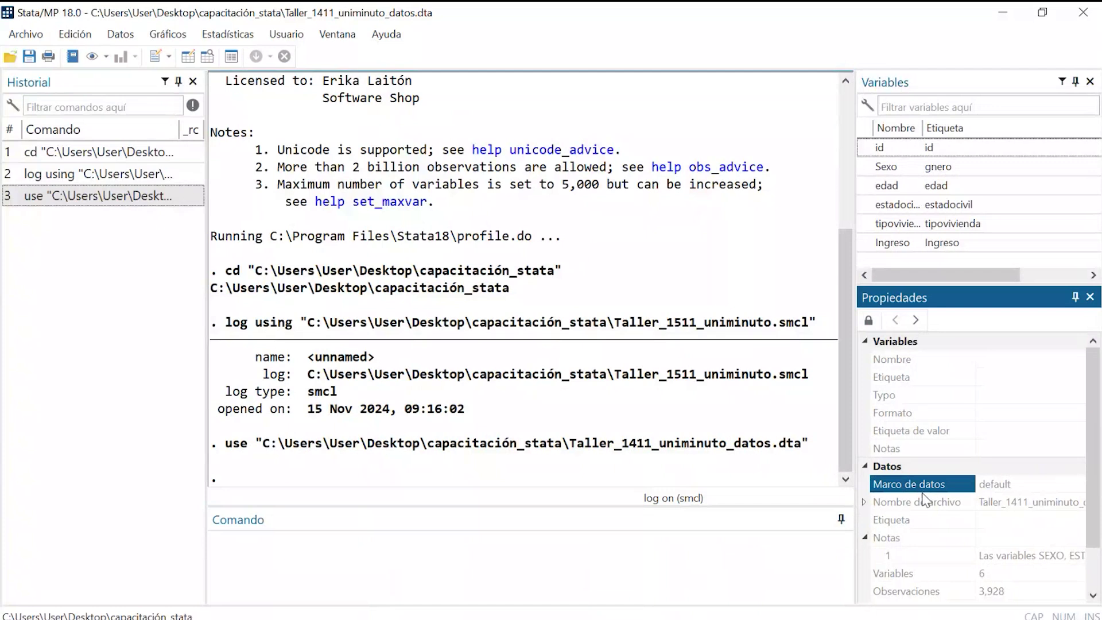
{"action": "left_click", "coordinate": [867, 319]}
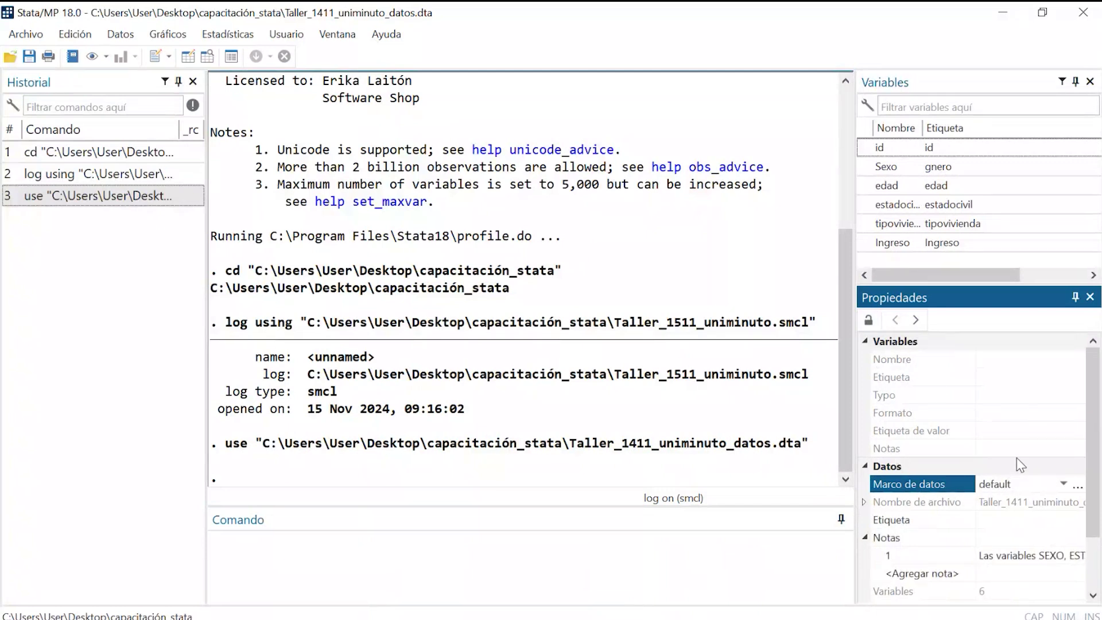
Set the variable list's font size to 14 and enlarge the Properties area upward to show more dataset details.
{"action": "right_click", "coordinate": [1029, 225]}
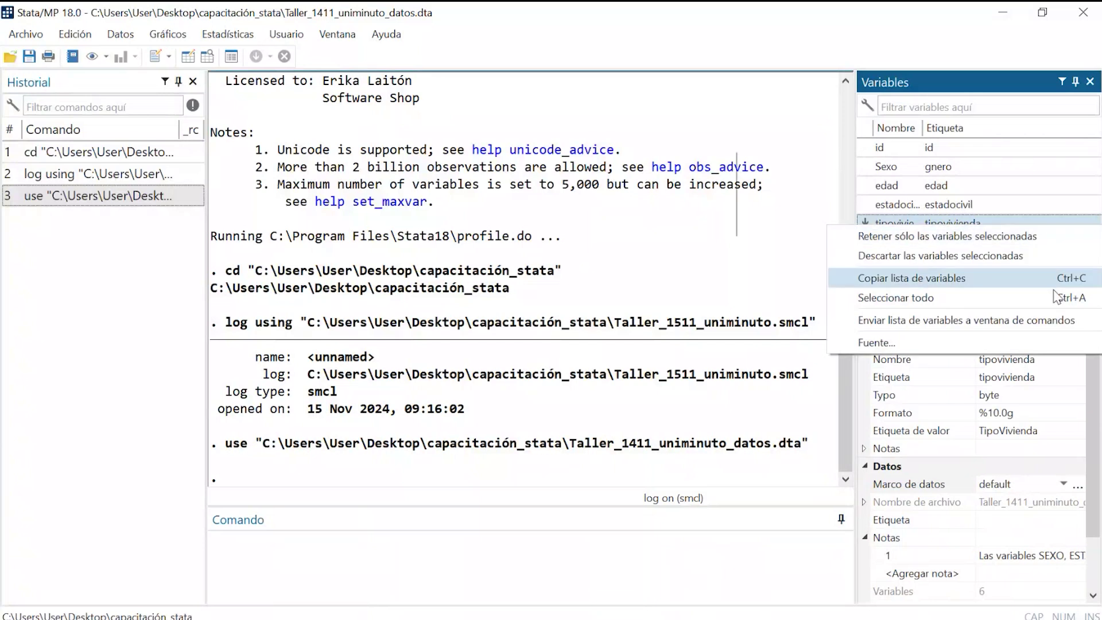
{"action": "left_click", "coordinate": [897, 341]}
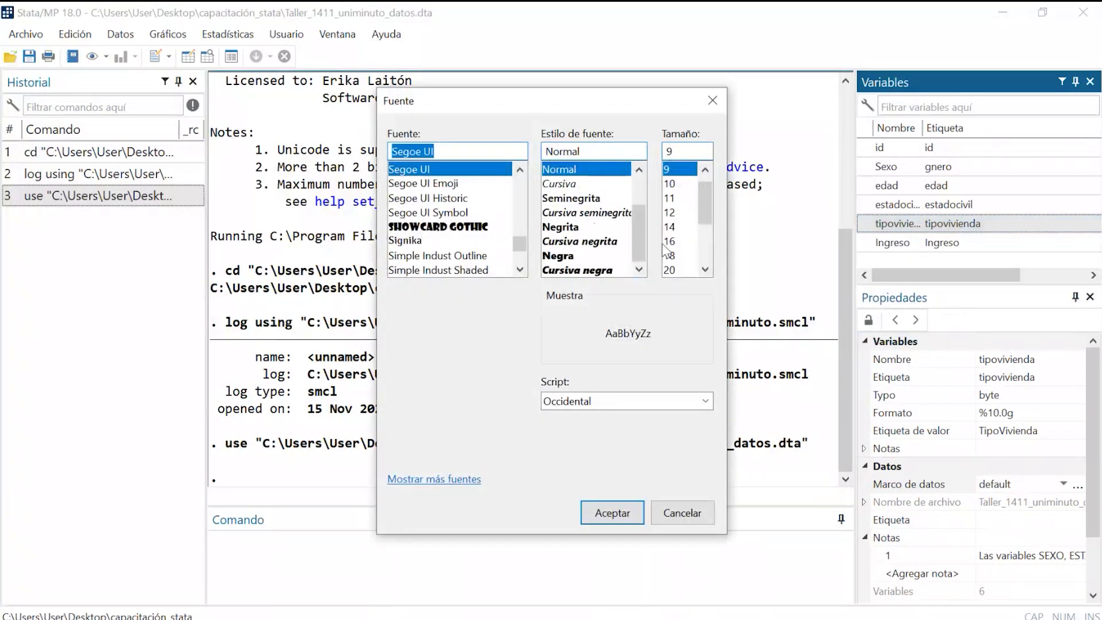
{"action": "left_click", "coordinate": [671, 227]}
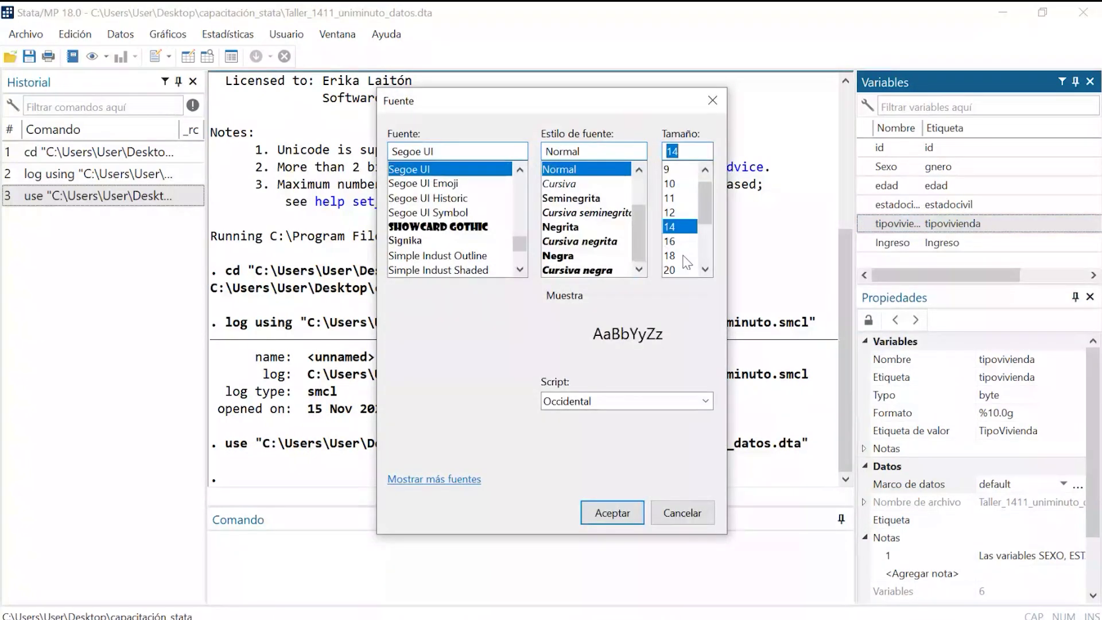
{"action": "left_click", "coordinate": [634, 517]}
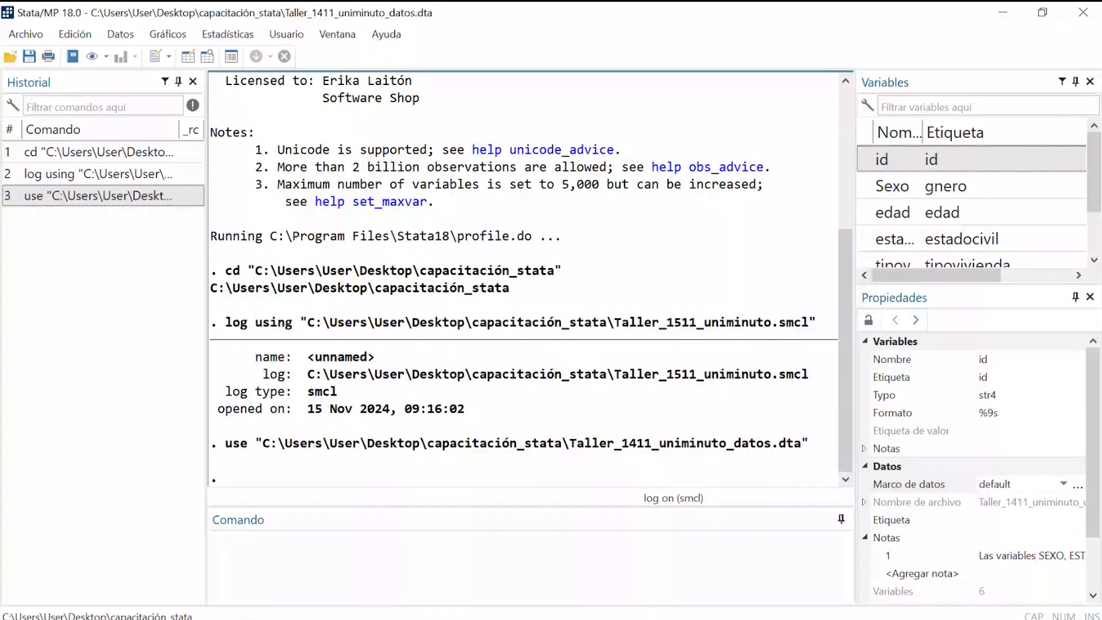
{"action": "scroll", "coordinate": [1094, 259], "scroll_direction": "down", "scroll_amount": 1}
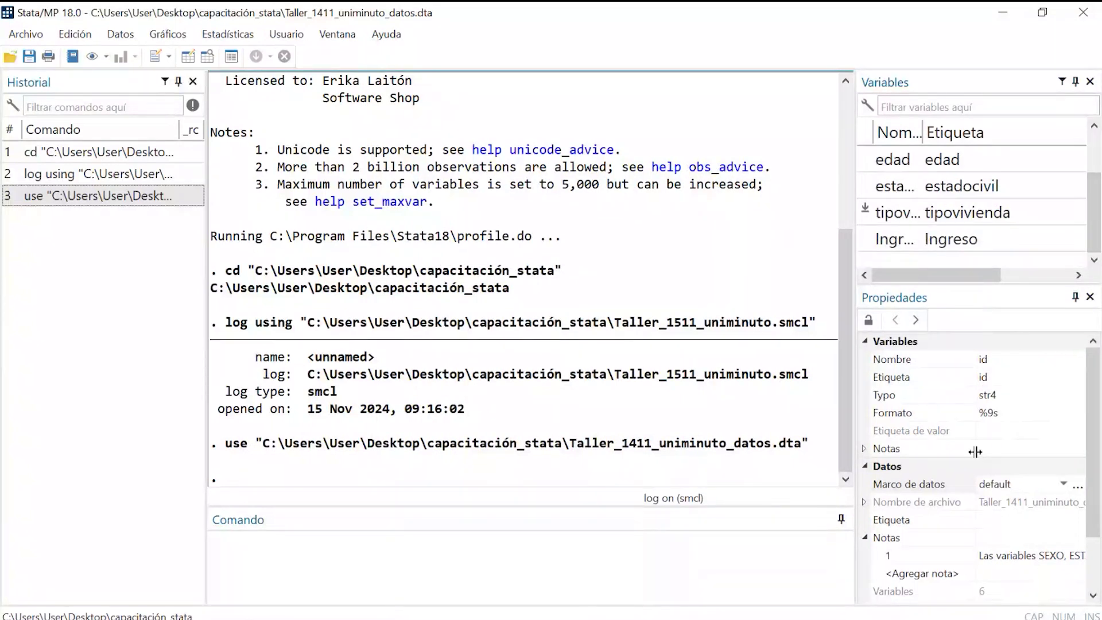
{"action": "left_click_drag", "start_coordinate": [908, 287], "coordinate": [915, 217]}
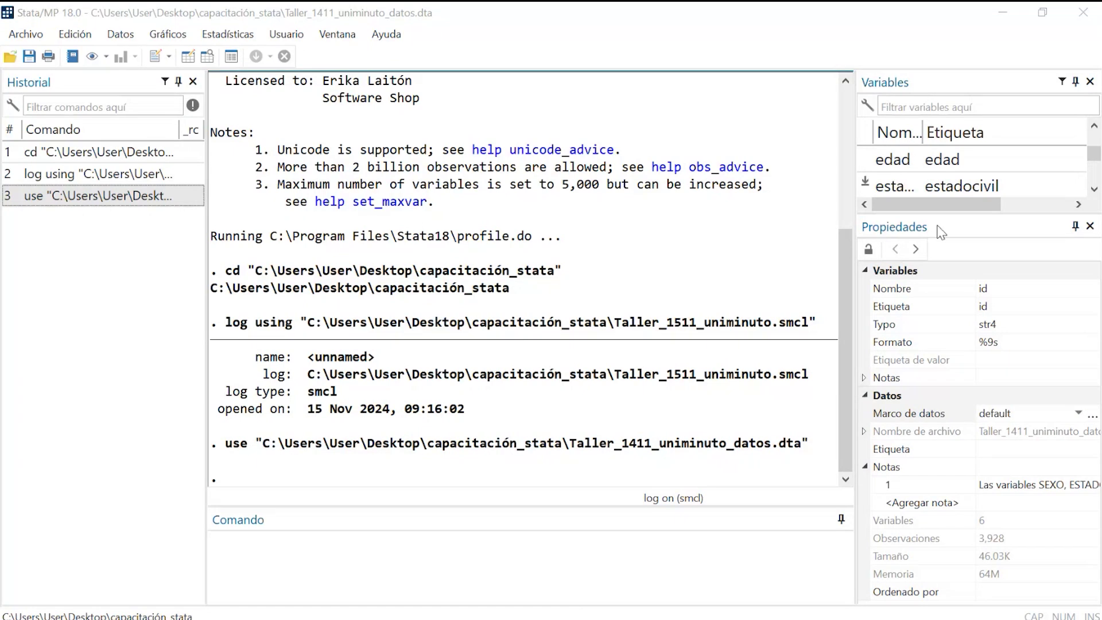
Bring up the Data Editor window and move it onto the other display, leaving the main Stata window clear.
{"action": "mouse_move", "coordinate": [740, 607]}
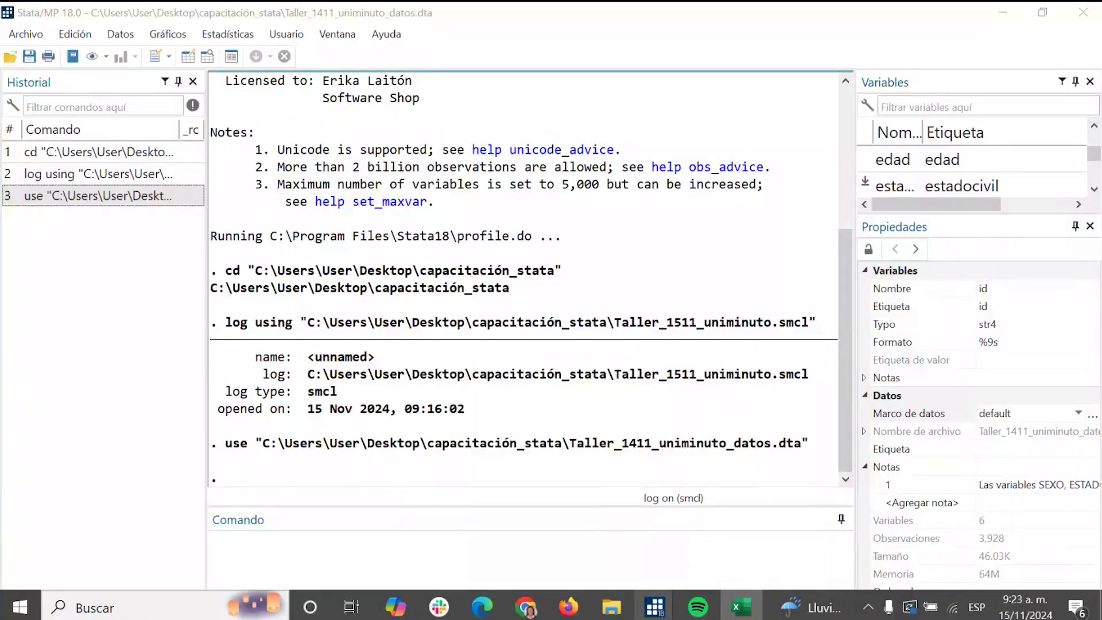
{"action": "mouse_move", "coordinate": [678, 587]}
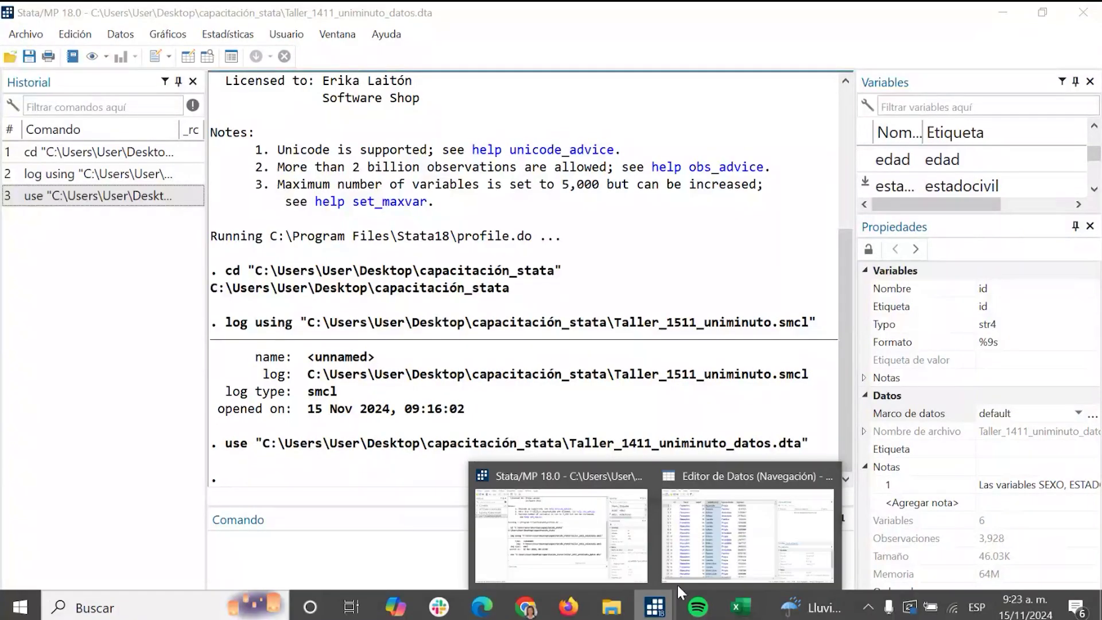
{"action": "left_click", "coordinate": [677, 584]}
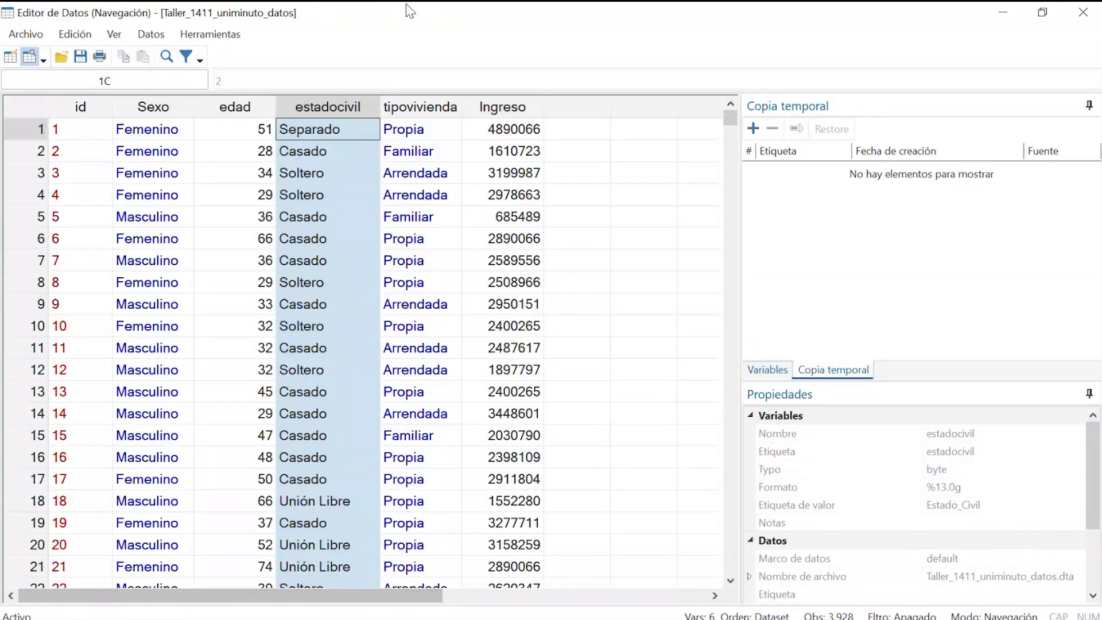
{"action": "left_click_drag", "start_coordinate": [410, 11], "coordinate": [1101, 349]}
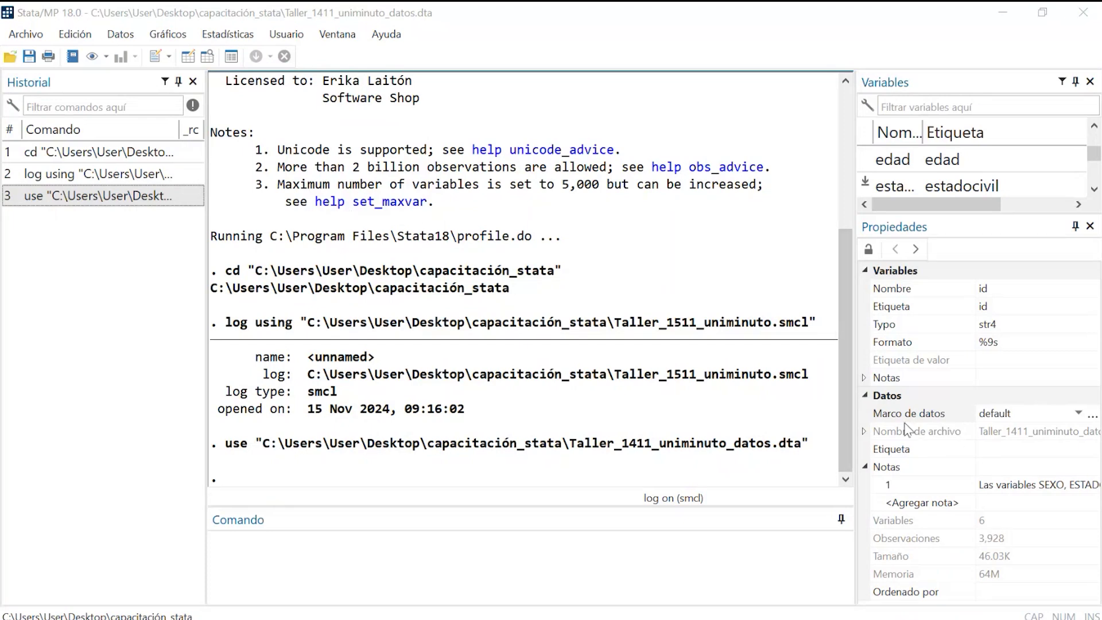
Locate the data frames manager among the data tools, view its frame management options and close it.
{"action": "left_click", "coordinate": [121, 35]}
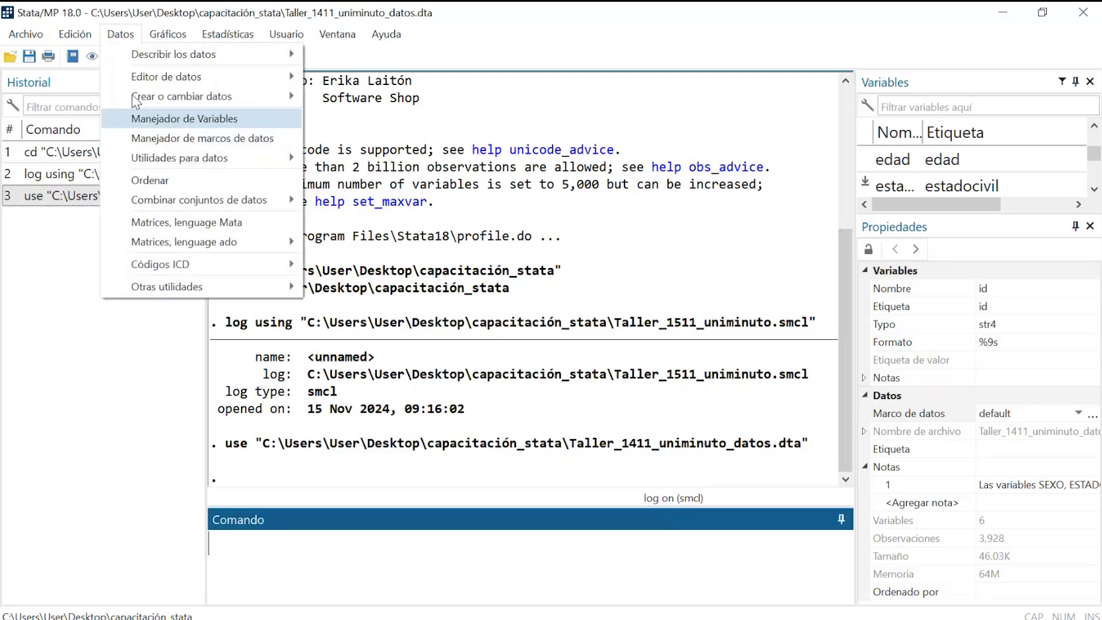
{"action": "mouse_move", "coordinate": [26, 34]}
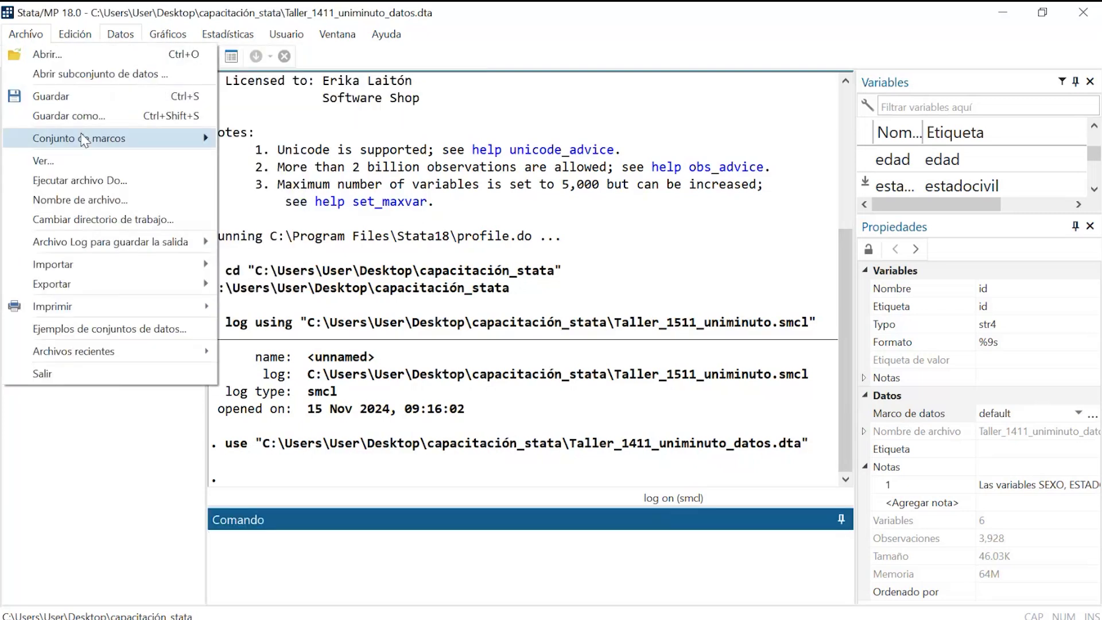
{"action": "mouse_move", "coordinate": [101, 140]}
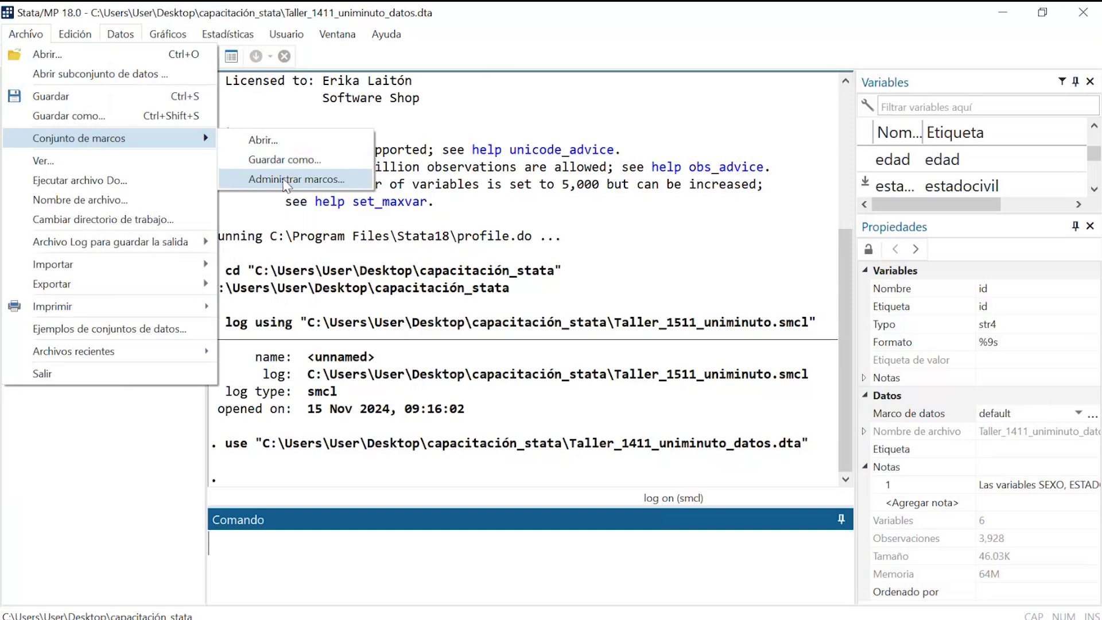
{"action": "mouse_move", "coordinate": [167, 33]}
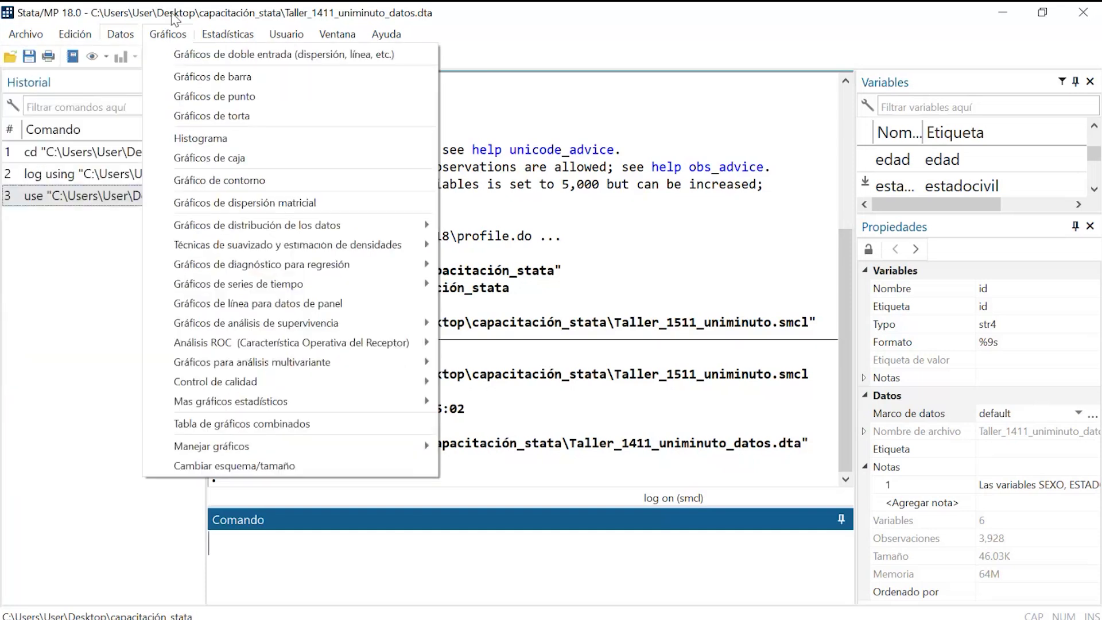
{"action": "mouse_move", "coordinate": [121, 34]}
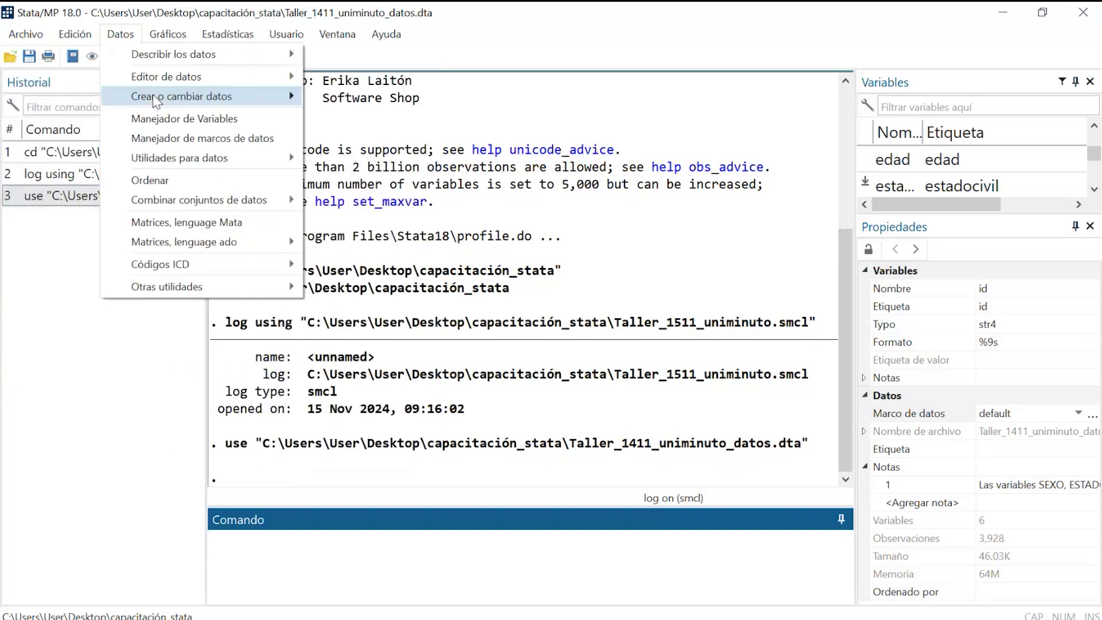
{"action": "left_click", "coordinate": [203, 139]}
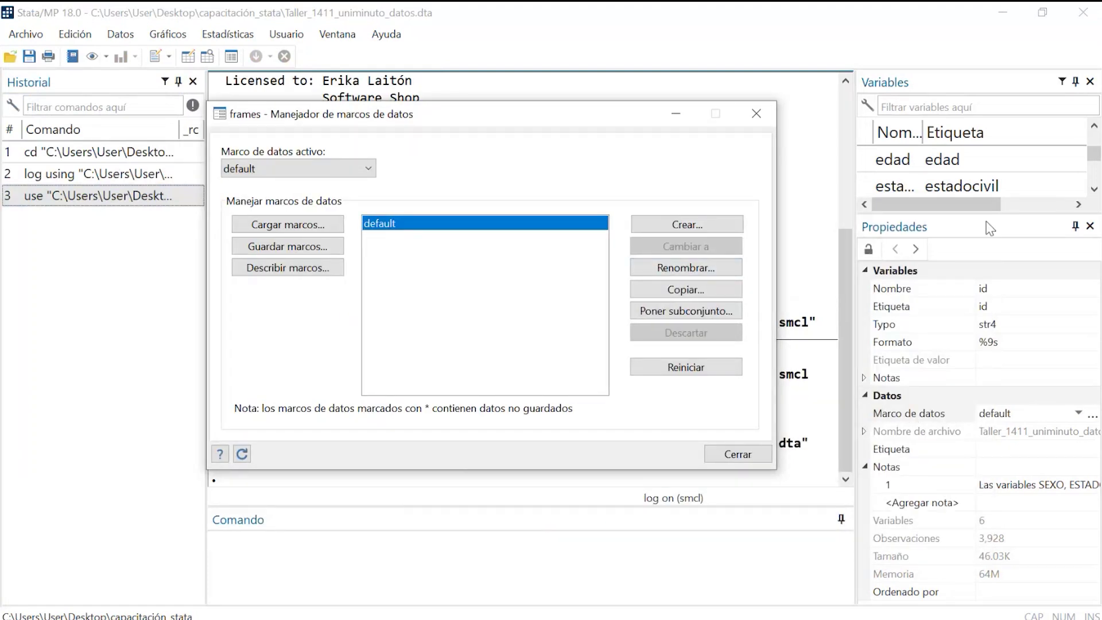
{"action": "key", "text": "Escape"}
Bring up the frames manager from the Marco de datos property and rename the default frame as b1.
{"action": "left_click", "coordinate": [1015, 515]}
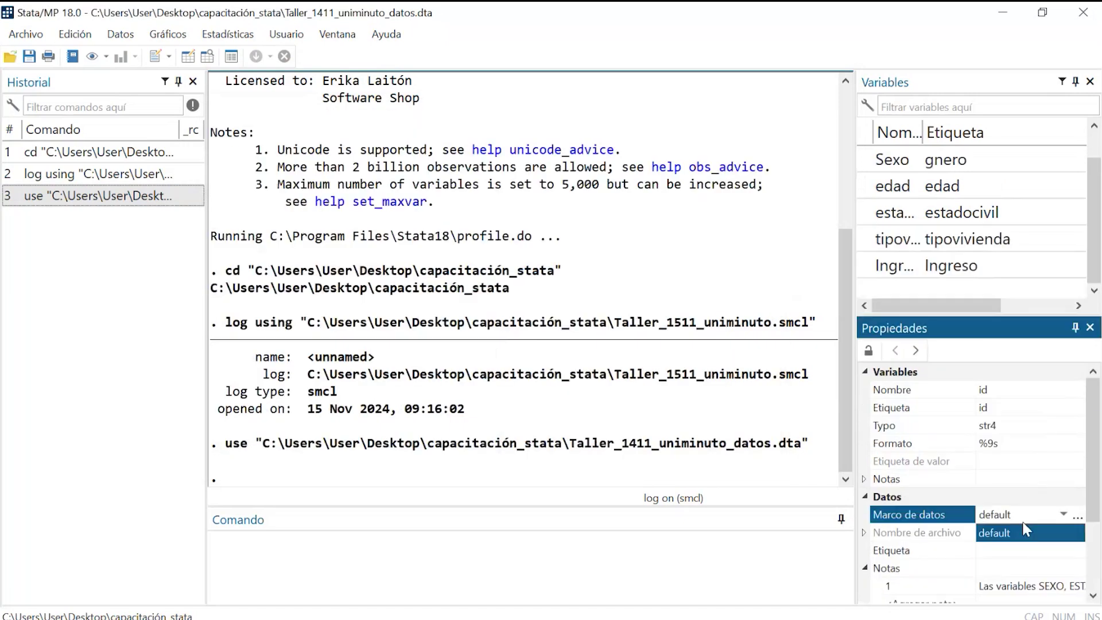
{"action": "left_click", "coordinate": [1082, 512]}
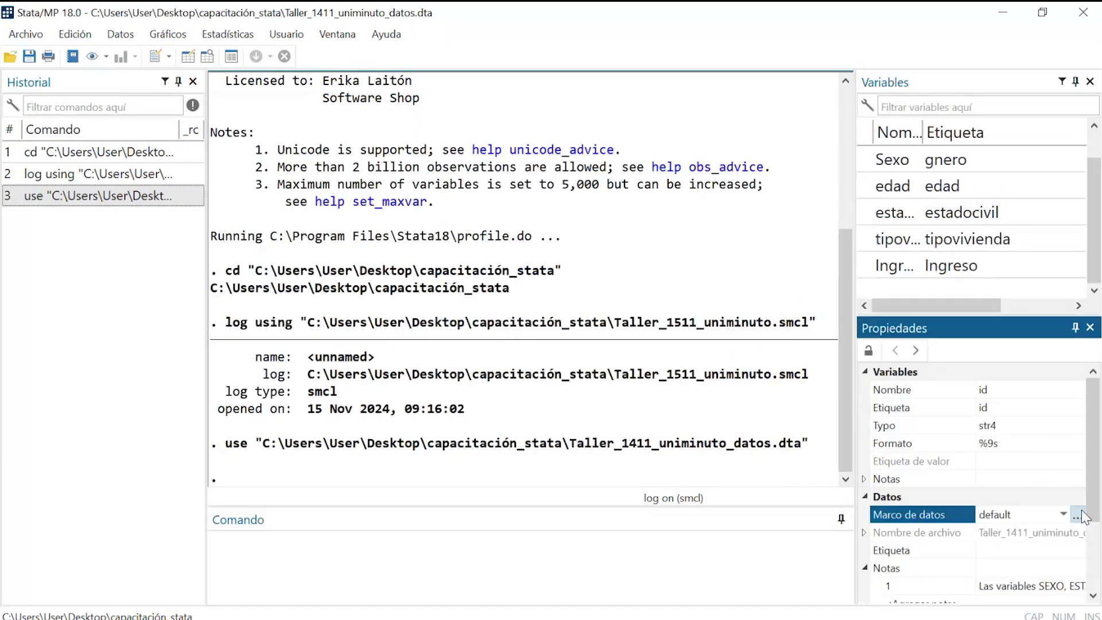
{"action": "left_click", "coordinate": [1075, 513]}
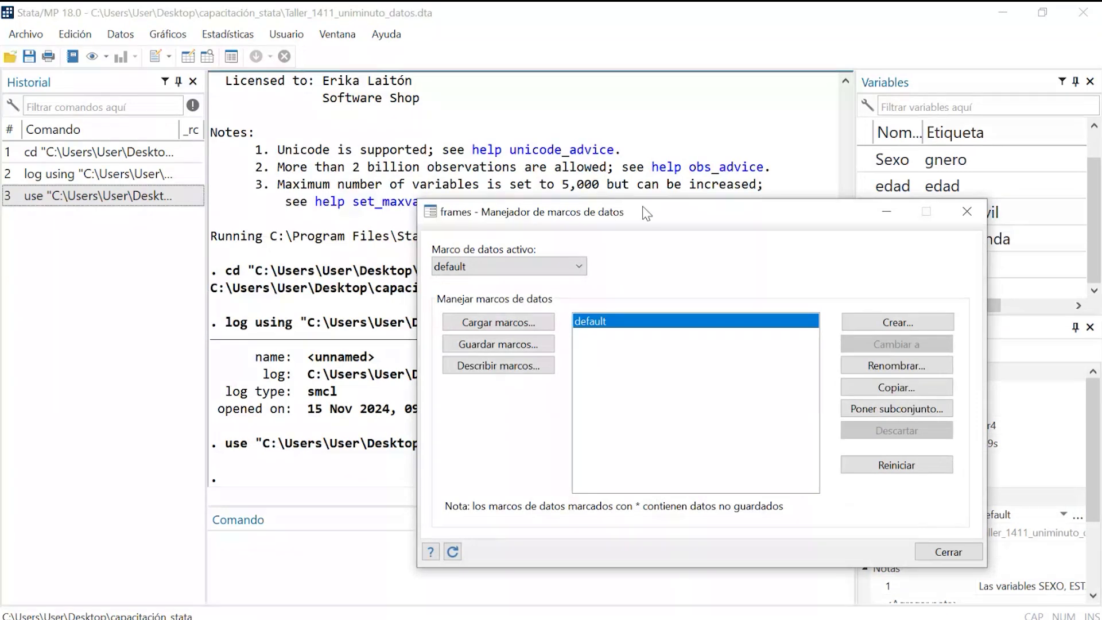
{"action": "left_click_drag", "start_coordinate": [648, 213], "coordinate": [448, 144]}
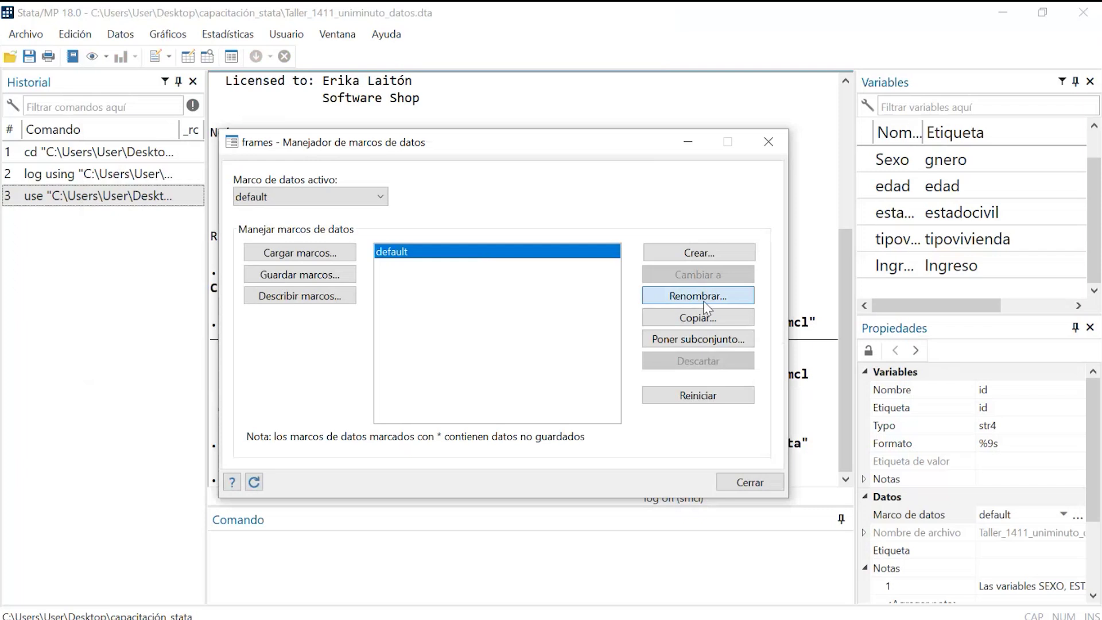
{"action": "left_click", "coordinate": [704, 301]}
{"action": "left_click", "coordinate": [497, 217]}
{"action": "type", "text": "b1"}
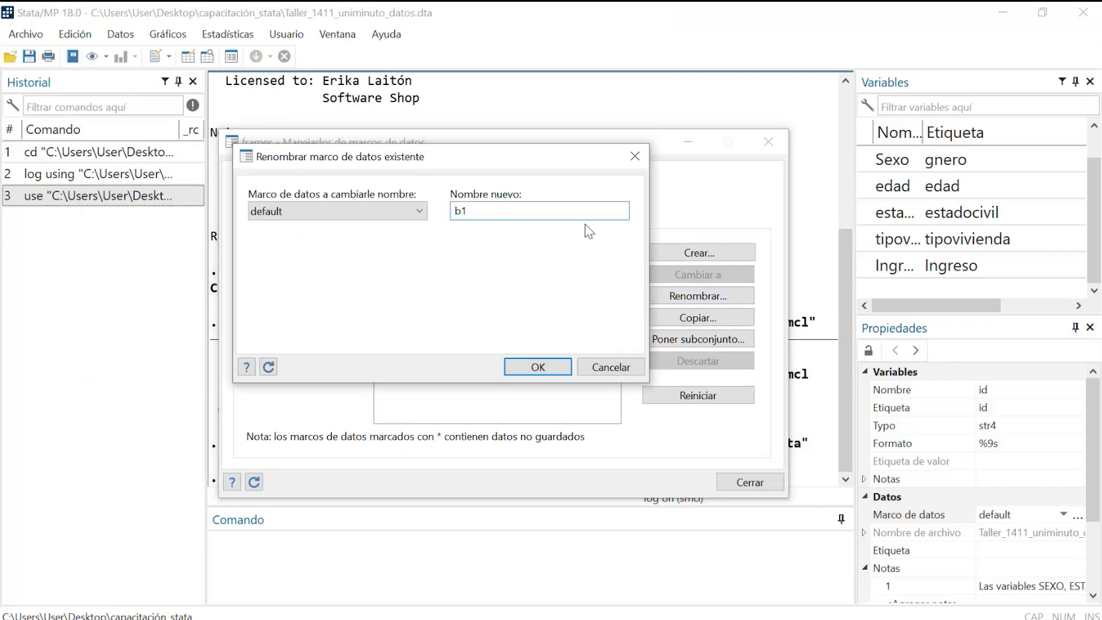
{"action": "left_click", "coordinate": [535, 371]}
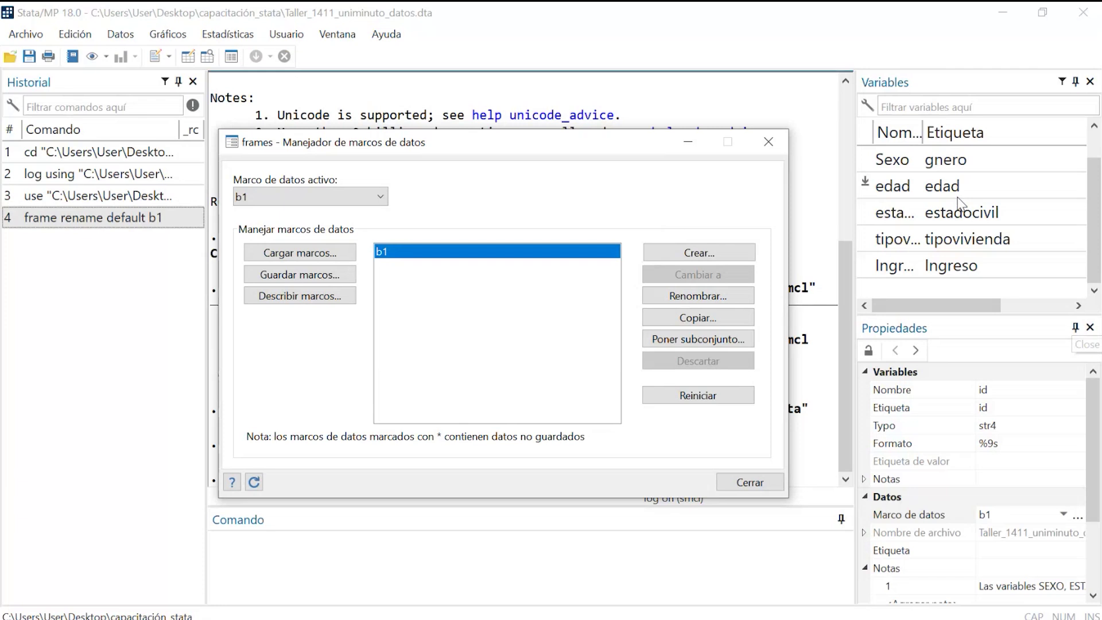
Create a new data frame named b2.
{"action": "left_click", "coordinate": [691, 256]}
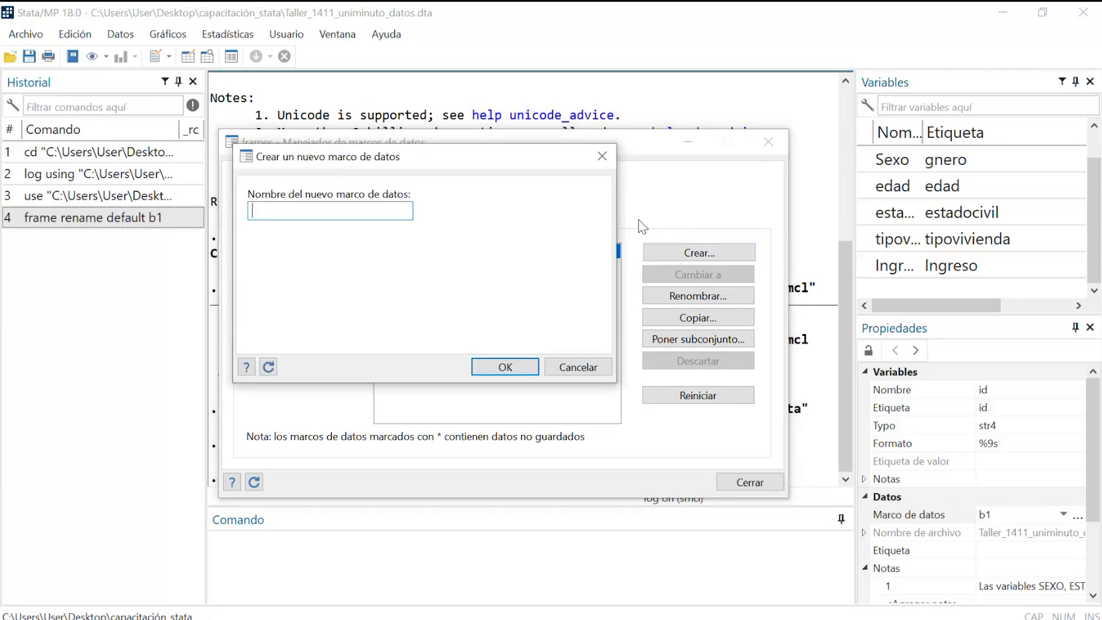
{"action": "type", "text": "b2"}
{"action": "left_click", "coordinate": [497, 369]}
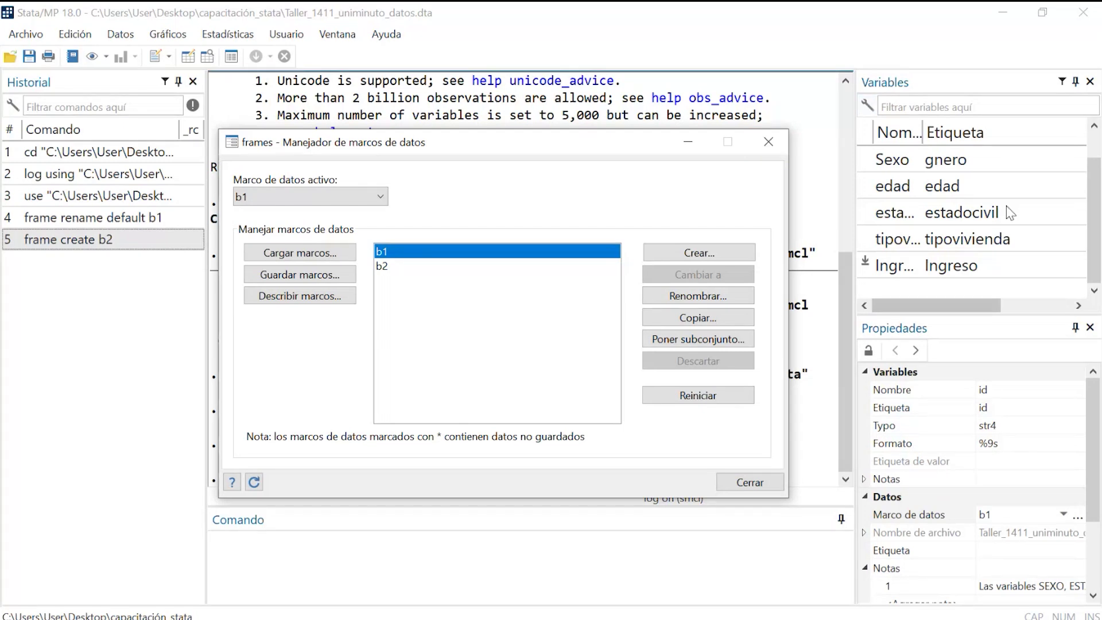
Make b2 the active frame, check its contents in the Data Editor and move the editor off the main display.
{"action": "left_click", "coordinate": [315, 198]}
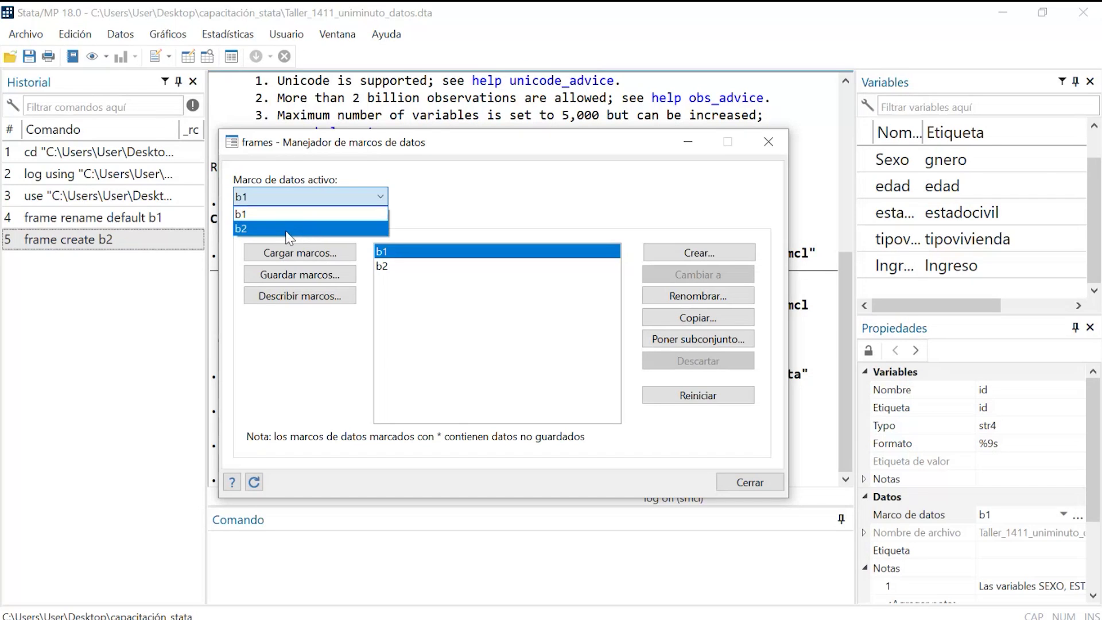
{"action": "left_click", "coordinate": [263, 230]}
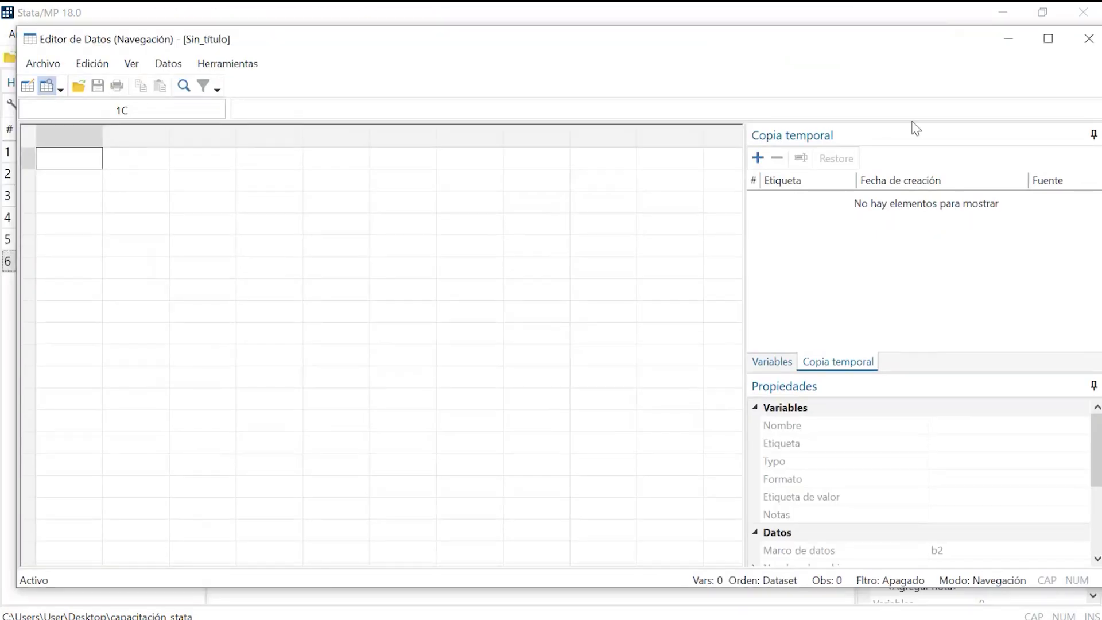
{"action": "left_click_drag", "start_coordinate": [771, 45], "coordinate": [1101, 247]}
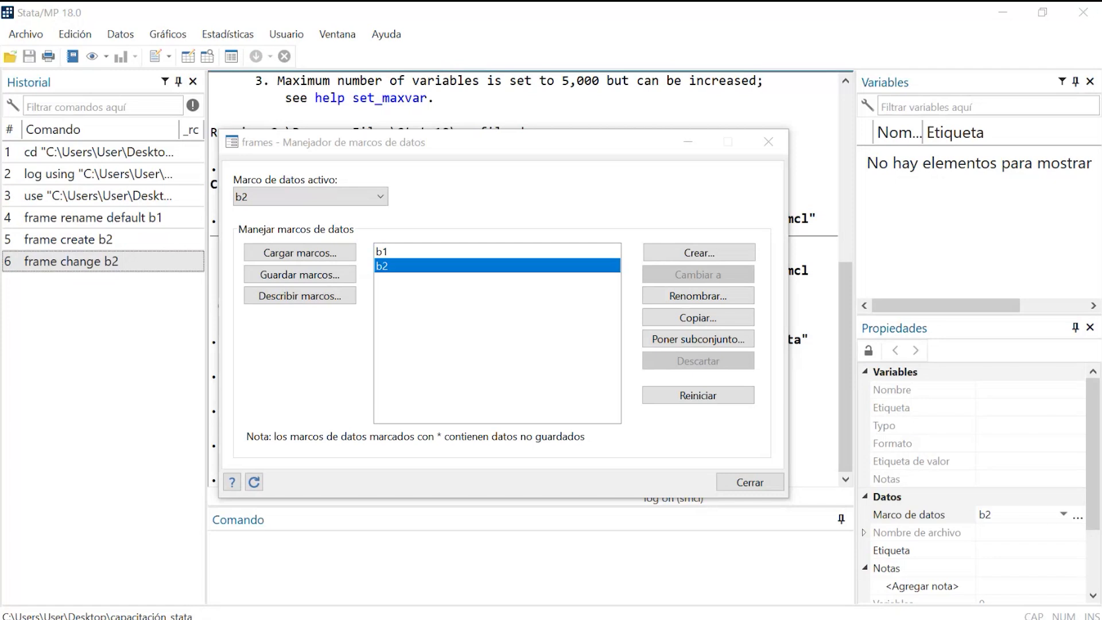
Switch the active frame back to b1, inspect its data in the Data Editor and return to the frames manager.
{"action": "left_click", "coordinate": [311, 196]}
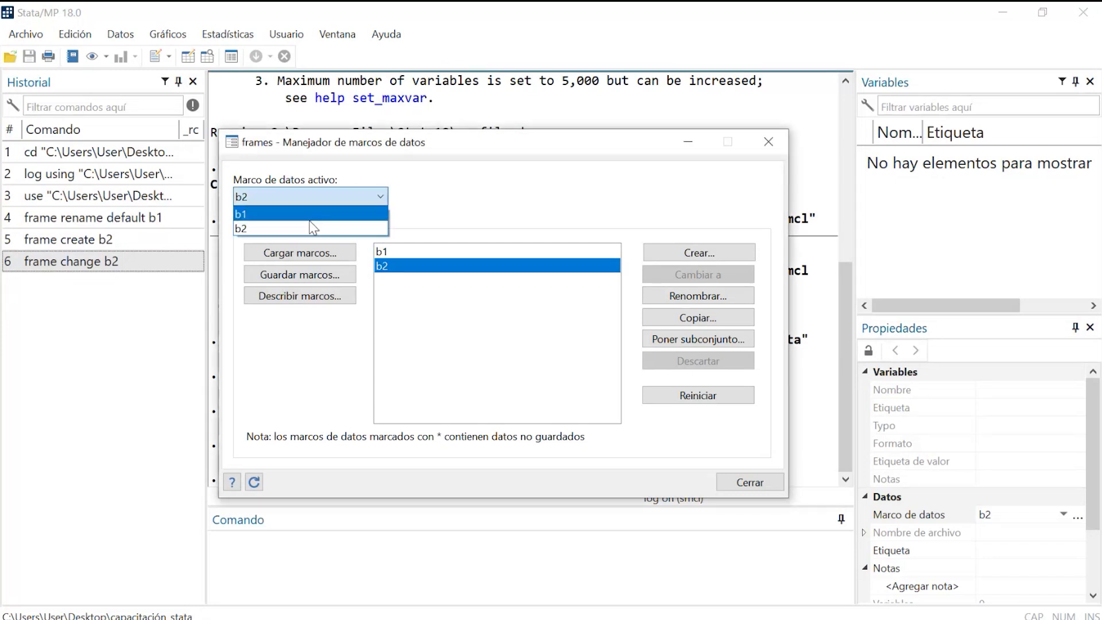
{"action": "left_click", "coordinate": [310, 217]}
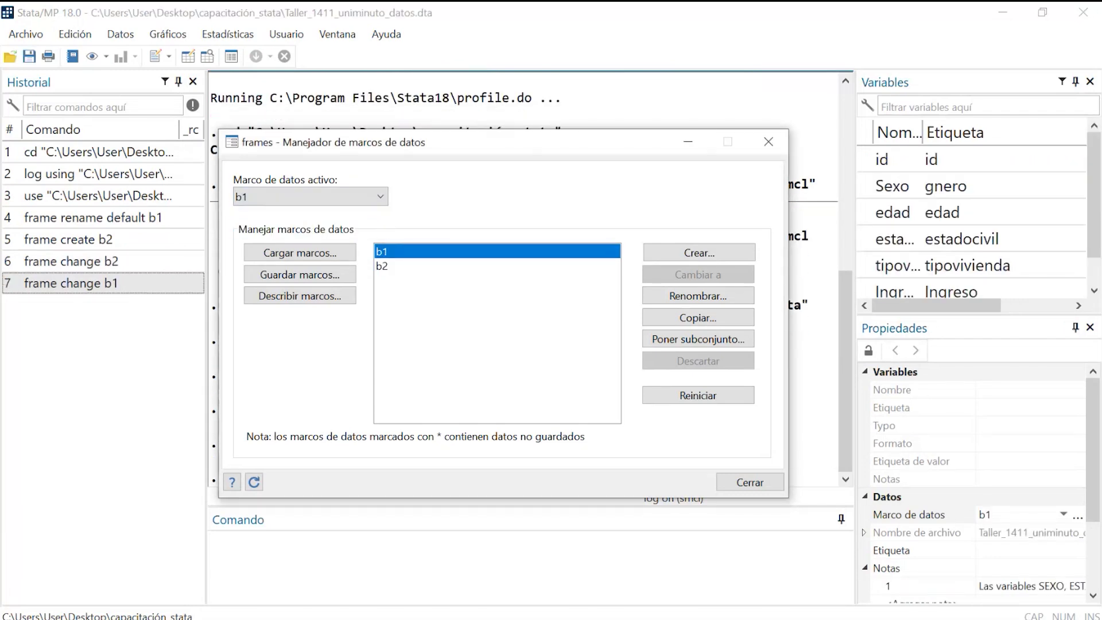
{"action": "left_click_drag", "start_coordinate": [0, 49], "coordinate": [895, 80]}
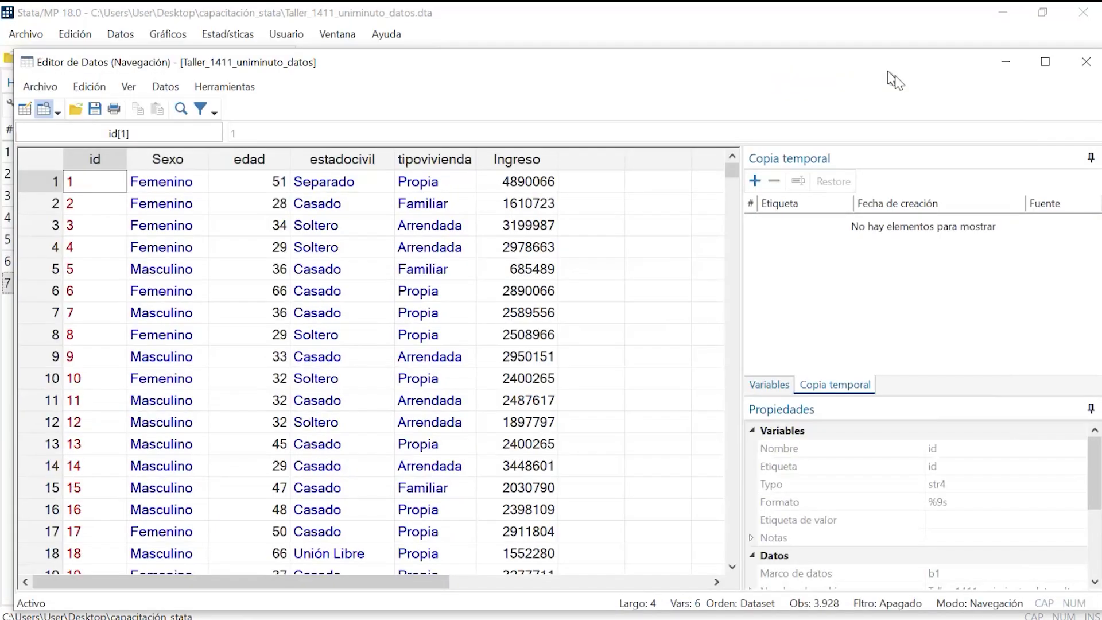
{"action": "key", "text": "alt+Tab"}
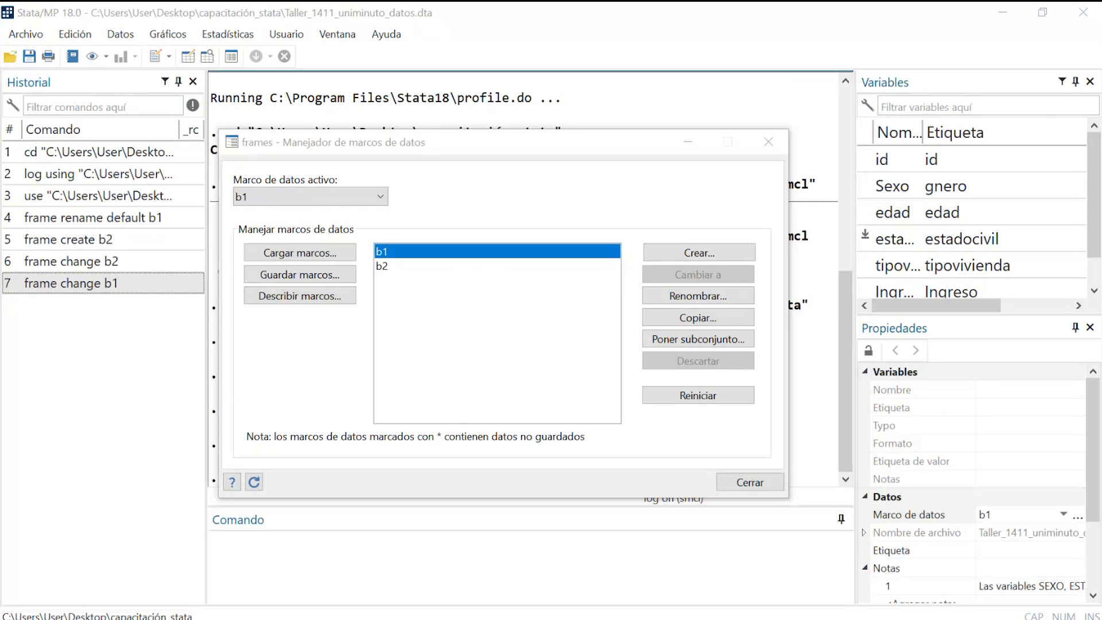
Reposition the frames manager, make b2 the active frame again and minimise the manager.
{"action": "left_click_drag", "start_coordinate": [426, 140], "coordinate": [469, 110]}
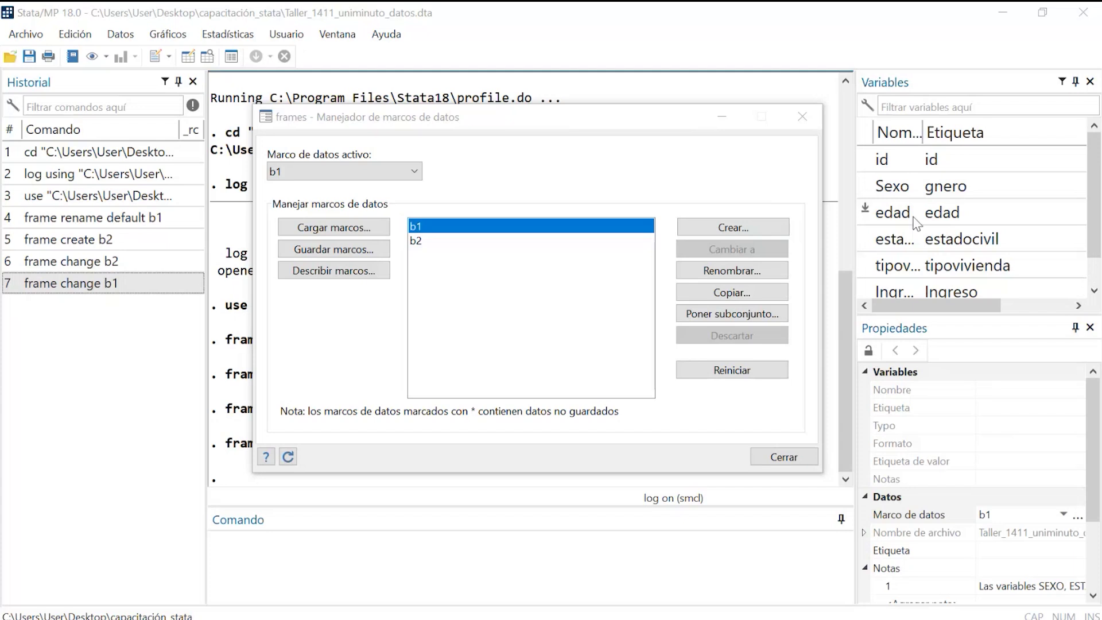
{"action": "left_click", "coordinate": [344, 171]}
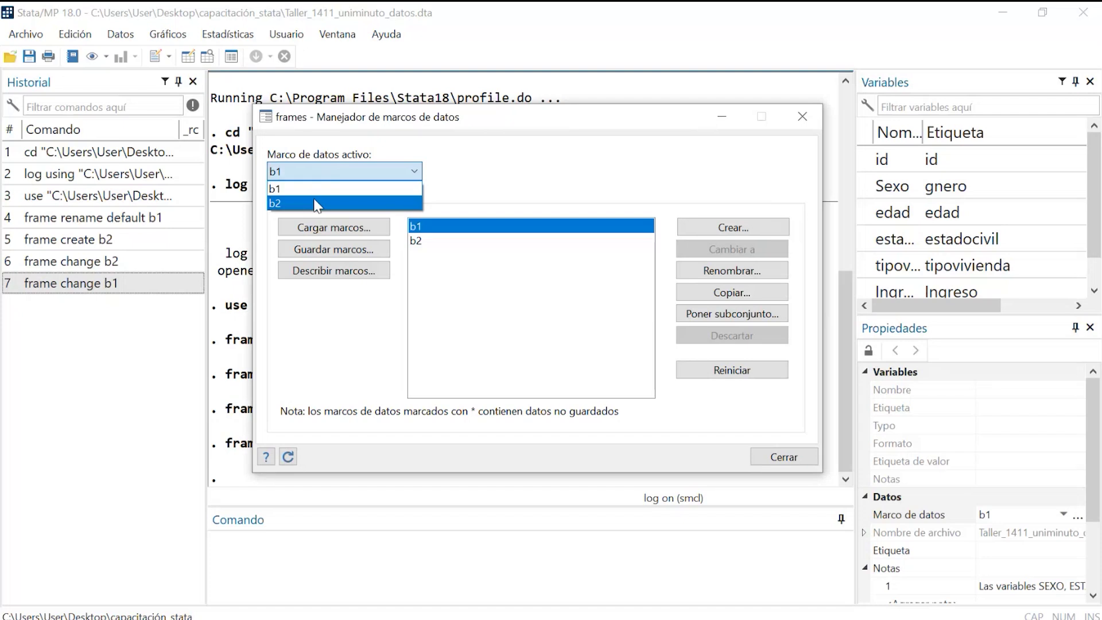
{"action": "left_click", "coordinate": [317, 204]}
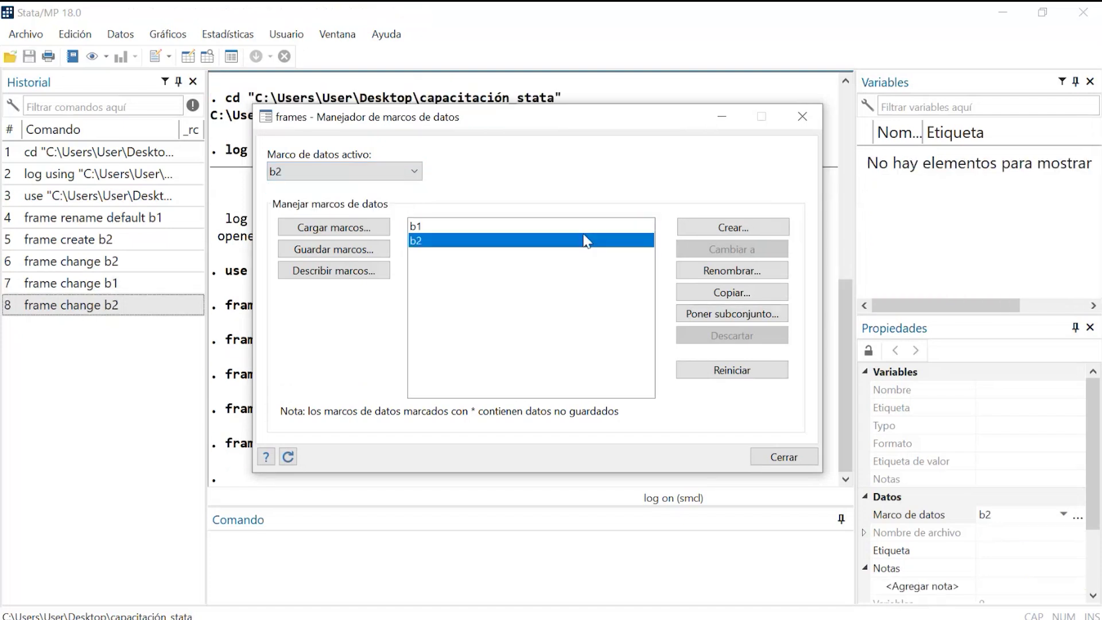
{"action": "left_click", "coordinate": [724, 118]}
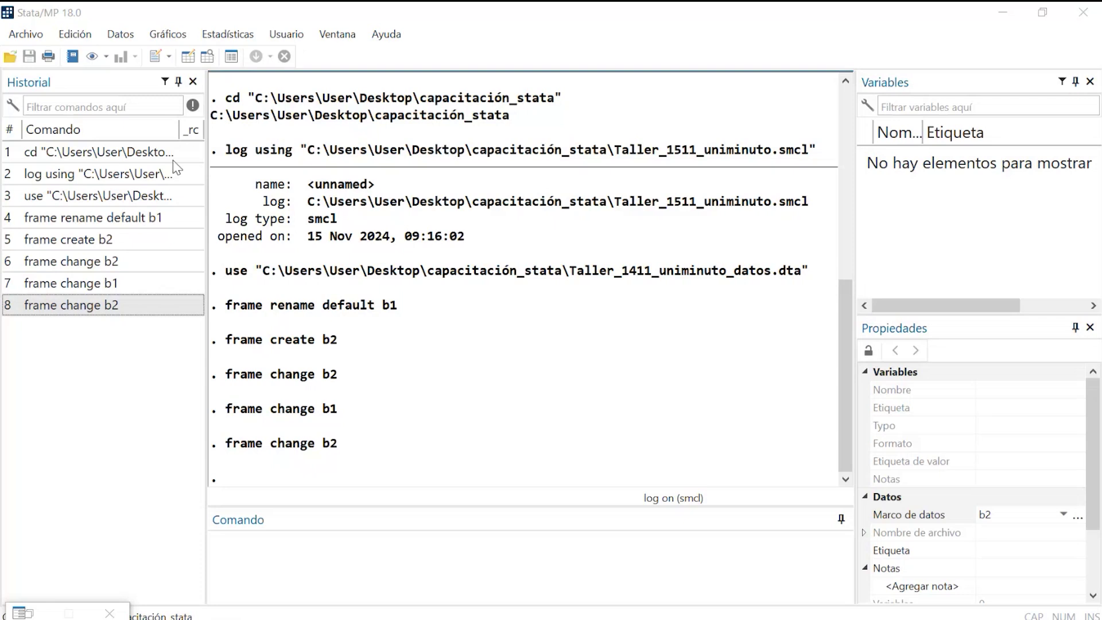
Start an Excel spreadsheet import and choose BaseMED.xlsx from the Sesión2_2510 folder inside Capacitación_ECI.
{"action": "left_click", "coordinate": [26, 34]}
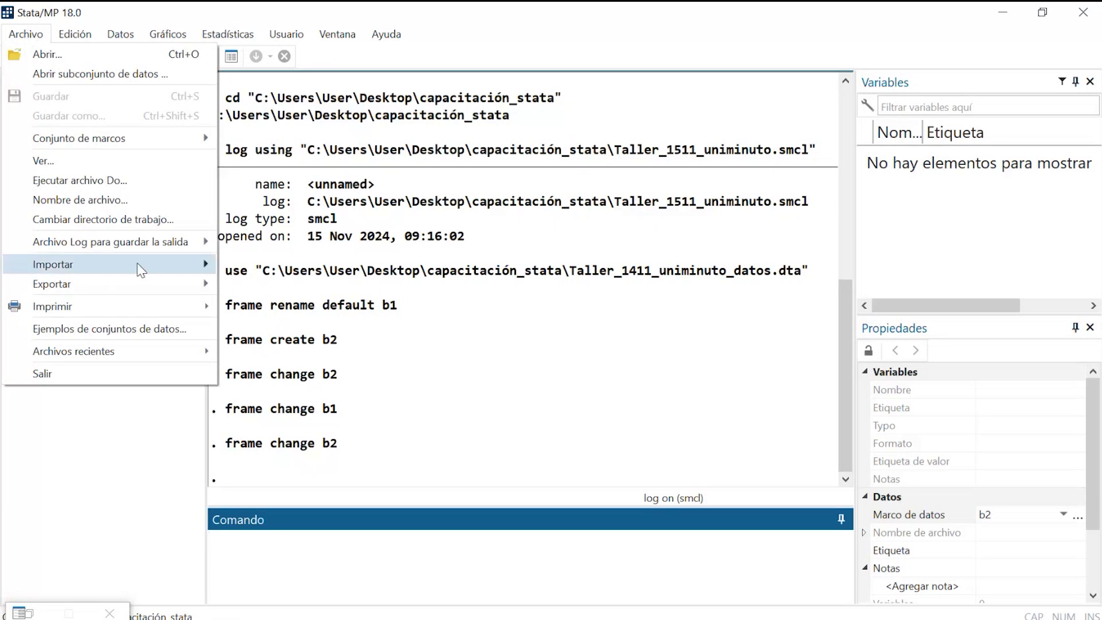
{"action": "mouse_move", "coordinate": [139, 266]}
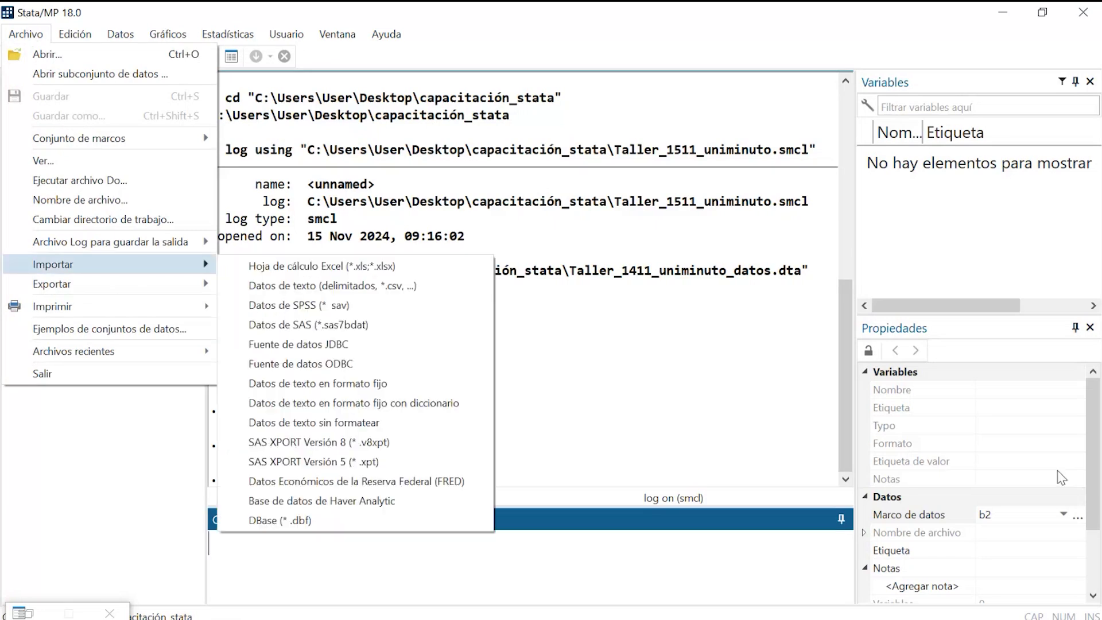
{"action": "left_click", "coordinate": [421, 269]}
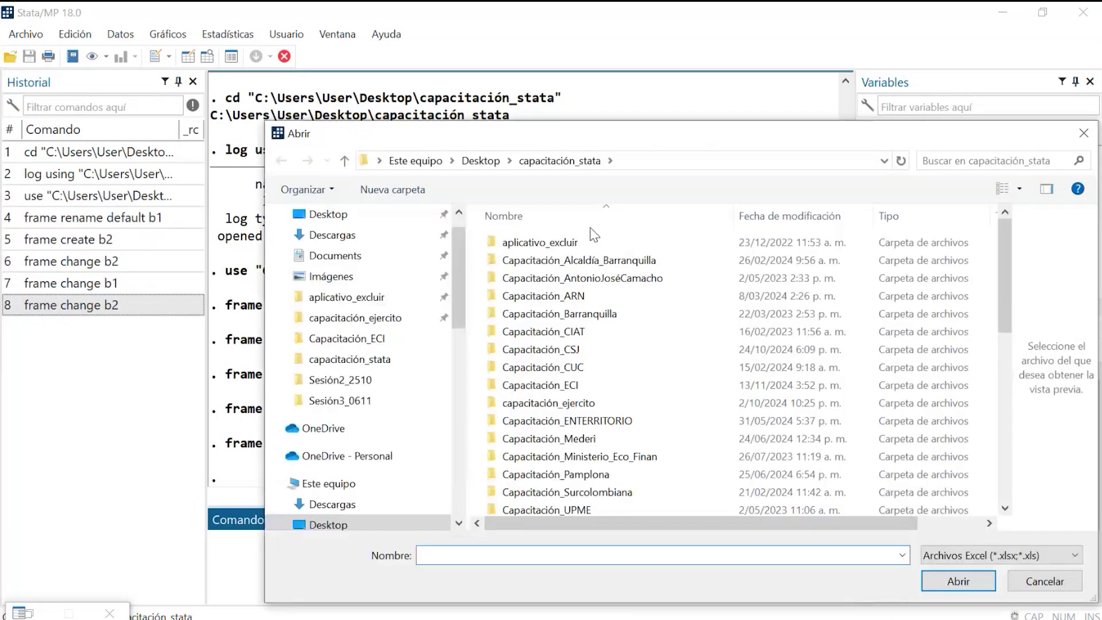
{"action": "left_click_drag", "start_coordinate": [607, 139], "coordinate": [422, 29]}
{"action": "left_click_drag", "start_coordinate": [823, 125], "coordinate": [793, 351]}
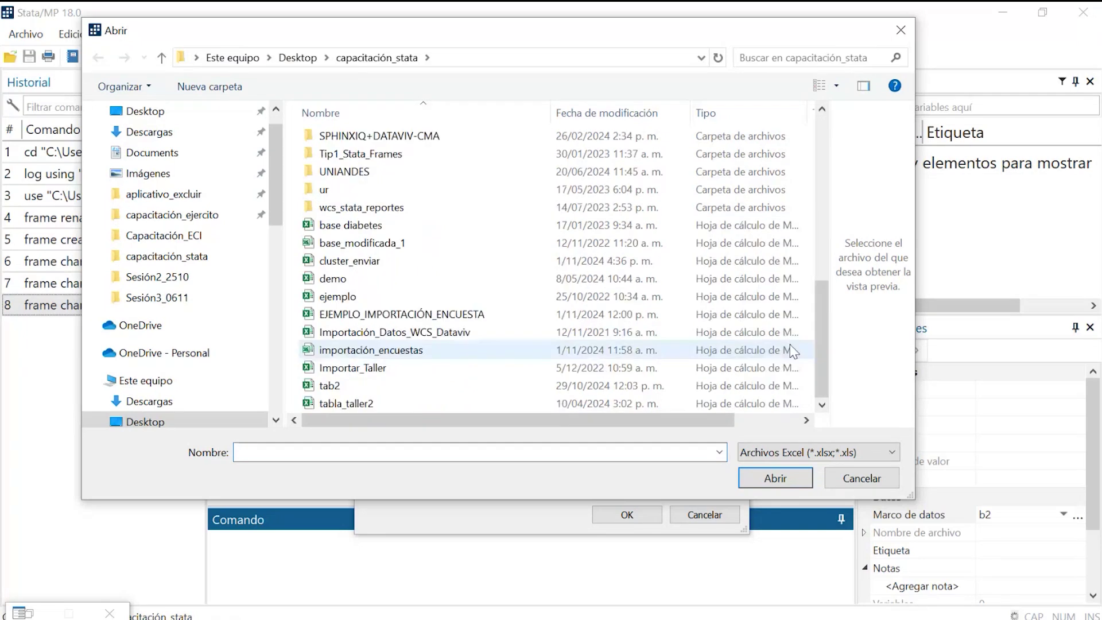
{"action": "key", "text": "Escape"}
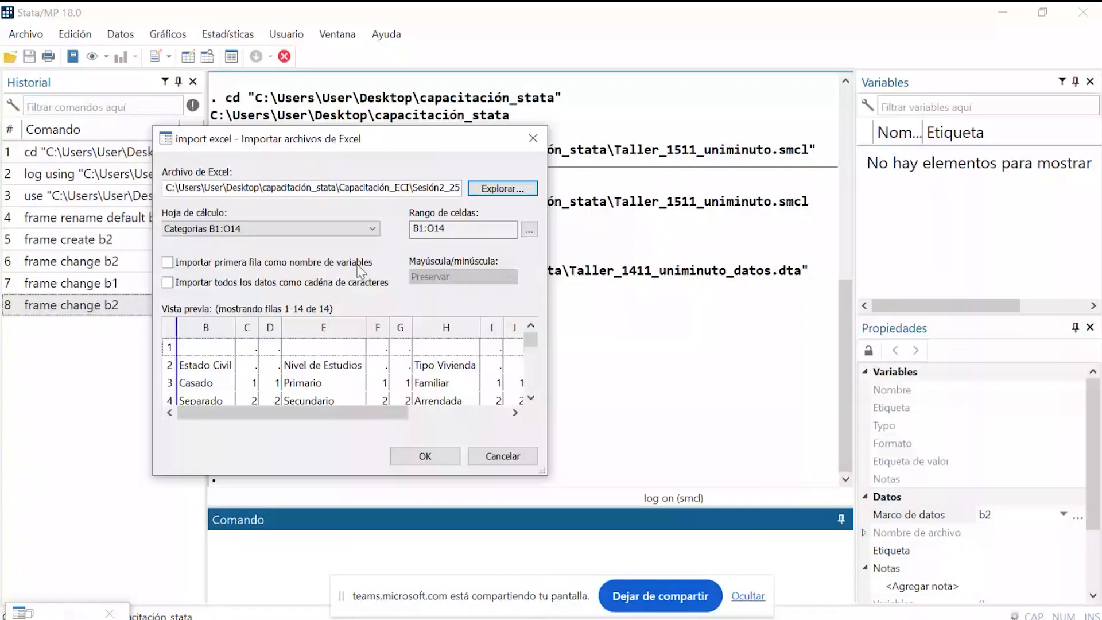
Import the datos sheet, range A1:G3929, into frame b2 with the first row as variable names, checking the preview.
{"action": "left_click", "coordinate": [310, 229]}
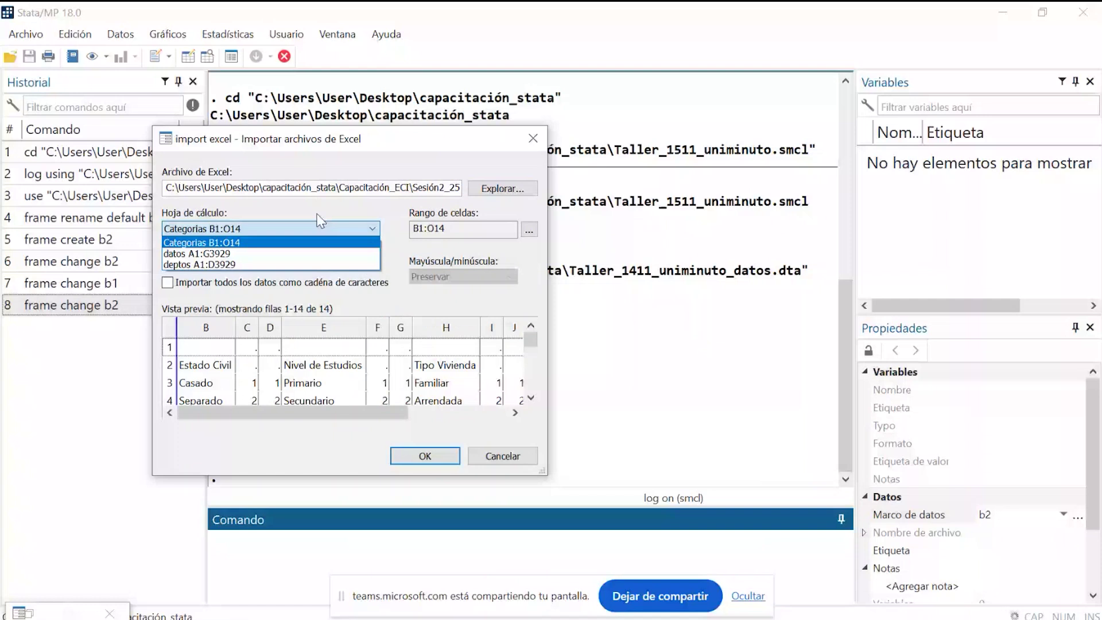
{"action": "left_click", "coordinate": [233, 254]}
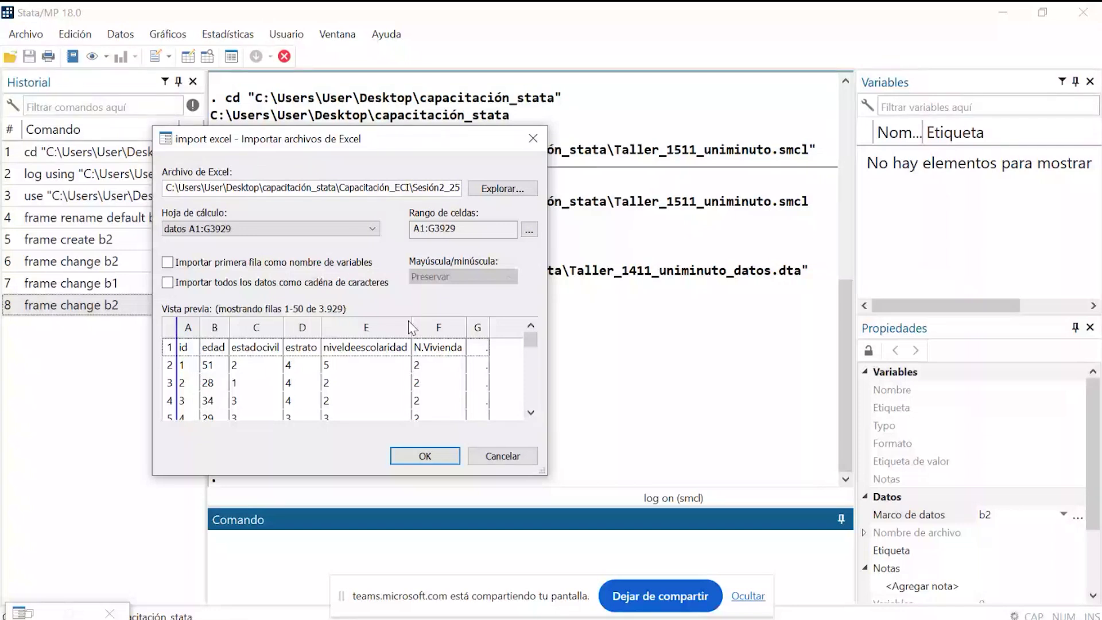
{"action": "left_click", "coordinate": [168, 263]}
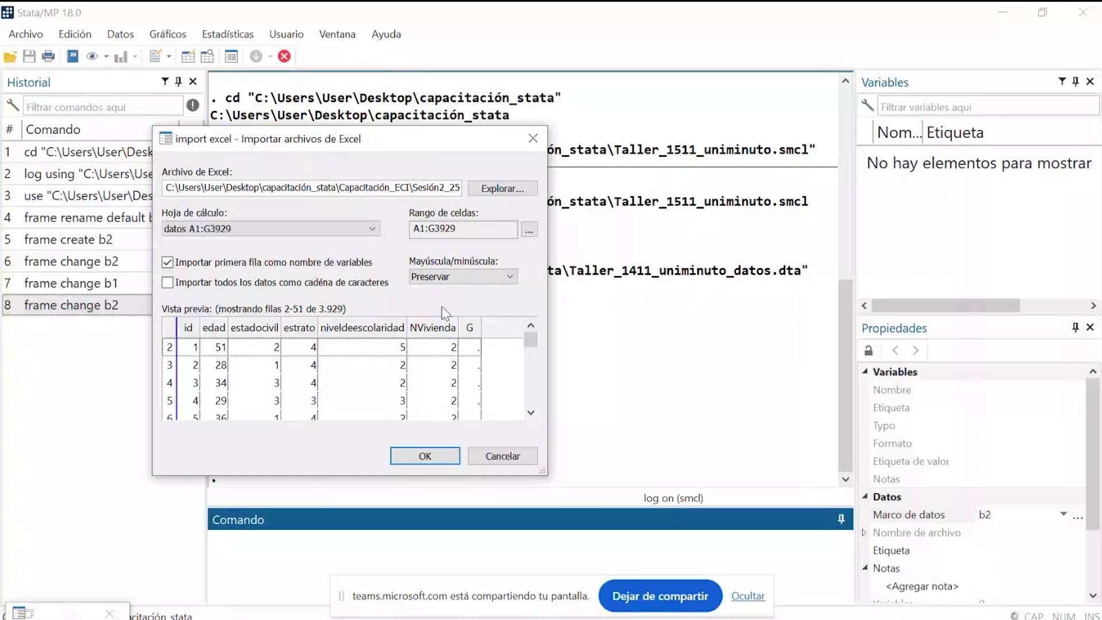
{"action": "scroll", "coordinate": [535, 343], "scroll_direction": "down", "scroll_amount": 1}
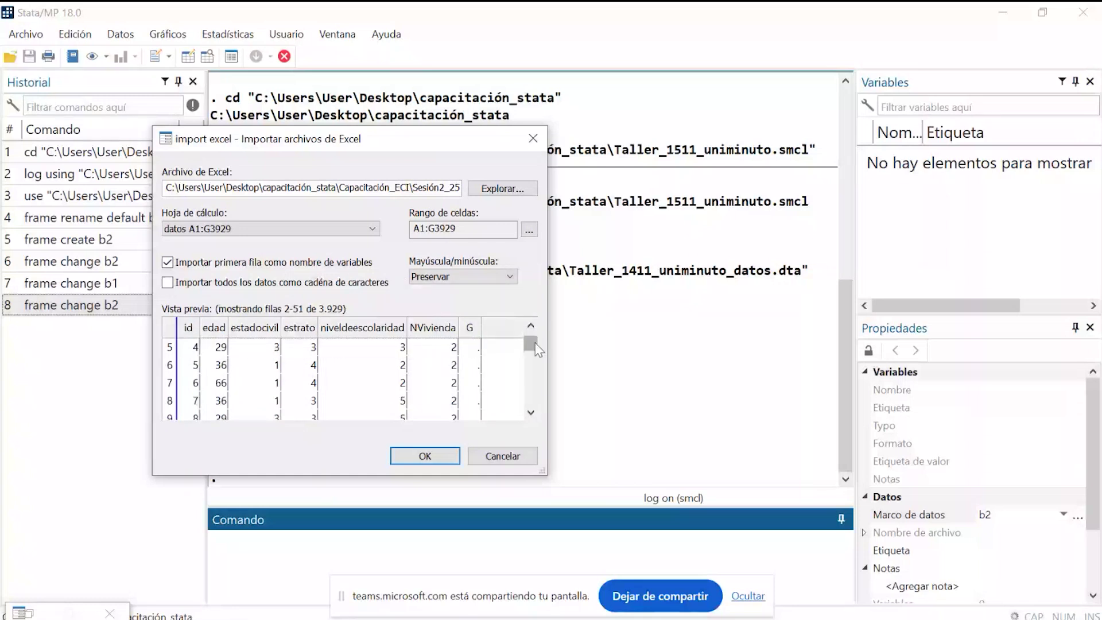
{"action": "scroll", "coordinate": [536, 349], "scroll_direction": "up", "scroll_amount": 1}
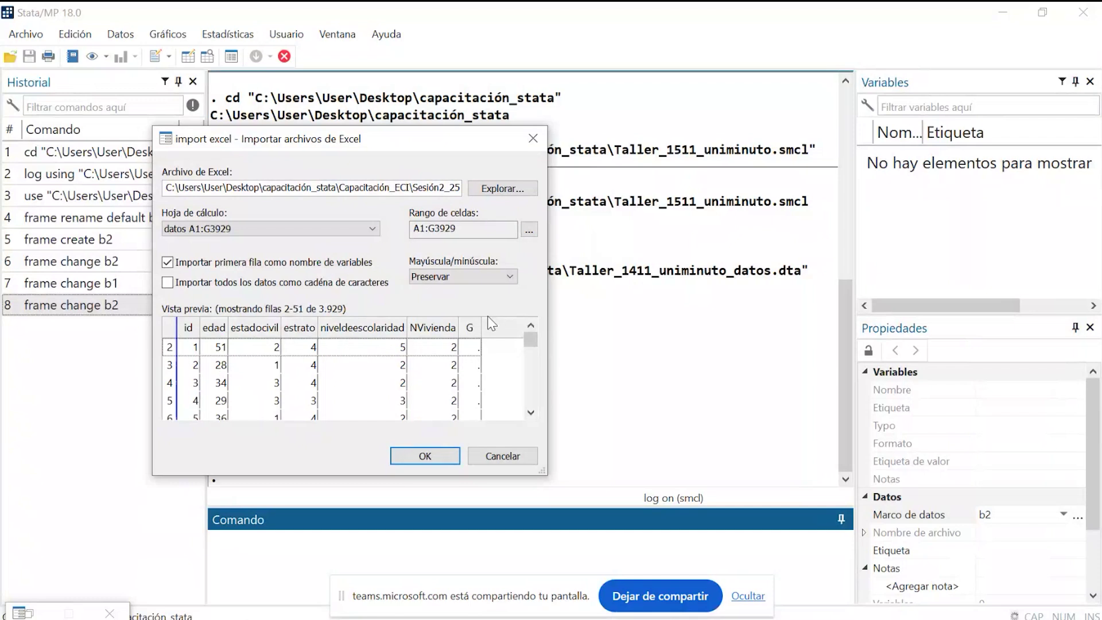
{"action": "left_click", "coordinate": [410, 458]}
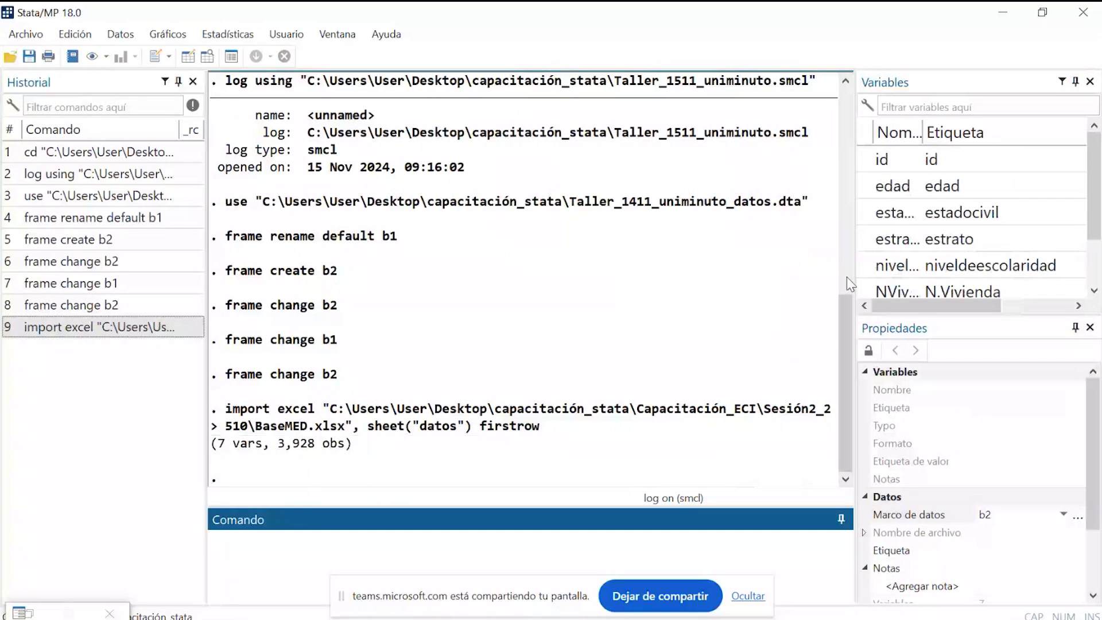
Adjust the width of the Variables and Properties areas and review the full list of imported variables.
{"action": "left_click_drag", "start_coordinate": [847, 277], "coordinate": [794, 282]}
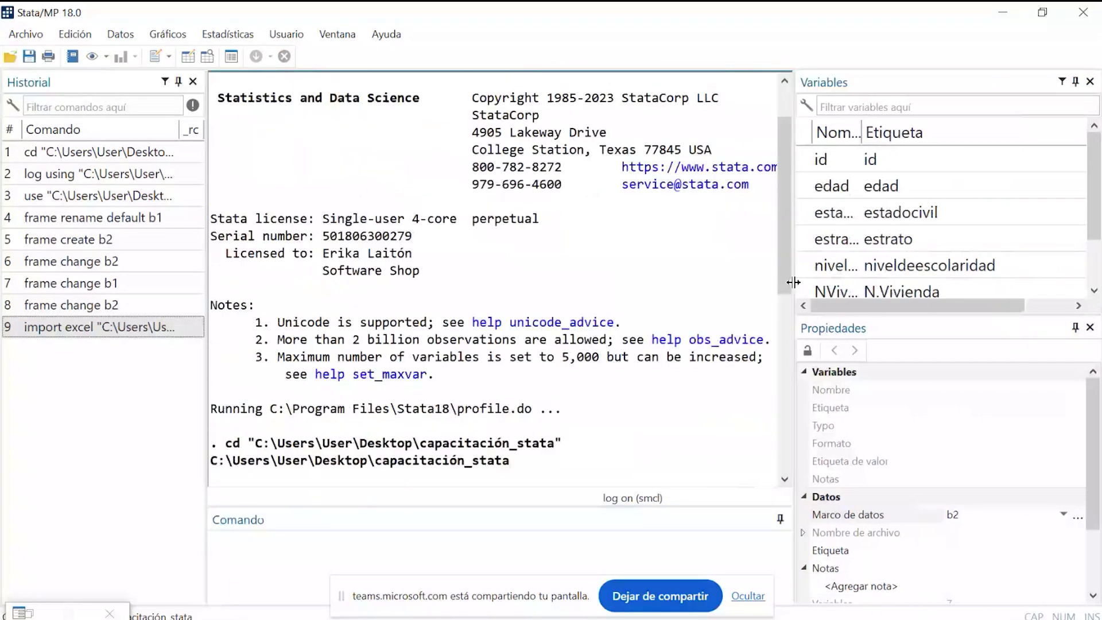
{"action": "scroll", "coordinate": [794, 282], "scroll_direction": "down", "scroll_amount": 1}
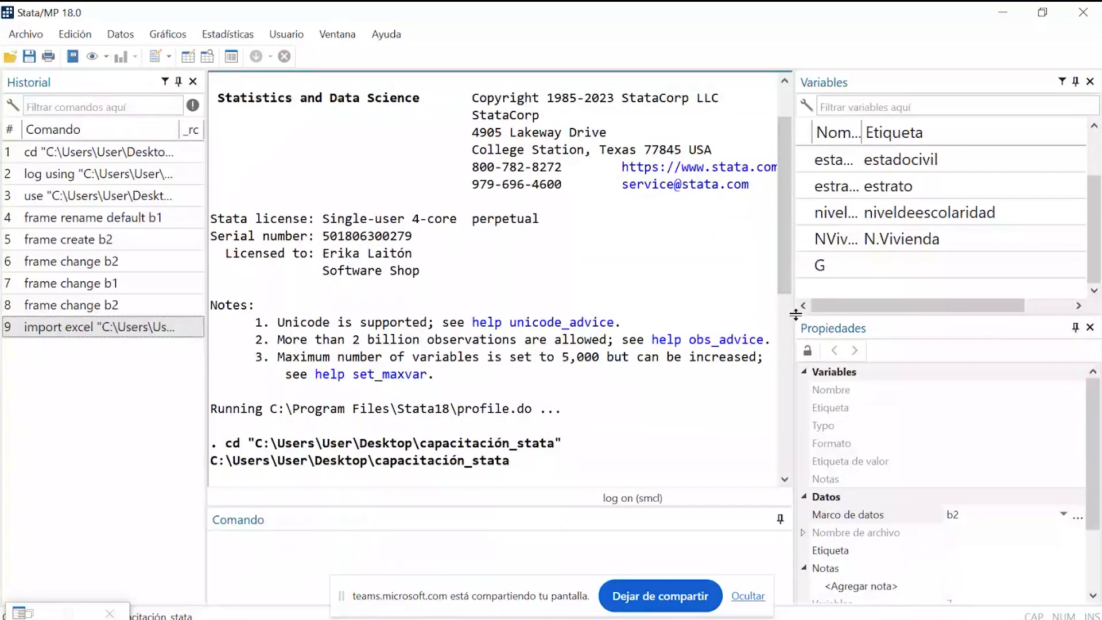
{"action": "left_click_drag", "start_coordinate": [795, 315], "coordinate": [839, 305]}
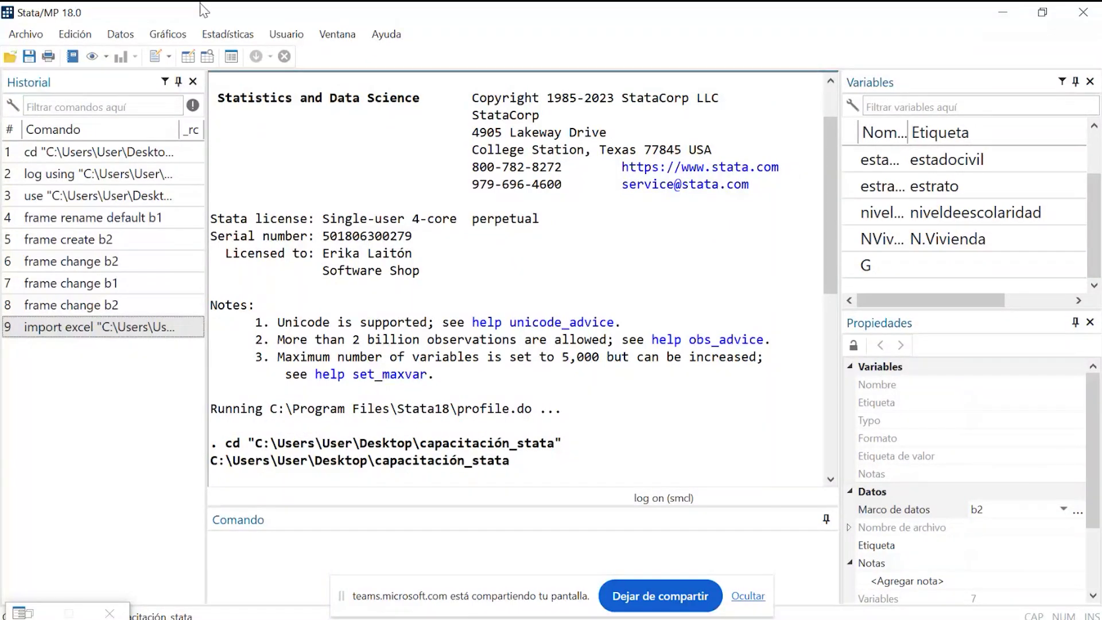
Open the do-file taller_uniminuto0807_instrucciones from the capacitación_stata folder.
{"action": "left_click", "coordinate": [26, 35]}
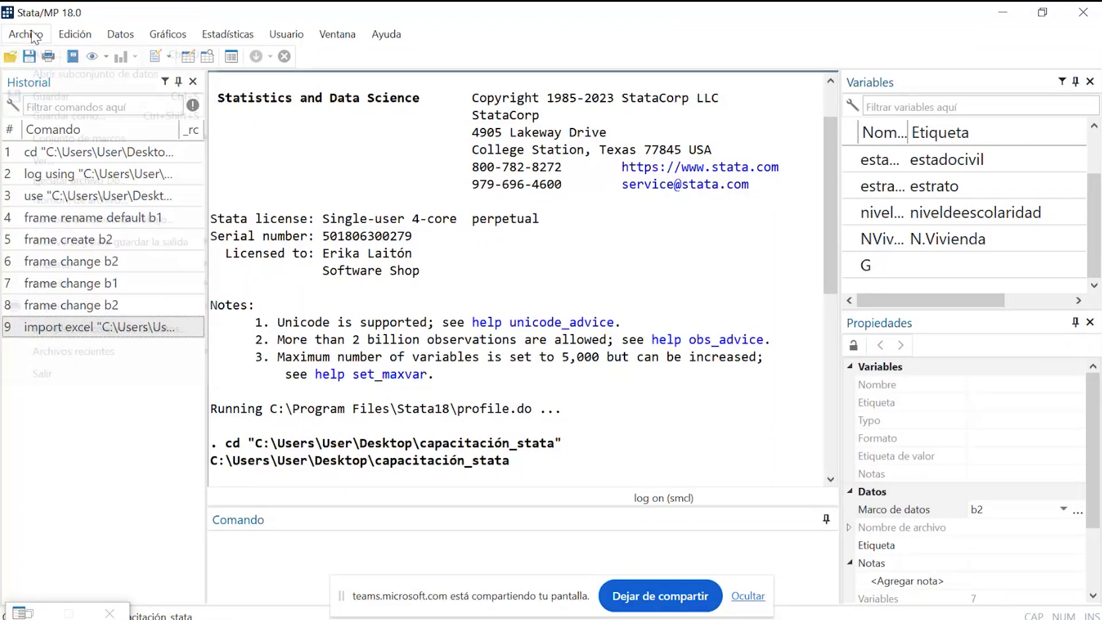
{"action": "left_click", "coordinate": [49, 57]}
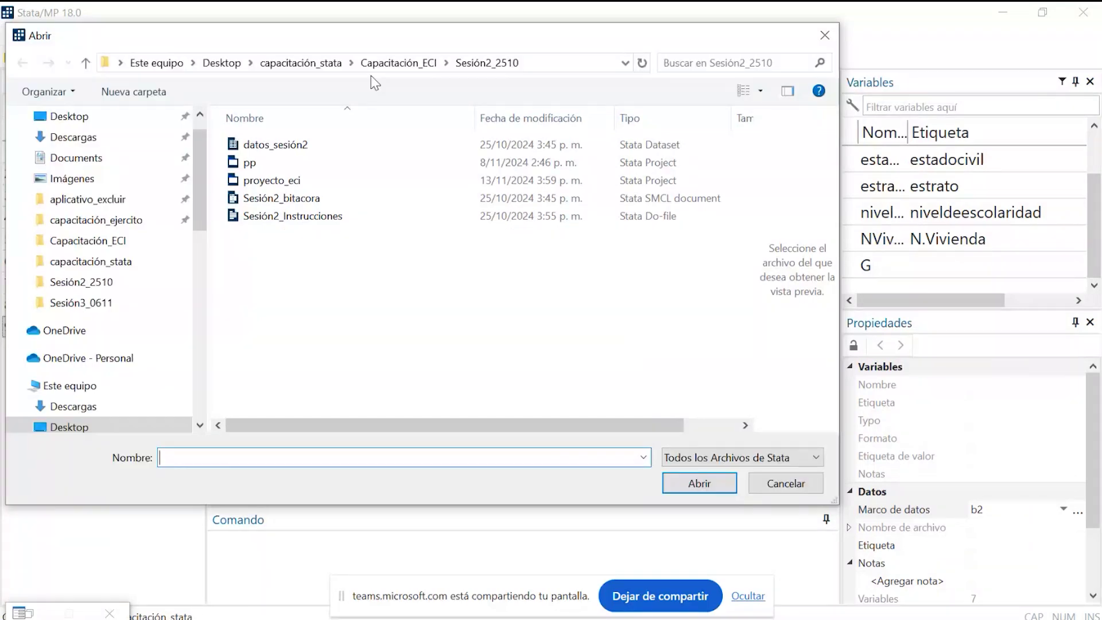
{"action": "left_click", "coordinate": [329, 65]}
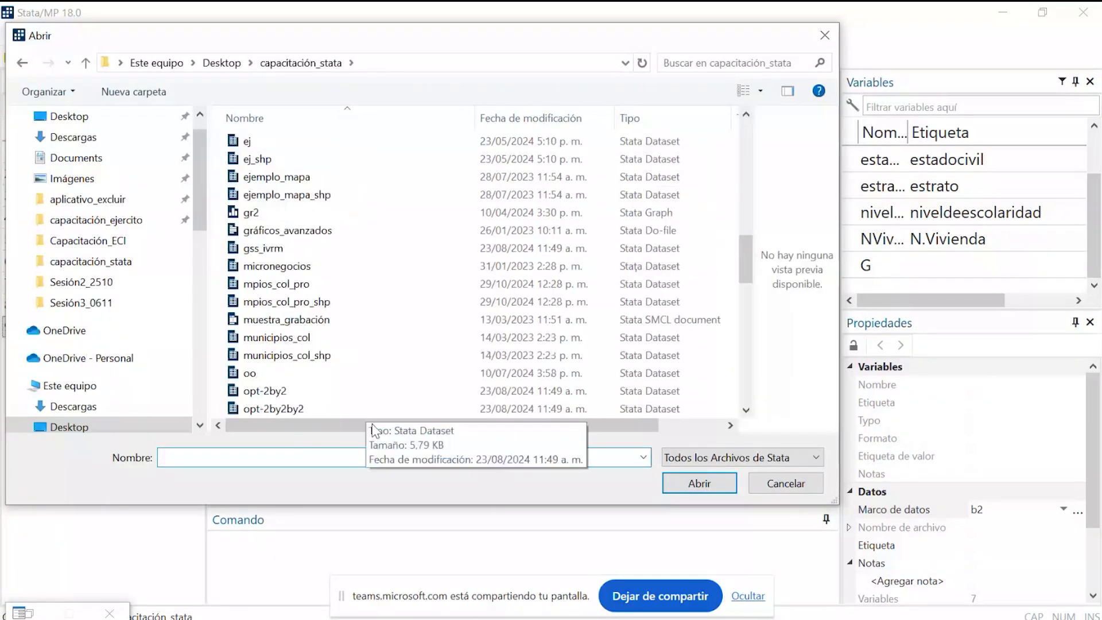
{"action": "scroll", "coordinate": [431, 379], "scroll_direction": "down", "scroll_amount": 1}
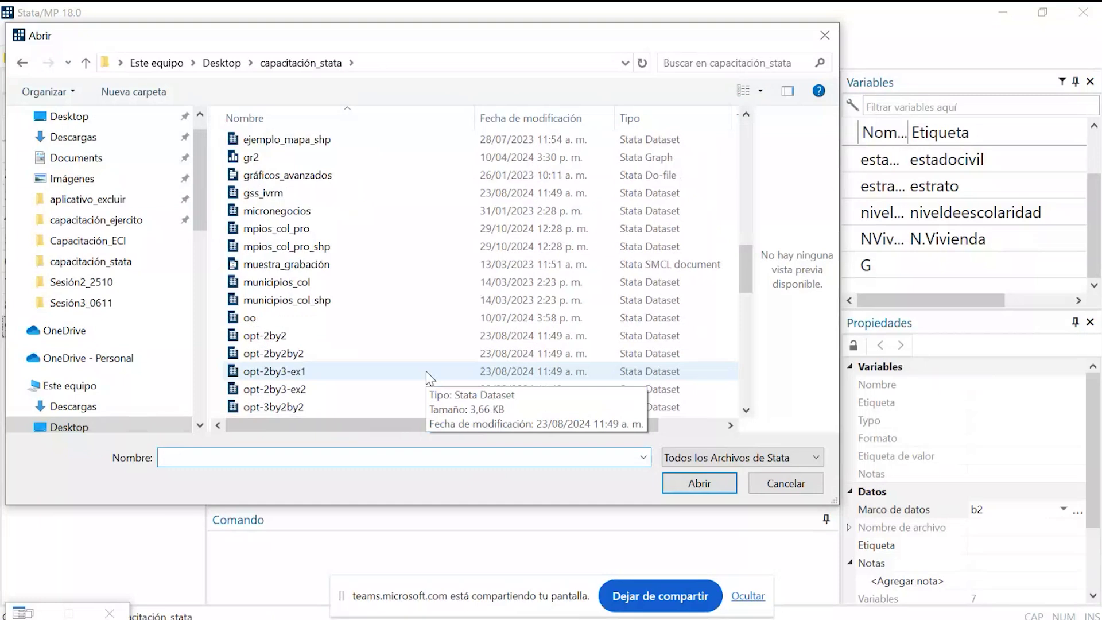
{"action": "scroll", "coordinate": [401, 244], "scroll_direction": "down", "scroll_amount": 5}
{"action": "scroll", "coordinate": [436, 276], "scroll_direction": "down", "scroll_amount": 7}
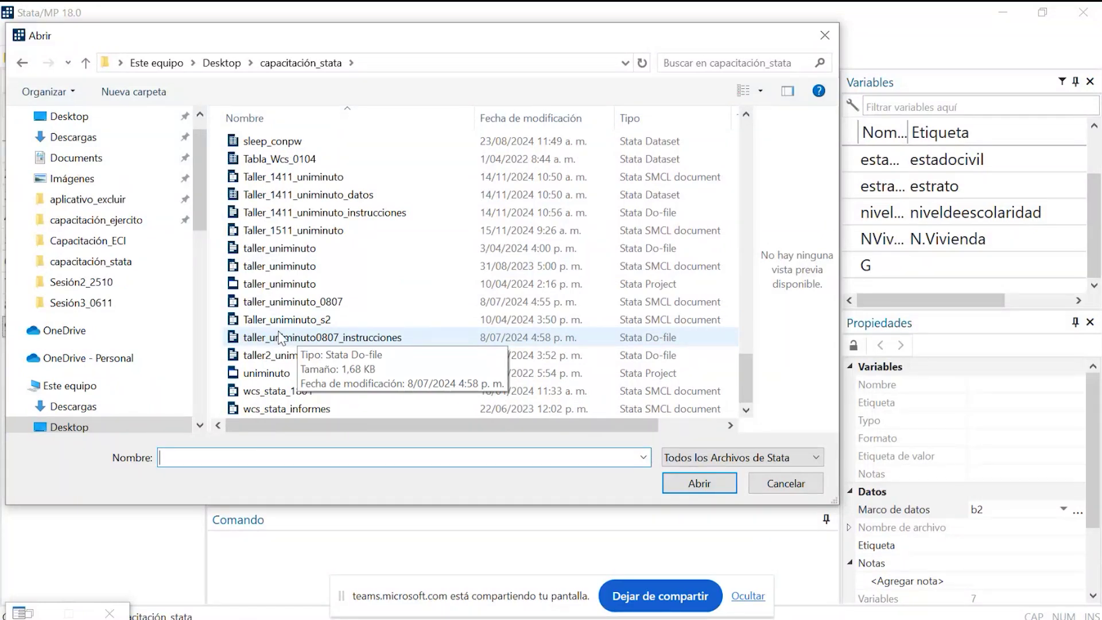
{"action": "double_click", "coordinate": [280, 337]}
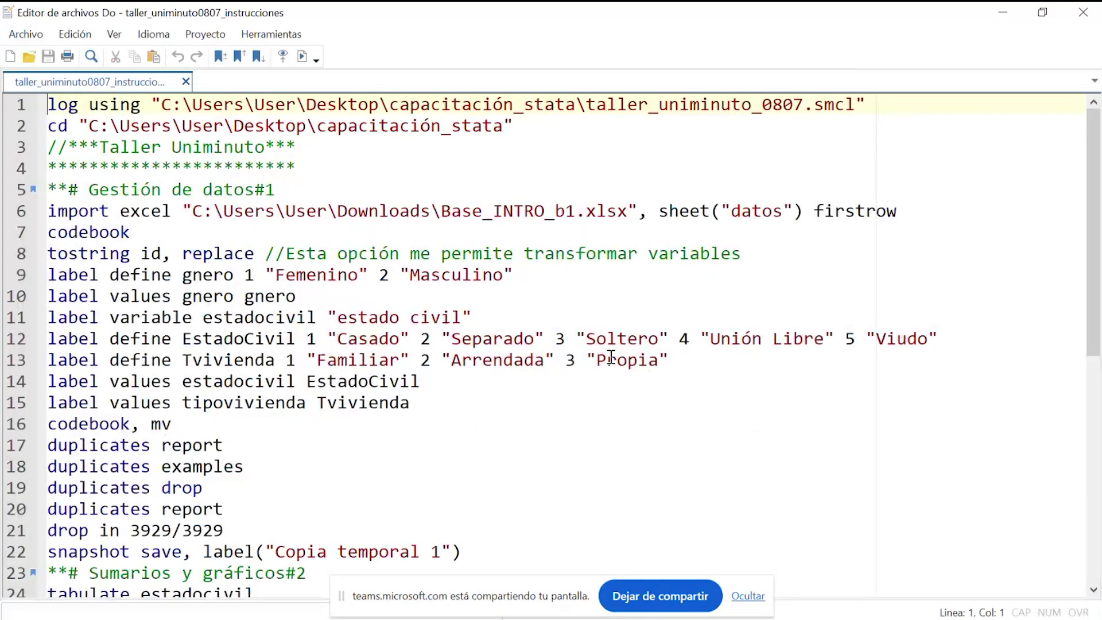
Review the do-file's data management section, highlighting the import excel and codebook commands, and return to the main Stata window.
{"action": "scroll", "coordinate": [240, 210], "scroll_direction": "down", "scroll_amount": 3}
{"action": "scroll", "coordinate": [240, 210], "scroll_direction": "up", "scroll_amount": 3}
{"action": "left_click_drag", "start_coordinate": [48, 211], "coordinate": [135, 212]}
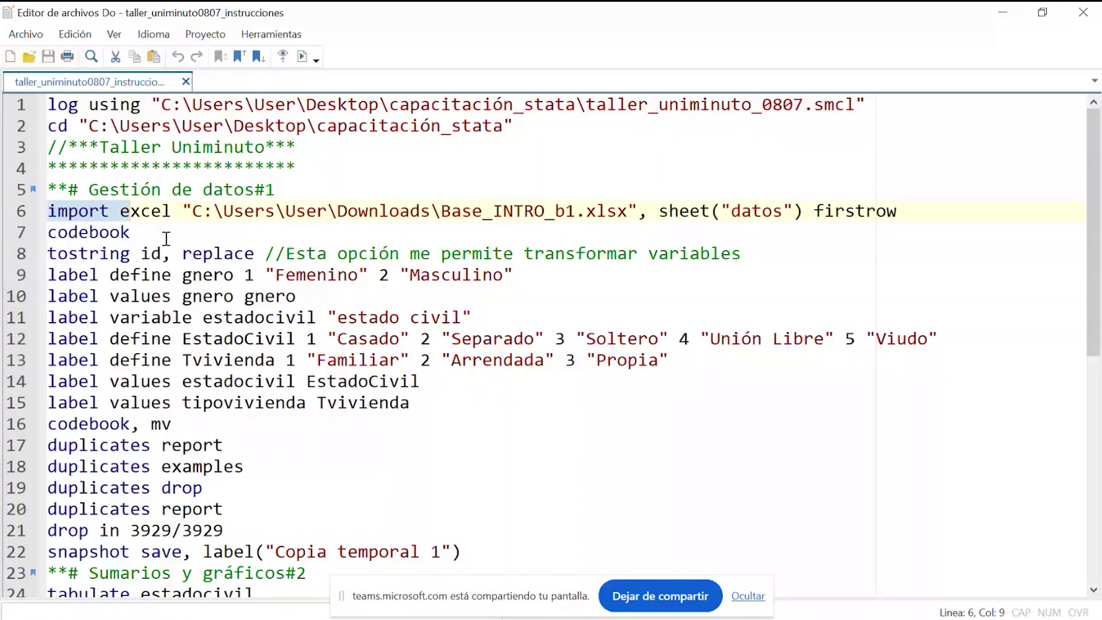
{"action": "left_click_drag", "start_coordinate": [166, 238], "coordinate": [48, 233]}
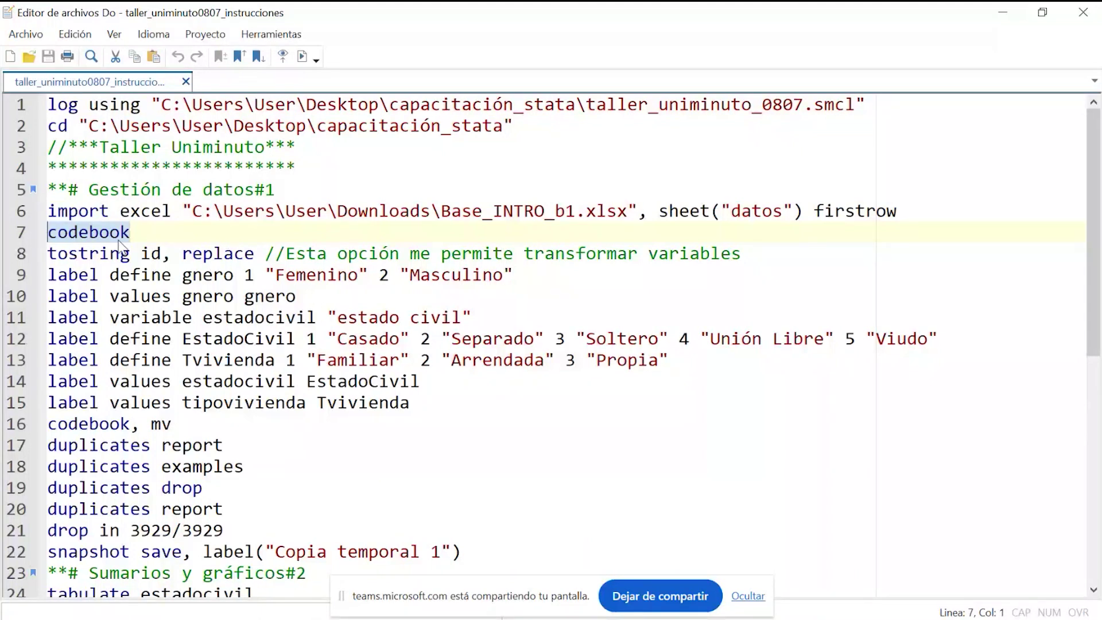
{"action": "left_click", "coordinate": [302, 57]}
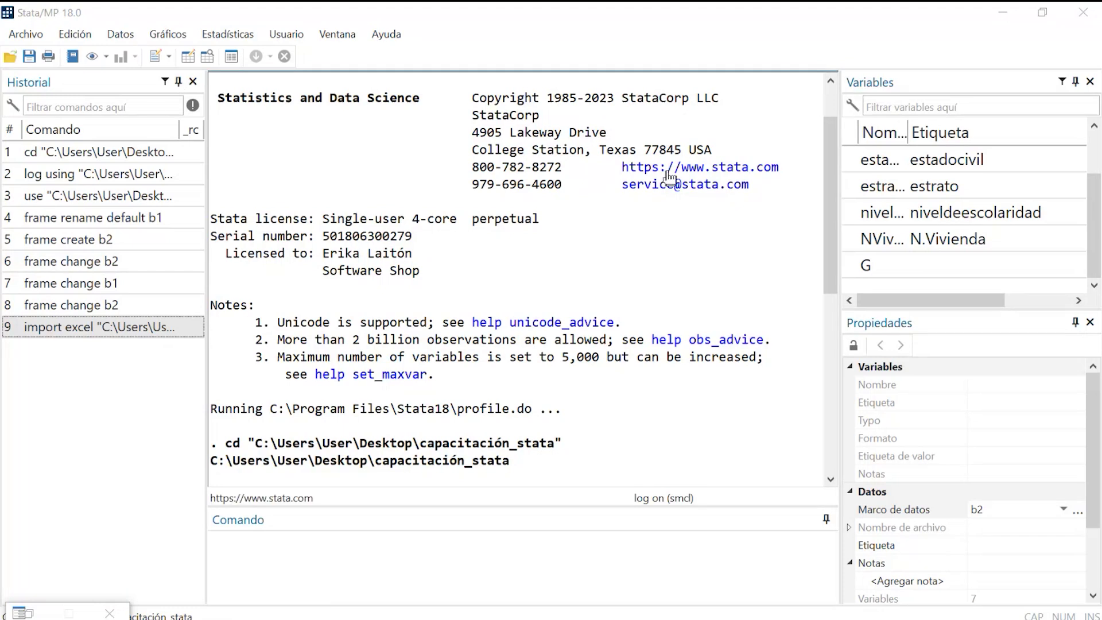
{"action": "left_click", "coordinate": [120, 34]}
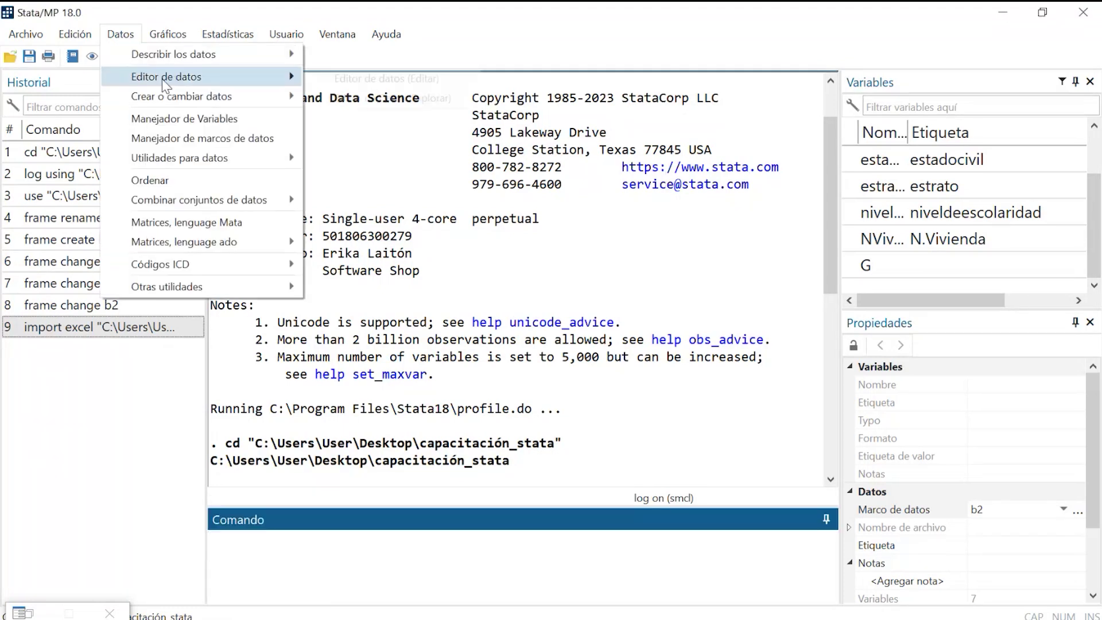
{"action": "mouse_move", "coordinate": [173, 76]}
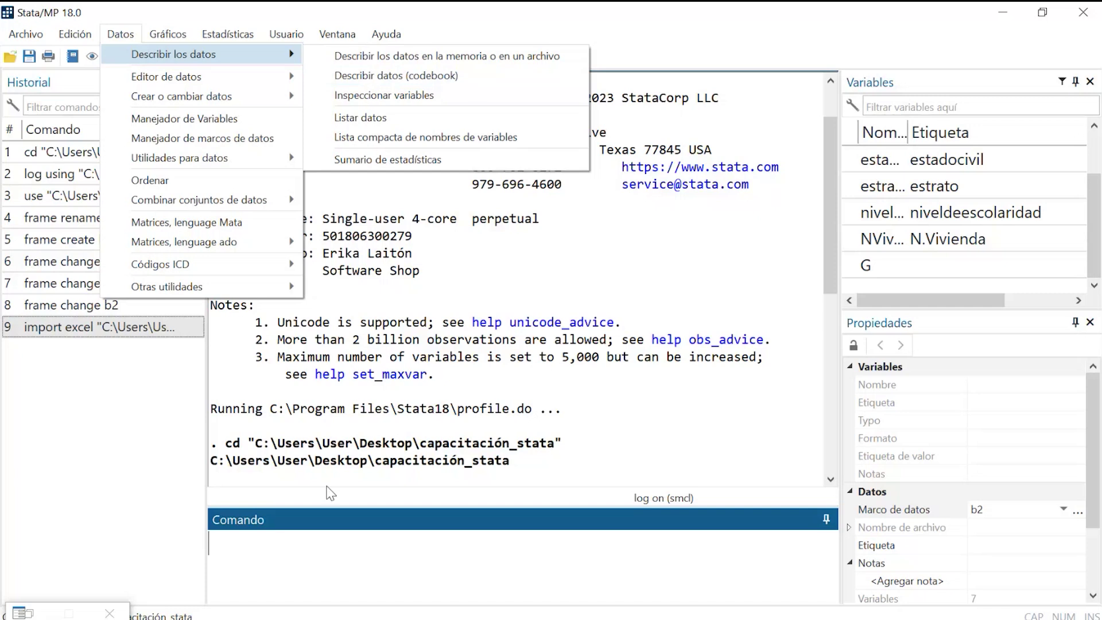
{"action": "left_click", "coordinate": [487, 237]}
Bring up the codebook dialog with the command db codebook and run it for all variables in frame b2.
{"action": "type", "text": "db"}
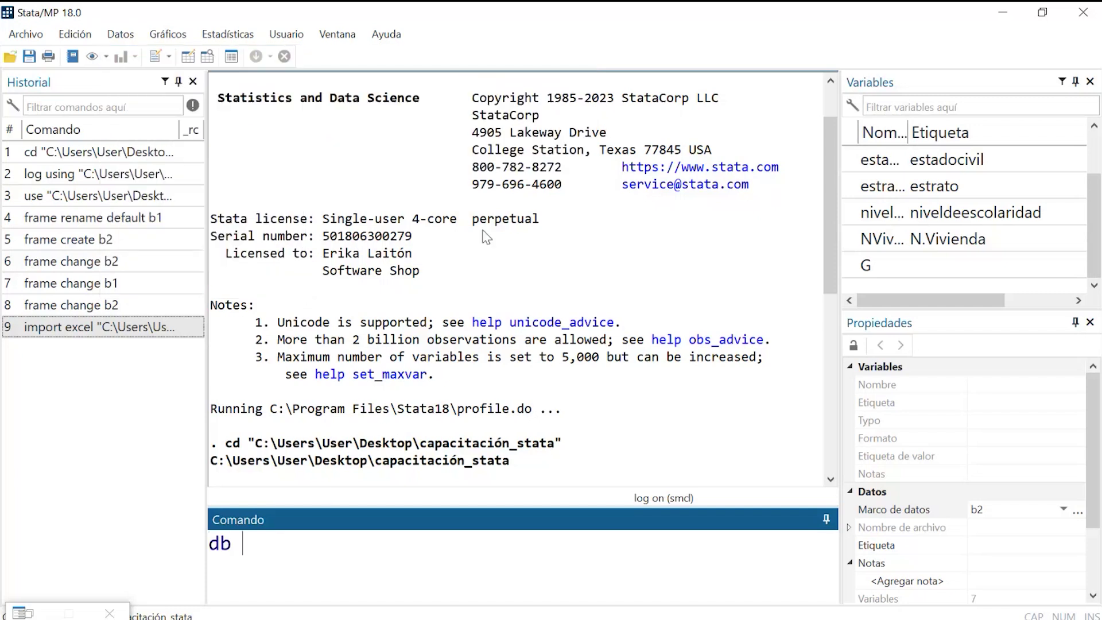
{"action": "type", "text": " codebook"}
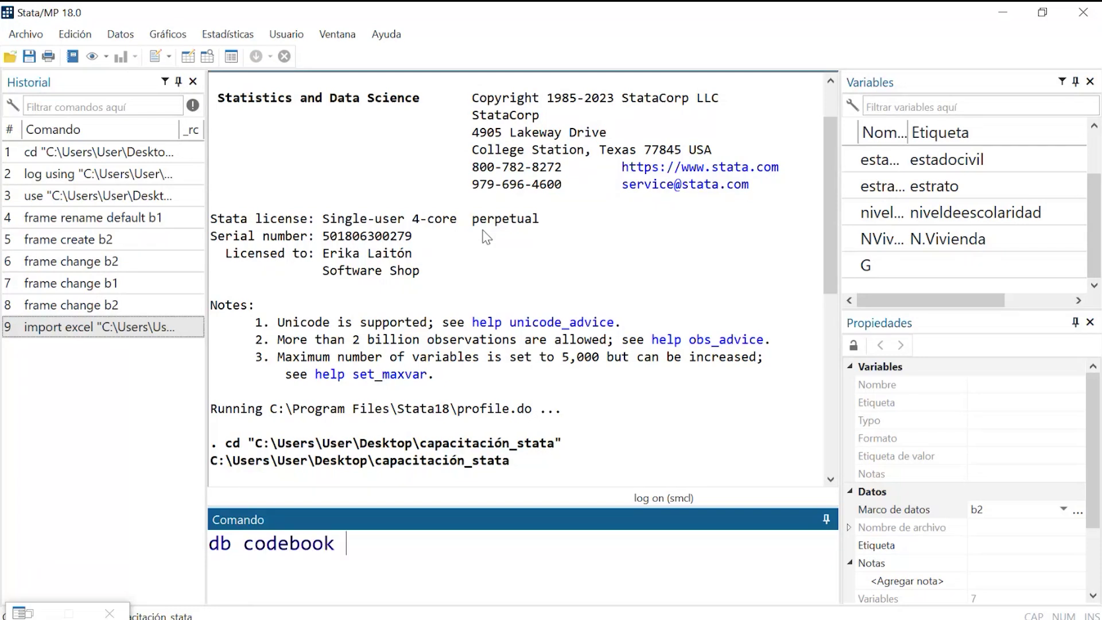
{"action": "key", "text": "Return"}
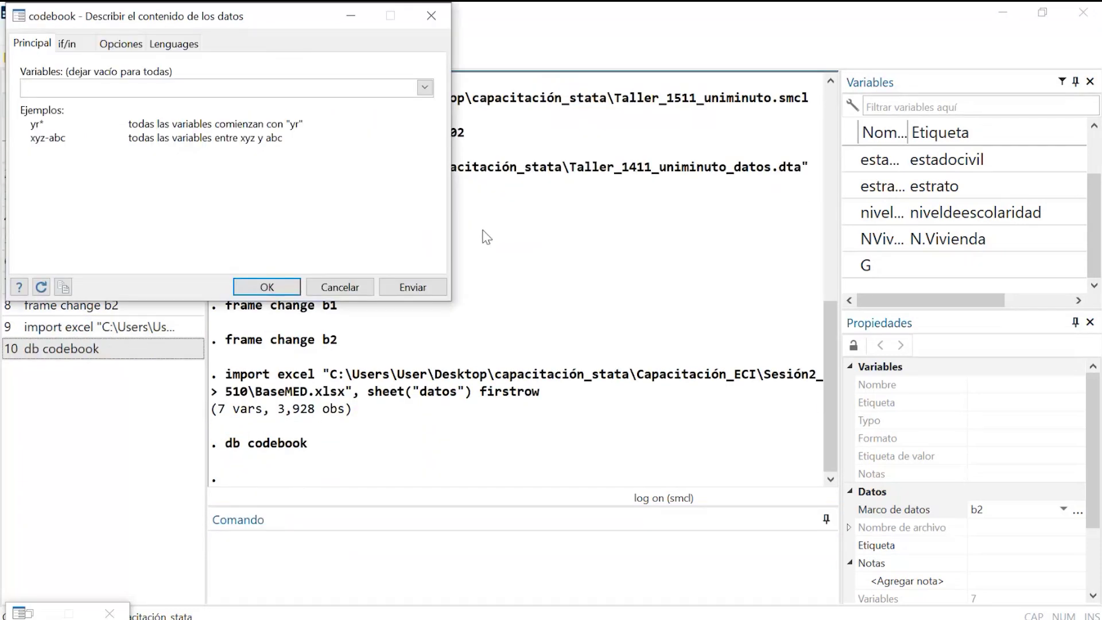
{"action": "left_click_drag", "start_coordinate": [196, 20], "coordinate": [389, 114]}
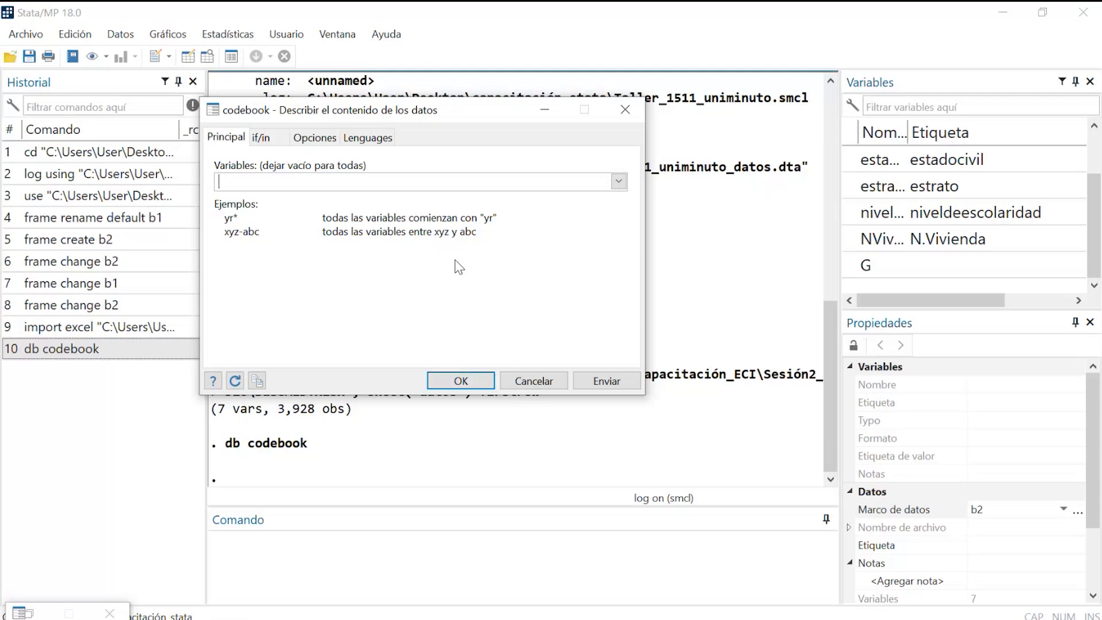
{"action": "left_click", "coordinate": [459, 379]}
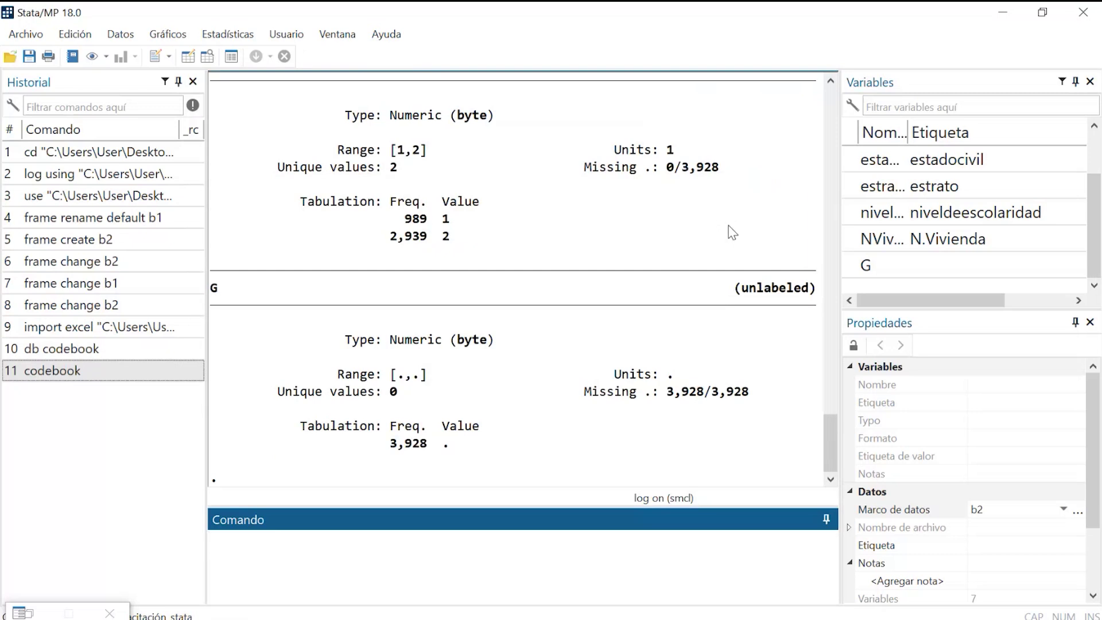
Examine the codebook output from id through G, checking types, ranges and missing values, and highlight G's range and missing figures.
{"action": "left_click_drag", "start_coordinate": [829, 438], "coordinate": [418, 291]}
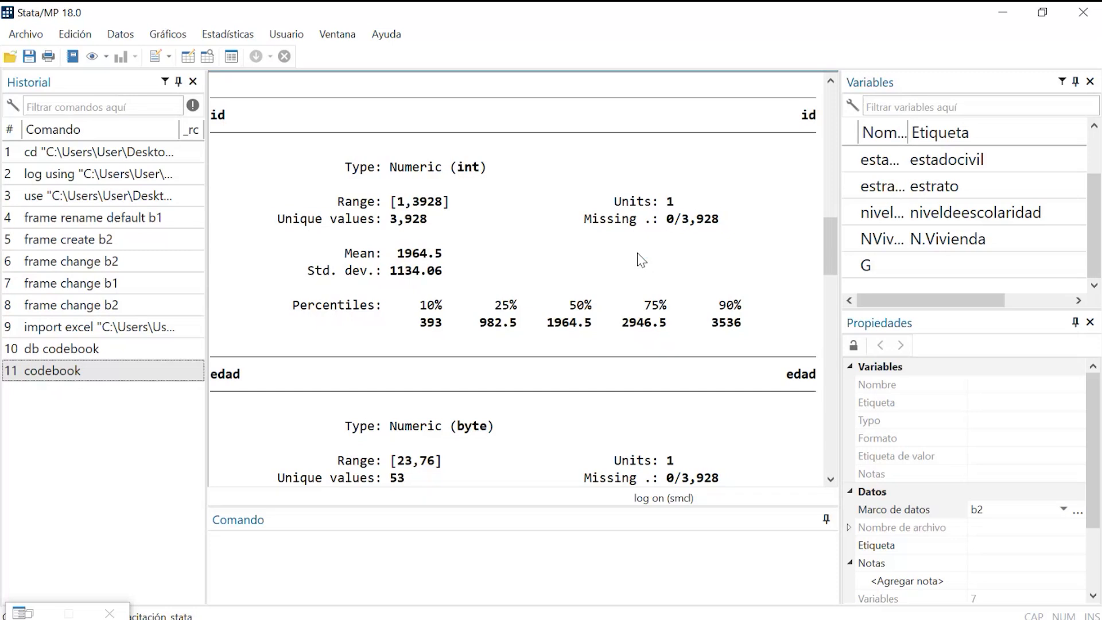
{"action": "scroll", "coordinate": [505, 315], "scroll_direction": "down", "scroll_amount": 4}
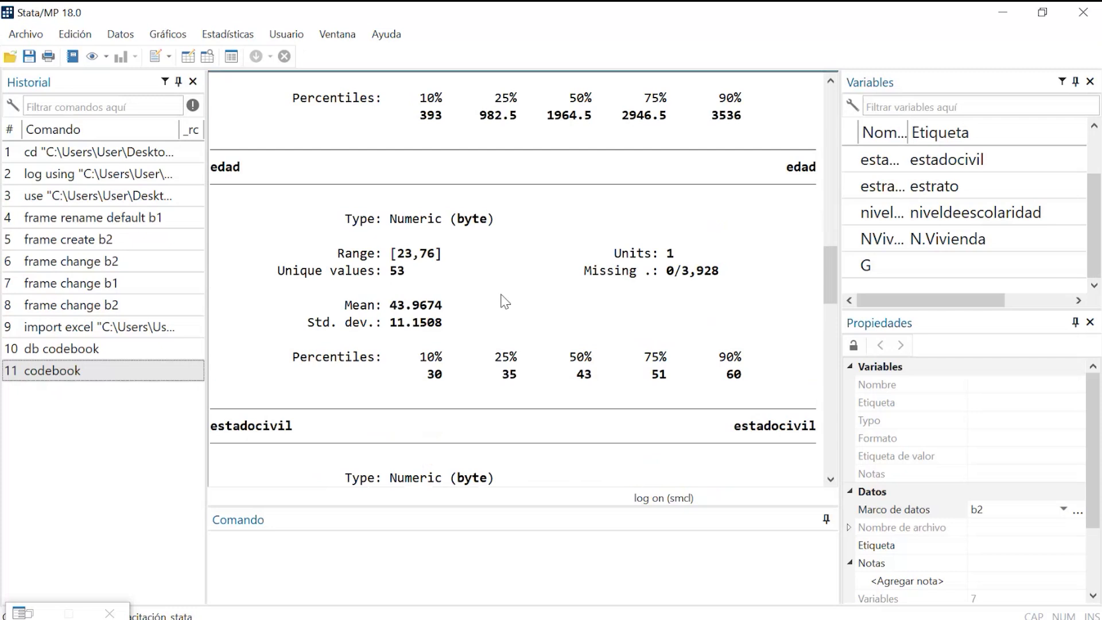
{"action": "scroll", "coordinate": [505, 301], "scroll_direction": "up", "scroll_amount": 1}
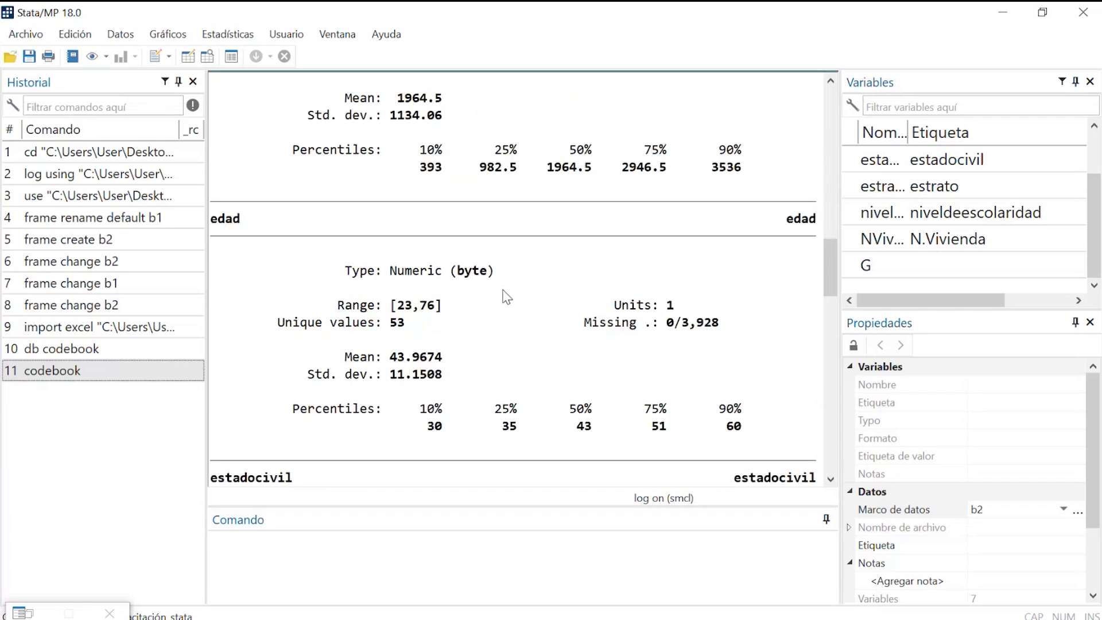
{"action": "scroll", "coordinate": [501, 305], "scroll_direction": "down", "scroll_amount": 3}
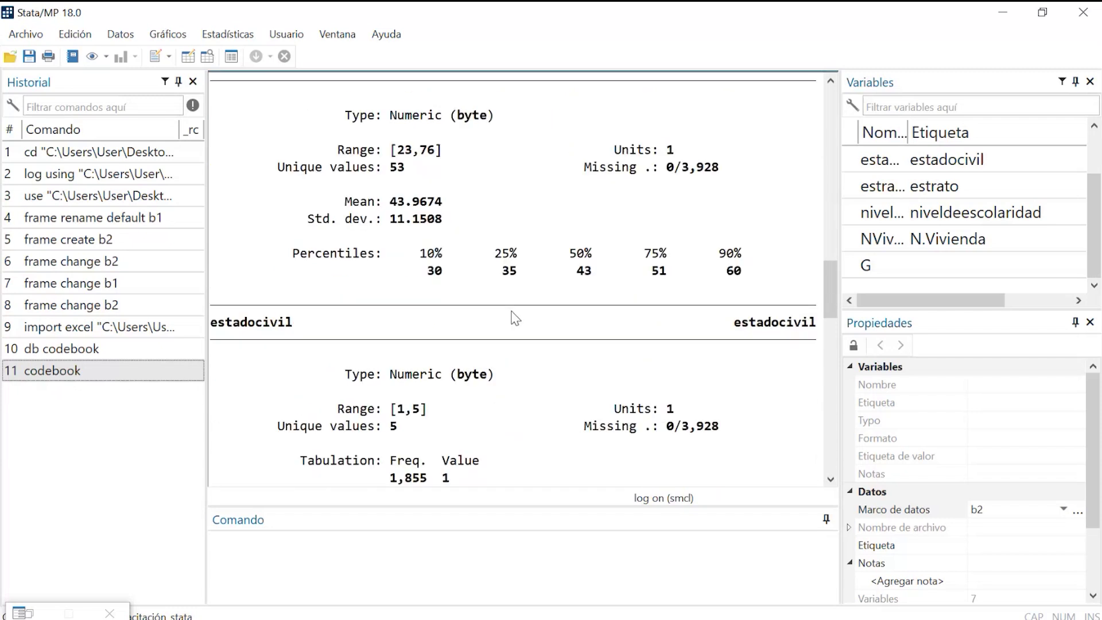
{"action": "scroll", "coordinate": [513, 327], "scroll_direction": "down", "scroll_amount": 6}
{"action": "scroll", "coordinate": [510, 335], "scroll_direction": "down", "scroll_amount": 4}
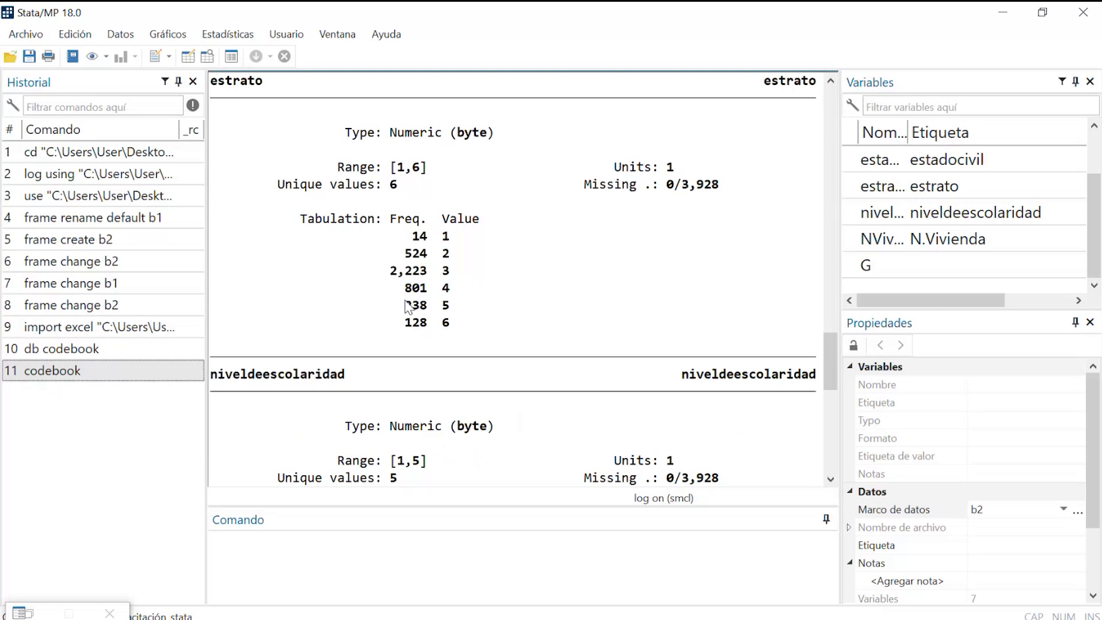
{"action": "scroll", "coordinate": [586, 297], "scroll_direction": "down", "scroll_amount": 10}
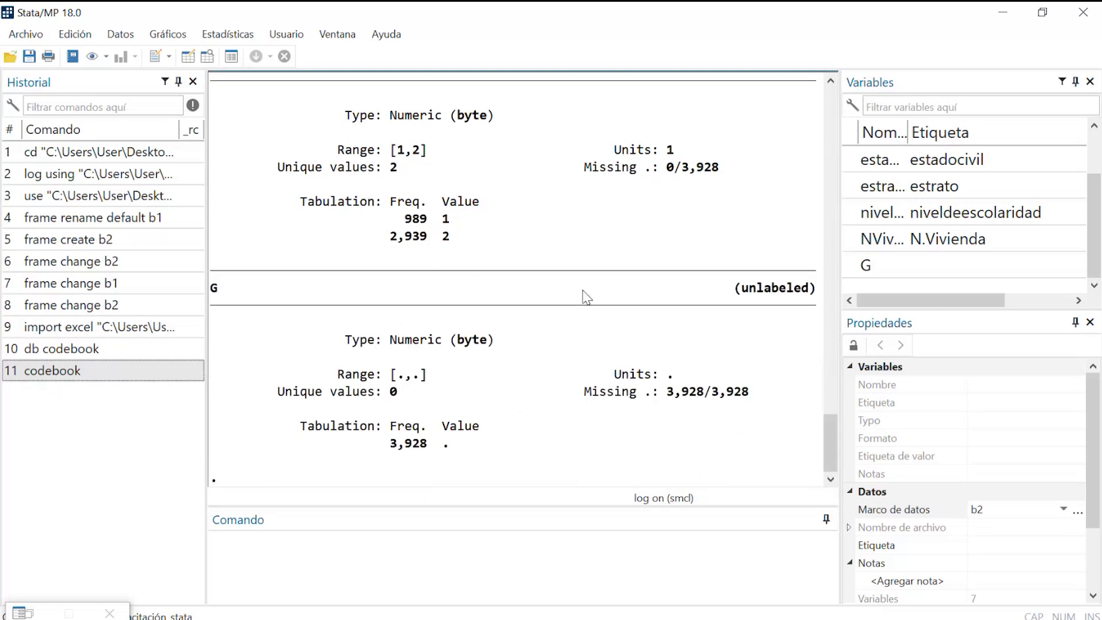
{"action": "left_click_drag", "start_coordinate": [770, 390], "coordinate": [370, 350]}
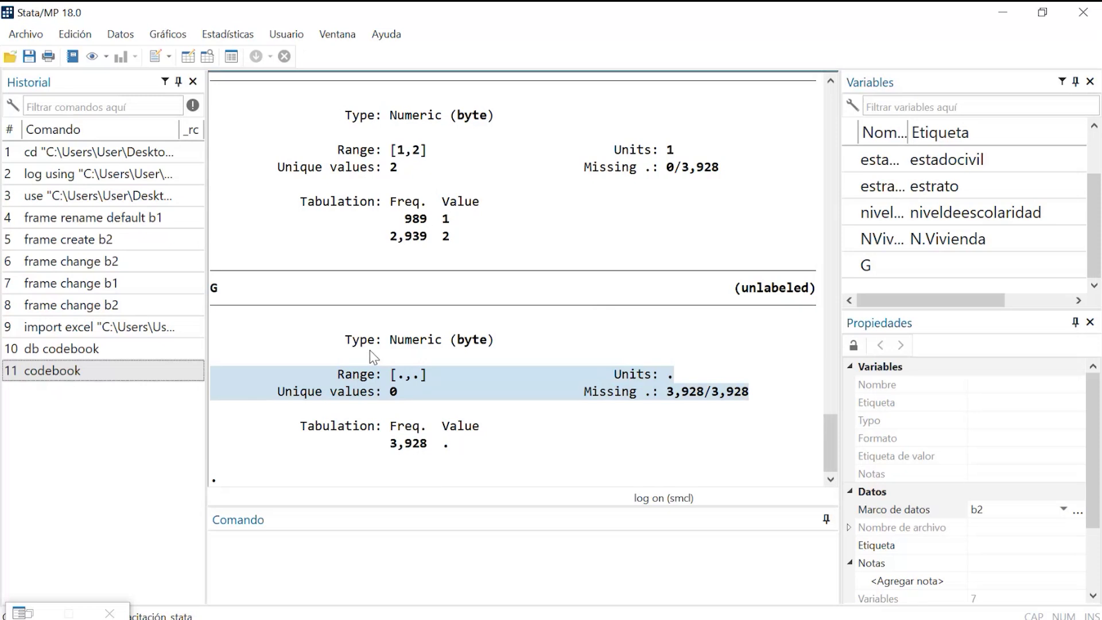
{"action": "left_click", "coordinate": [679, 413]}
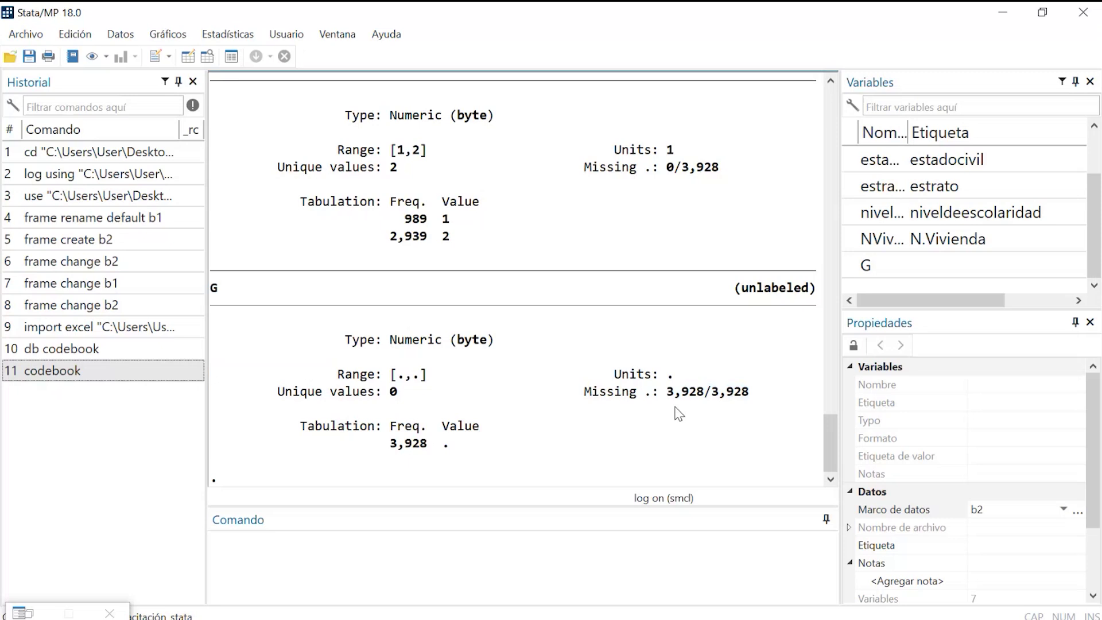
Open frame b2 in the Data Editor's edit mode, maximise it and drop the empty variable G.
{"action": "left_click", "coordinate": [192, 63]}
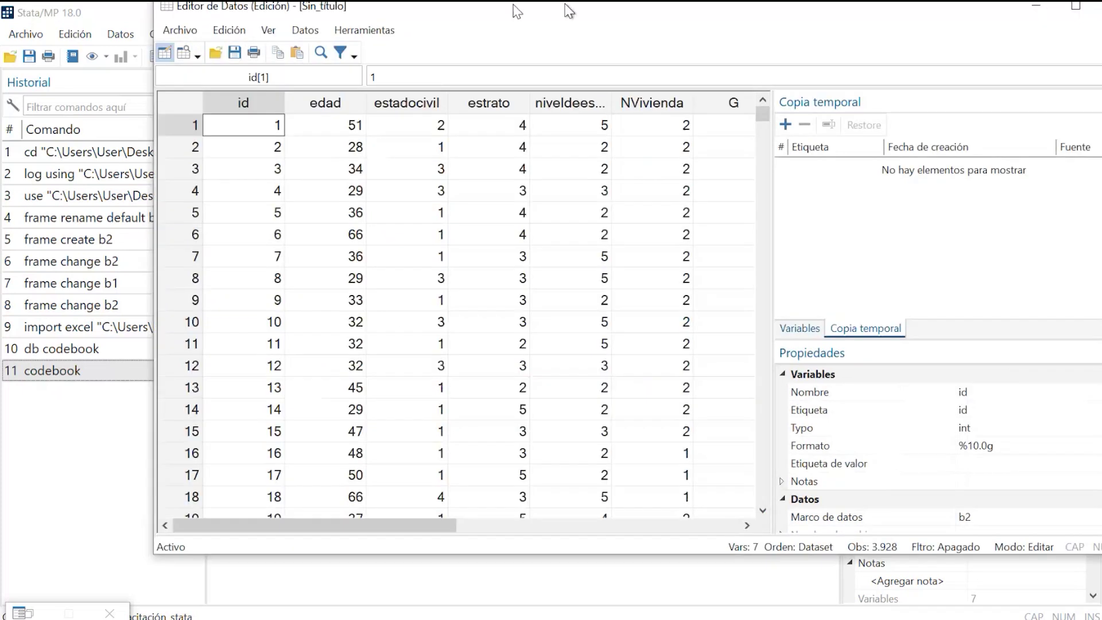
{"action": "left_click_drag", "start_coordinate": [567, 12], "coordinate": [536, 12]}
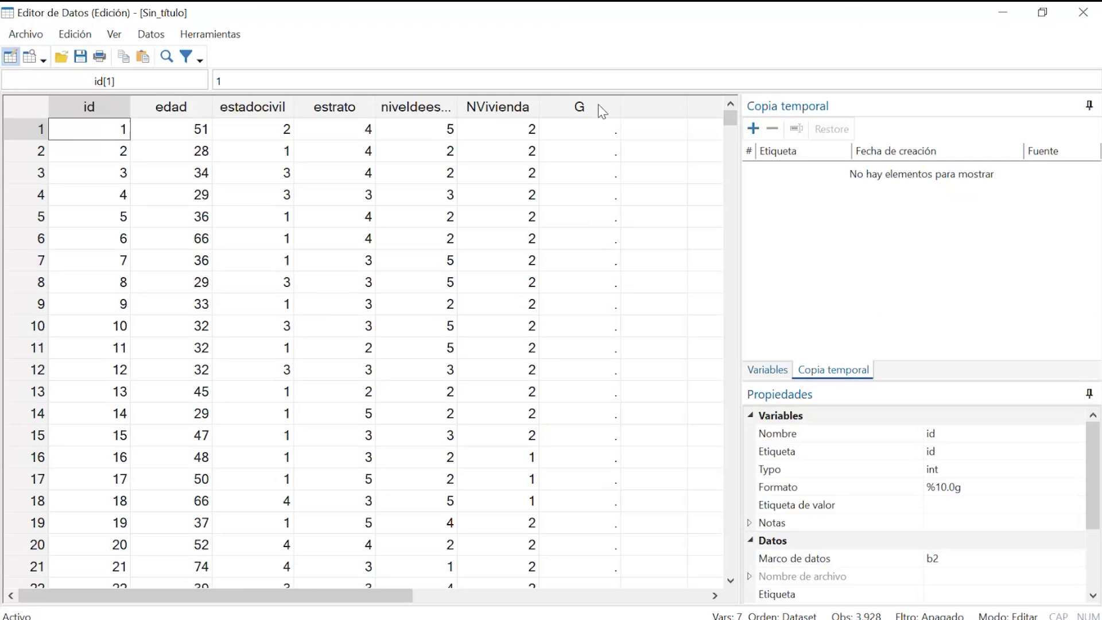
{"action": "left_click", "coordinate": [600, 102]}
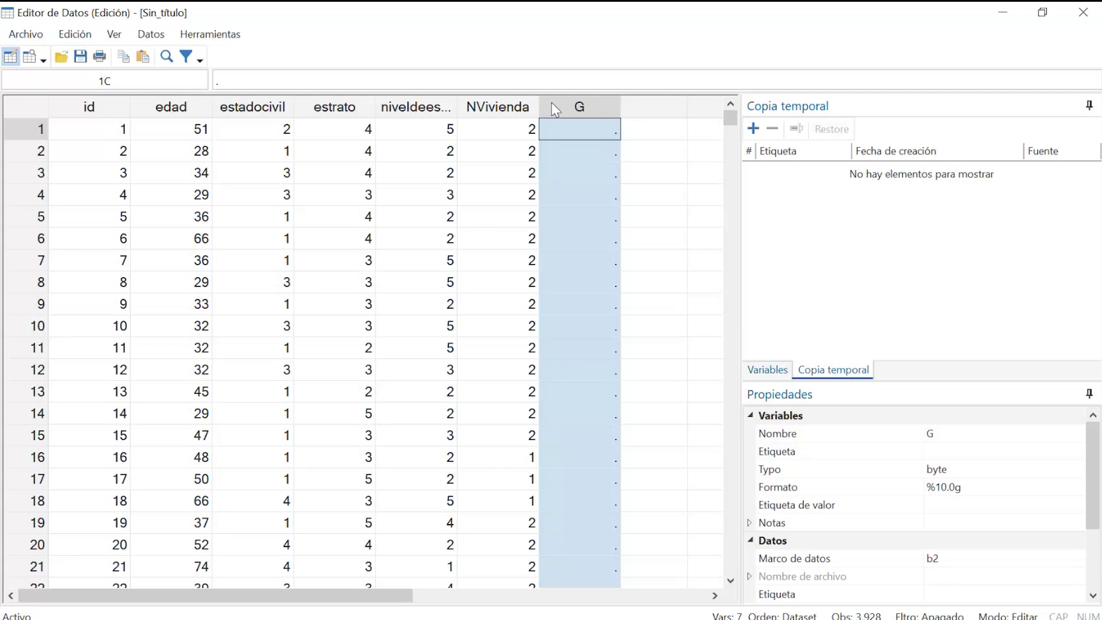
{"action": "right_click", "coordinate": [571, 104]}
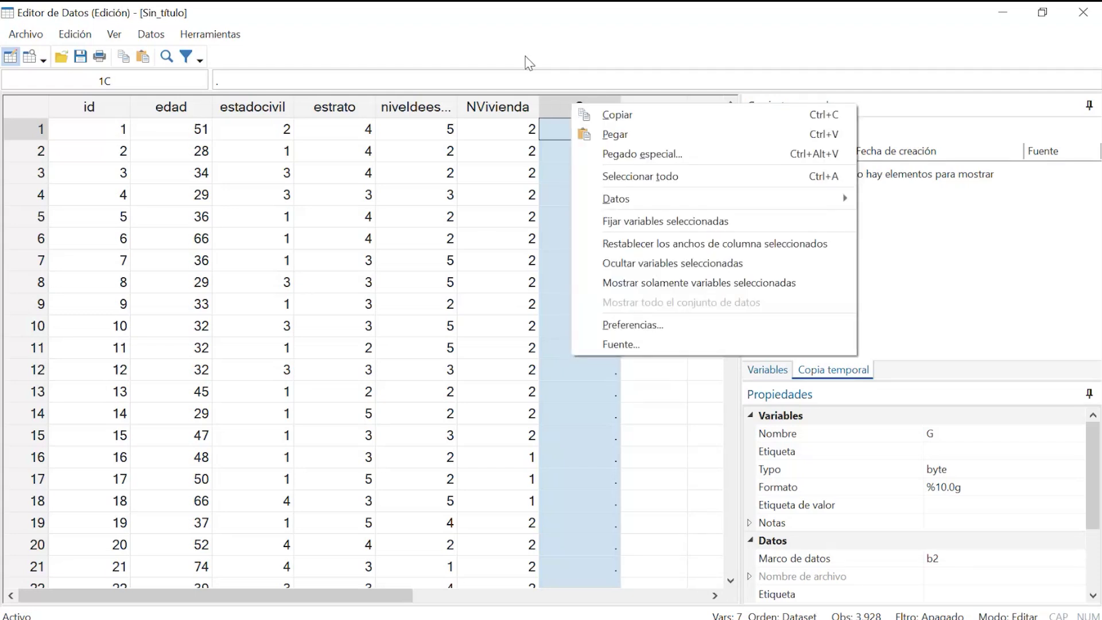
{"action": "left_click", "coordinate": [641, 202]}
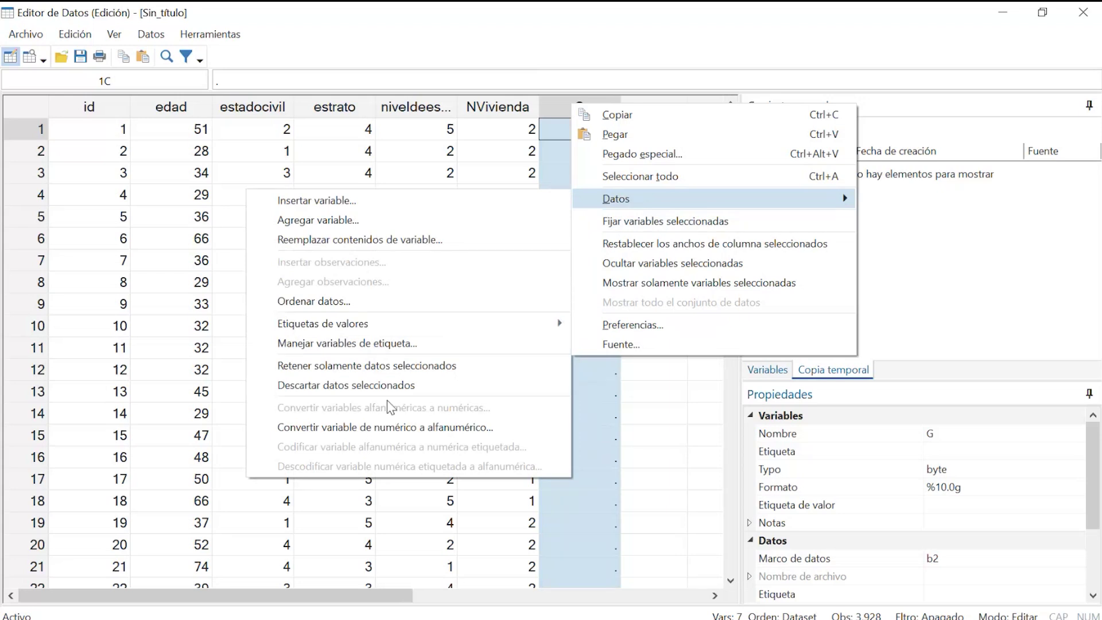
{"action": "left_click", "coordinate": [368, 384]}
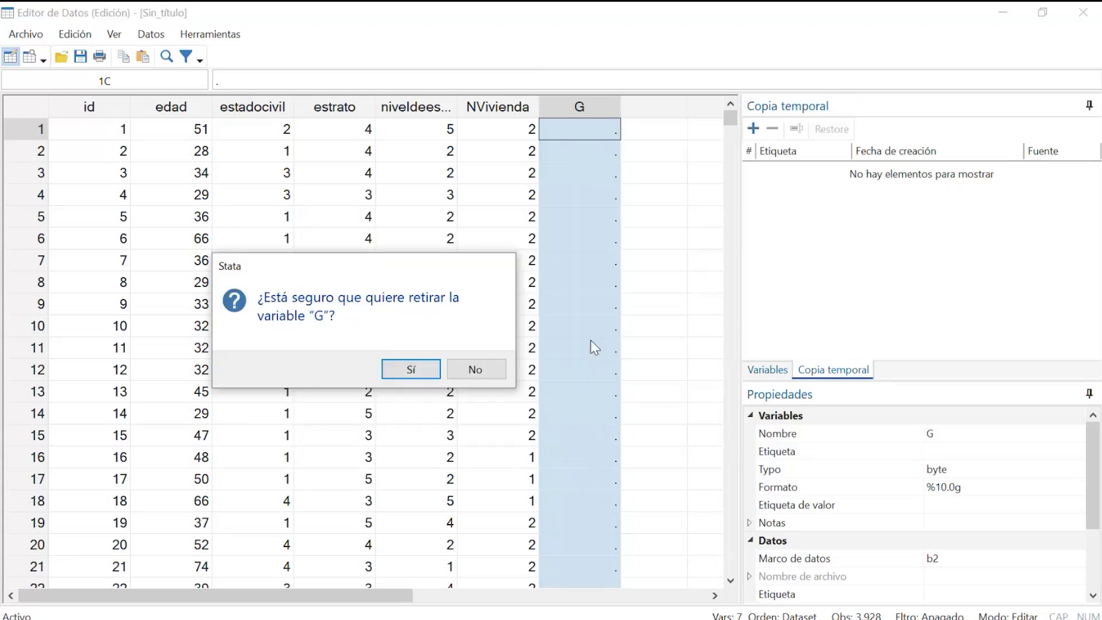
{"action": "left_click", "coordinate": [411, 371]}
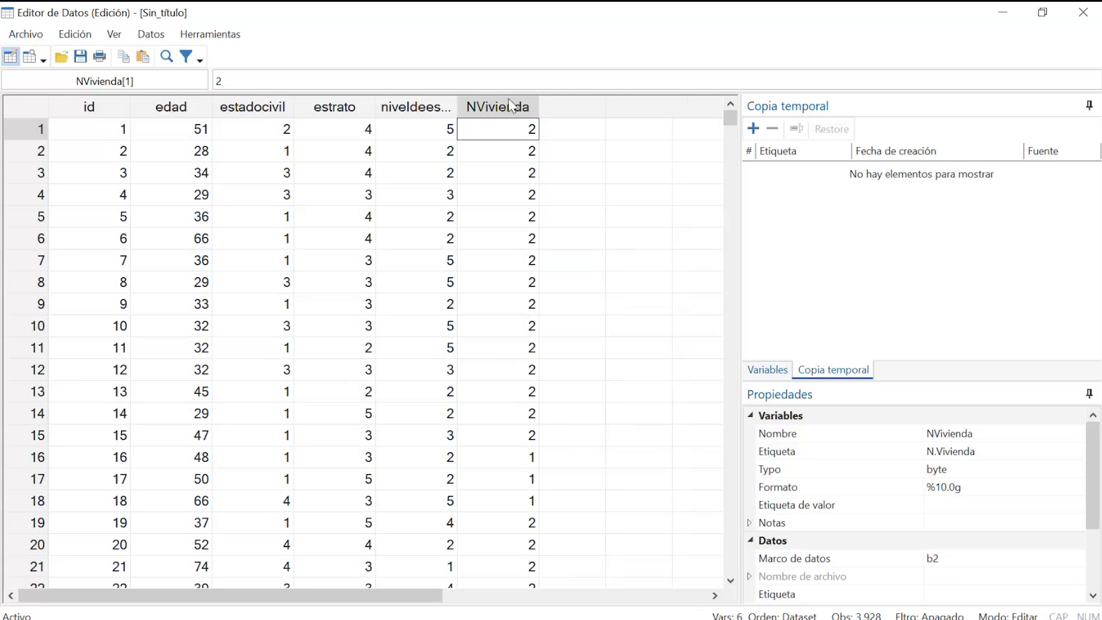
Inspect the estadocivil, niveldeescolaridad and id columns in the Data Editor, then minimise the editor.
{"action": "left_click", "coordinate": [269, 109]}
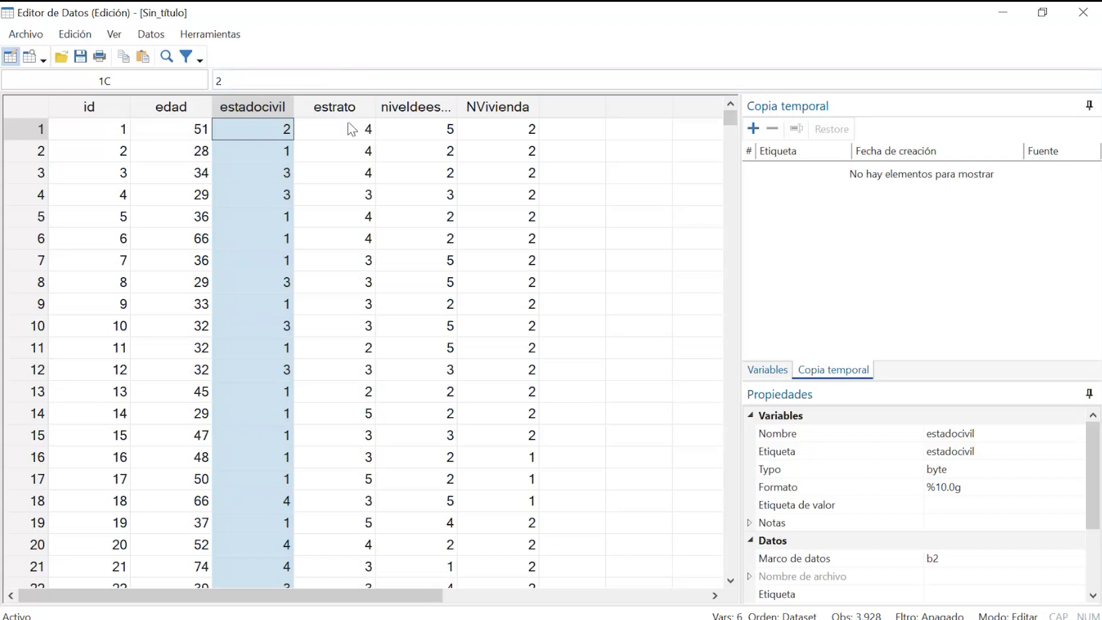
{"action": "key", "text": "Right"}
{"action": "left_click", "coordinate": [407, 125]}
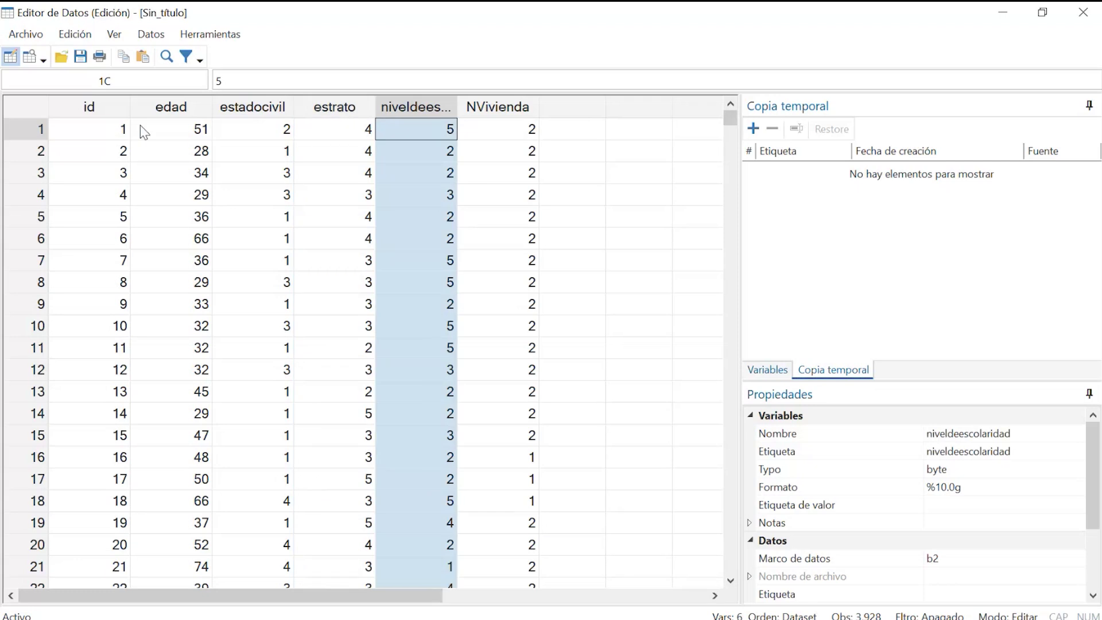
{"action": "left_click", "coordinate": [109, 121]}
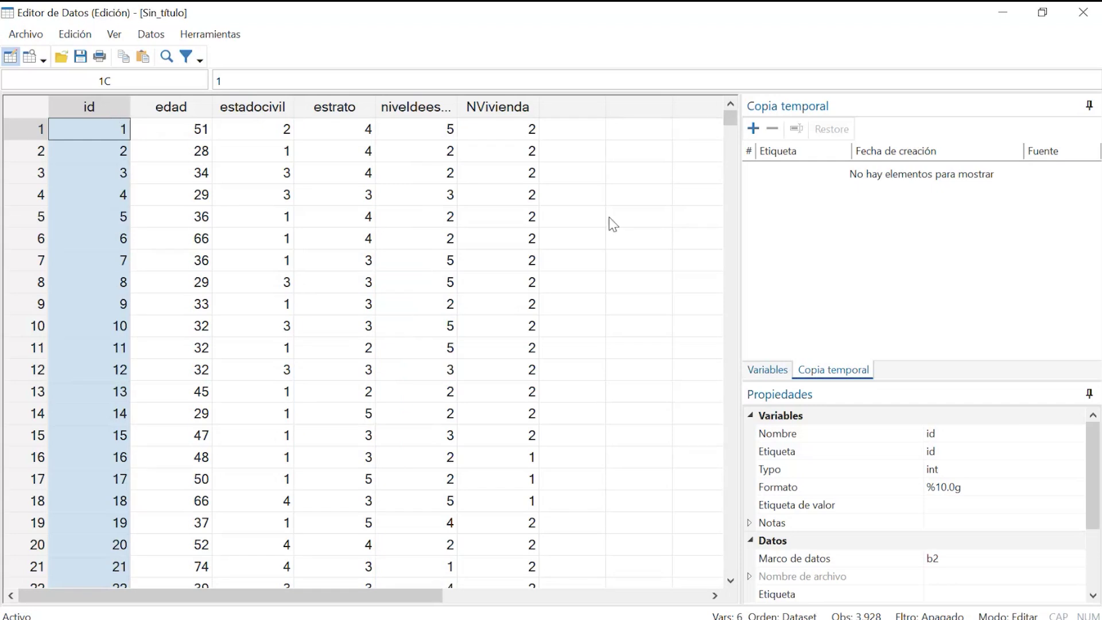
{"action": "left_click", "coordinate": [1001, 12]}
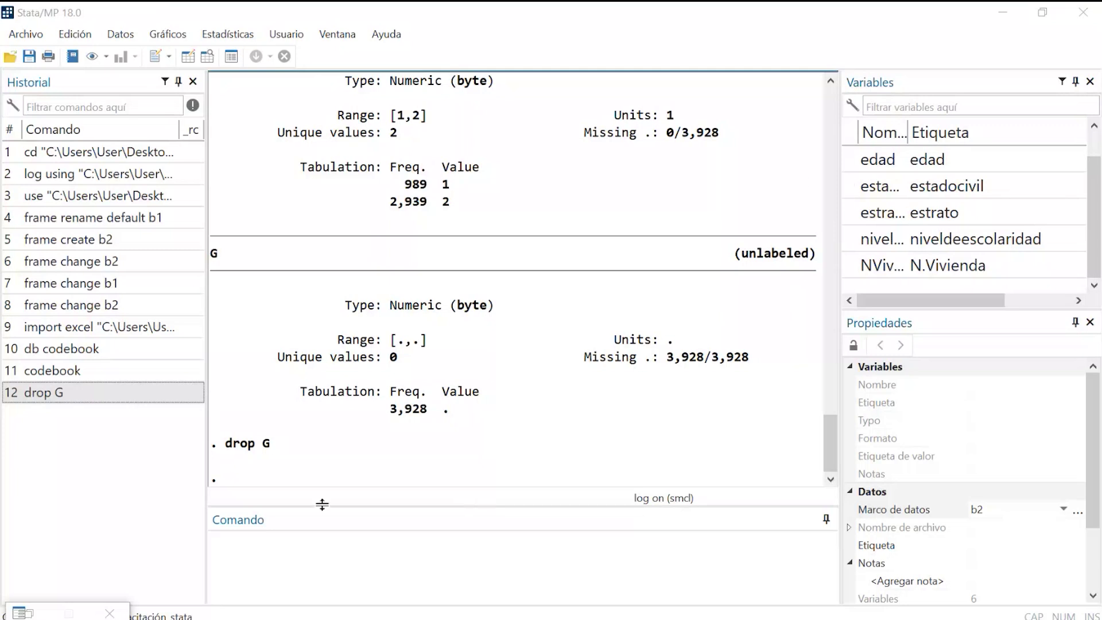
Switch to PowerPoint, create a blank presentation and pick a shape to draw on the empty slide.
{"action": "mouse_move", "coordinate": [209, 616]}
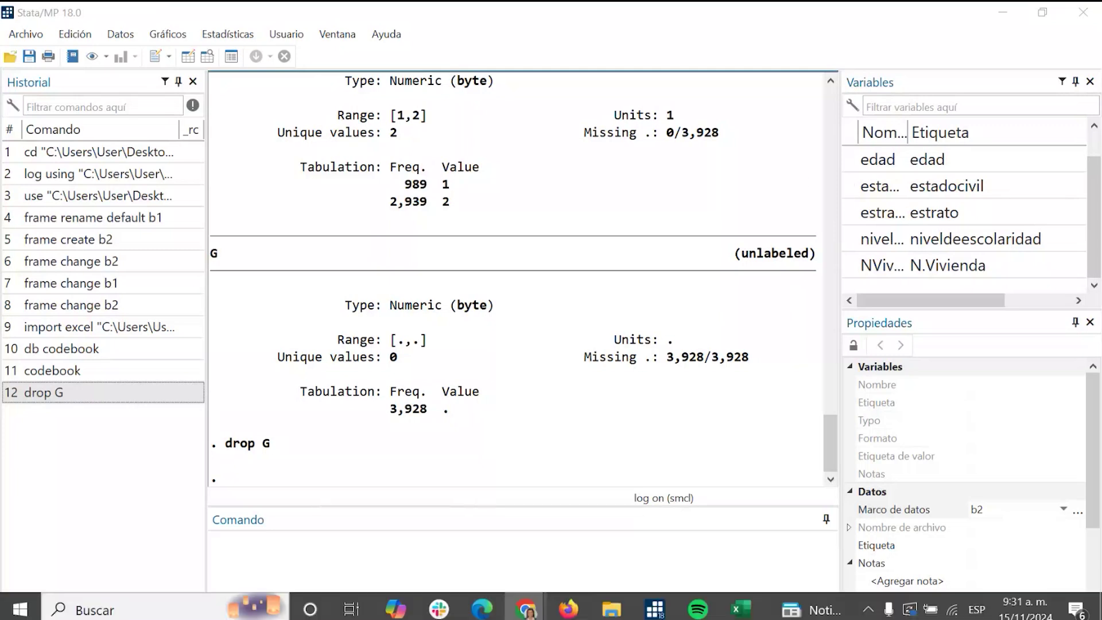
{"action": "left_click", "coordinate": [204, 615]}
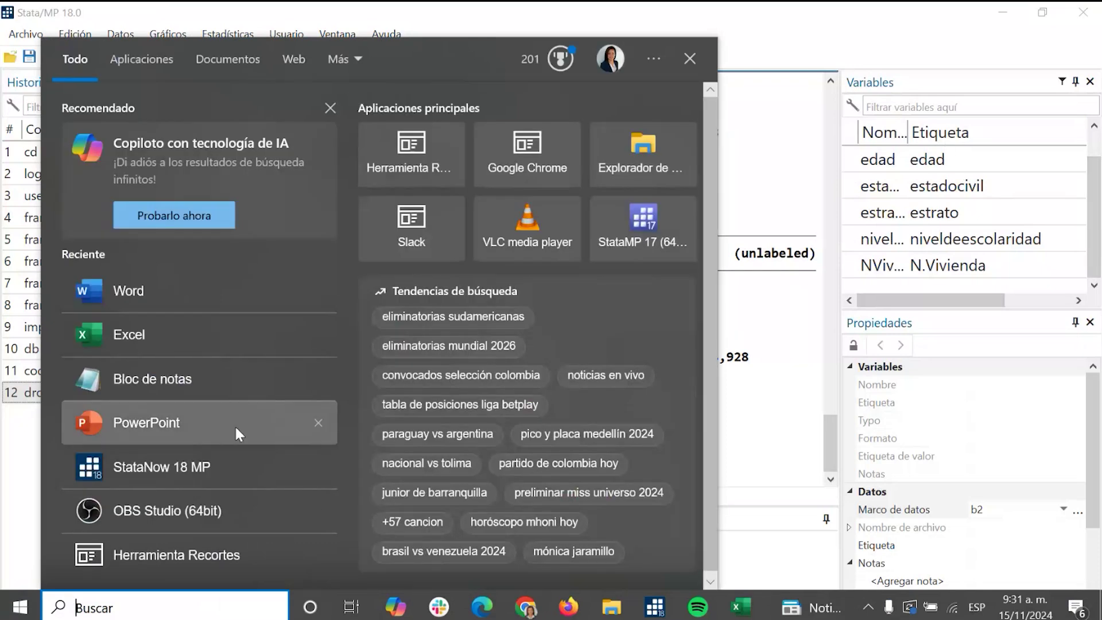
{"action": "left_click", "coordinate": [86, 415]}
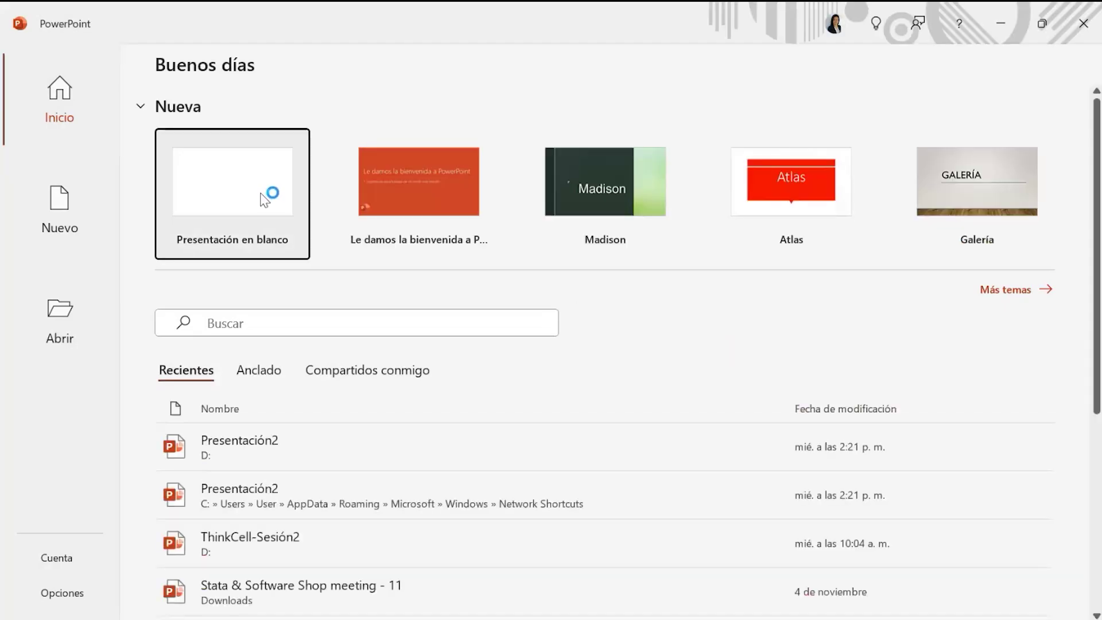
{"action": "left_click", "coordinate": [265, 199]}
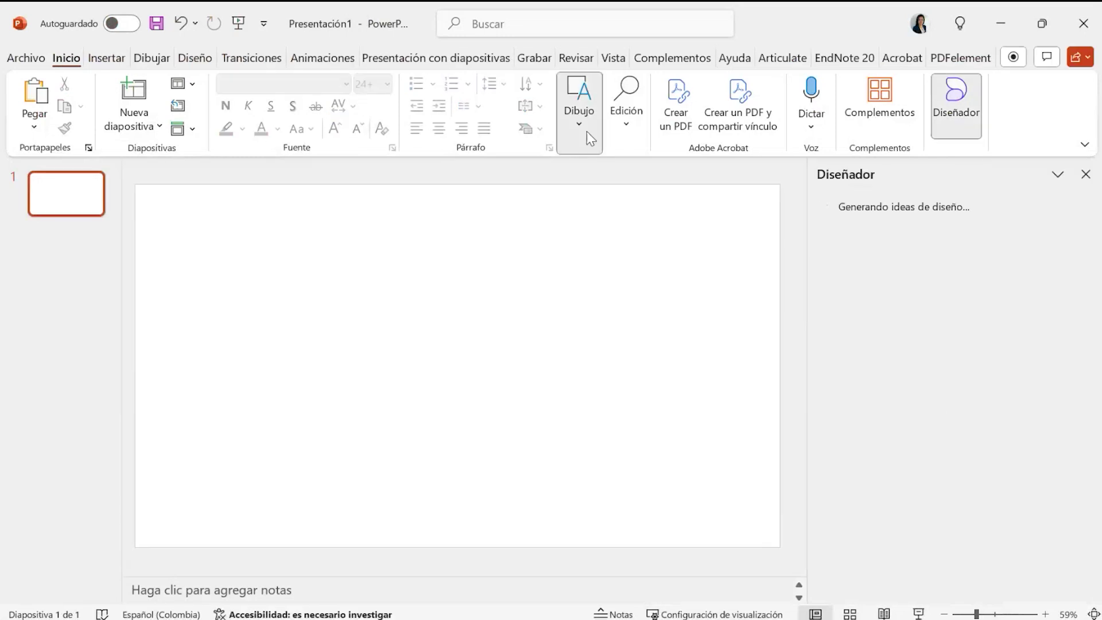
{"action": "left_click", "coordinate": [589, 138]}
{"action": "left_click", "coordinate": [630, 202]}
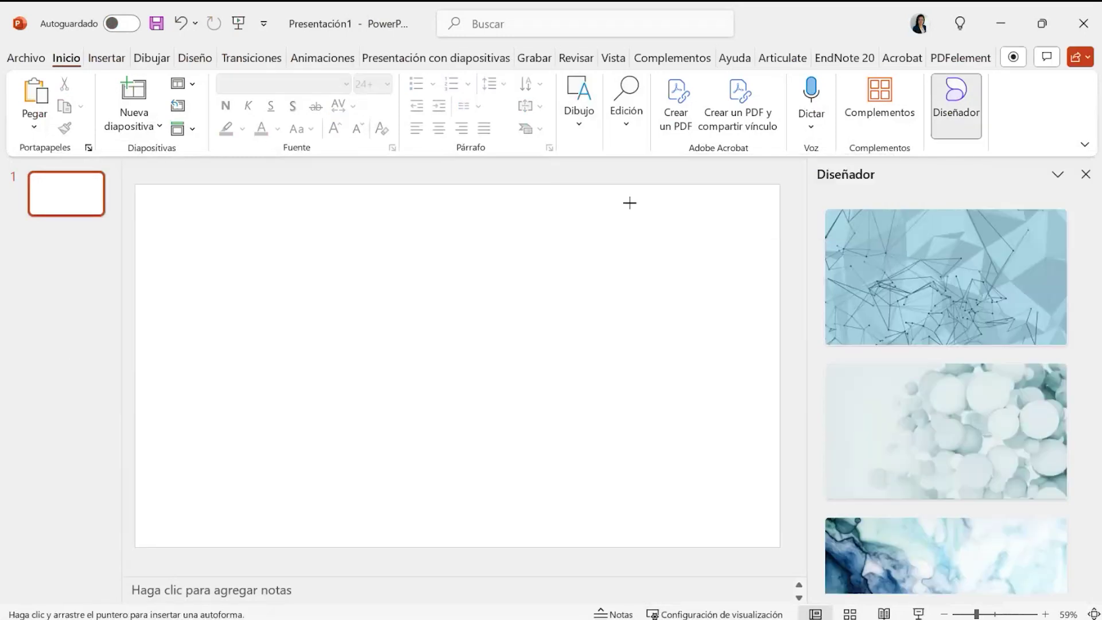
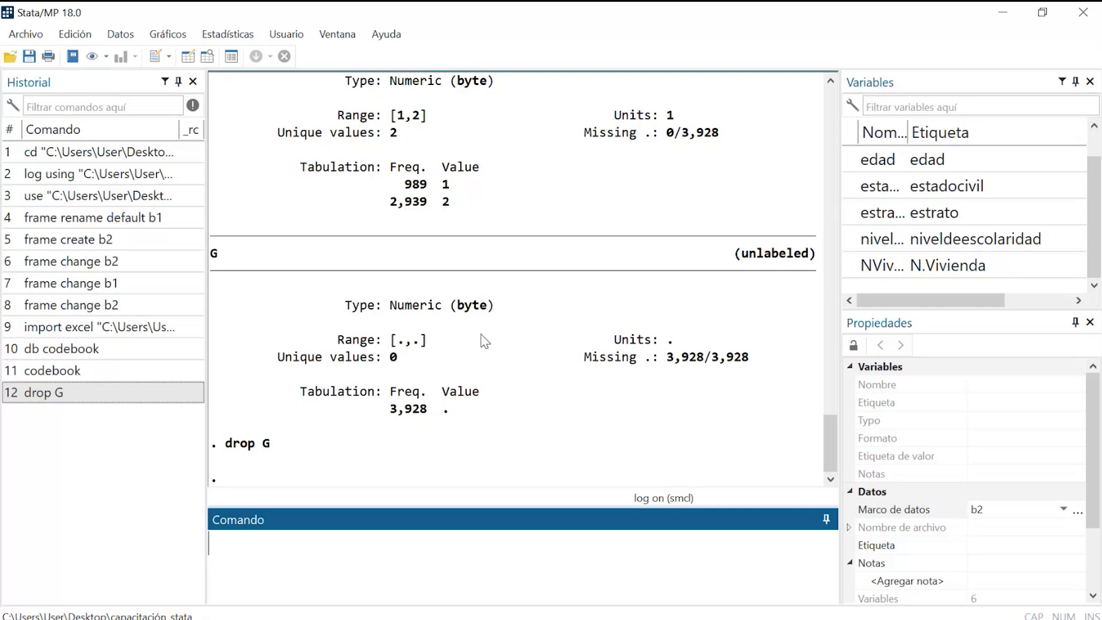
Switch to frame b1 to examine the merge dialog's fusion types and key variable list, and return to frame b2 without merging.
{"action": "left_click", "coordinate": [1064, 510]}
{"action": "left_click", "coordinate": [990, 528]}
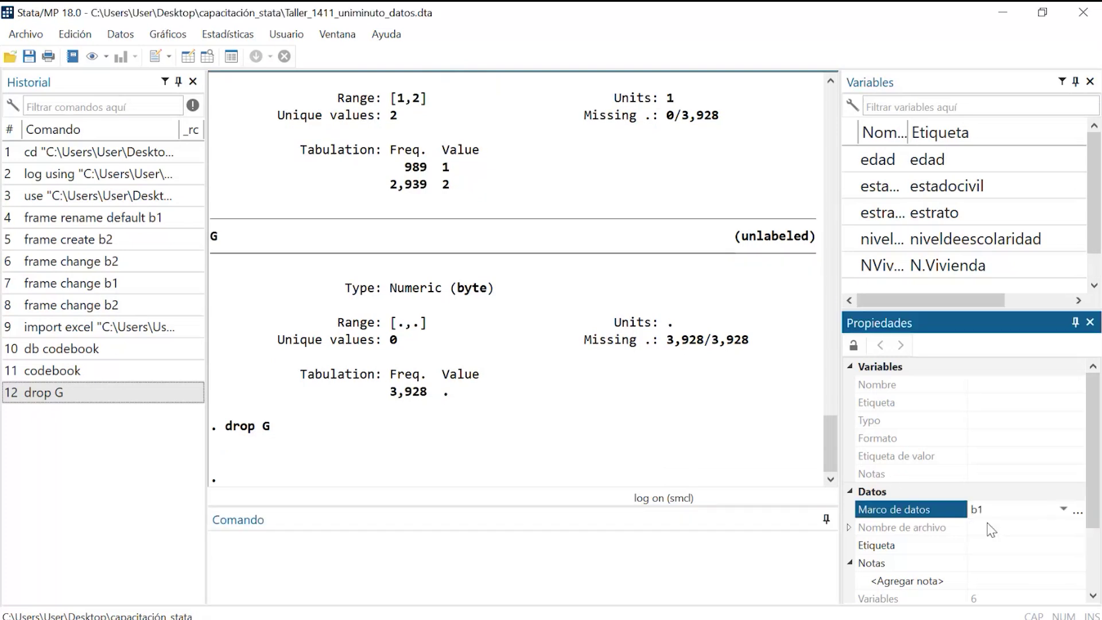
{"action": "left_click", "coordinate": [122, 35]}
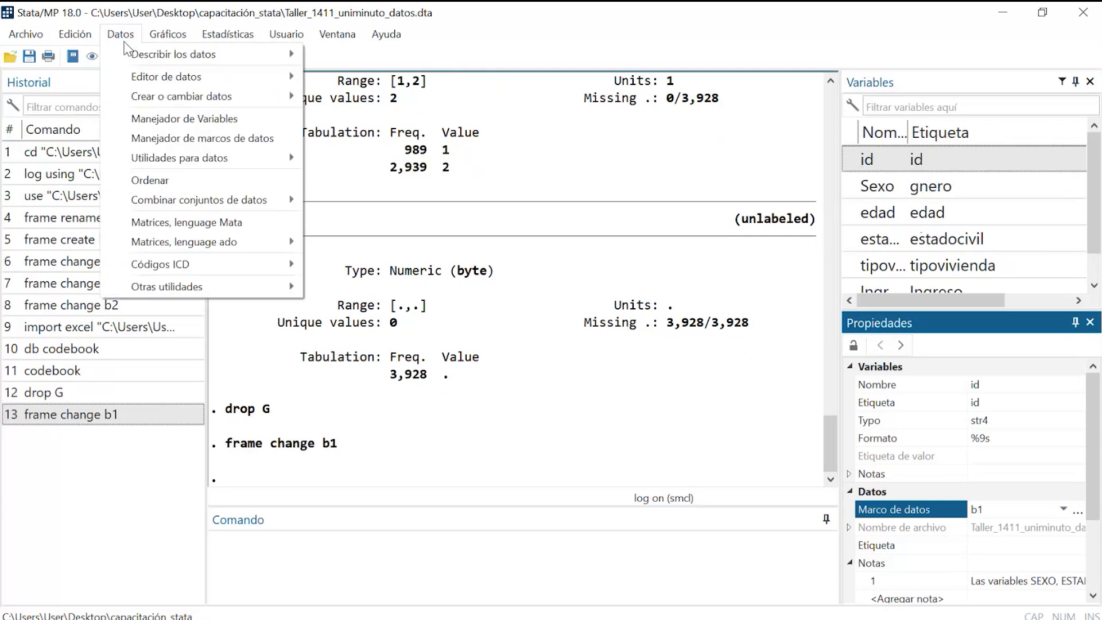
{"action": "mouse_move", "coordinate": [145, 58]}
{"action": "mouse_move", "coordinate": [240, 204]}
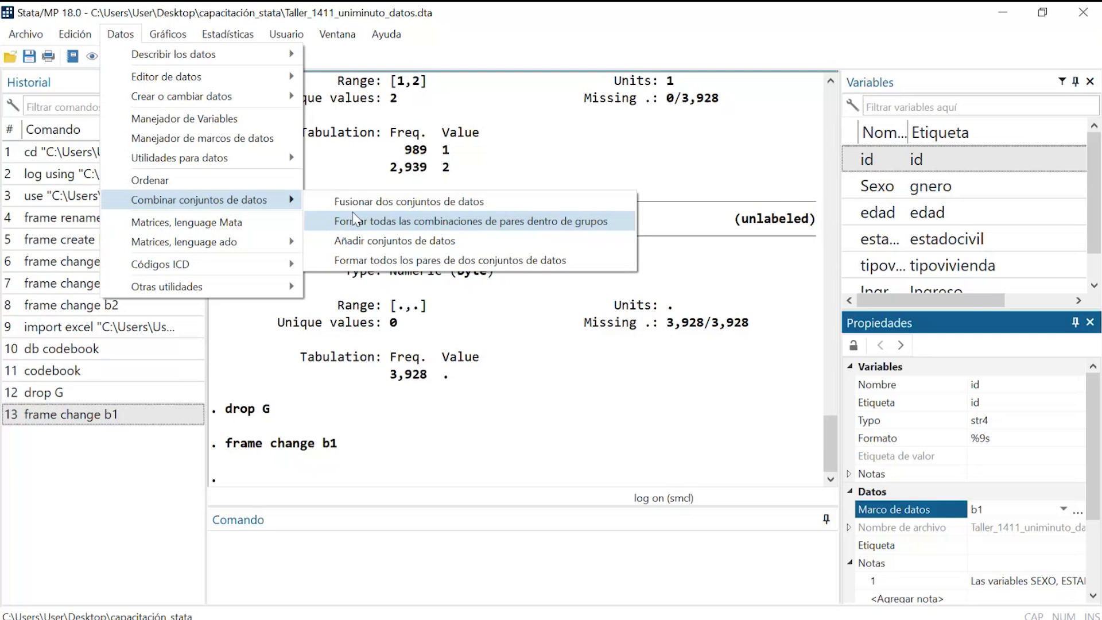
{"action": "left_click", "coordinate": [382, 206]}
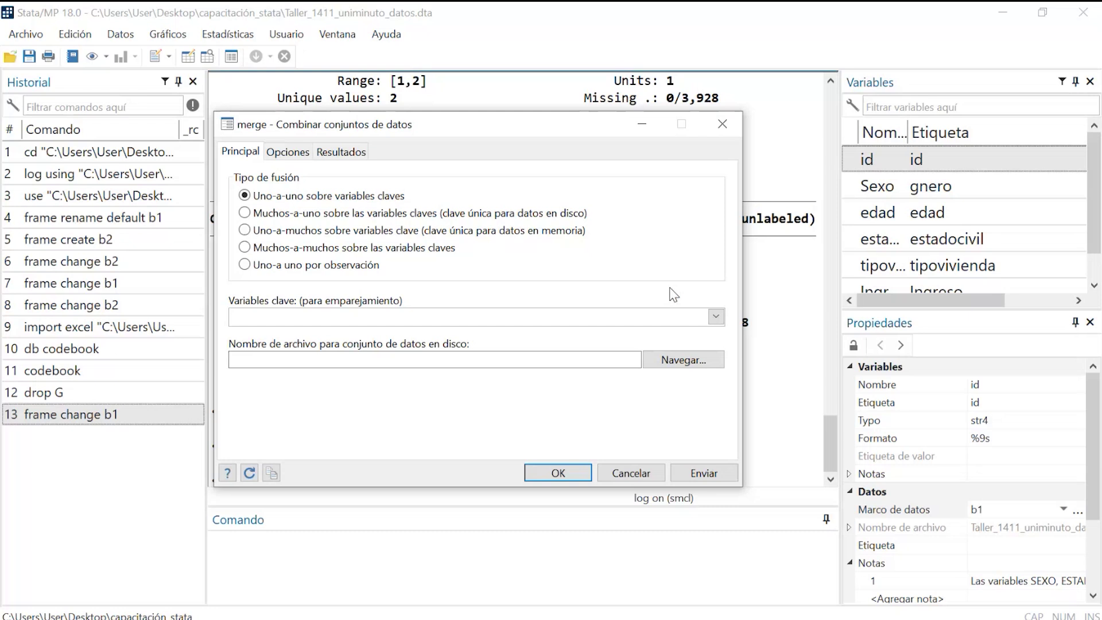
{"action": "left_click", "coordinate": [678, 317]}
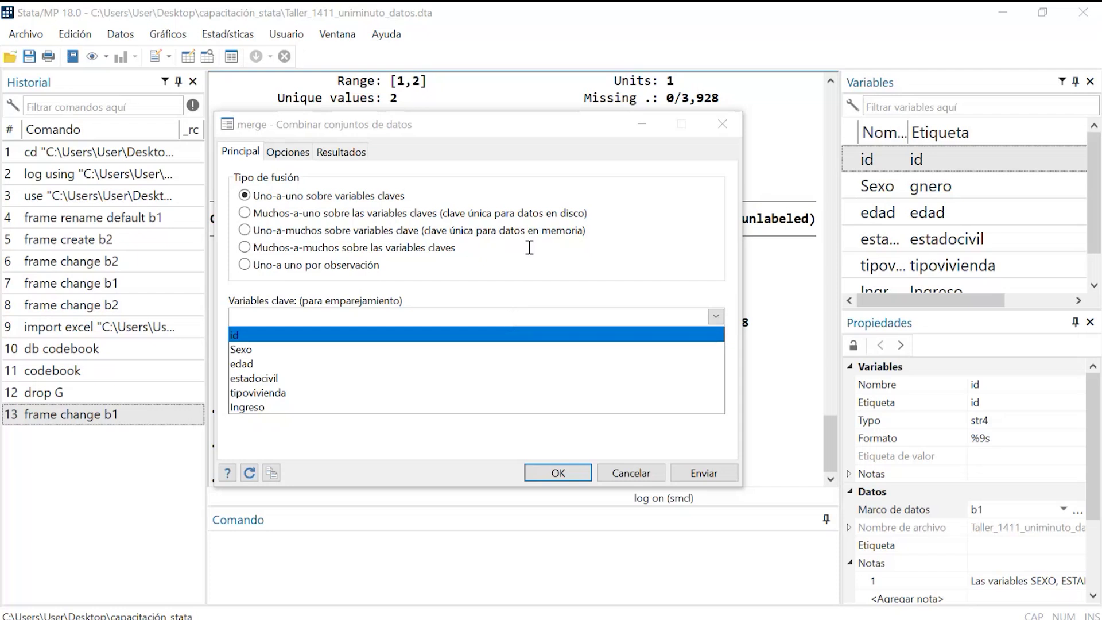
{"action": "left_click", "coordinate": [513, 320]}
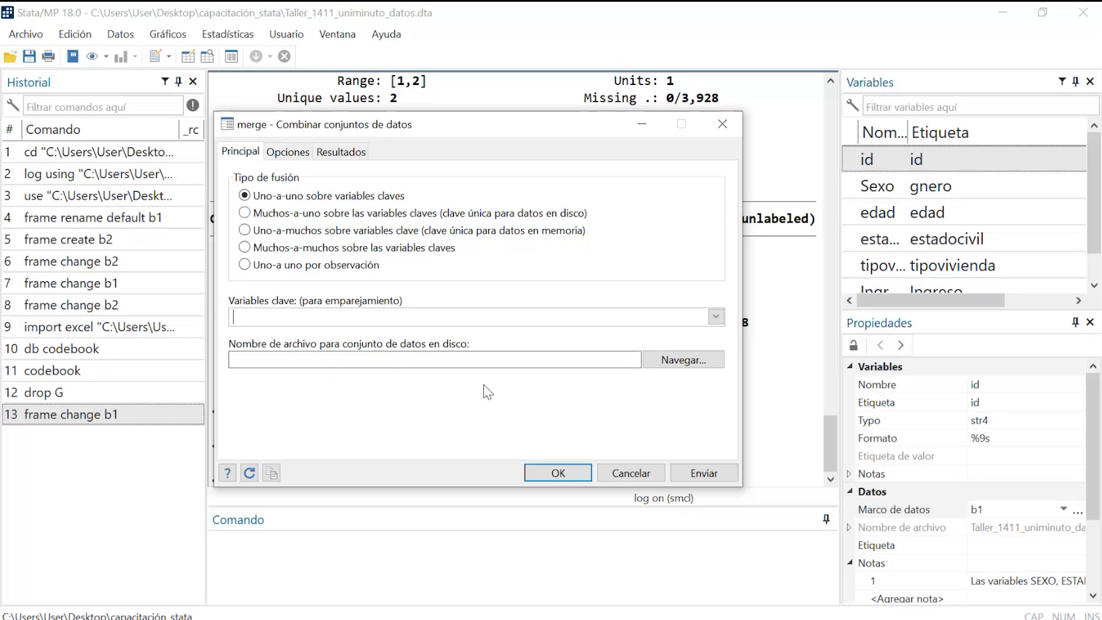
{"action": "left_click", "coordinate": [612, 467]}
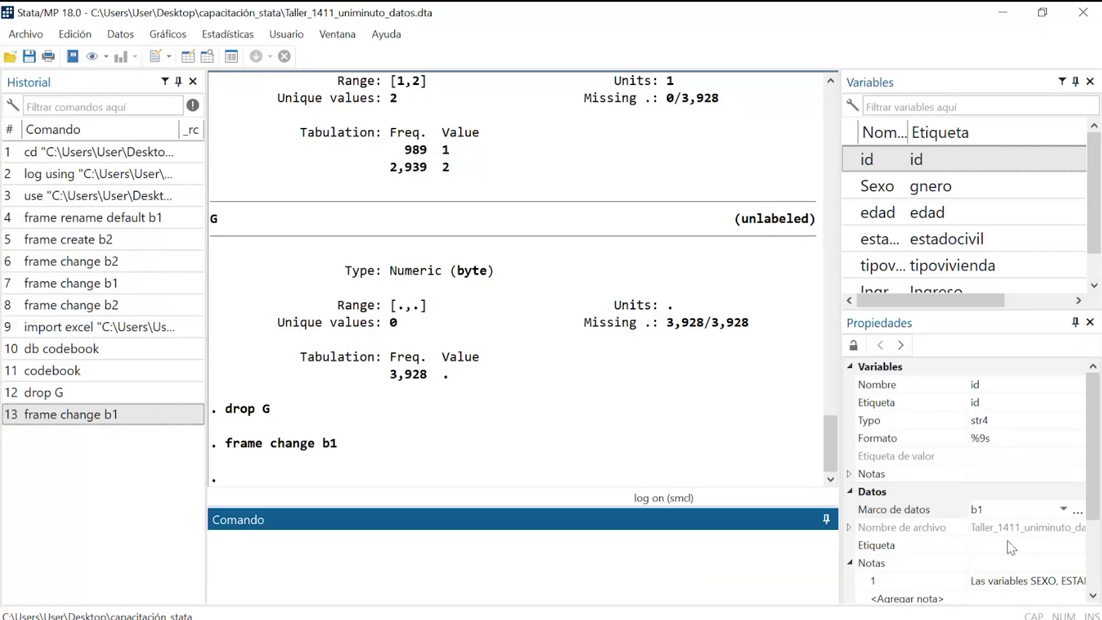
{"action": "left_click", "coordinate": [1063, 509]}
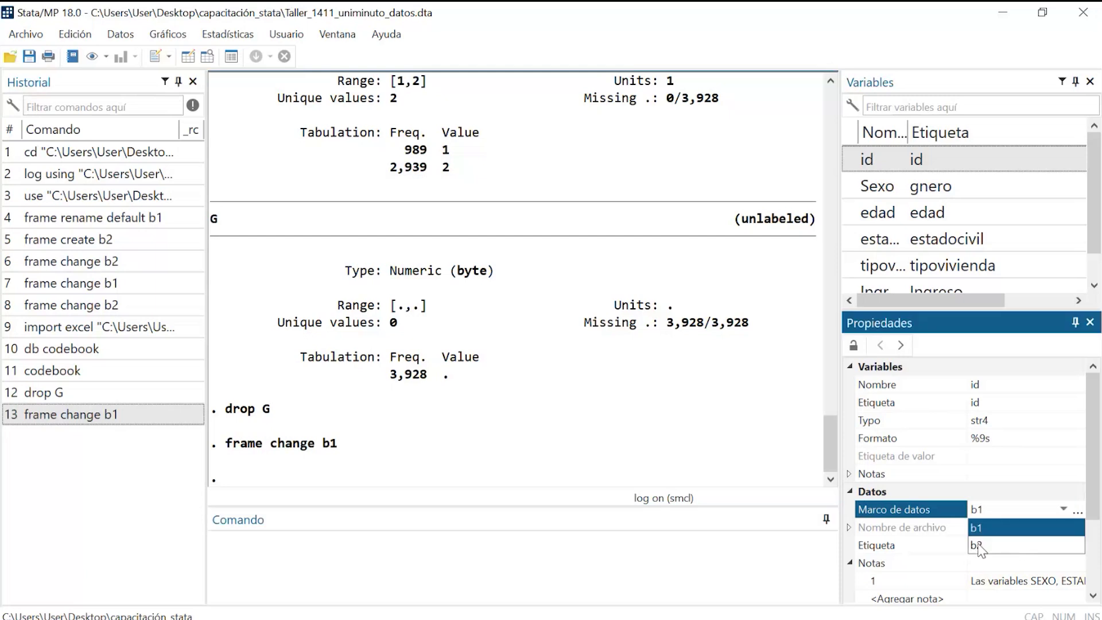
{"action": "left_click", "coordinate": [979, 547]}
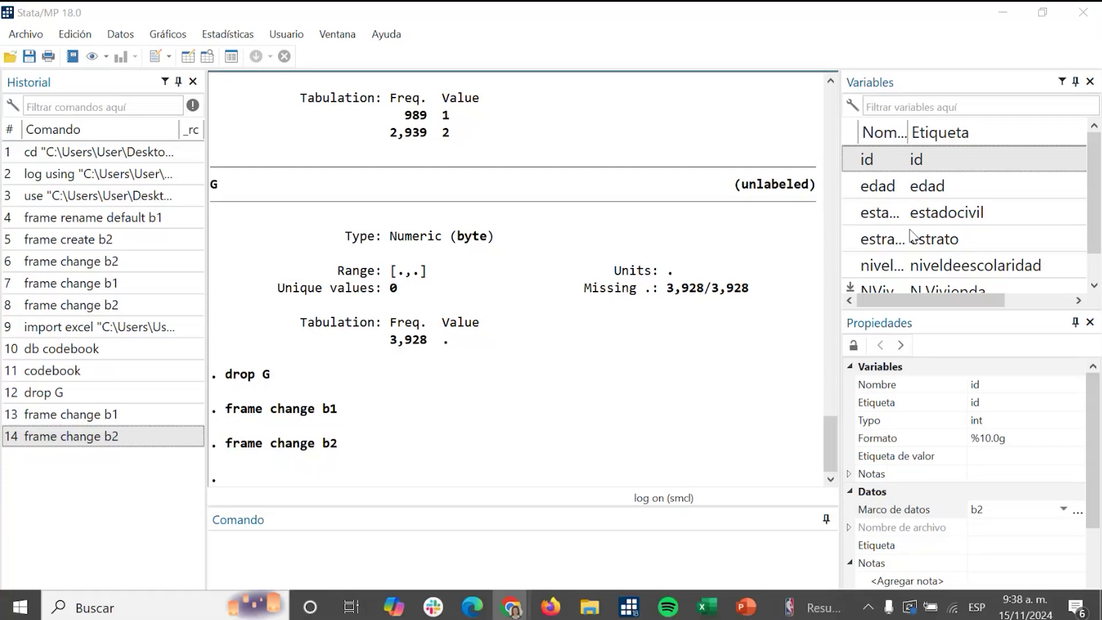
Bring up the dialog for merging two datasets in frame b2 and set id as the key variable for one-to-one matching.
{"action": "left_click", "coordinate": [557, 483]}
{"action": "scroll", "coordinate": [557, 484], "scroll_direction": "up", "scroll_amount": 10}
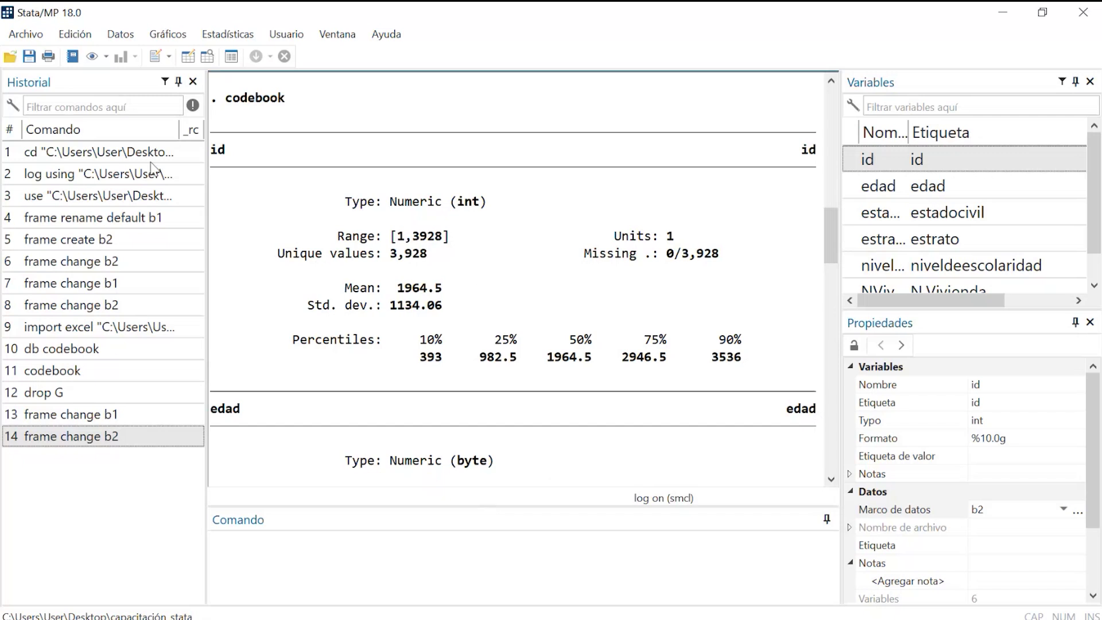
{"action": "left_click", "coordinate": [114, 45]}
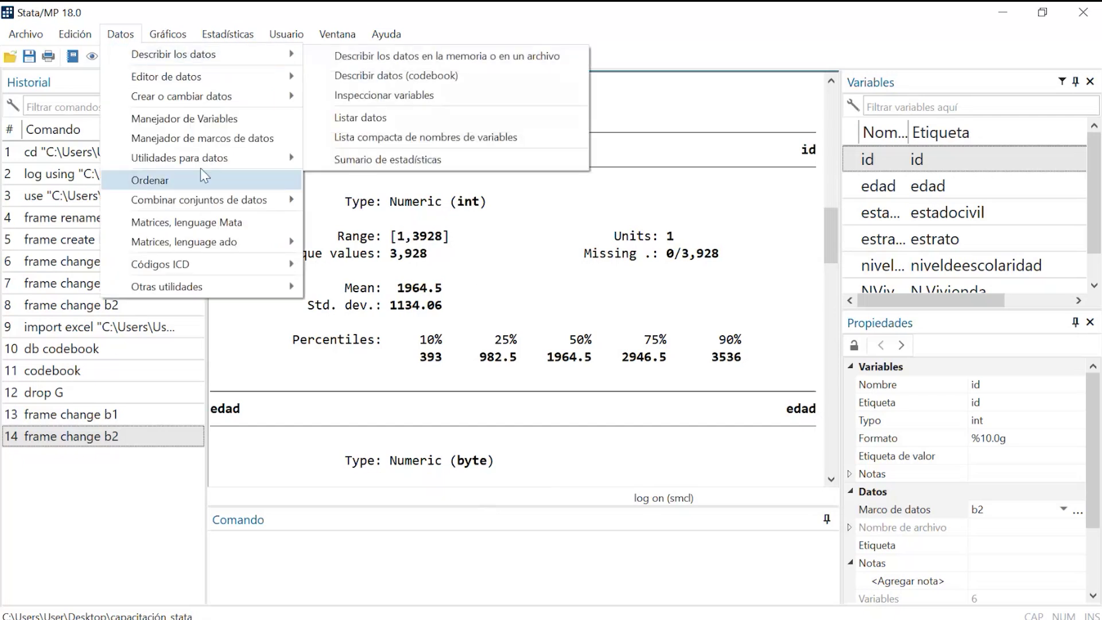
{"action": "mouse_move", "coordinate": [209, 200]}
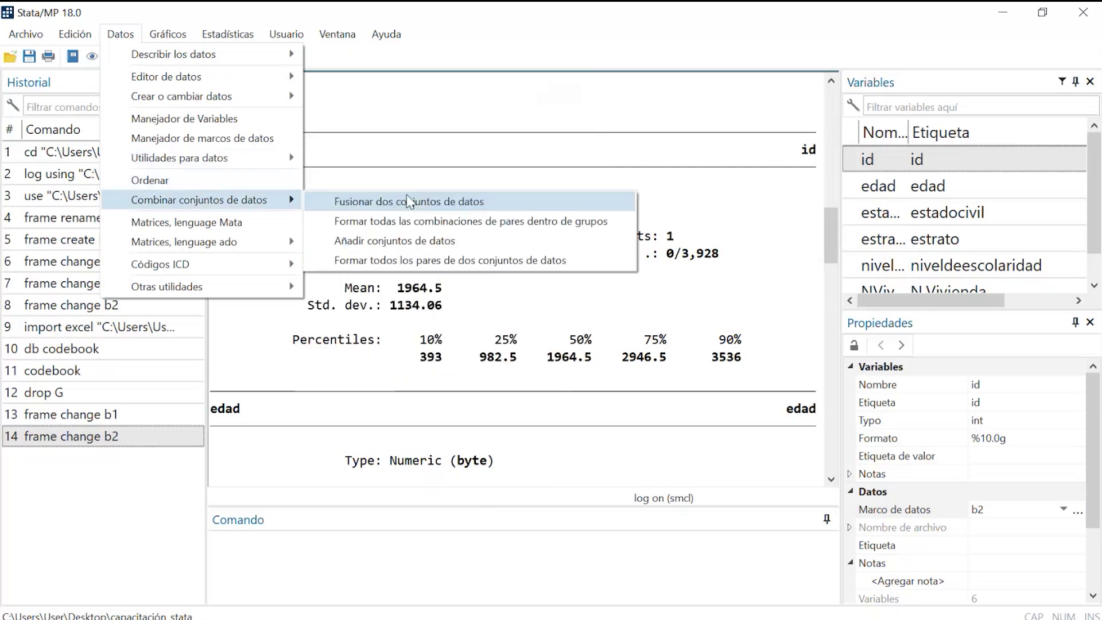
{"action": "left_click", "coordinate": [409, 201]}
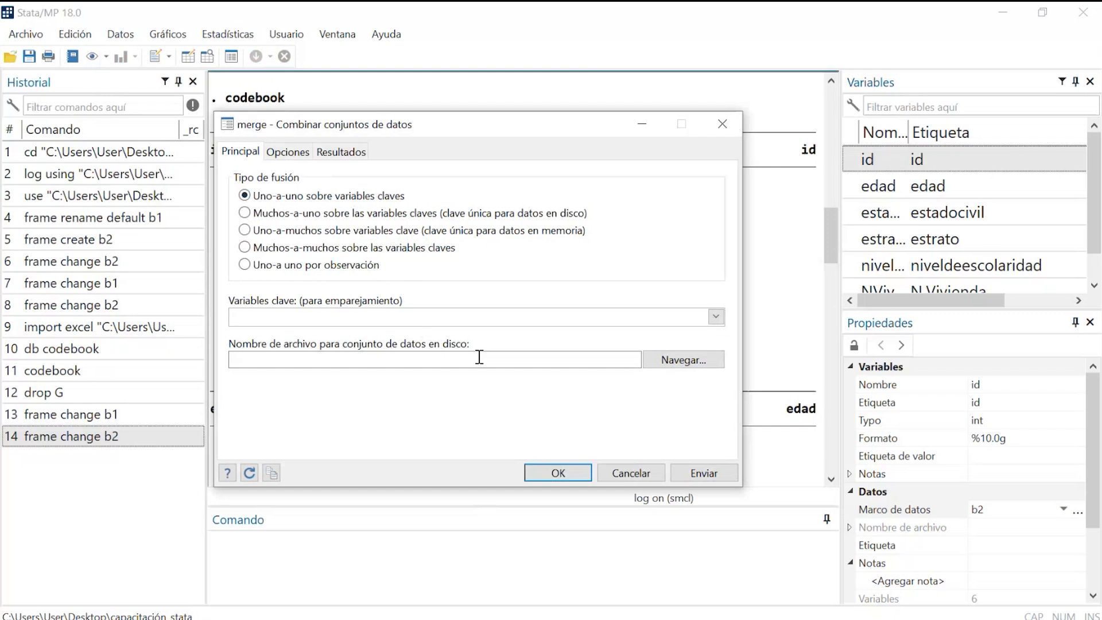
{"action": "left_click", "coordinate": [716, 316]}
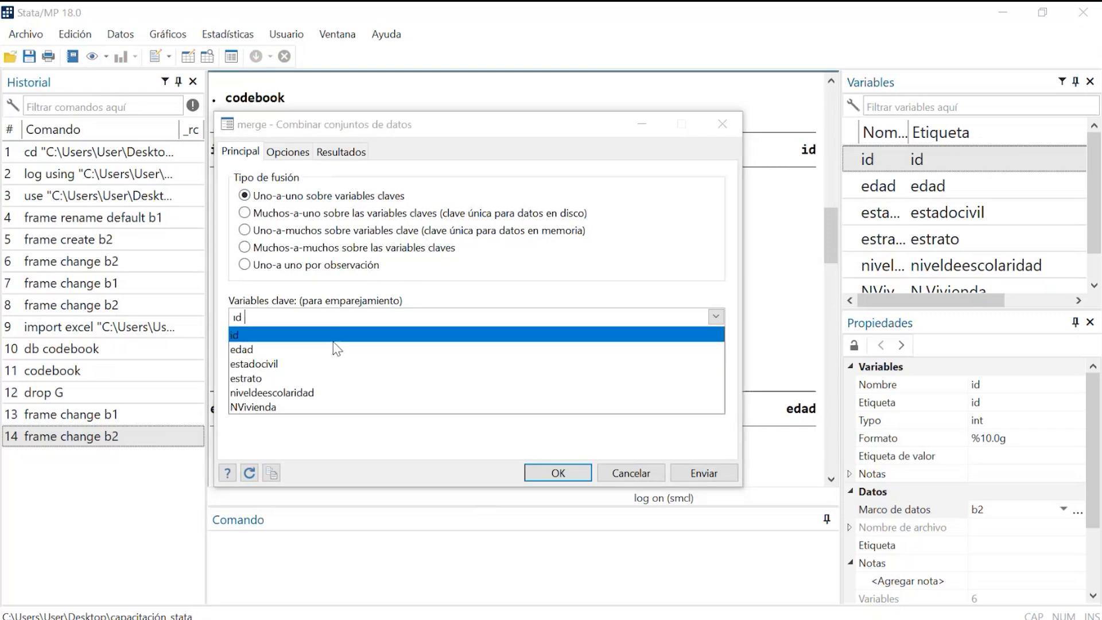
{"action": "left_click", "coordinate": [517, 284]}
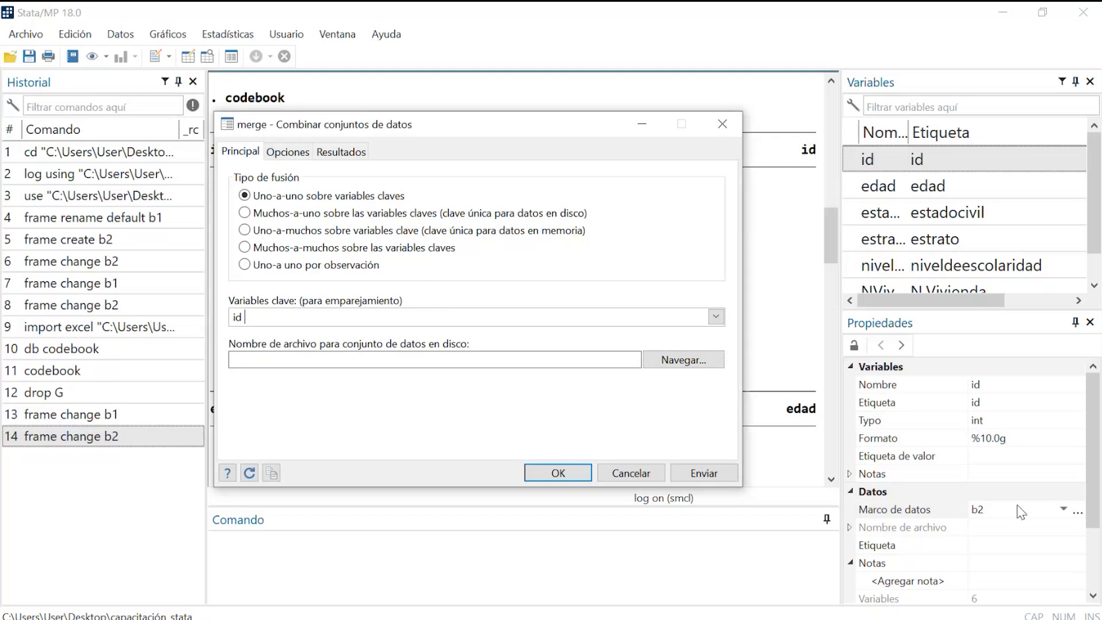
Try to merge with Taller_1411_uniminuto_datos.dta from the capacitación_stata folder, and highlight the parts of the error message about id's types.
{"action": "left_click", "coordinate": [669, 360]}
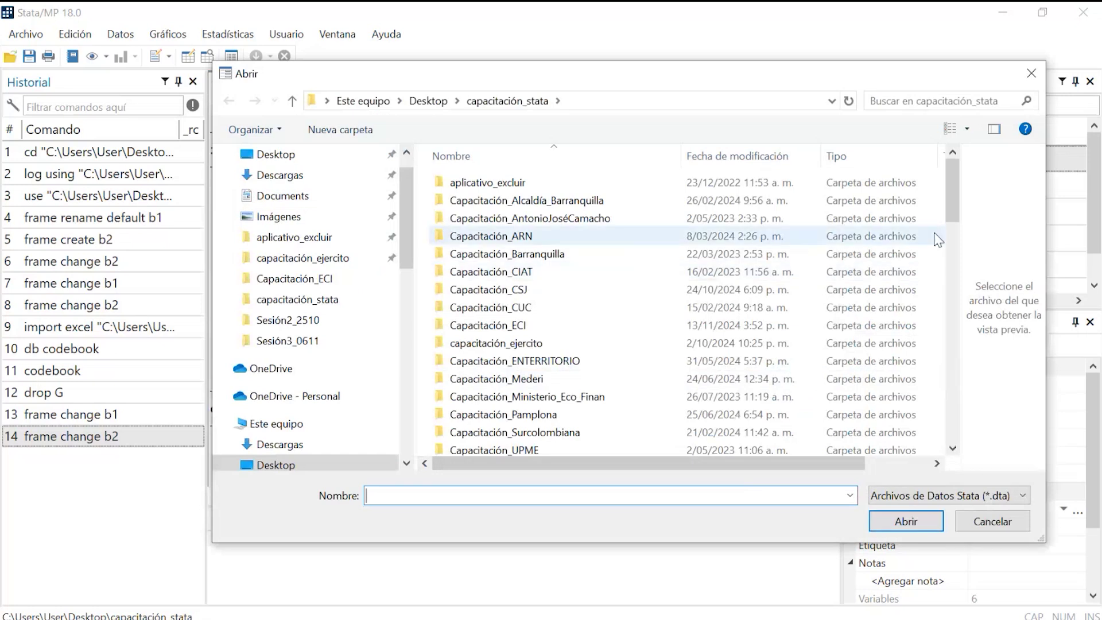
{"action": "left_click_drag", "start_coordinate": [952, 213], "coordinate": [935, 432]}
{"action": "left_click", "coordinate": [930, 447]}
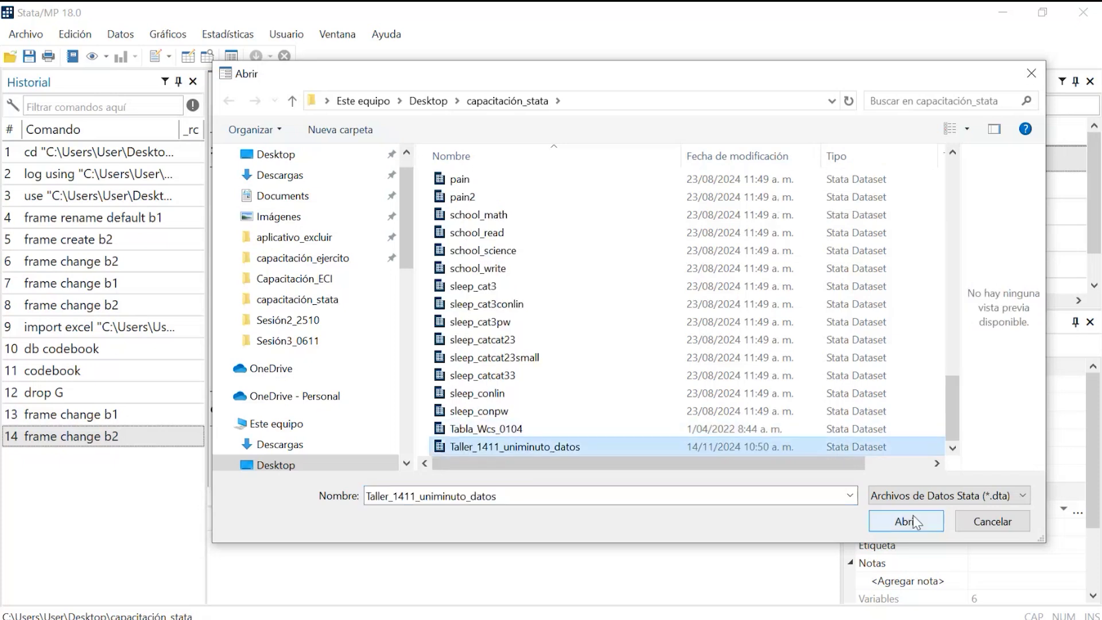
{"action": "left_click", "coordinate": [907, 521]}
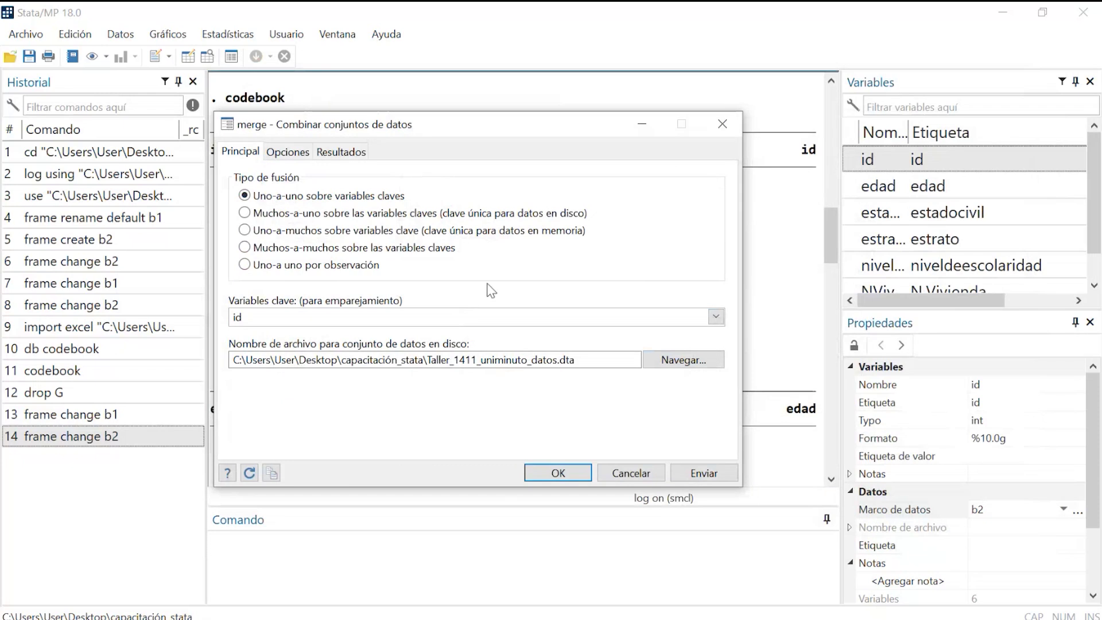
{"action": "left_click", "coordinate": [566, 478]}
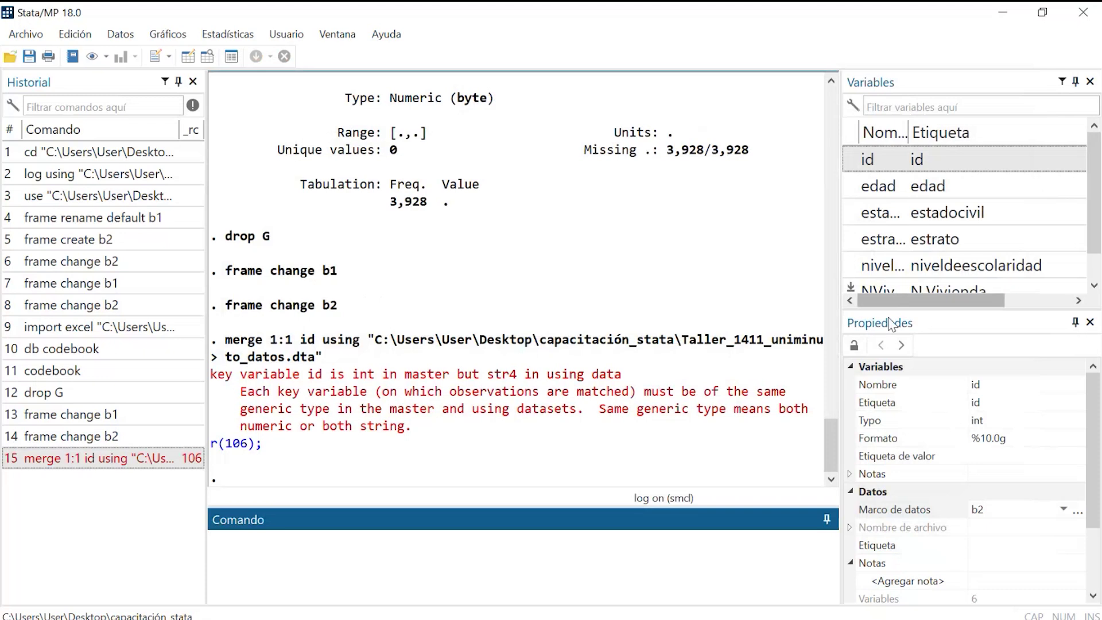
{"action": "left_click_drag", "start_coordinate": [301, 374], "coordinate": [374, 374]}
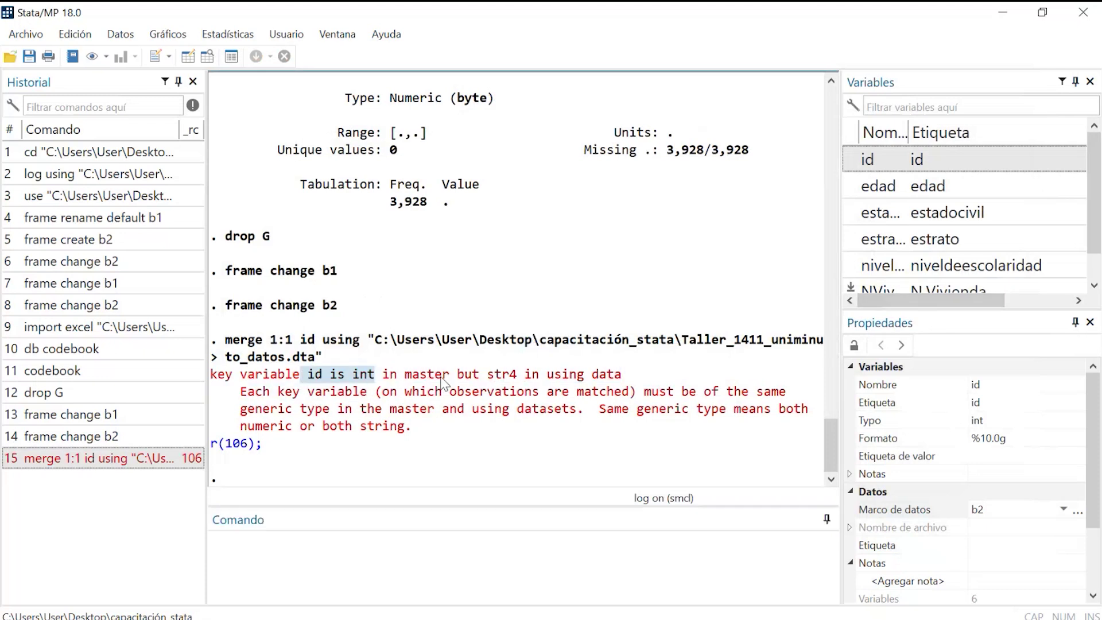
{"action": "left_click_drag", "start_coordinate": [442, 374], "coordinate": [614, 374]}
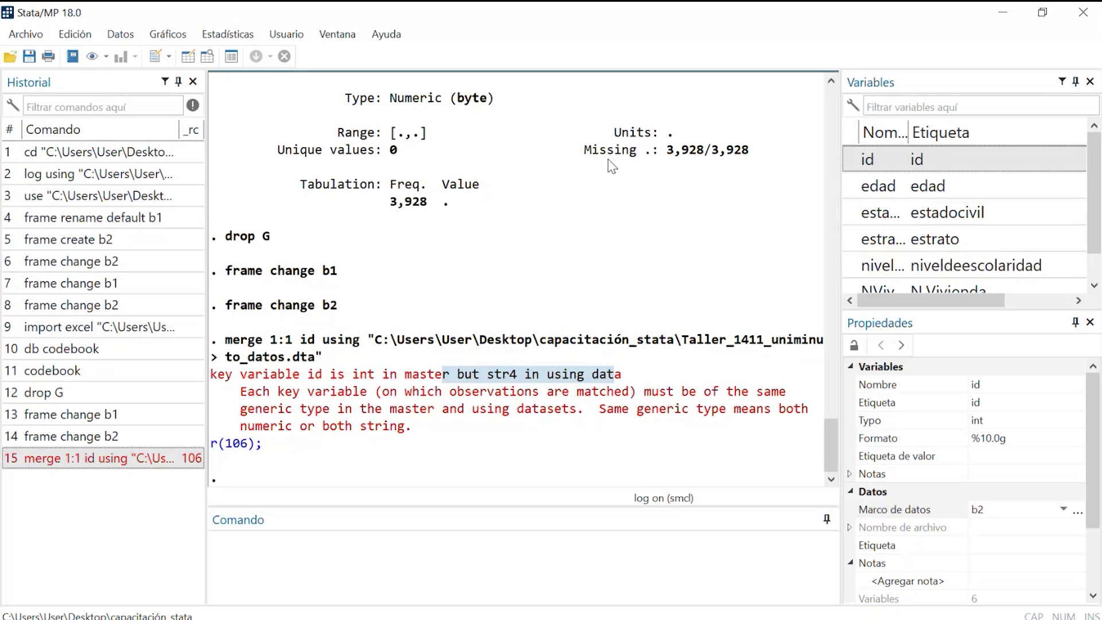
Bring up the tostring dialog with the command db tostring and convert id to a string variable, replacing the original.
{"action": "left_click", "coordinate": [404, 481]}
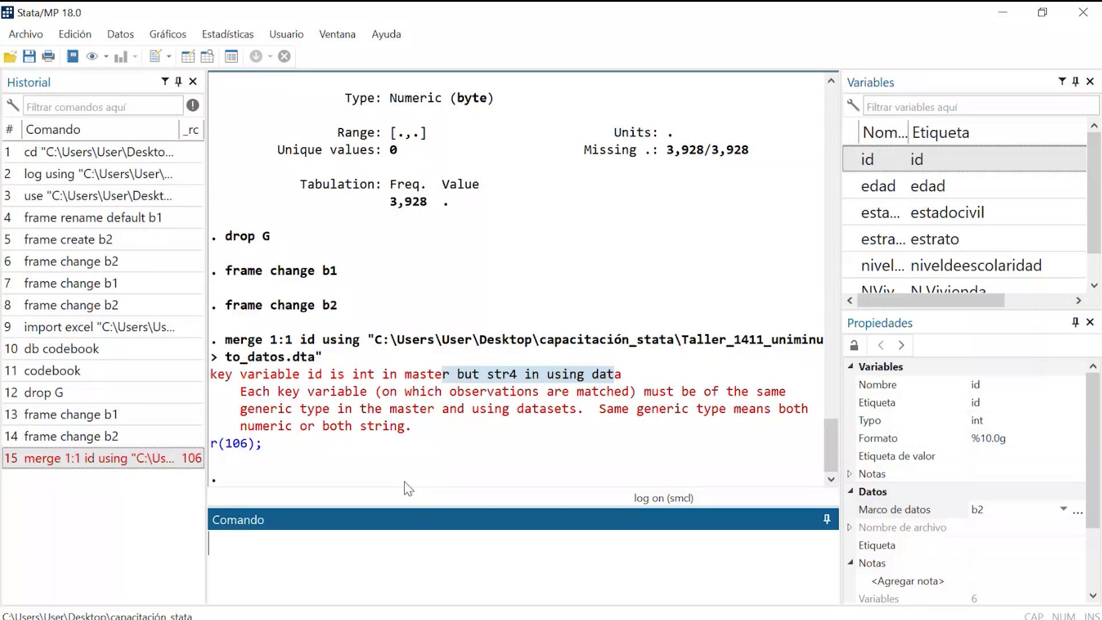
{"action": "type", "text": "db tostru"}
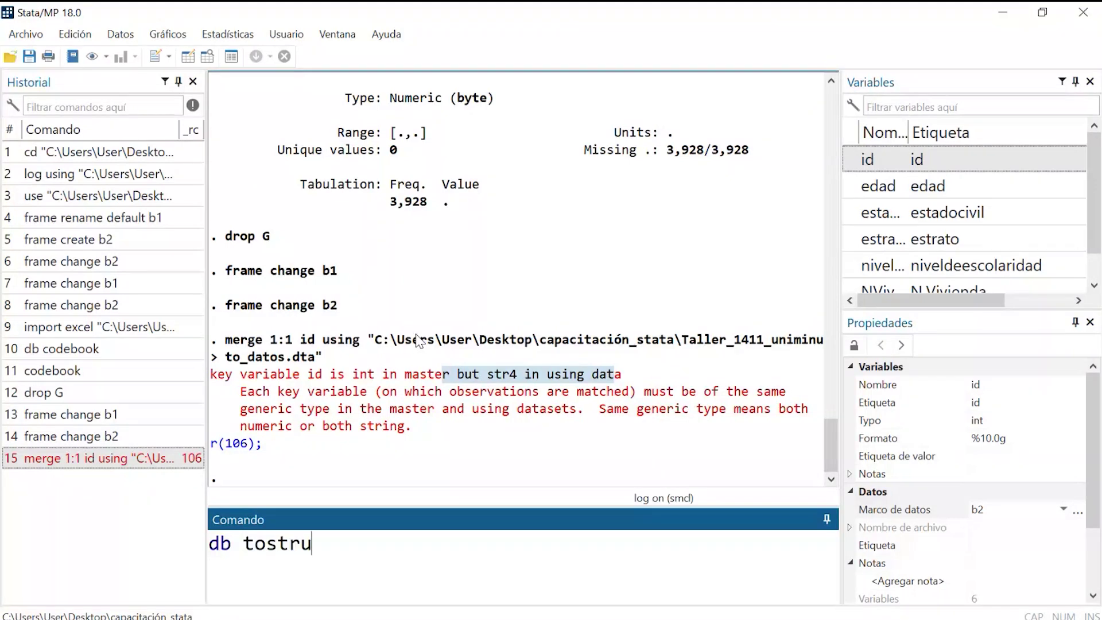
{"action": "type", "text": "ing"}
{"action": "key", "text": "Return"}
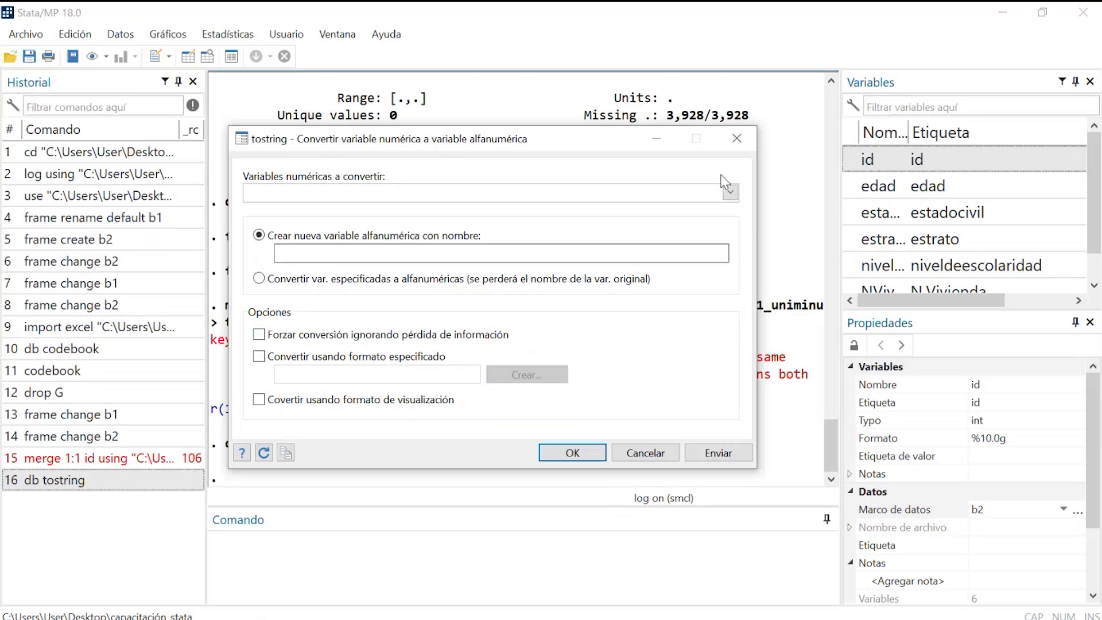
{"action": "left_click", "coordinate": [730, 192]}
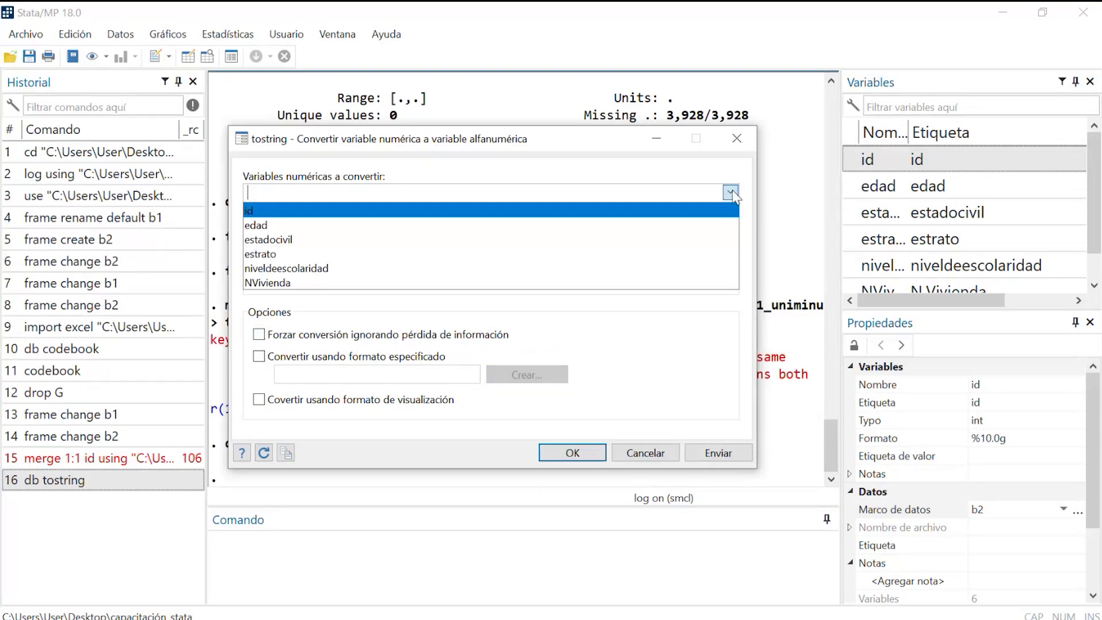
{"action": "left_click", "coordinate": [362, 210]}
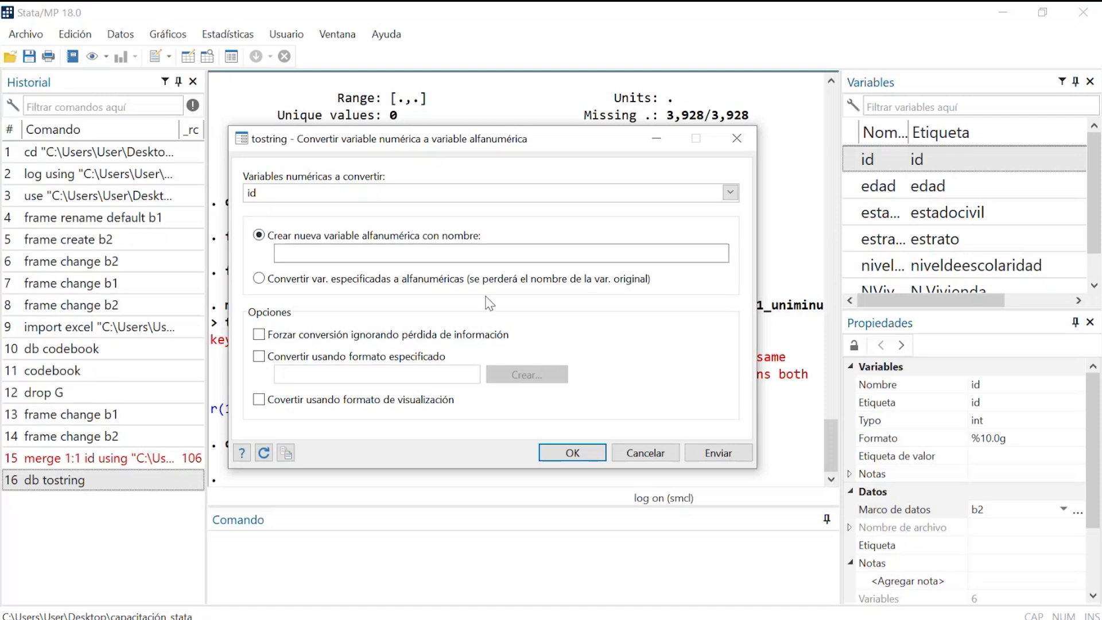
{"action": "left_click", "coordinate": [259, 278]}
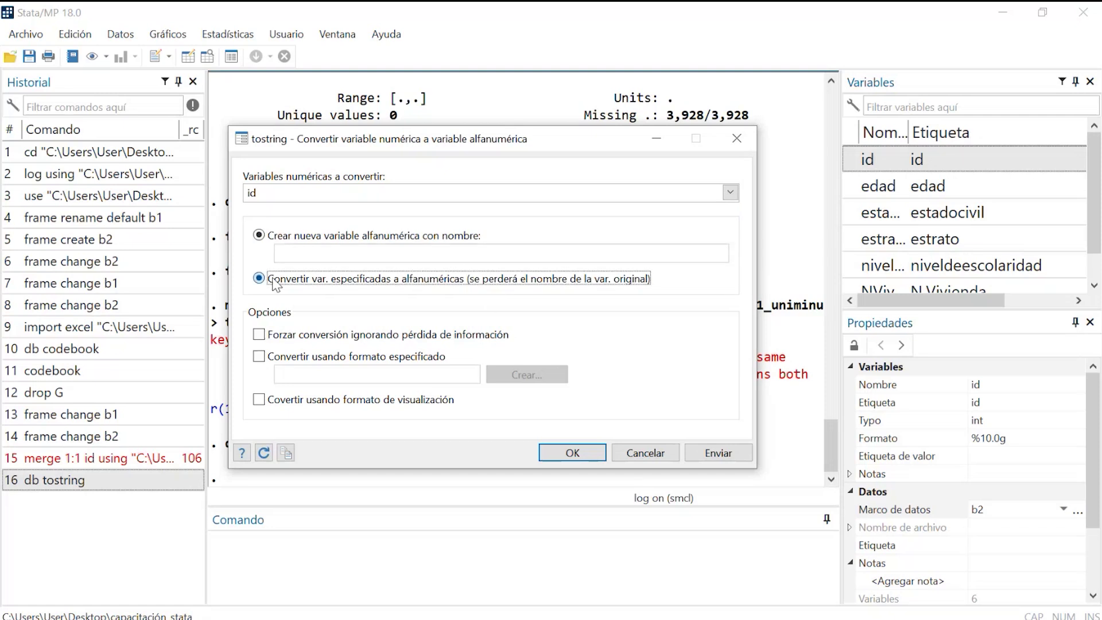
{"action": "left_click", "coordinate": [587, 454]}
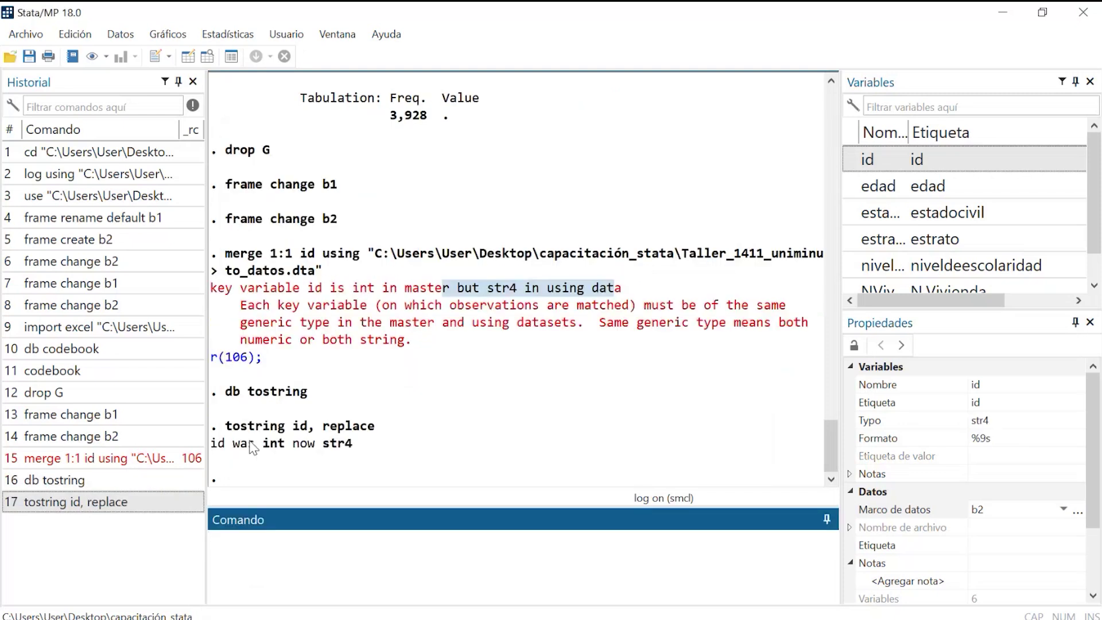
Merge frame b2 one-to-one by id with Taller_1411_uniminuto_datos.dta from the capacitación_stata folder.
{"action": "left_click", "coordinate": [121, 36]}
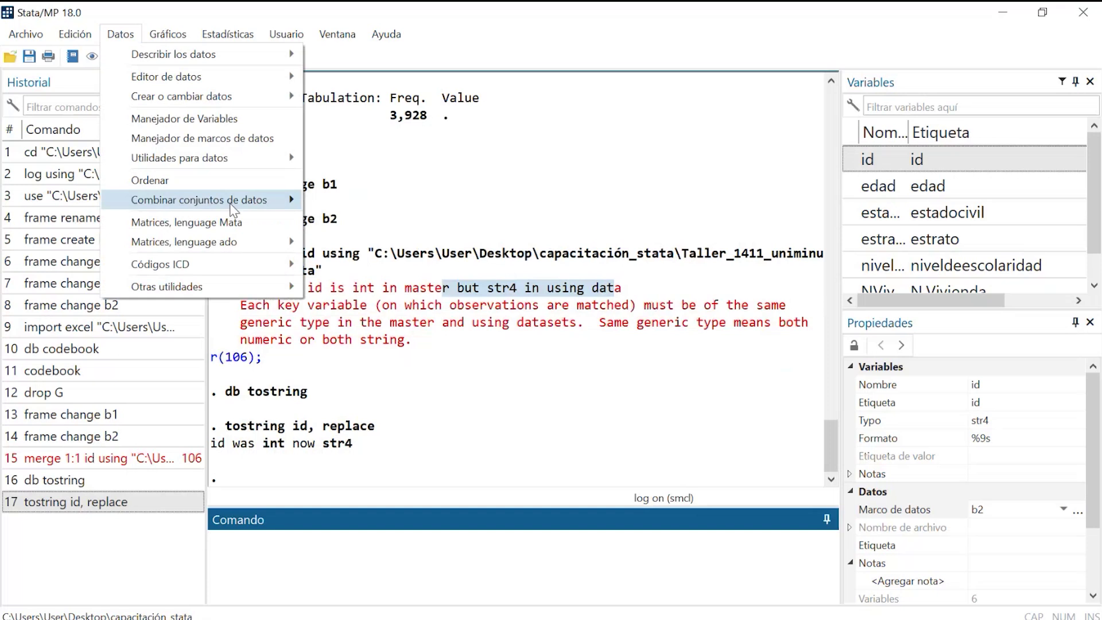
{"action": "mouse_move", "coordinate": [232, 206]}
{"action": "left_click", "coordinate": [396, 200]}
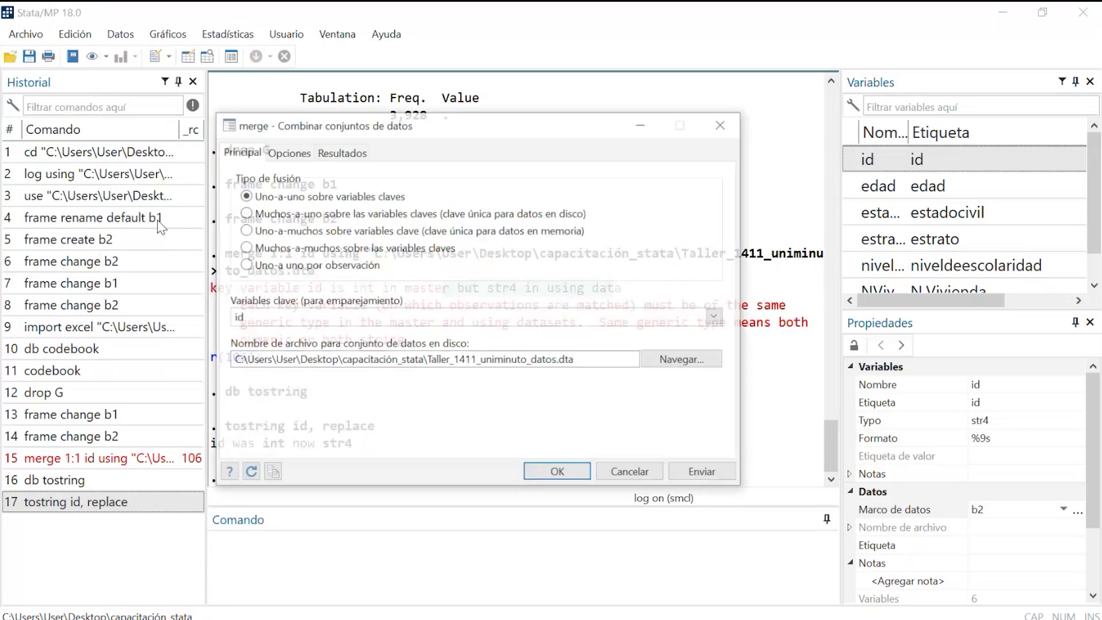
{"action": "left_click_drag", "start_coordinate": [531, 124], "coordinate": [755, 120]}
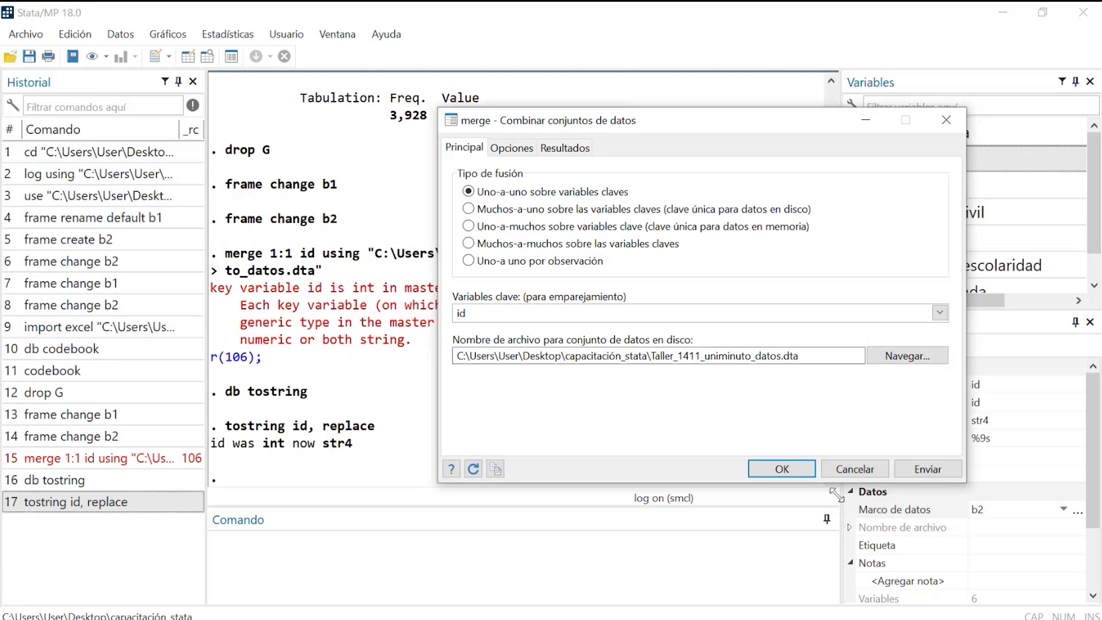
{"action": "left_click", "coordinate": [776, 468]}
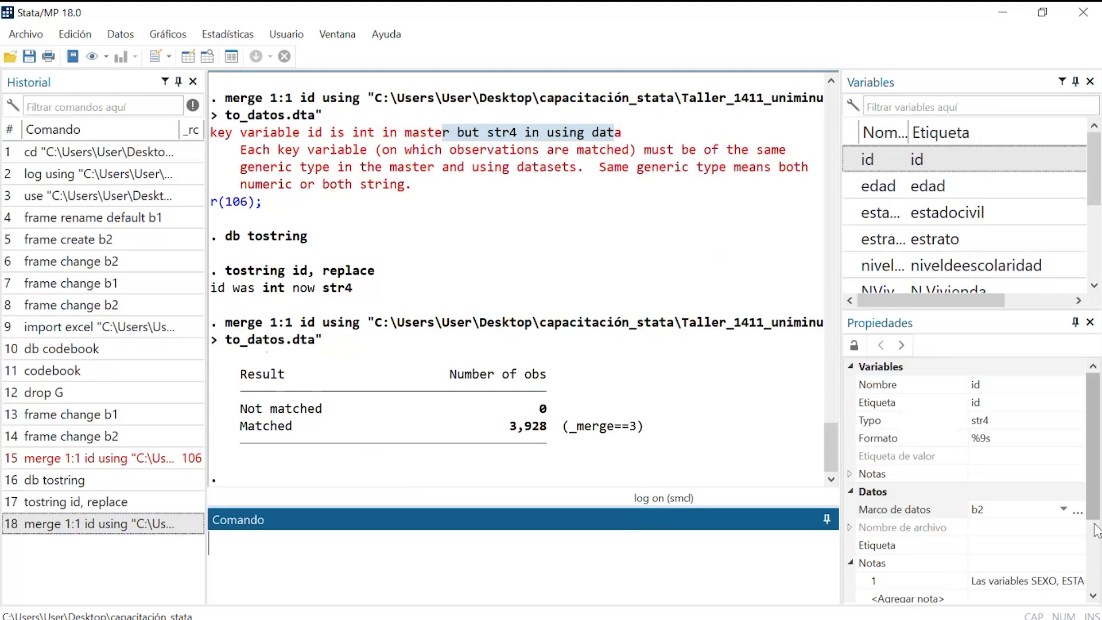
Compare the dataset properties and variable lists of frames b2 and b1, finishing back in frame b2.
{"action": "left_click", "coordinate": [1089, 441]}
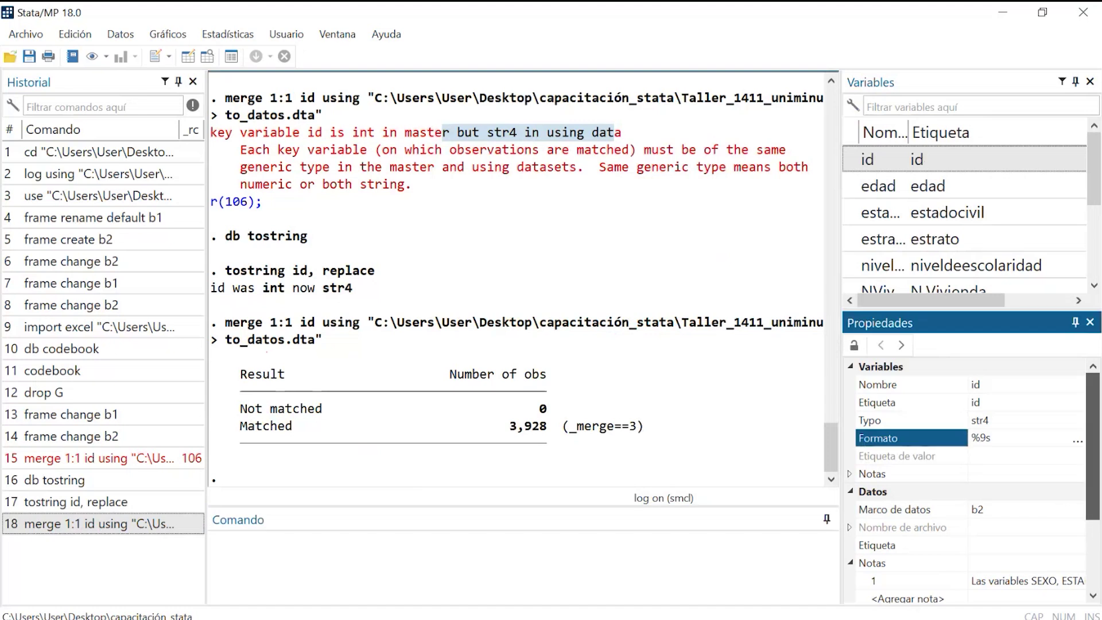
{"action": "scroll", "coordinate": [1072, 570], "scroll_direction": "down", "scroll_amount": 2}
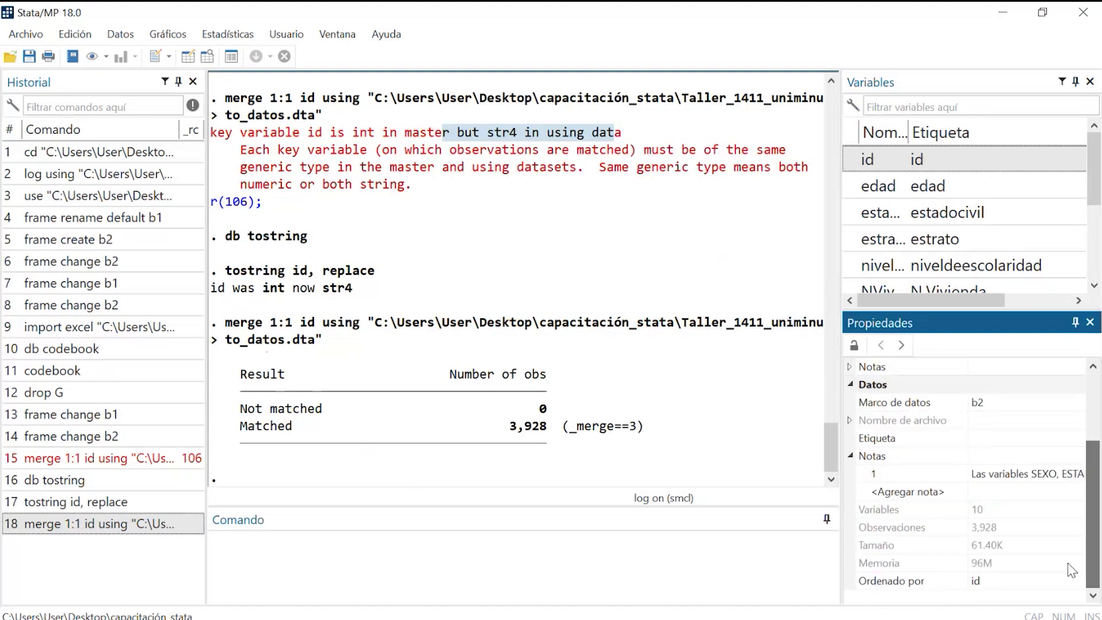
{"action": "scroll", "coordinate": [1071, 570], "scroll_direction": "up", "scroll_amount": 2}
{"action": "left_click", "coordinate": [1006, 513]}
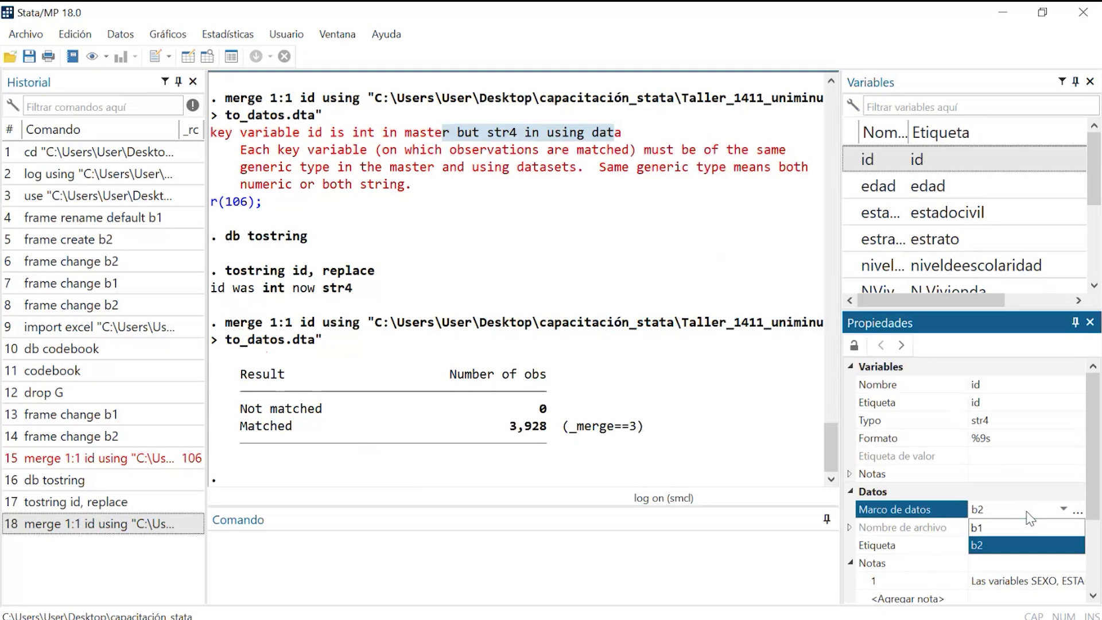
{"action": "left_click", "coordinate": [1028, 513]}
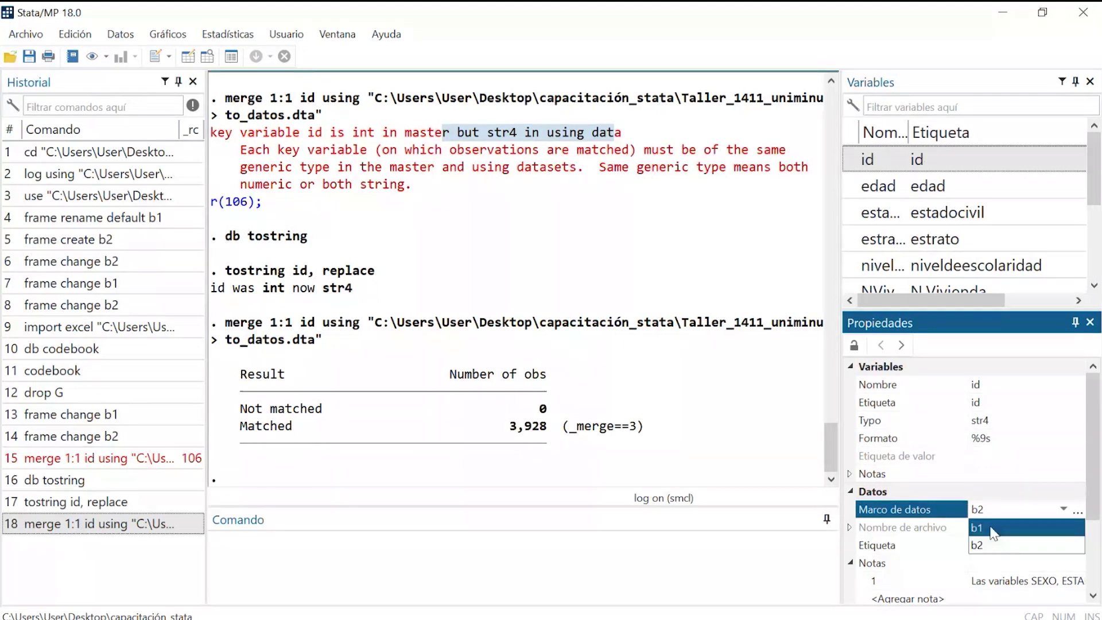
{"action": "left_click", "coordinate": [994, 528]}
{"action": "scroll", "coordinate": [1024, 490], "scroll_direction": "down", "scroll_amount": 2}
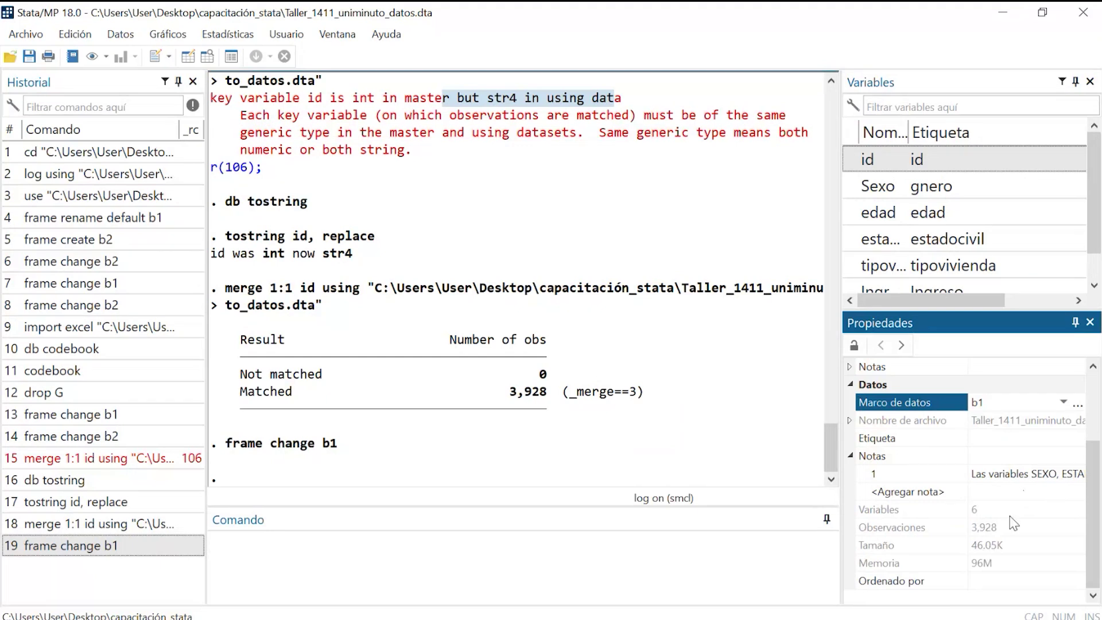
{"action": "left_click", "coordinate": [1064, 402]}
{"action": "left_click", "coordinate": [1022, 426]}
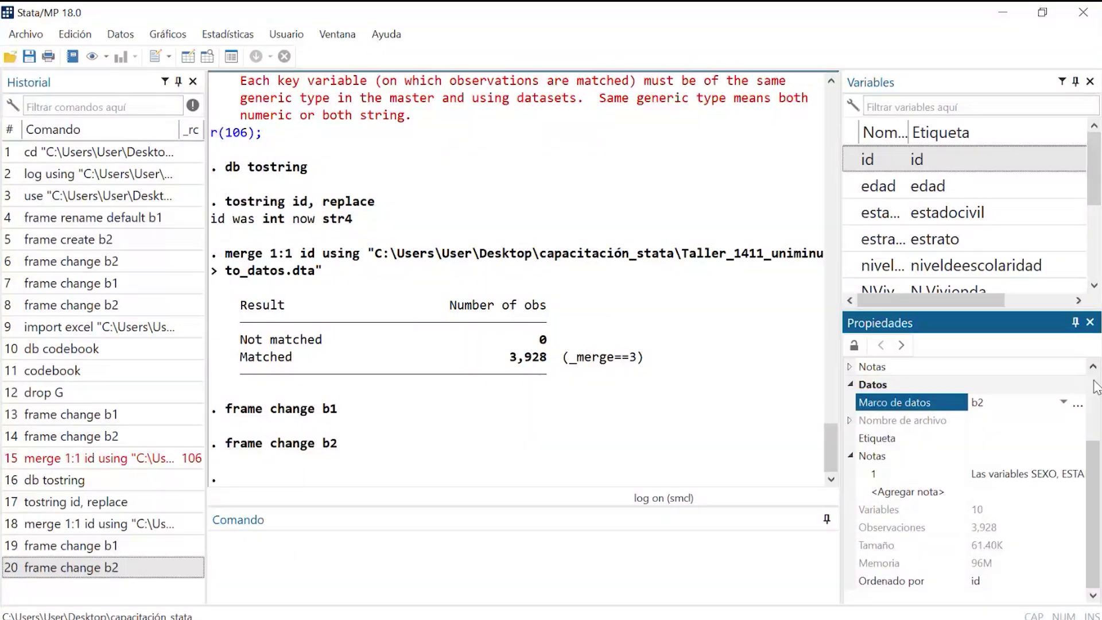
{"action": "scroll", "coordinate": [917, 269], "scroll_direction": "down", "scroll_amount": 2}
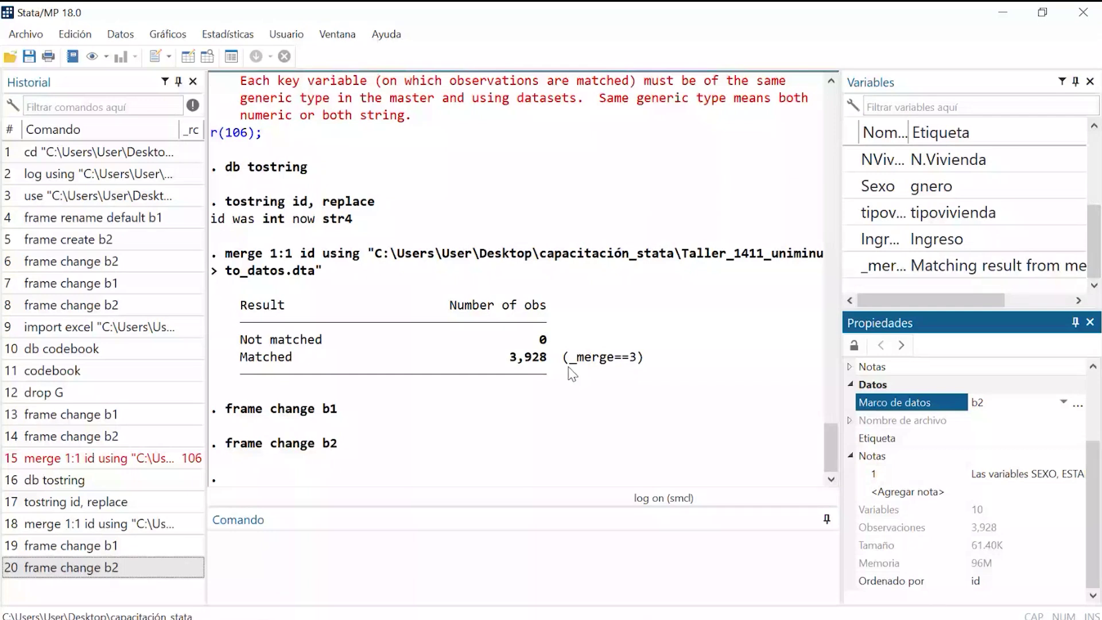
Highlight _merge==3 in the results and consult help merge down to the numeric match codes under assert(results).
{"action": "left_click_drag", "start_coordinate": [571, 373], "coordinate": [563, 357]}
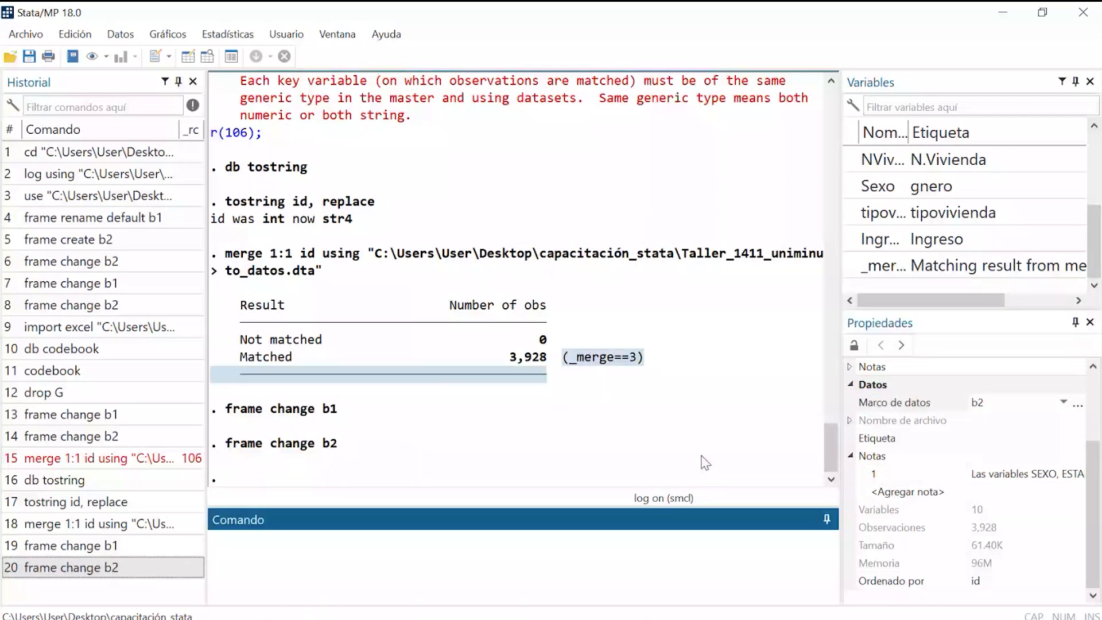
{"action": "type", "text": "help mer"}
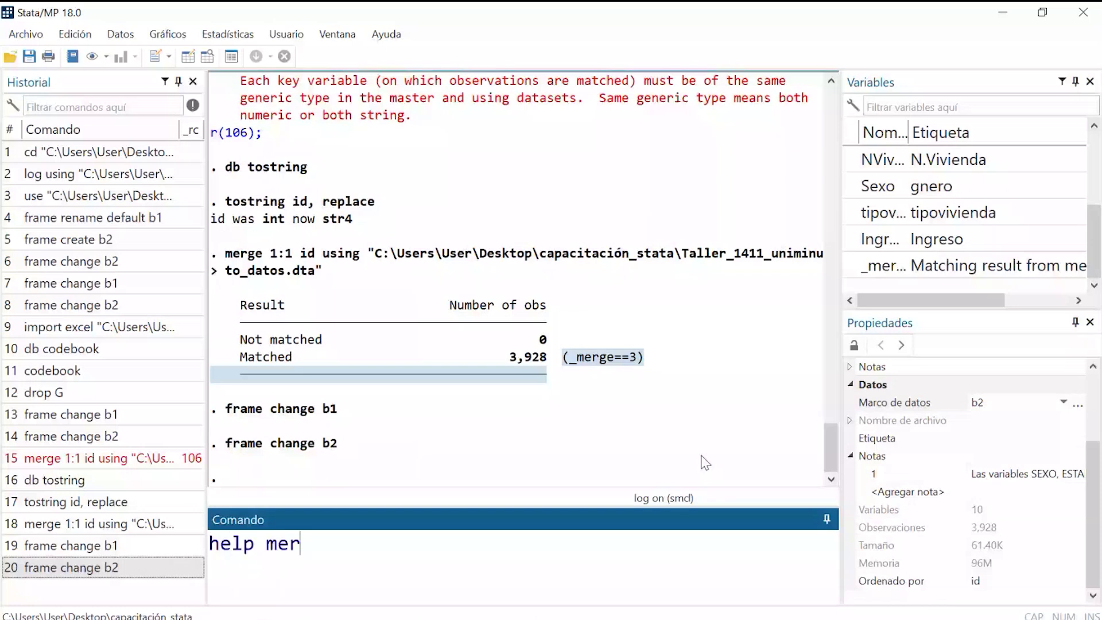
{"action": "type", "text": "ge"}
{"action": "left_click", "coordinate": [387, 34]}
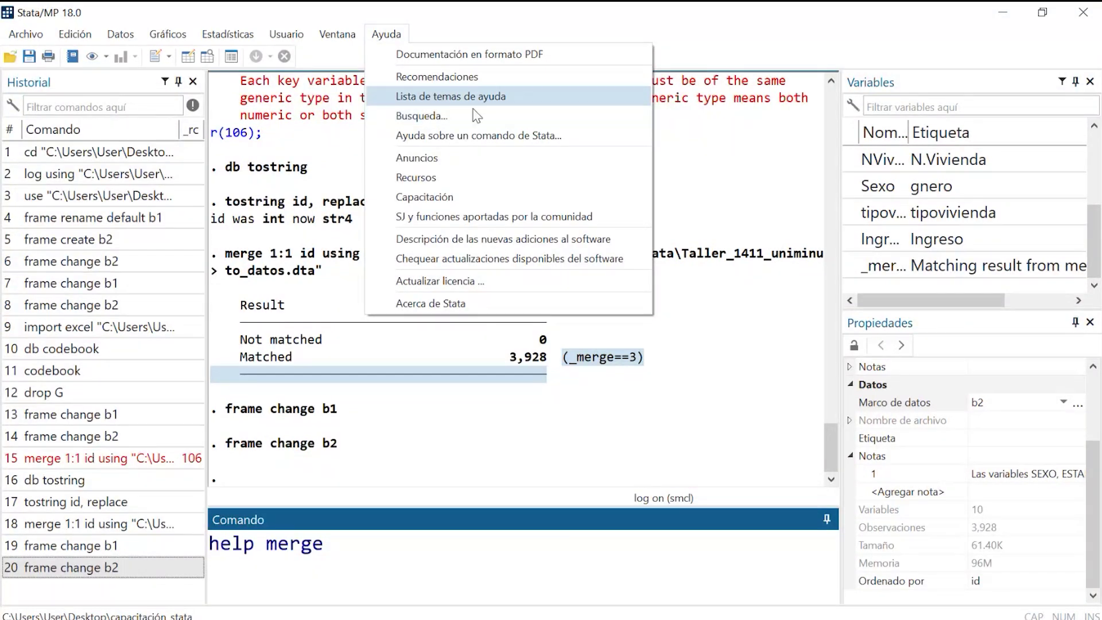
{"action": "left_click", "coordinate": [392, 574]}
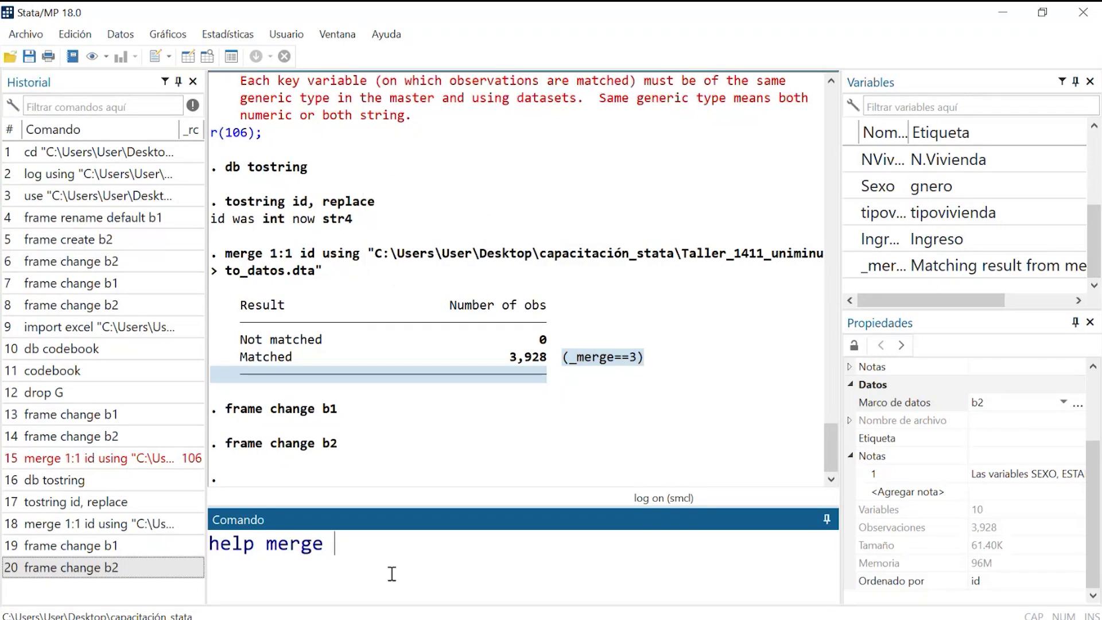
{"action": "key", "text": "Return"}
{"action": "scroll", "coordinate": [401, 508], "scroll_direction": "down", "scroll_amount": 5}
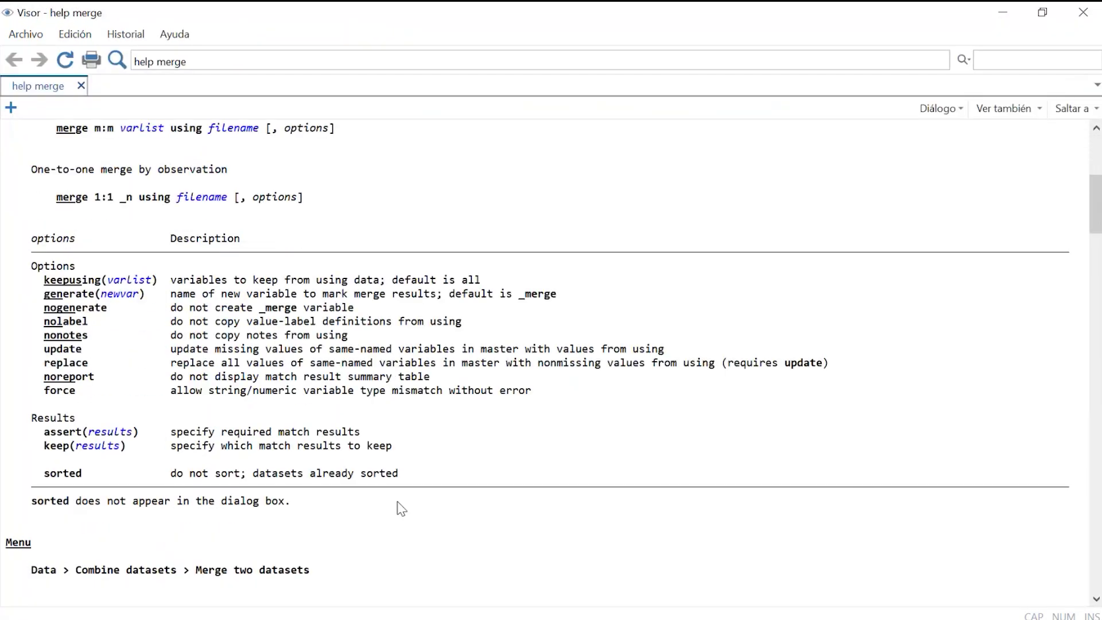
{"action": "scroll", "coordinate": [401, 509], "scroll_direction": "down", "scroll_amount": 13}
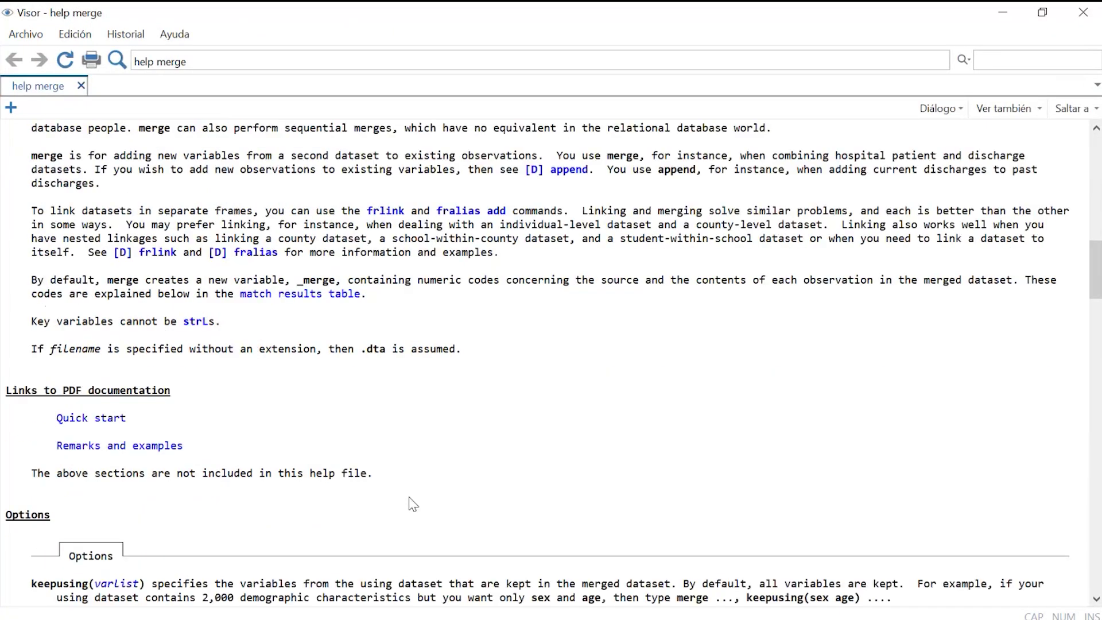
{"action": "scroll", "coordinate": [414, 504], "scroll_direction": "down", "scroll_amount": 18}
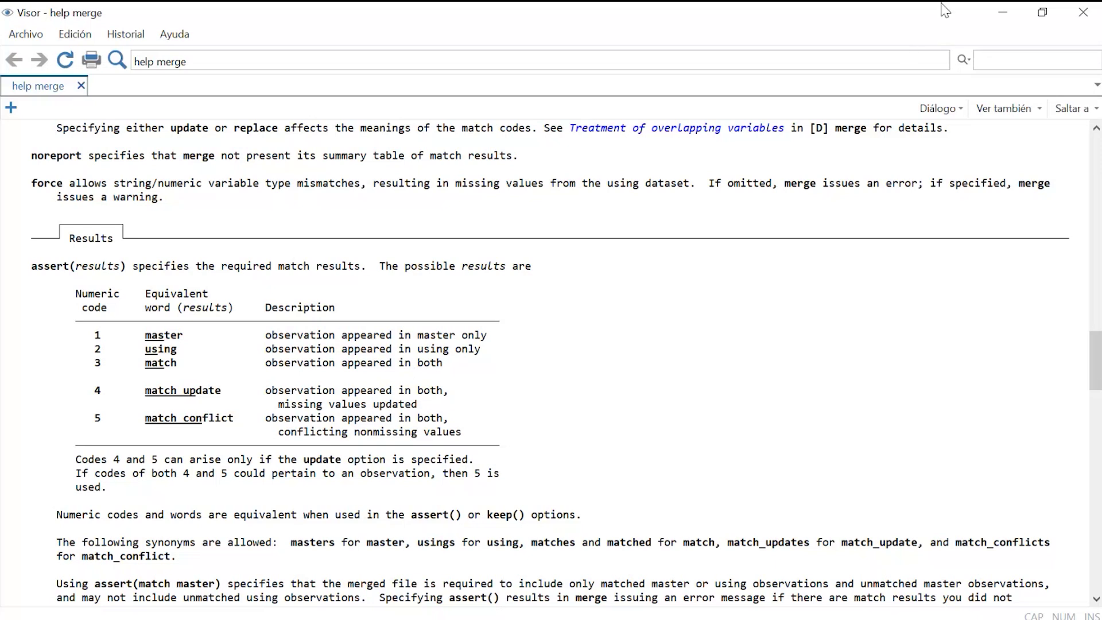
{"action": "left_click", "coordinate": [1005, 16]}
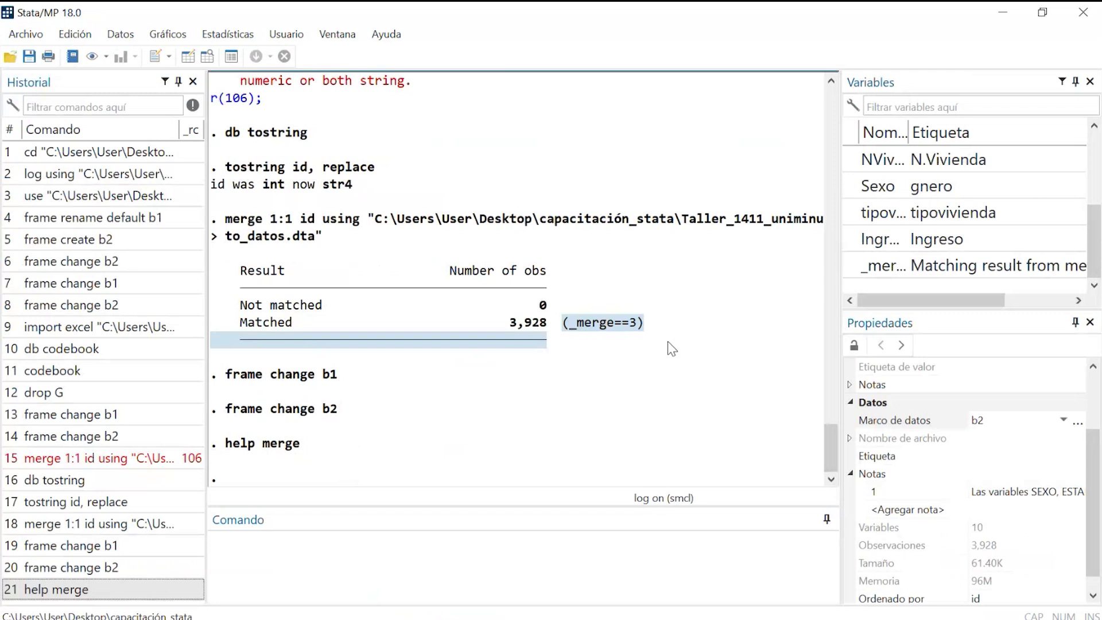
Examine the merged data in the Data Editor, highlighting estadocivil and the columns from Sexo to _merge.
{"action": "left_click", "coordinate": [210, 59]}
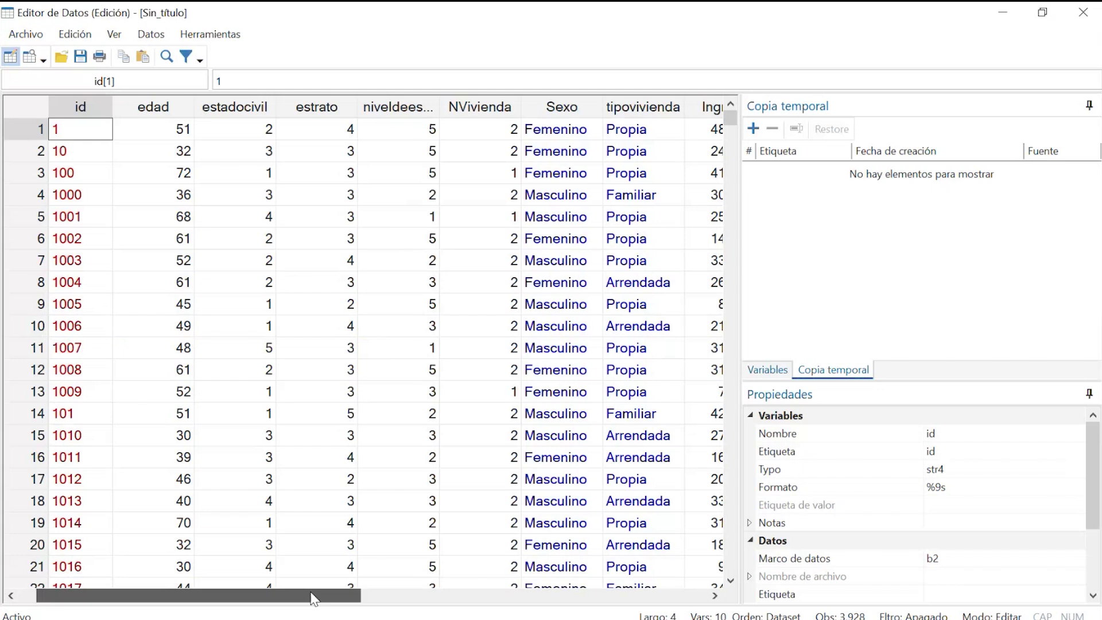
{"action": "left_click_drag", "start_coordinate": [314, 599], "coordinate": [470, 605]}
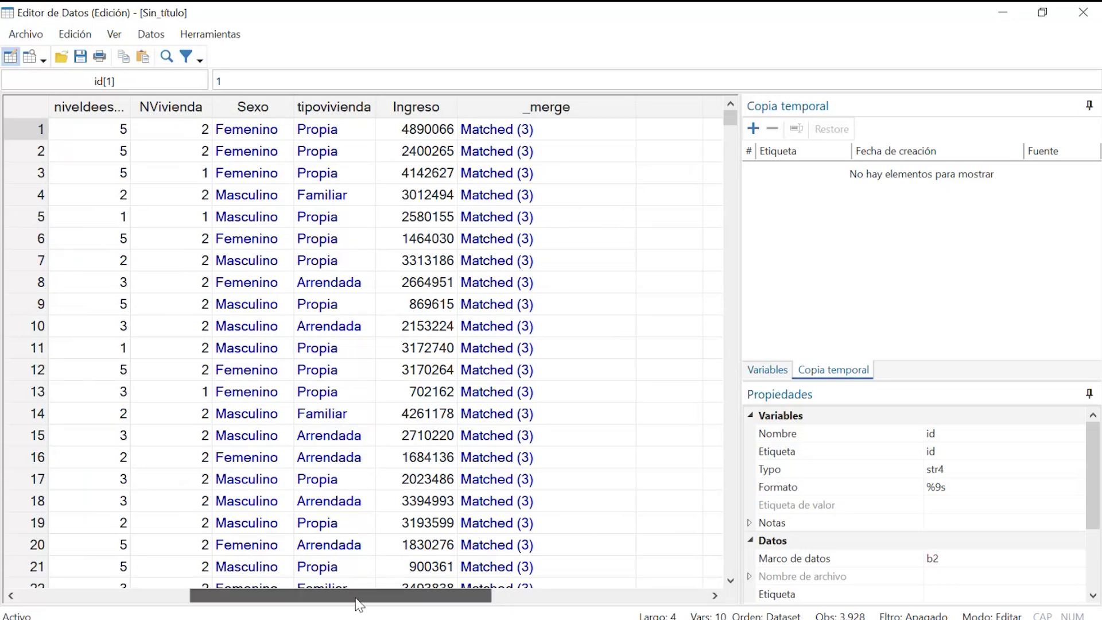
{"action": "left_click_drag", "start_coordinate": [359, 597], "coordinate": [191, 156]}
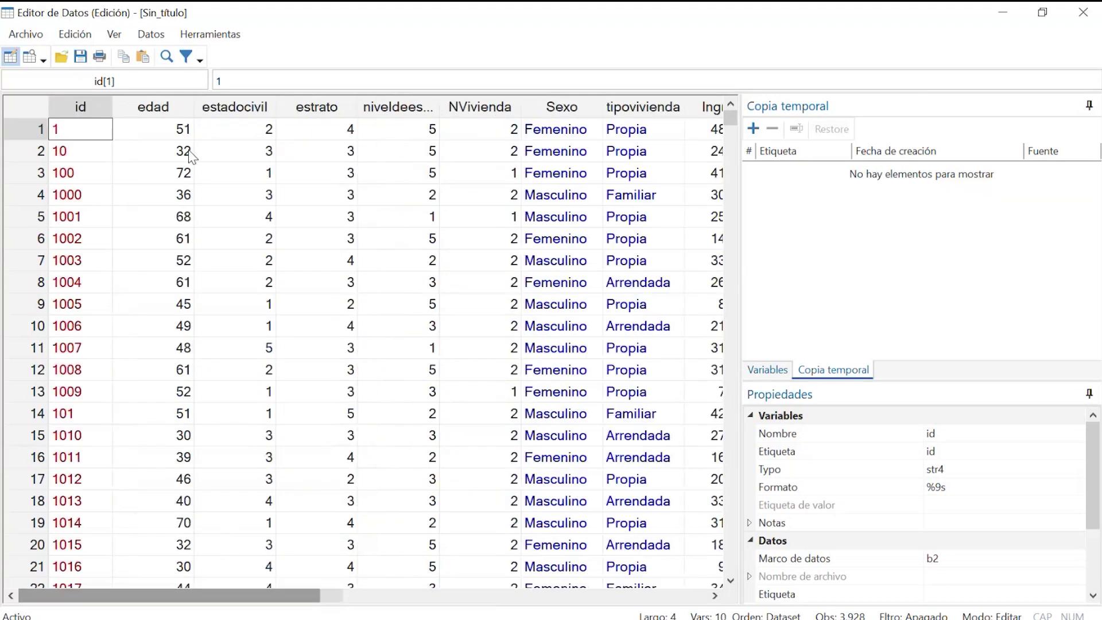
{"action": "left_click", "coordinate": [237, 108]}
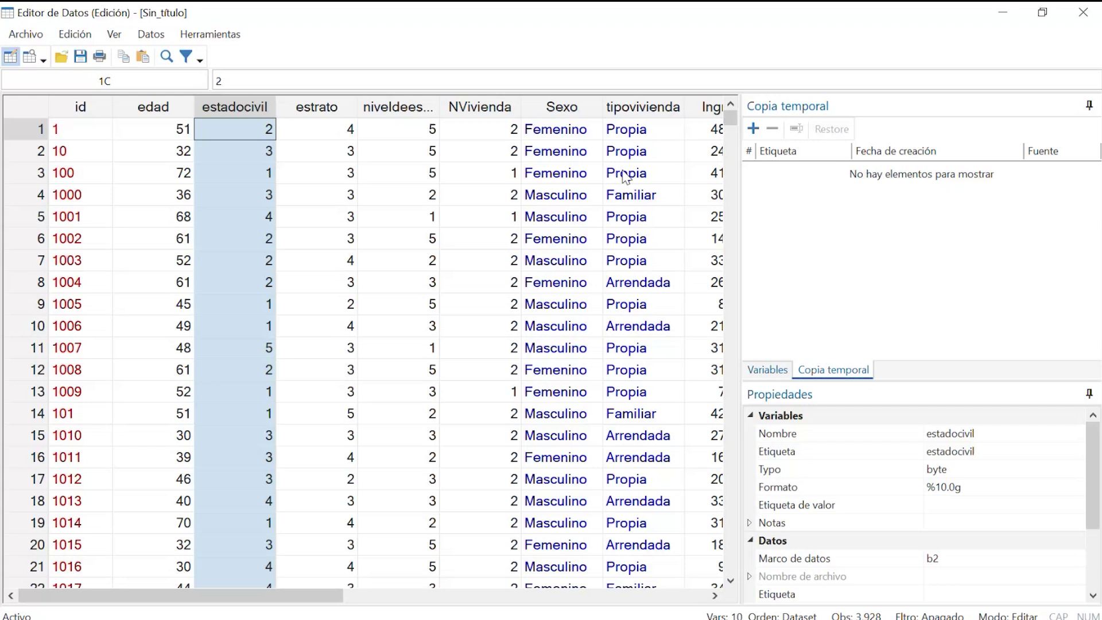
{"action": "left_click", "coordinate": [381, 597]}
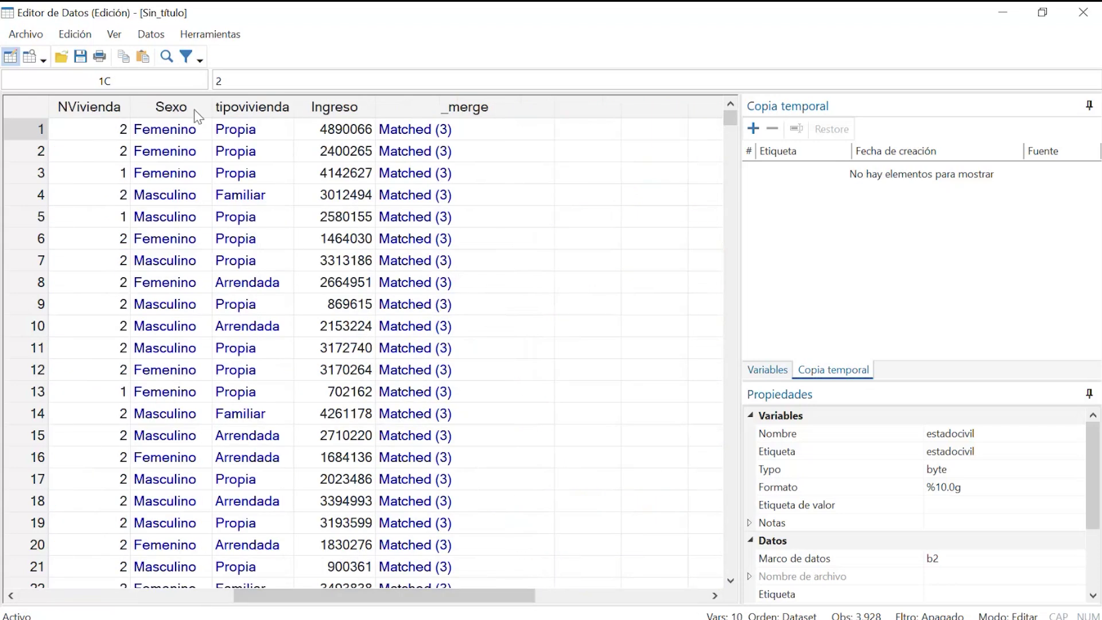
{"action": "left_click_drag", "start_coordinate": [198, 114], "coordinate": [408, 138]}
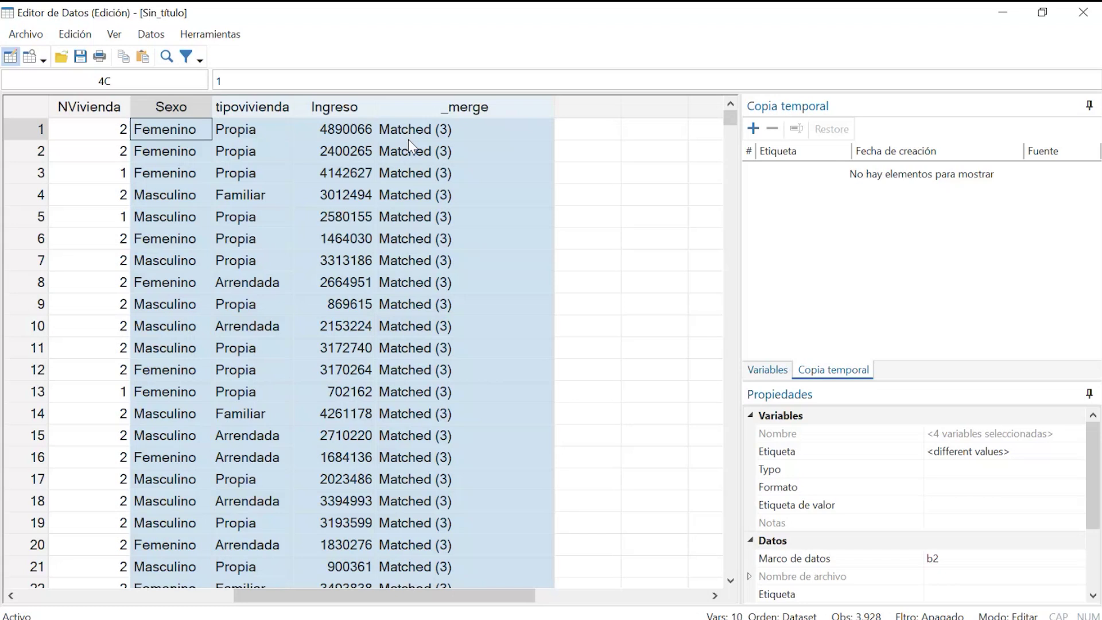
Drop the _merge variable from the merged data, review the remaining columns, and move the Data Editor out of the way.
{"action": "left_click", "coordinate": [435, 107]}
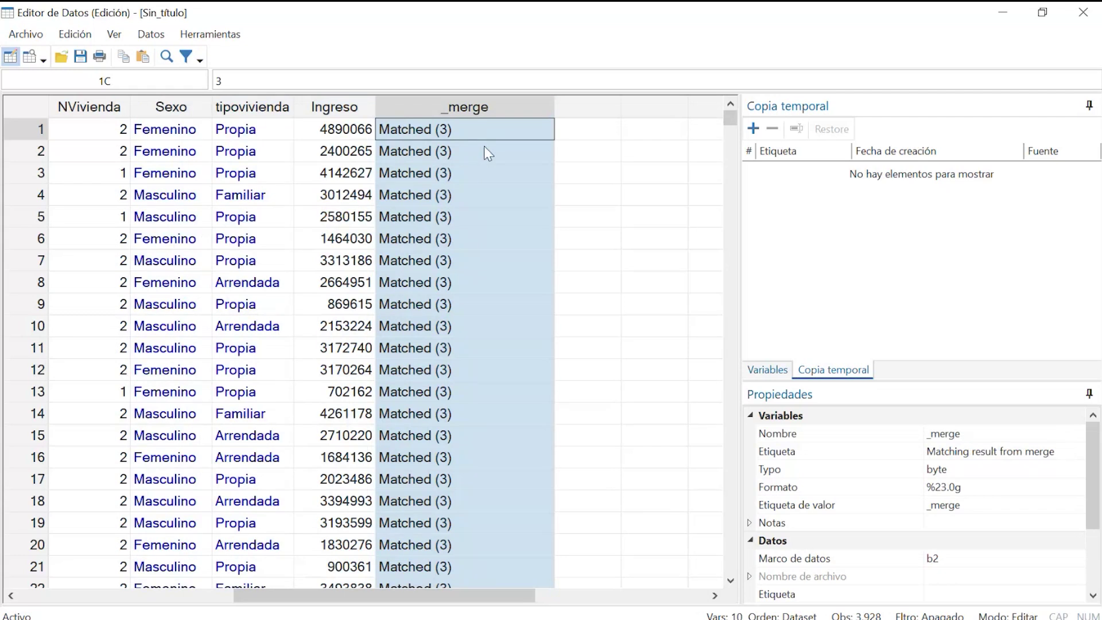
{"action": "key", "text": "Delete"}
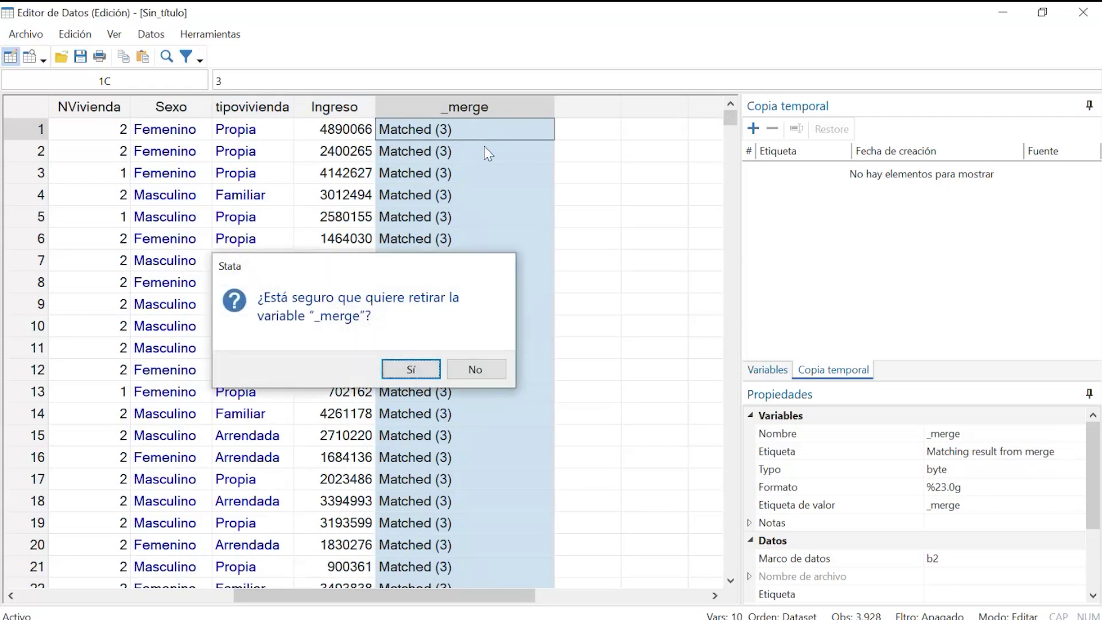
{"action": "key", "text": "Return"}
{"action": "key", "text": "Left"}
{"action": "key", "text": "Left"}
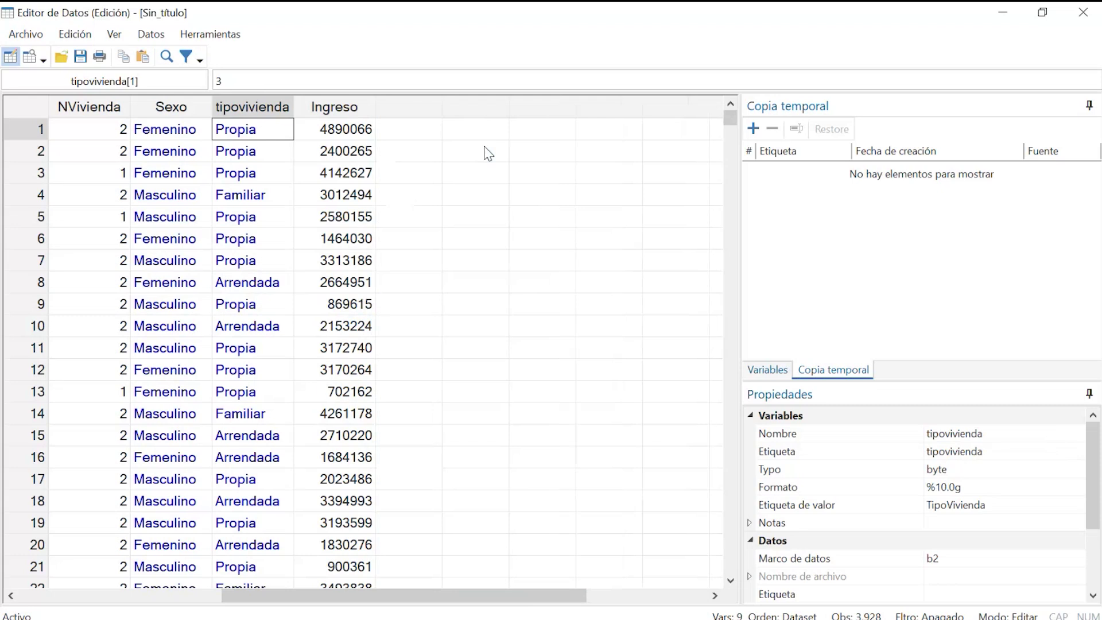
{"action": "key", "text": "Left"}
{"action": "key", "text": "Left"}
{"action": "key", "text": "Left"}
{"action": "key", "text": "Left"}
{"action": "key", "text": "Left"}
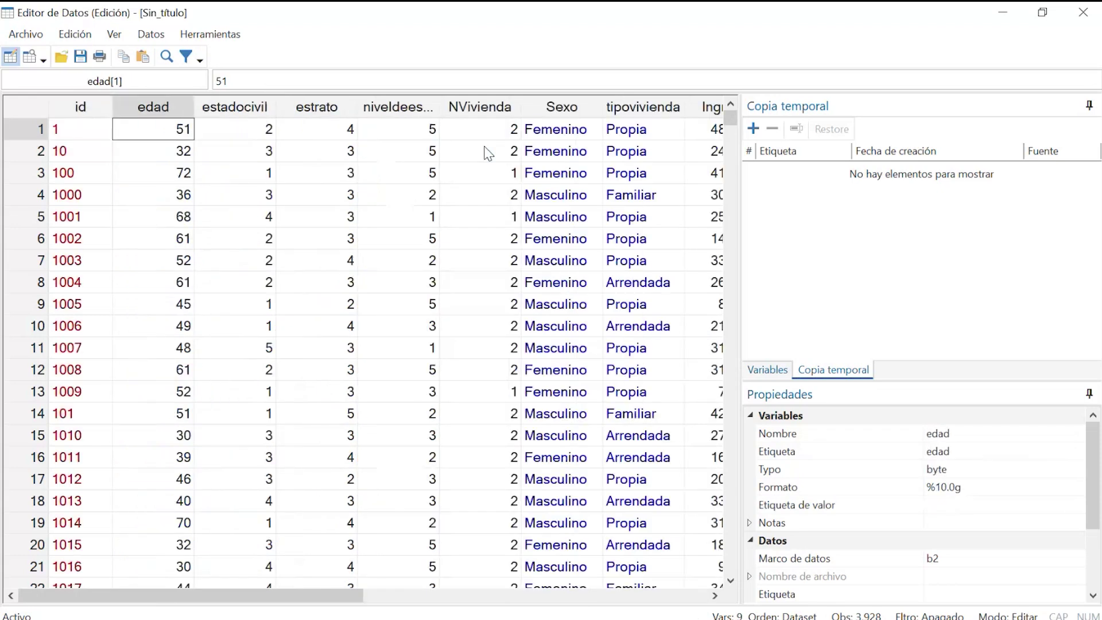
{"action": "key", "text": "Right"}
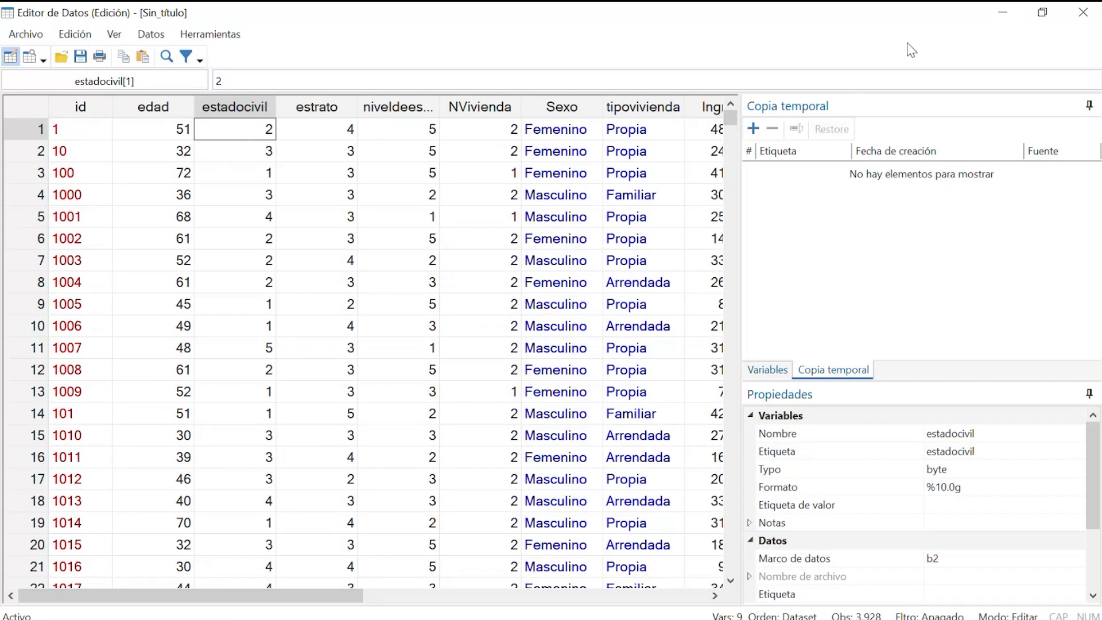
{"action": "double_click", "coordinate": [799, 12]}
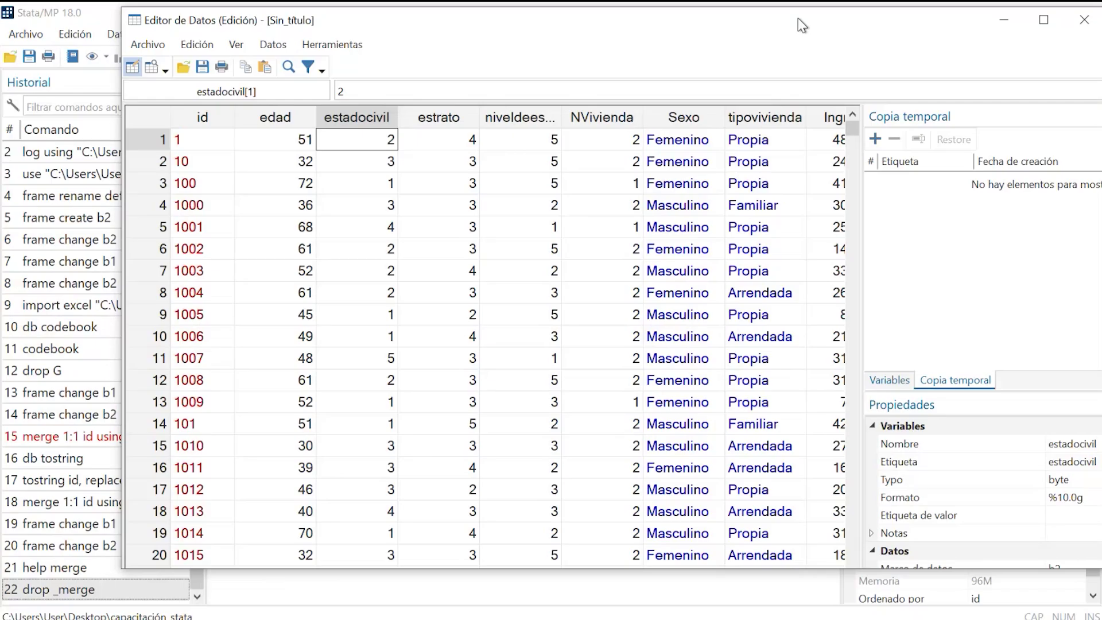
{"action": "left_click_drag", "start_coordinate": [798, 18], "coordinate": [1101, 19]}
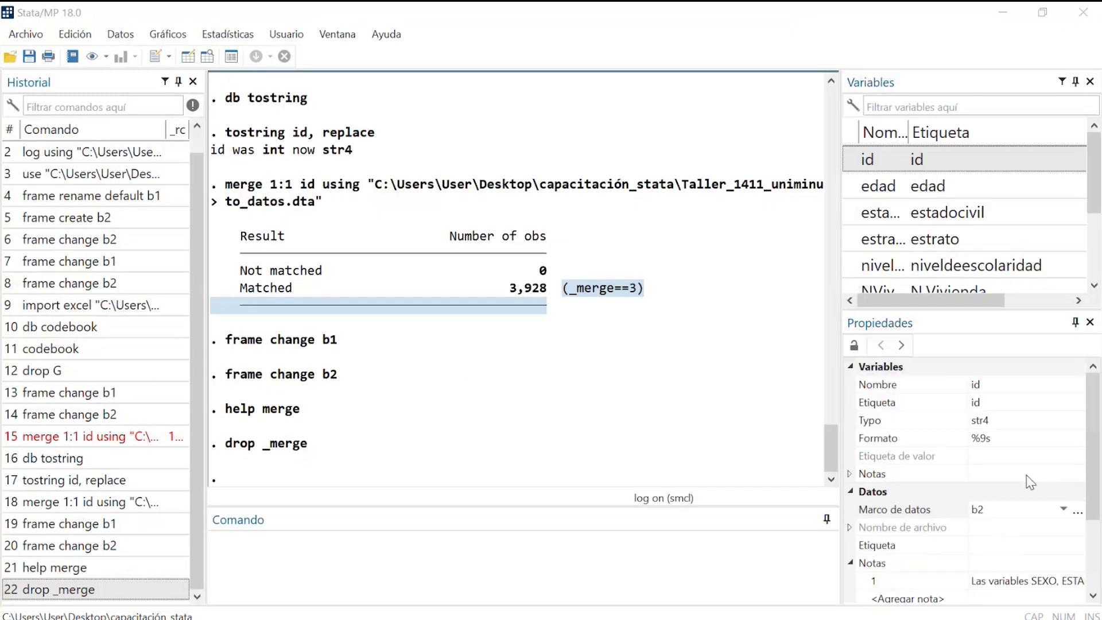
Switch to frame b1 and view the original workshop data in the Data Editor.
{"action": "left_click", "coordinate": [1063, 510]}
{"action": "left_click", "coordinate": [1017, 528]}
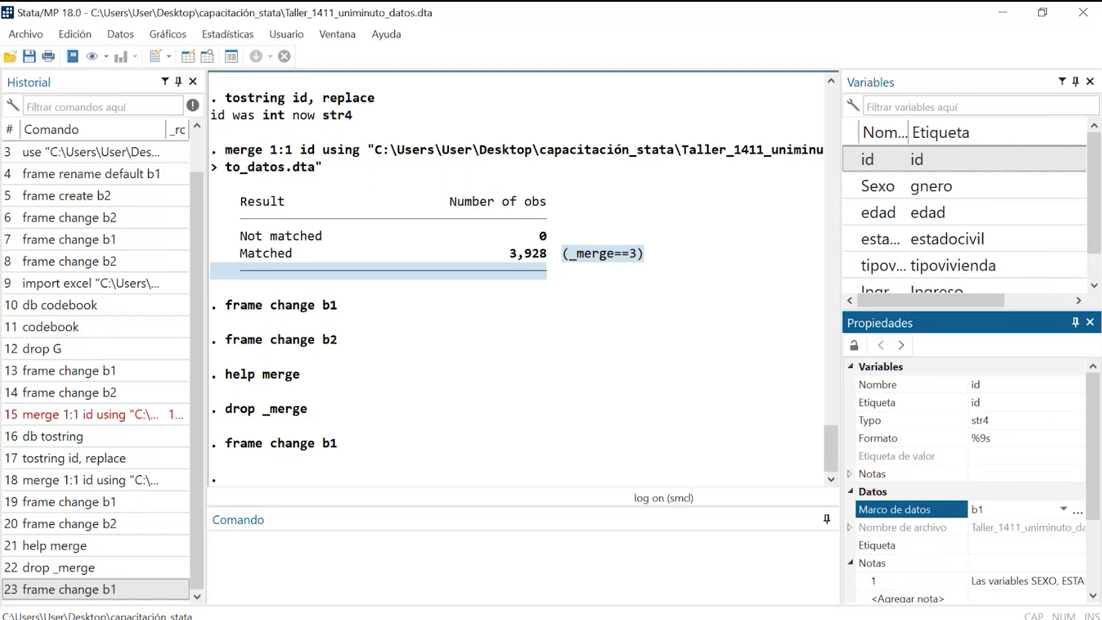
{"action": "key", "text": "ctrl+8"}
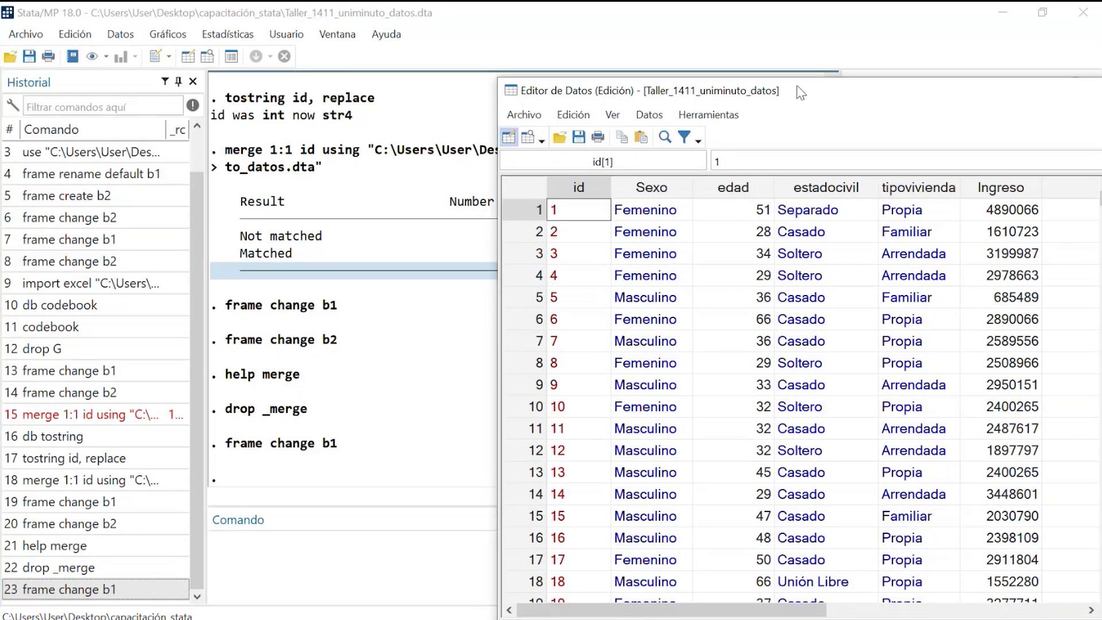
{"action": "left_click_drag", "start_coordinate": [801, 92], "coordinate": [810, 102]}
{"action": "left_click", "coordinate": [1054, 93]}
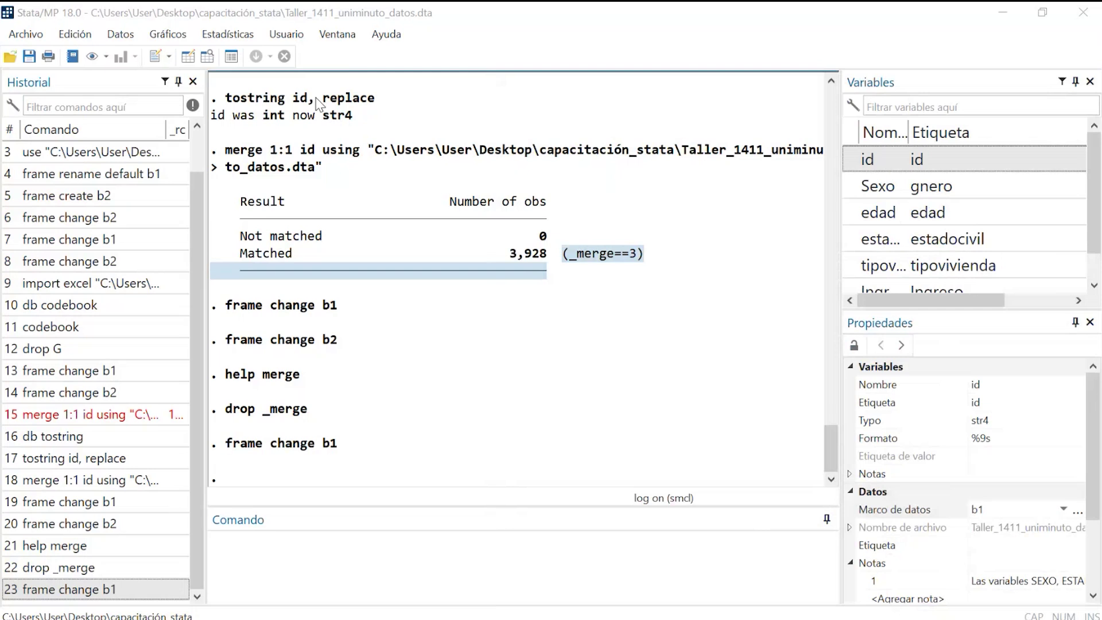
Inspect the edad and Sexo properties and the assigned value labels of frame b1 in the Variables Manager, and put the window away.
{"action": "left_click", "coordinate": [236, 56]}
{"action": "left_click", "coordinate": [232, 57]}
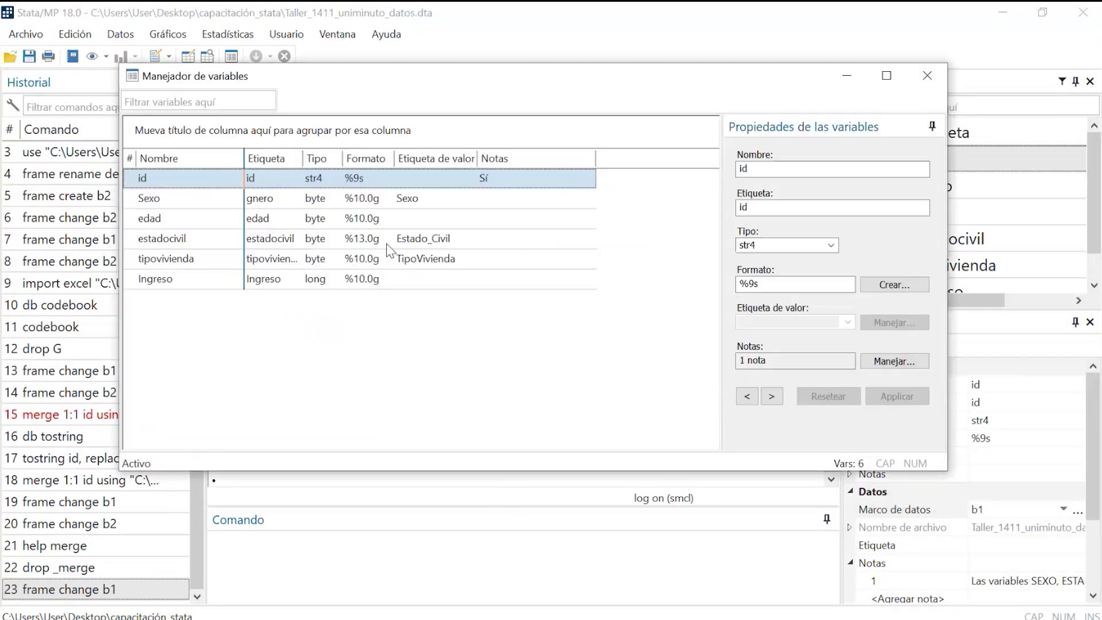
{"action": "left_click", "coordinate": [386, 213]}
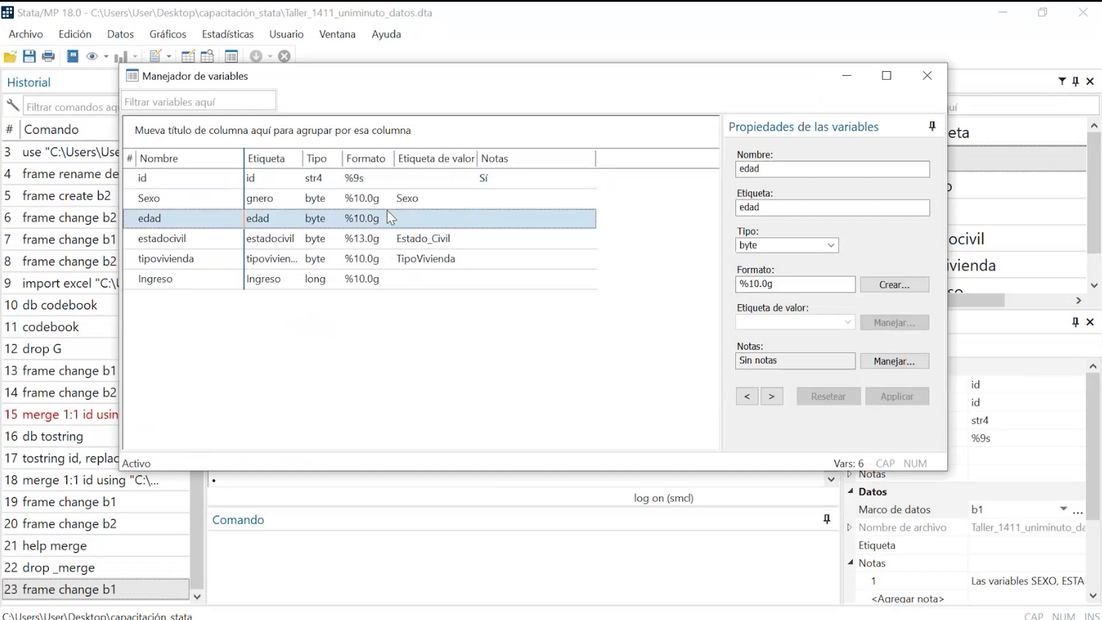
{"action": "left_click", "coordinate": [397, 204]}
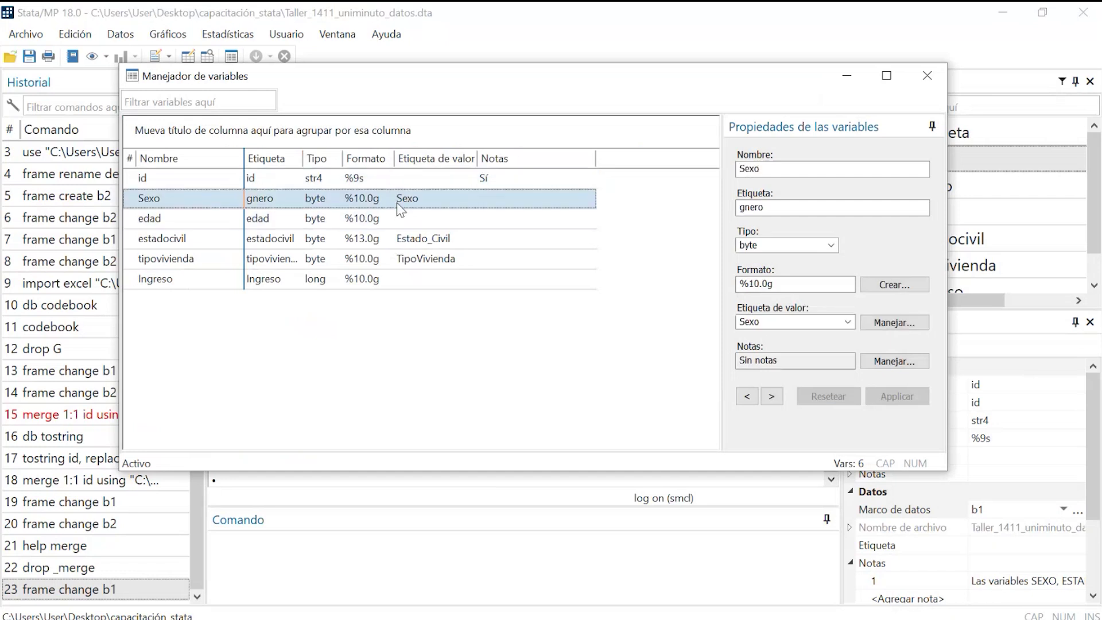
{"action": "left_click", "coordinate": [840, 321]}
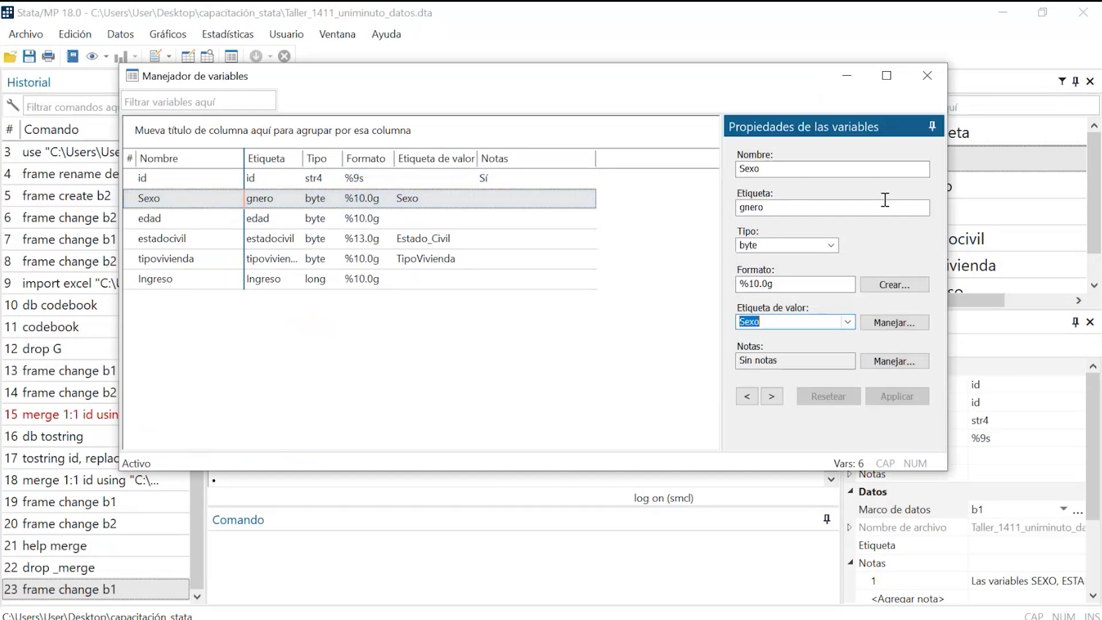
{"action": "left_click", "coordinate": [842, 79]}
Save all value labels of frame b1 as the do-file etiquetas_var_uniminuto in the capacitación_stata folder, using label save.
{"action": "left_click", "coordinate": [120, 34]}
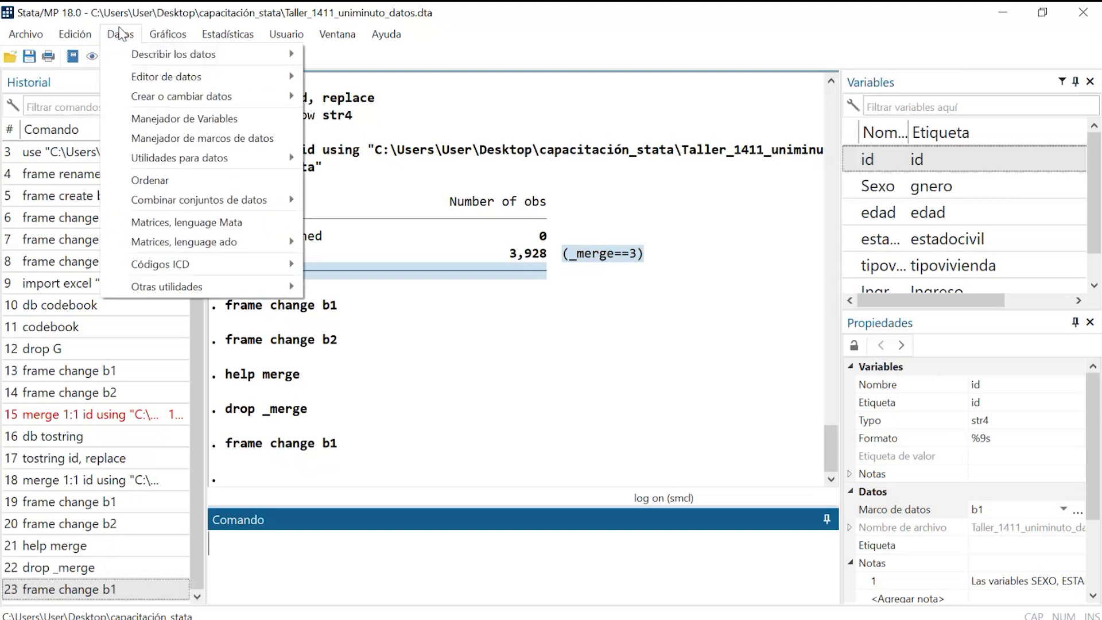
{"action": "mouse_move", "coordinate": [188, 163]}
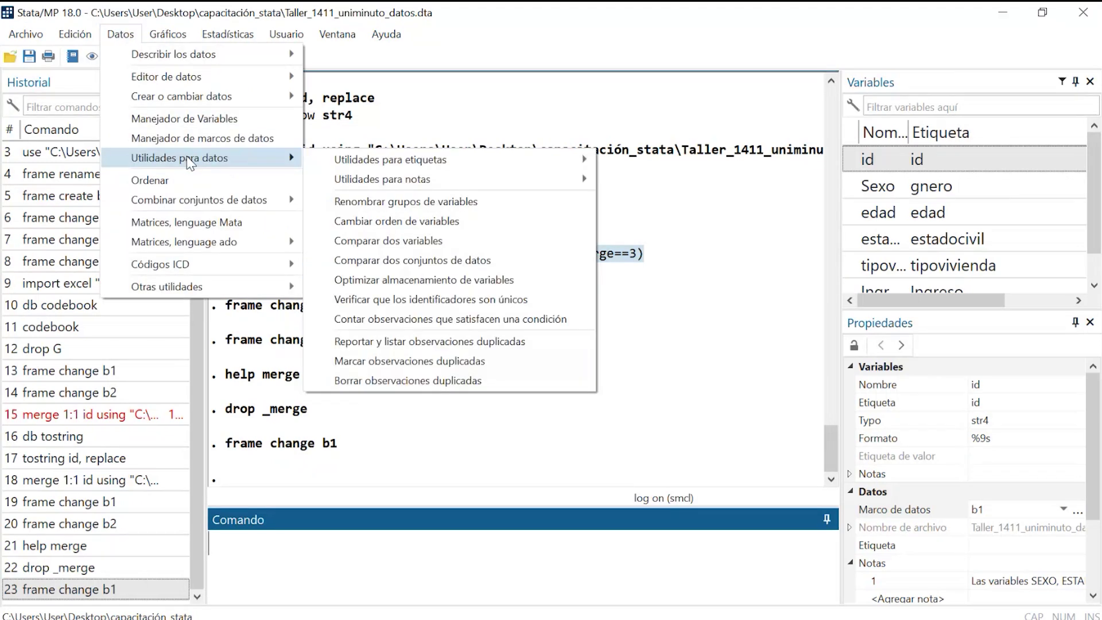
{"action": "mouse_move", "coordinate": [517, 161]}
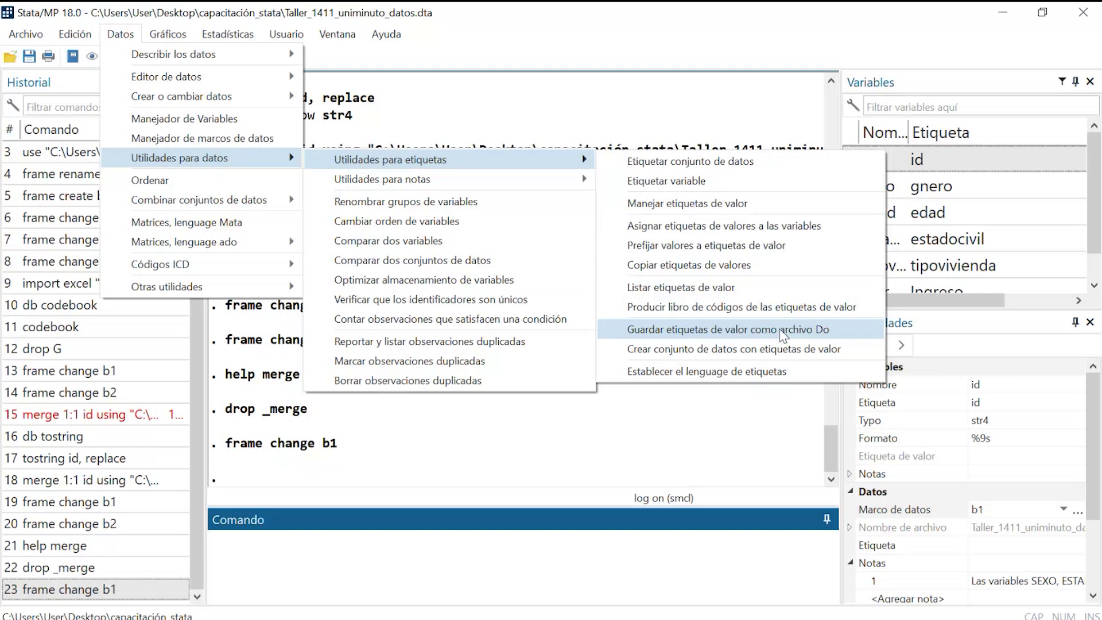
{"action": "left_click", "coordinate": [782, 332]}
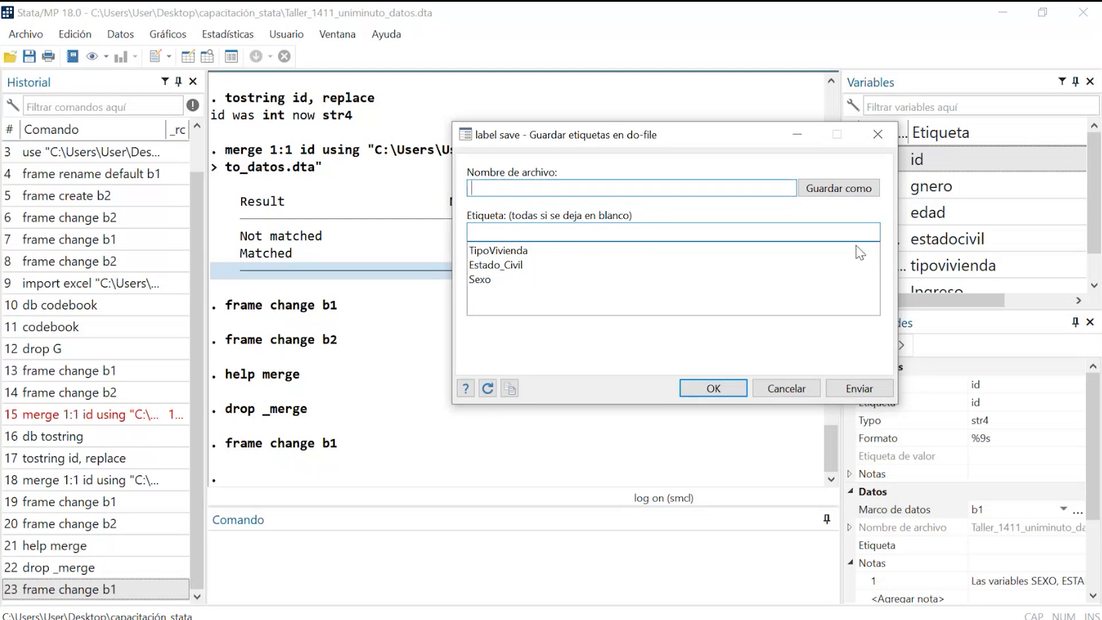
{"action": "left_click", "coordinate": [854, 191]}
{"action": "left_click", "coordinate": [839, 194]}
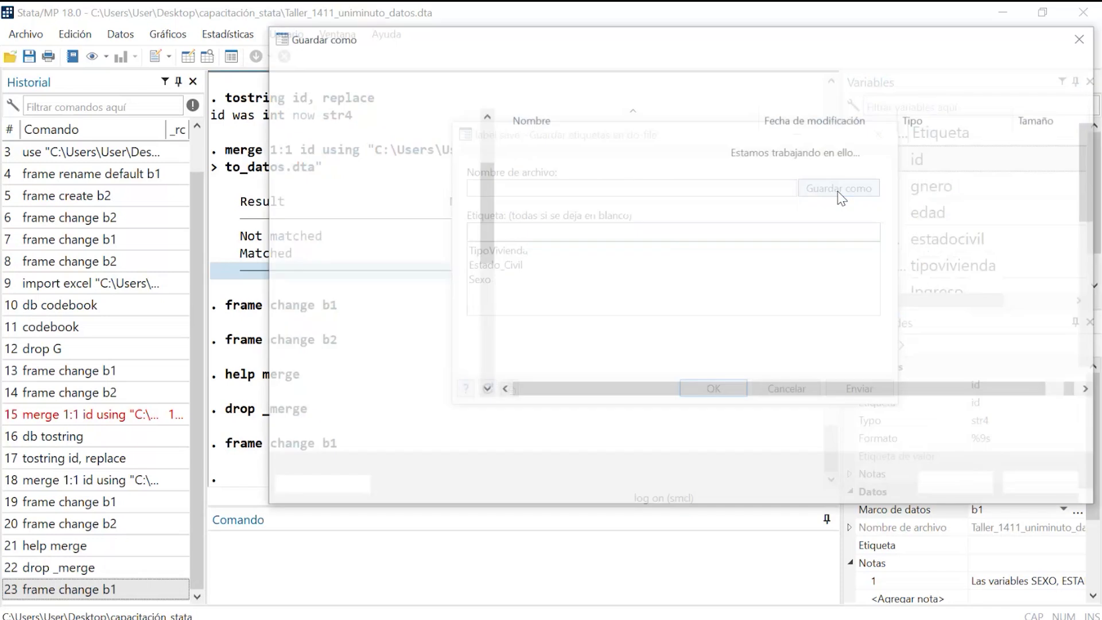
{"action": "type", "text": "etuq"}
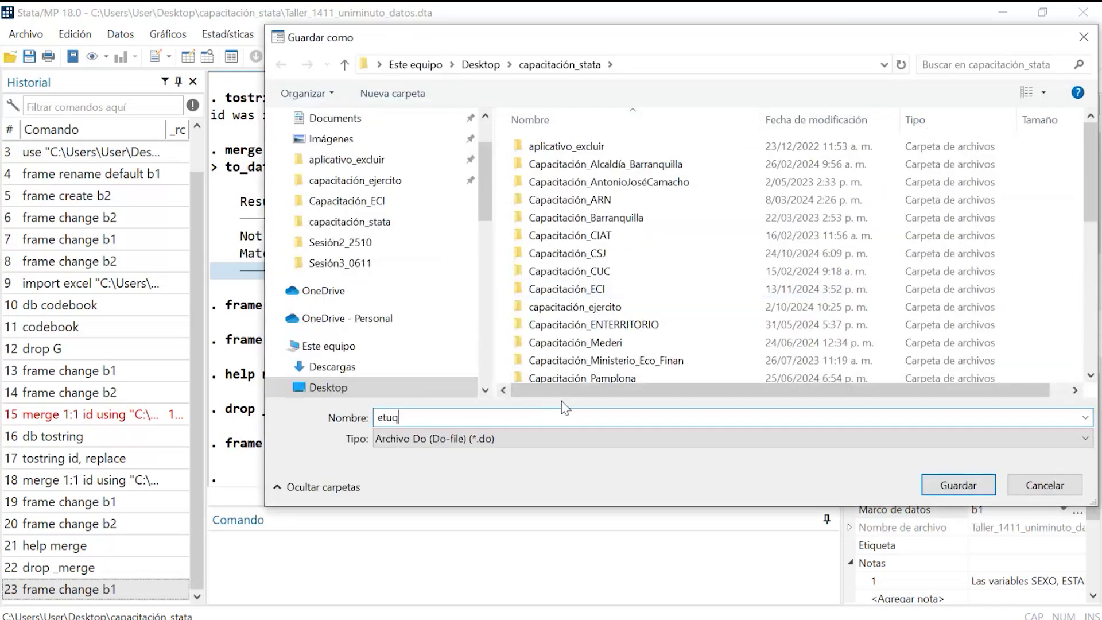
{"action": "type", "text": "iqye"}
{"action": "key", "text": "BackSpace"}
{"action": "key", "text": "BackSpace"}
{"action": "type", "text": "uetas_var_unimini"}
{"action": "key", "text": "BackSpace"}
{"action": "type", "text": "uto"}
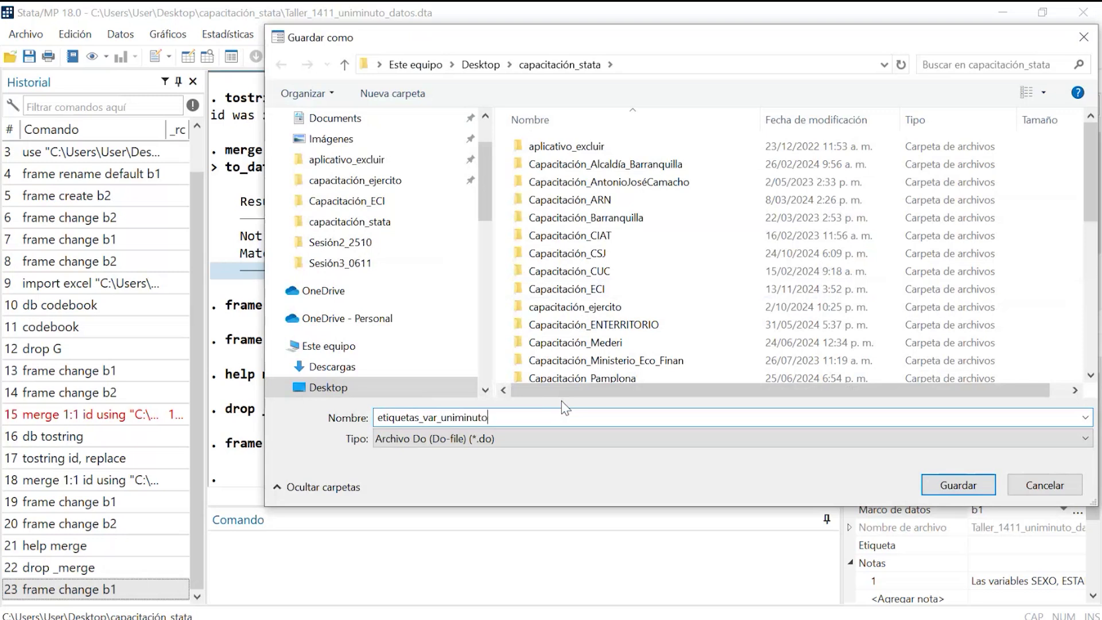
{"action": "key", "text": "Return"}
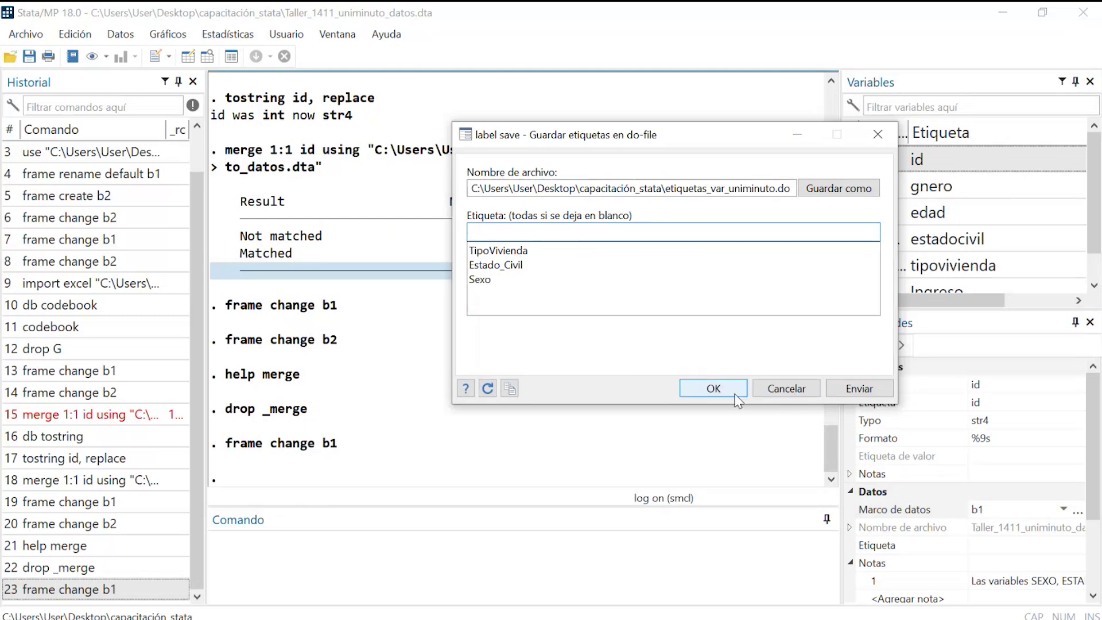
{"action": "left_click", "coordinate": [714, 389]}
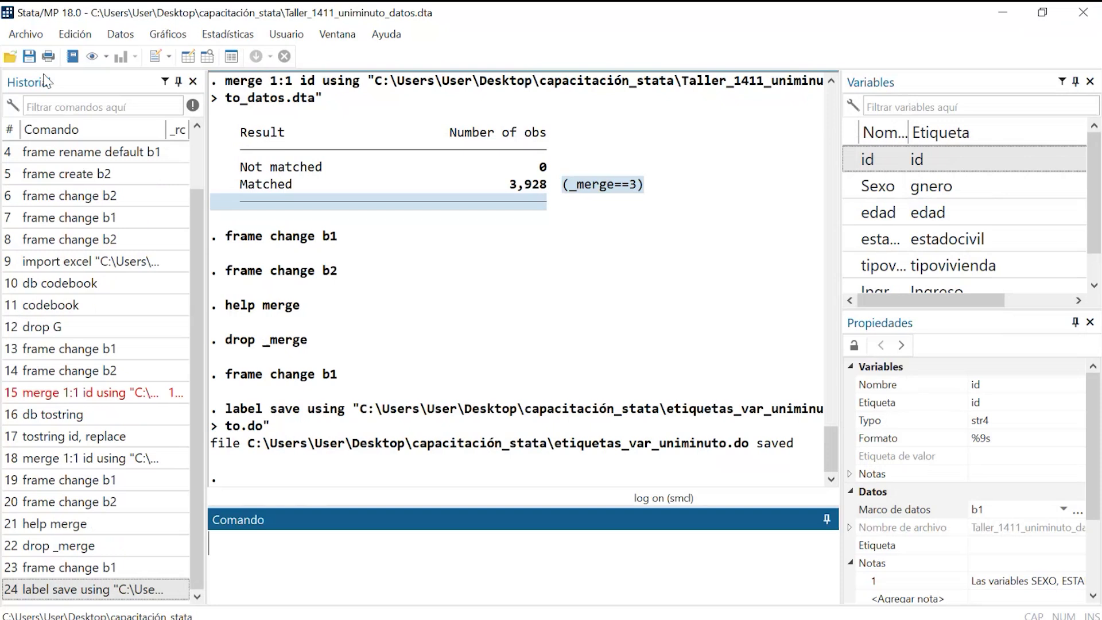
Open the do-file etiquetas_var_uniminuto from the capacitación_stata folder and move the Do-file Editor fully into view.
{"action": "left_click", "coordinate": [26, 34]}
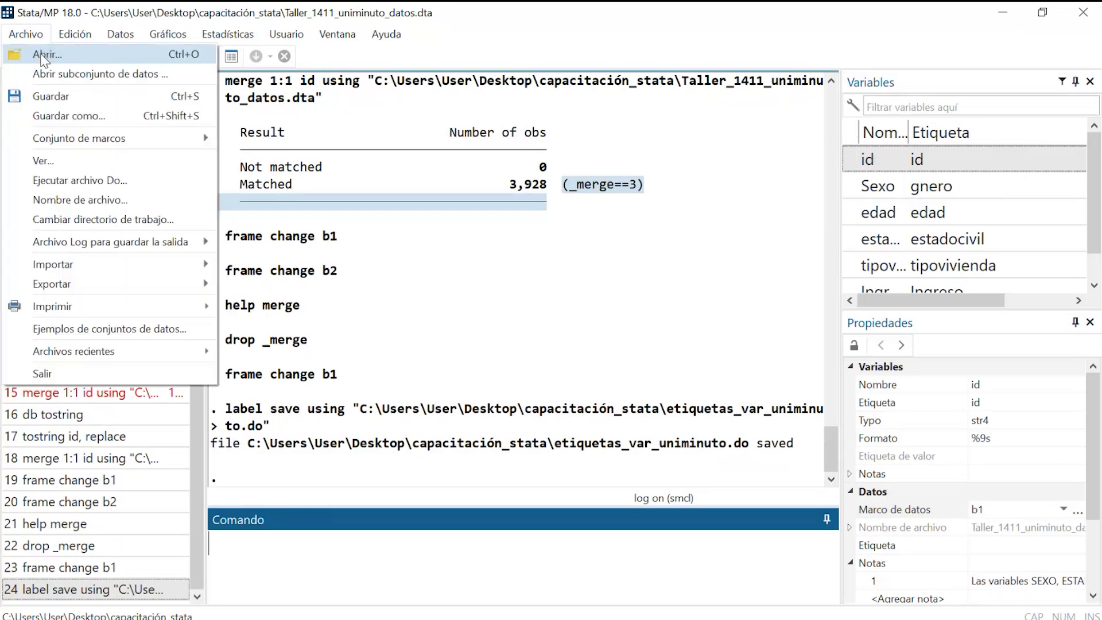
{"action": "left_click", "coordinate": [43, 56]}
{"action": "scroll", "coordinate": [603, 405], "scroll_direction": "down", "scroll_amount": 10}
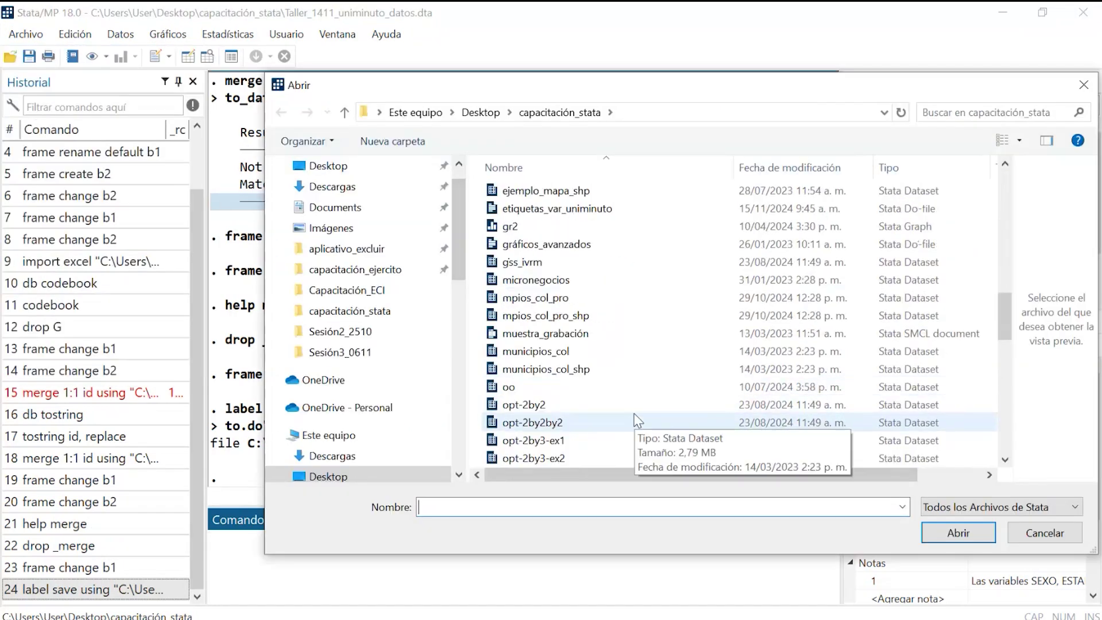
{"action": "double_click", "coordinate": [602, 208]}
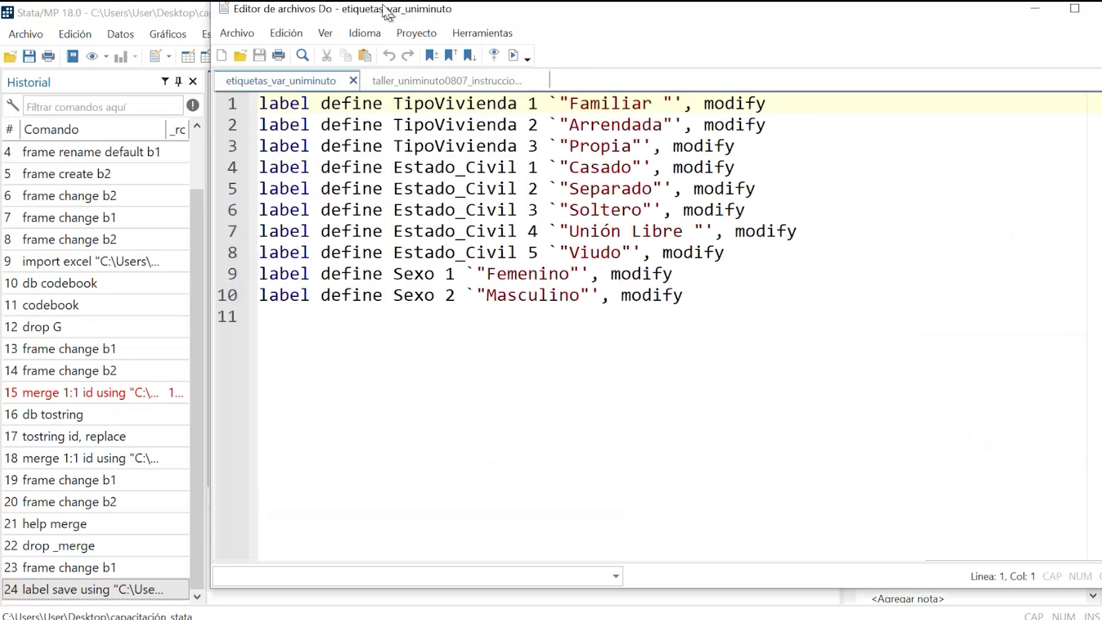
{"action": "left_click_drag", "start_coordinate": [286, 33], "coordinate": [266, 42]}
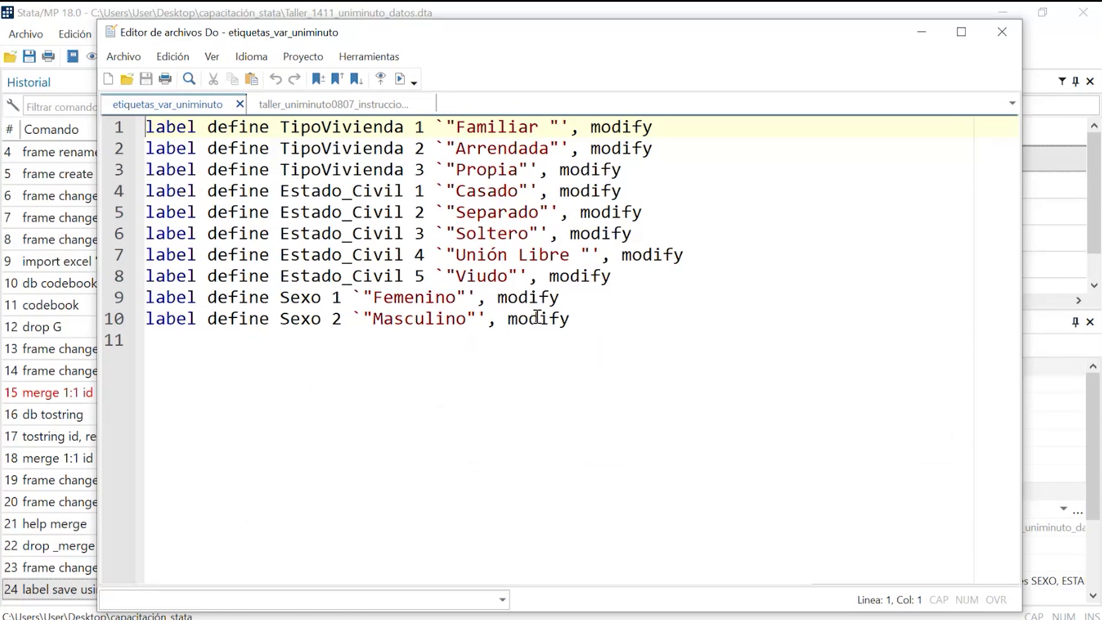
Run all the label define commands of the etiquetas_var_uniminuto do-file and minimize the Do-file Editor.
{"action": "left_click", "coordinate": [597, 334]}
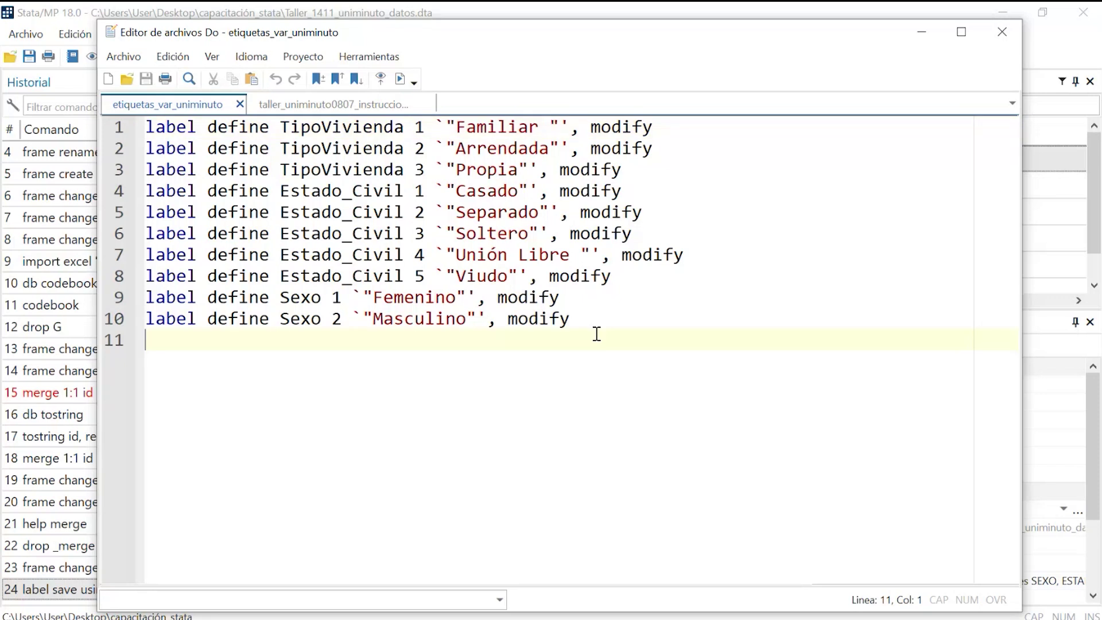
{"action": "key", "text": "ctrl+a"}
{"action": "left_click", "coordinate": [400, 81]}
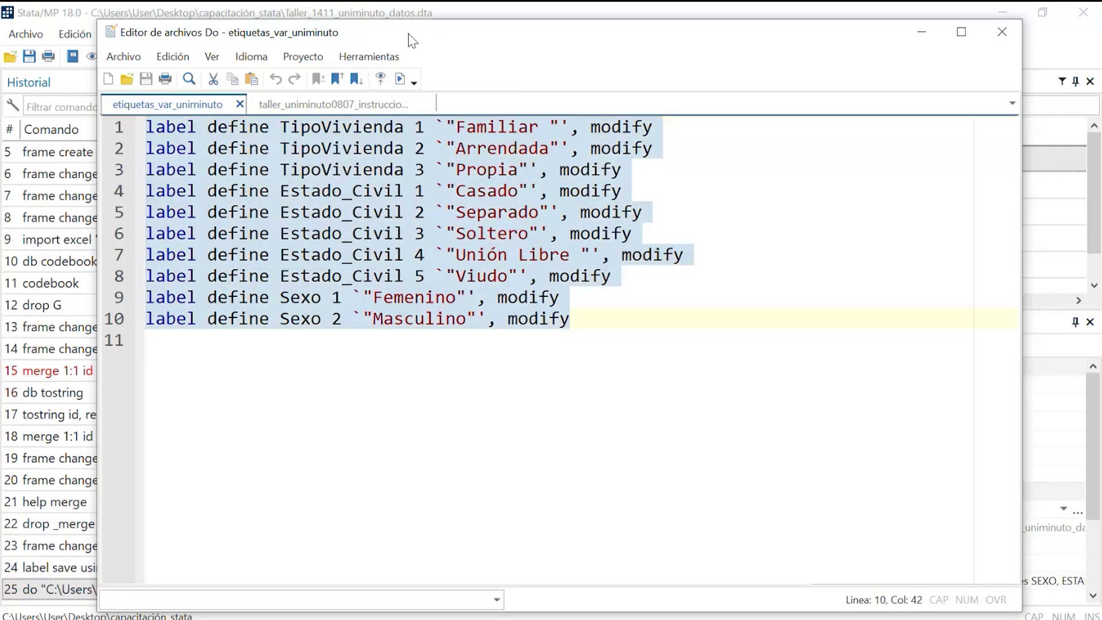
{"action": "left_click_drag", "start_coordinate": [408, 35], "coordinate": [310, 1]}
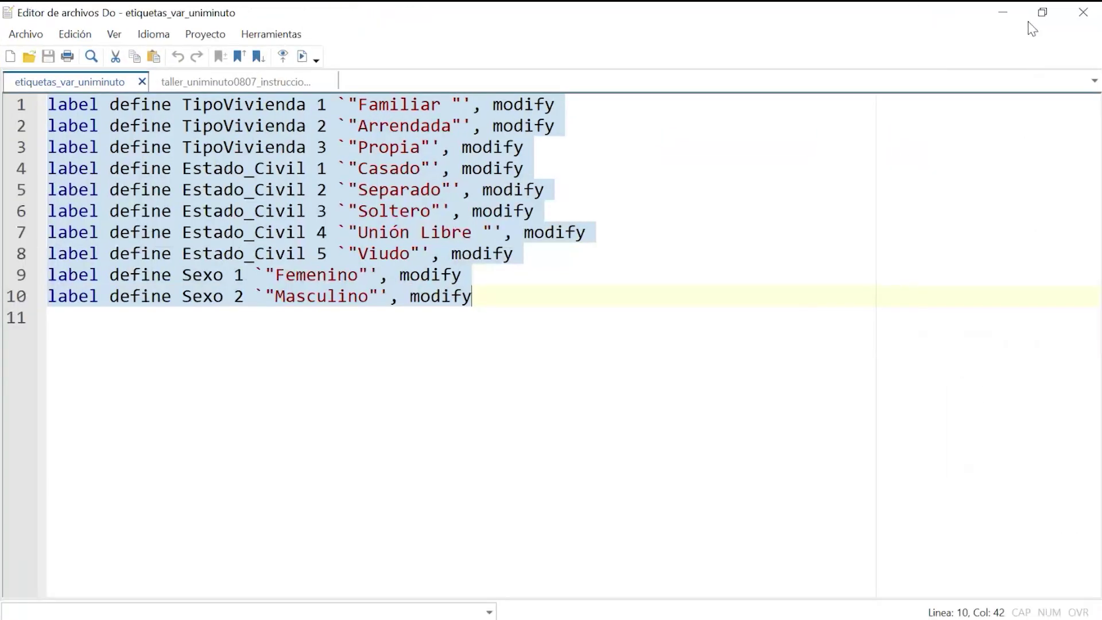
{"action": "left_click", "coordinate": [1003, 12]}
Switch to frame b2 and assign the Estado_Civil value label to the estadocivil variable in the Variables Manager.
{"action": "left_click", "coordinate": [1010, 510]}
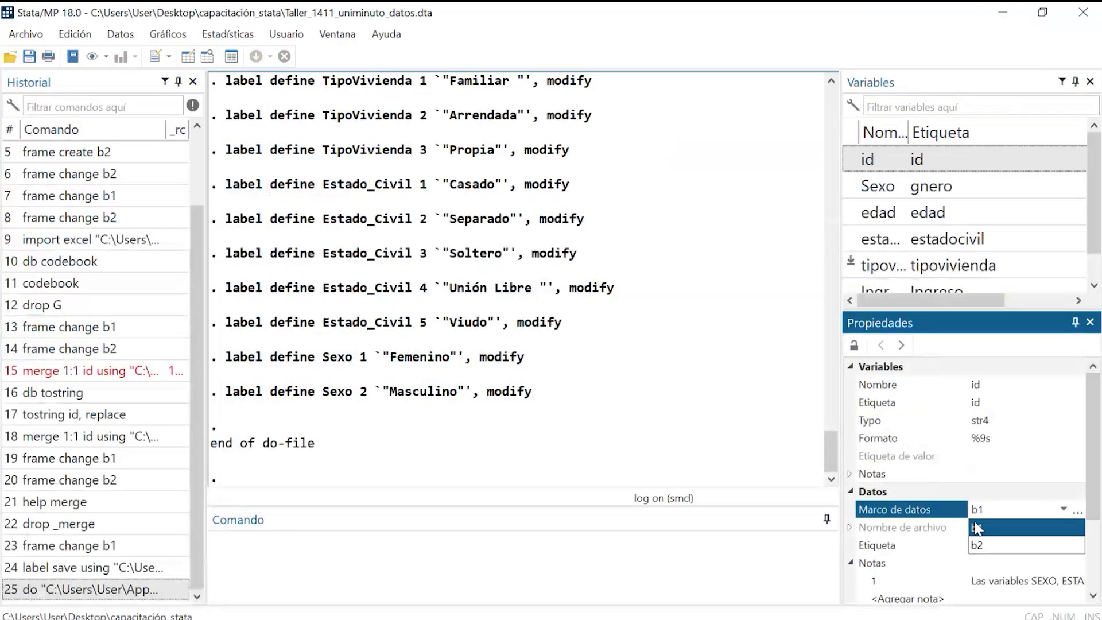
{"action": "left_click", "coordinate": [980, 546]}
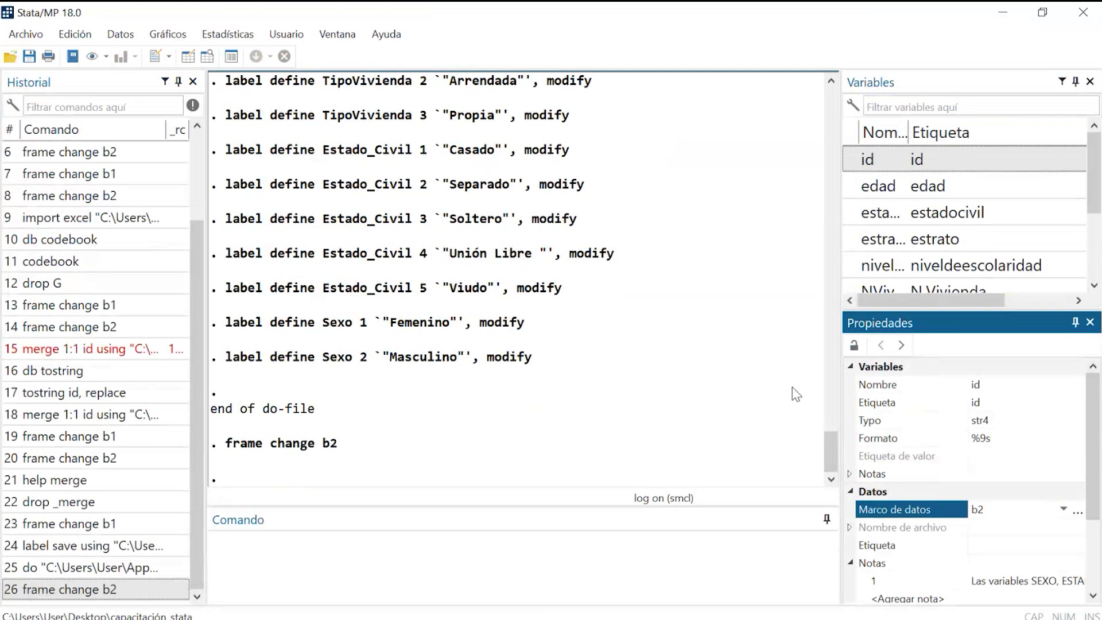
{"action": "left_click", "coordinate": [233, 56]}
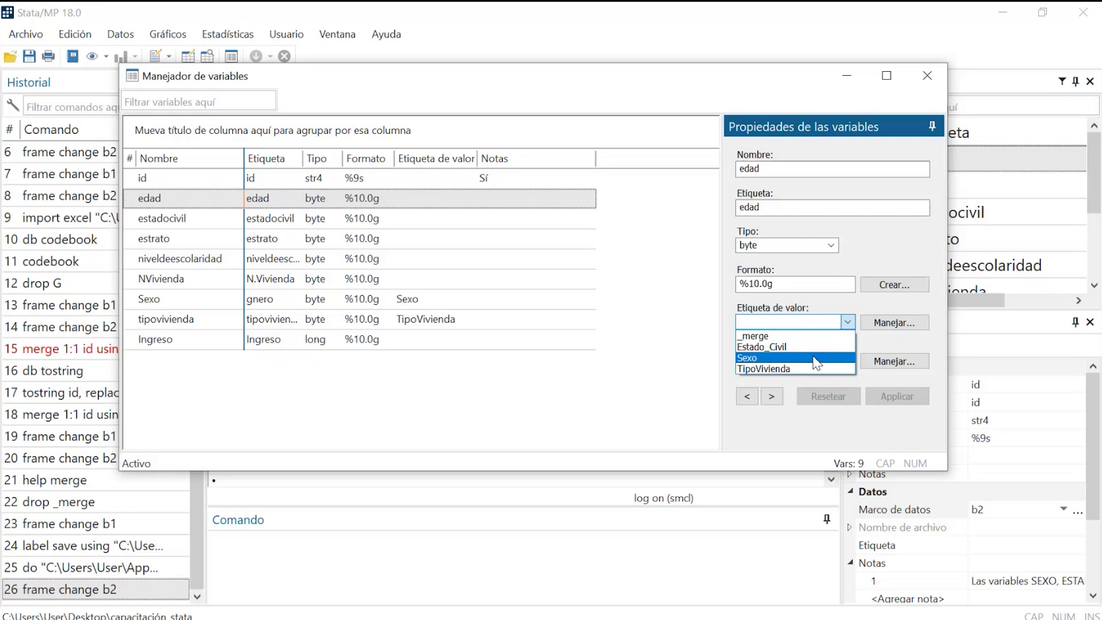
{"action": "left_click", "coordinate": [402, 218]}
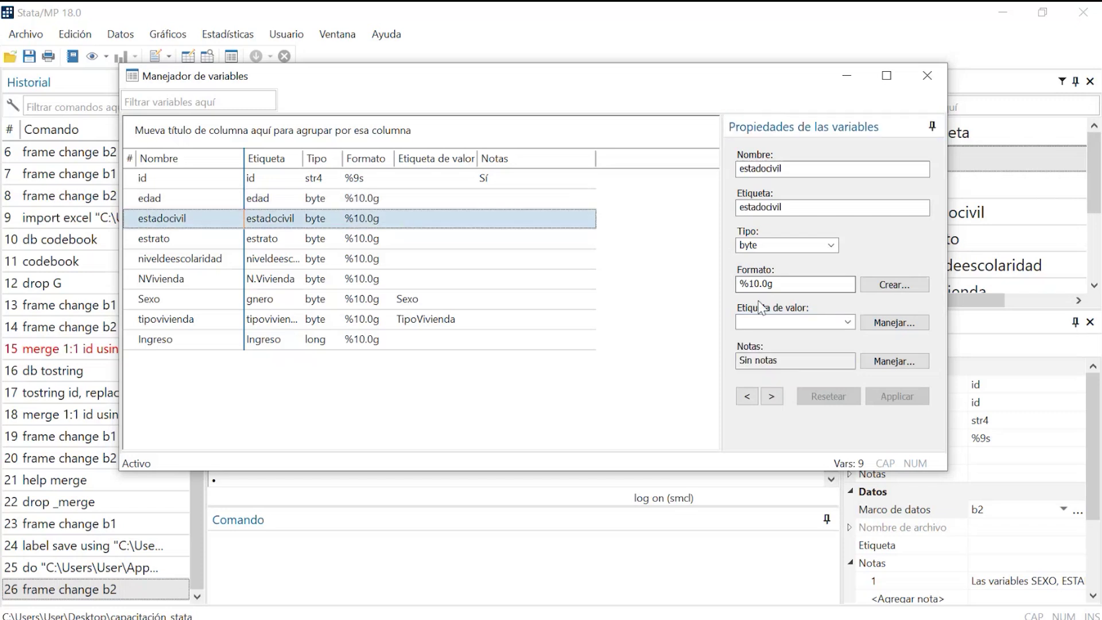
{"action": "left_click", "coordinate": [804, 322]}
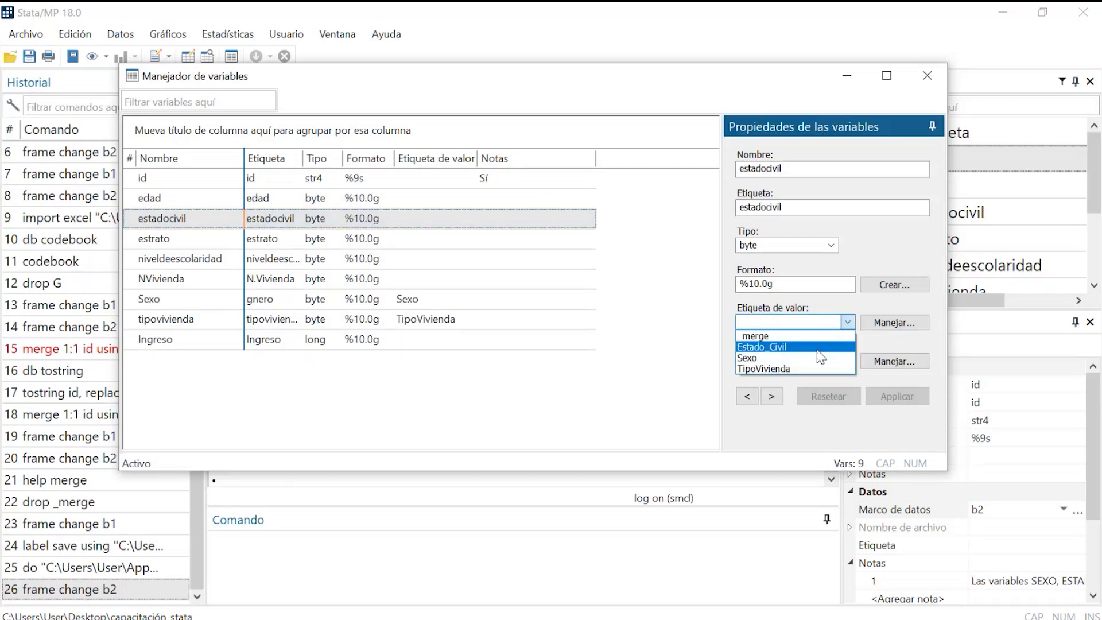
{"action": "left_click", "coordinate": [818, 348]}
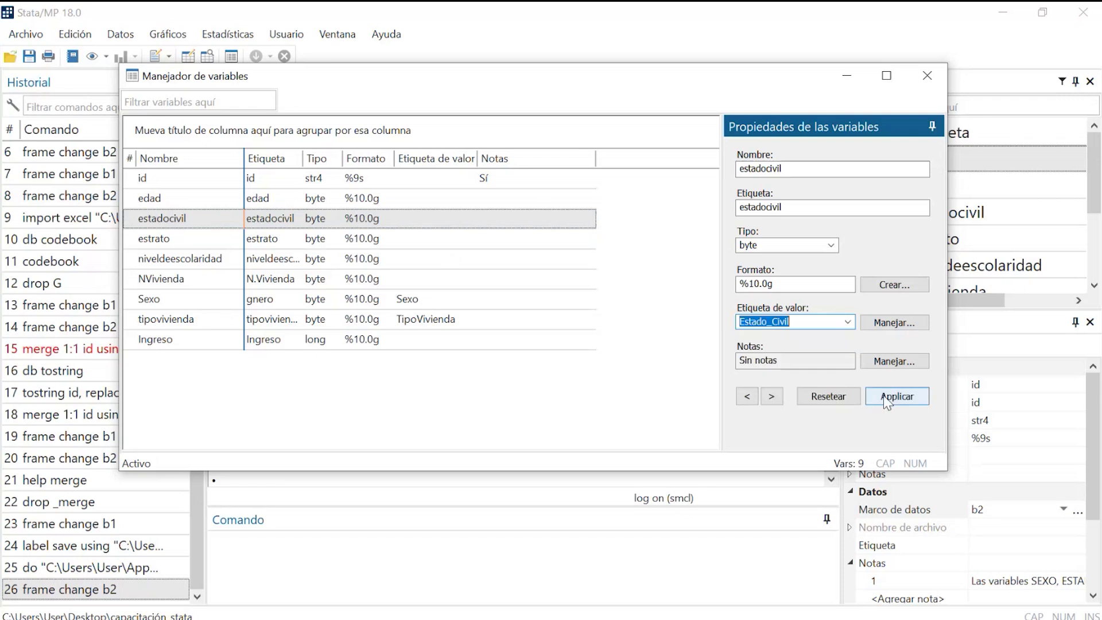
{"action": "left_click", "coordinate": [888, 399]}
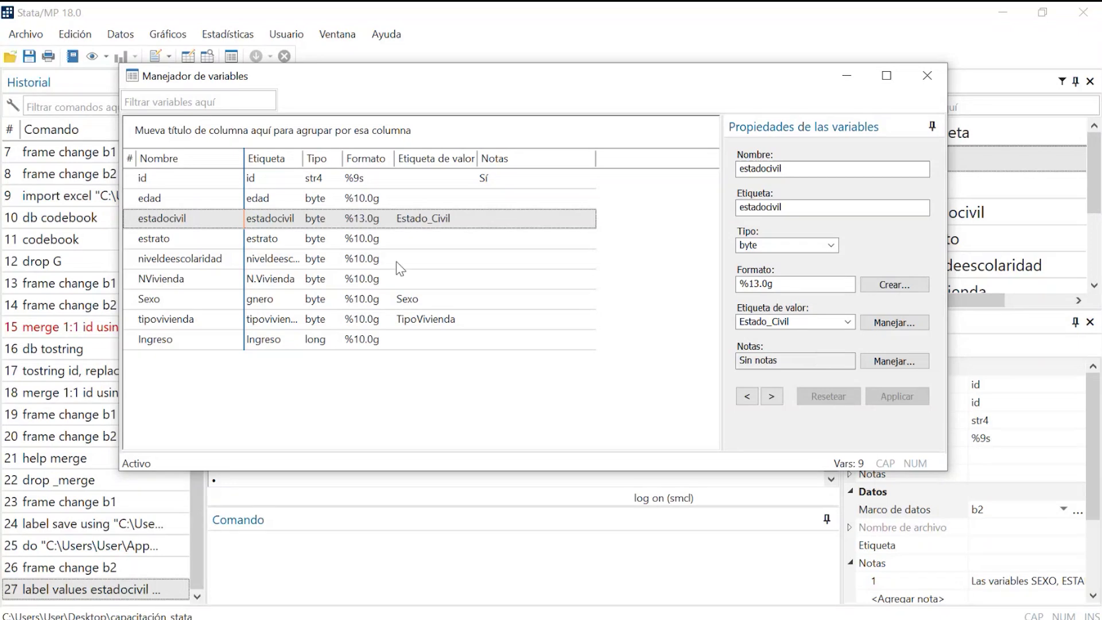
Check the value labels of tipovivienda and Sexo and the list of available labels, and minimize the Variables Manager.
{"action": "left_click", "coordinate": [458, 317]}
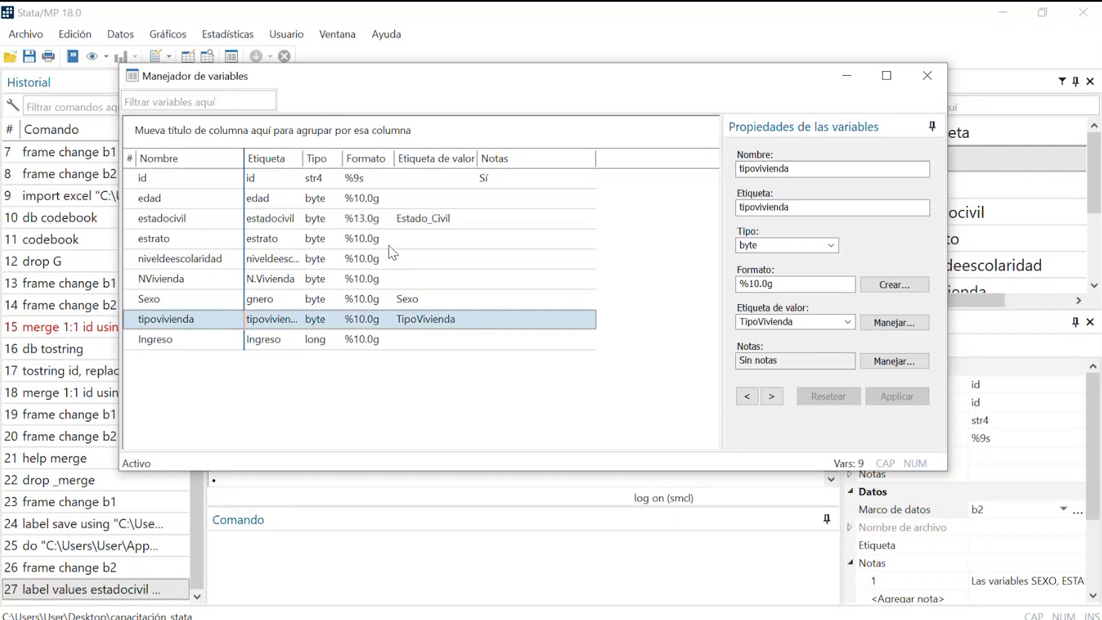
{"action": "left_click", "coordinate": [427, 306]}
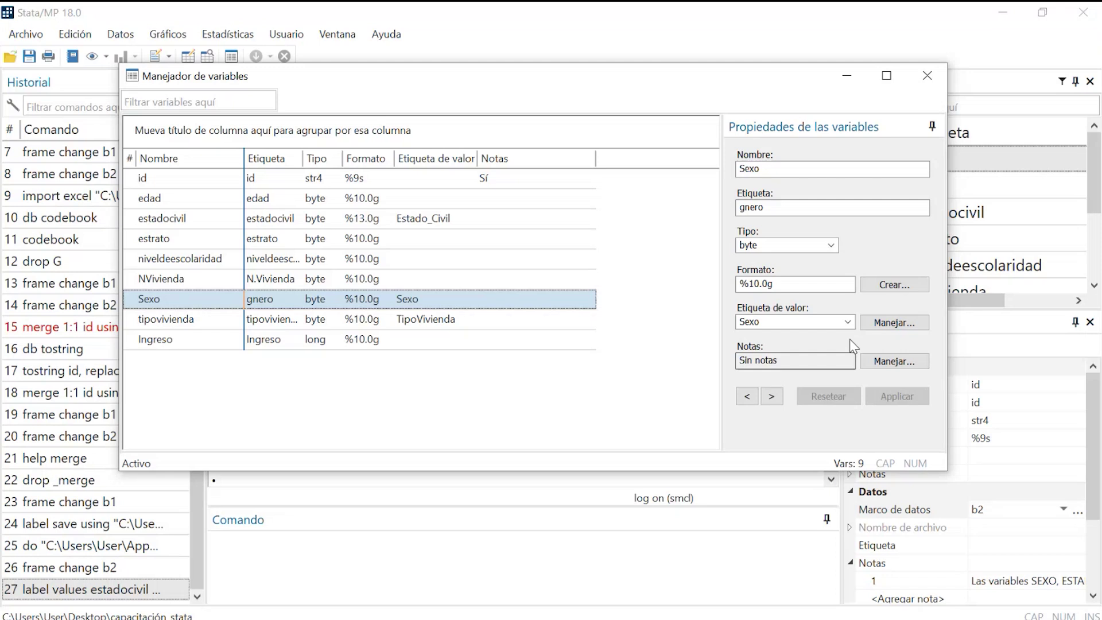
{"action": "left_click", "coordinate": [848, 322]}
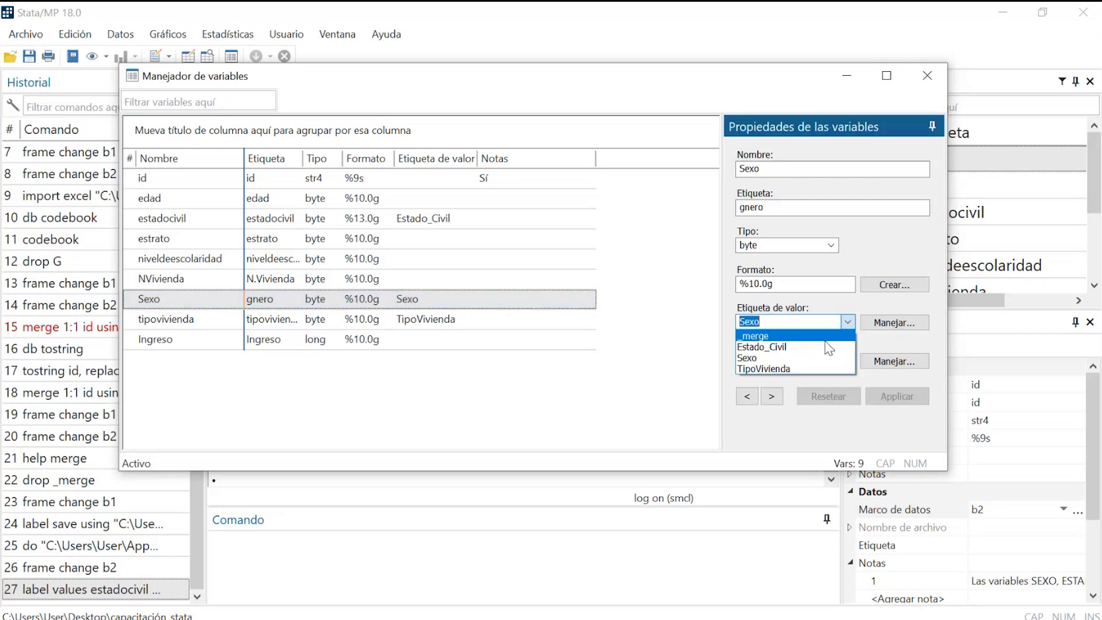
{"action": "left_click", "coordinate": [847, 76]}
{"action": "left_click", "coordinate": [847, 76]}
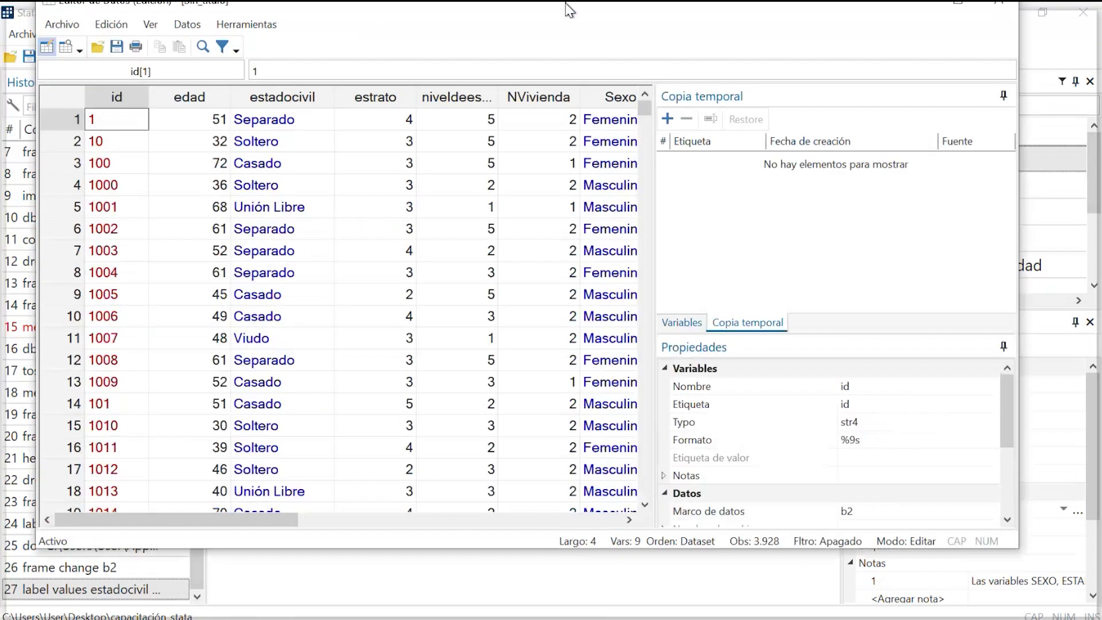
Examine the labelled b2 data in the Data Editor, highlighting estadocivil, niveldeescolaridad and NVivienda, and widen the grid to show Ingreso.
{"action": "left_click_drag", "start_coordinate": [569, 9], "coordinate": [574, 2]}
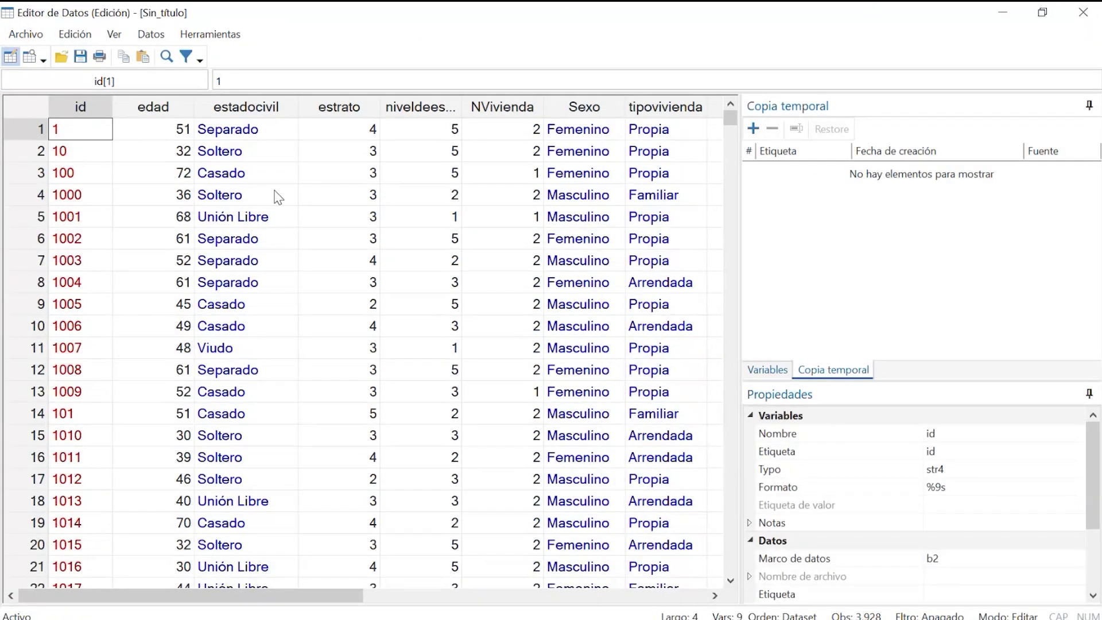
{"action": "left_click", "coordinate": [268, 108]}
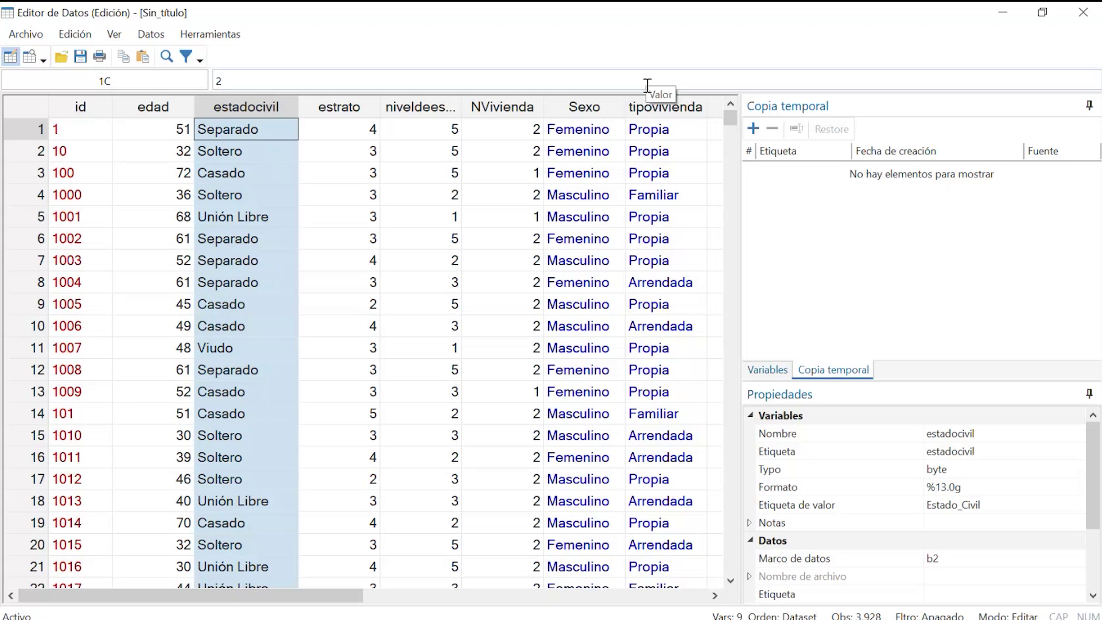
{"action": "left_click", "coordinate": [485, 106]}
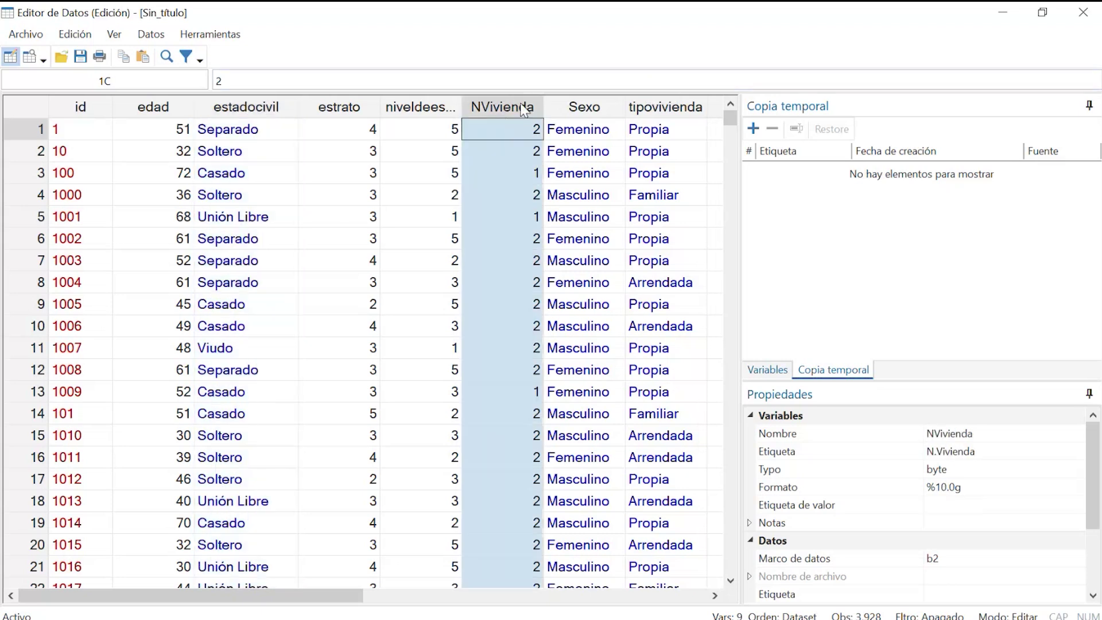
{"action": "left_click", "coordinate": [416, 109]}
{"action": "left_click", "coordinate": [483, 107]}
{"action": "left_click_drag", "start_coordinate": [740, 194], "coordinate": [815, 194]}
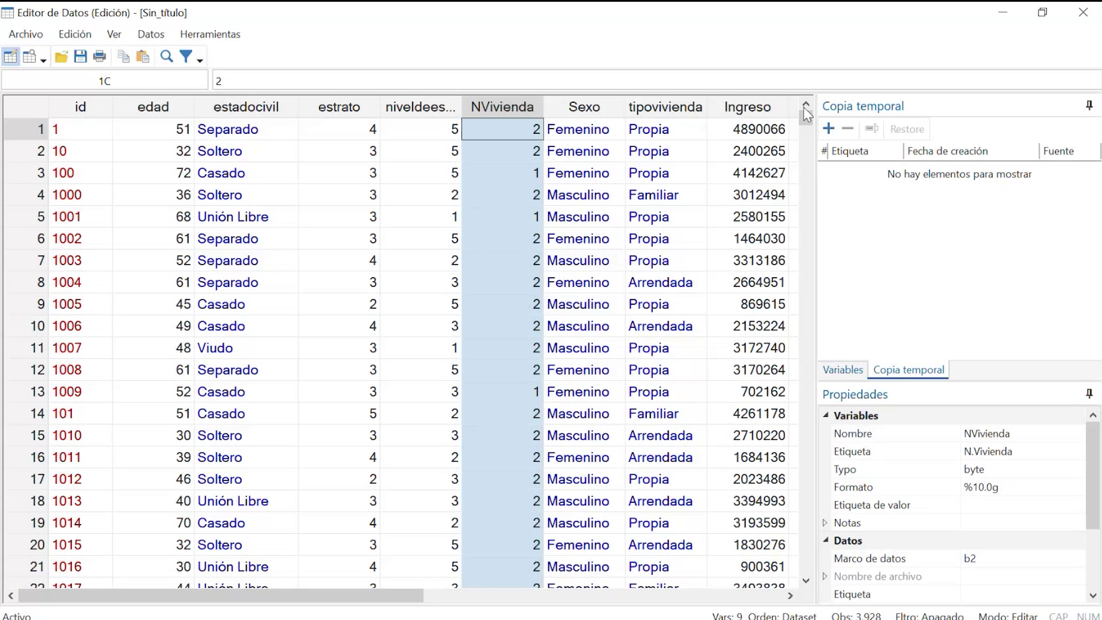
Move the Data Editor window aside and return to the main Stata window.
{"action": "left_click_drag", "start_coordinate": [804, 13], "coordinate": [1101, 124]}
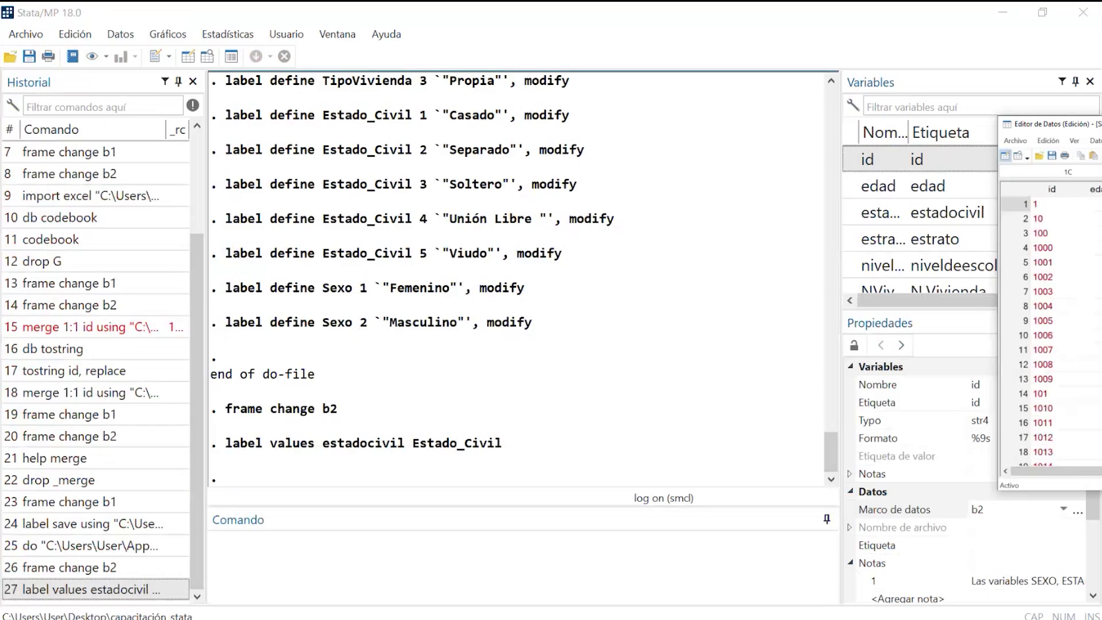
{"action": "left_click", "coordinate": [376, 339]}
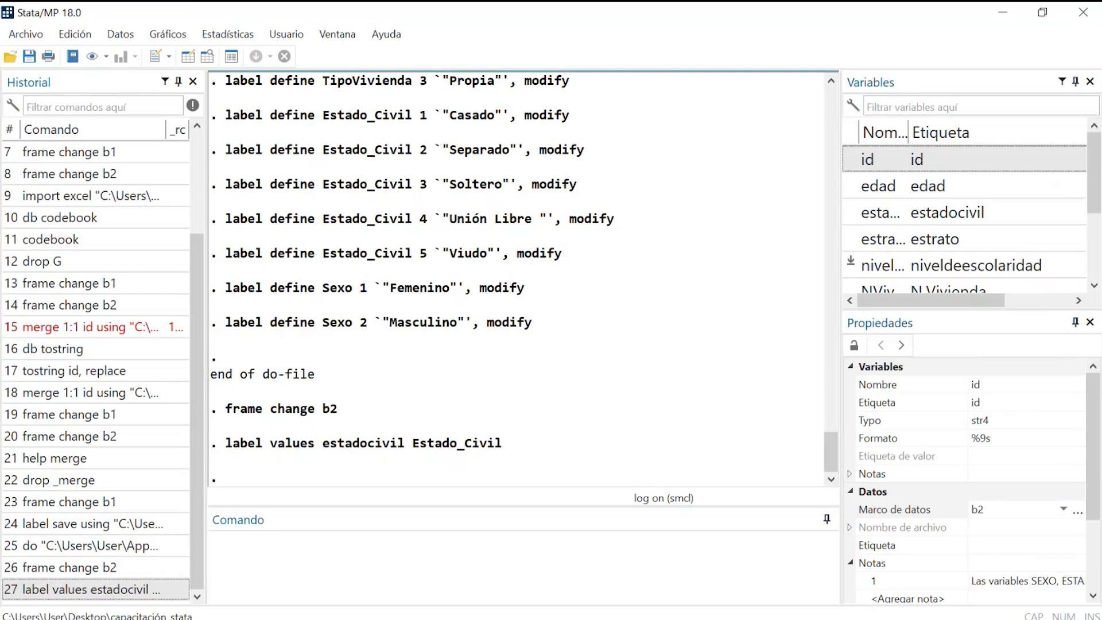
{"action": "left_click", "coordinate": [128, 37]}
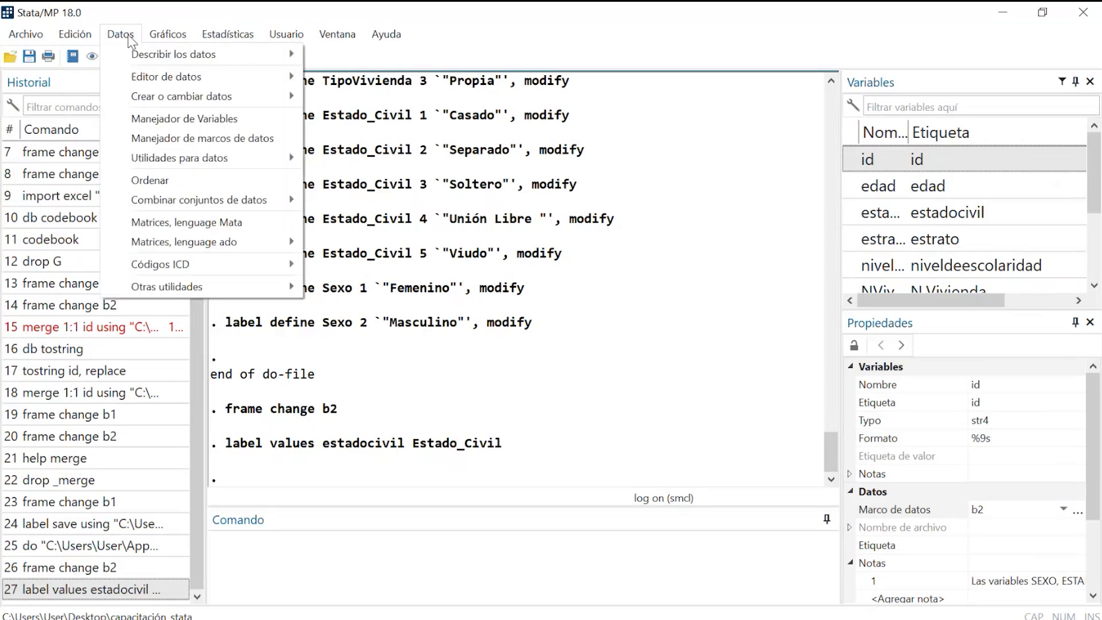
{"action": "left_click", "coordinate": [128, 37]}
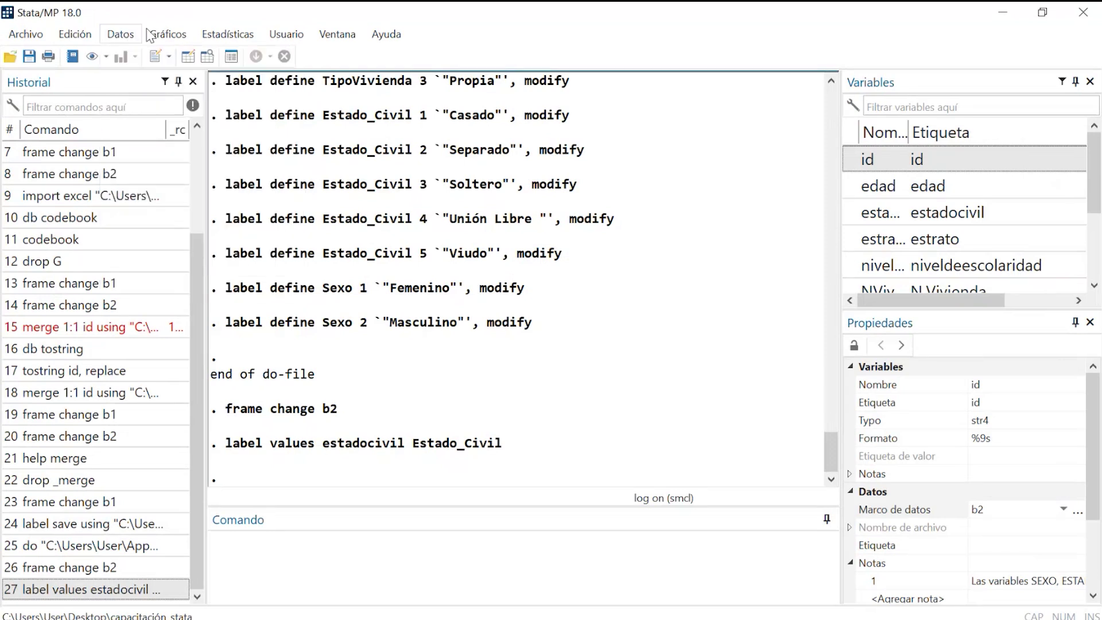
{"action": "left_click", "coordinate": [153, 34]}
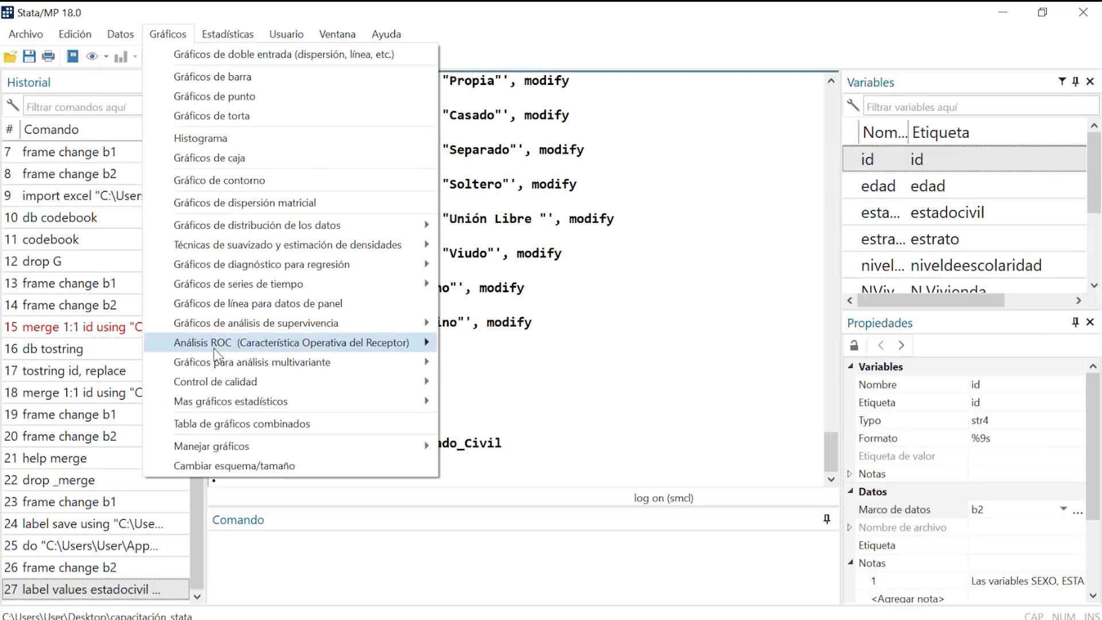
{"action": "left_click", "coordinate": [338, 34]}
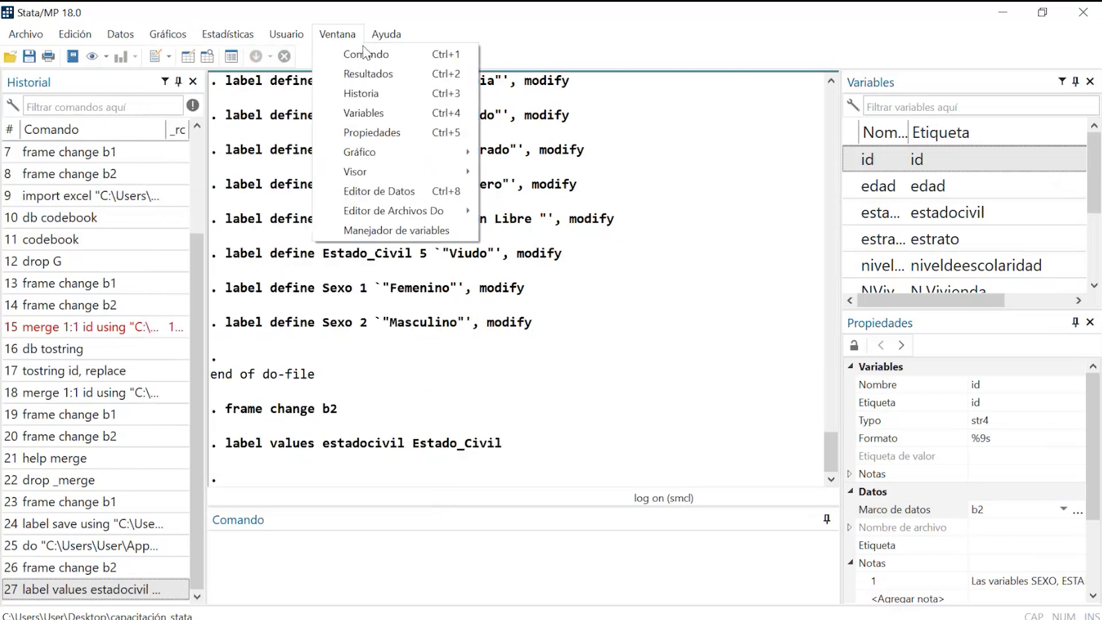
{"action": "mouse_move", "coordinate": [135, 34]}
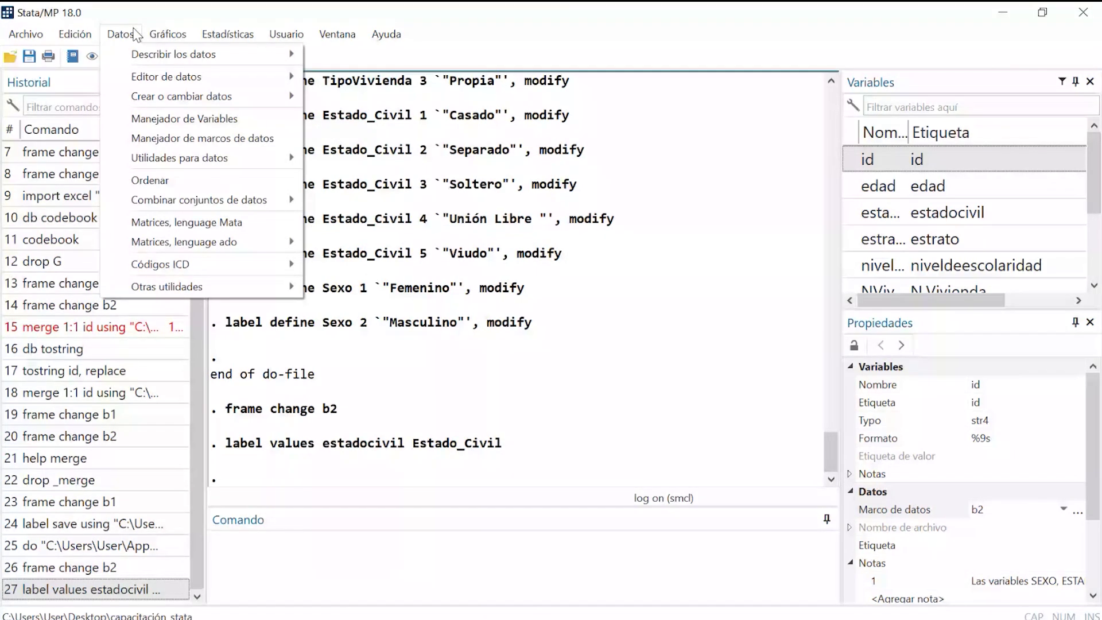
{"action": "mouse_move", "coordinate": [276, 54]}
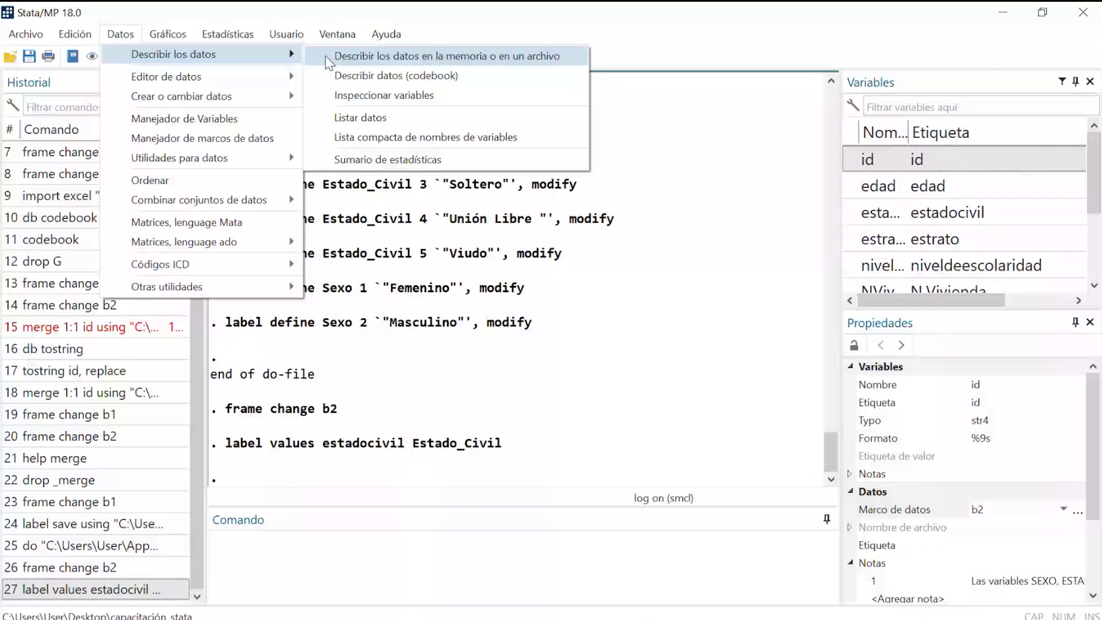
{"action": "left_click", "coordinate": [480, 160]}
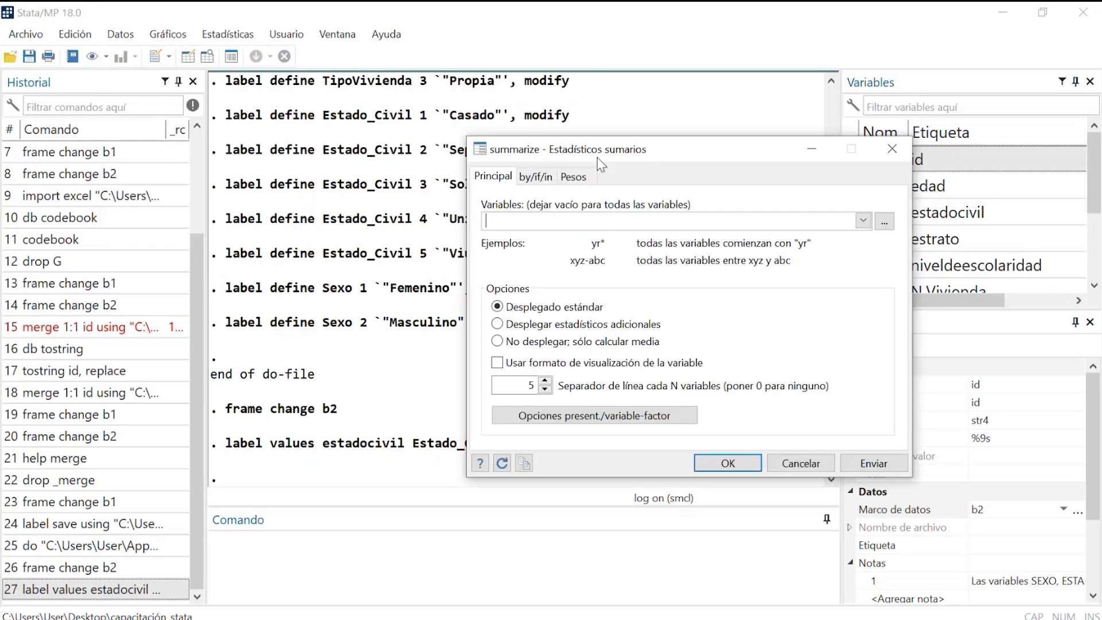
{"action": "left_click_drag", "start_coordinate": [597, 157], "coordinate": [397, 131]}
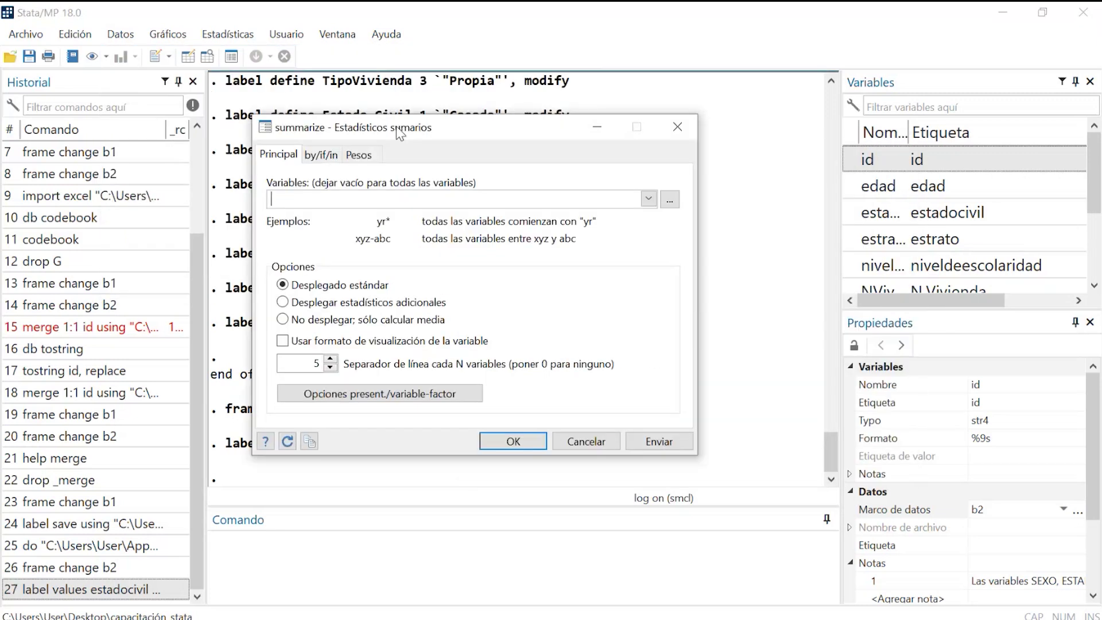
{"action": "left_click", "coordinate": [670, 132]}
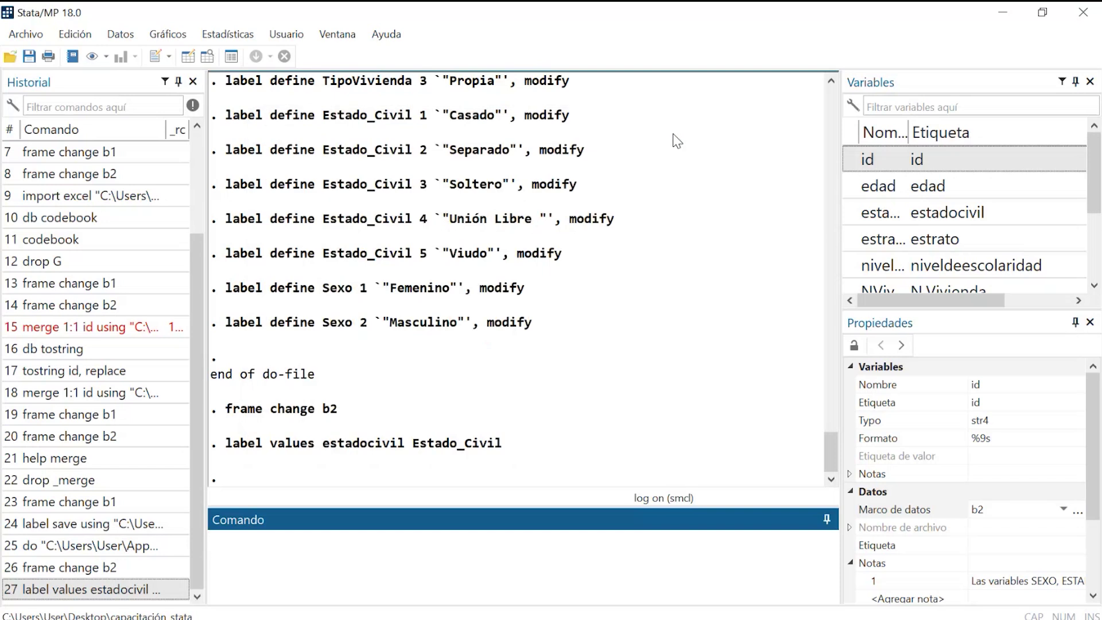
Run summarize on edad with the standard display and move the dialog away from the results table.
{"action": "left_click", "coordinate": [256, 46]}
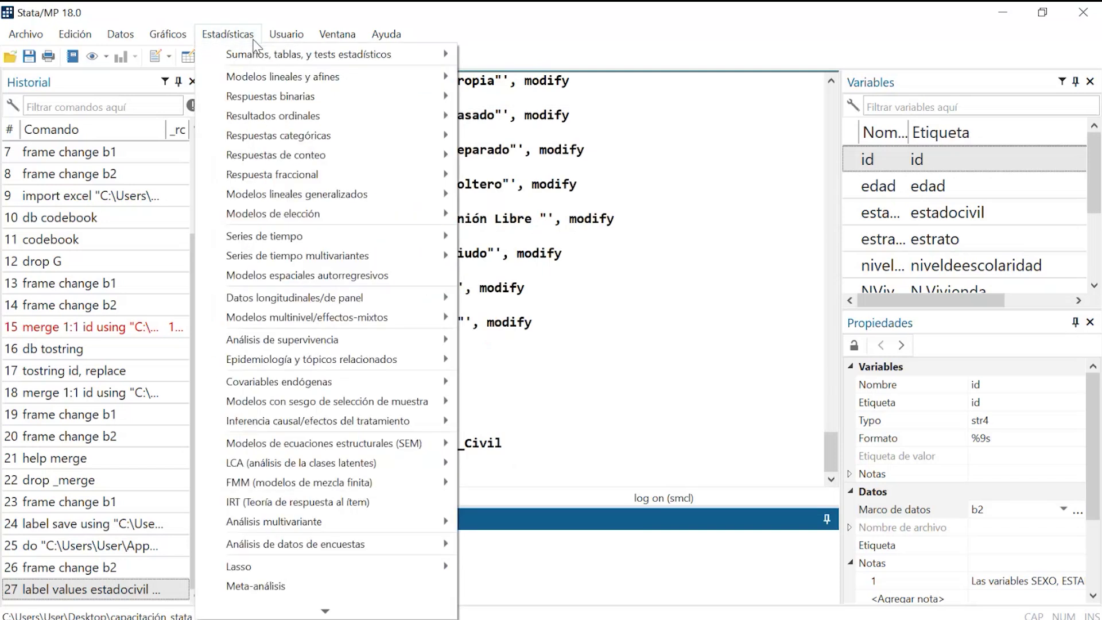
{"action": "mouse_move", "coordinate": [263, 54]}
{"action": "mouse_move", "coordinate": [534, 62]}
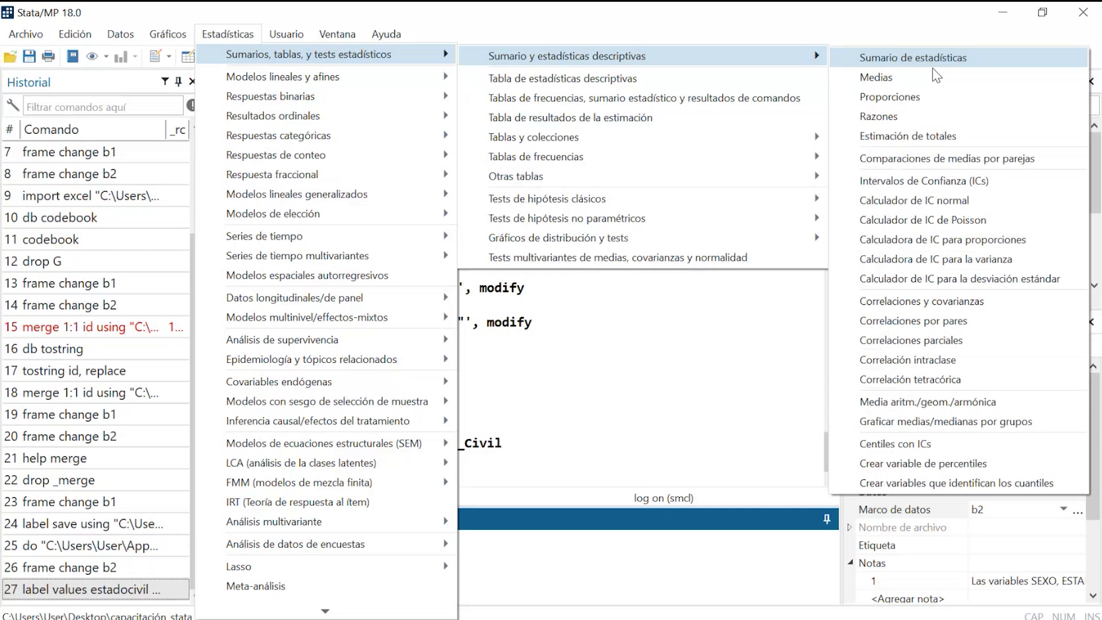
{"action": "left_click", "coordinate": [954, 59]}
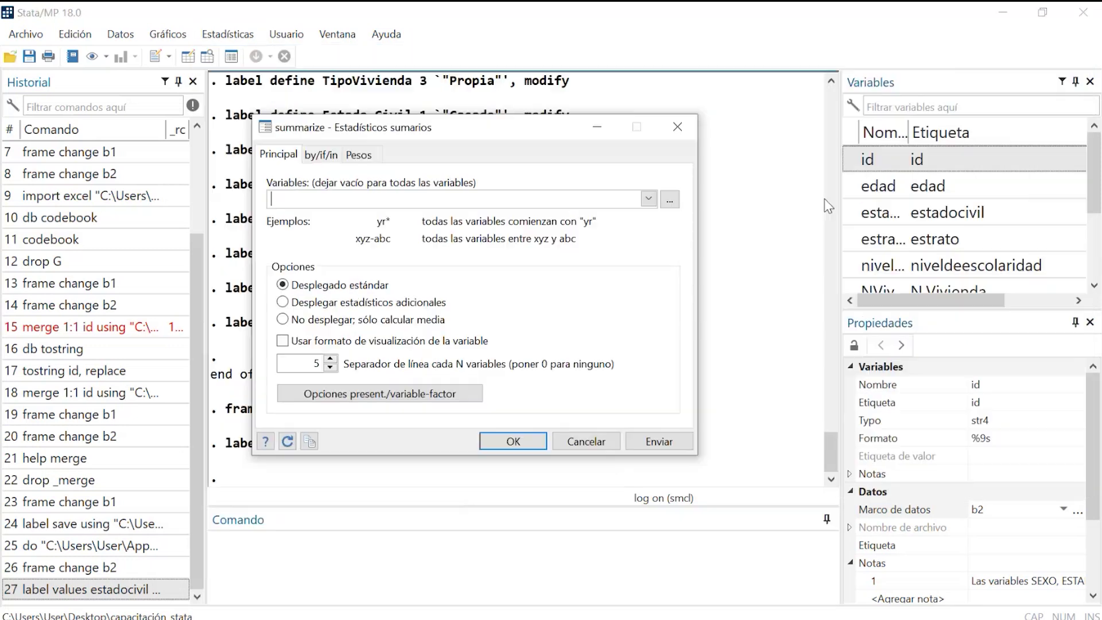
{"action": "left_click", "coordinate": [649, 199]}
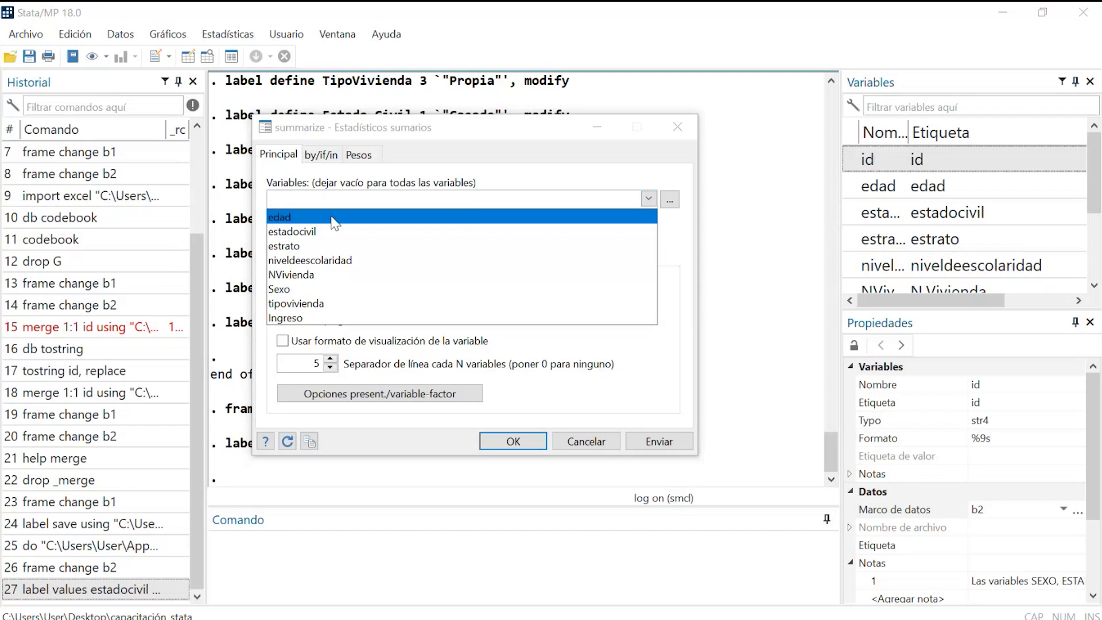
{"action": "left_click", "coordinate": [289, 216]}
{"action": "left_click", "coordinate": [446, 161]}
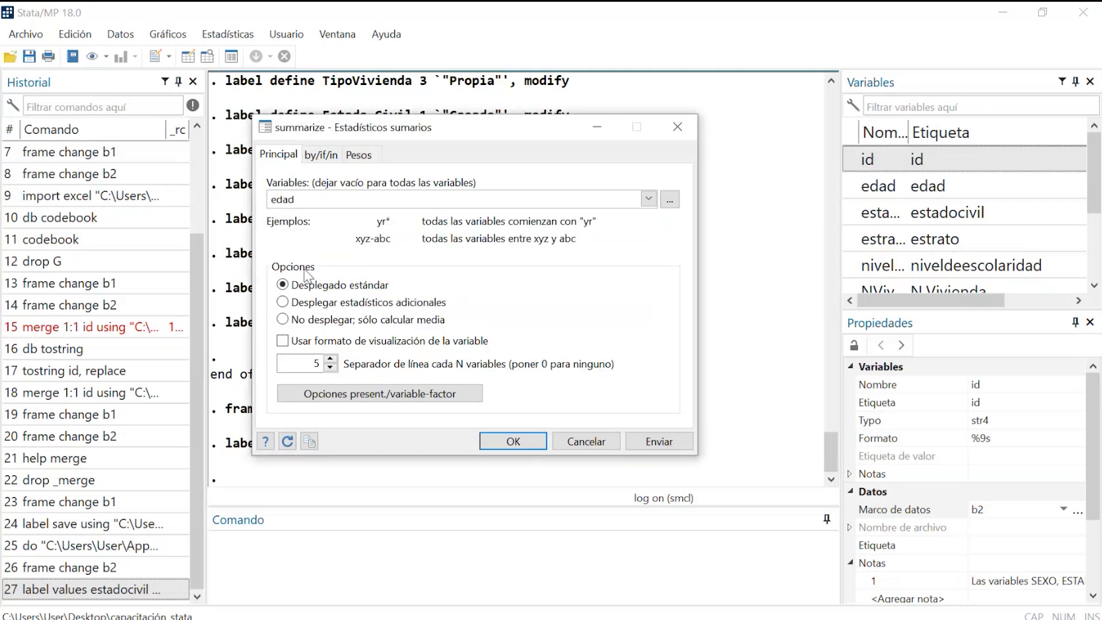
{"action": "left_click", "coordinate": [658, 442]}
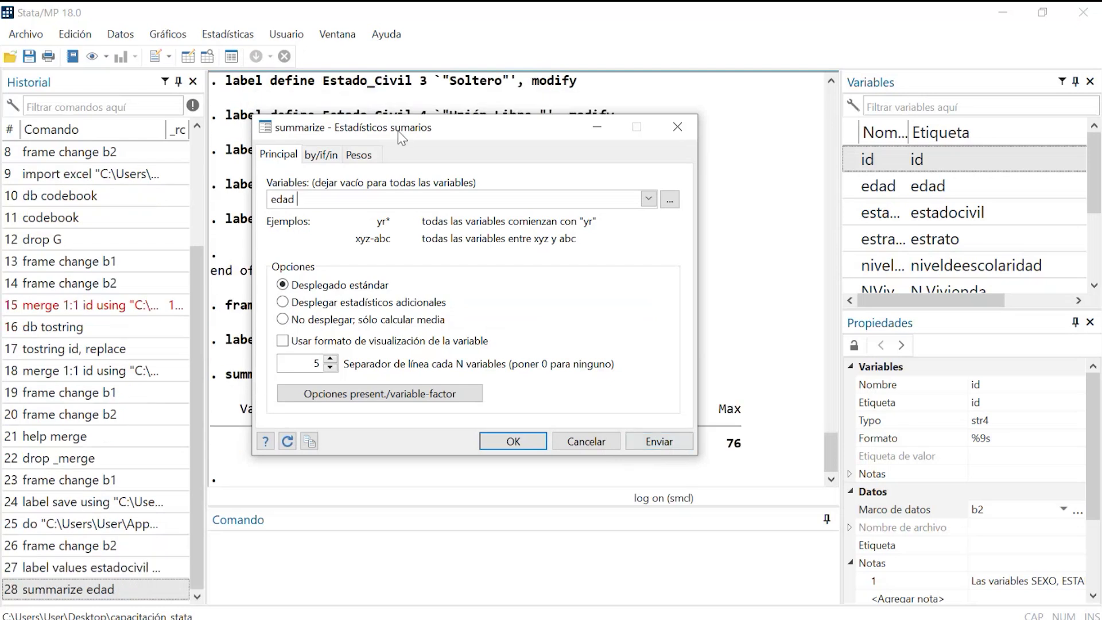
{"action": "left_click_drag", "start_coordinate": [398, 130], "coordinate": [829, 24]}
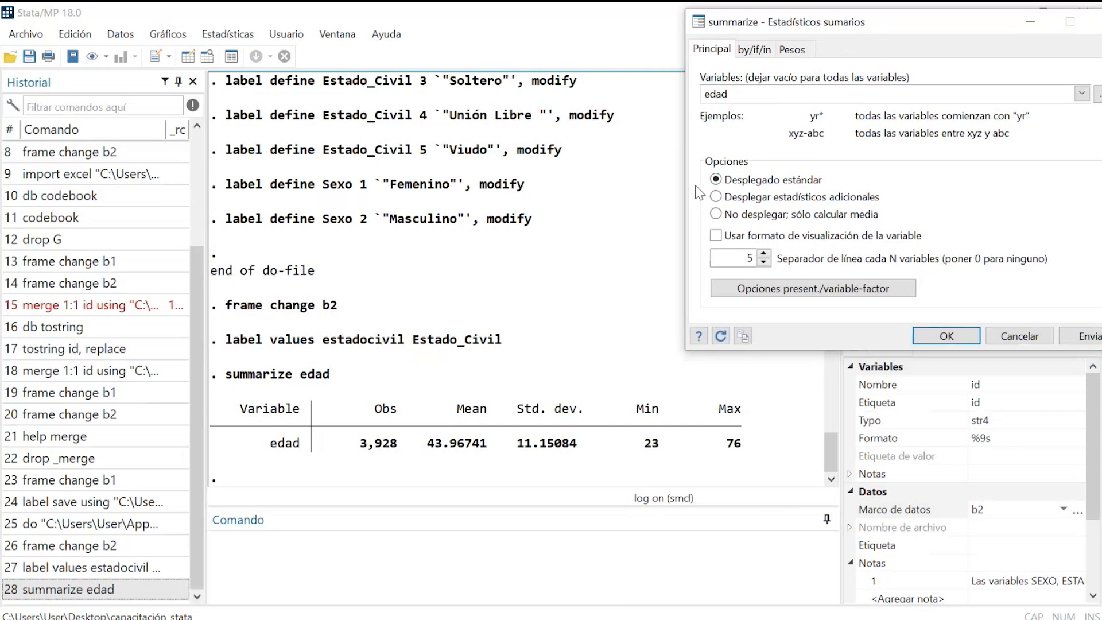
{"action": "scroll", "coordinate": [913, 520], "scroll_direction": "down", "scroll_amount": 2}
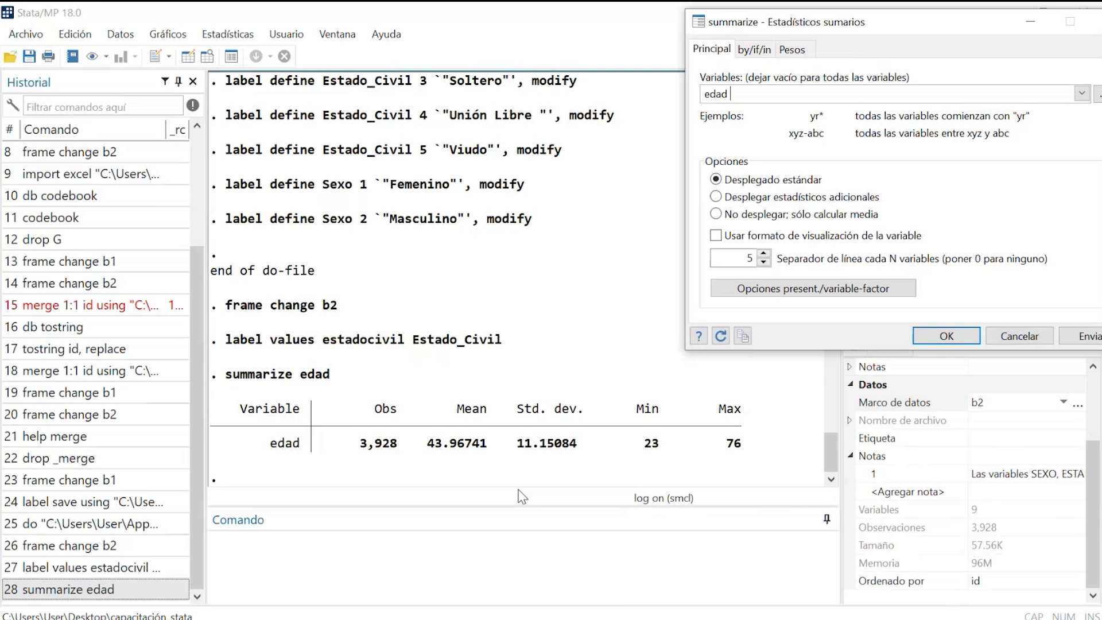
Summarize edad again with the command repeated by groups of Sexo, and put the dialog away.
{"action": "left_click", "coordinate": [767, 51]}
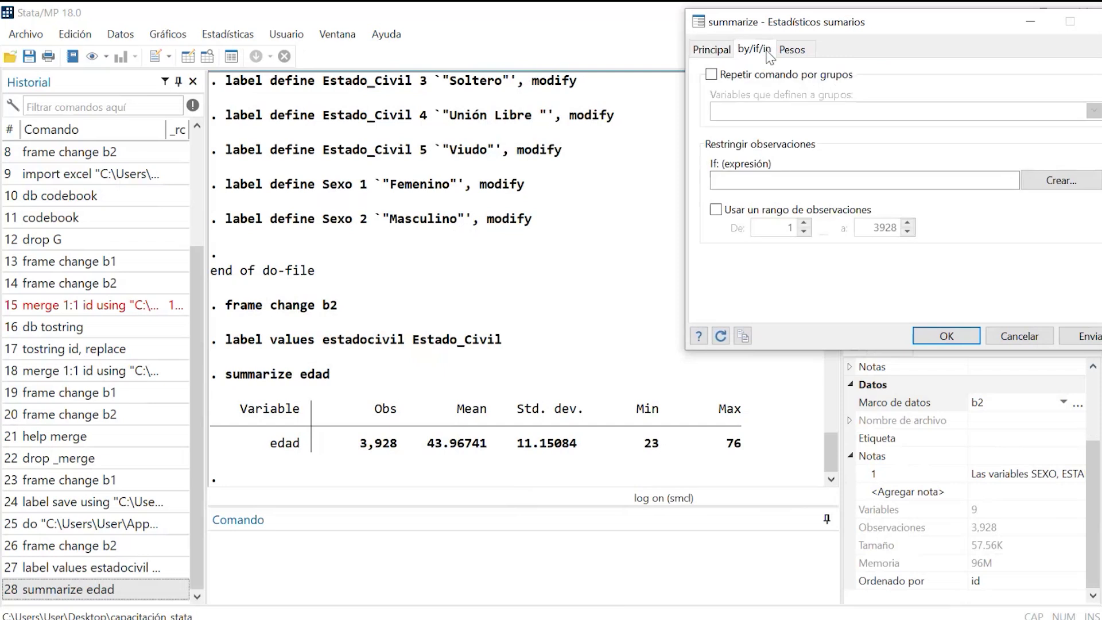
{"action": "left_click_drag", "start_coordinate": [733, 59], "coordinate": [603, 89]}
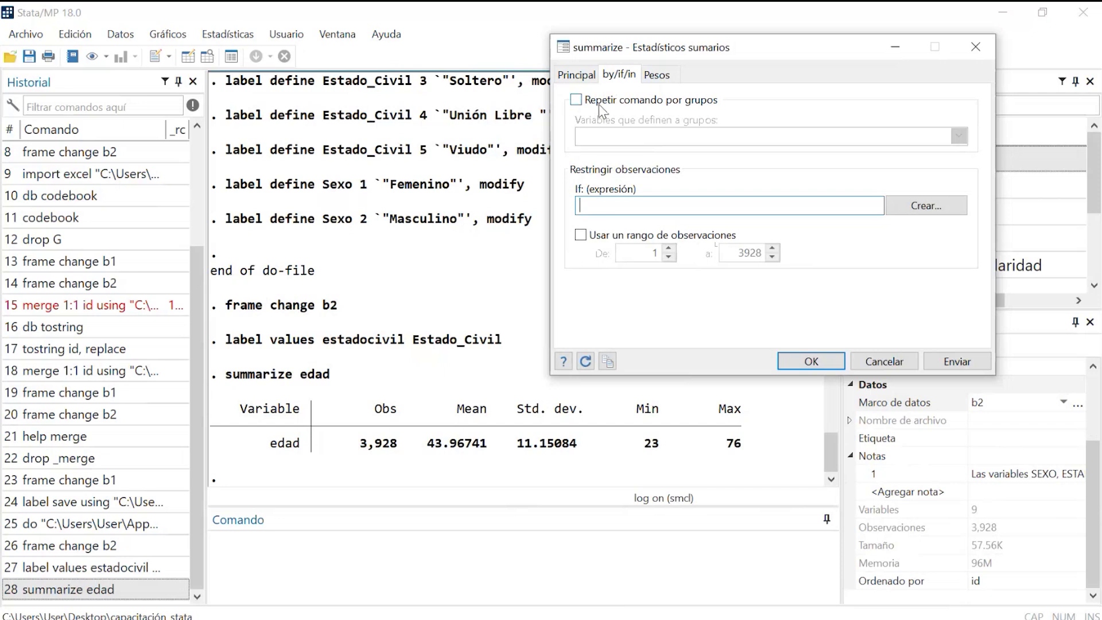
{"action": "left_click", "coordinate": [598, 104]}
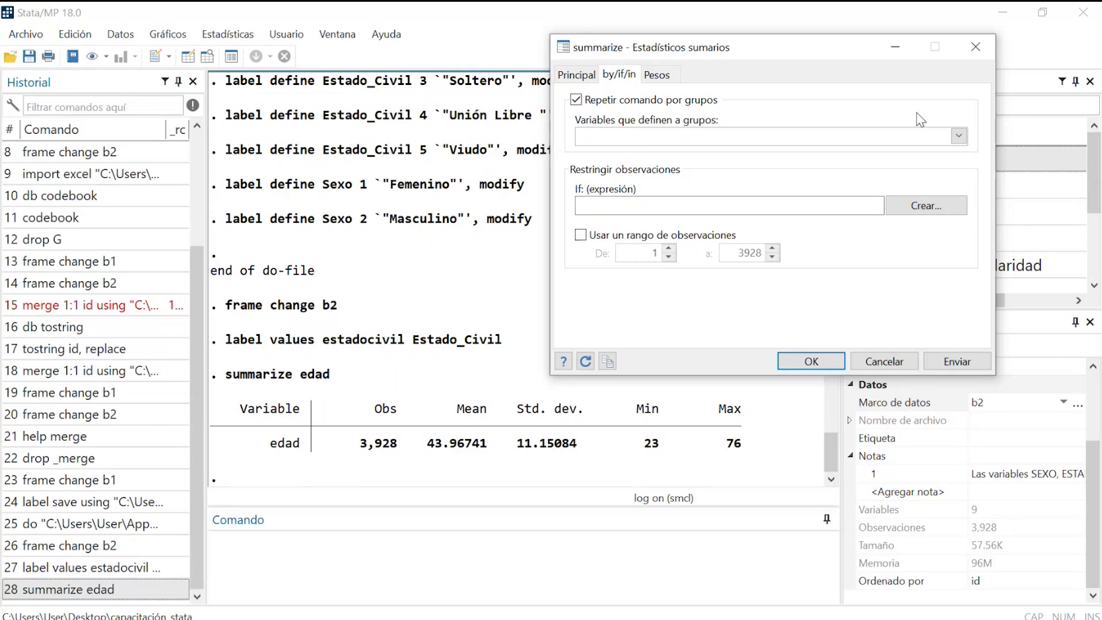
{"action": "left_click", "coordinate": [959, 137]}
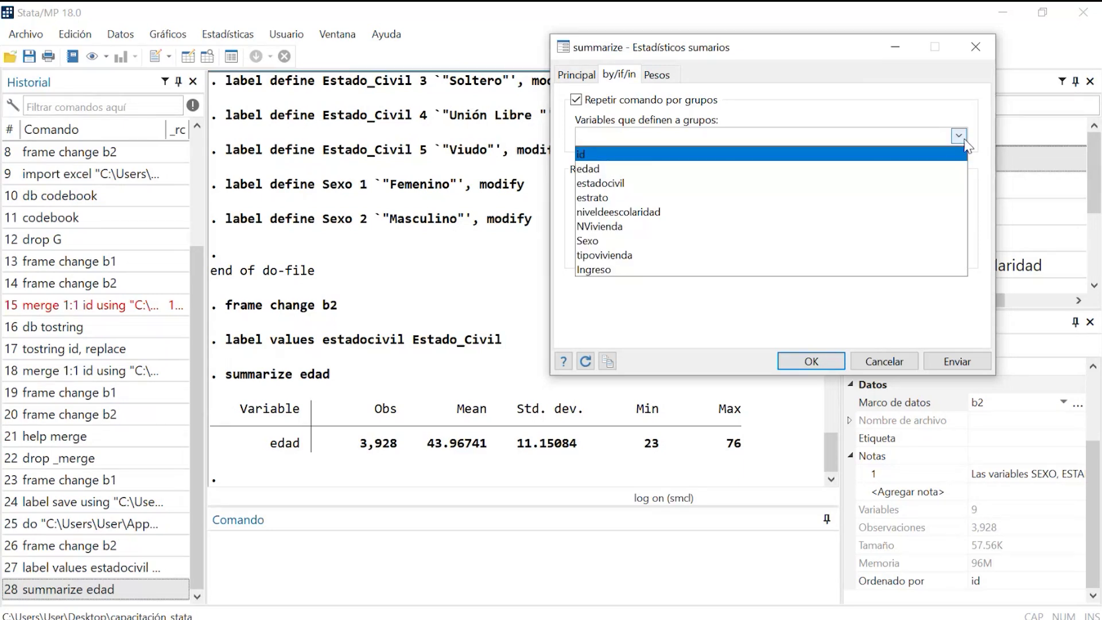
{"action": "left_click", "coordinate": [639, 241]}
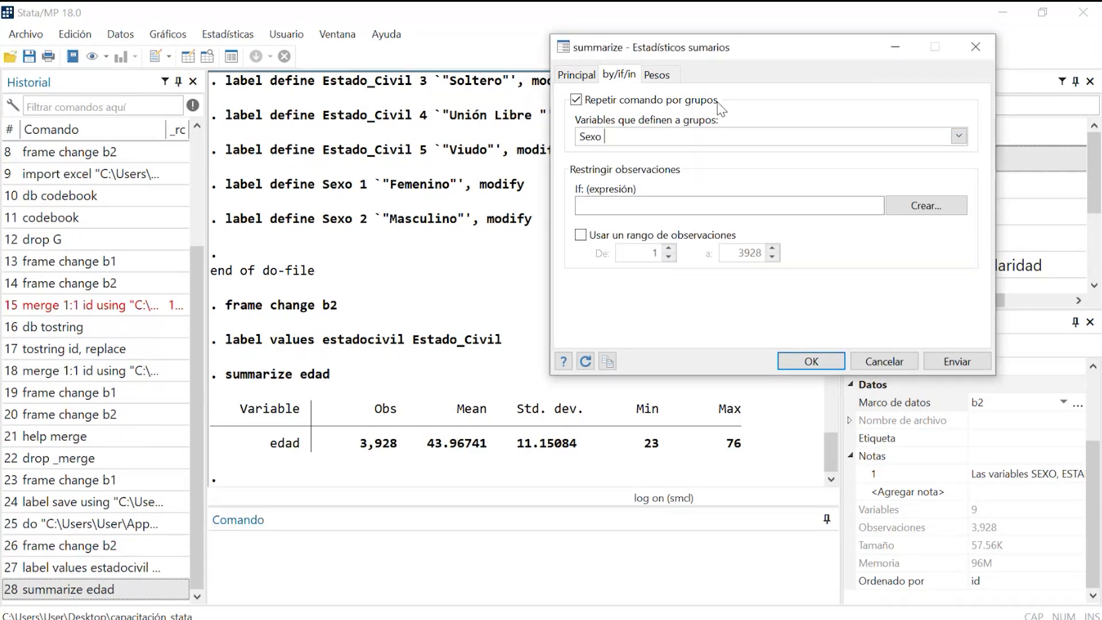
{"action": "left_click", "coordinate": [577, 75]}
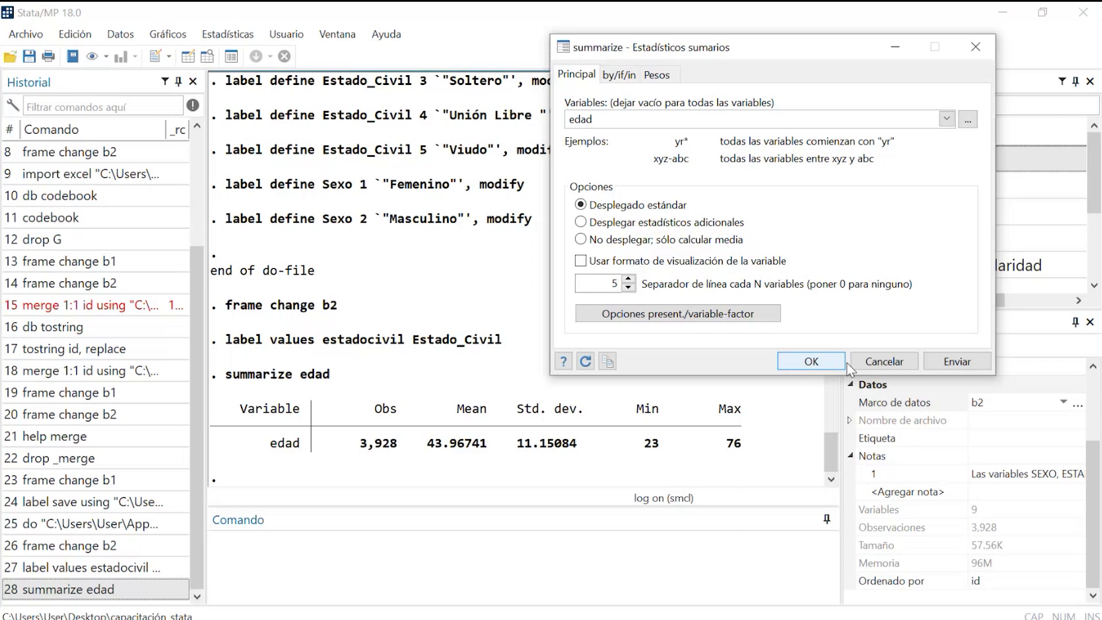
{"action": "left_click", "coordinate": [964, 361]}
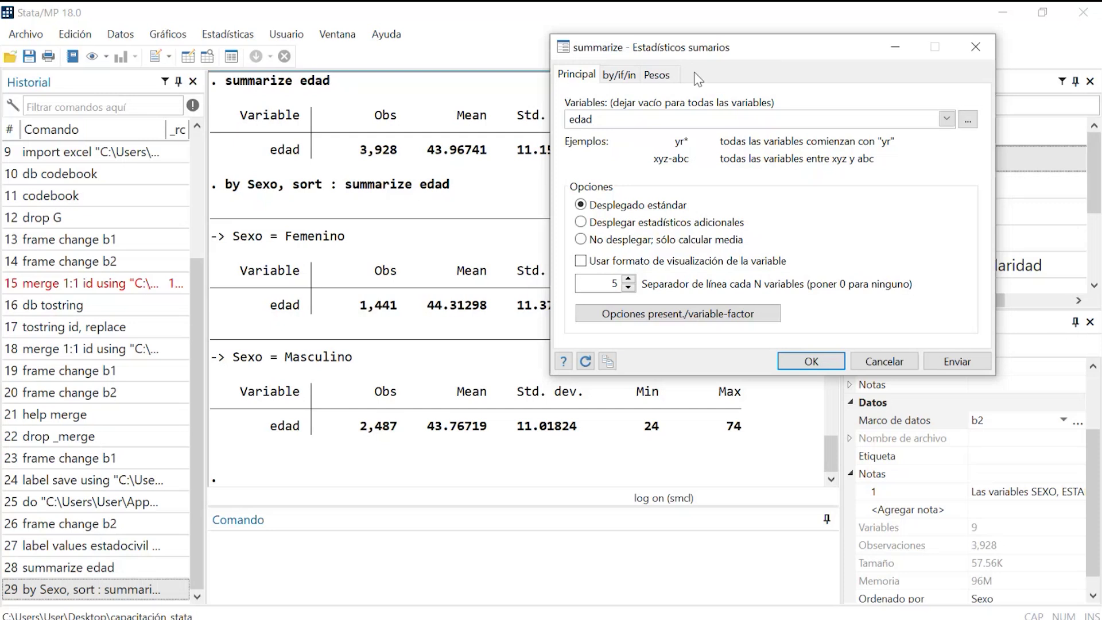
{"action": "key", "text": "Escape"}
Compare the means and standard deviations of edad for the whole sample and for each Sexo group, highlighting them in the results.
{"action": "scroll", "coordinate": [493, 233], "scroll_direction": "up", "scroll_amount": 1}
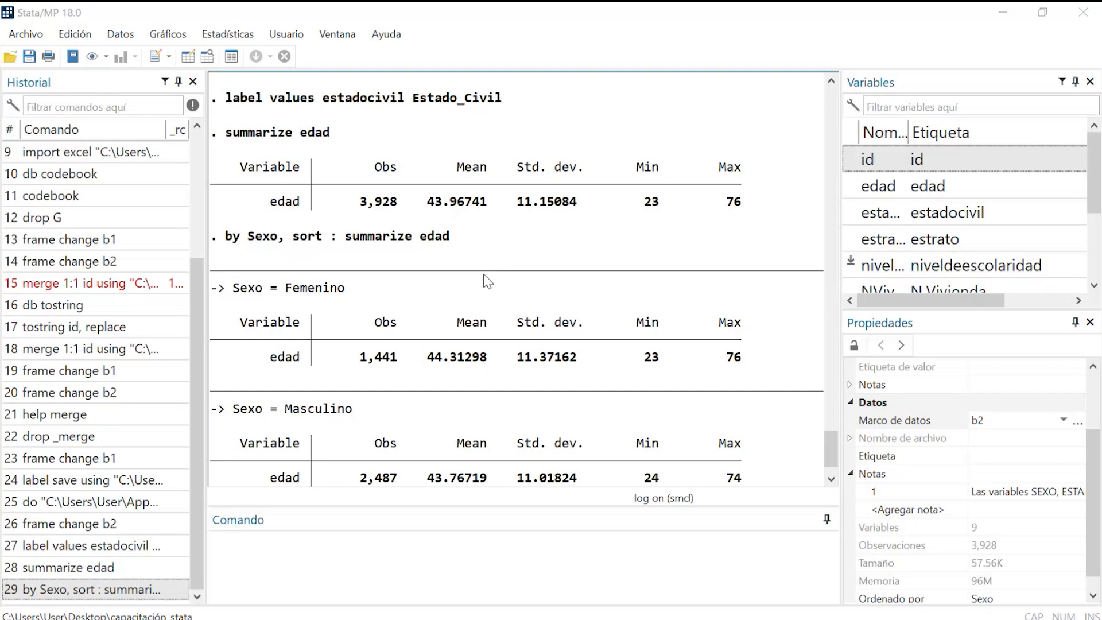
{"action": "scroll", "coordinate": [728, 305], "scroll_direction": "down", "scroll_amount": 1}
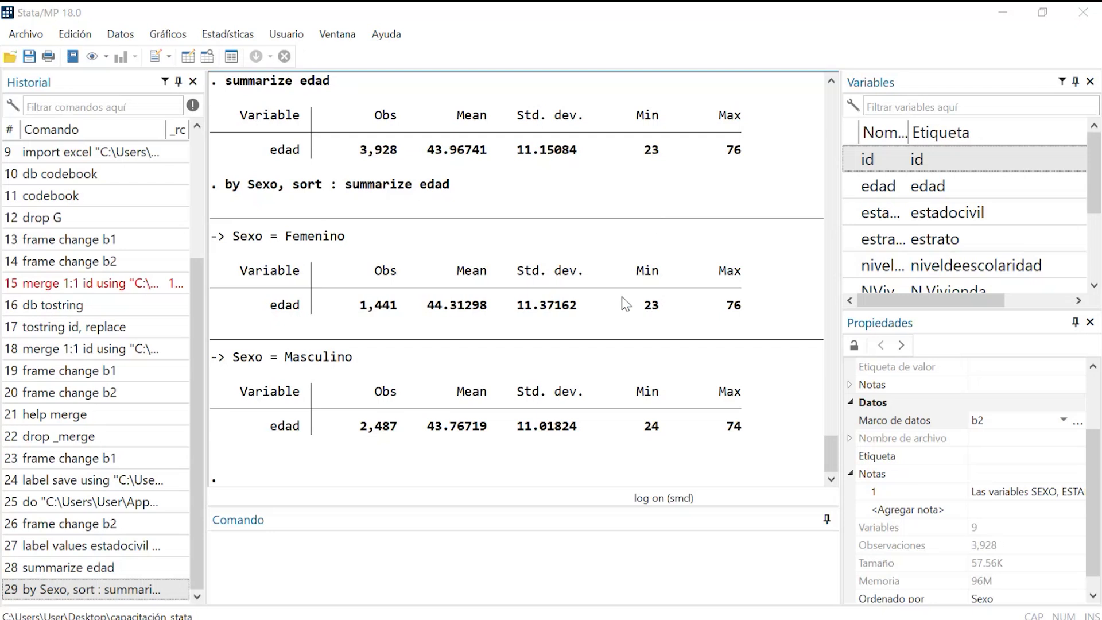
{"action": "left_click", "coordinate": [689, 289]}
{"action": "left_click_drag", "start_coordinate": [583, 306], "coordinate": [523, 314]}
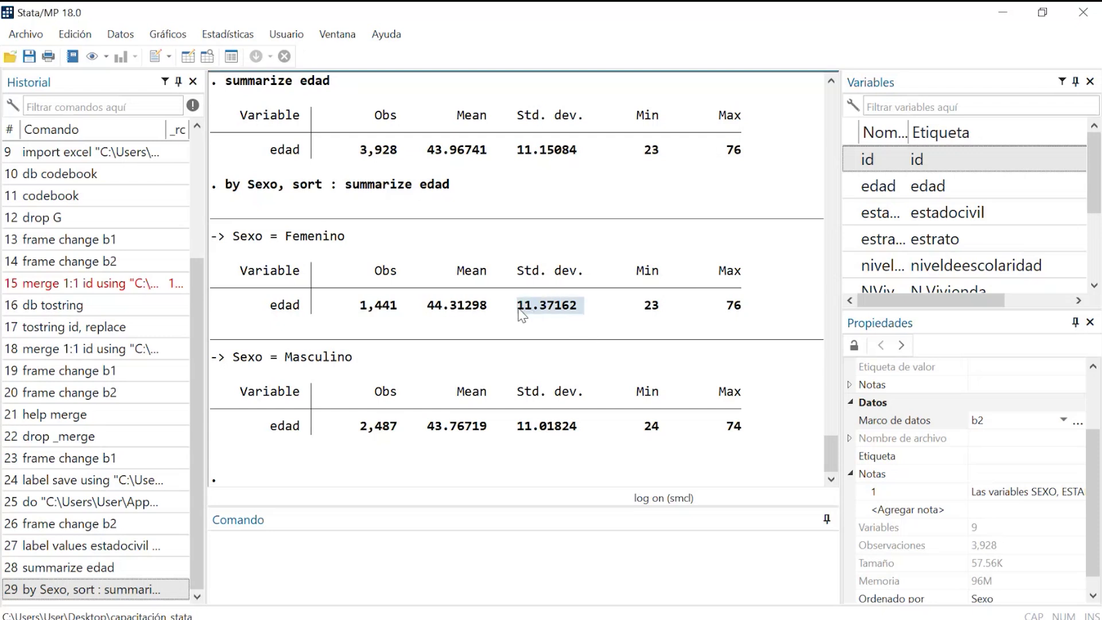
{"action": "left_click_drag", "start_coordinate": [582, 428], "coordinate": [513, 440]}
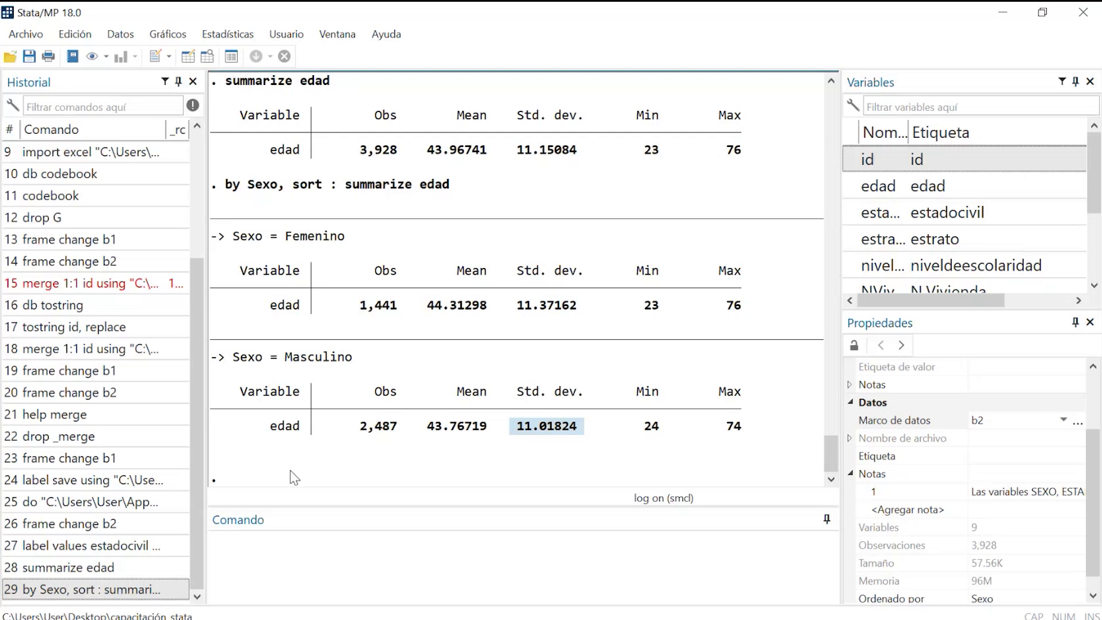
{"action": "left_click_drag", "start_coordinate": [421, 149], "coordinate": [485, 162]}
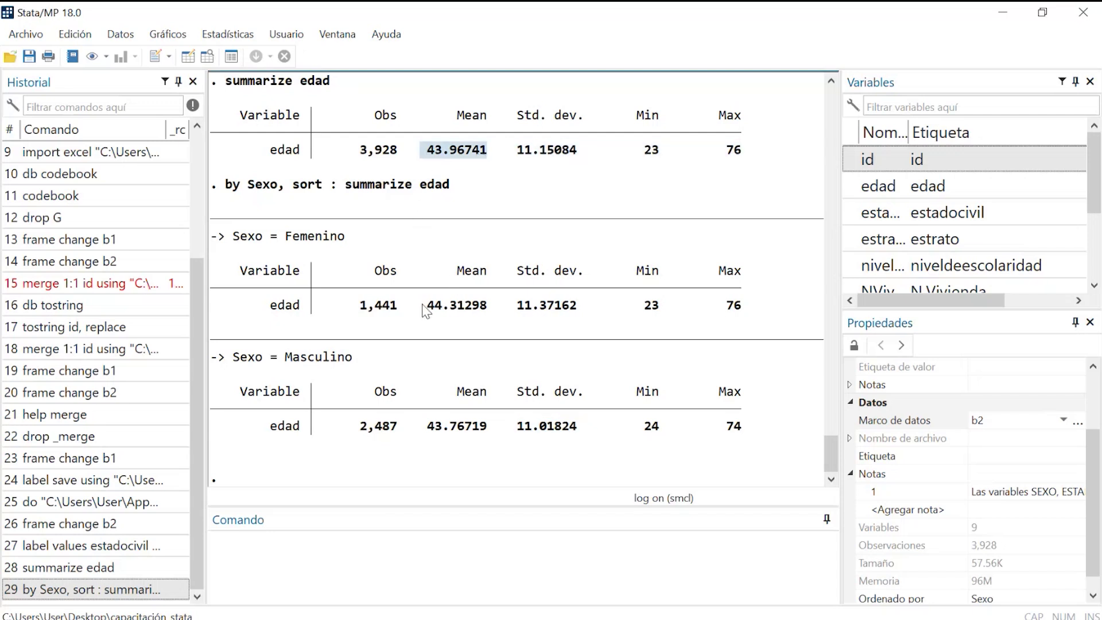
{"action": "left_click_drag", "start_coordinate": [429, 309], "coordinate": [509, 313]}
{"action": "left_click_drag", "start_coordinate": [492, 425], "coordinate": [433, 423]}
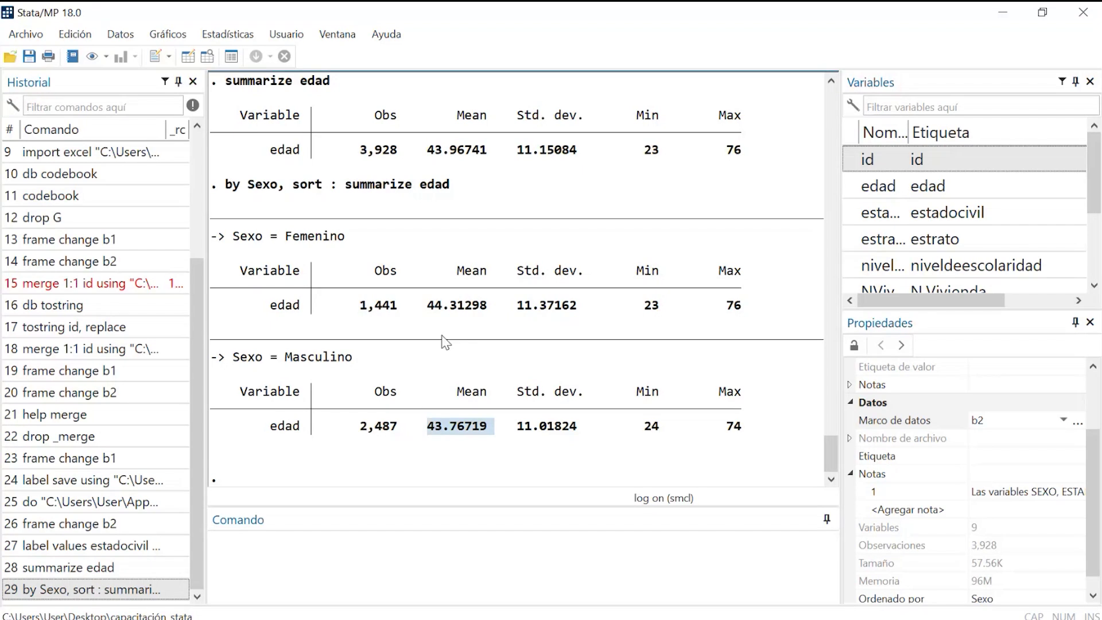
Reset the summarize dialog and summarize edad for the whole sample with additional statistics displayed.
{"action": "key", "text": "alt+Tab"}
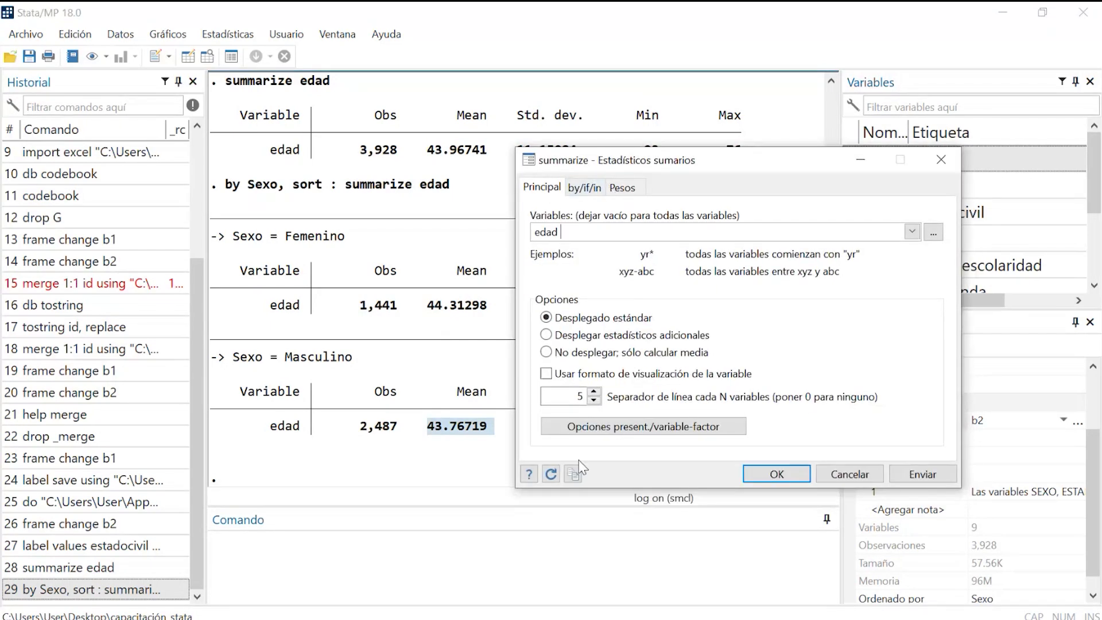
{"action": "left_click", "coordinate": [551, 474]}
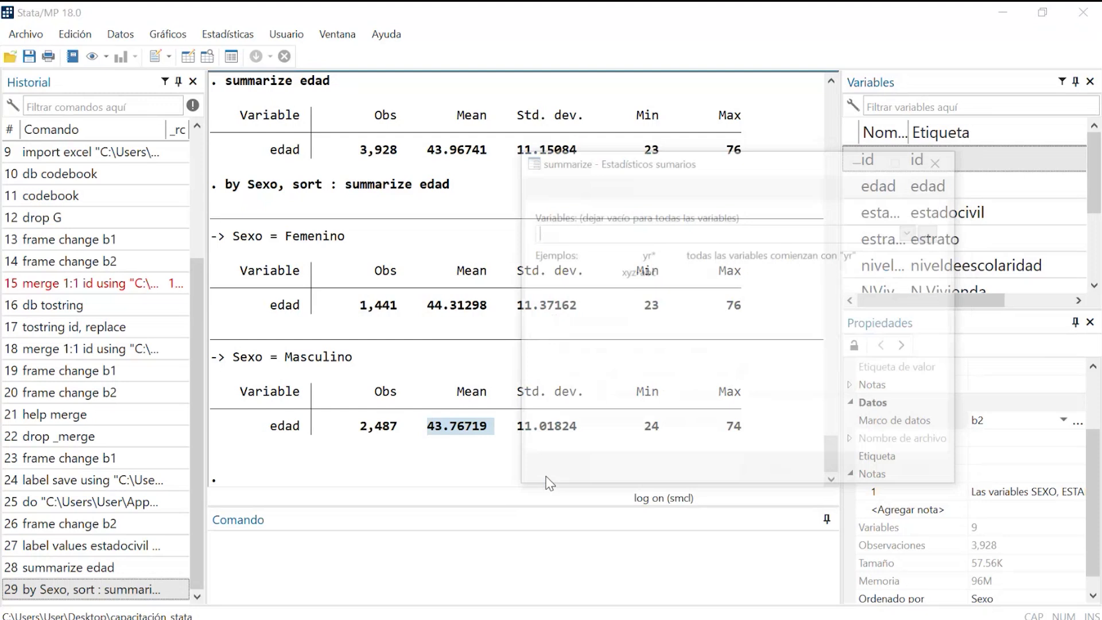
{"action": "left_click", "coordinate": [912, 232]}
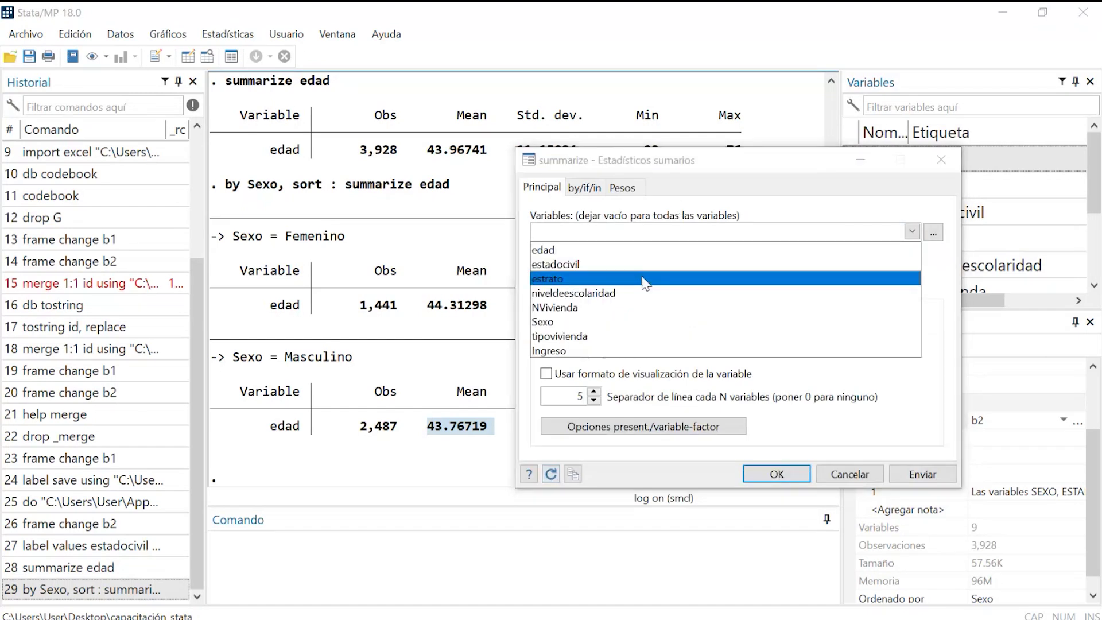
{"action": "left_click", "coordinate": [643, 249]}
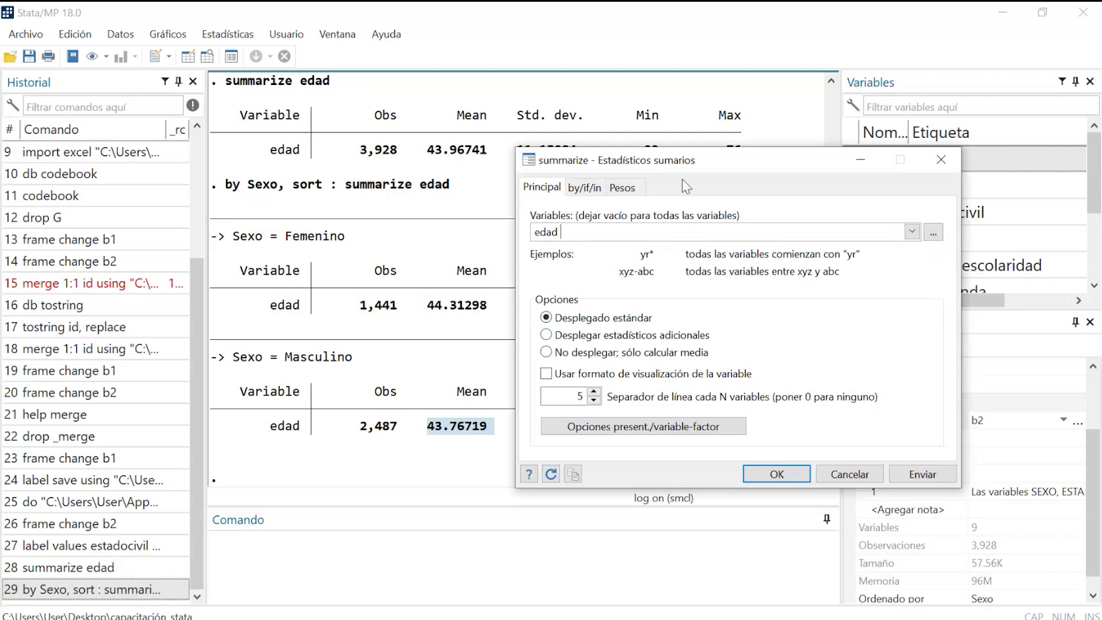
{"action": "left_click_drag", "start_coordinate": [686, 160], "coordinate": [689, 277]}
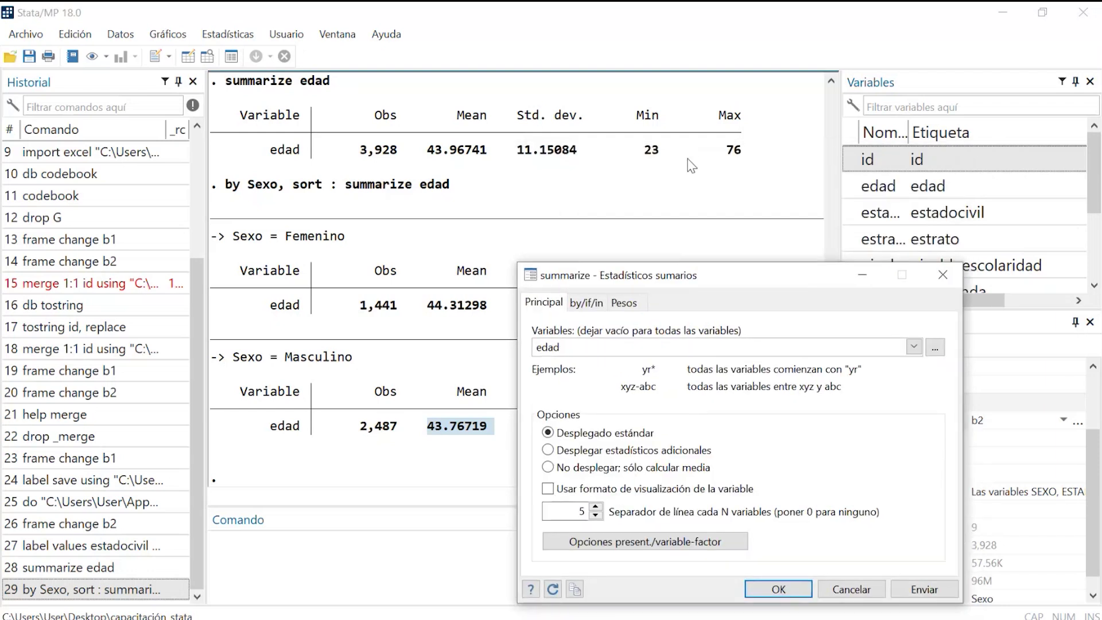
{"action": "mouse_move", "coordinate": [849, 216]}
{"action": "left_click", "coordinate": [587, 450]}
{"action": "left_click_drag", "start_coordinate": [723, 284], "coordinate": [626, 186]}
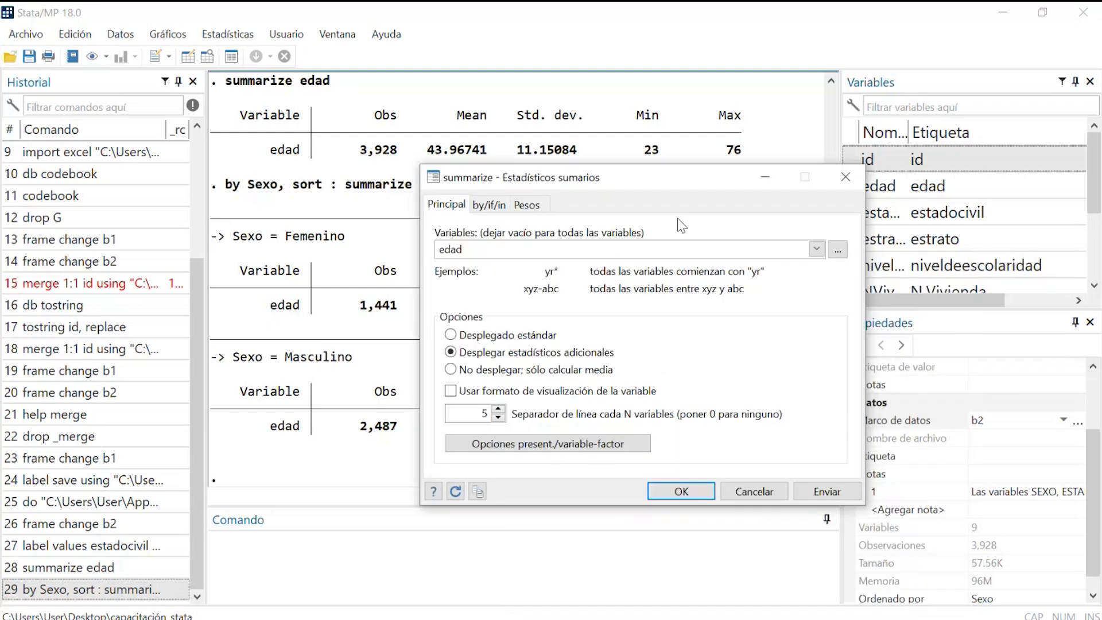
{"action": "left_click", "coordinate": [681, 492]}
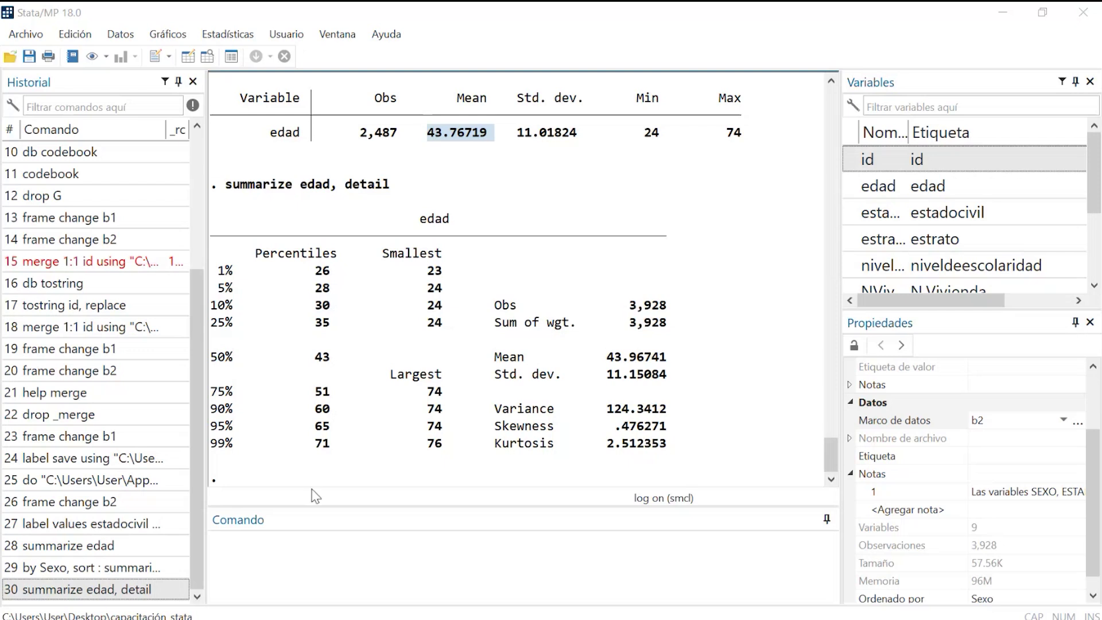
Examine the percentiles of edad in the detailed summary, highlighting the 1%, 5%, 95% and 99% values.
{"action": "left_click_drag", "start_coordinate": [301, 443], "coordinate": [332, 445]}
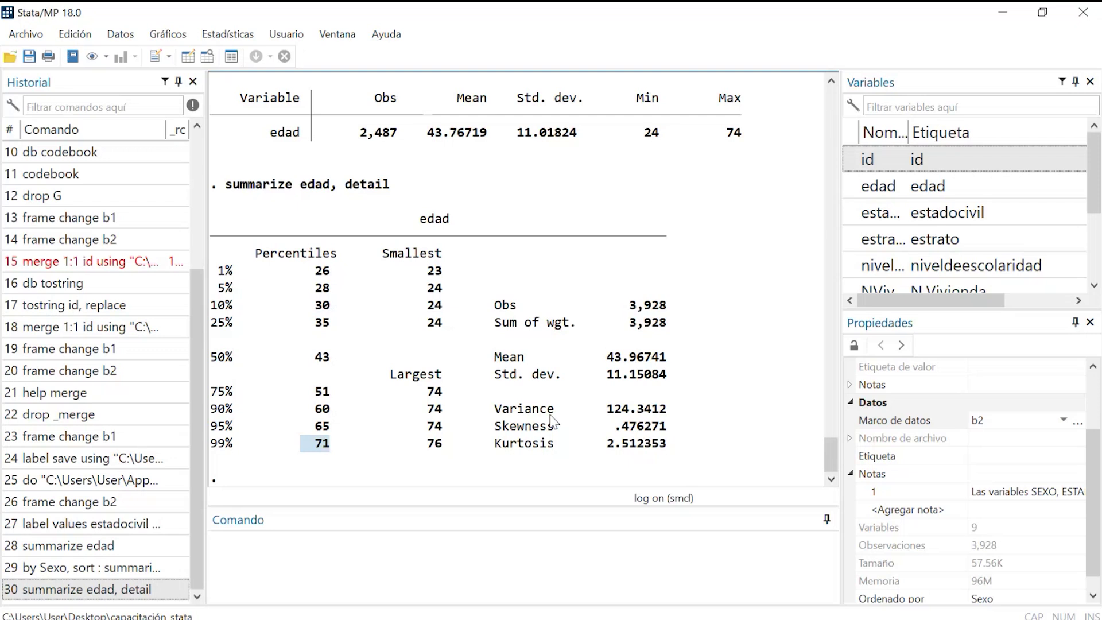
{"action": "scroll", "coordinate": [552, 423], "scroll_direction": "up", "scroll_amount": 2}
{"action": "scroll", "coordinate": [405, 395], "scroll_direction": "down", "scroll_amount": 2}
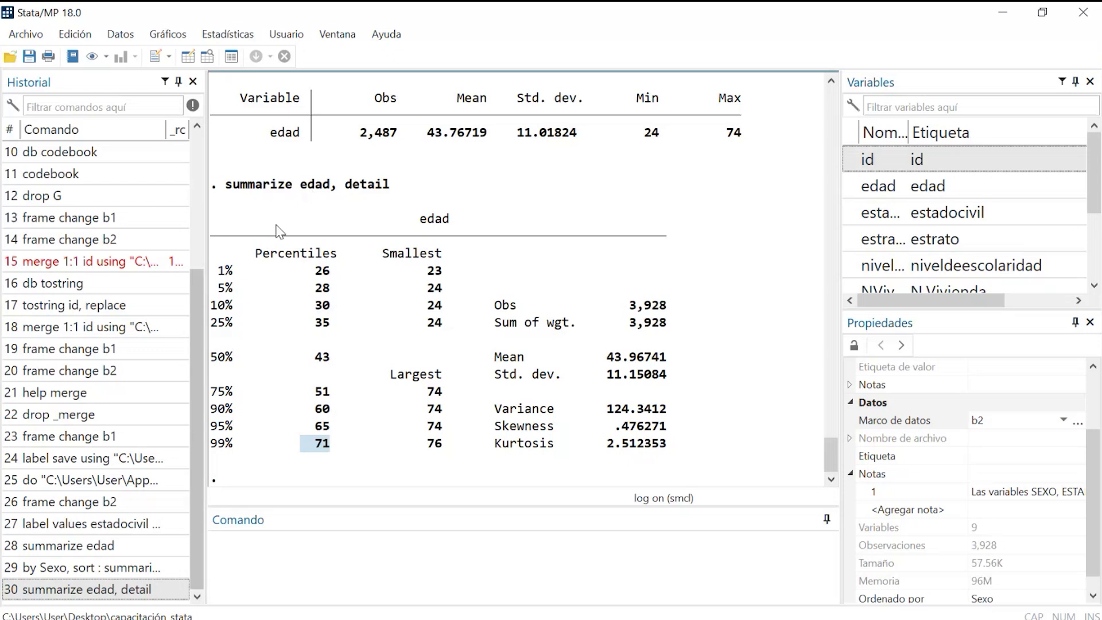
{"action": "left_click", "coordinate": [322, 276]}
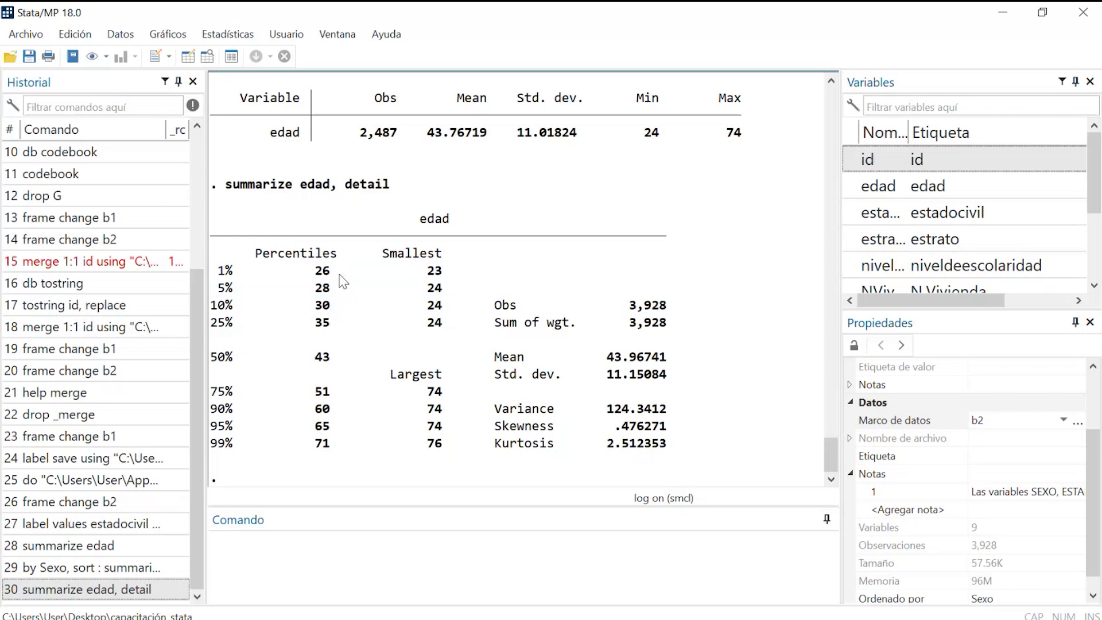
{"action": "left_click_drag", "start_coordinate": [340, 275], "coordinate": [303, 273]}
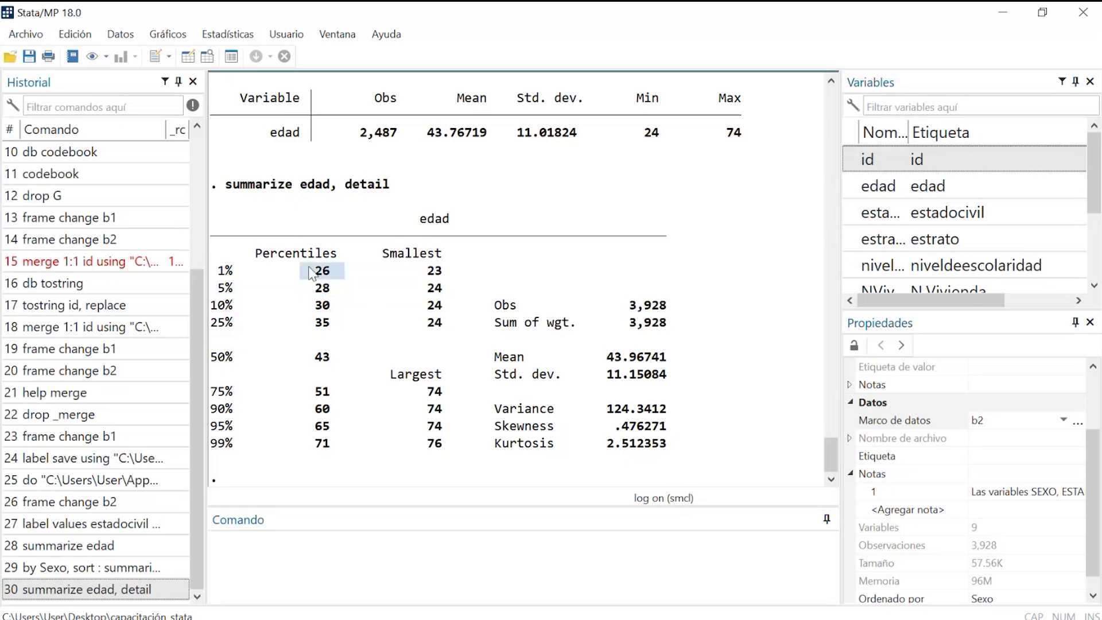
{"action": "left_click", "coordinate": [311, 291]}
{"action": "left_click_drag", "start_coordinate": [312, 291], "coordinate": [339, 290]}
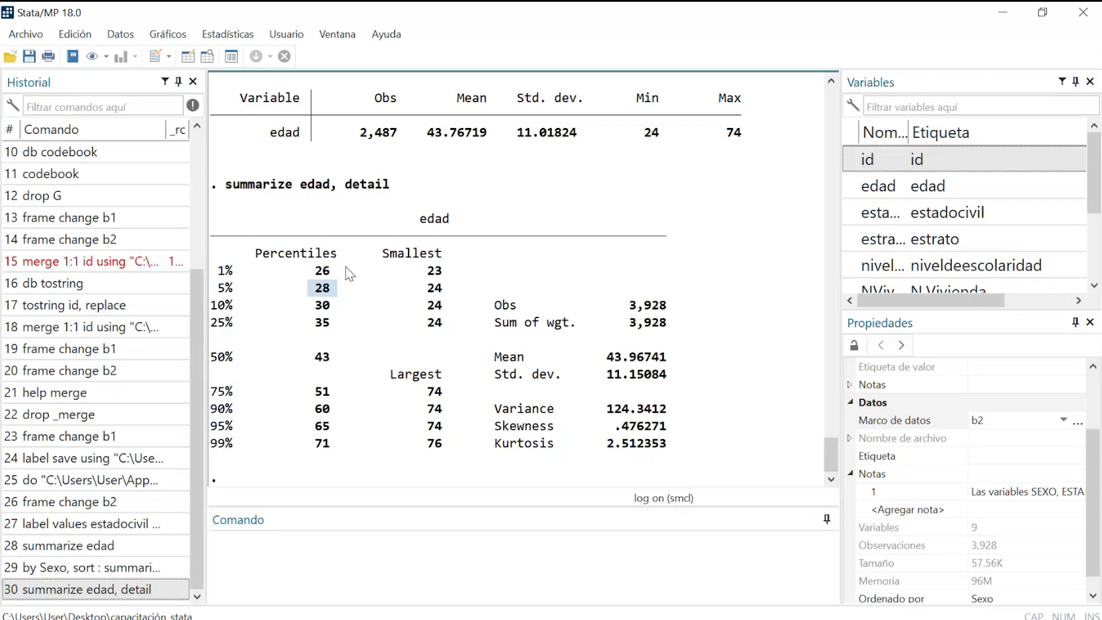
{"action": "double_click", "coordinate": [329, 426]}
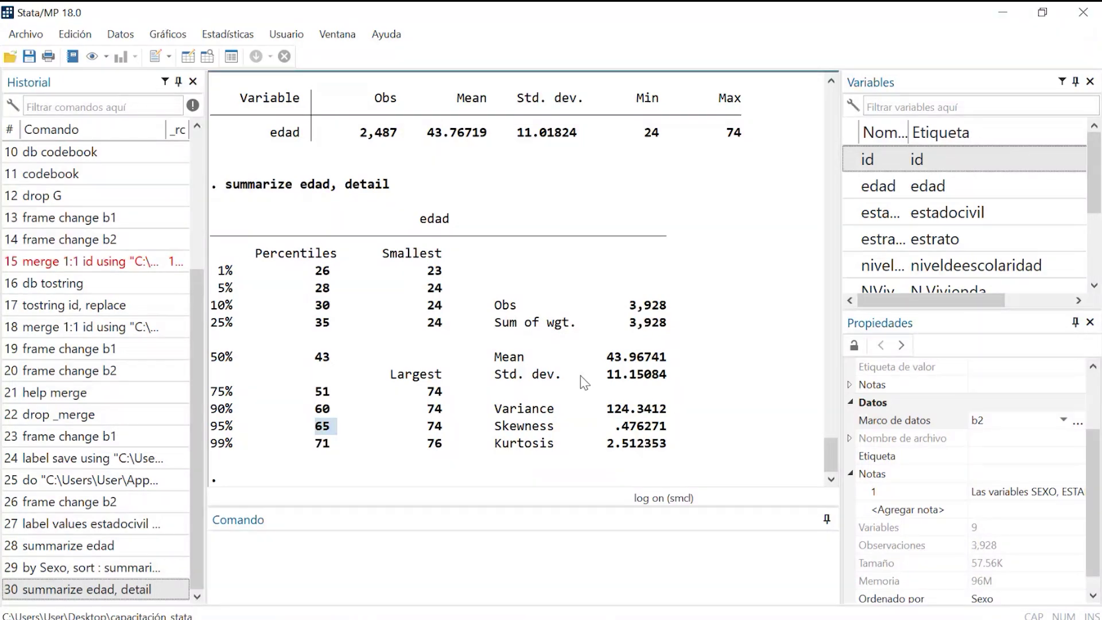
{"action": "left_click", "coordinate": [427, 437]}
{"action": "left_click_drag", "start_coordinate": [221, 432], "coordinate": [471, 434]}
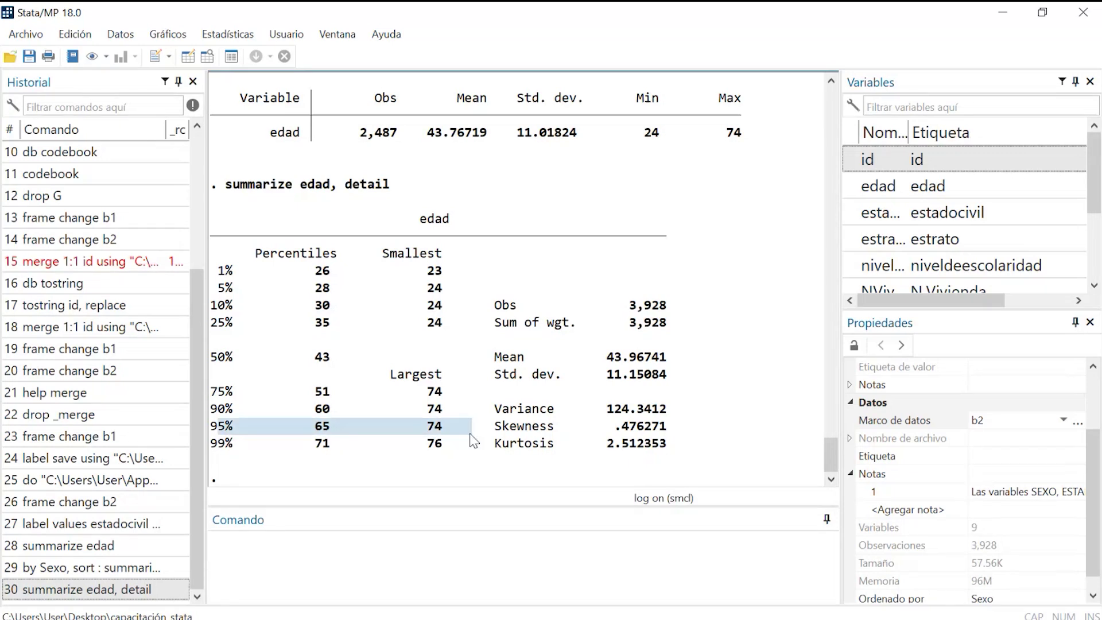
{"action": "left_click", "coordinate": [471, 441]}
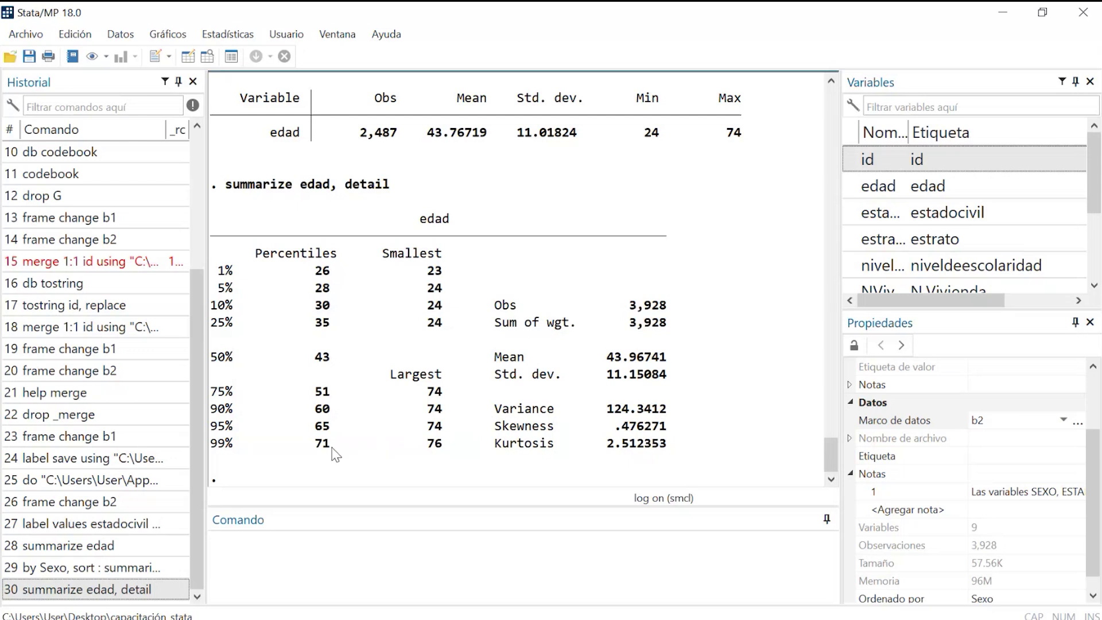
{"action": "left_click_drag", "start_coordinate": [336, 447], "coordinate": [279, 442]}
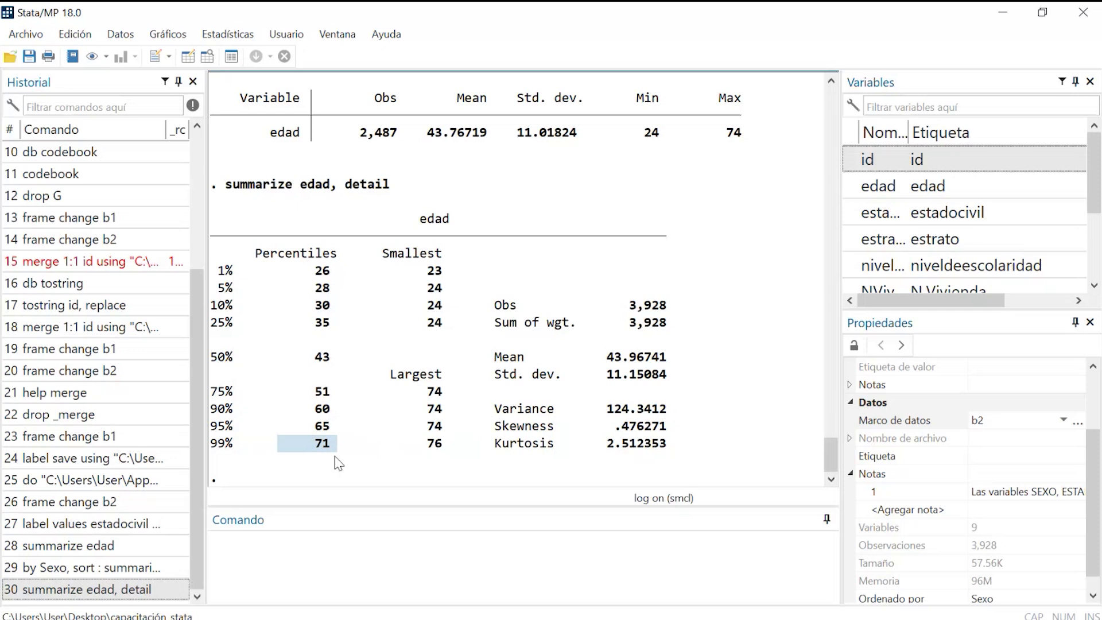
Compare the largest edad values and the 99th percentile with the maximum in the earlier summary tables.
{"action": "left_click_drag", "start_coordinate": [422, 392], "coordinate": [431, 434]}
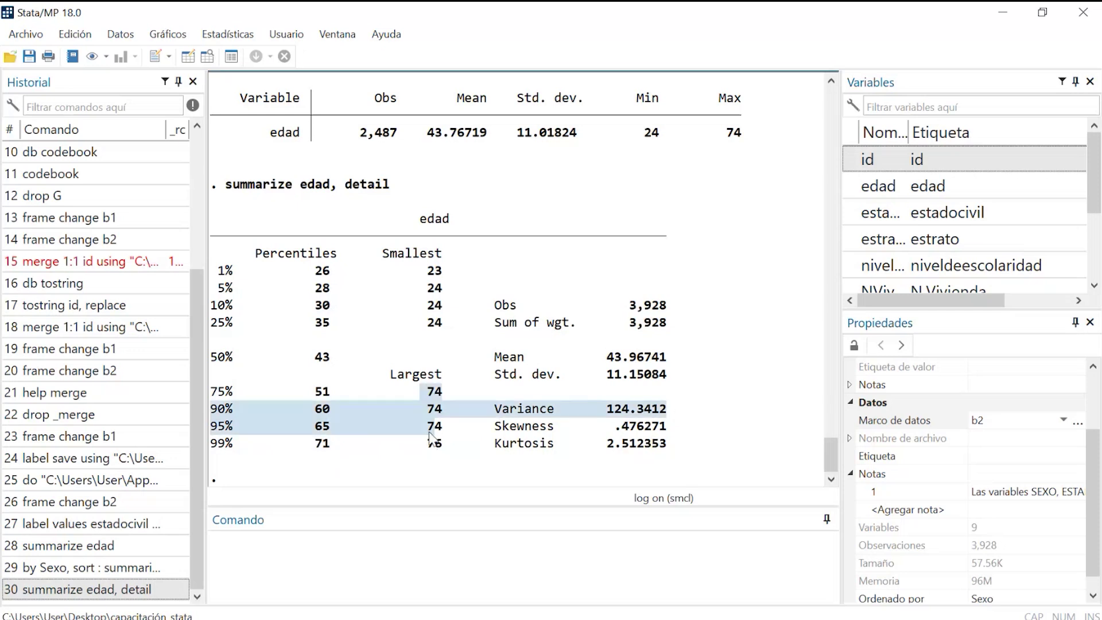
{"action": "double_click", "coordinate": [434, 428]}
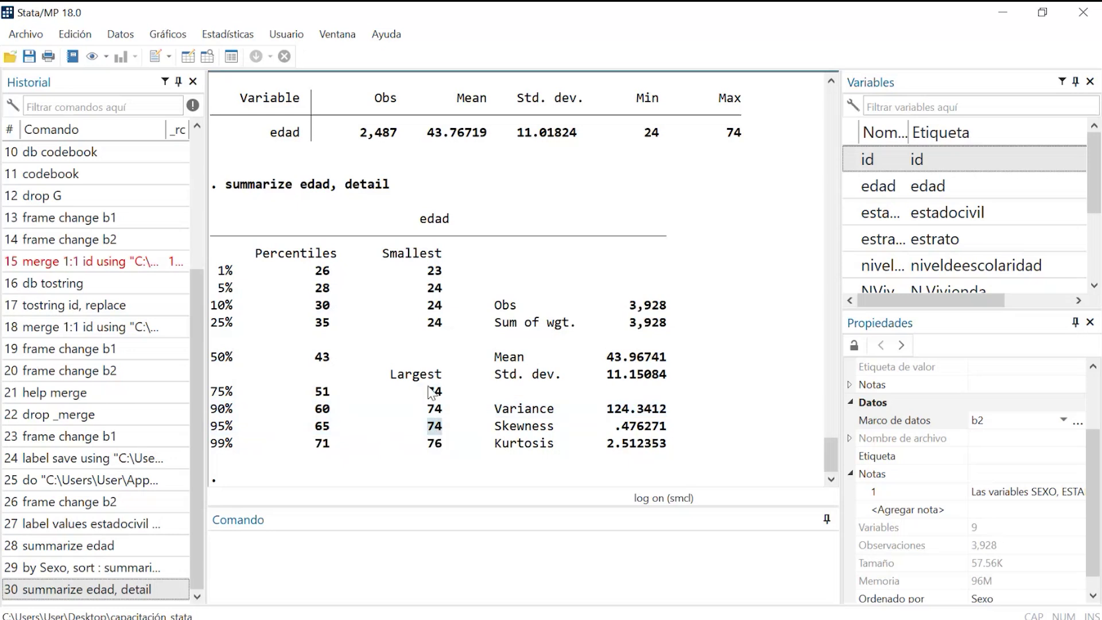
{"action": "left_click_drag", "start_coordinate": [429, 453], "coordinate": [463, 462]}
{"action": "left_click", "coordinate": [423, 451]}
{"action": "double_click", "coordinate": [322, 443]}
{"action": "left_click_drag", "start_coordinate": [434, 445], "coordinate": [454, 457]}
{"action": "scroll", "coordinate": [569, 375], "scroll_direction": "up", "scroll_amount": 1}
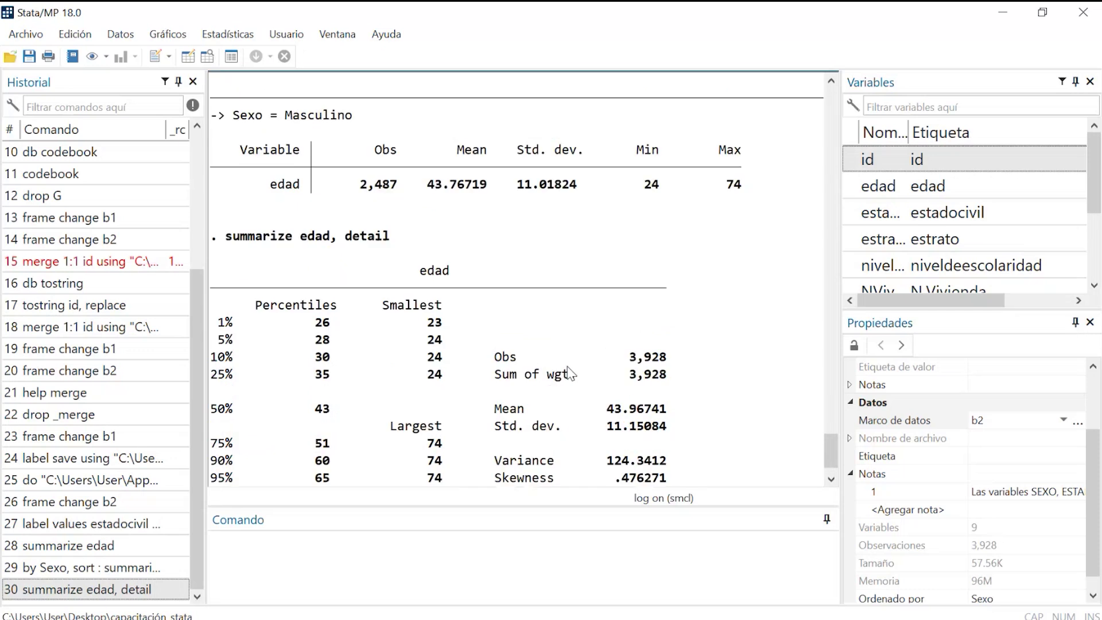
{"action": "scroll", "coordinate": [569, 374], "scroll_direction": "up", "scroll_amount": 3}
{"action": "scroll", "coordinate": [571, 373], "scroll_direction": "up", "scroll_amount": 2}
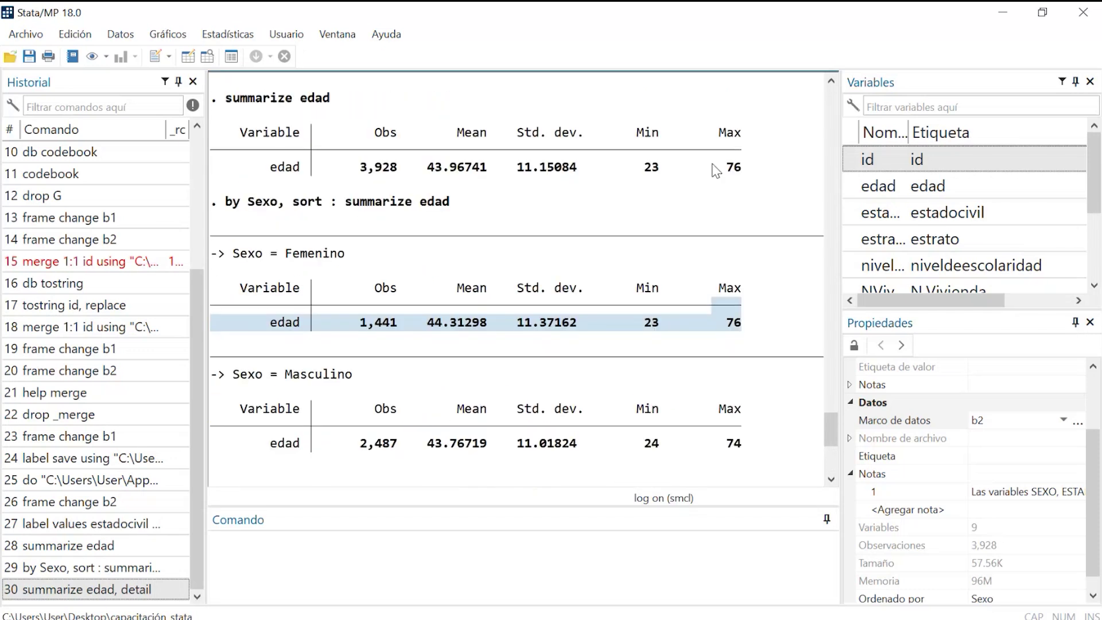
{"action": "left_click_drag", "start_coordinate": [715, 171], "coordinate": [732, 185]}
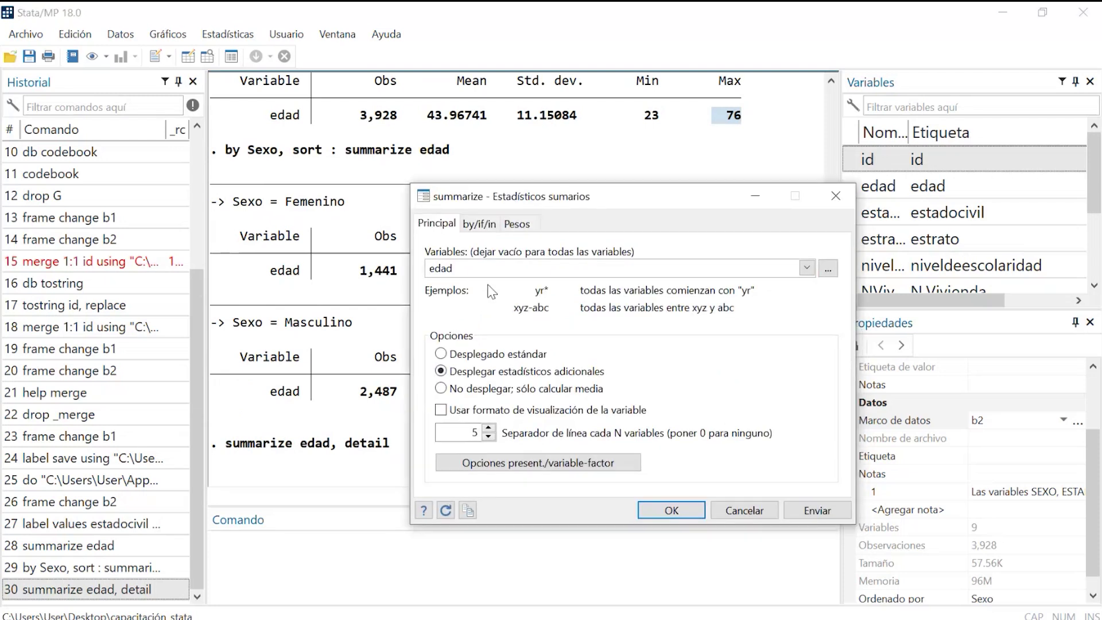
Check the summarize dialog's grouping and restriction options, read through the command's help page to the stored results, and close it.
{"action": "left_click", "coordinate": [479, 223]}
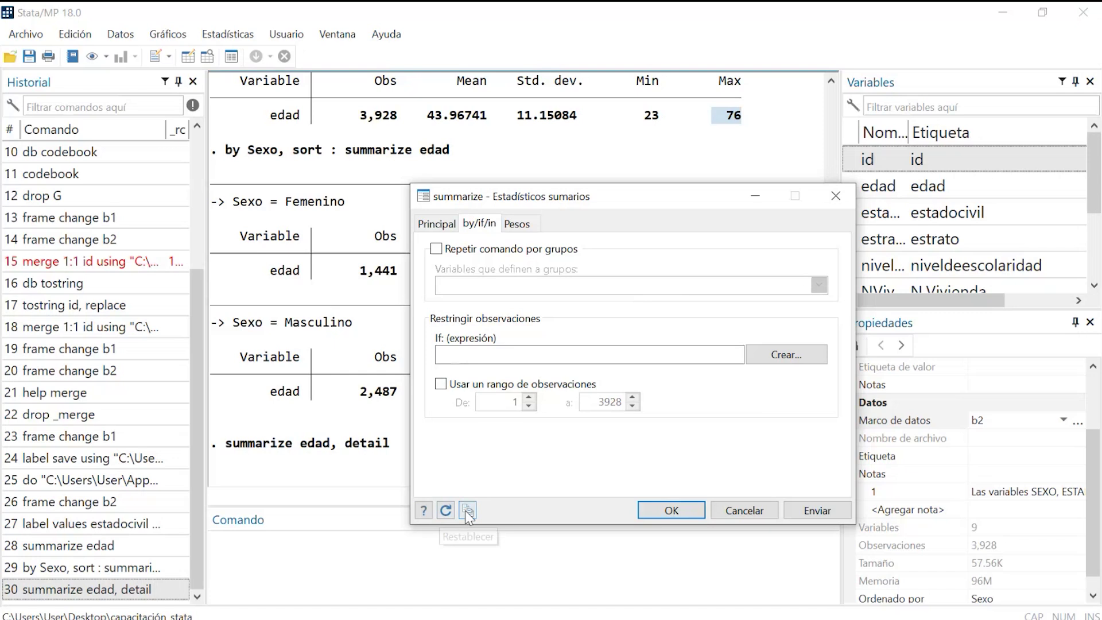
{"action": "left_click", "coordinate": [424, 510]}
{"action": "scroll", "coordinate": [745, 577], "scroll_direction": "down", "scroll_amount": 6}
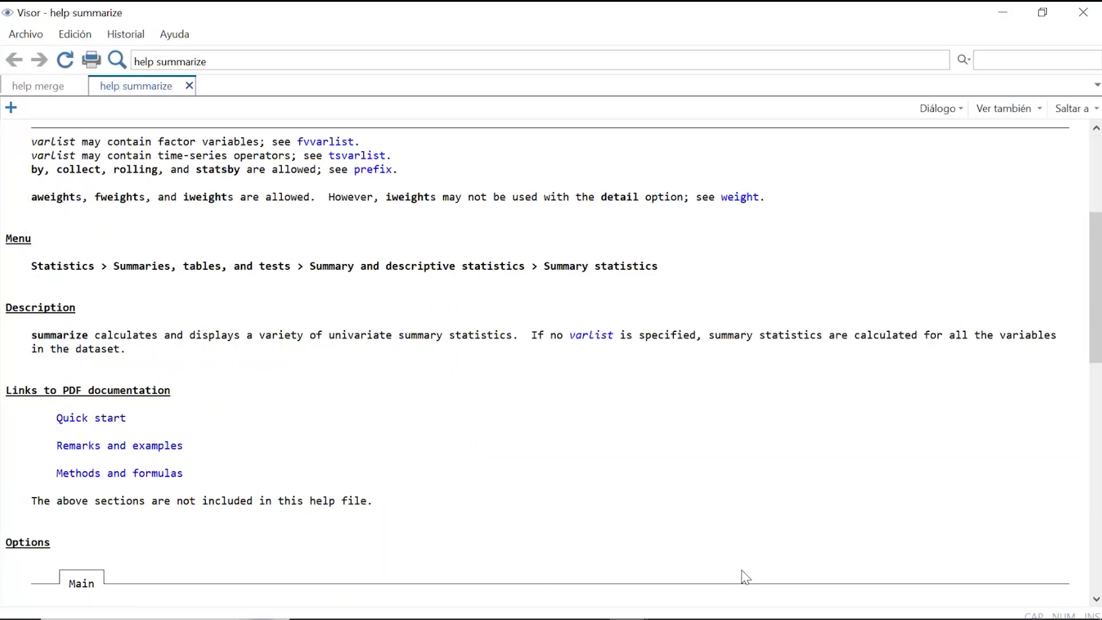
{"action": "scroll", "coordinate": [744, 577], "scroll_direction": "down", "scroll_amount": 20}
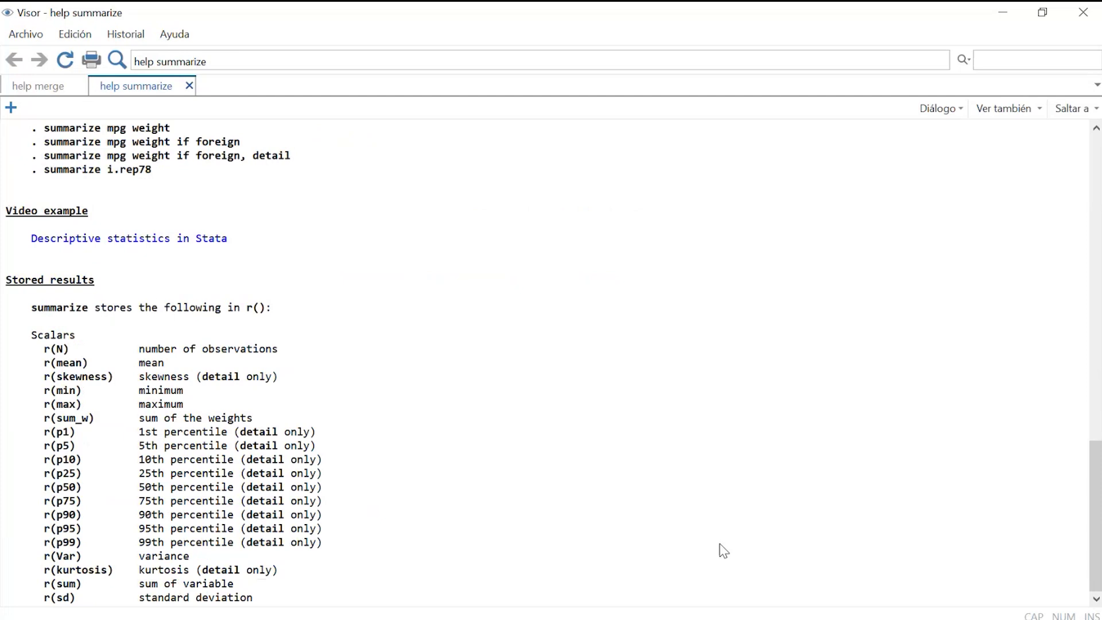
{"action": "left_click", "coordinate": [1083, 12]}
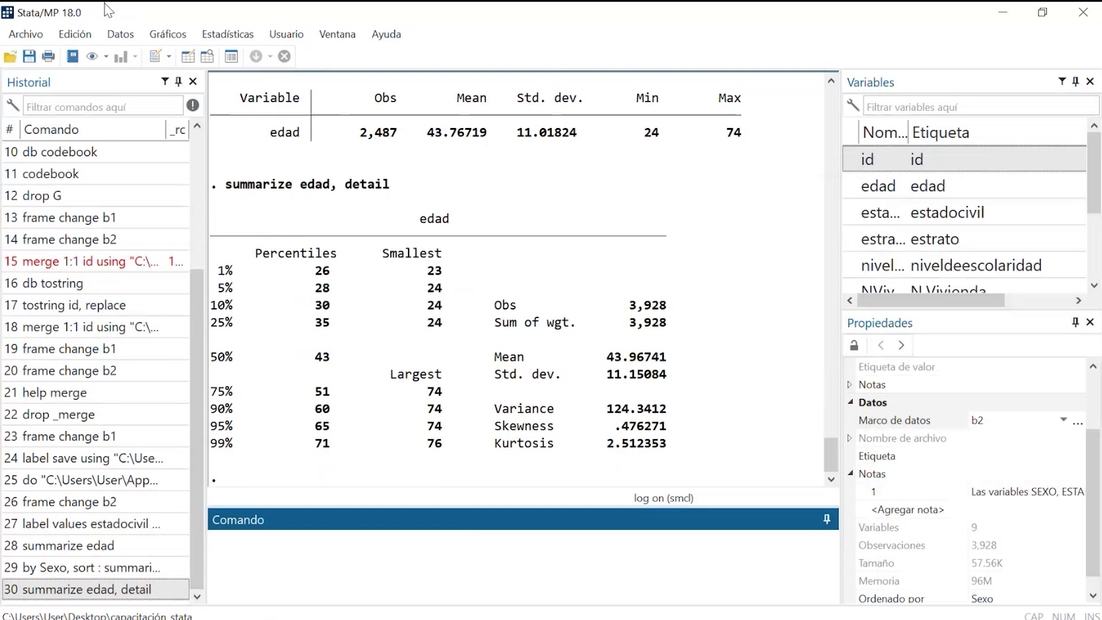
Estimate the mean of edad for the whole sample with the mean command, without direct standardization.
{"action": "left_click", "coordinate": [227, 34]}
{"action": "mouse_move", "coordinate": [287, 54]}
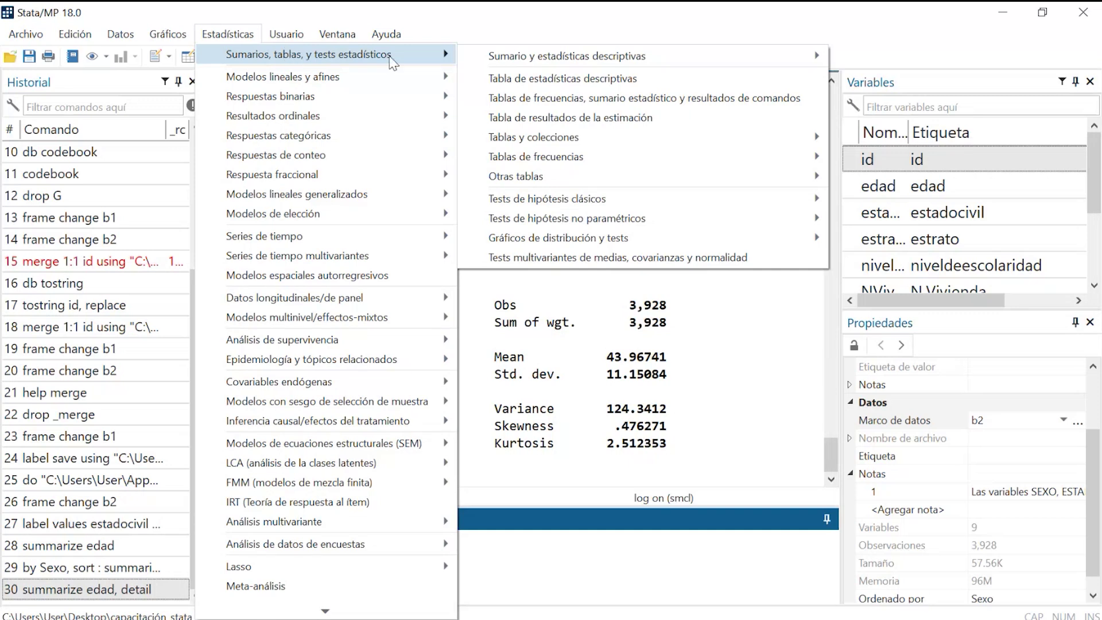
{"action": "left_click", "coordinate": [233, 41]}
{"action": "left_click", "coordinate": [233, 42]}
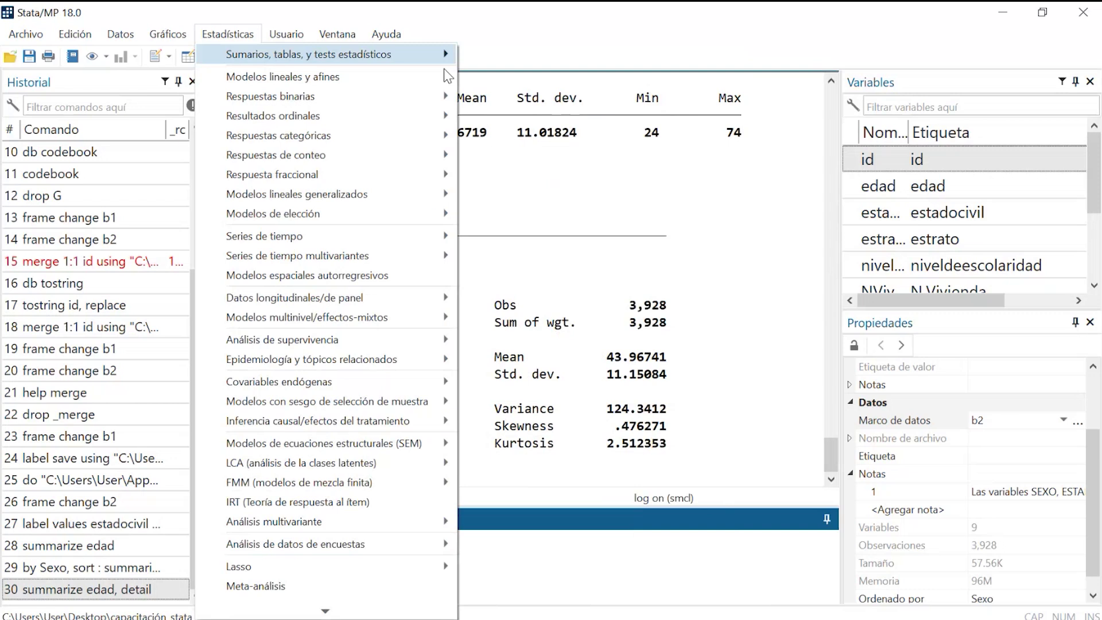
{"action": "mouse_move", "coordinate": [443, 68]}
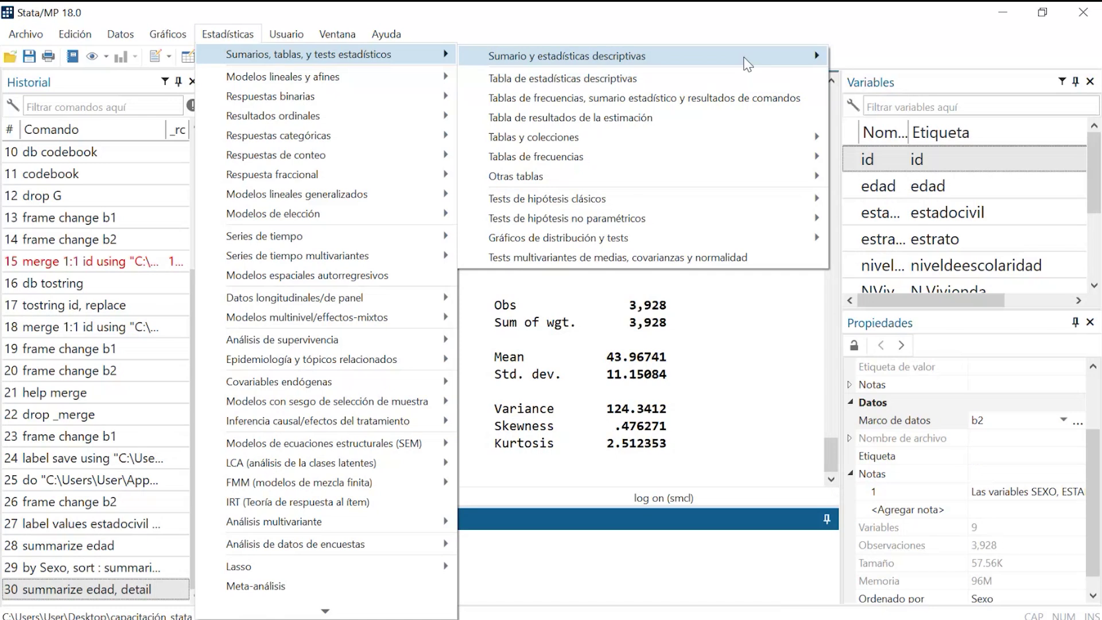
{"action": "mouse_move", "coordinate": [746, 63]}
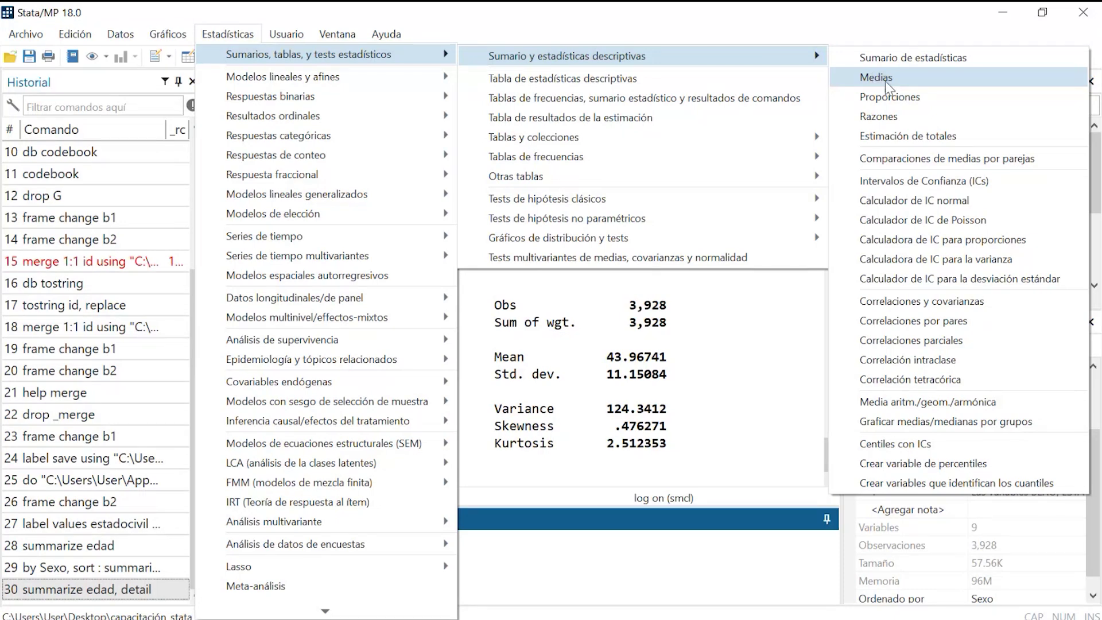
{"action": "left_click", "coordinate": [886, 81]}
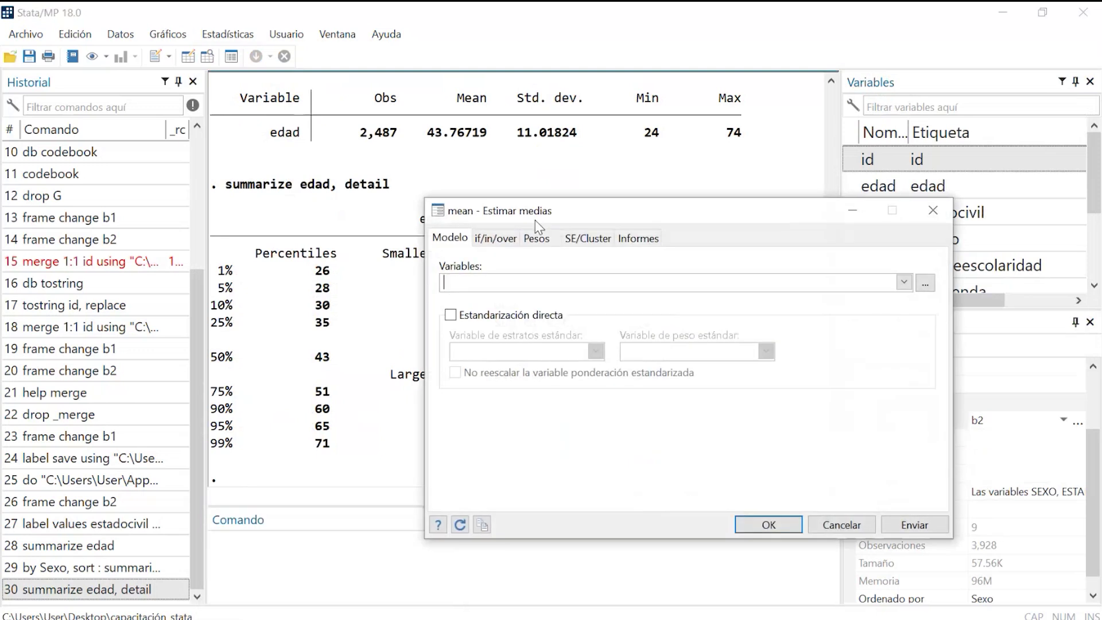
{"action": "left_click_drag", "start_coordinate": [535, 219], "coordinate": [437, 208]}
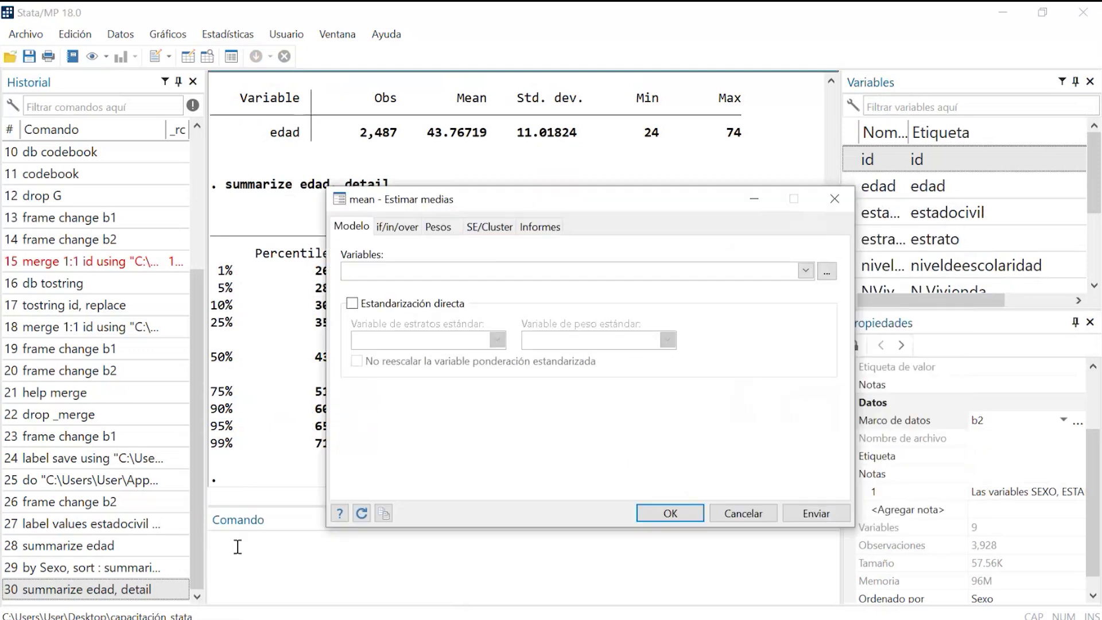
{"action": "left_click", "coordinate": [806, 271]}
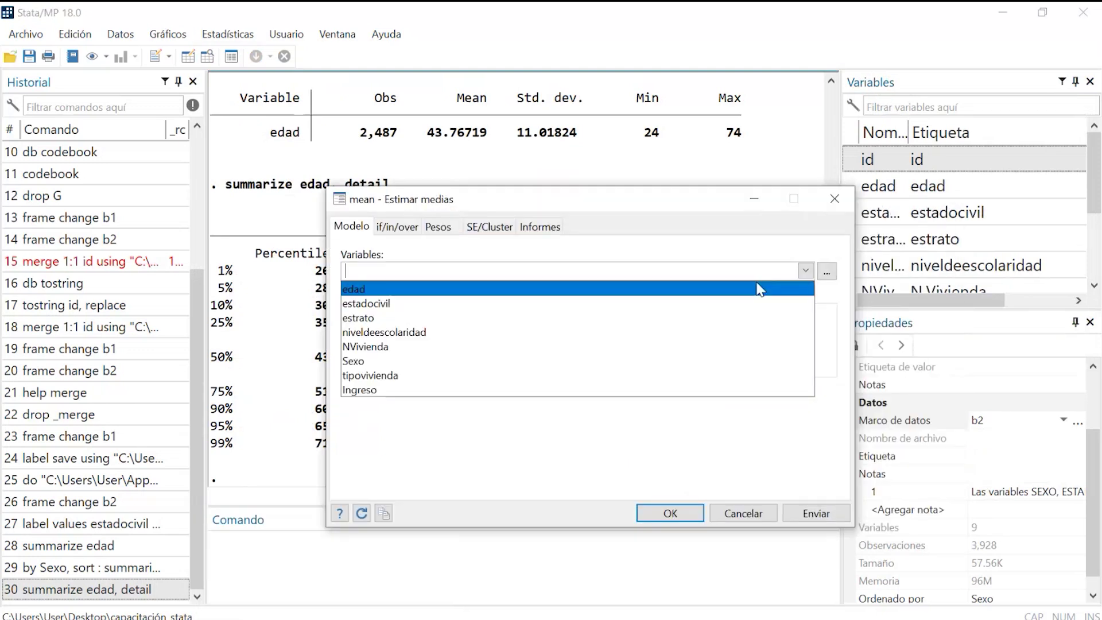
{"action": "left_click", "coordinate": [374, 290]}
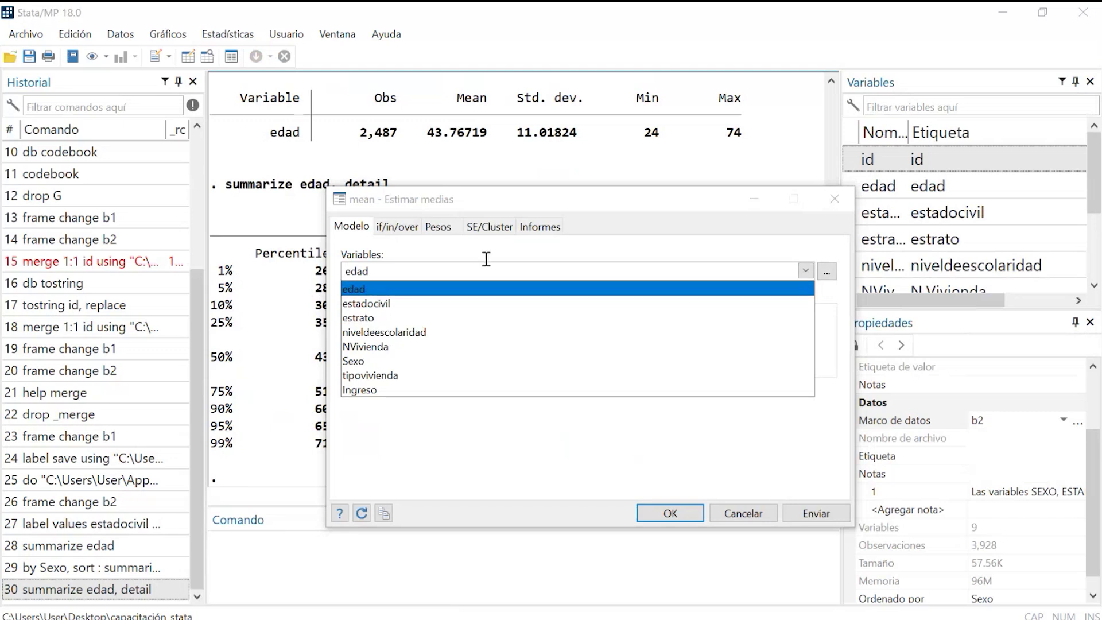
{"action": "left_click", "coordinate": [486, 261]}
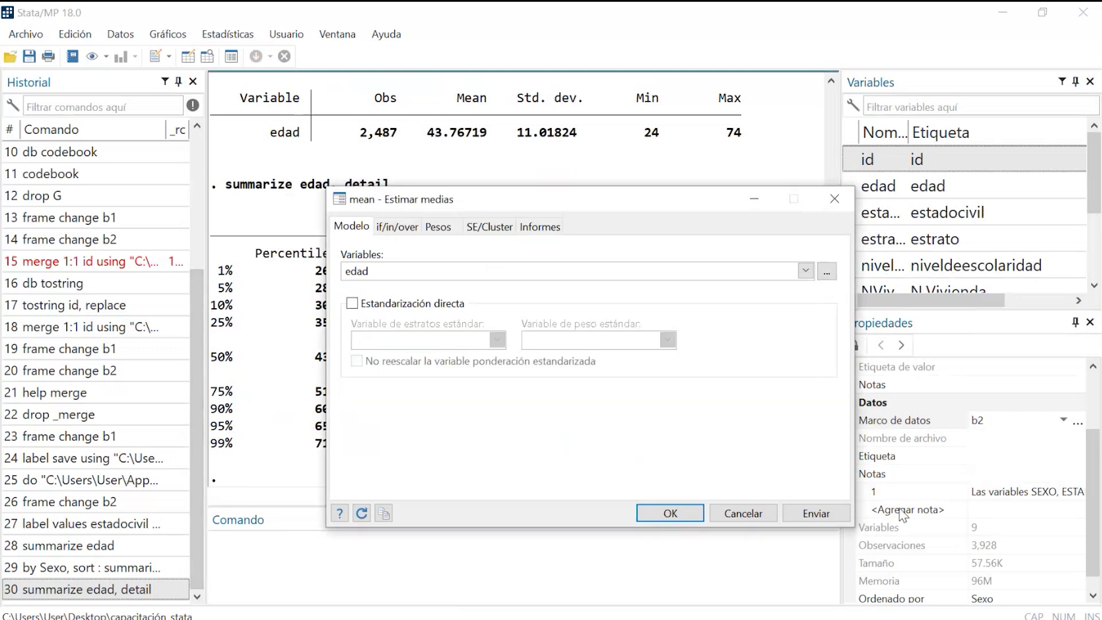
{"action": "left_click", "coordinate": [687, 516]}
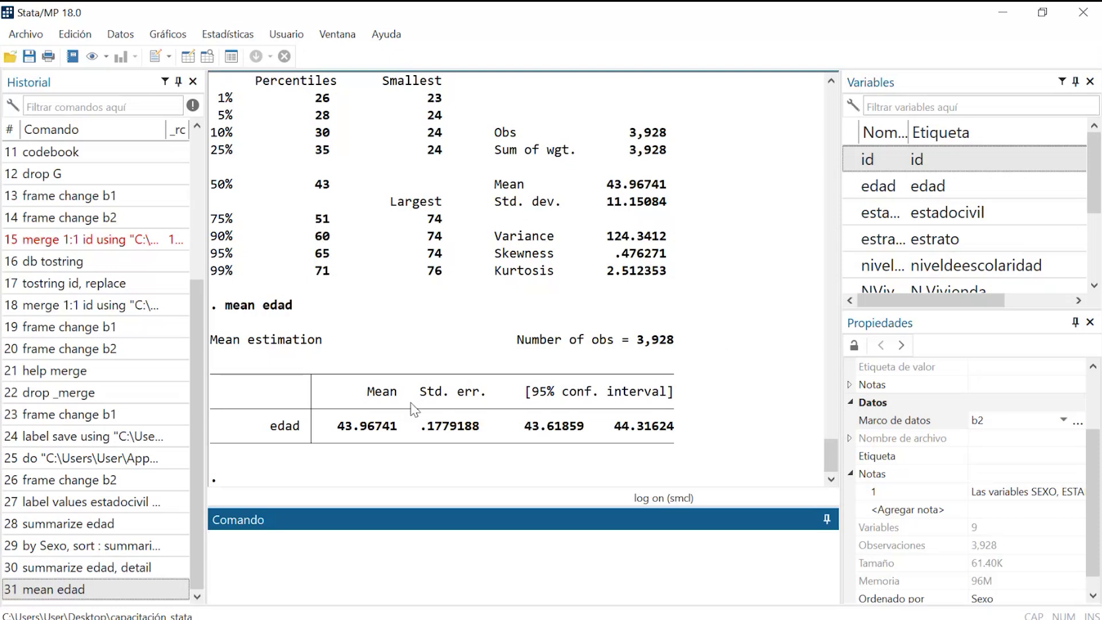
Highlight the mean of edad in the estimation table and open the grmeanby dialog for graphing means or medians by categorical variables.
{"action": "left_click_drag", "start_coordinate": [382, 406], "coordinate": [391, 439]}
{"action": "left_click_drag", "start_coordinate": [312, 426], "coordinate": [398, 426]}
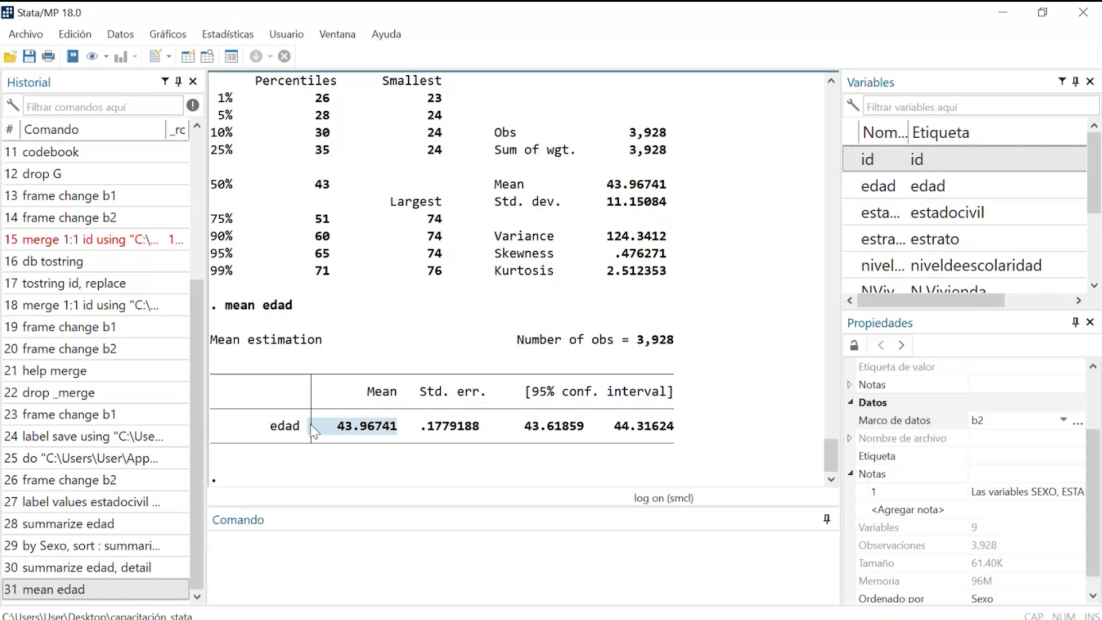
{"action": "left_click", "coordinate": [230, 36]}
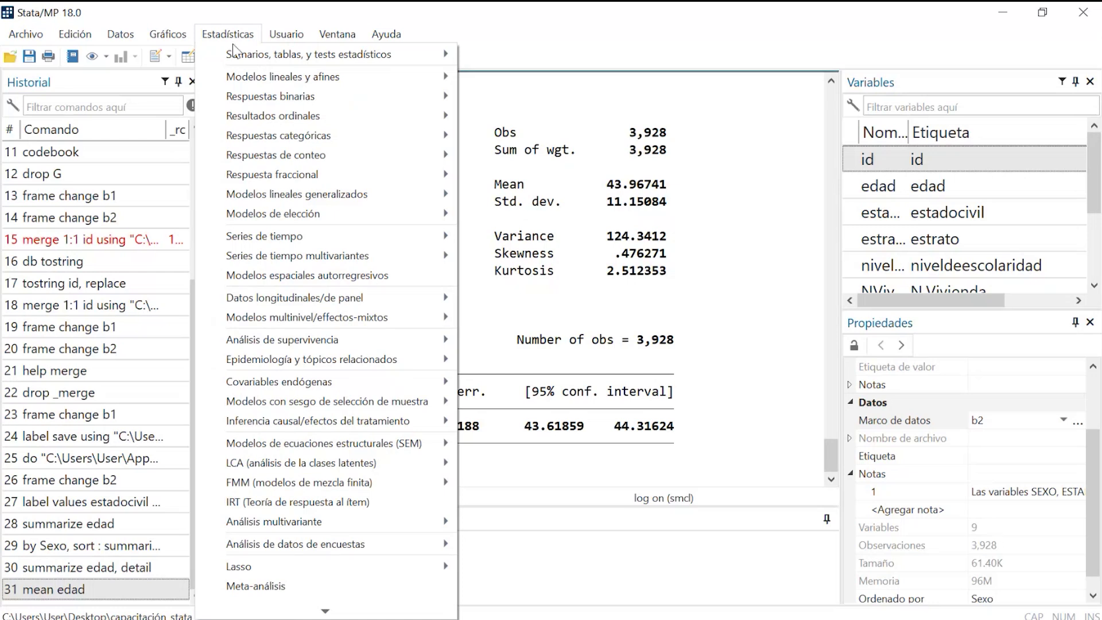
{"action": "mouse_move", "coordinate": [321, 54]}
{"action": "mouse_move", "coordinate": [575, 56]}
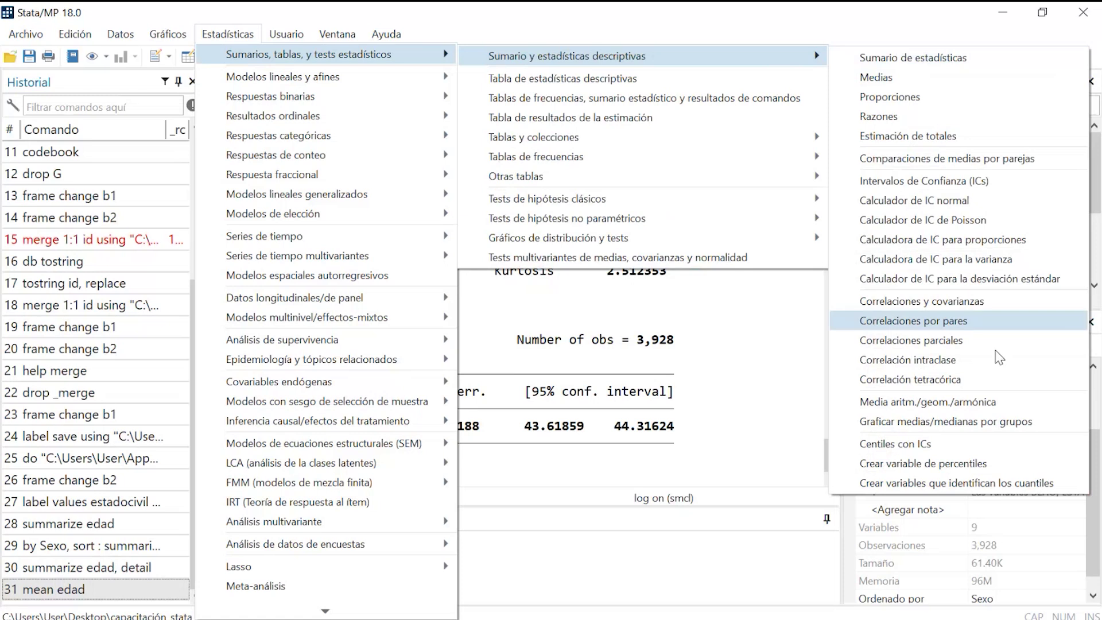
{"action": "left_click", "coordinate": [1028, 429]}
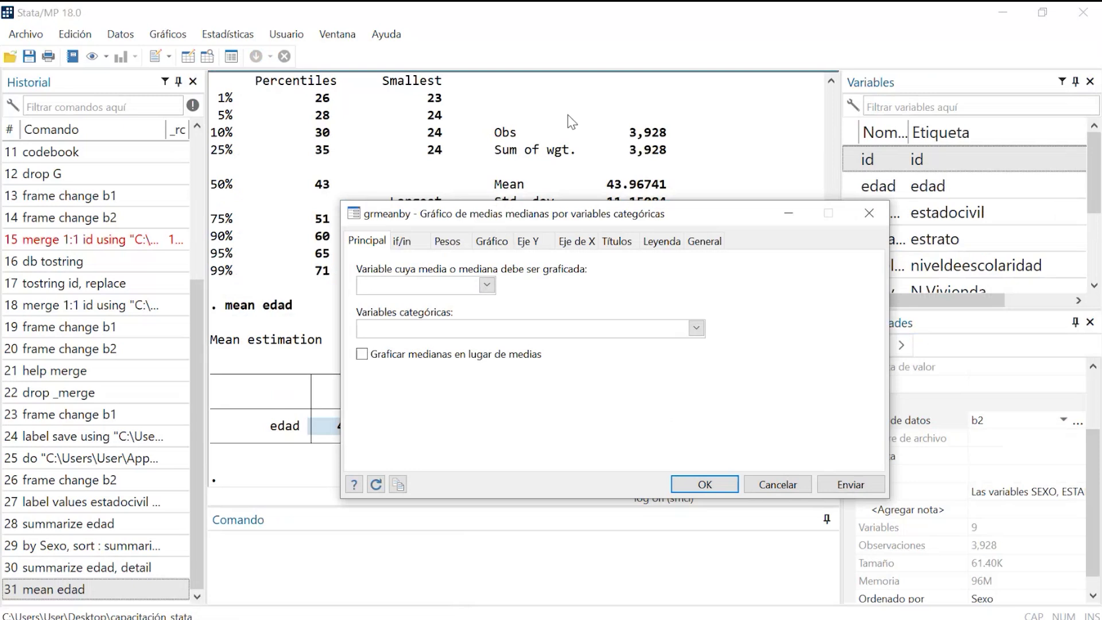
Choose edad as the variable whose mean is graphed in the grmeanby dialog.
{"action": "left_click_drag", "start_coordinate": [561, 221], "coordinate": [509, 202]}
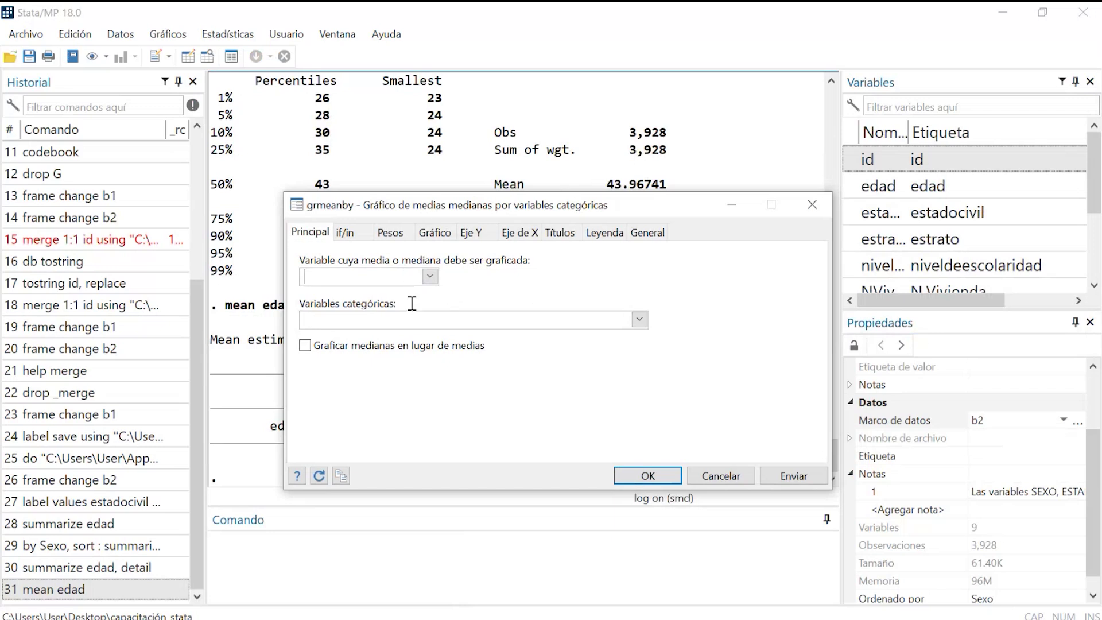
{"action": "left_click", "coordinate": [430, 276]}
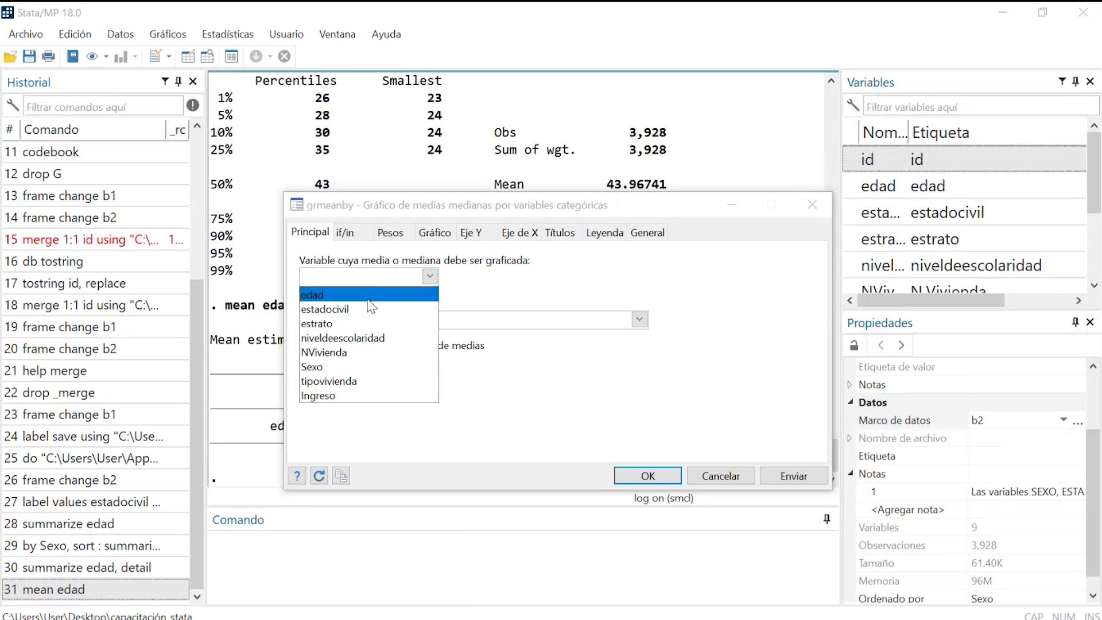
{"action": "left_click", "coordinate": [430, 280]}
{"action": "left_click", "coordinate": [430, 281]}
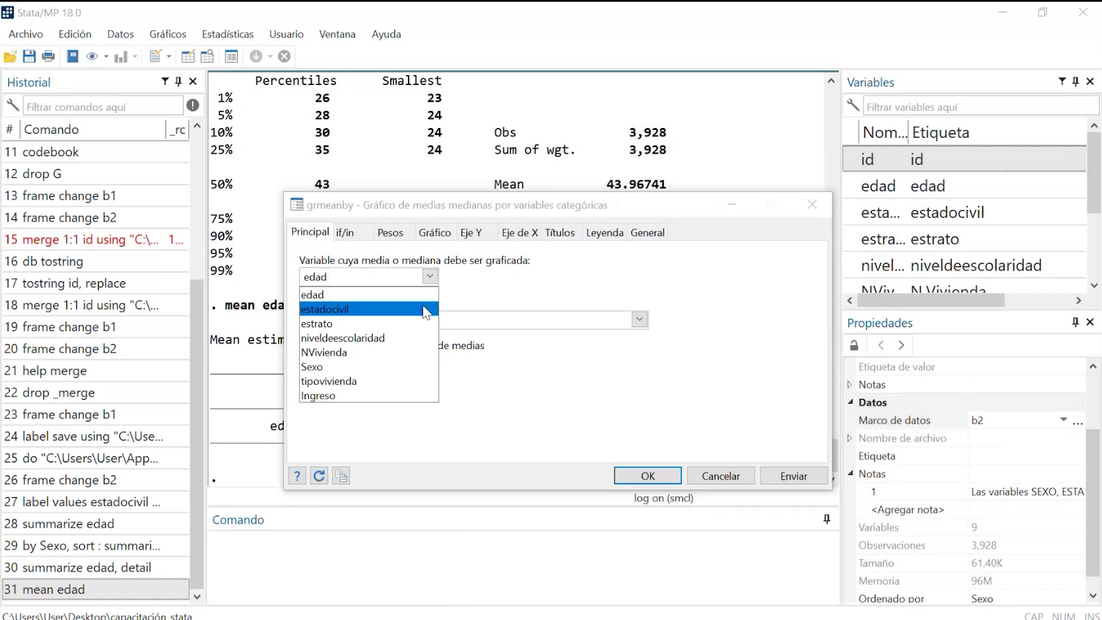
{"action": "left_click", "coordinate": [423, 309]}
{"action": "left_click", "coordinate": [432, 280]}
{"action": "left_click", "coordinate": [404, 296]}
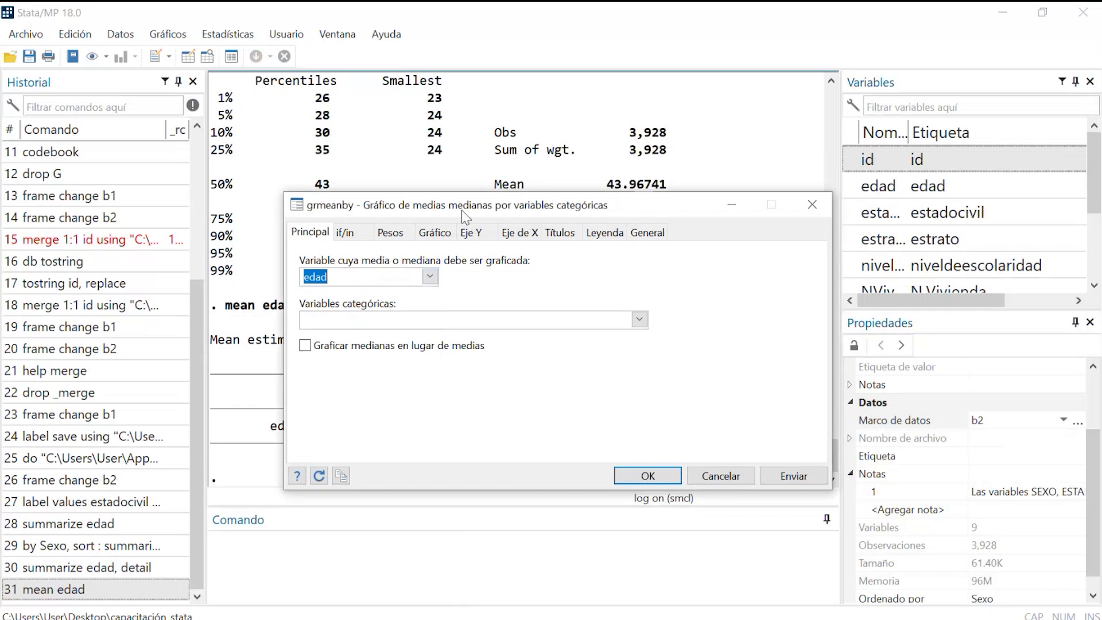
Review the earlier summary tables of edad by Sexo, comparing the Femenino and Masculino means.
{"action": "left_click_drag", "start_coordinate": [465, 217], "coordinate": [455, 308]}
{"action": "scroll", "coordinate": [432, 228], "scroll_direction": "up", "scroll_amount": 7}
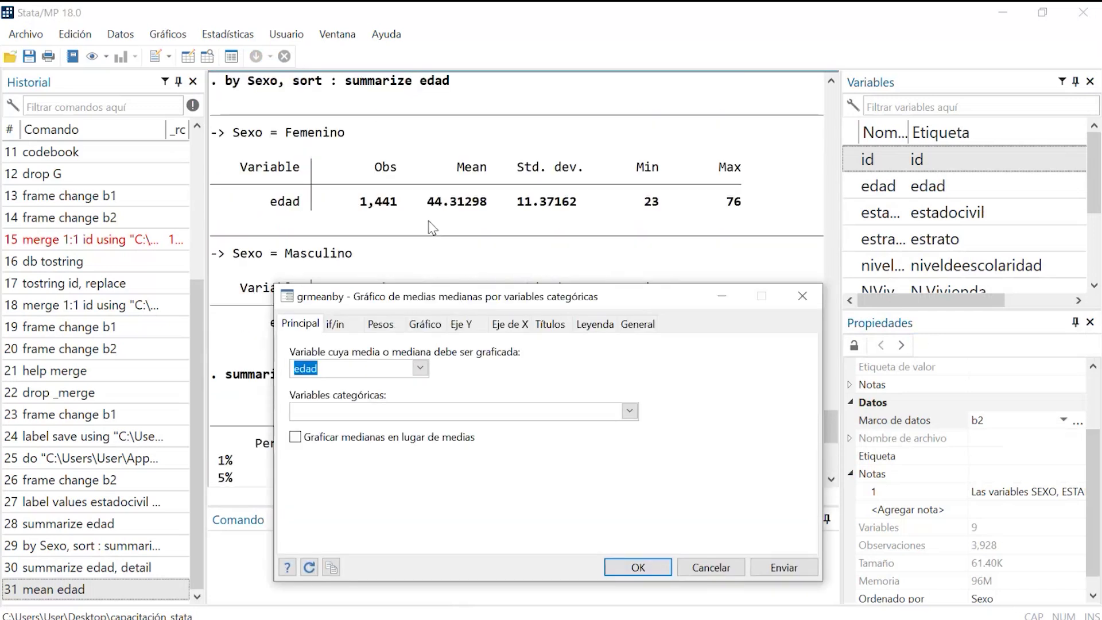
{"action": "scroll", "coordinate": [432, 228], "scroll_direction": "down", "scroll_amount": 3}
{"action": "scroll", "coordinate": [432, 228], "scroll_direction": "up", "scroll_amount": 2}
{"action": "scroll", "coordinate": [393, 189], "scroll_direction": "up", "scroll_amount": 2}
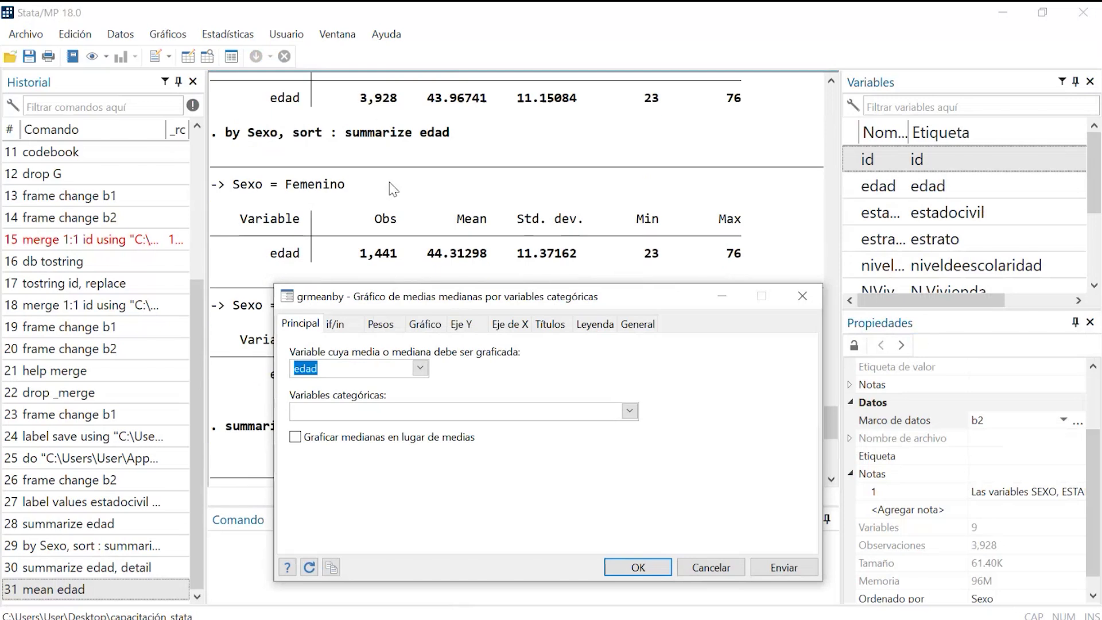
{"action": "scroll", "coordinate": [344, 207], "scroll_direction": "down", "scroll_amount": 1}
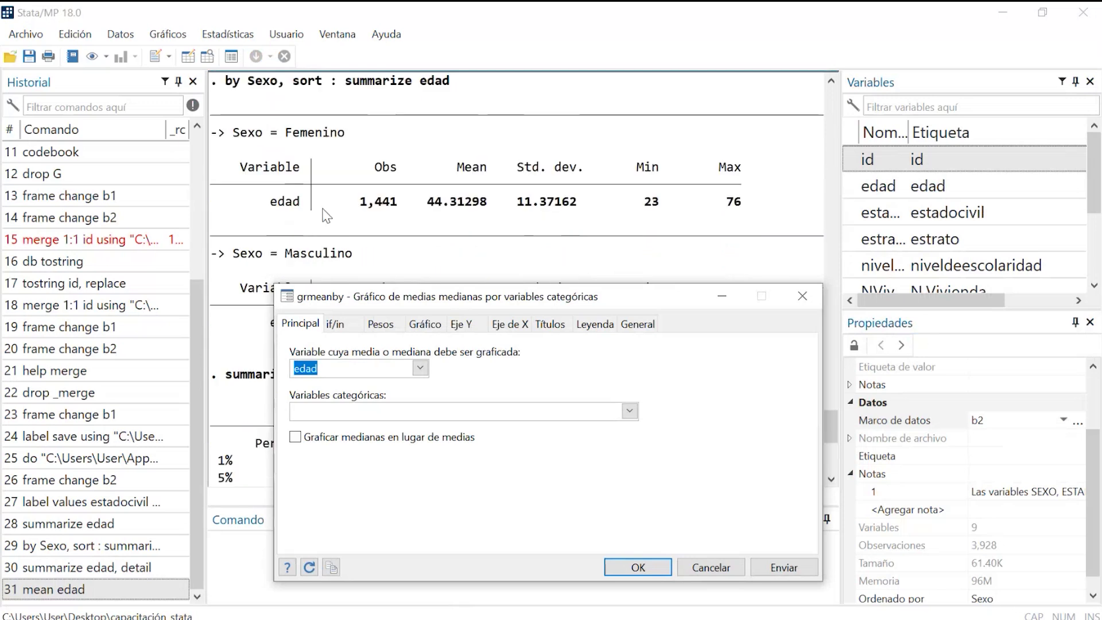
{"action": "scroll", "coordinate": [326, 216], "scroll_direction": "down", "scroll_amount": 3}
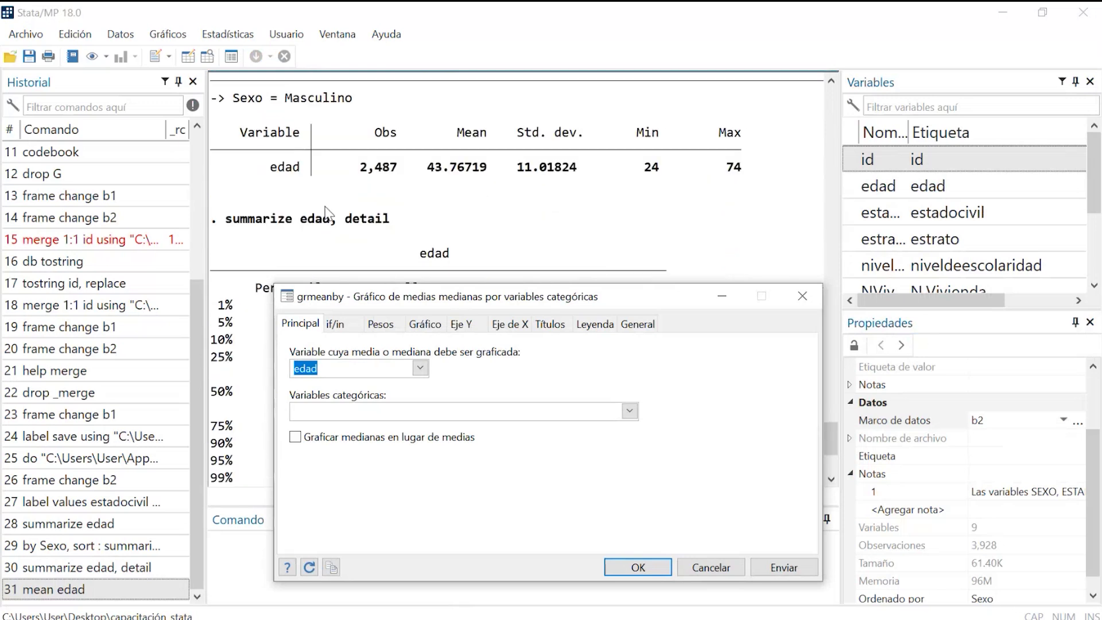
Graph the means of edad by the categorical variable Sexo, inspect the plot and close the graph window.
{"action": "left_click_drag", "start_coordinate": [483, 297], "coordinate": [461, 207]}
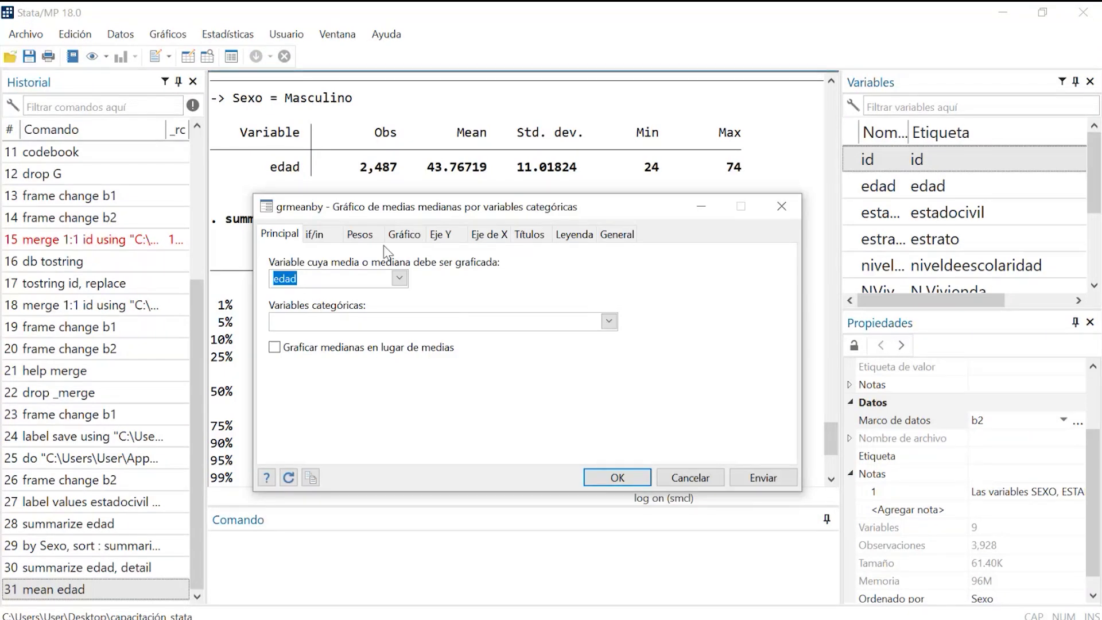
{"action": "left_click", "coordinate": [396, 235]}
{"action": "left_click", "coordinate": [283, 235]}
{"action": "left_click", "coordinate": [609, 322]}
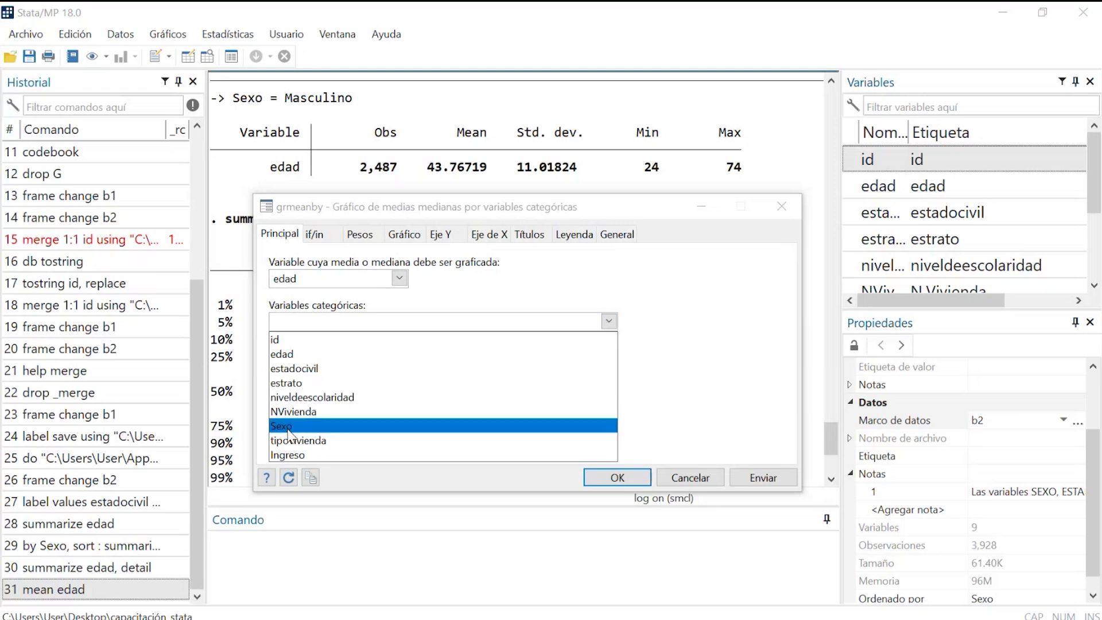
{"action": "left_click", "coordinate": [344, 426]}
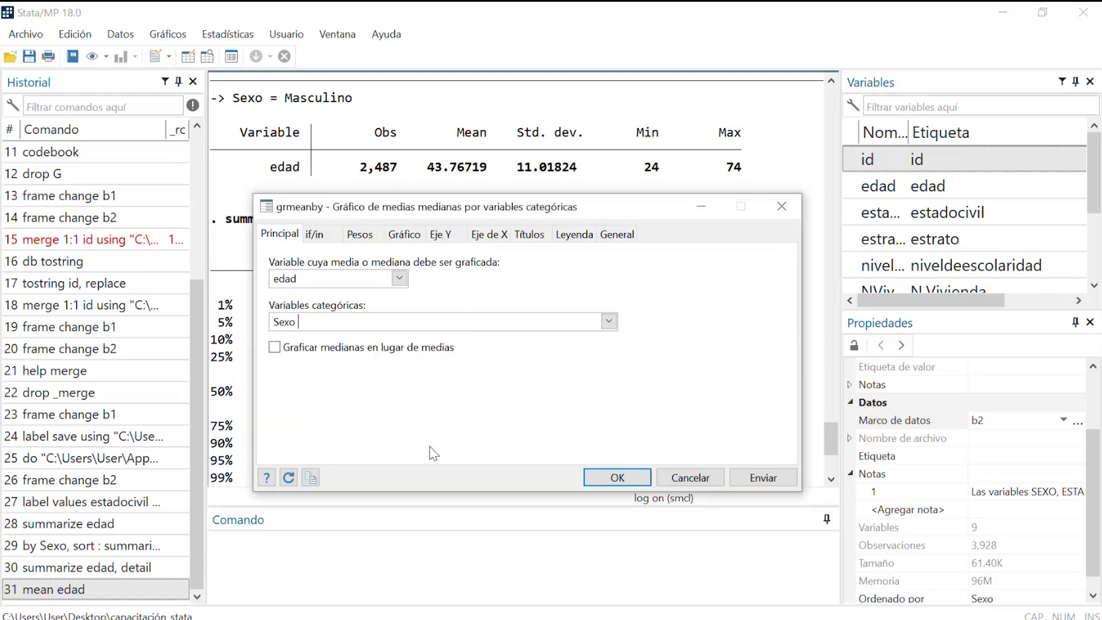
{"action": "left_click", "coordinate": [761, 478]}
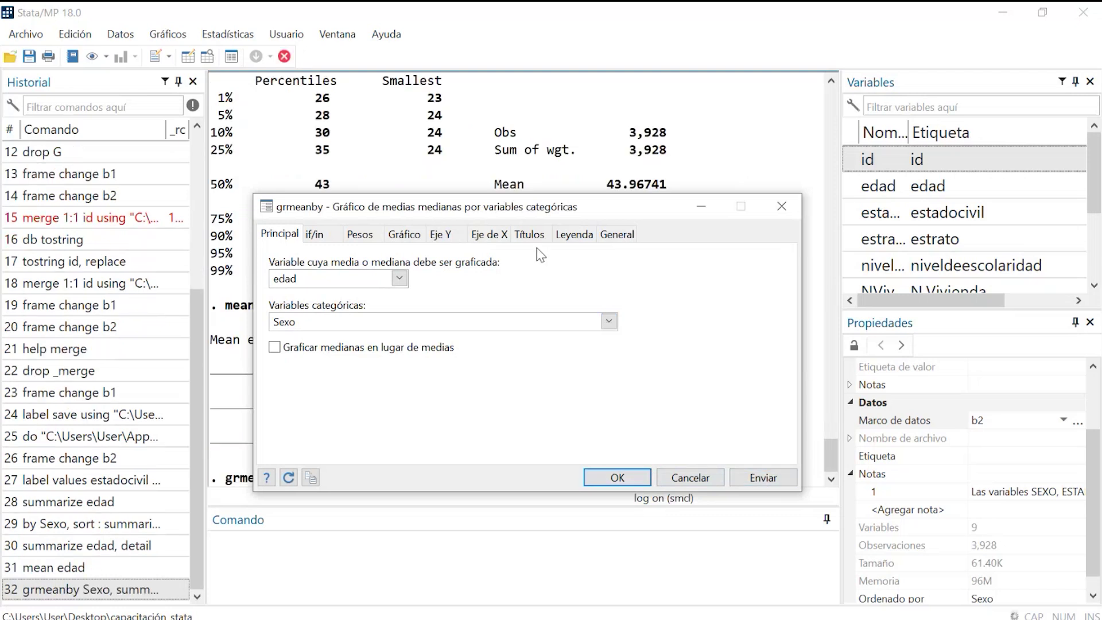
{"action": "left_click_drag", "start_coordinate": [552, 215], "coordinate": [668, 131]}
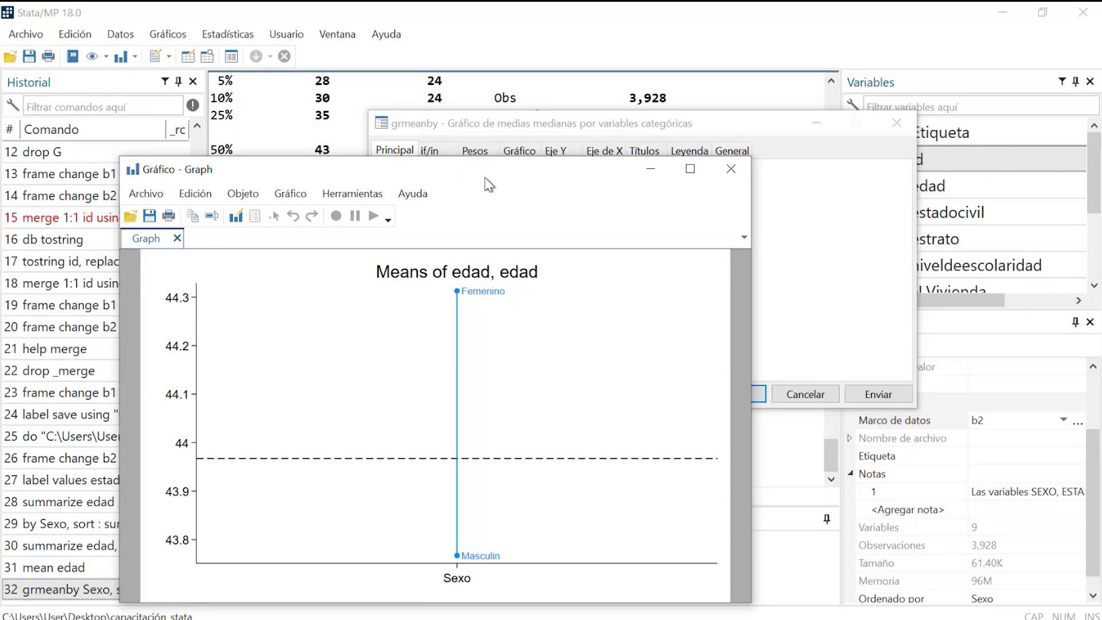
{"action": "left_click_drag", "start_coordinate": [489, 184], "coordinate": [621, 101]}
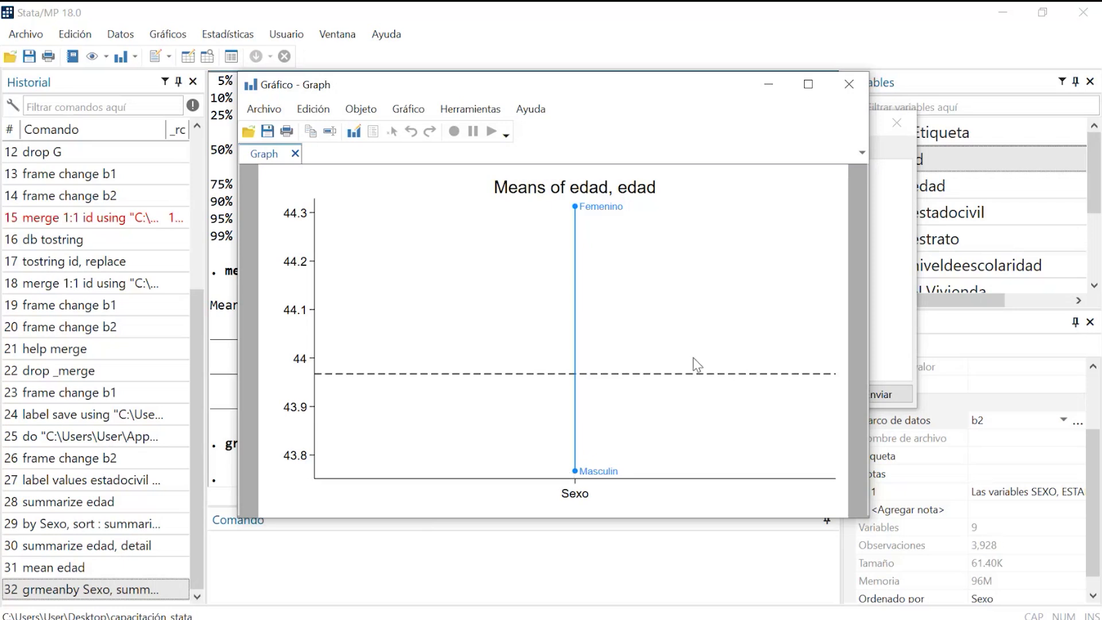
{"action": "left_click", "coordinate": [863, 81]}
Add estadocivil to the categorical variables, graph the means of edad by Sexo and estadocivil, and close the graph window.
{"action": "left_click", "coordinate": [554, 238]}
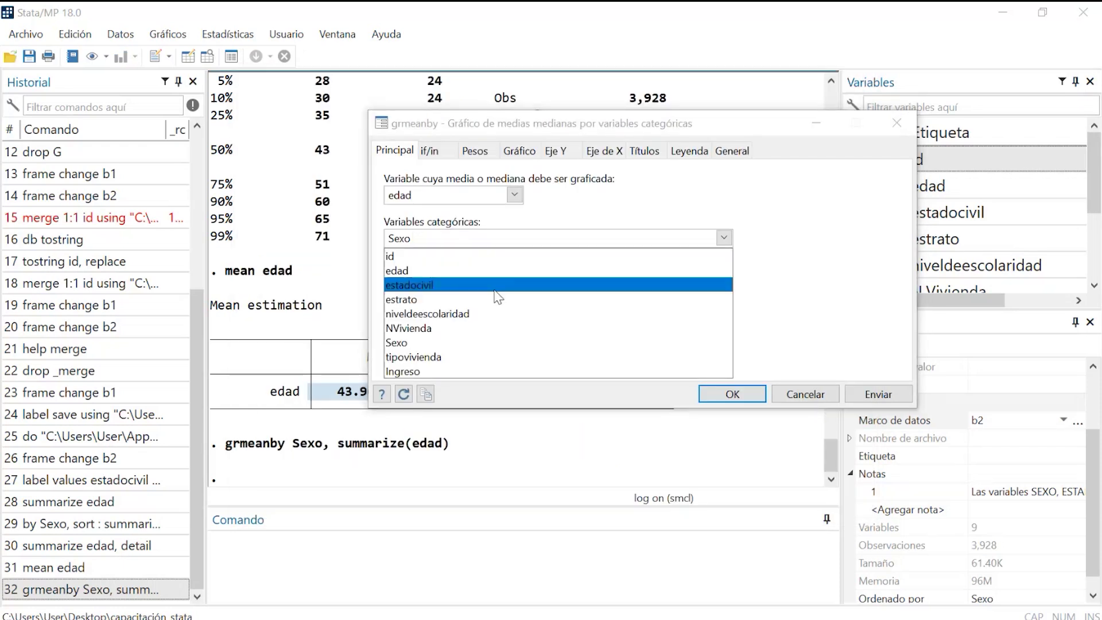
{"action": "left_click", "coordinate": [495, 288]}
{"action": "left_click", "coordinate": [863, 395]}
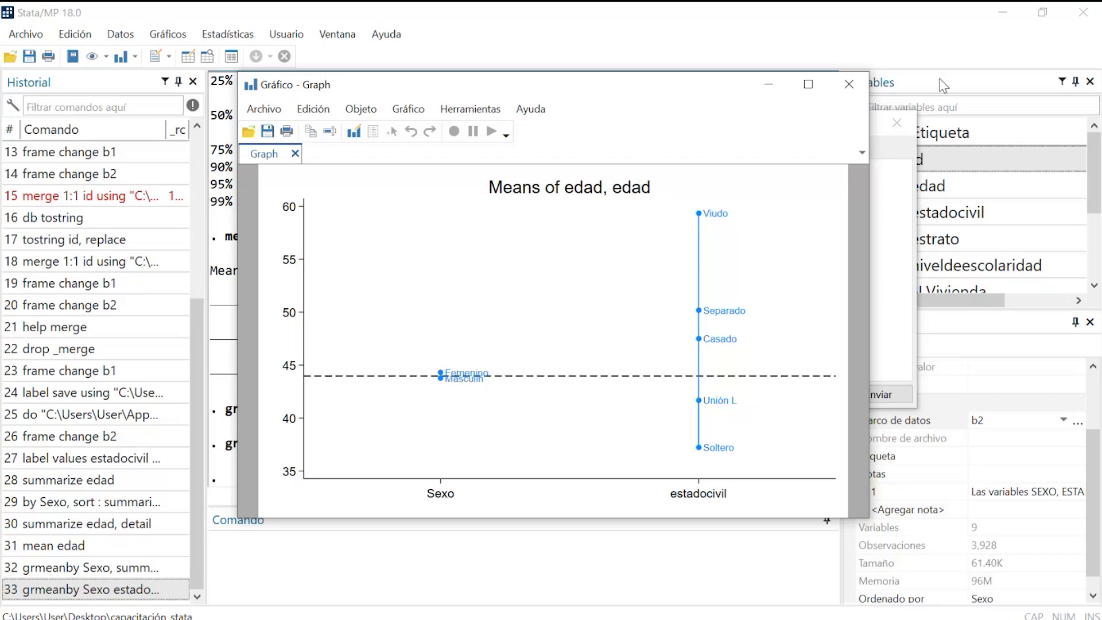
{"action": "left_click", "coordinate": [849, 84]}
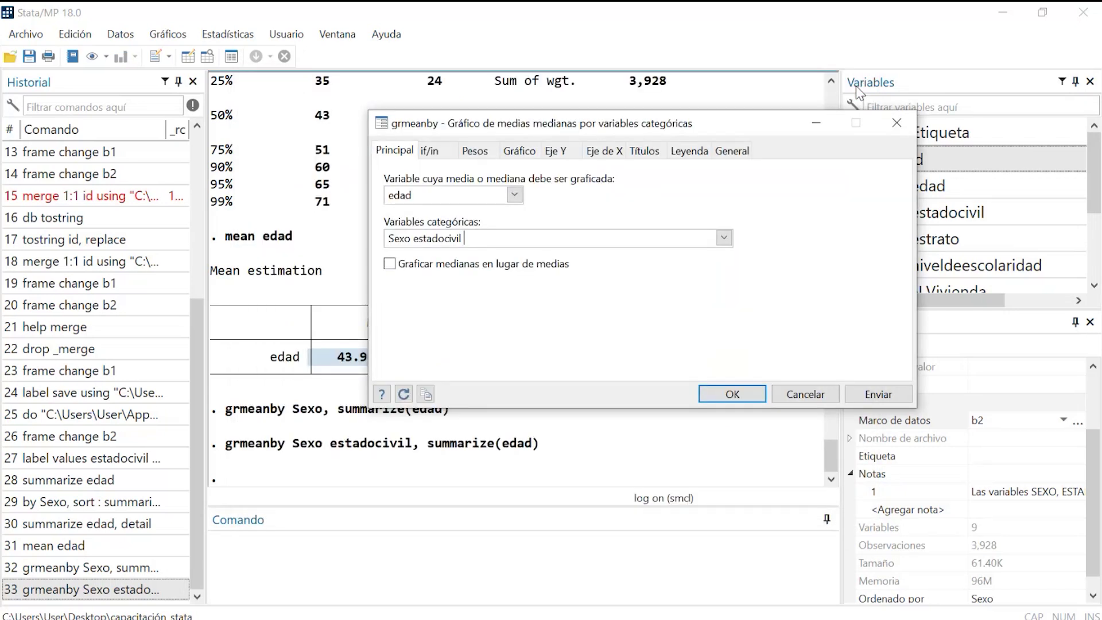
Graph the medians of edad instead of the means for Sexo and estadocivil, and close the resulting graph.
{"action": "left_click", "coordinate": [390, 265]}
{"action": "left_click", "coordinate": [728, 396]}
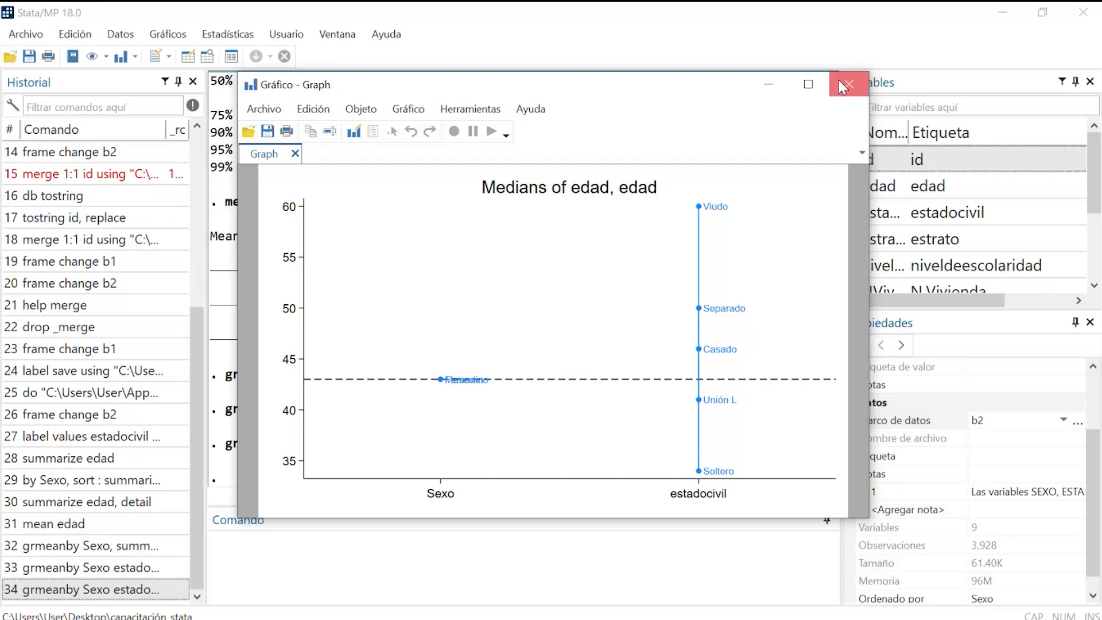
{"action": "left_click", "coordinate": [839, 84]}
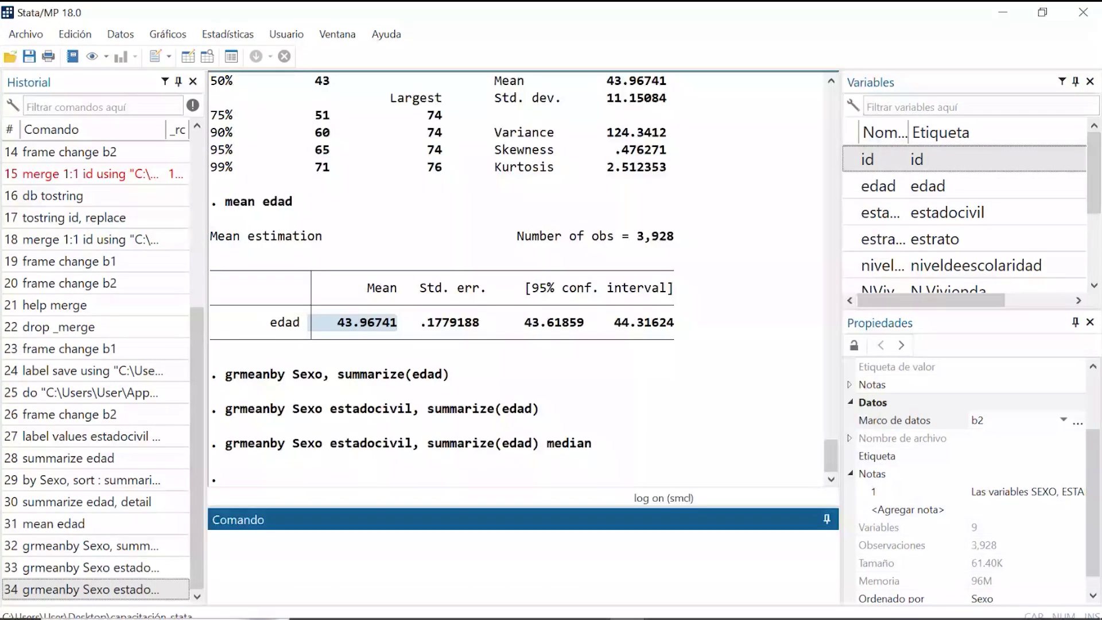
Reopen the dialog with the command db grmeanby, remove estadocivil from the categorical variables, and graph the medians of edad by Sexo only.
{"action": "type", "text": "db grma"}
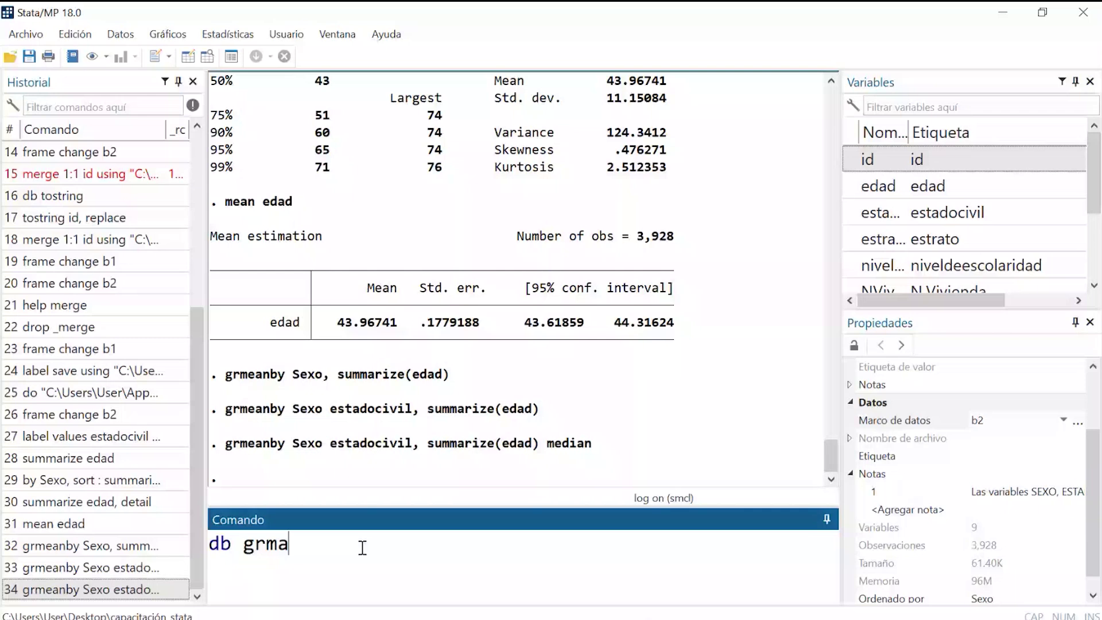
{"action": "key", "text": "BackSpace"}
{"action": "type", "text": "eanby"}
{"action": "key", "text": "Return"}
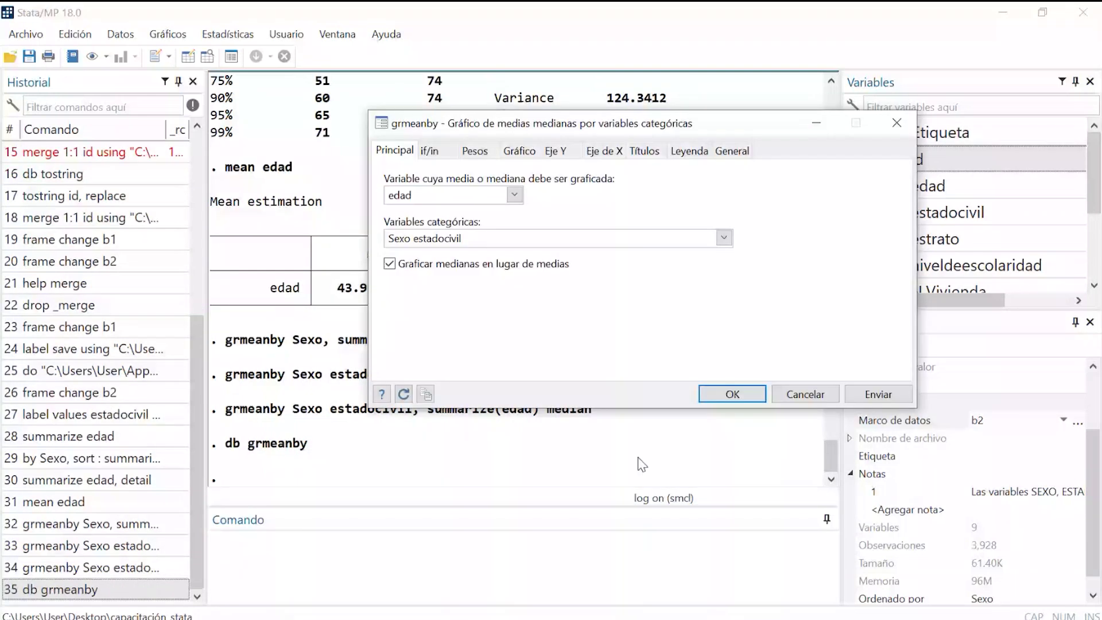
{"action": "key", "text": "BackSpace"}
{"action": "key", "text": "BackSpace"}
{"action": "key", "text": "BackSpace"}
{"action": "key", "text": "BackSpace"}
{"action": "key", "text": "BackSpace"}
{"action": "key", "text": "BackSpace"}
{"action": "key", "text": "BackSpace"}
{"action": "key", "text": "BackSpace"}
{"action": "key", "text": "BackSpace"}
{"action": "key", "text": "BackSpace"}
{"action": "key", "text": "BackSpace"}
{"action": "key", "text": "BackSpace"}
{"action": "left_click", "coordinate": [887, 387]}
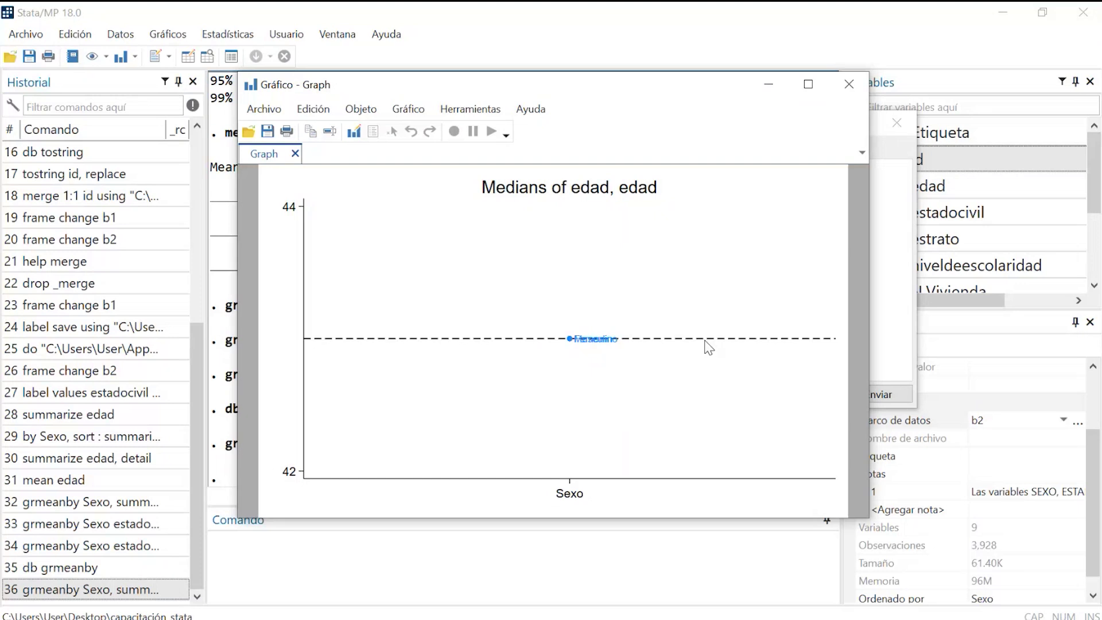
Return to the results and highlight the 50% percentile row in the detailed summary of edad.
{"action": "left_click", "coordinate": [235, 282]}
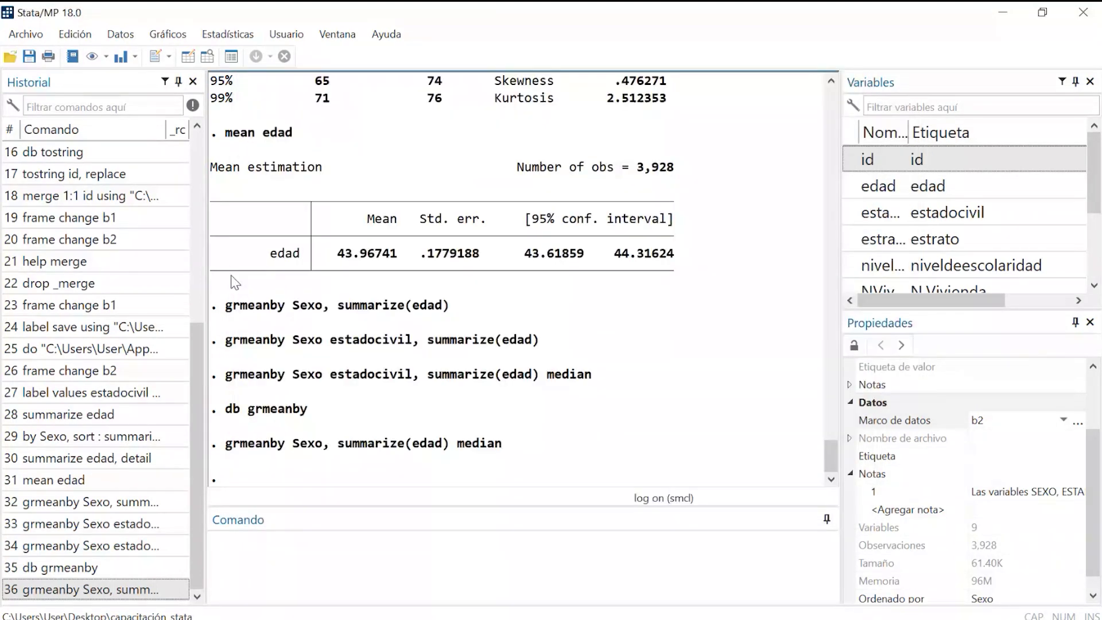
{"action": "scroll", "coordinate": [234, 281], "scroll_direction": "up", "scroll_amount": 7}
{"action": "scroll", "coordinate": [345, 344], "scroll_direction": "up", "scroll_amount": 1}
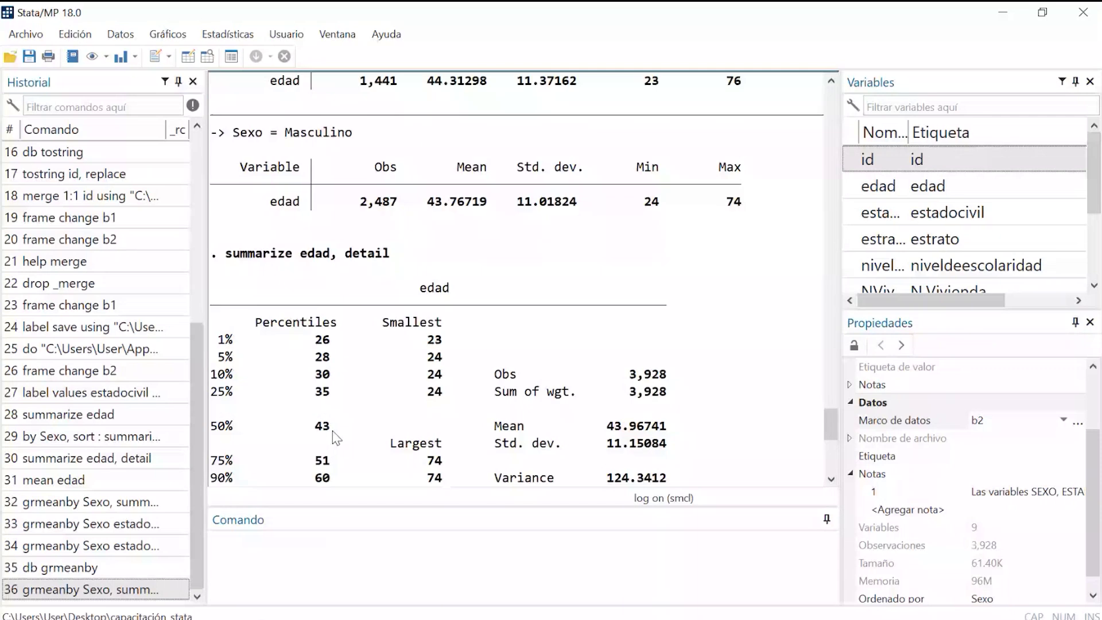
{"action": "left_click_drag", "start_coordinate": [334, 431], "coordinate": [211, 428]}
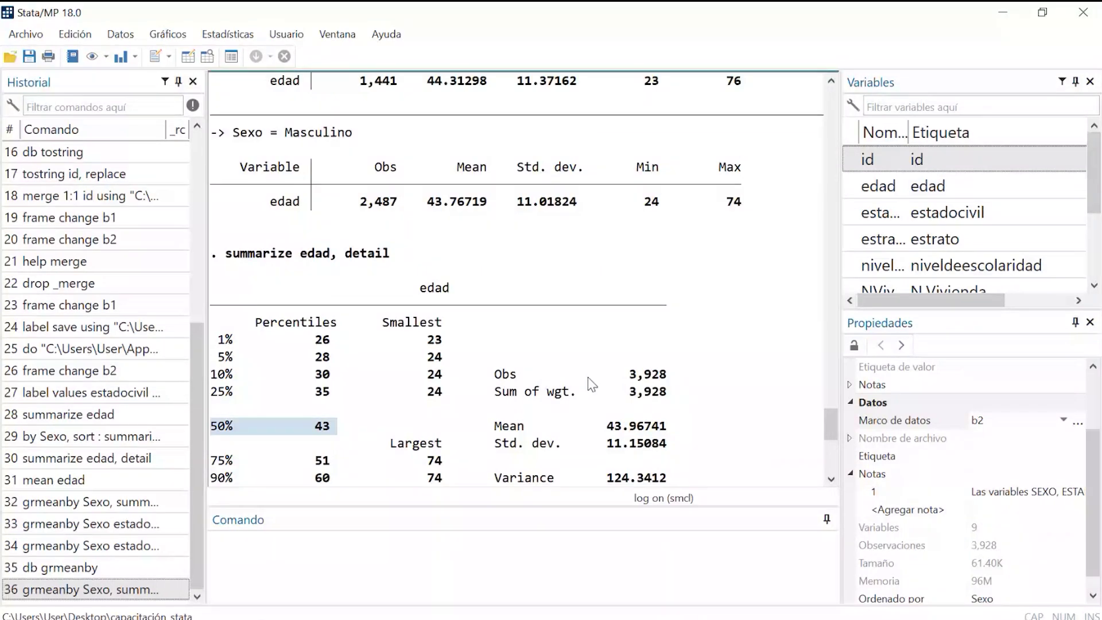
{"action": "scroll", "coordinate": [592, 385], "scroll_direction": "down", "scroll_amount": 1}
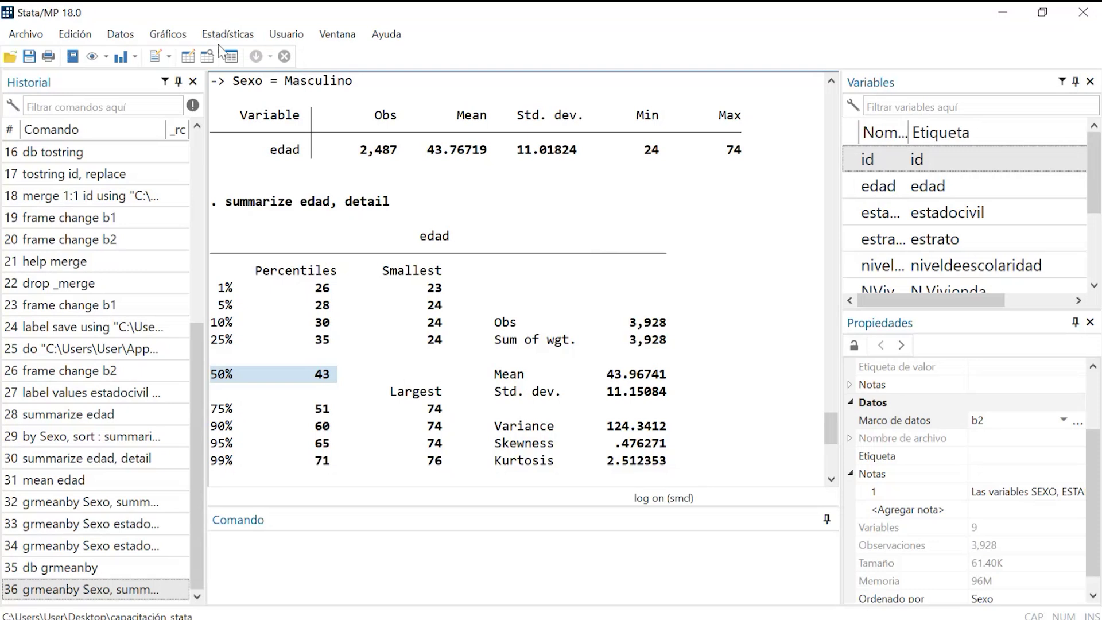
Run summary statistics for edad with additional statistics, repeating the command by groups of Sexo.
{"action": "left_click", "coordinate": [244, 34]}
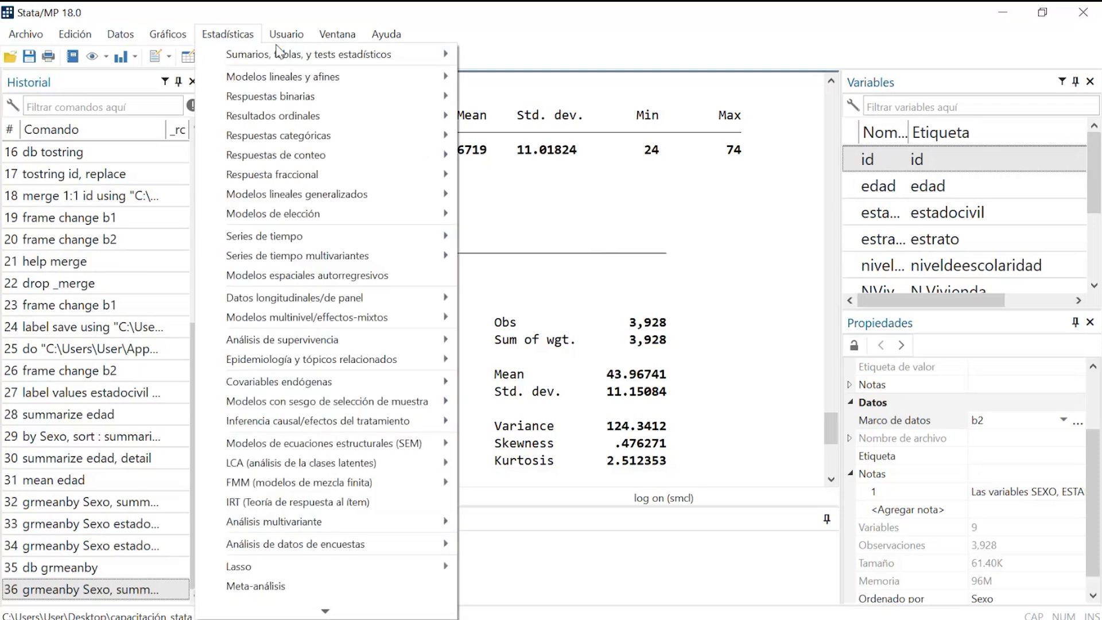
{"action": "mouse_move", "coordinate": [277, 53]}
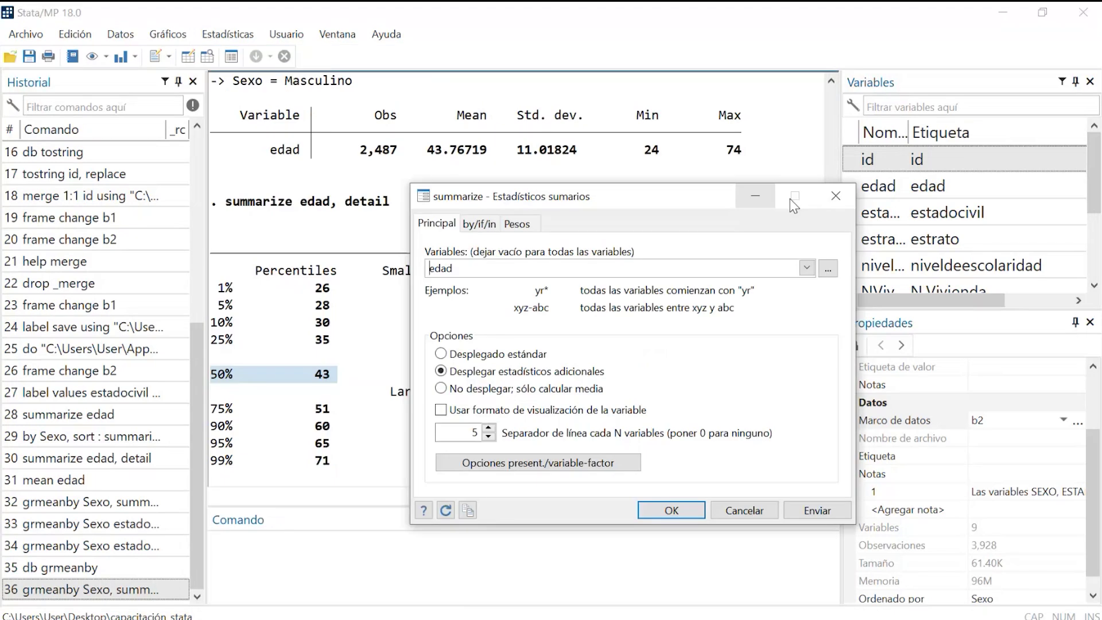
{"action": "left_click", "coordinate": [481, 229]}
{"action": "left_click", "coordinate": [537, 250]}
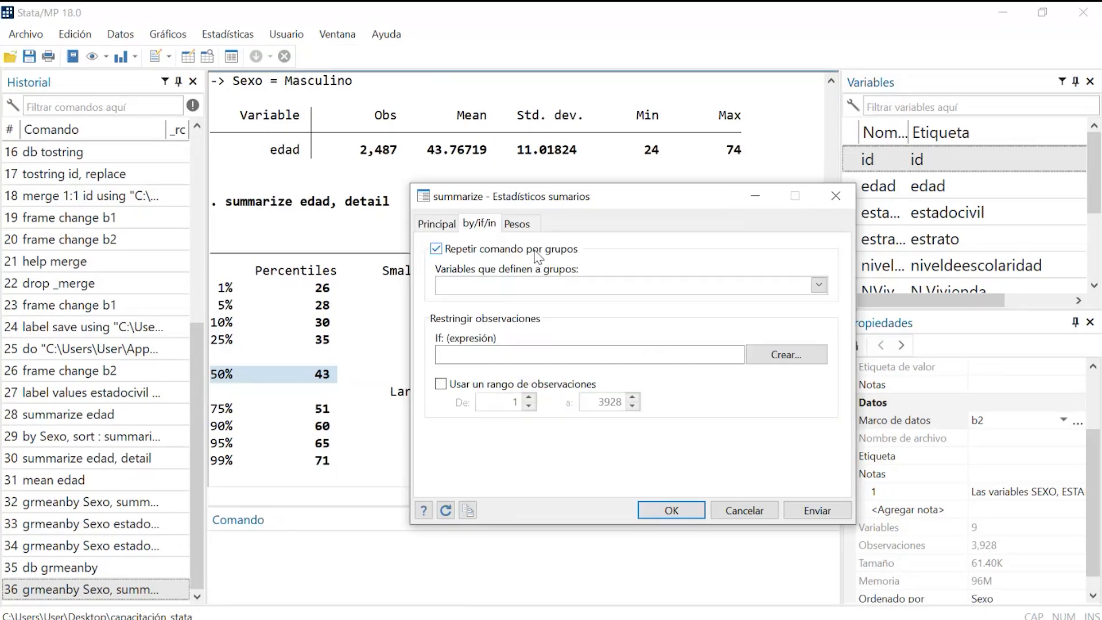
{"action": "left_click", "coordinate": [819, 285]}
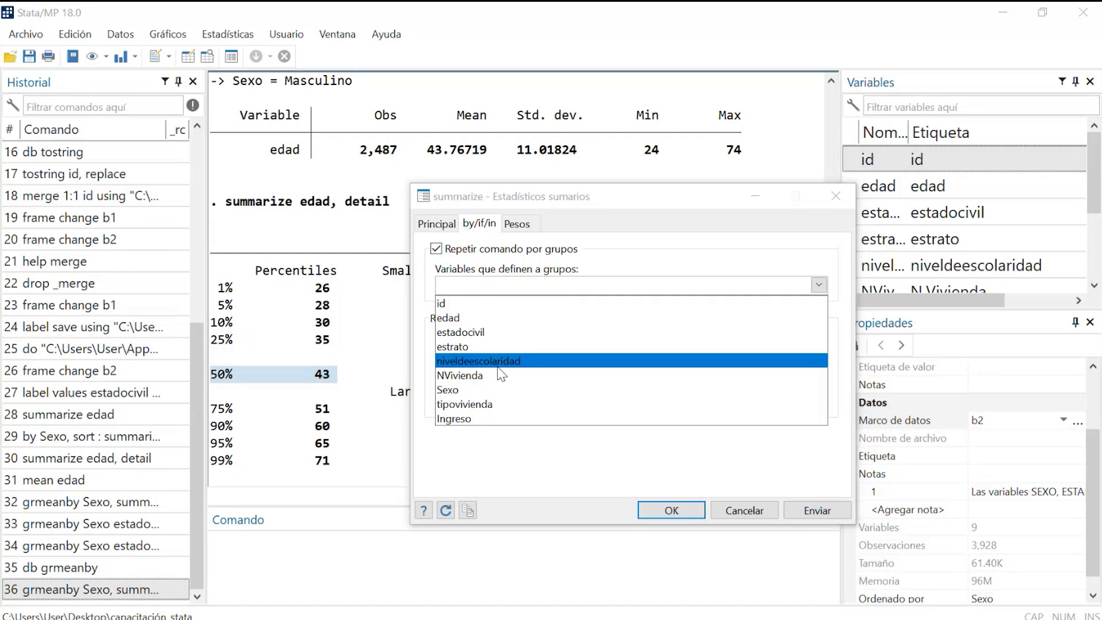
{"action": "left_click", "coordinate": [511, 390]}
{"action": "left_click", "coordinate": [705, 506]}
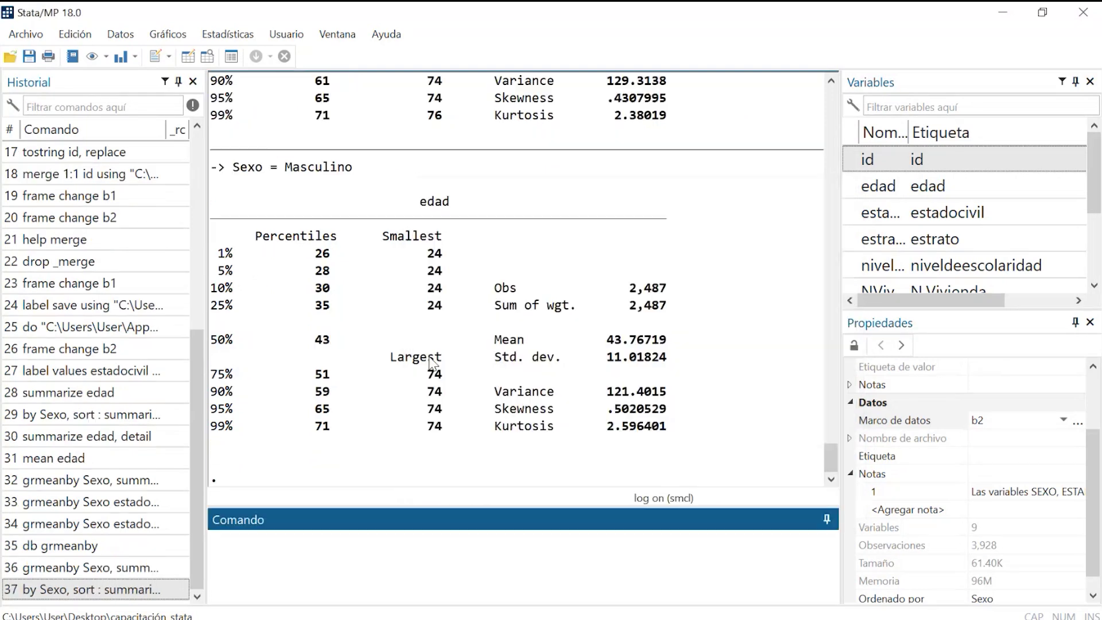
Compare the 50% percentile rows of edad for each Sexo with the enlarged medians graph, and close the graph.
{"action": "scroll", "coordinate": [410, 265], "scroll_direction": "up", "scroll_amount": 2}
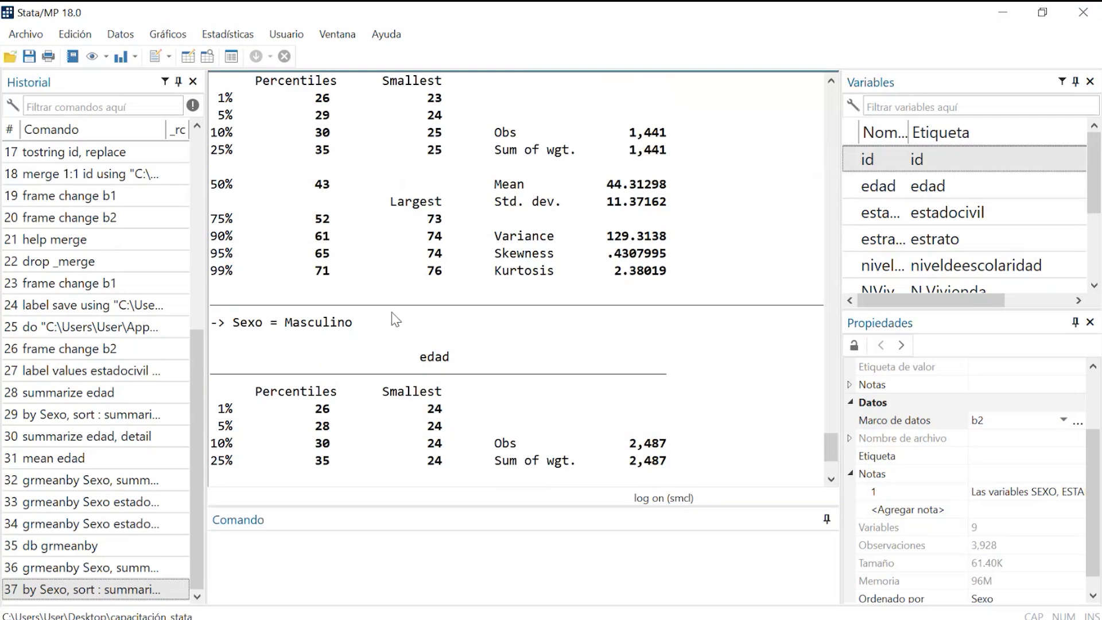
{"action": "scroll", "coordinate": [360, 250], "scroll_direction": "up", "scroll_amount": 1}
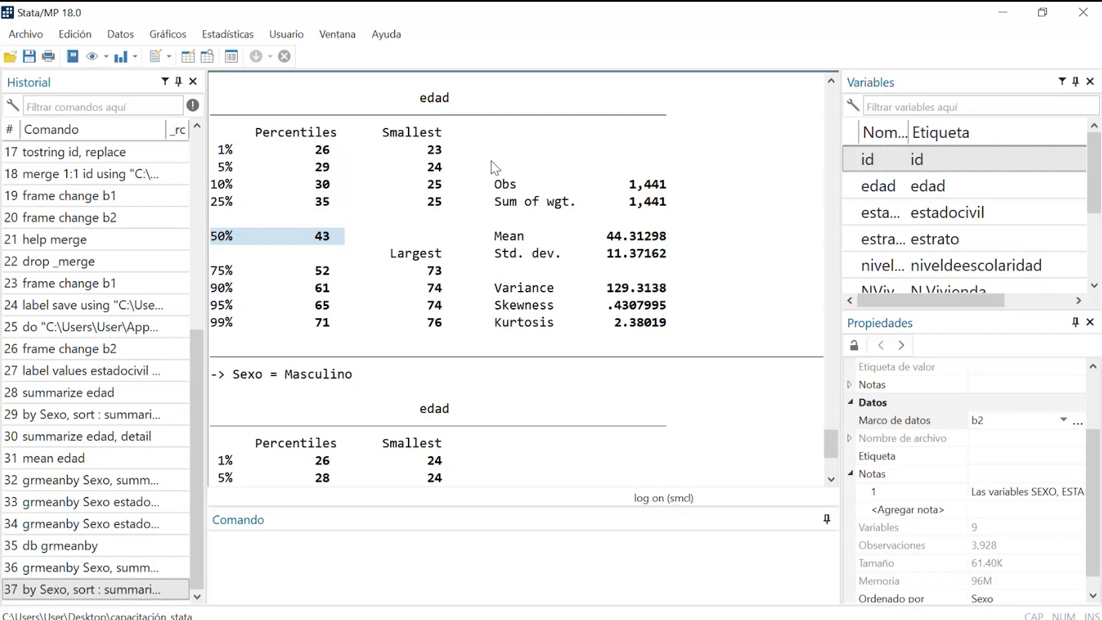
{"action": "mouse_move", "coordinate": [628, 607]}
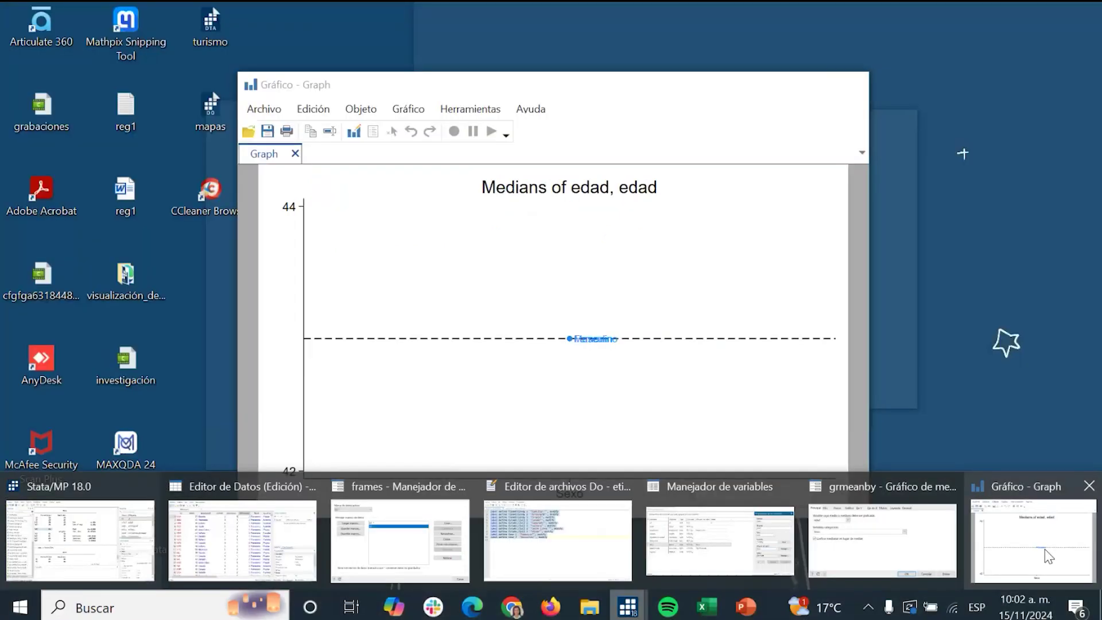
{"action": "left_click", "coordinate": [1079, 552]}
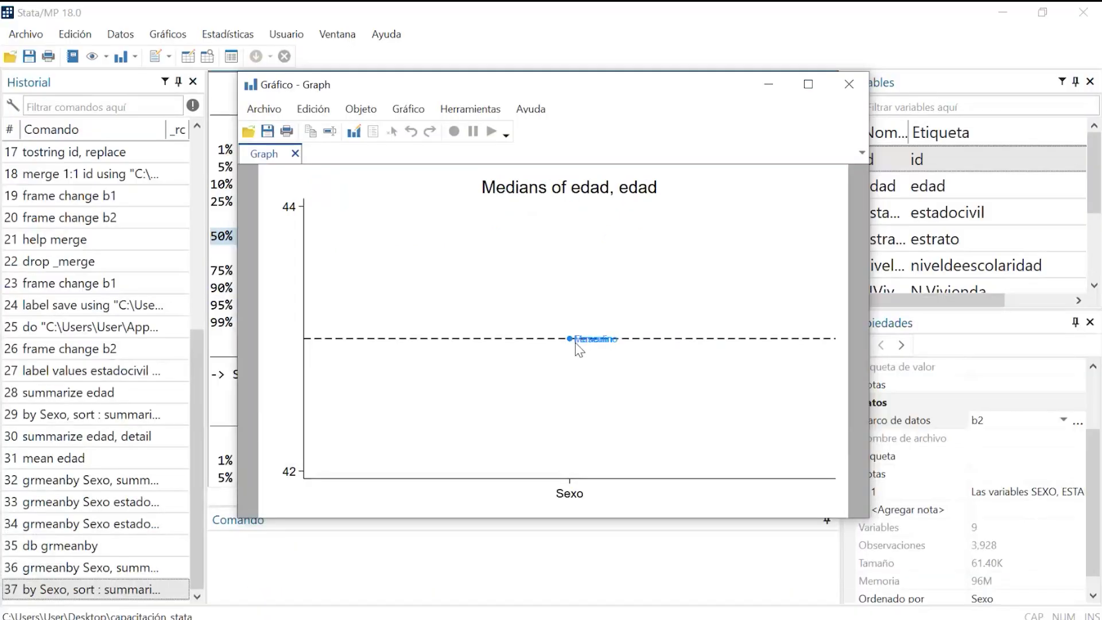
{"action": "left_click", "coordinate": [809, 84]}
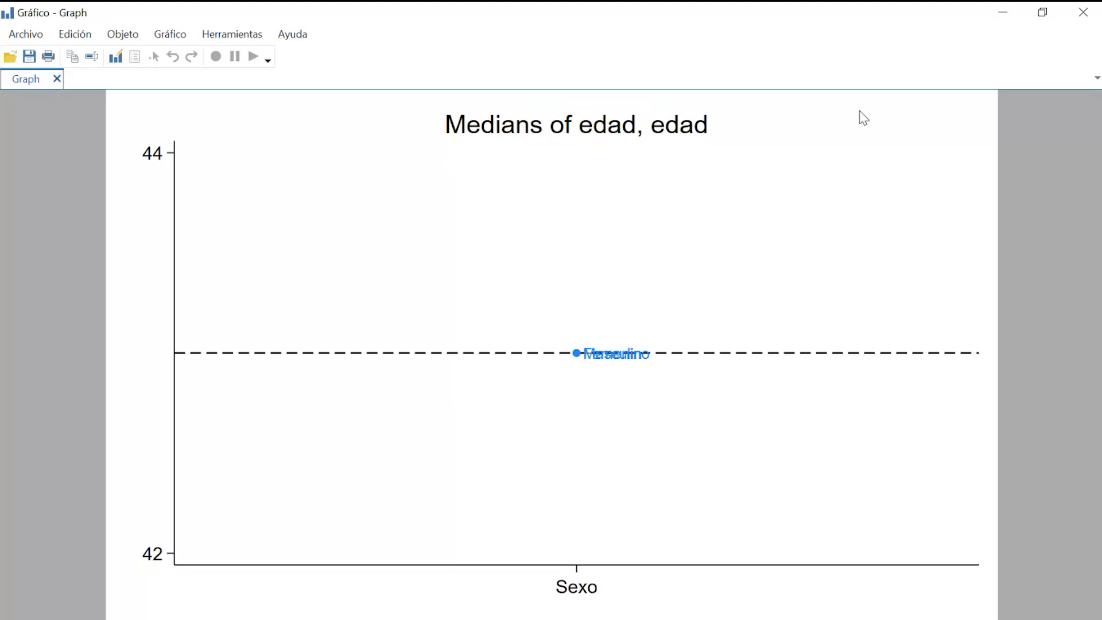
{"action": "left_click", "coordinate": [1078, 21]}
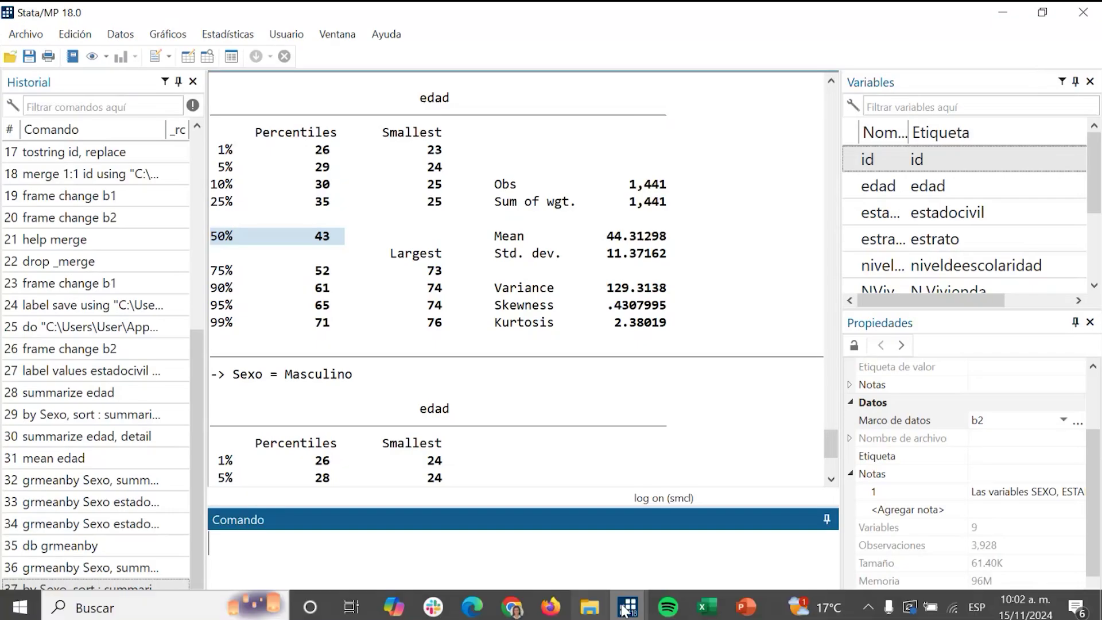
Return to the grmeanby dialog, replace Sexo with estadocivil as the categorical variable, and graph the medians of edad.
{"action": "left_click", "coordinate": [626, 608]}
{"action": "left_click", "coordinate": [989, 531]}
{"action": "left_click", "coordinate": [724, 237]}
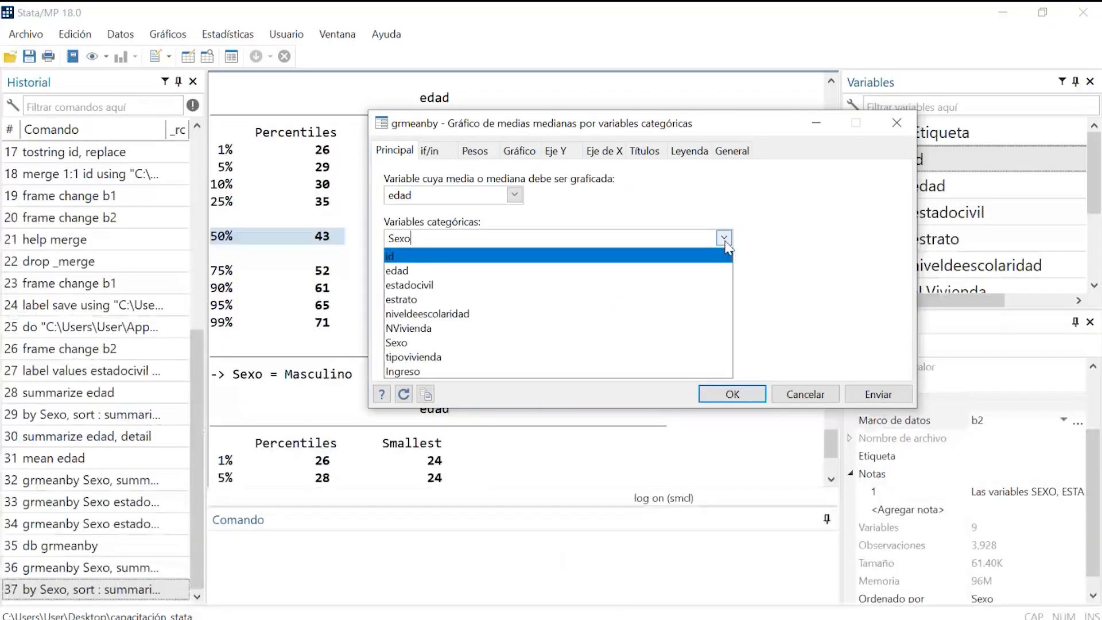
{"action": "left_click", "coordinate": [409, 284]}
{"action": "left_click", "coordinate": [406, 240]}
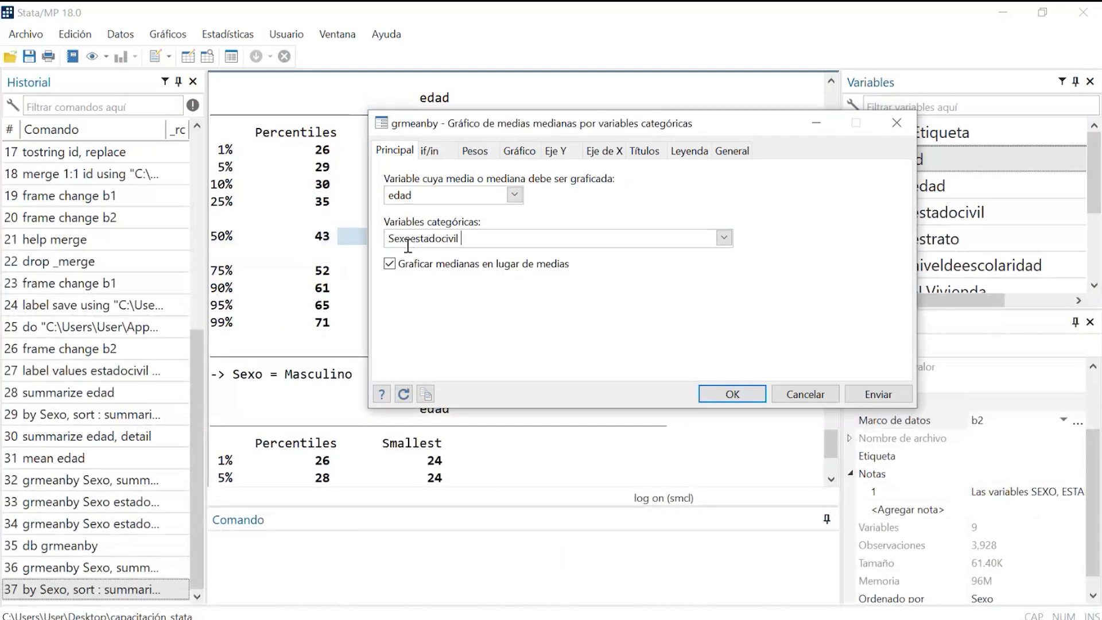
{"action": "left_click_drag", "start_coordinate": [411, 240], "coordinate": [347, 261]}
{"action": "key", "text": "BackSpace"}
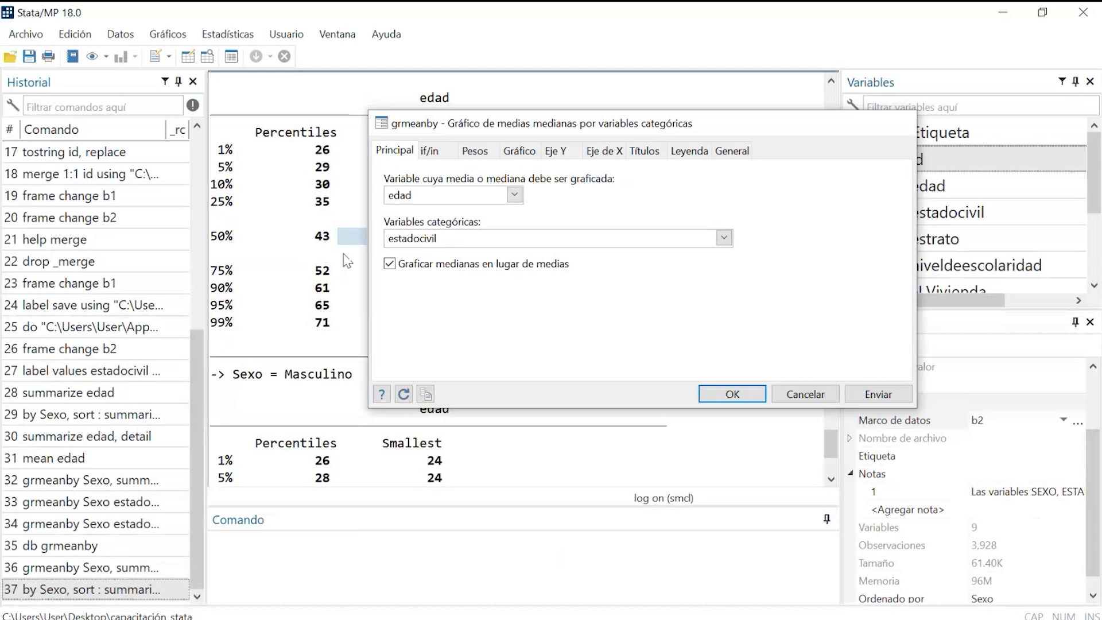
{"action": "key", "text": "Return"}
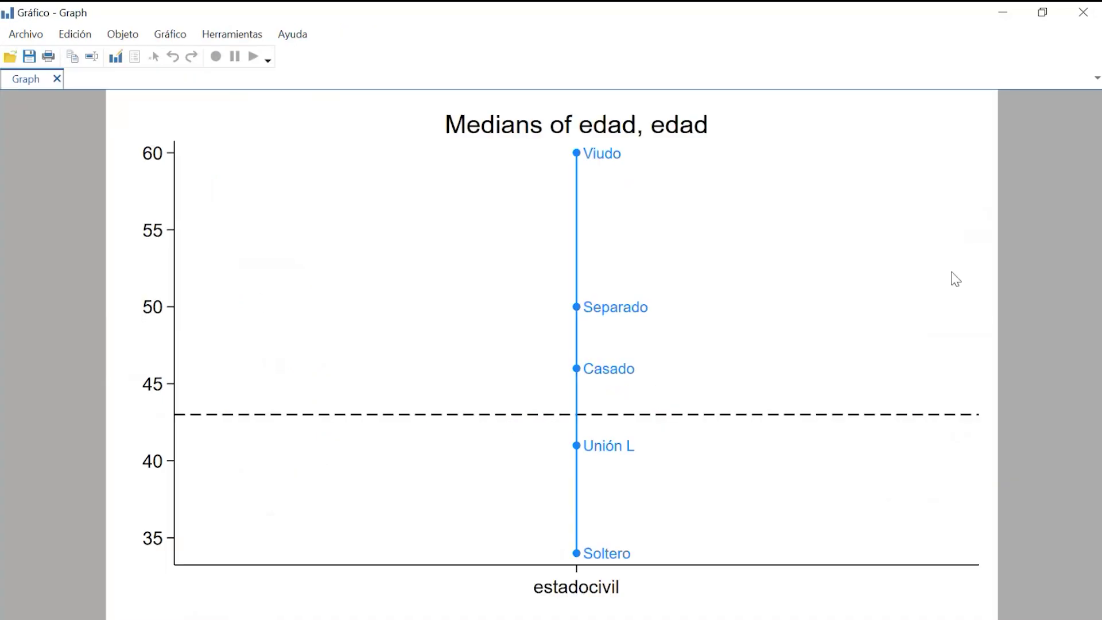
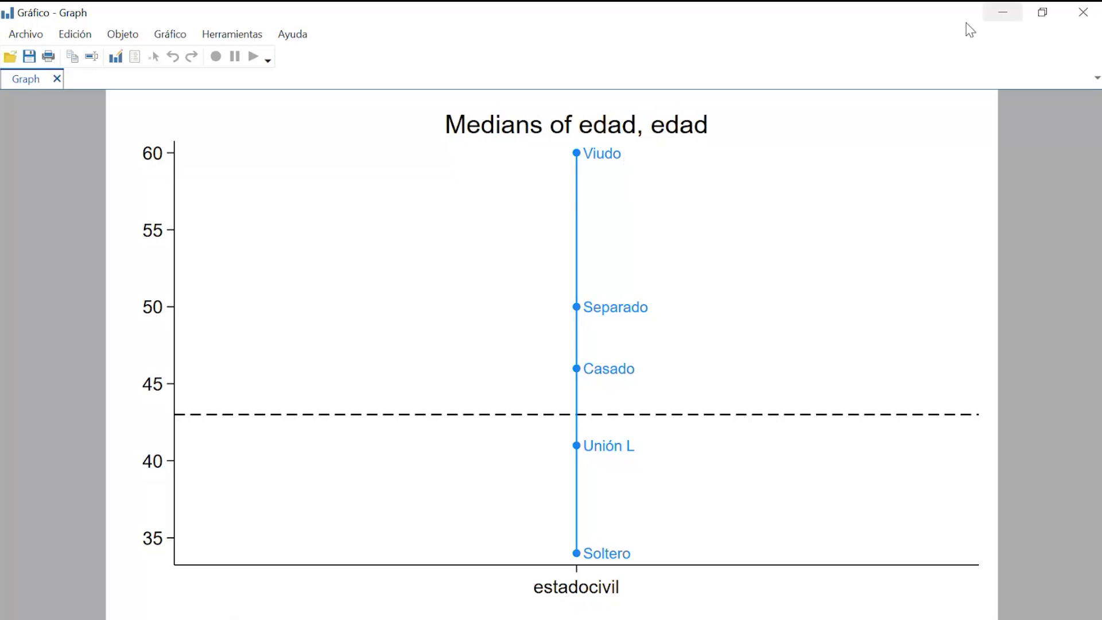
Minimize the estadocivil medians graph, bring it back up, and open it in the graph editor.
{"action": "left_click", "coordinate": [1019, 23]}
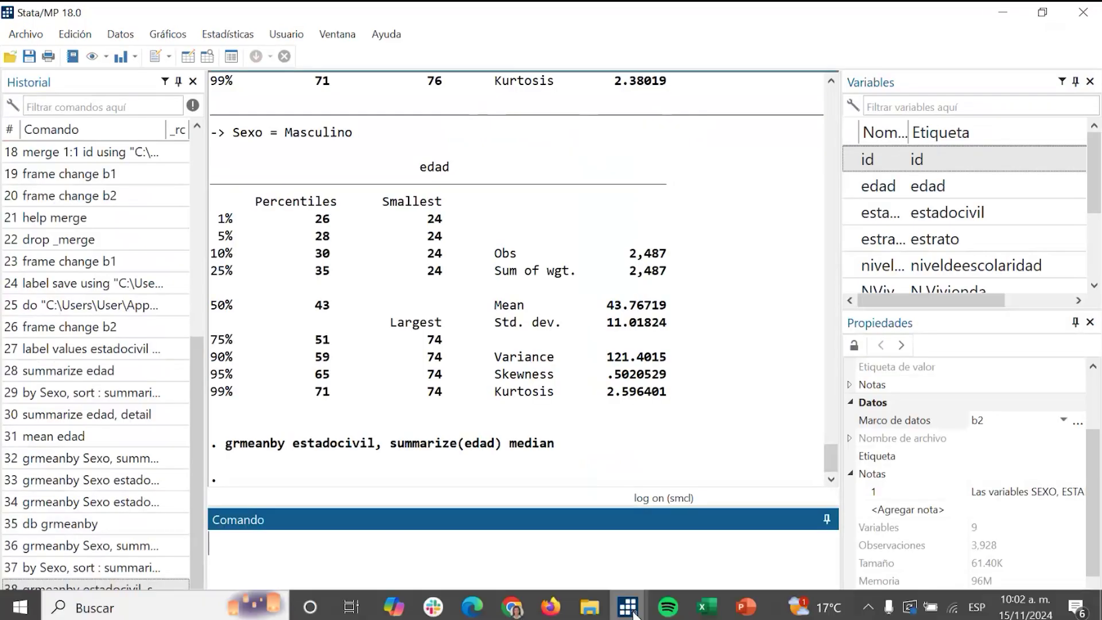
{"action": "mouse_move", "coordinate": [634, 611]}
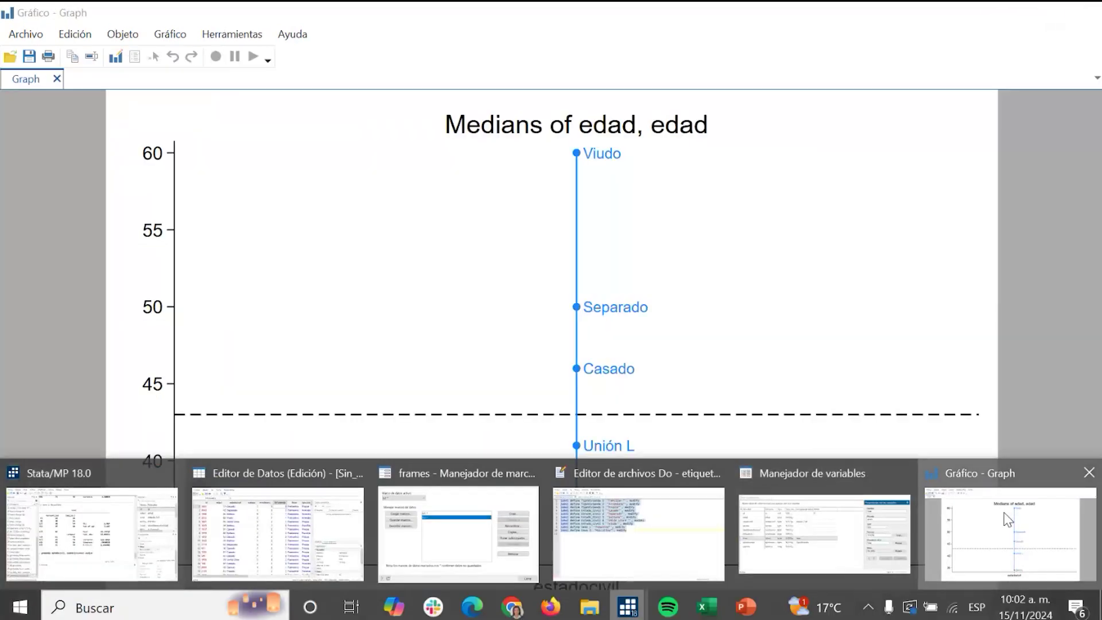
{"action": "left_click", "coordinate": [1013, 519]}
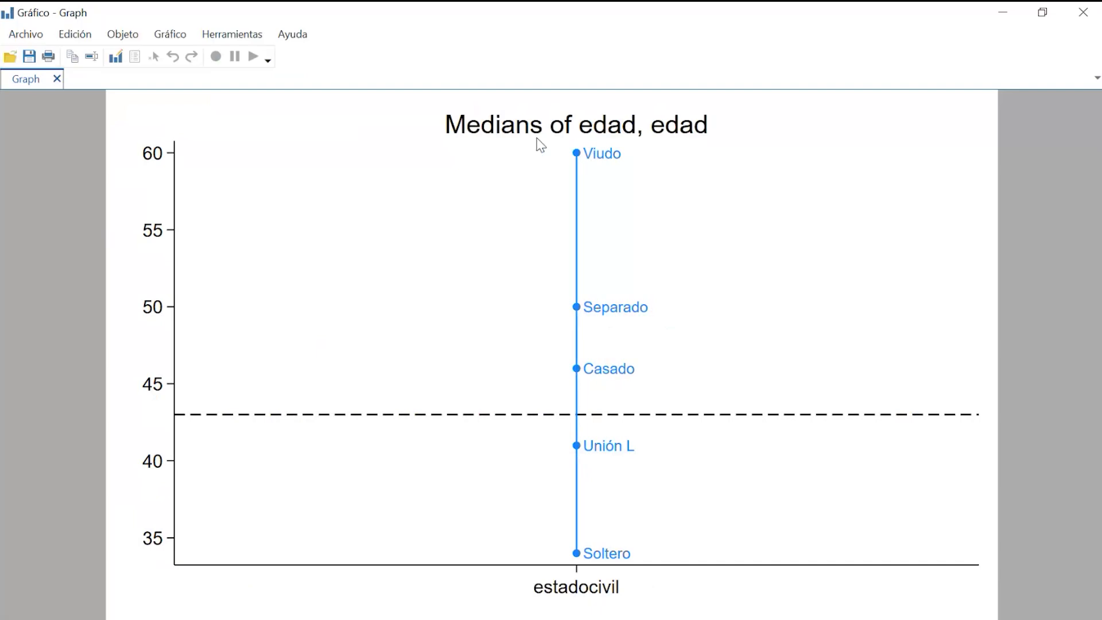
{"action": "left_click", "coordinate": [116, 56]}
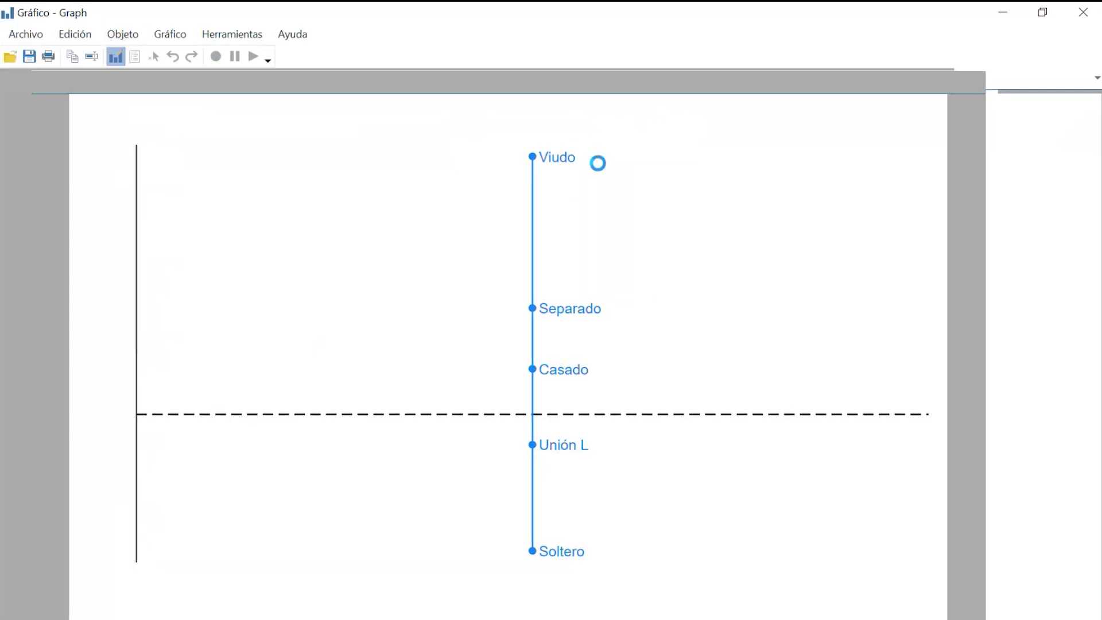
Examine the plot and the plot region's properties, including its reference line, interior region and advanced options, and close the properties without changes.
{"action": "left_click", "coordinate": [532, 155]}
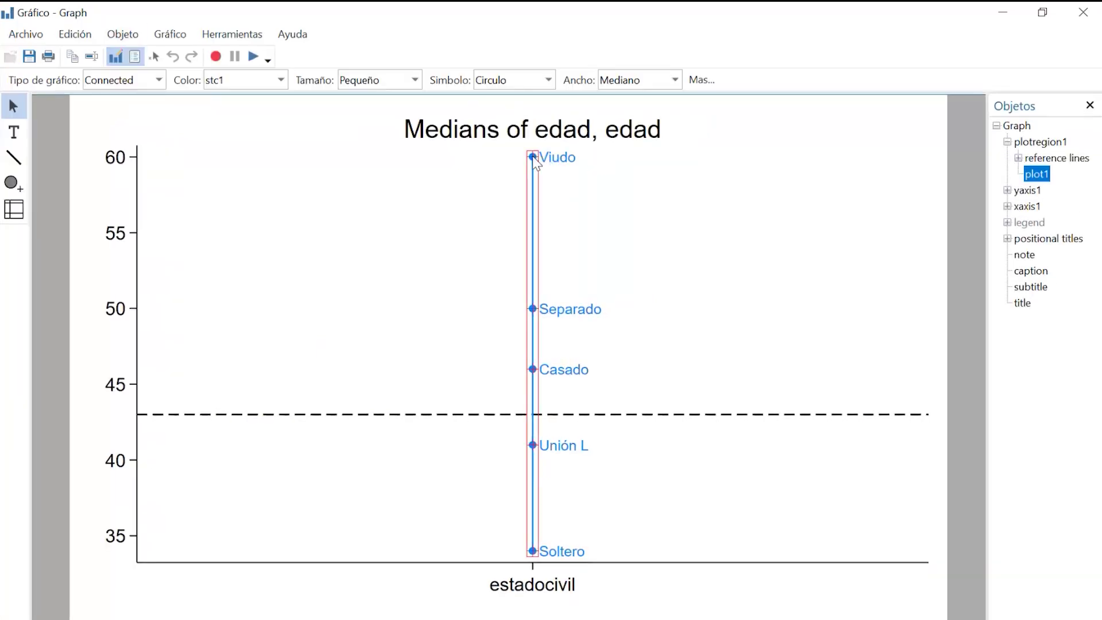
{"action": "right_click", "coordinate": [533, 155]}
{"action": "left_click", "coordinate": [774, 146]}
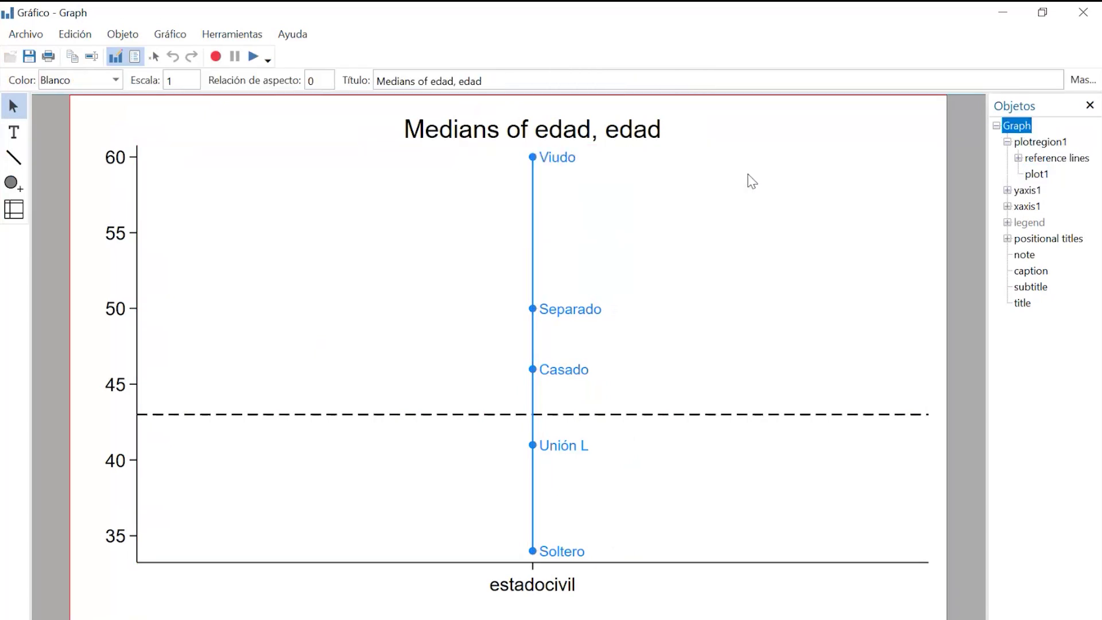
{"action": "double_click", "coordinate": [749, 172]}
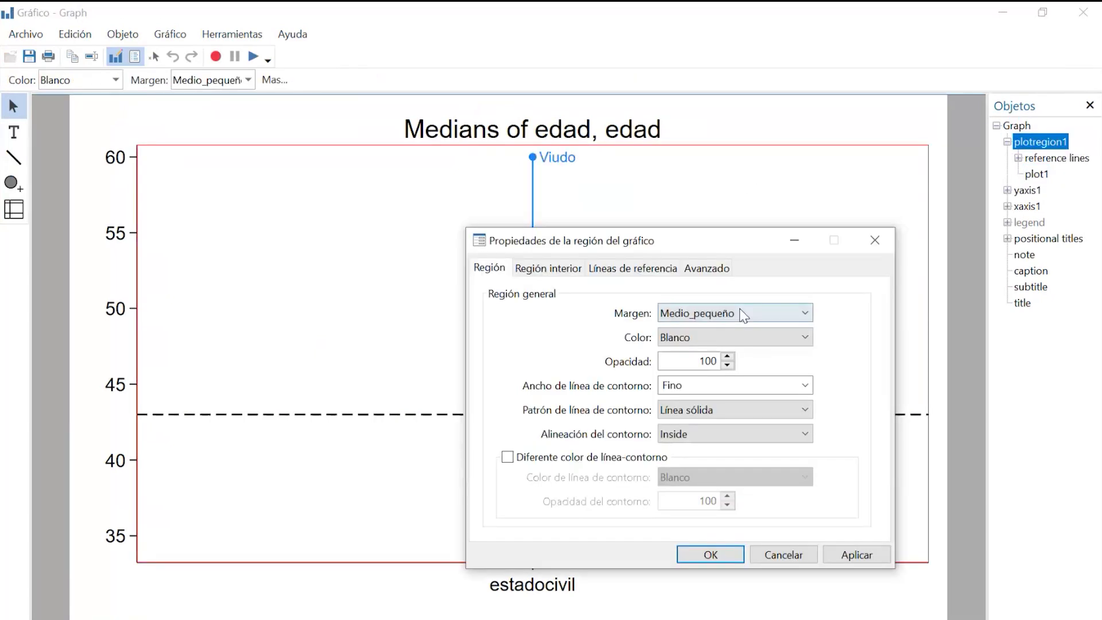
{"action": "left_click", "coordinate": [631, 268]}
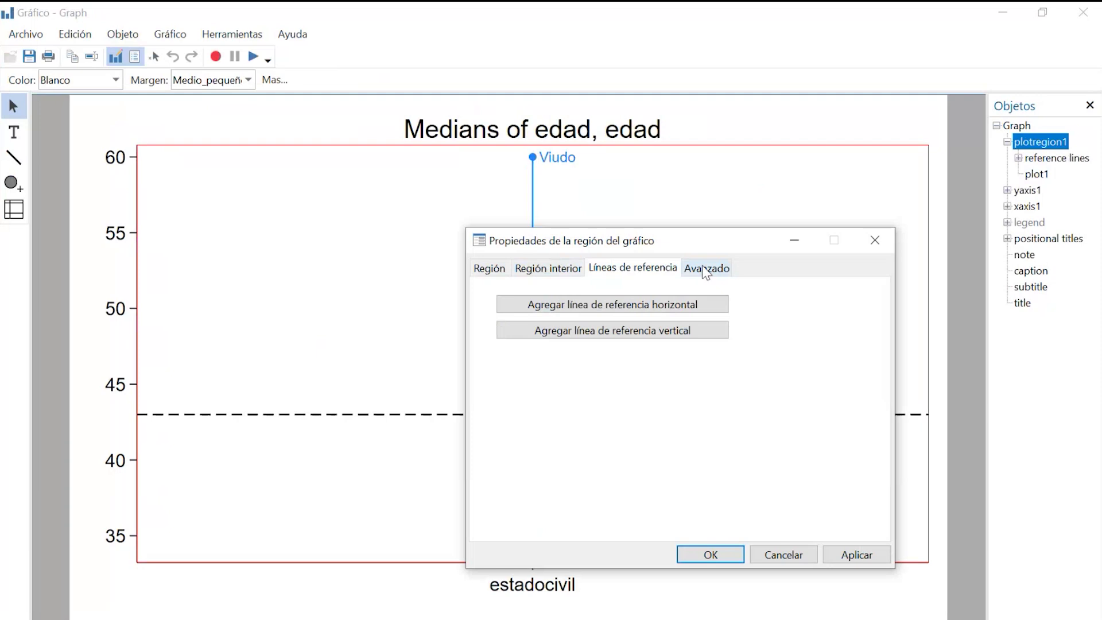
{"action": "left_click", "coordinate": [706, 268]}
{"action": "left_click", "coordinate": [579, 271]}
{"action": "left_click", "coordinate": [632, 270]}
{"action": "left_click", "coordinate": [875, 242]}
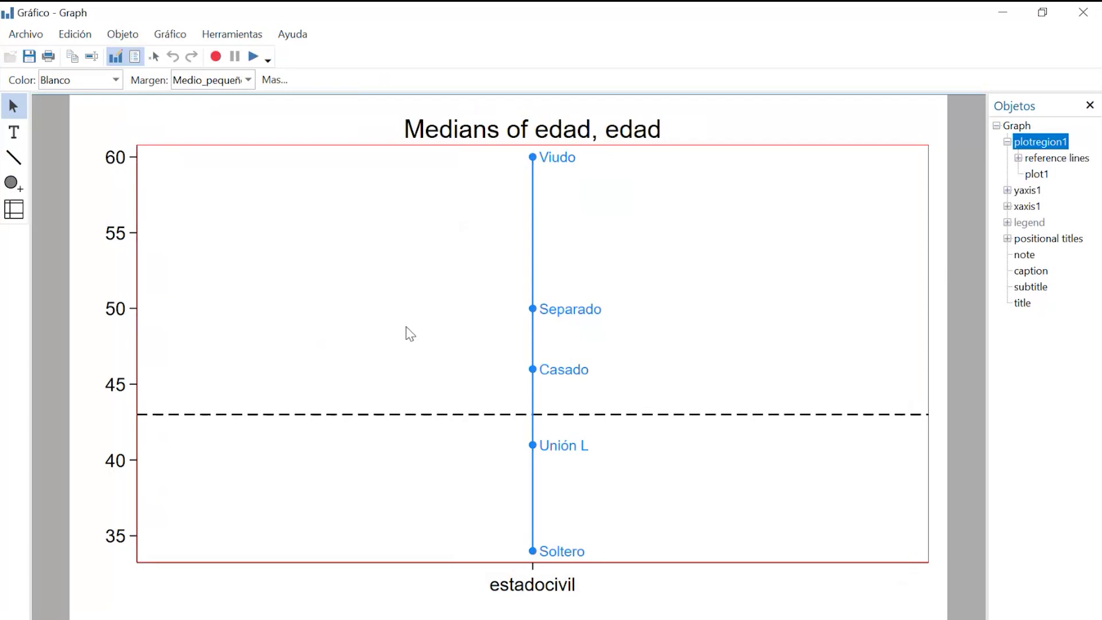
{"action": "left_click", "coordinate": [804, 130]}
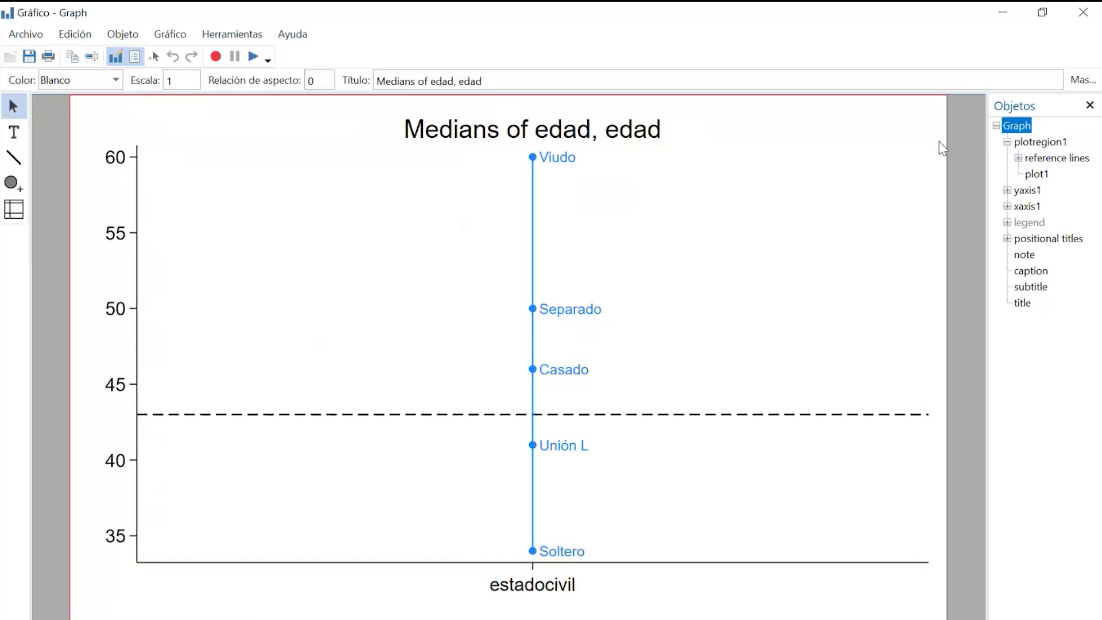
Clear the PowerPoint window out of the way and close the estadocivil medians graph.
{"action": "left_click", "coordinate": [1004, 10]}
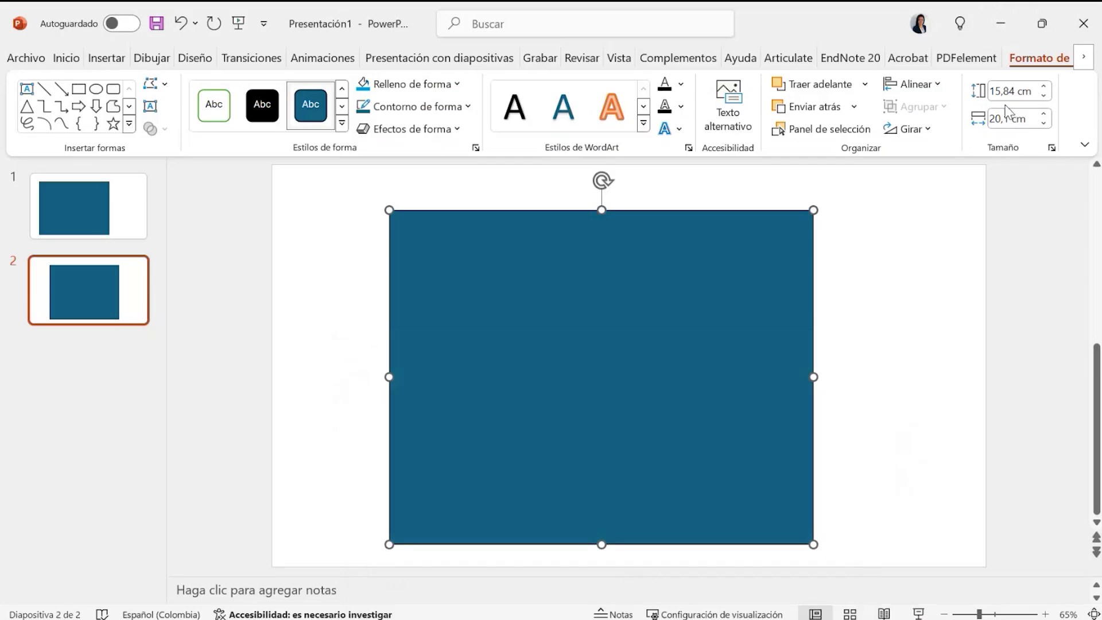
{"action": "left_click", "coordinate": [1013, 23]}
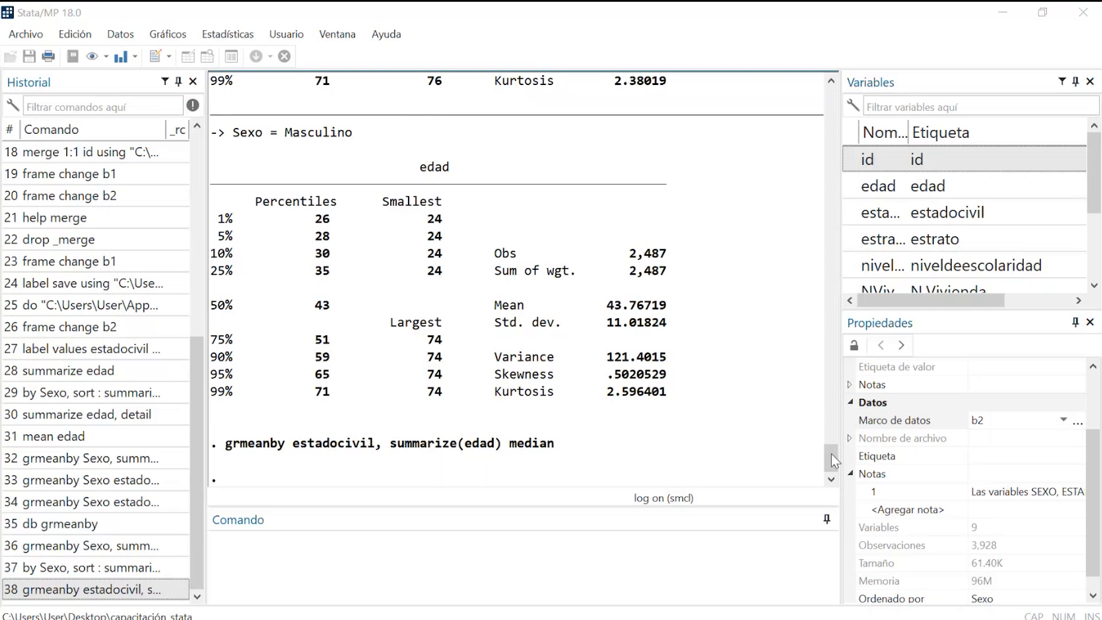
{"action": "mouse_move", "coordinate": [641, 609]}
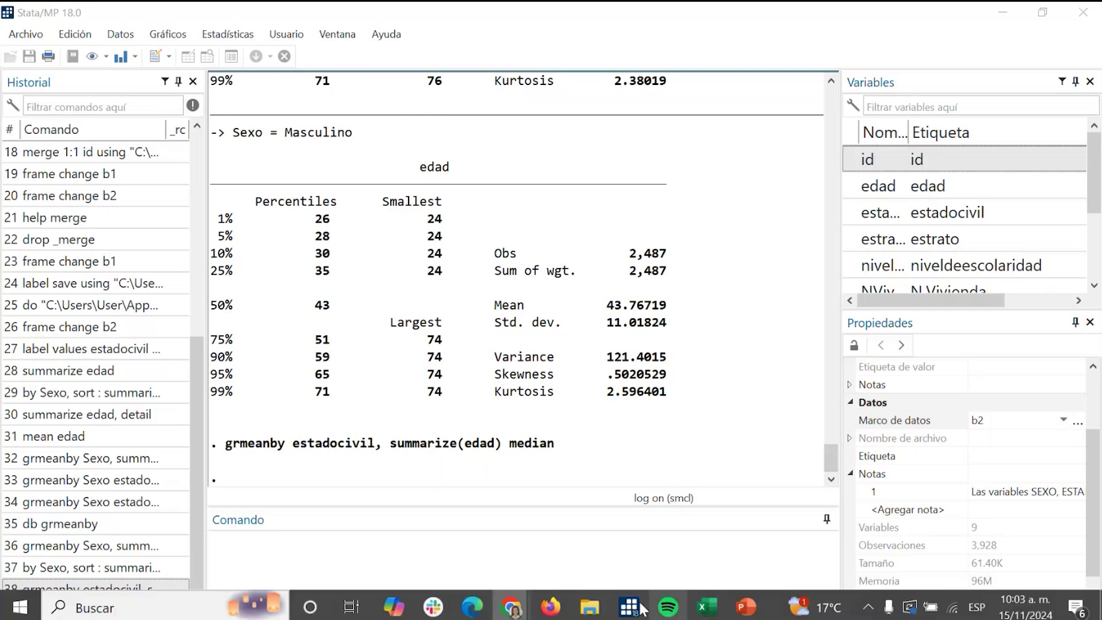
{"action": "left_click", "coordinate": [999, 501]}
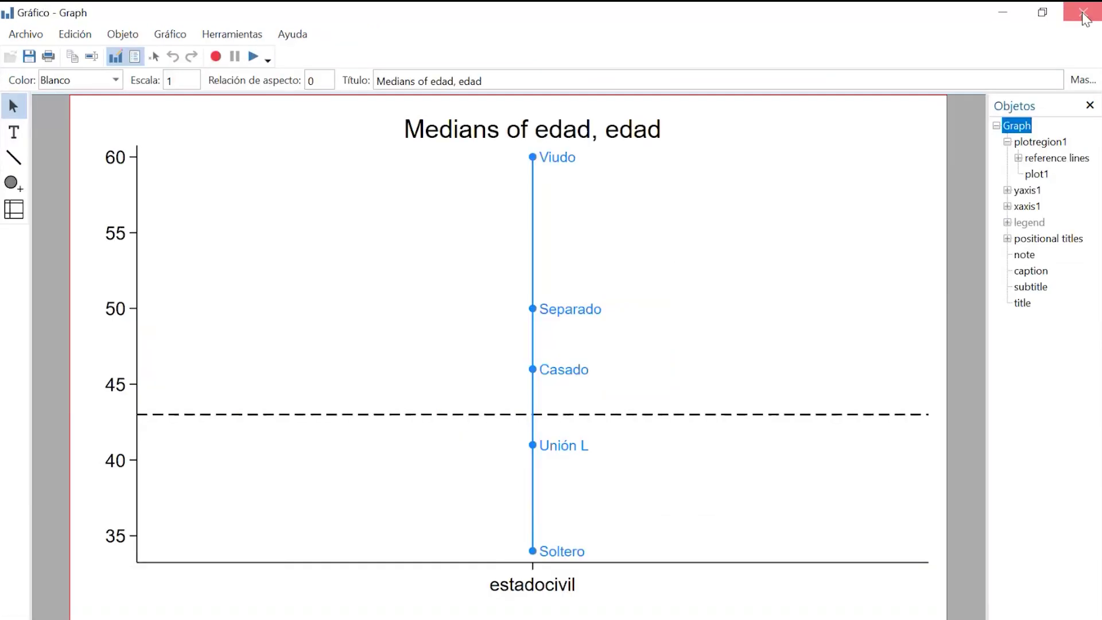
{"action": "left_click", "coordinate": [1085, 12]}
Recall the by Sexo detailed summary of edad, replace Sexo with estadocivil, and run the command.
{"action": "scroll", "coordinate": [532, 289], "scroll_direction": "up", "scroll_amount": 7}
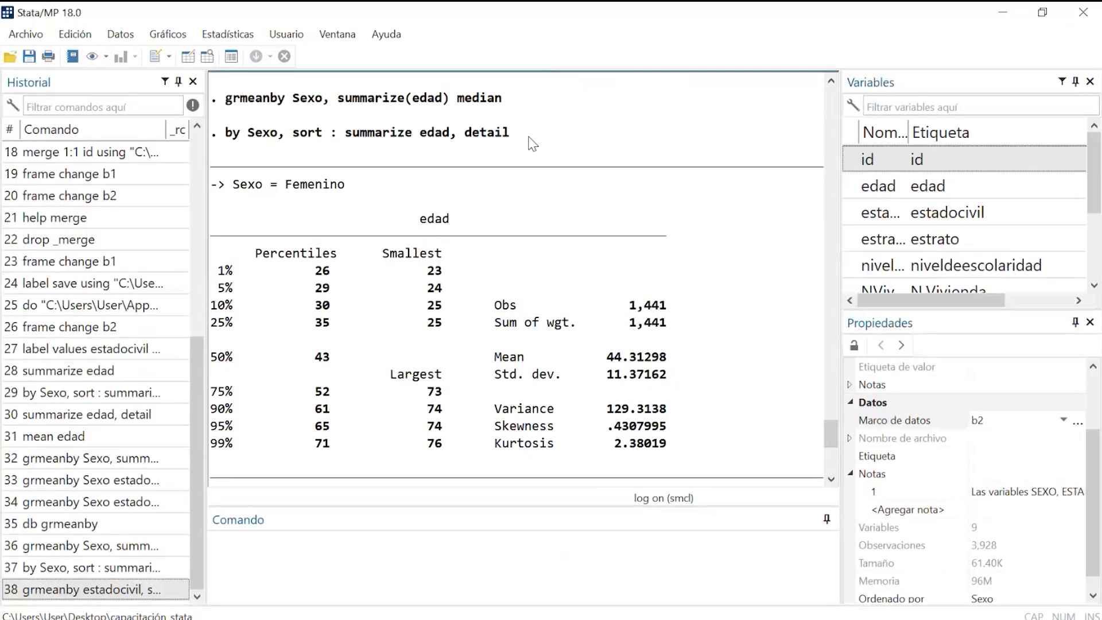
{"action": "left_click_drag", "start_coordinate": [528, 140], "coordinate": [231, 146]}
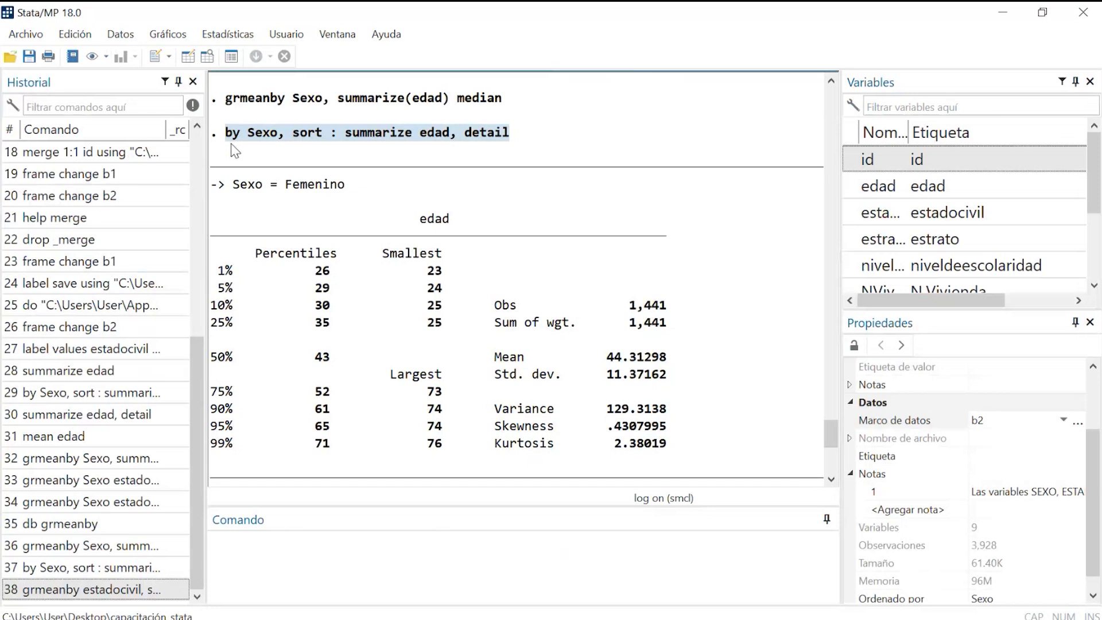
{"action": "left_click", "coordinate": [357, 571]}
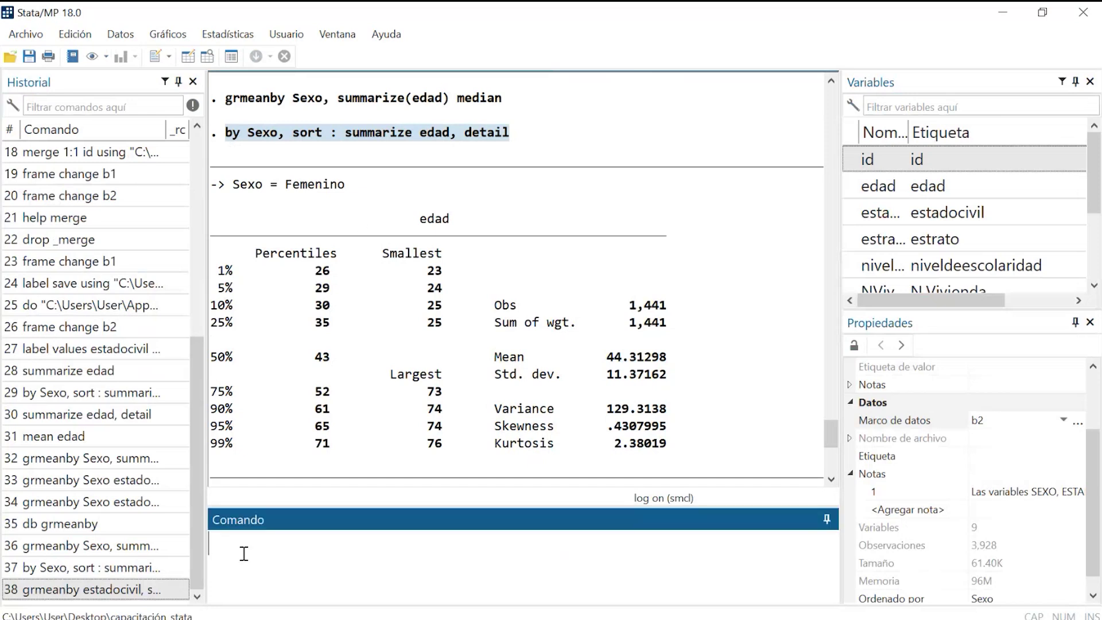
{"action": "key", "text": "Page_Up"}
{"action": "key", "text": "Page_Up"}
{"action": "left_click", "coordinate": [291, 544]}
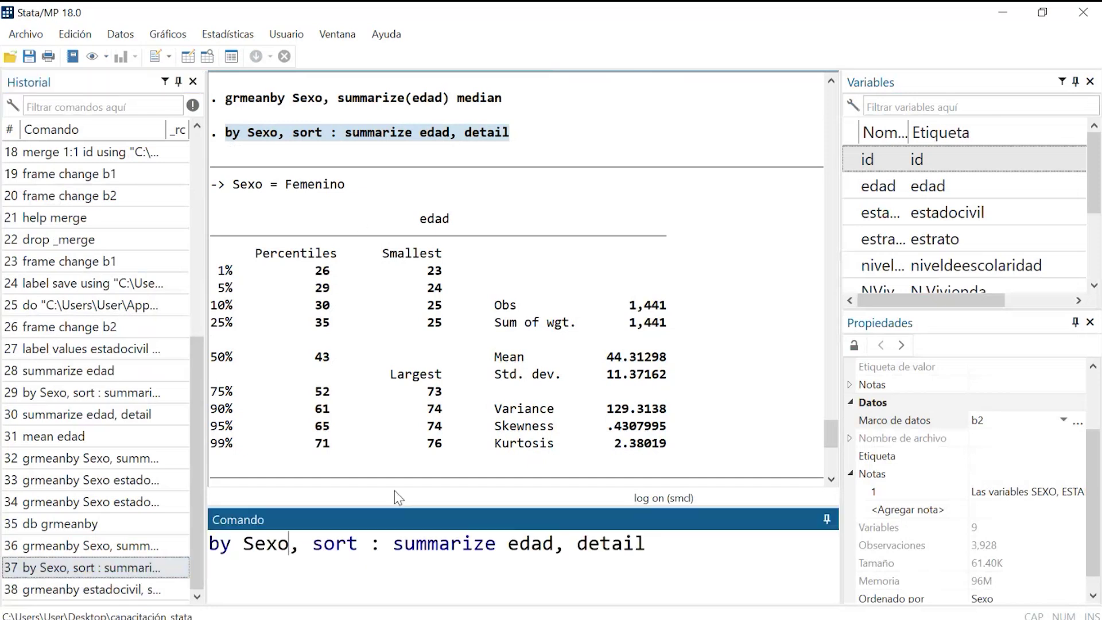
{"action": "key", "text": "BackSpace"}
{"action": "key", "text": "BackSpace"}
{"action": "key", "text": "BackSpace"}
{"action": "key", "text": "BackSpace"}
{"action": "mouse_move", "coordinate": [889, 201]}
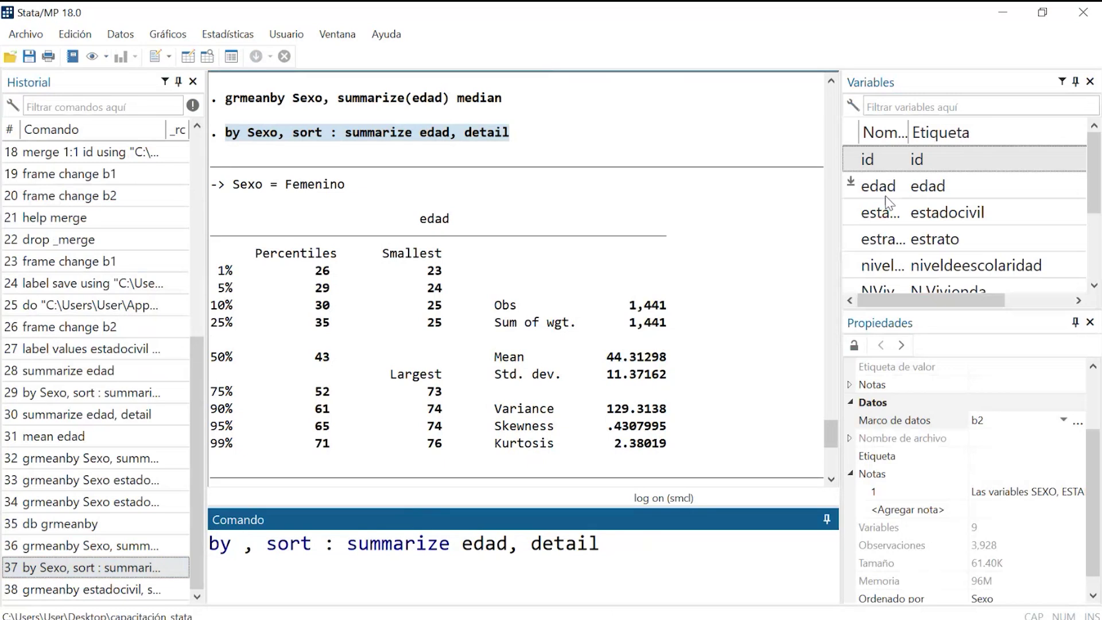
{"action": "left_click", "coordinate": [854, 210]}
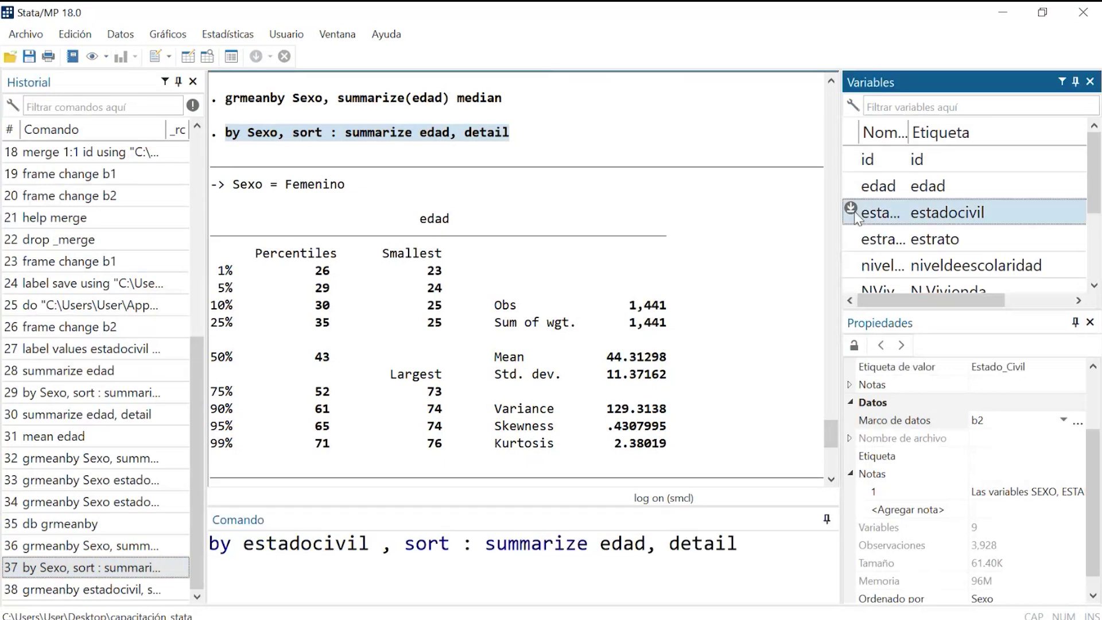
{"action": "key", "text": "Return"}
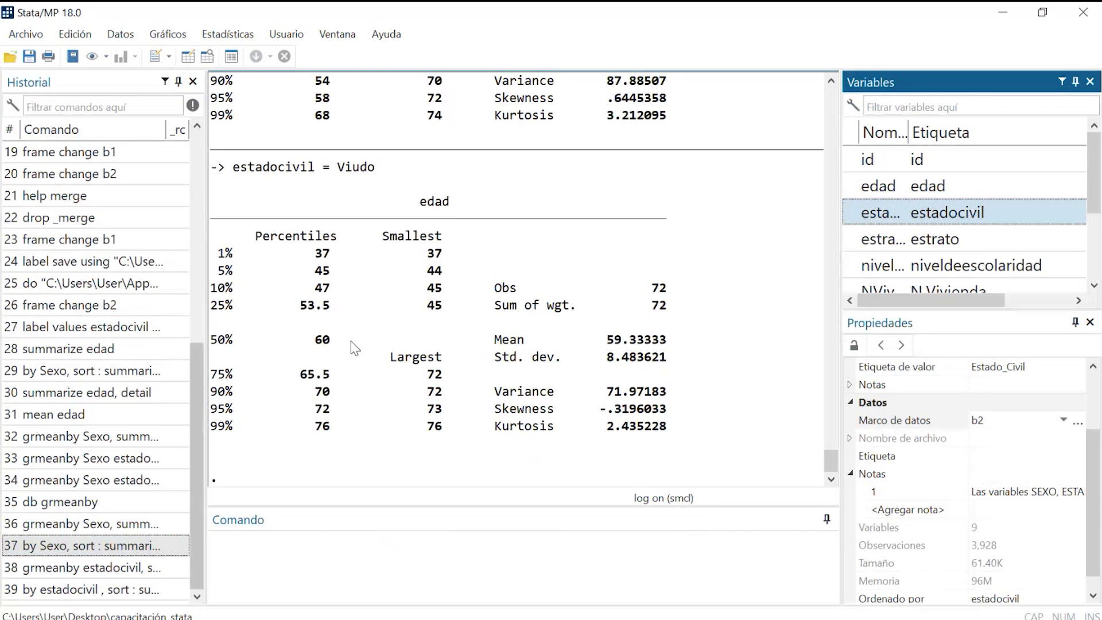
Examine the 50% percentile rows of edad for the estadocivil groups, from Viudo back up to Casado.
{"action": "left_click_drag", "start_coordinate": [345, 339], "coordinate": [211, 339]}
{"action": "scroll", "coordinate": [459, 253], "scroll_direction": "up", "scroll_amount": 2}
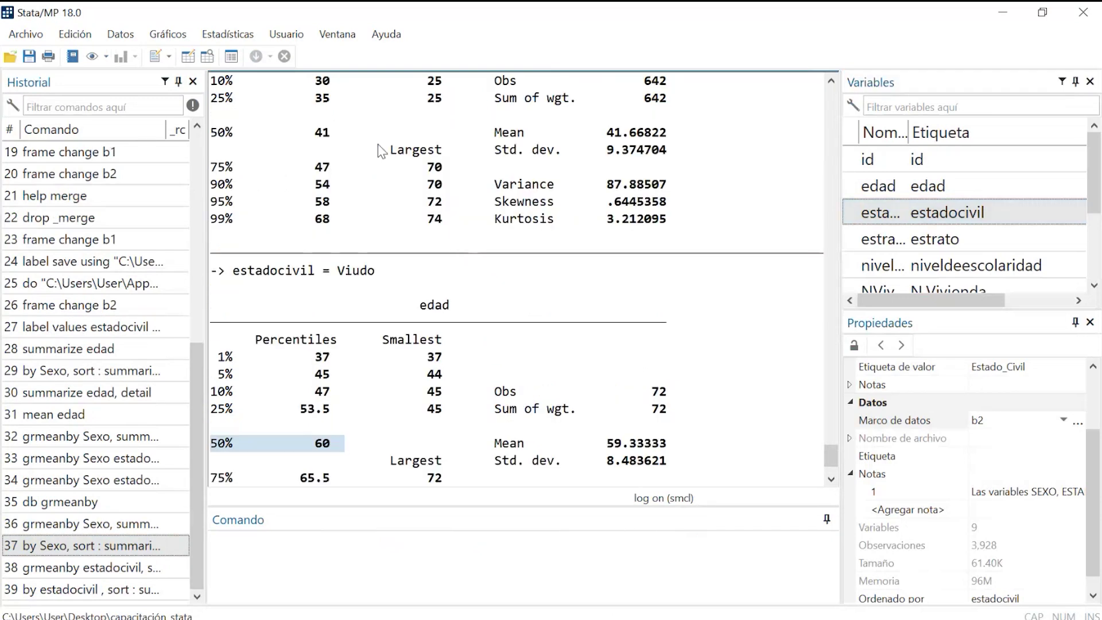
{"action": "left_click_drag", "start_coordinate": [367, 133], "coordinate": [225, 142]}
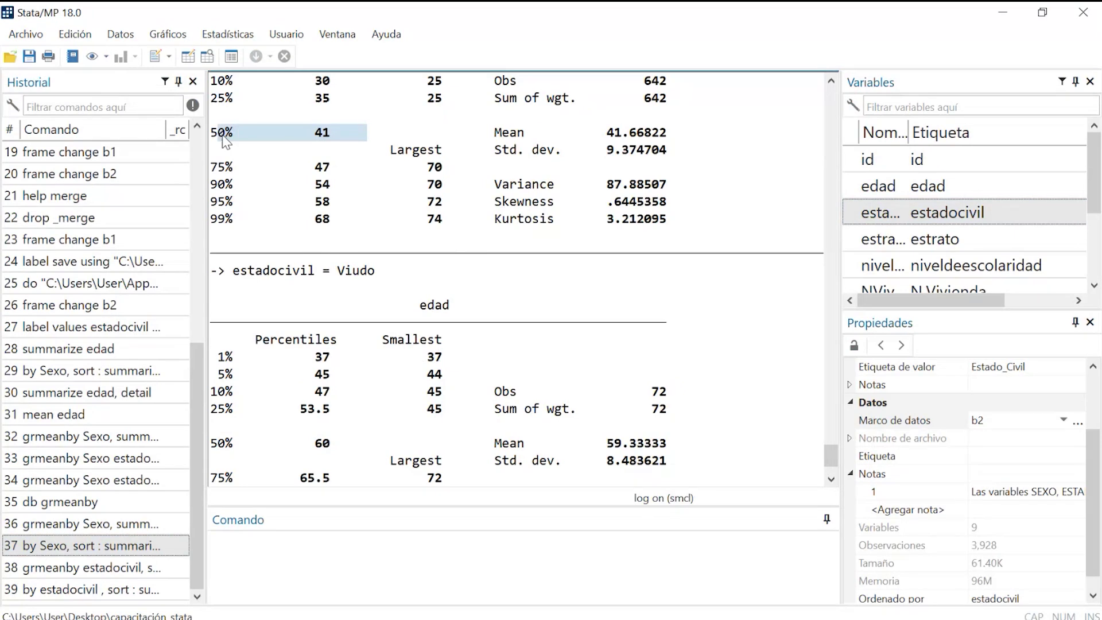
{"action": "scroll", "coordinate": [401, 210], "scroll_direction": "up", "scroll_amount": 4}
{"action": "scroll", "coordinate": [397, 204], "scroll_direction": "up", "scroll_amount": 7}
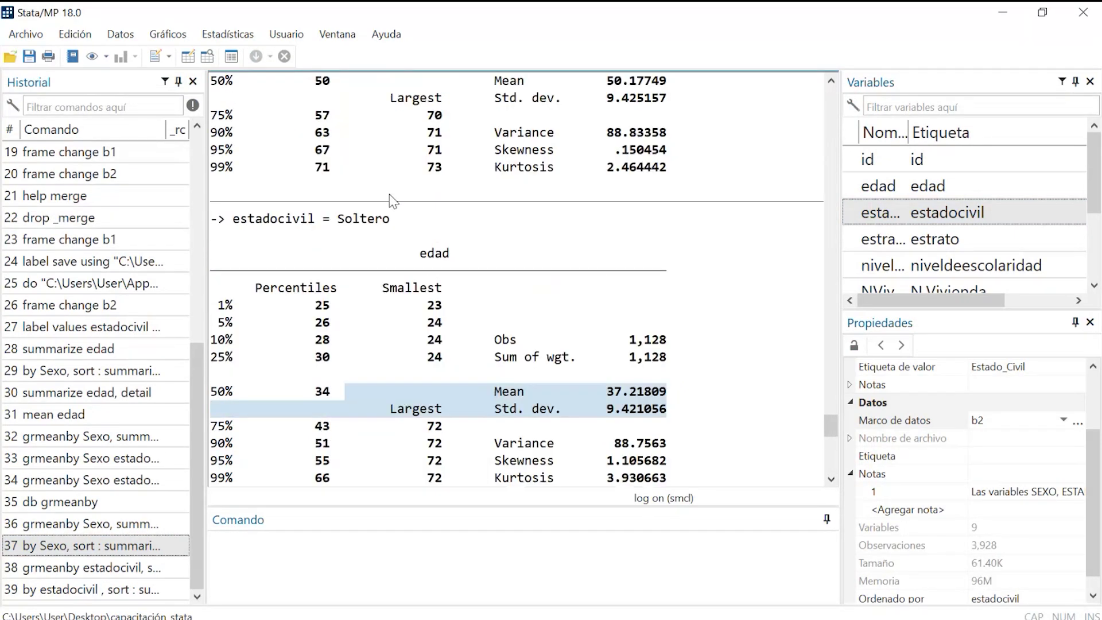
{"action": "scroll", "coordinate": [389, 194], "scroll_direction": "up", "scroll_amount": 11}
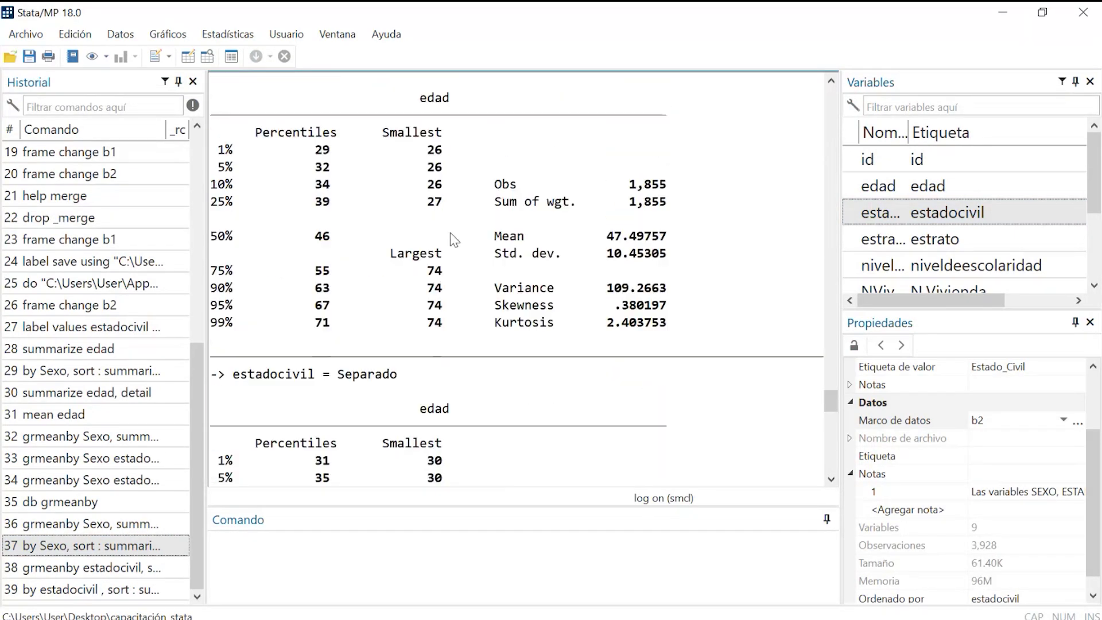
{"action": "left_click_drag", "start_coordinate": [337, 340], "coordinate": [248, 340]}
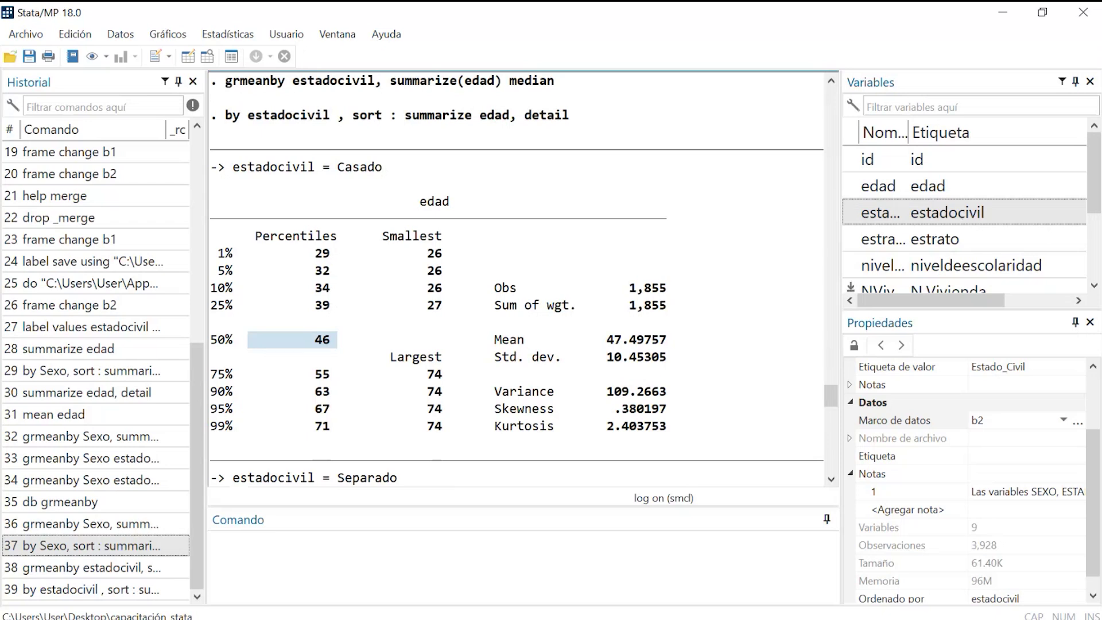
{"action": "left_click", "coordinate": [587, 239]}
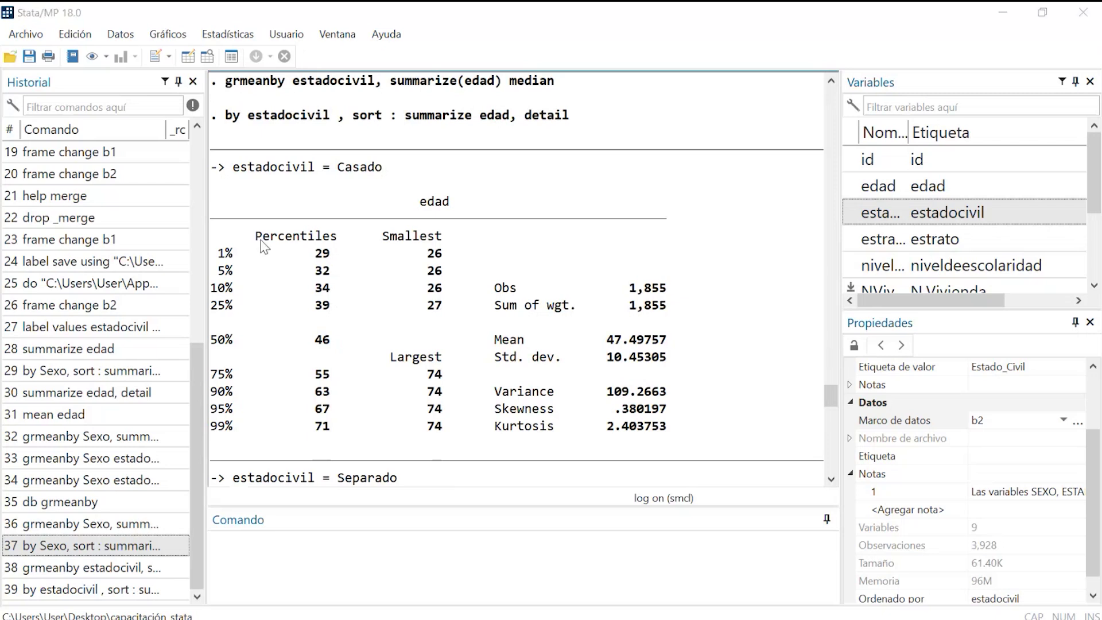
Open the arithmetic, geometric and harmonic means dialog and choose edad as the variable.
{"action": "left_click", "coordinate": [229, 35]}
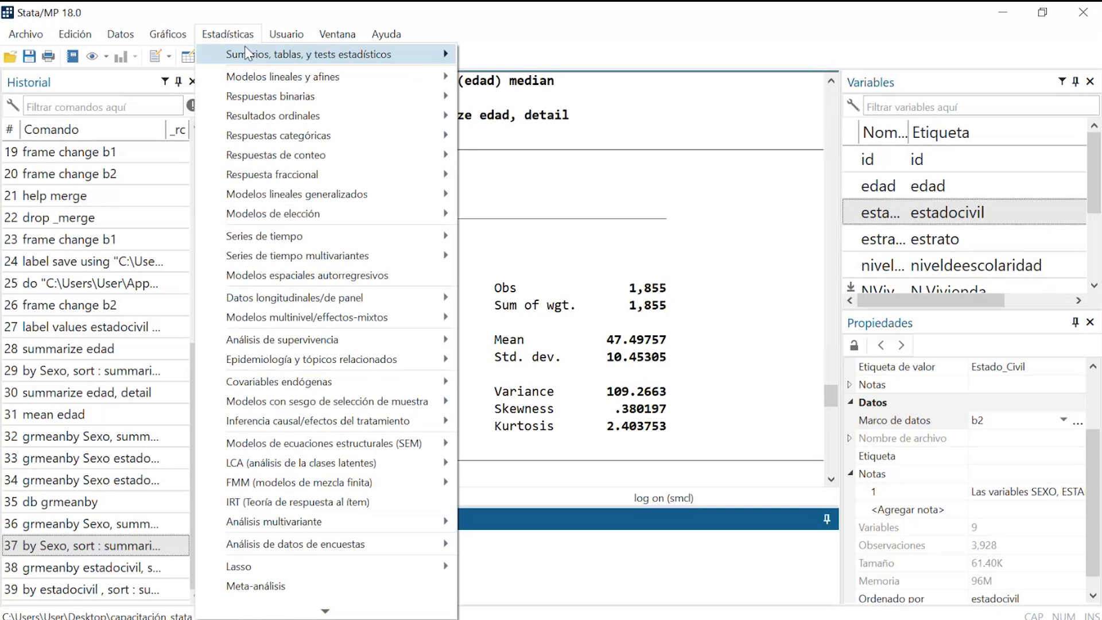
{"action": "mouse_move", "coordinate": [251, 56]}
{"action": "mouse_move", "coordinate": [631, 56]}
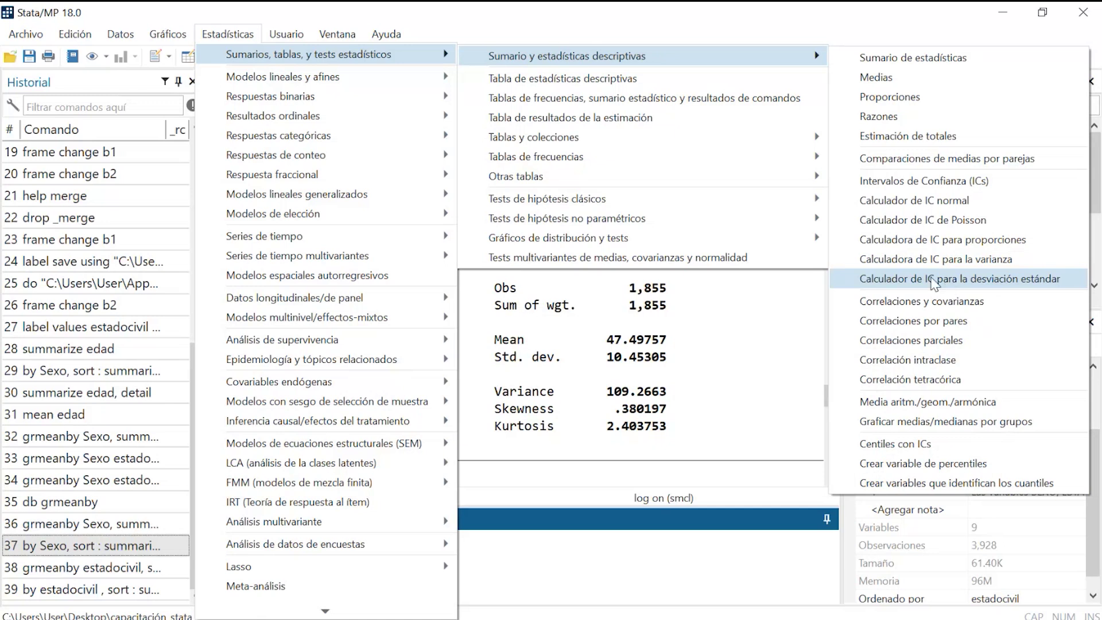
{"action": "left_click", "coordinate": [931, 408]}
{"action": "left_click", "coordinate": [756, 233]}
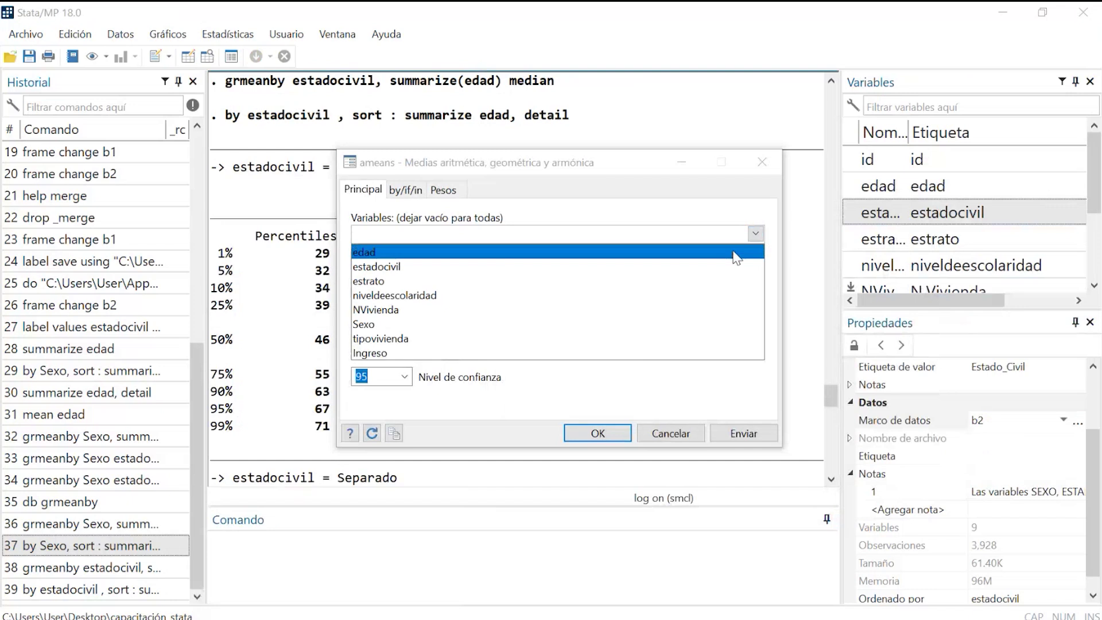
{"action": "left_click", "coordinate": [540, 251]}
{"action": "left_click", "coordinate": [662, 233]}
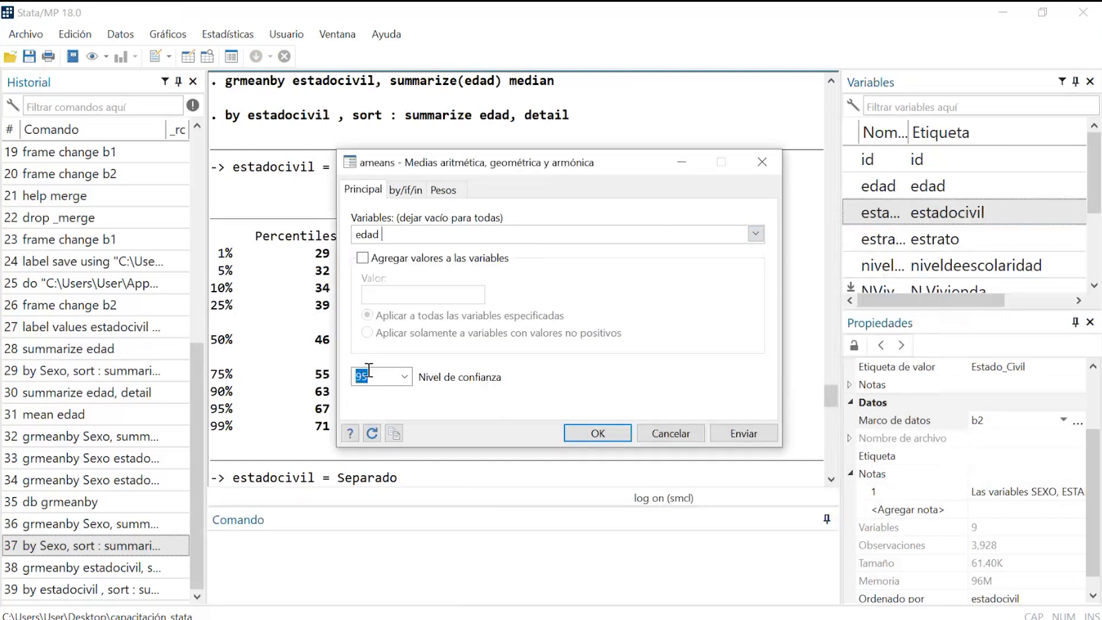
Keep the confidence level at 95, compute the means of edad, and review the resulting table.
{"action": "left_click", "coordinate": [403, 377]}
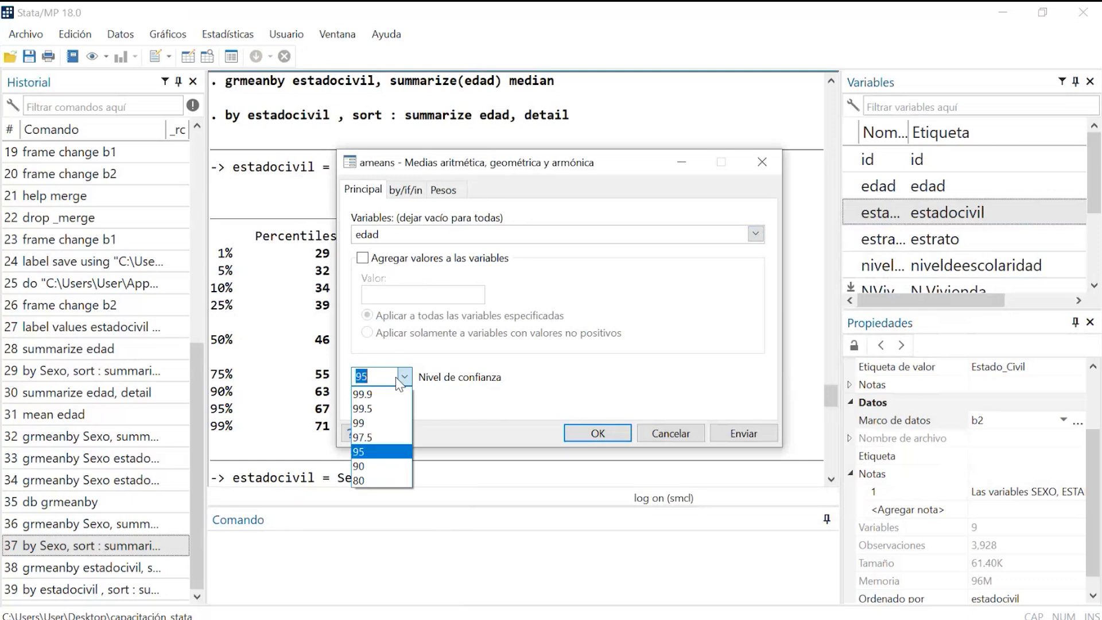
{"action": "left_click", "coordinate": [633, 351]}
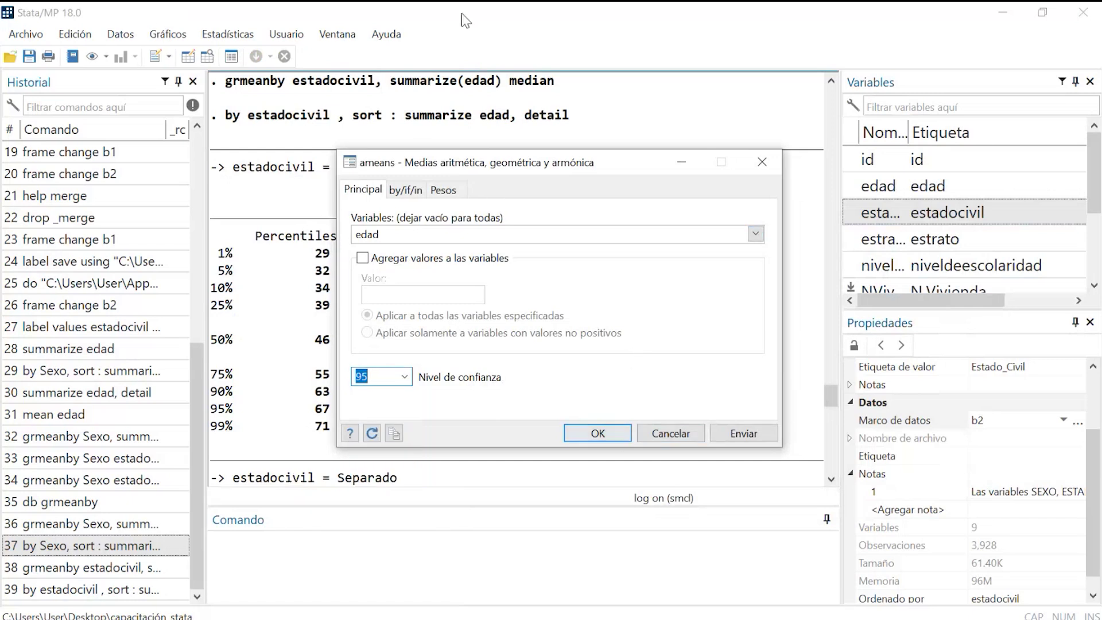
{"action": "left_click_drag", "start_coordinate": [425, 153], "coordinate": [610, 131]}
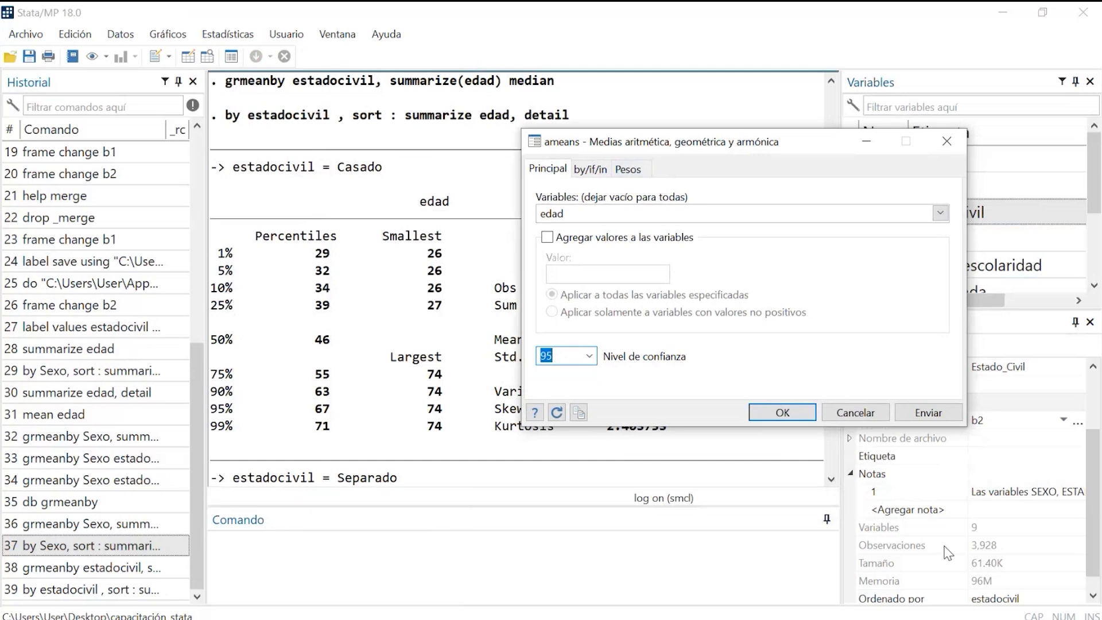
{"action": "left_click", "coordinate": [755, 409]}
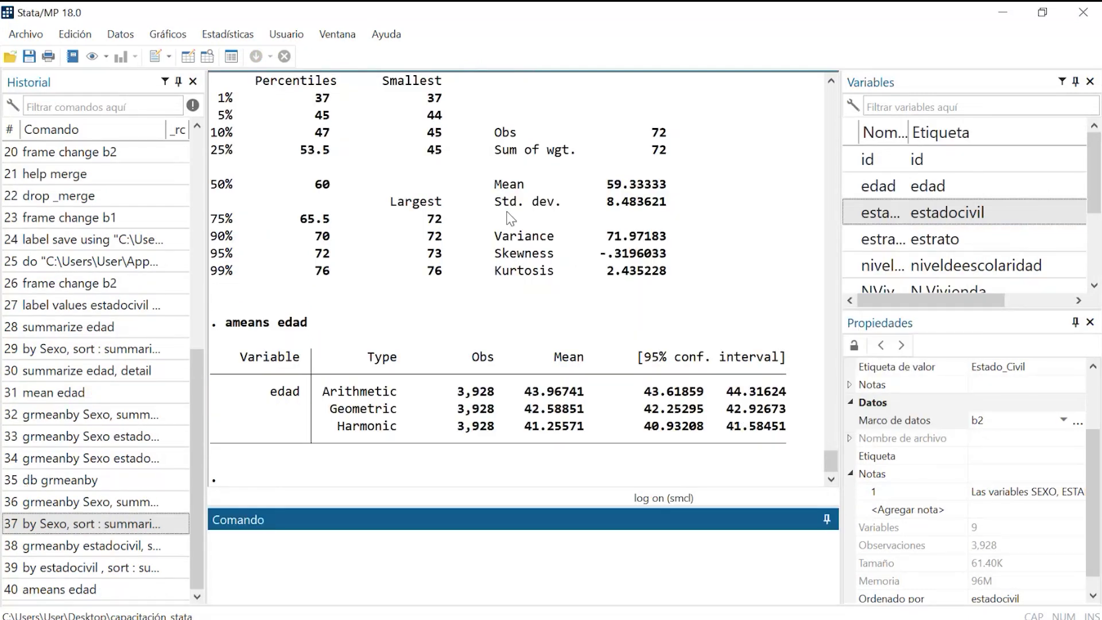
{"action": "left_click_drag", "start_coordinate": [322, 391], "coordinate": [815, 396]}
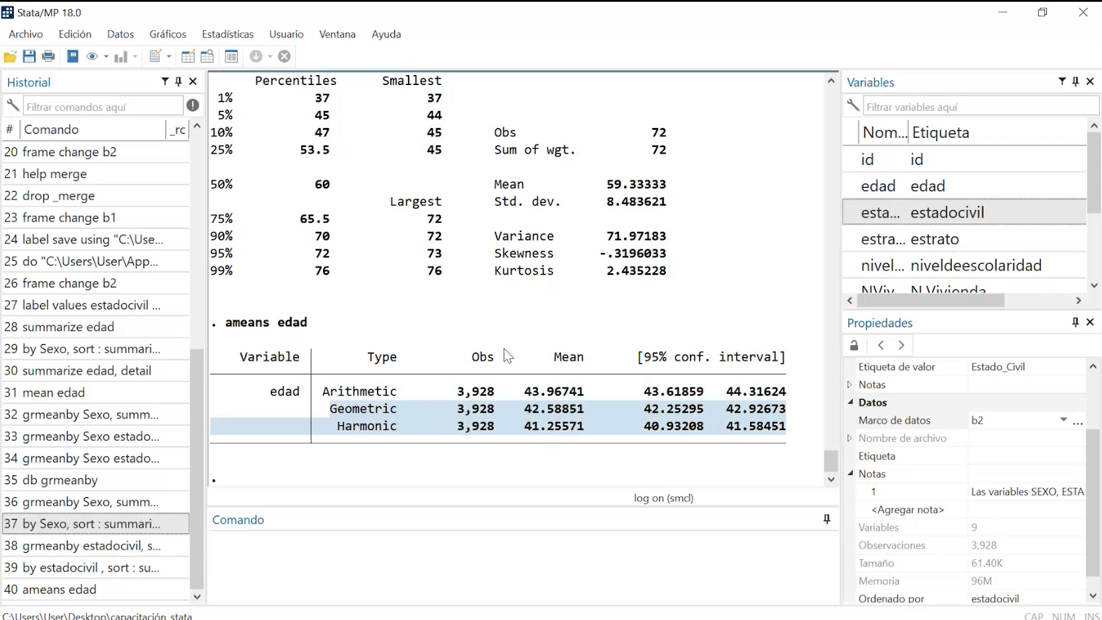
{"action": "left_click", "coordinate": [533, 393]}
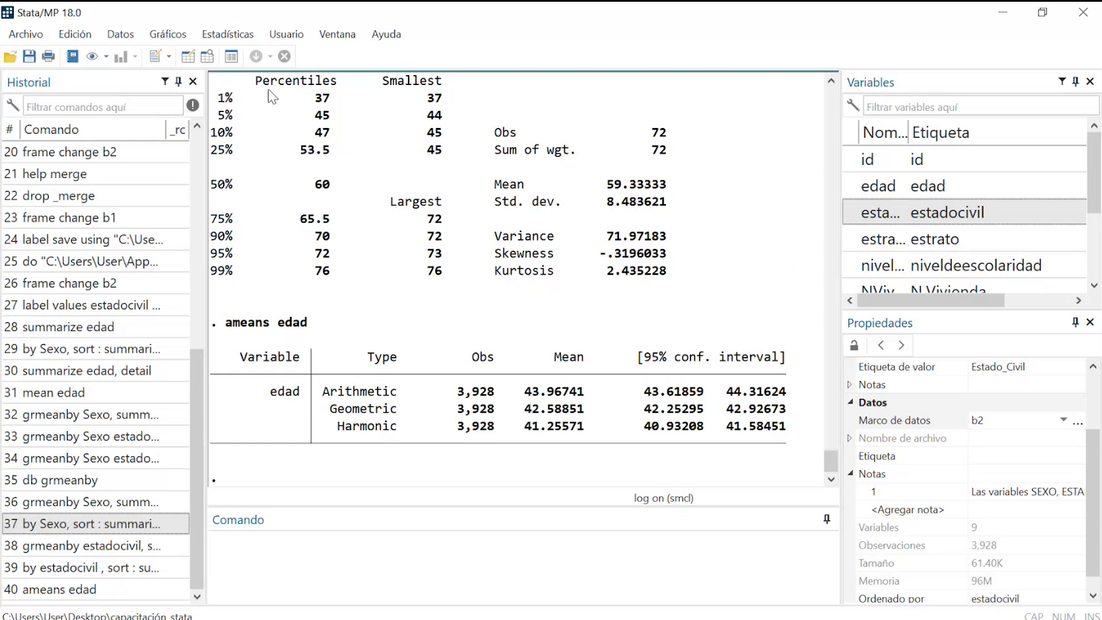
Generate a one-way frequency table of estadocivil, keeping the dialog open and moving it off the results.
{"action": "left_click", "coordinate": [238, 38]}
{"action": "mouse_move", "coordinate": [298, 60]}
{"action": "mouse_move", "coordinate": [509, 57]}
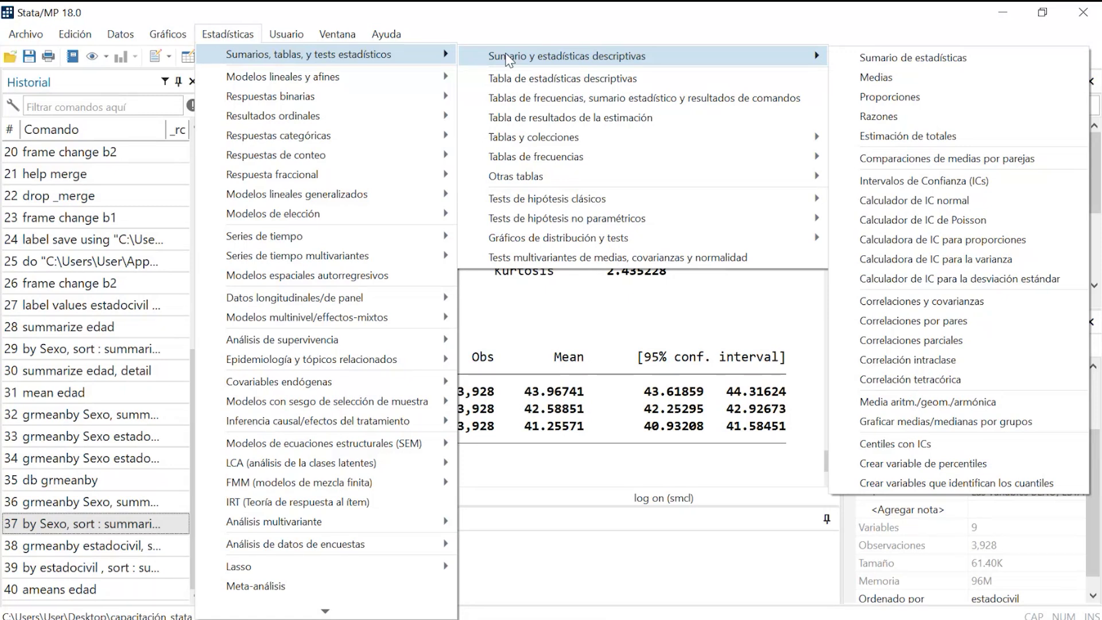
{"action": "mouse_move", "coordinate": [555, 159]}
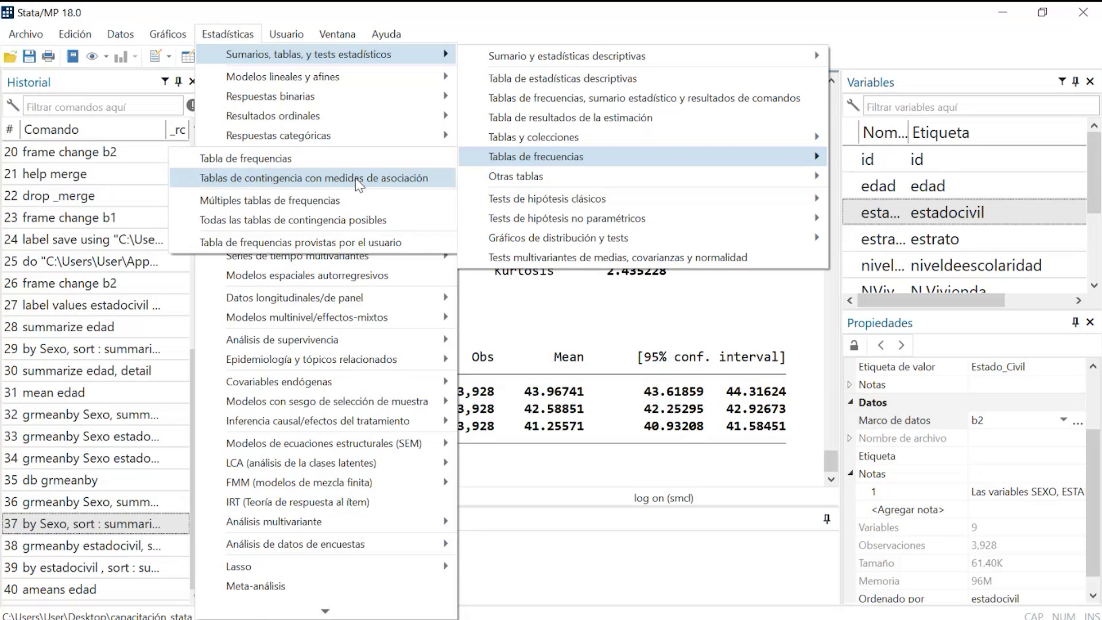
{"action": "left_click", "coordinate": [271, 164]}
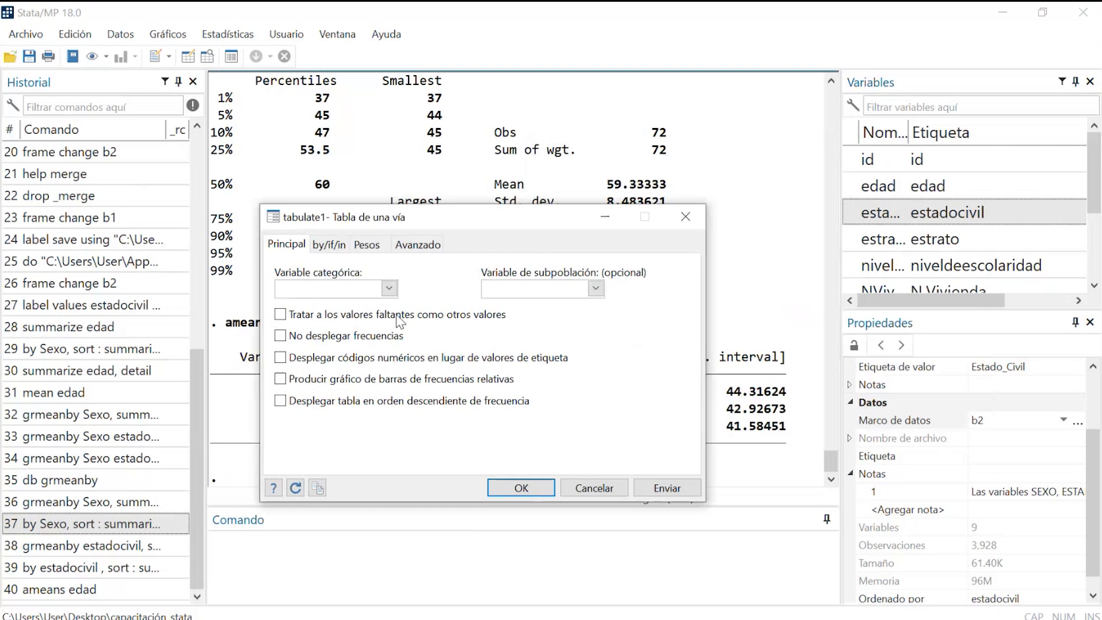
{"action": "left_click", "coordinate": [389, 289]}
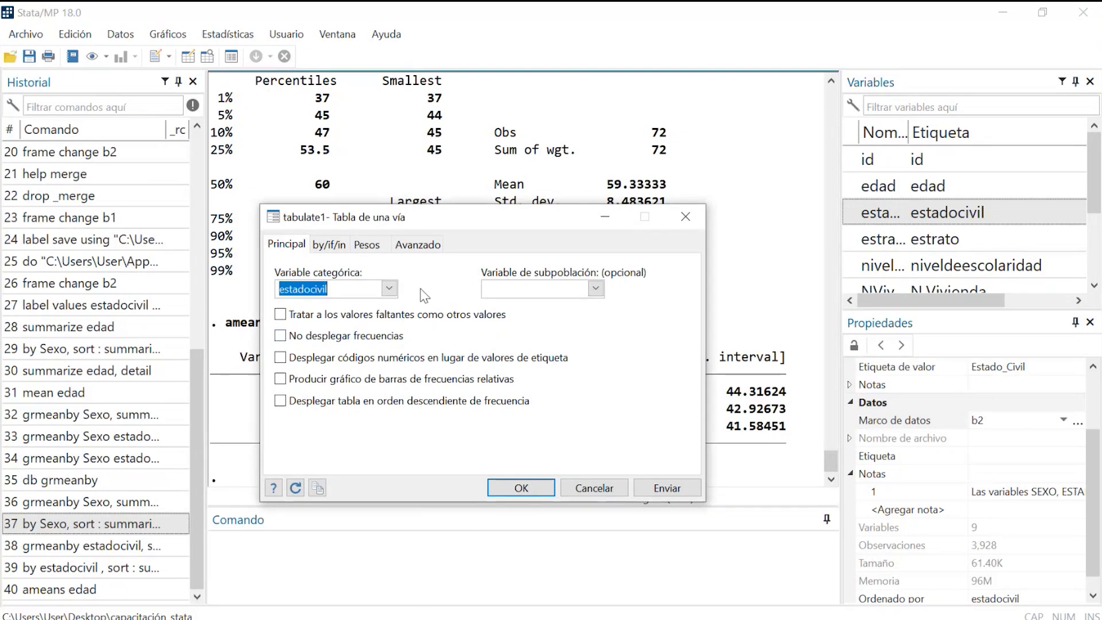
{"action": "left_click", "coordinate": [677, 491]}
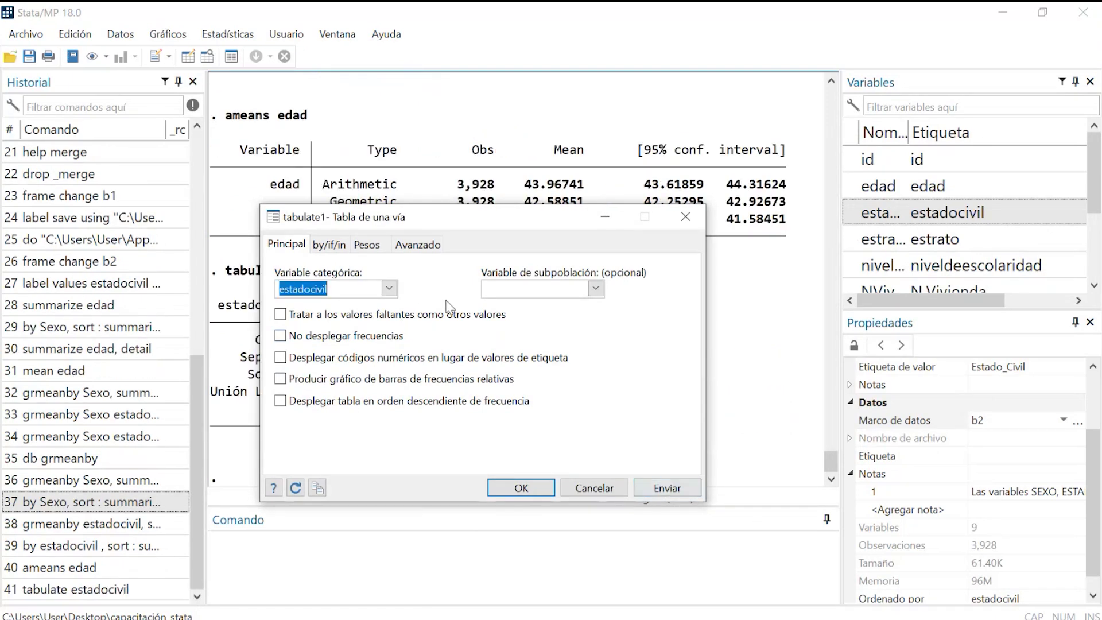
{"action": "left_click_drag", "start_coordinate": [425, 218], "coordinate": [867, 136]}
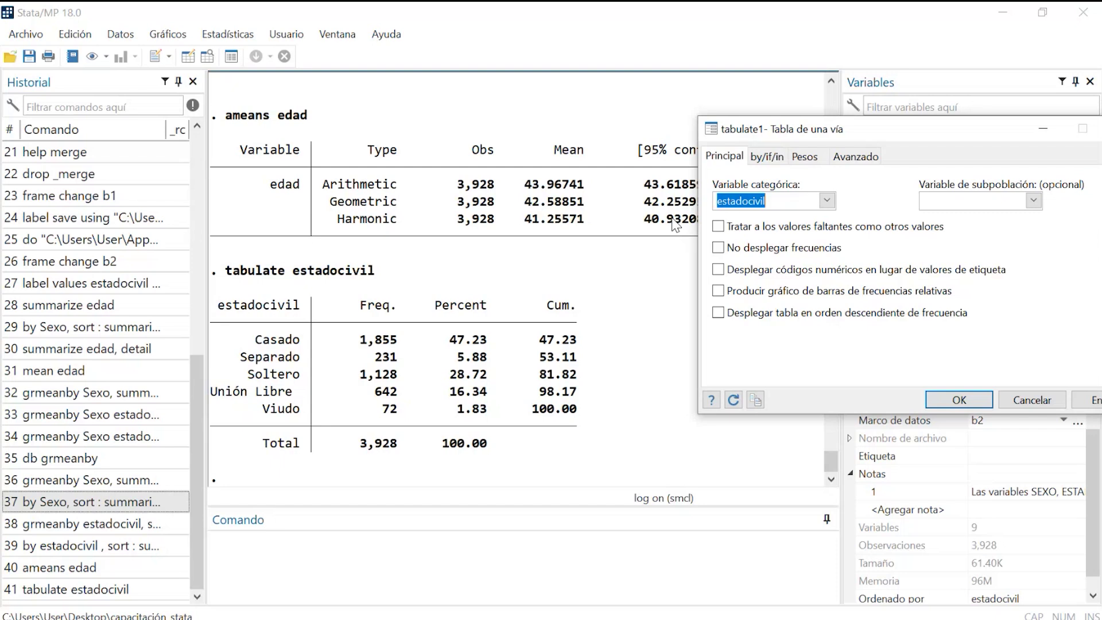
Generate the estadocivil table again in descending order of frequency and move the dialog clear of the output.
{"action": "left_click", "coordinate": [763, 313]}
{"action": "left_click", "coordinate": [957, 386]}
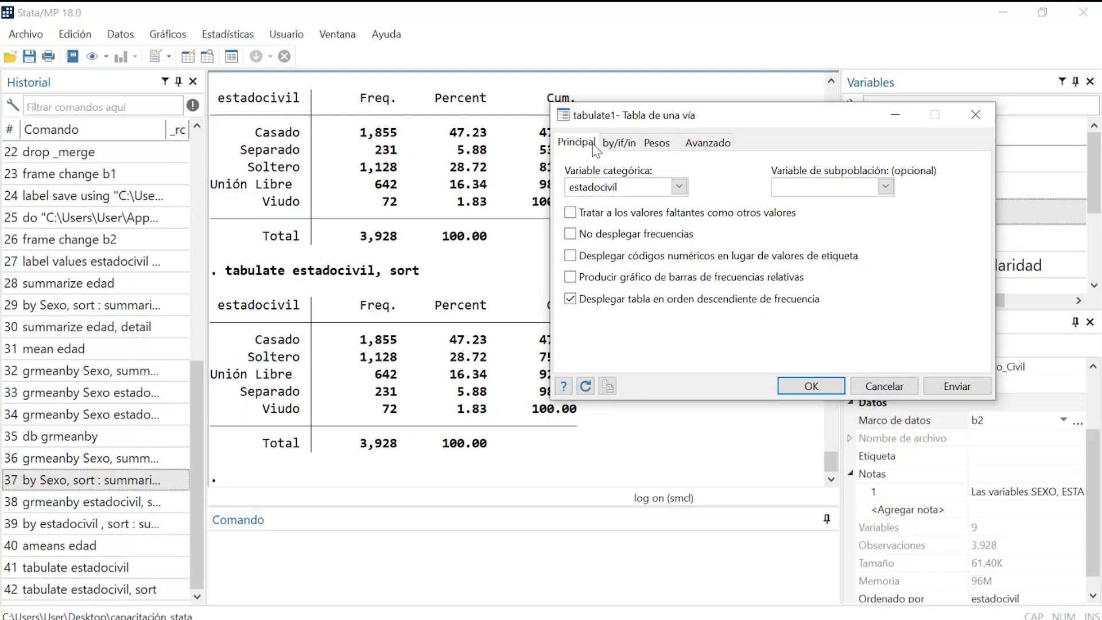
{"action": "left_click_drag", "start_coordinate": [633, 117], "coordinate": [1101, 224]}
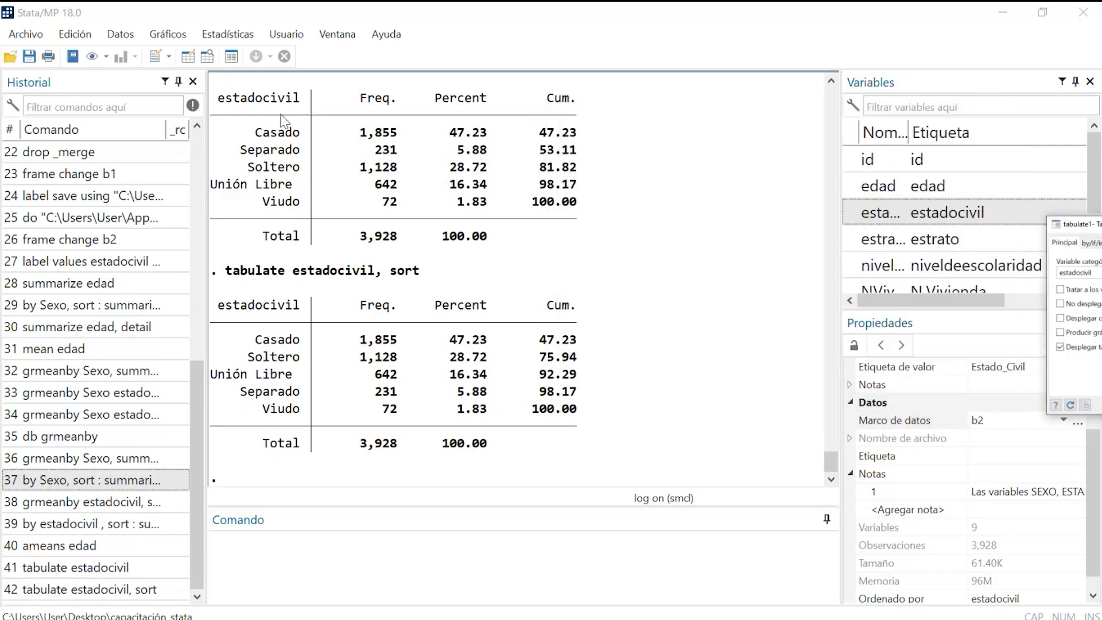
Compare category order, frequencies, percentages and cumulative percentages in the unsorted and the sorted estadocivil tables.
{"action": "left_click_drag", "start_coordinate": [283, 119], "coordinate": [308, 214]}
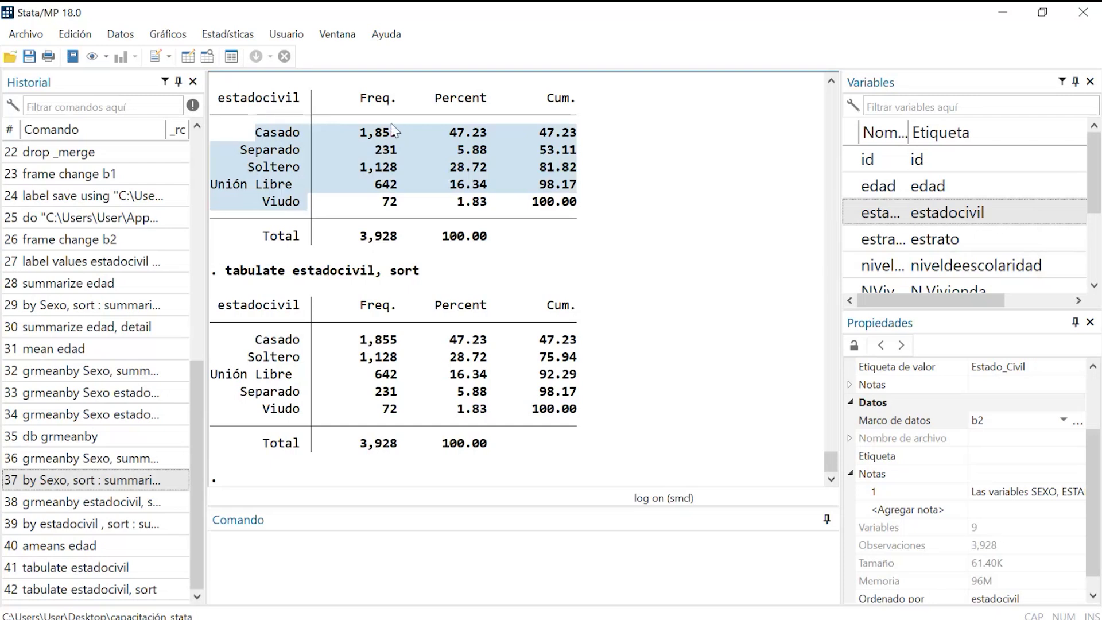
{"action": "left_click_drag", "start_coordinate": [248, 132], "coordinate": [263, 188]}
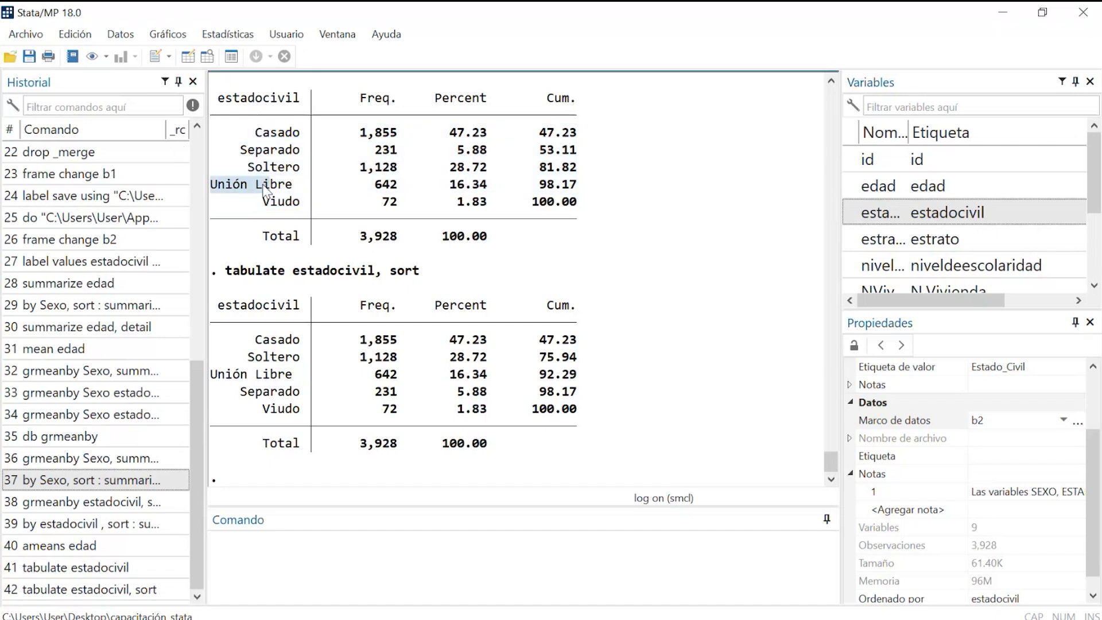
{"action": "left_click_drag", "start_coordinate": [248, 342], "coordinate": [579, 415]}
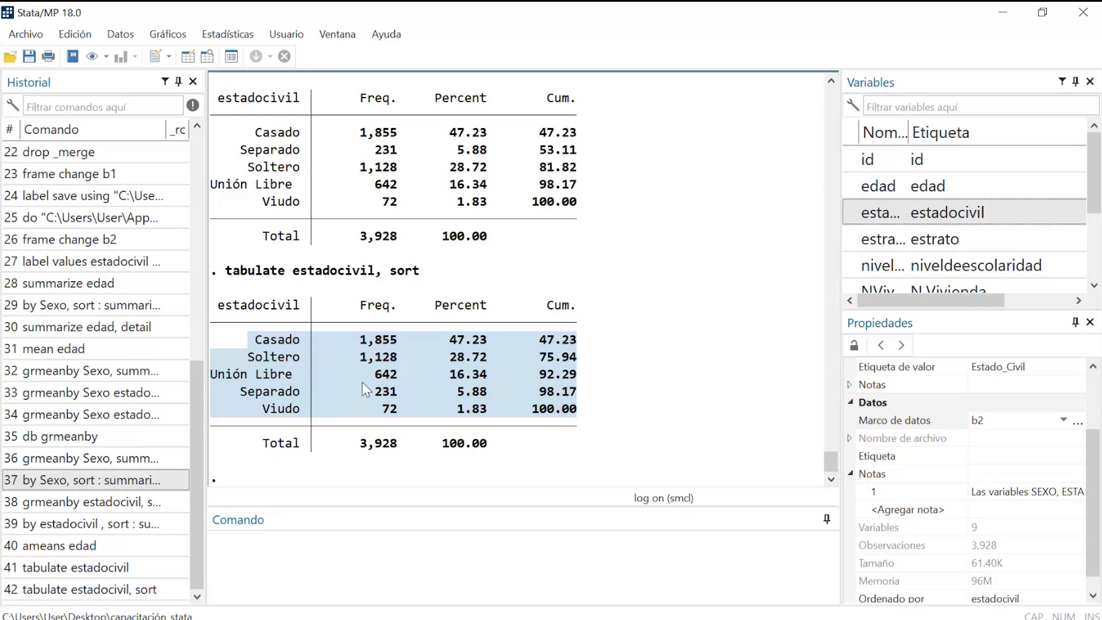
{"action": "left_click", "coordinate": [229, 342]}
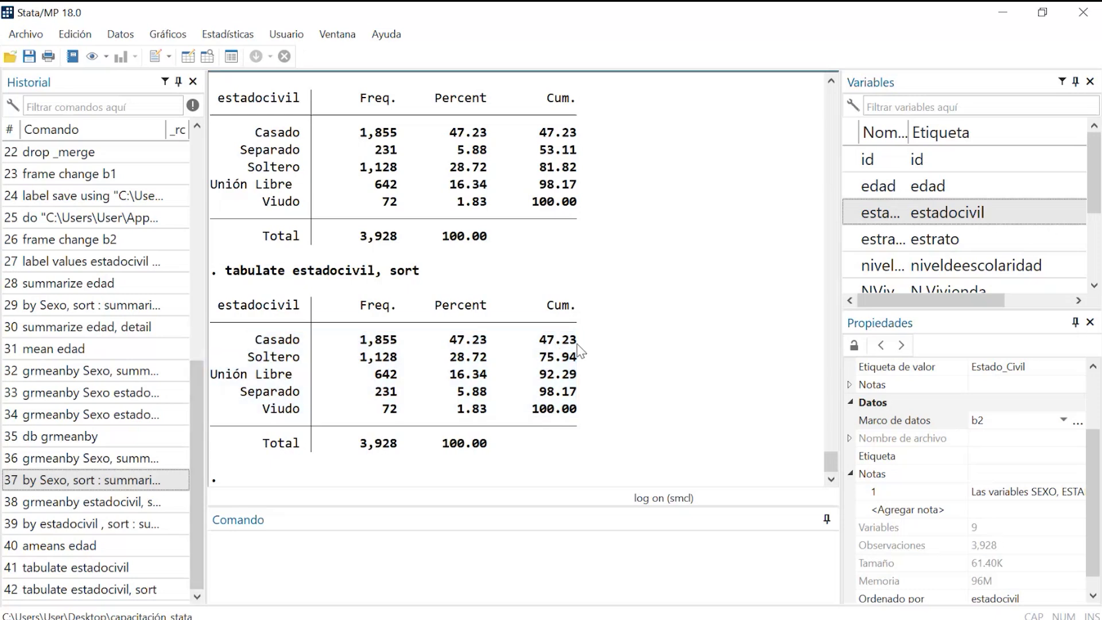
{"action": "left_click_drag", "start_coordinate": [577, 344], "coordinate": [516, 389]}
{"action": "left_click", "coordinate": [619, 356]}
{"action": "left_click_drag", "start_coordinate": [240, 356], "coordinate": [577, 379]}
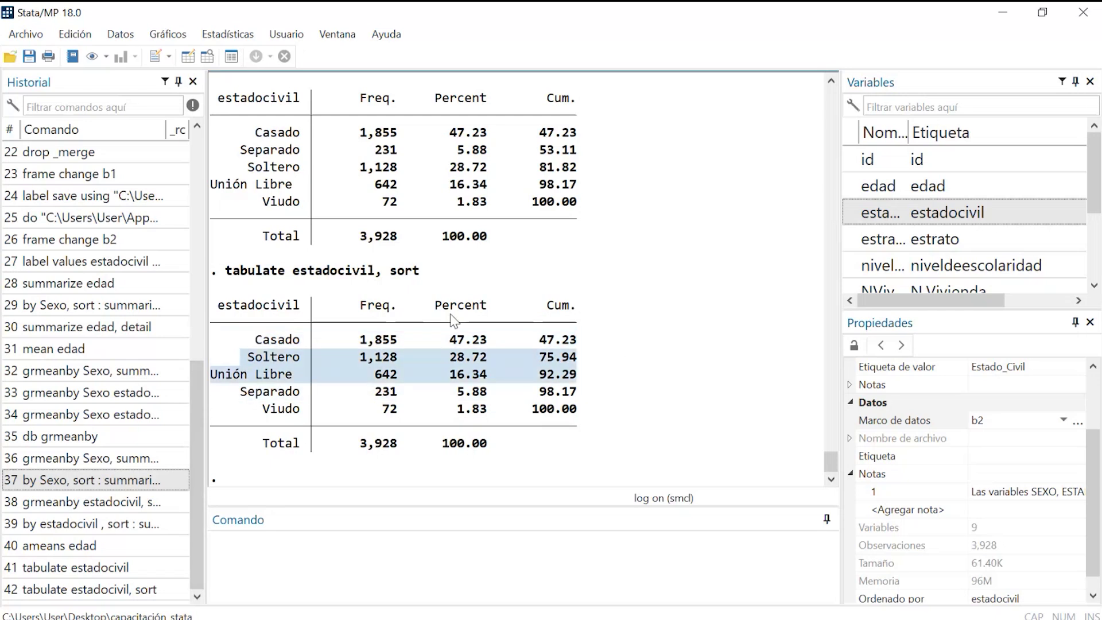
{"action": "left_click", "coordinate": [327, 365]}
{"action": "left_click_drag", "start_coordinate": [262, 408], "coordinate": [603, 418]}
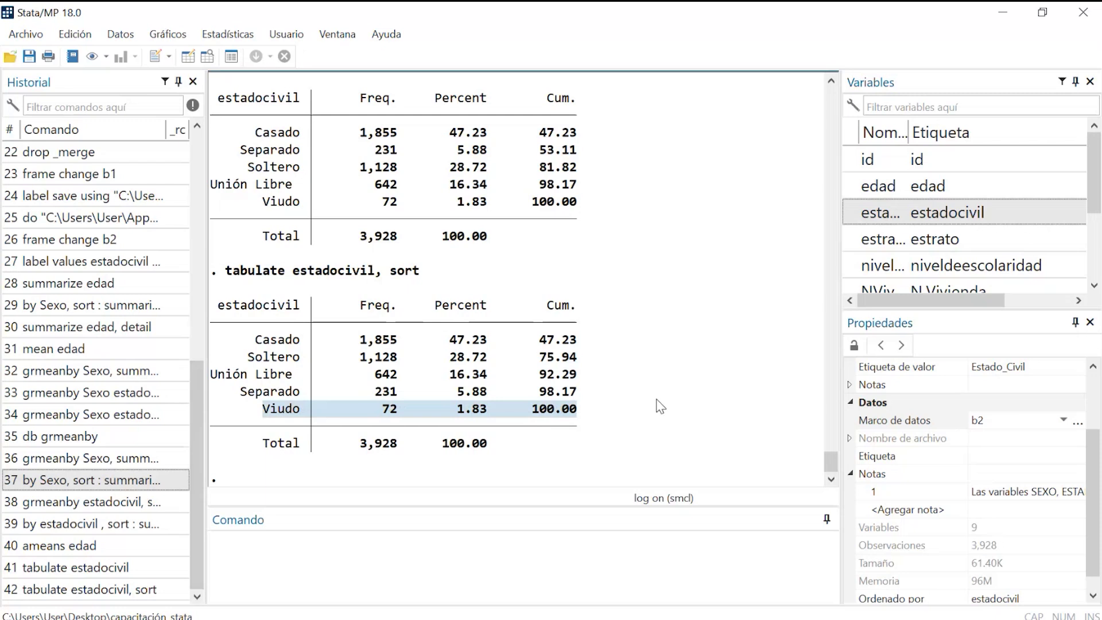
{"action": "double_click", "coordinate": [464, 443]}
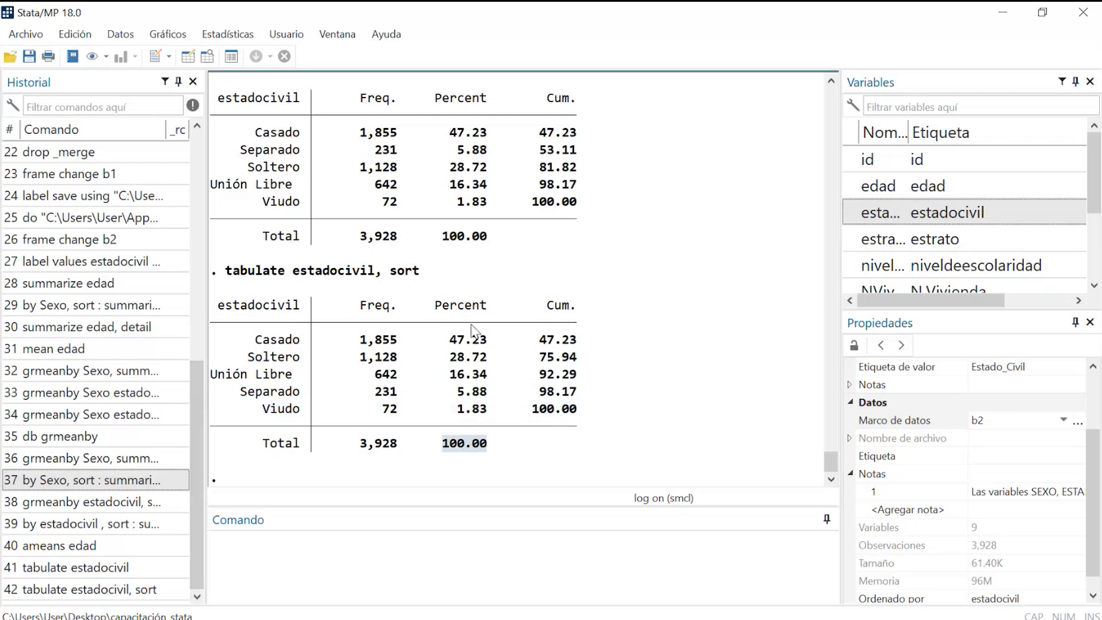
{"action": "left_click_drag", "start_coordinate": [526, 322], "coordinate": [585, 427]}
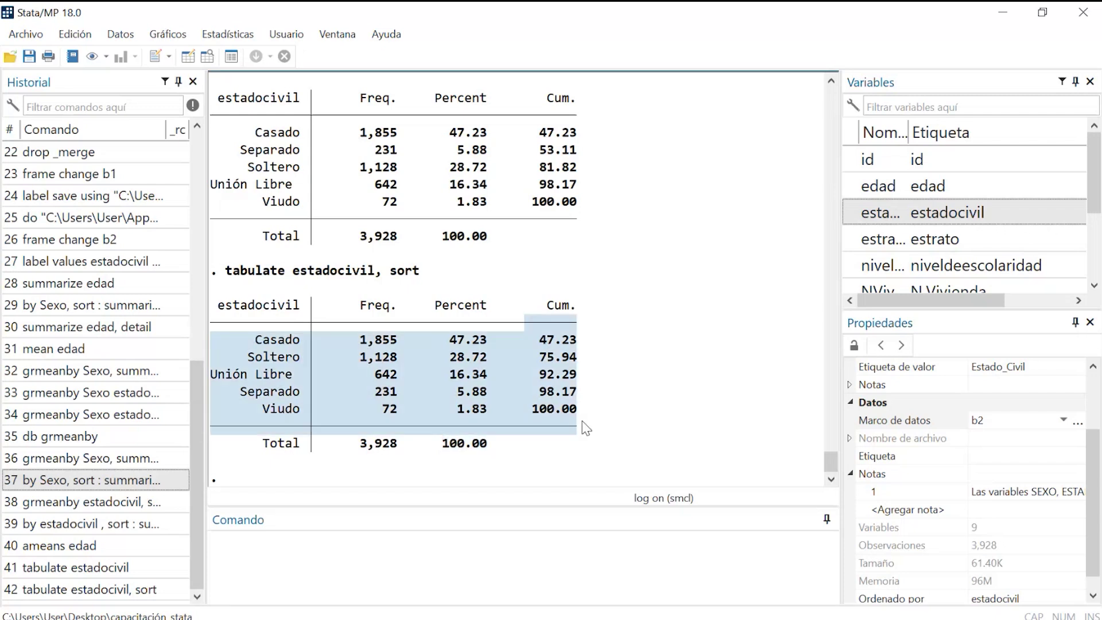
{"action": "left_click", "coordinate": [585, 428]}
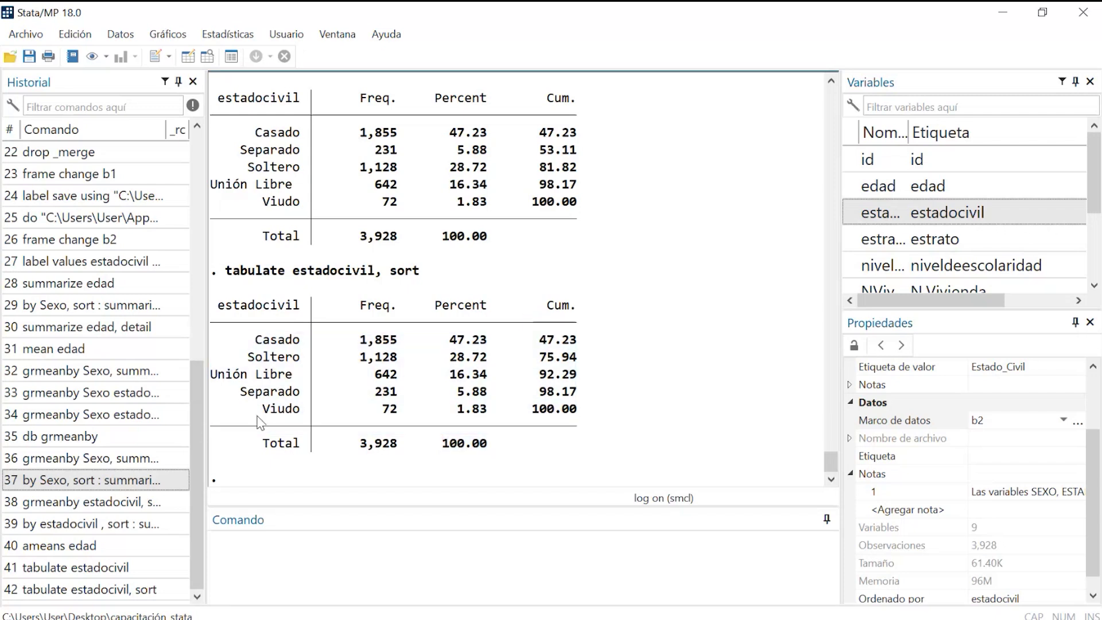
{"action": "left_click_drag", "start_coordinate": [212, 409], "coordinate": [241, 408]}
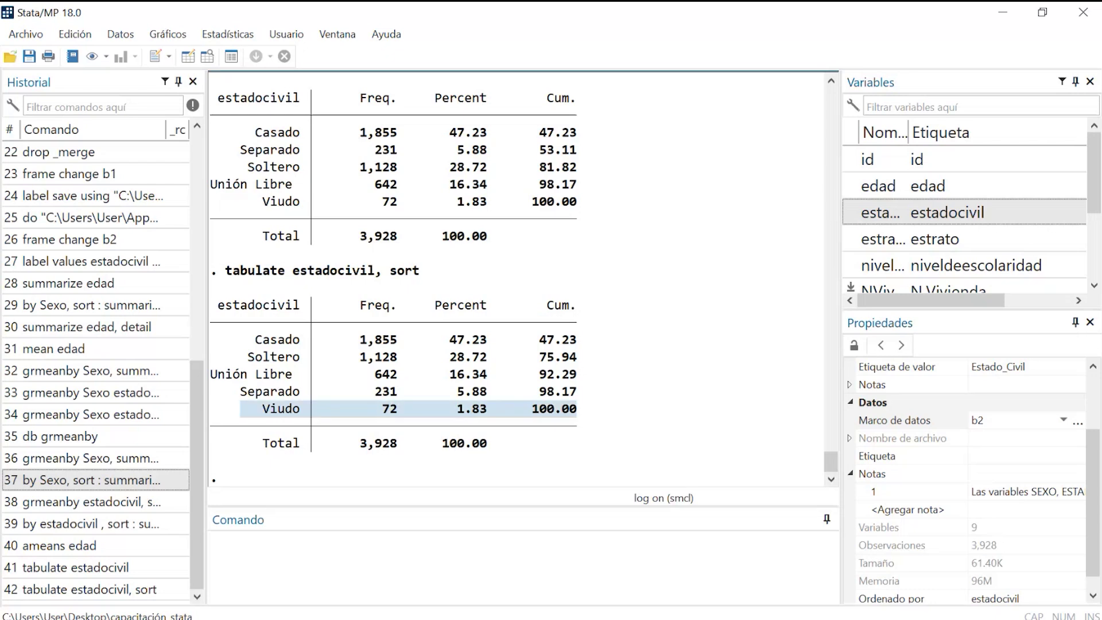
Generate the descending-frequency estadocivil table repeated by Sexo groups and move the dialog off the results.
{"action": "key", "text": "alt+Tab"}
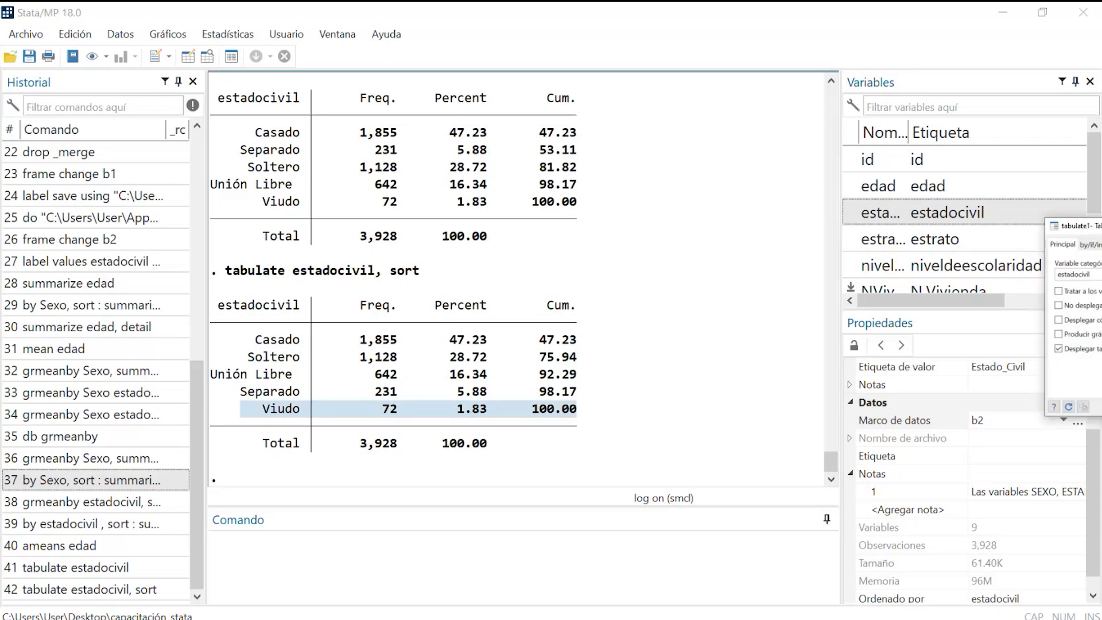
{"action": "left_click_drag", "start_coordinate": [1100, 226], "coordinate": [528, 56]}
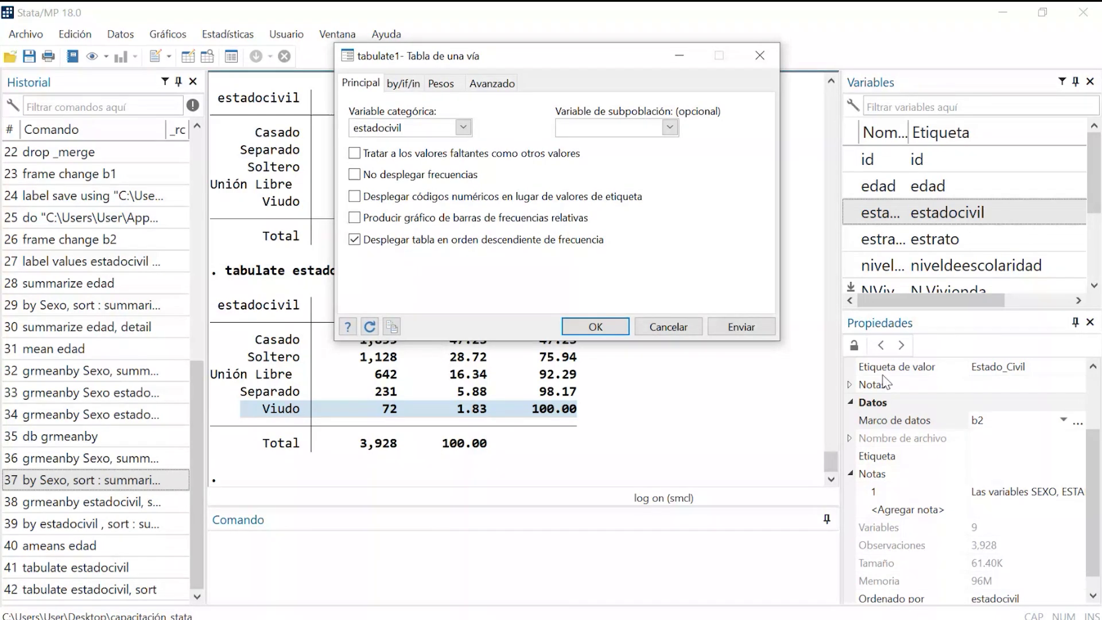
{"action": "left_click", "coordinate": [403, 84]}
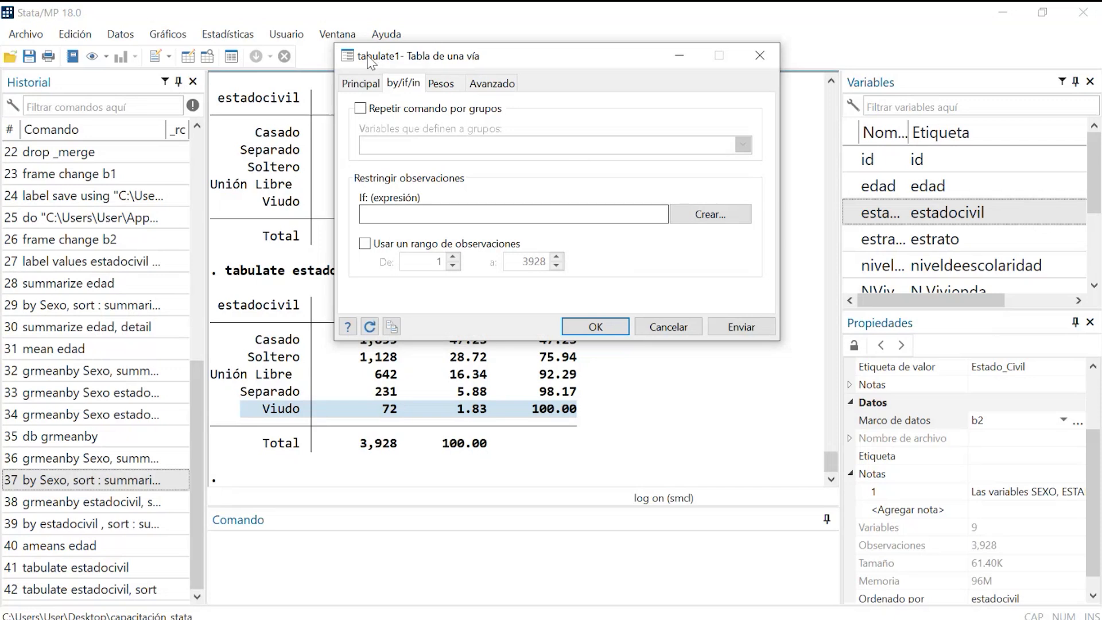
{"action": "left_click", "coordinate": [360, 110]}
{"action": "left_click", "coordinate": [370, 84]}
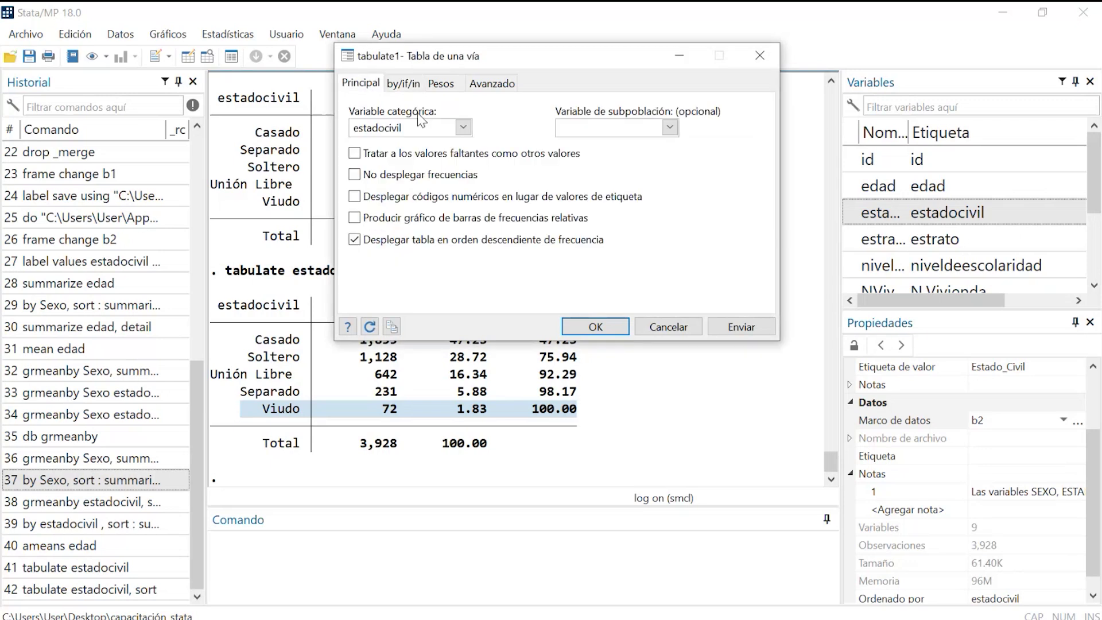
{"action": "left_click", "coordinate": [393, 85]}
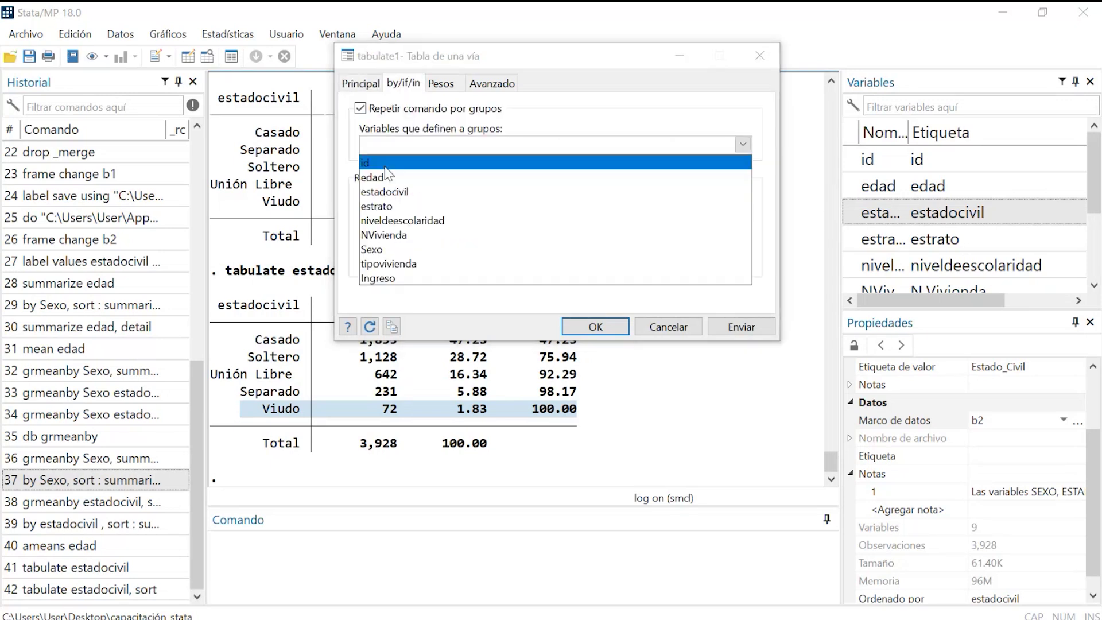
{"action": "left_click", "coordinate": [373, 250]}
{"action": "left_click", "coordinate": [516, 118]}
{"action": "left_click", "coordinate": [753, 330]}
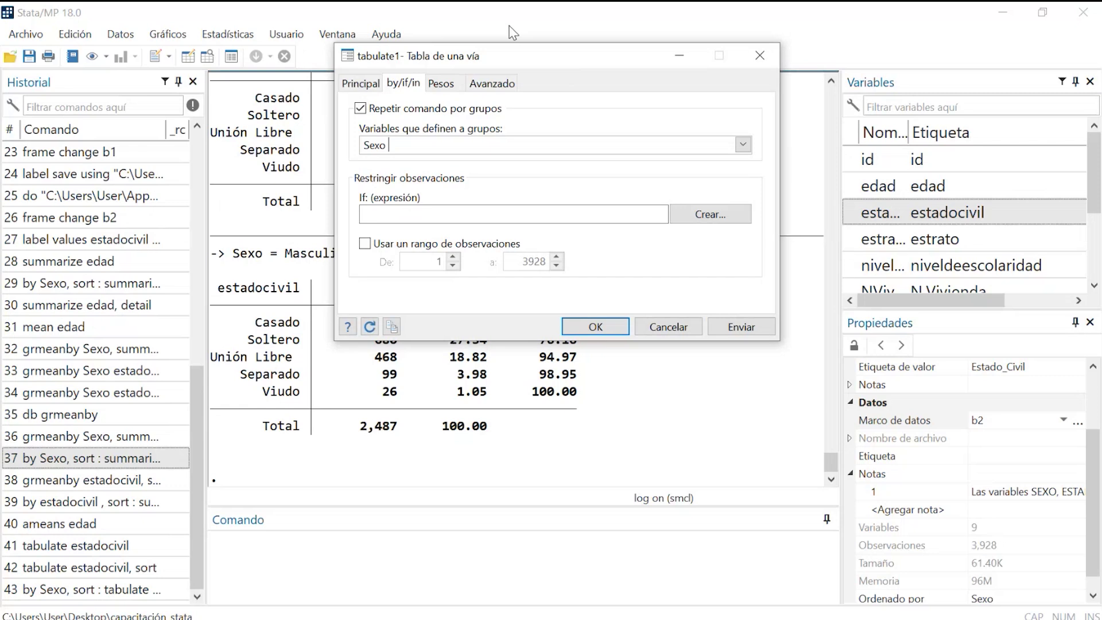
{"action": "left_click_drag", "start_coordinate": [495, 54], "coordinate": [876, 95]}
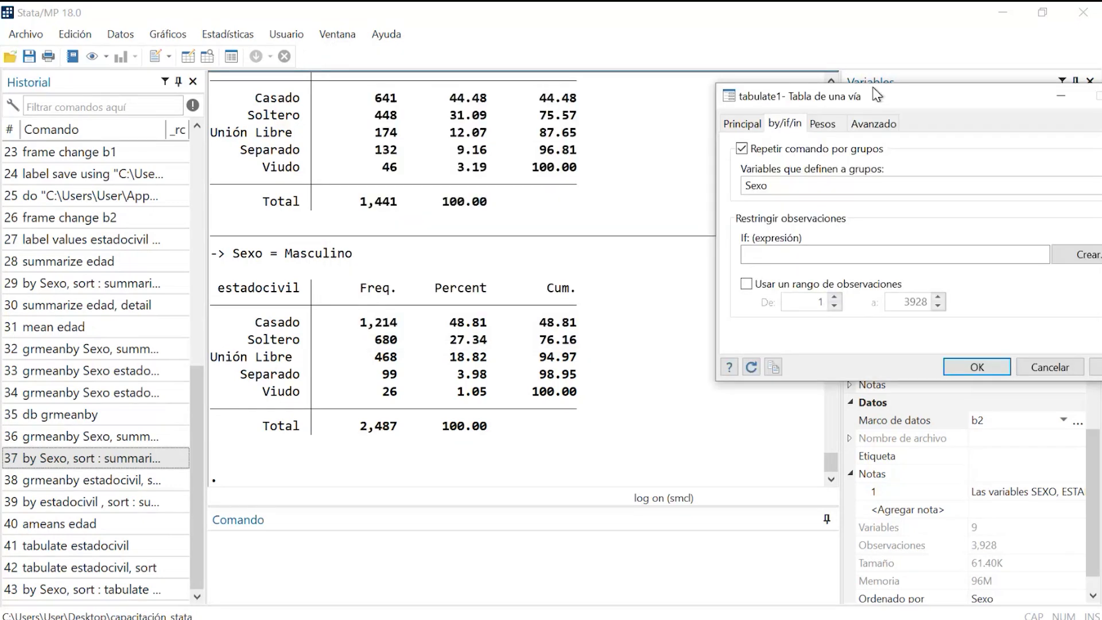
Review the sort option, put the dialog away, and compare the order of the estadocivil categories between Femenino and Masculino.
{"action": "scroll", "coordinate": [402, 259], "scroll_direction": "up", "scroll_amount": 2}
{"action": "left_click", "coordinate": [742, 123]}
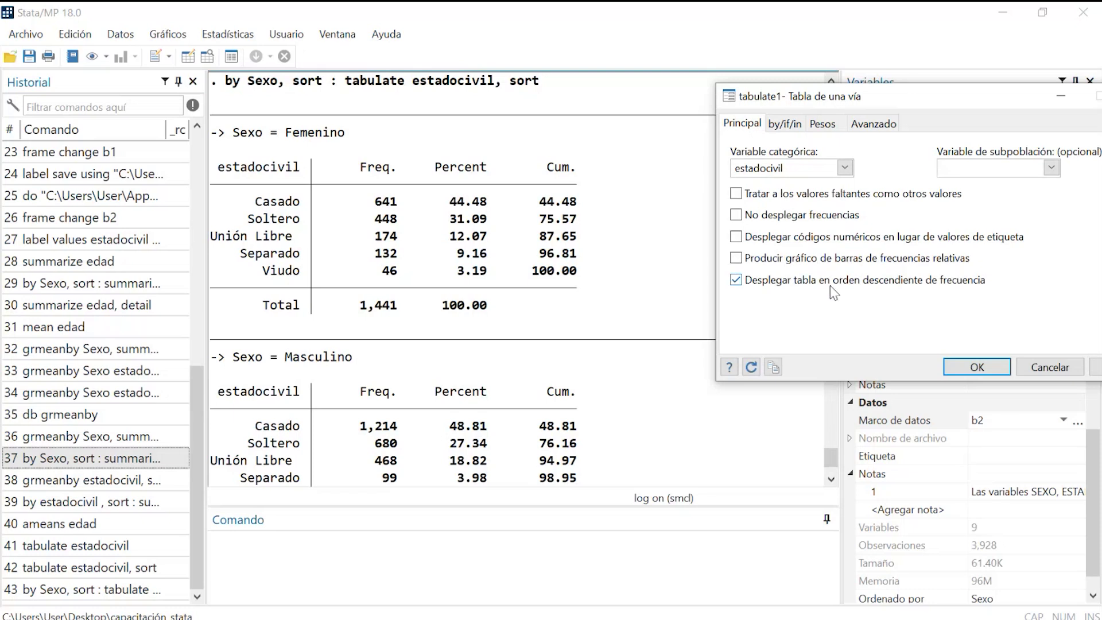
{"action": "left_click", "coordinate": [578, 132]}
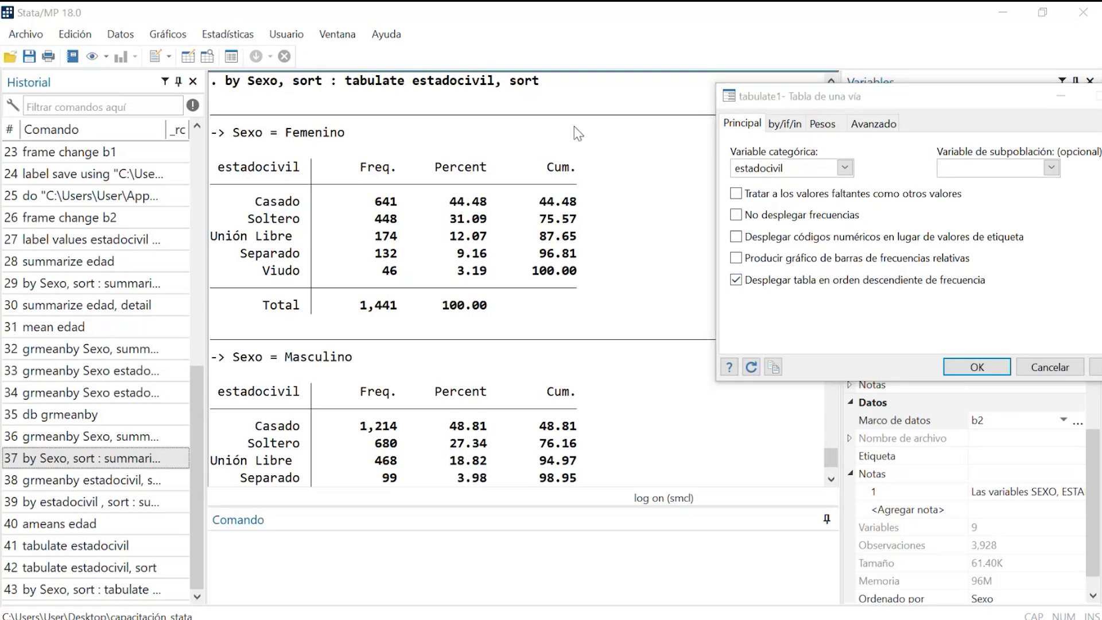
{"action": "scroll", "coordinate": [379, 123], "scroll_direction": "down", "scroll_amount": 1}
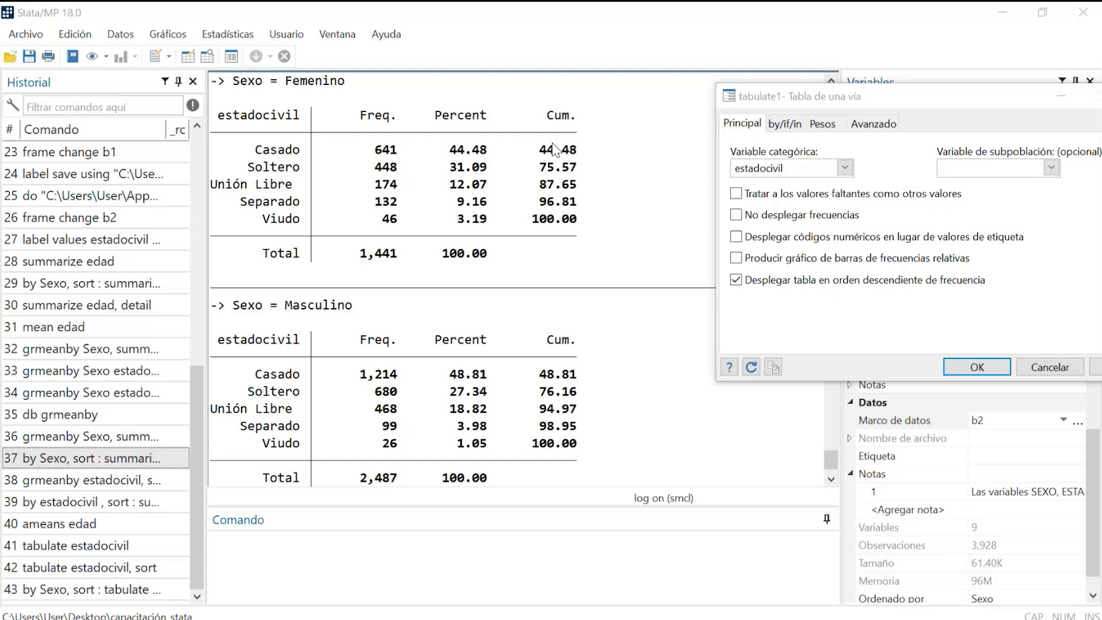
{"action": "key", "text": "Escape"}
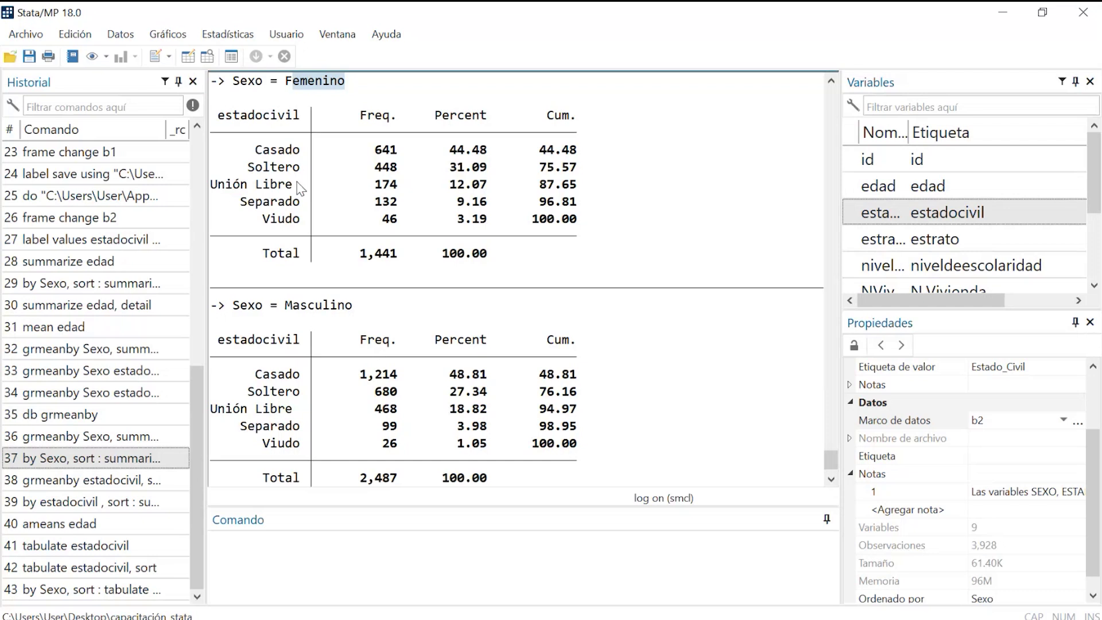
{"action": "left_click_drag", "start_coordinate": [242, 168], "coordinate": [344, 201]}
{"action": "left_click", "coordinate": [273, 217]}
{"action": "left_click_drag", "start_coordinate": [255, 391], "coordinate": [285, 392]}
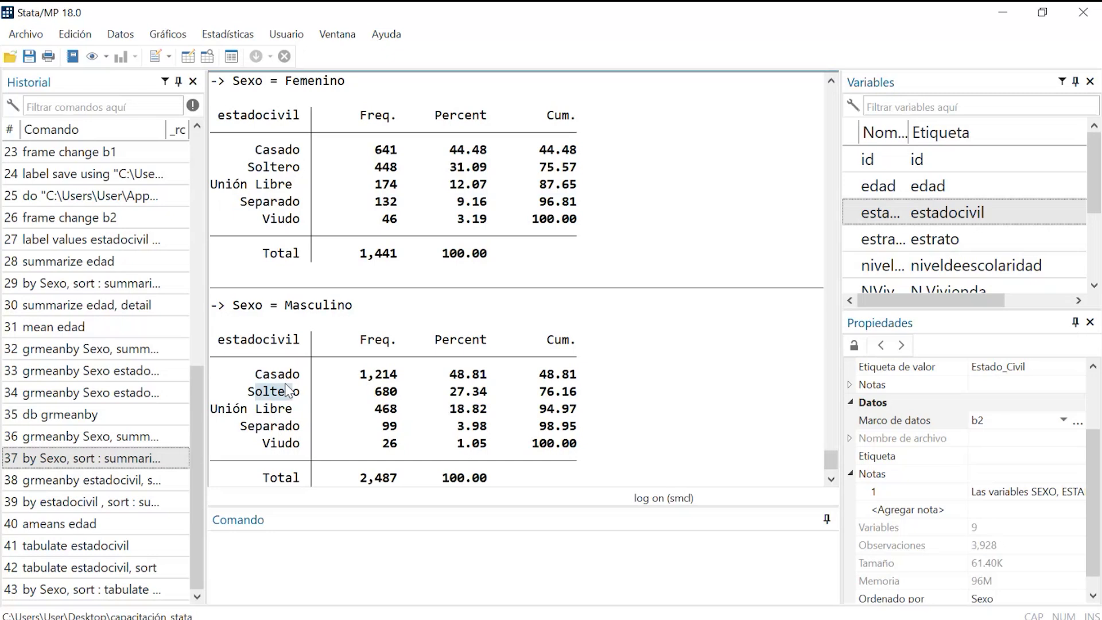
{"action": "left_click_drag", "start_coordinate": [212, 443], "coordinate": [293, 462]}
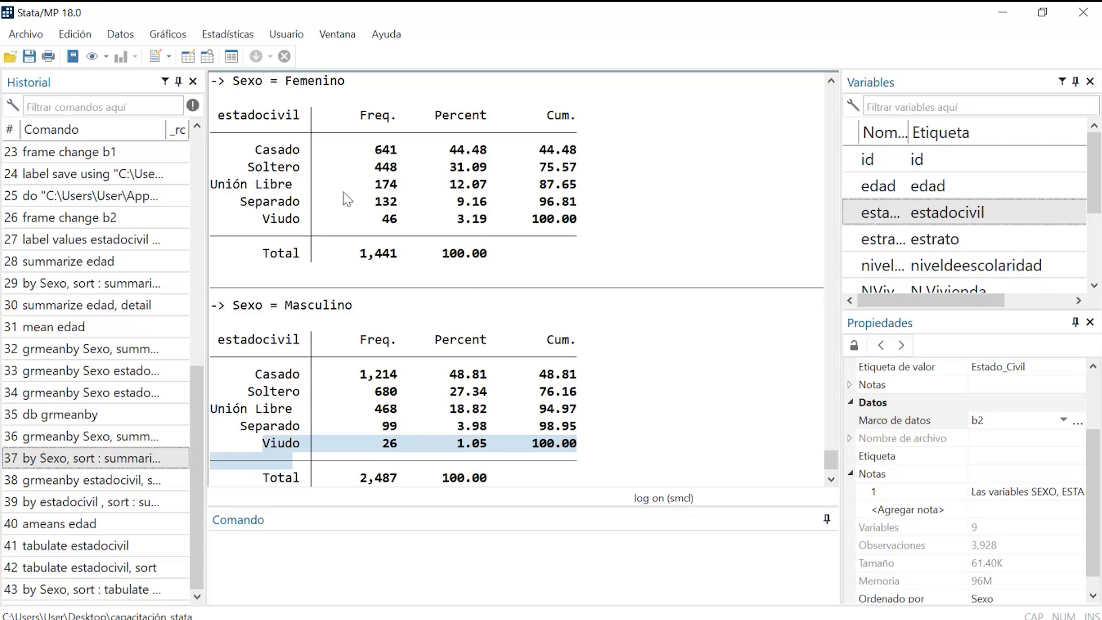
Examine the totals and the Viudo rows of the Femenino and Masculino tables against the overall estadocivil table.
{"action": "left_click_drag", "start_coordinate": [238, 106], "coordinate": [516, 264]}
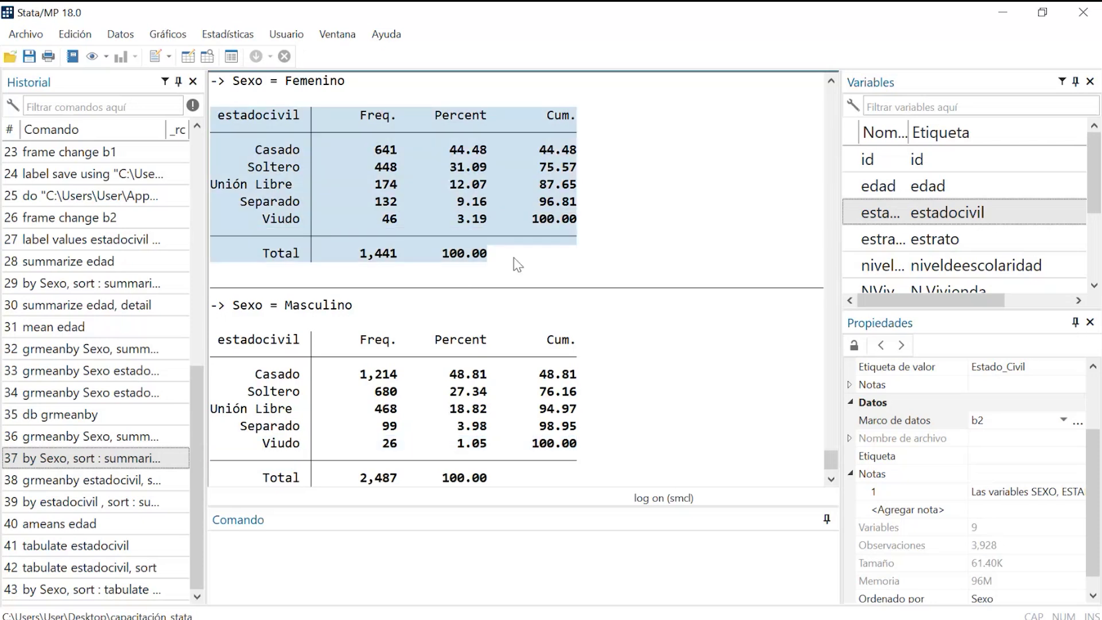
{"action": "left_click", "coordinate": [406, 261]}
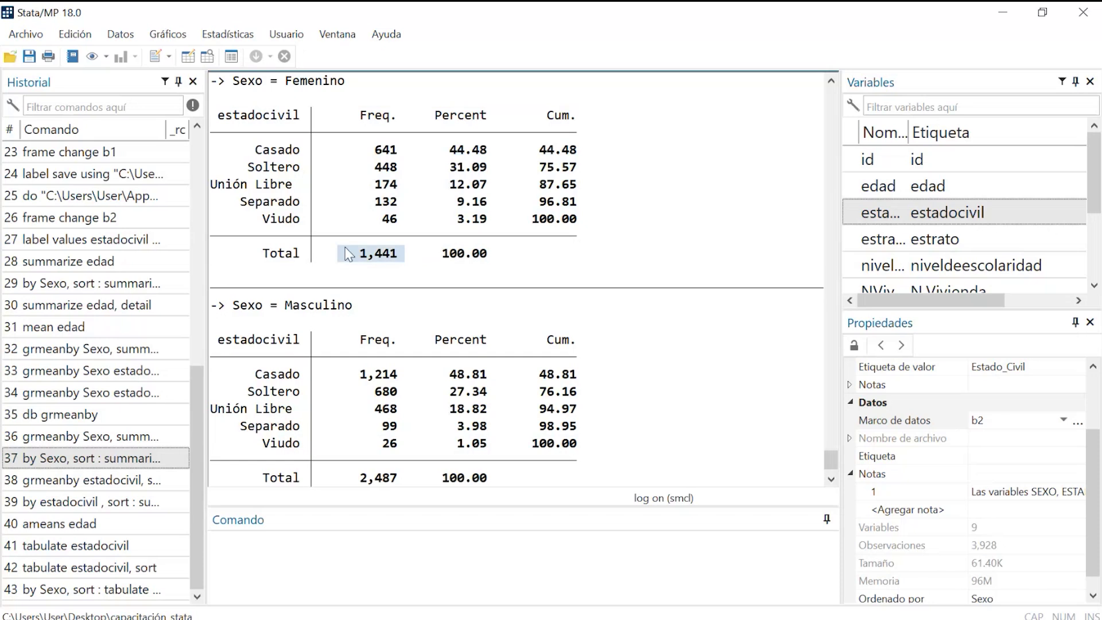
{"action": "left_click_drag", "start_coordinate": [405, 478], "coordinate": [487, 478]}
{"action": "scroll", "coordinate": [371, 482], "scroll_direction": "down", "scroll_amount": 1}
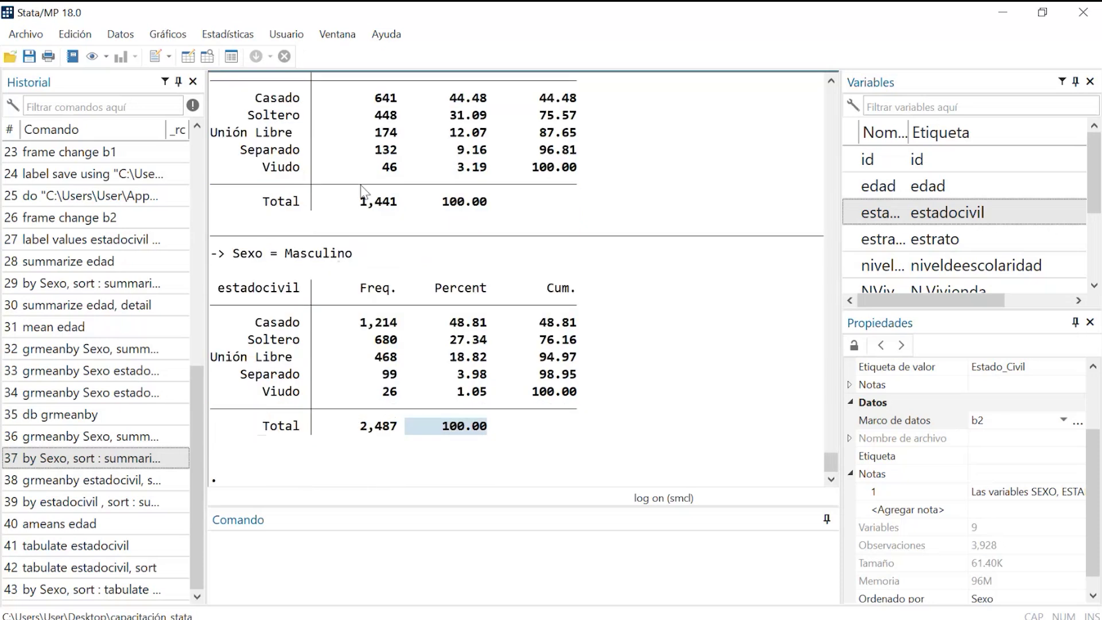
{"action": "left_click_drag", "start_coordinate": [250, 168], "coordinate": [581, 173]}
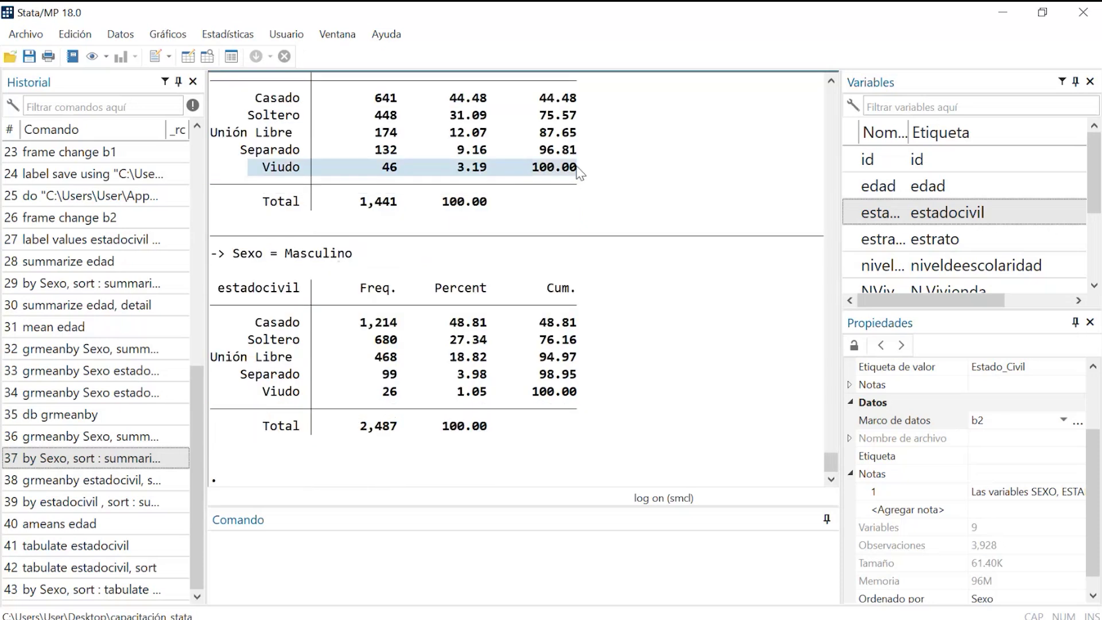
{"action": "left_click", "coordinate": [251, 396]}
{"action": "left_click_drag", "start_coordinate": [251, 396], "coordinate": [611, 393]}
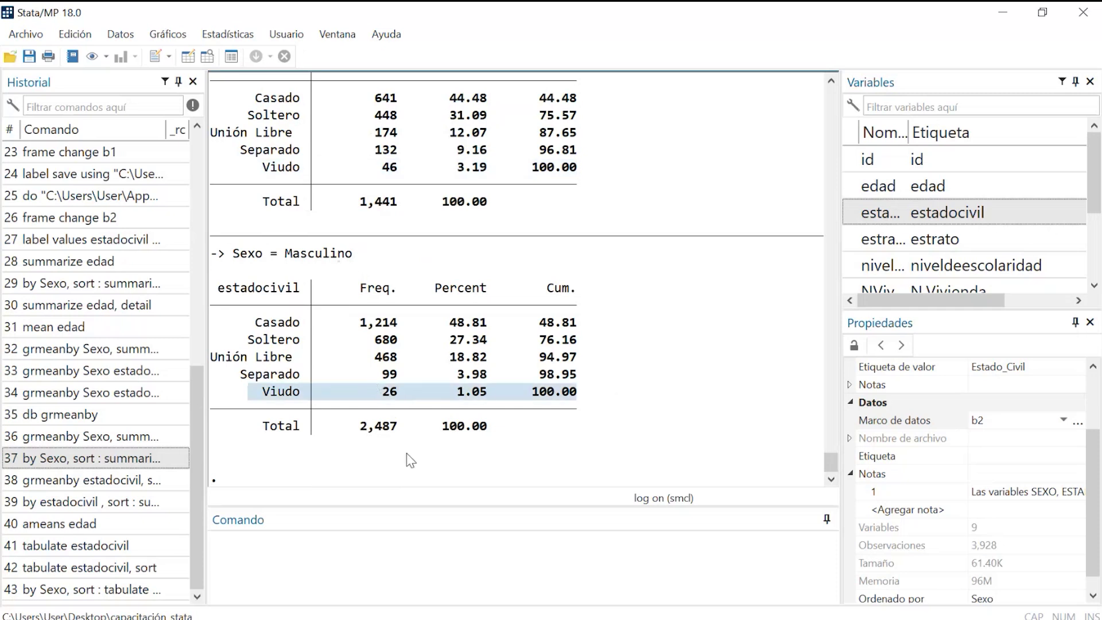
{"action": "scroll", "coordinate": [474, 306], "scroll_direction": "up", "scroll_amount": 4}
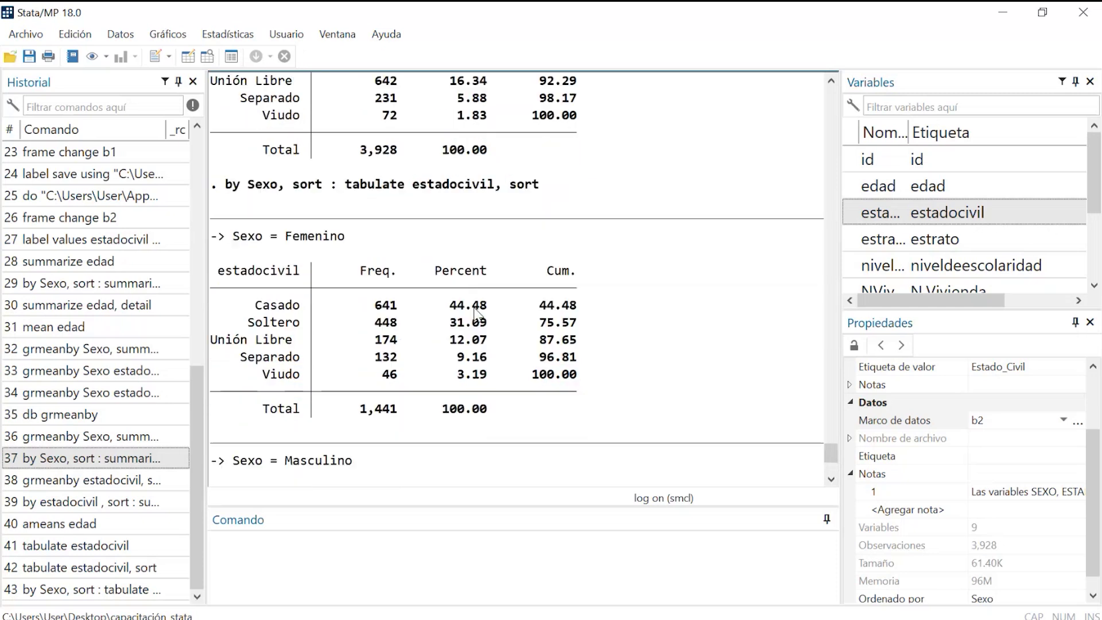
{"action": "scroll", "coordinate": [474, 306], "scroll_direction": "up", "scroll_amount": 5}
{"action": "scroll", "coordinate": [474, 307], "scroll_direction": "down", "scroll_amount": 4}
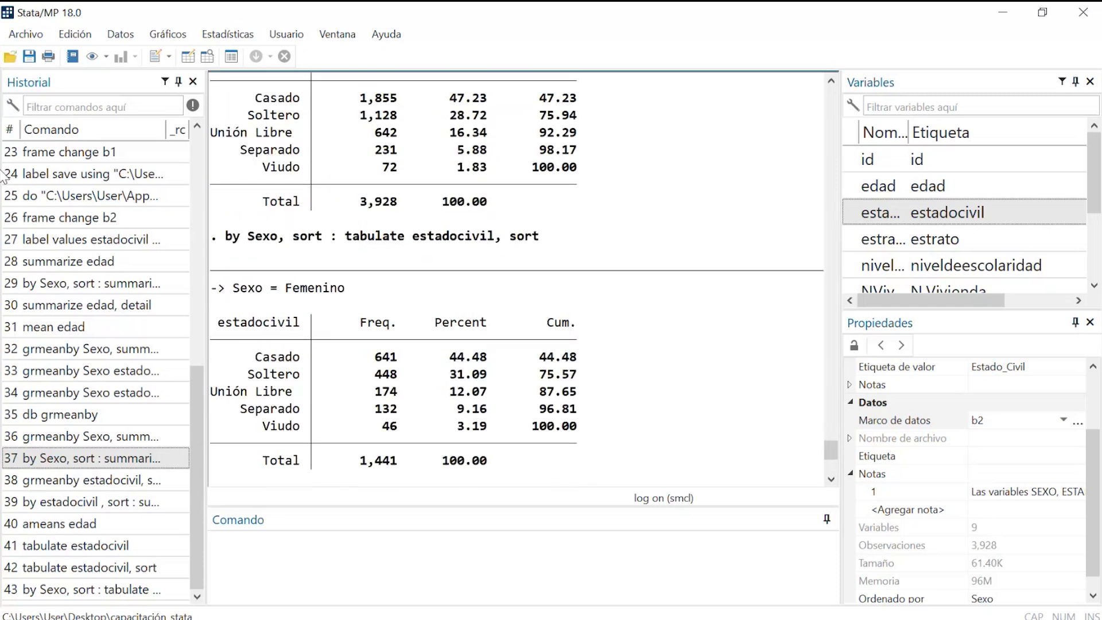
{"action": "left_click", "coordinate": [224, 39]}
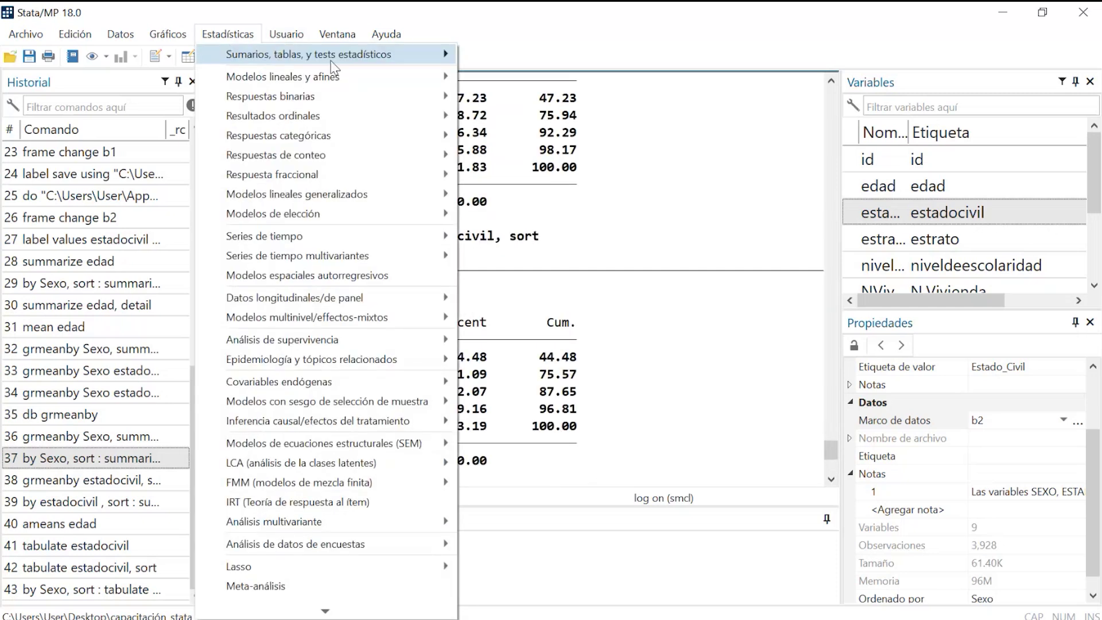
{"action": "mouse_move", "coordinate": [333, 63]}
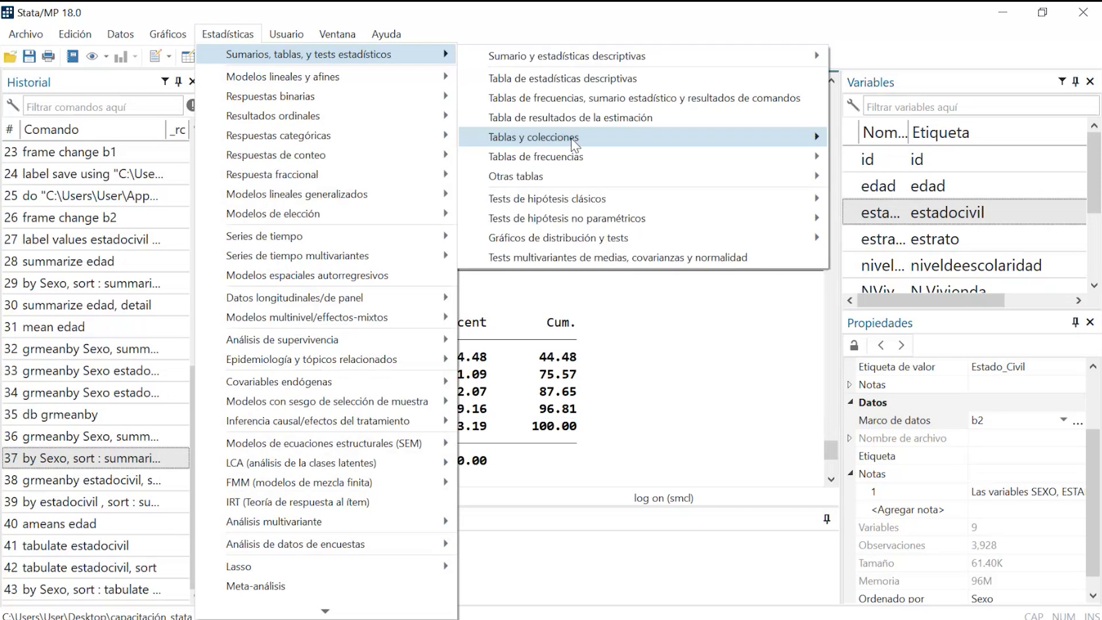
{"action": "mouse_move", "coordinate": [536, 156]}
{"action": "left_click", "coordinate": [412, 157]}
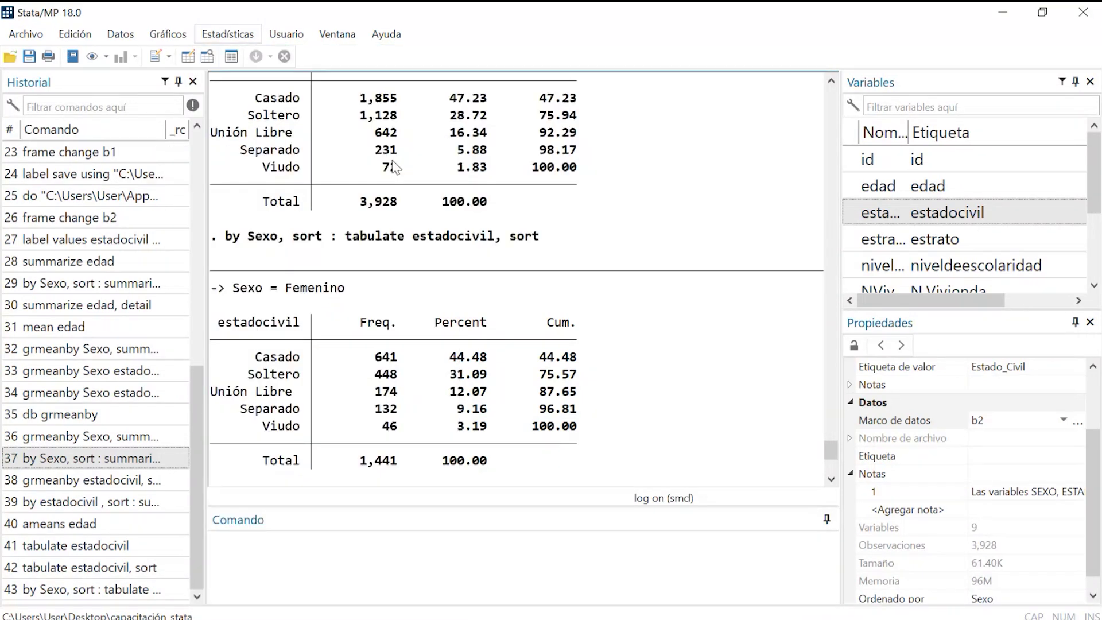
{"action": "left_click", "coordinate": [524, 189]}
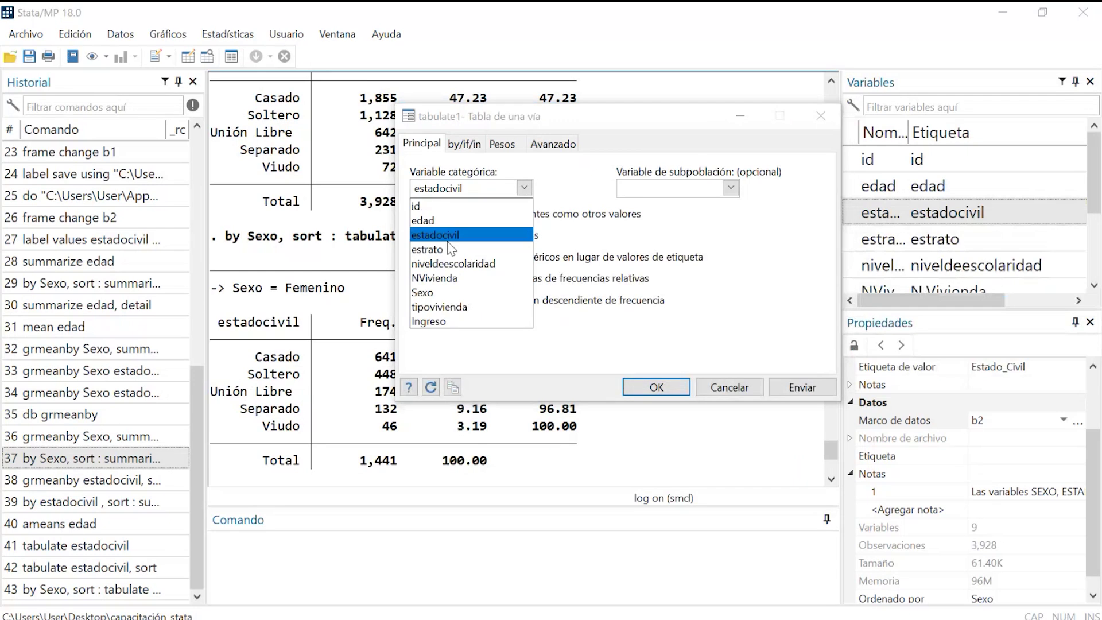
{"action": "left_click", "coordinate": [454, 235]}
{"action": "left_click", "coordinate": [525, 189]}
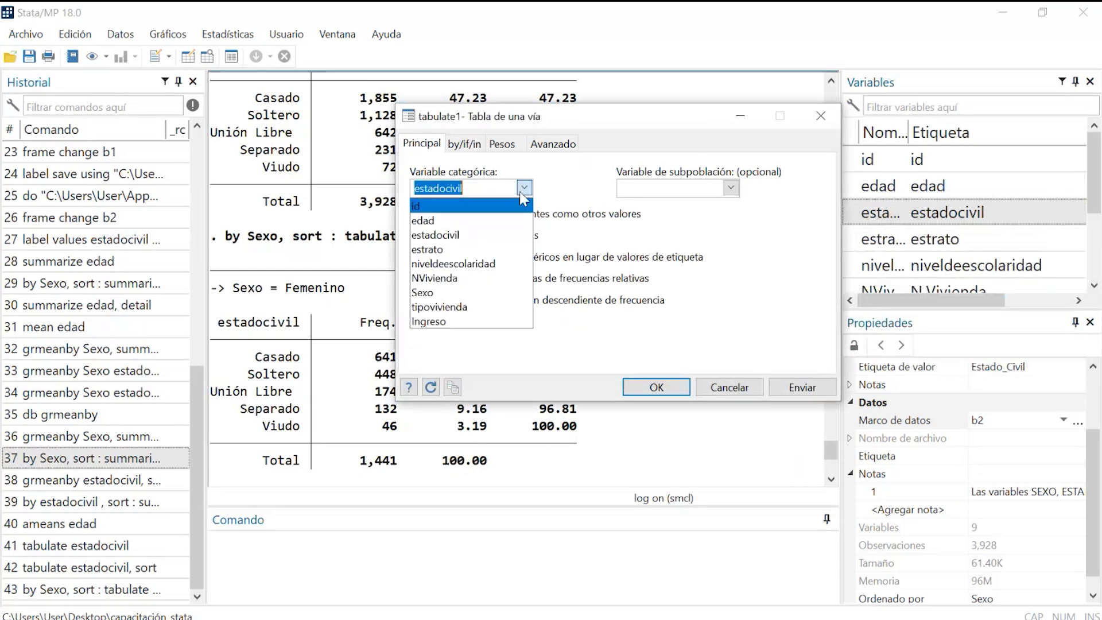
{"action": "key", "text": "Down"}
{"action": "key", "text": "Down"}
{"action": "key", "text": "Down"}
{"action": "key", "text": "Return"}
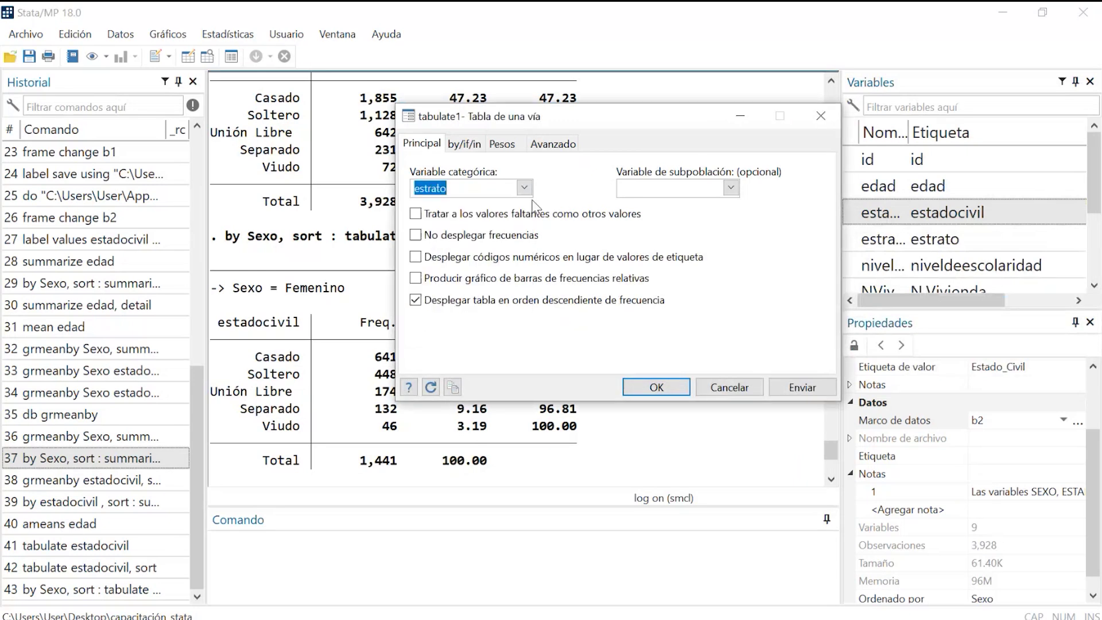
{"action": "left_click", "coordinate": [484, 194]}
{"action": "left_click", "coordinate": [525, 187]}
{"action": "left_click", "coordinate": [524, 188]}
{"action": "left_click", "coordinate": [525, 188]}
{"action": "left_click", "coordinate": [488, 304]}
{"action": "left_click", "coordinate": [829, 119]}
Start the multiple one-way tables command and choose estadocivil, tipovivienda and Sexo as the categorical variables.
{"action": "left_click", "coordinate": [211, 42]}
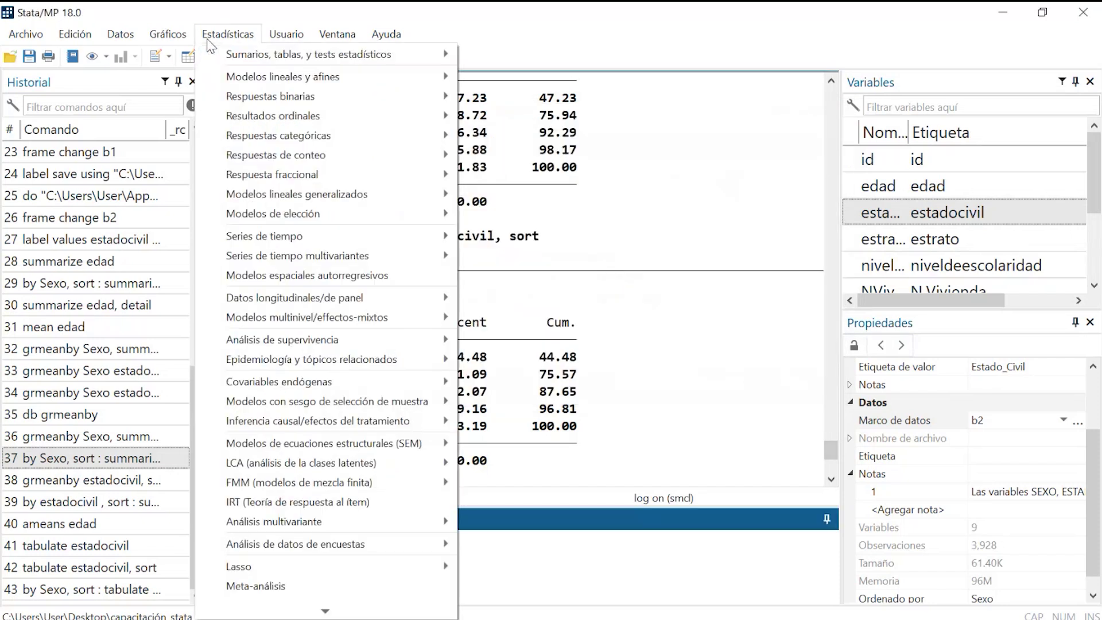
{"action": "mouse_move", "coordinate": [345, 54]}
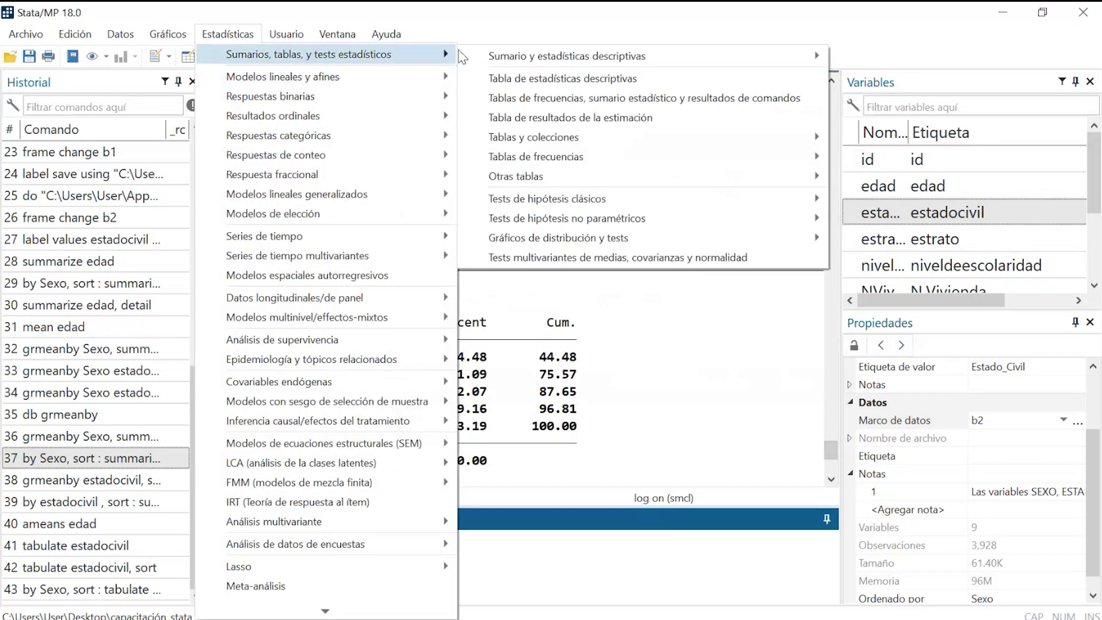
{"action": "mouse_move", "coordinate": [608, 167]}
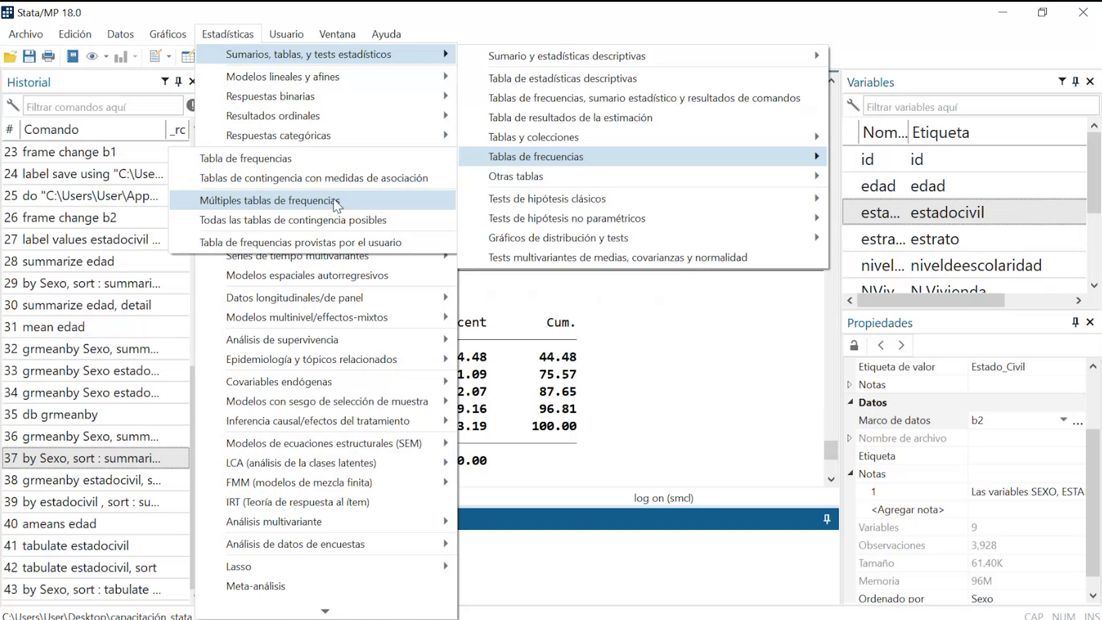
{"action": "key", "text": "Escape"}
{"action": "key", "text": "Escape"}
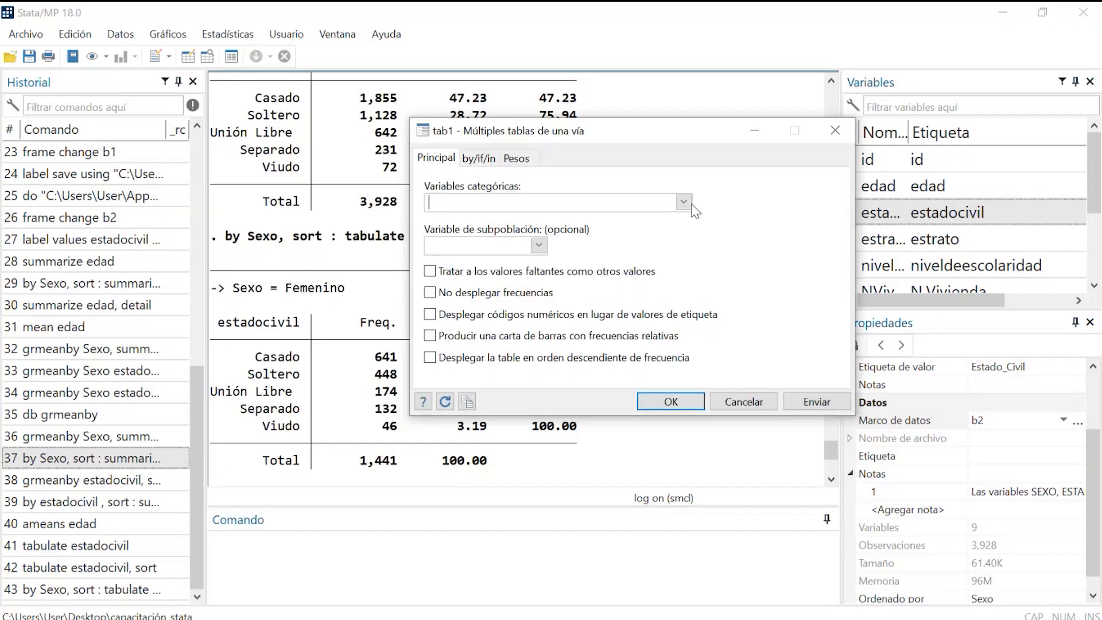
{"action": "left_click", "coordinate": [684, 202]}
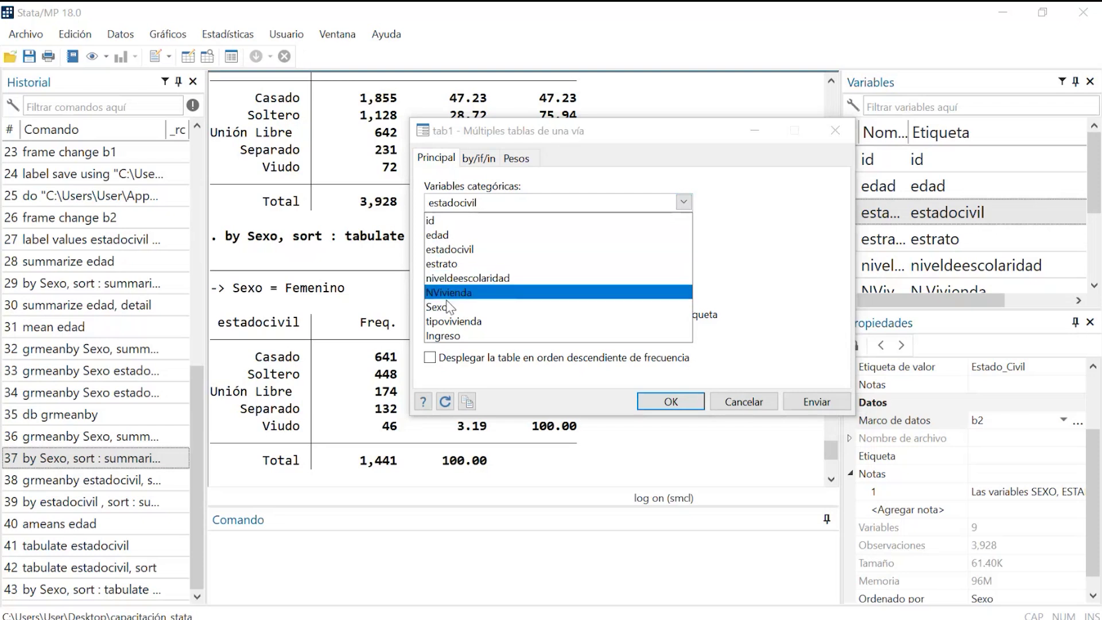
{"action": "left_click", "coordinate": [452, 321]}
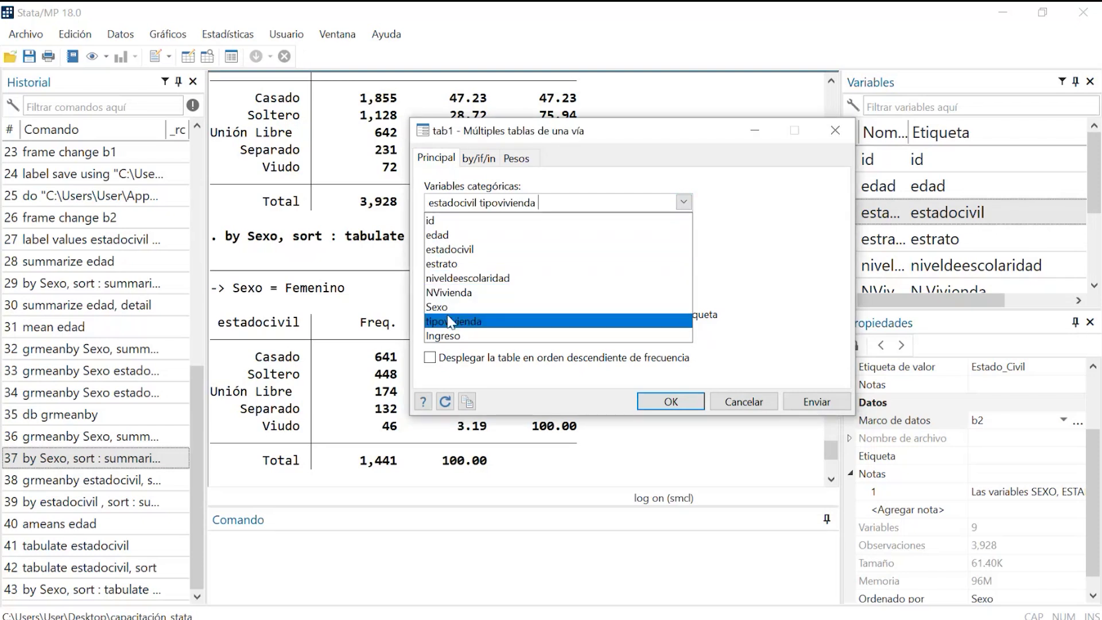
{"action": "left_click", "coordinate": [609, 307]}
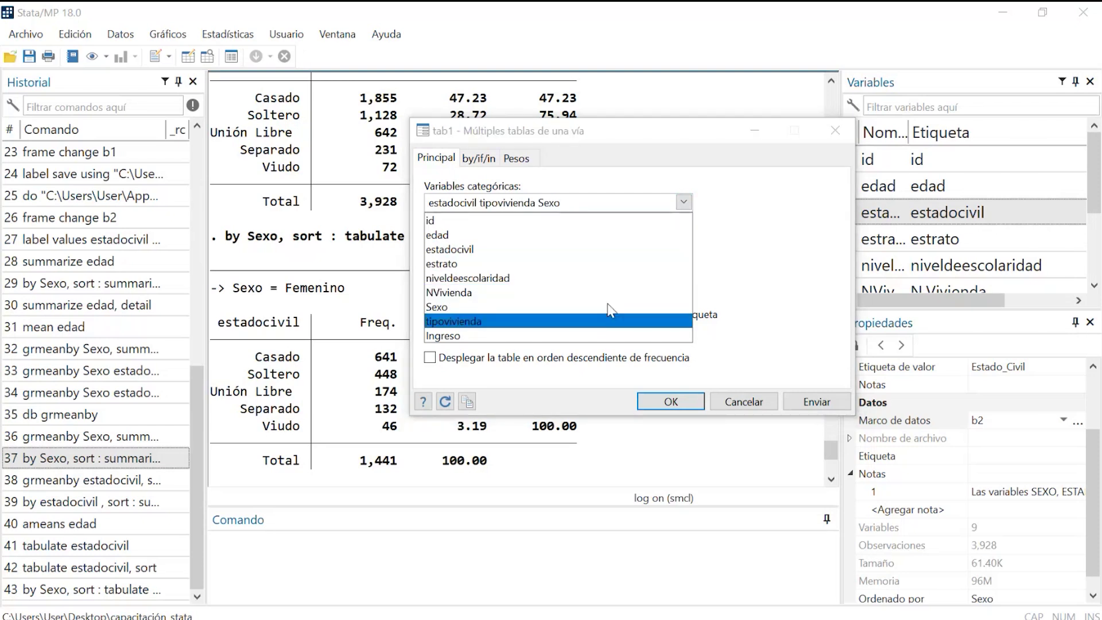
Set the multiple tables to descending order of frequency and generate them.
{"action": "left_click", "coordinate": [728, 381]}
{"action": "left_click", "coordinate": [511, 358]}
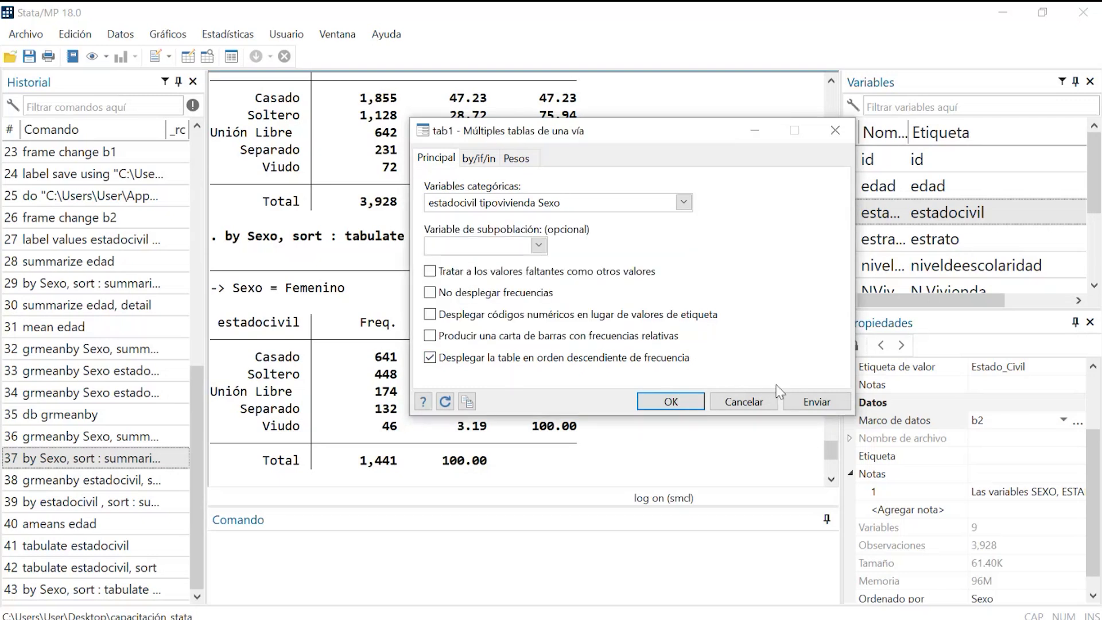
{"action": "left_click", "coordinate": [654, 402]}
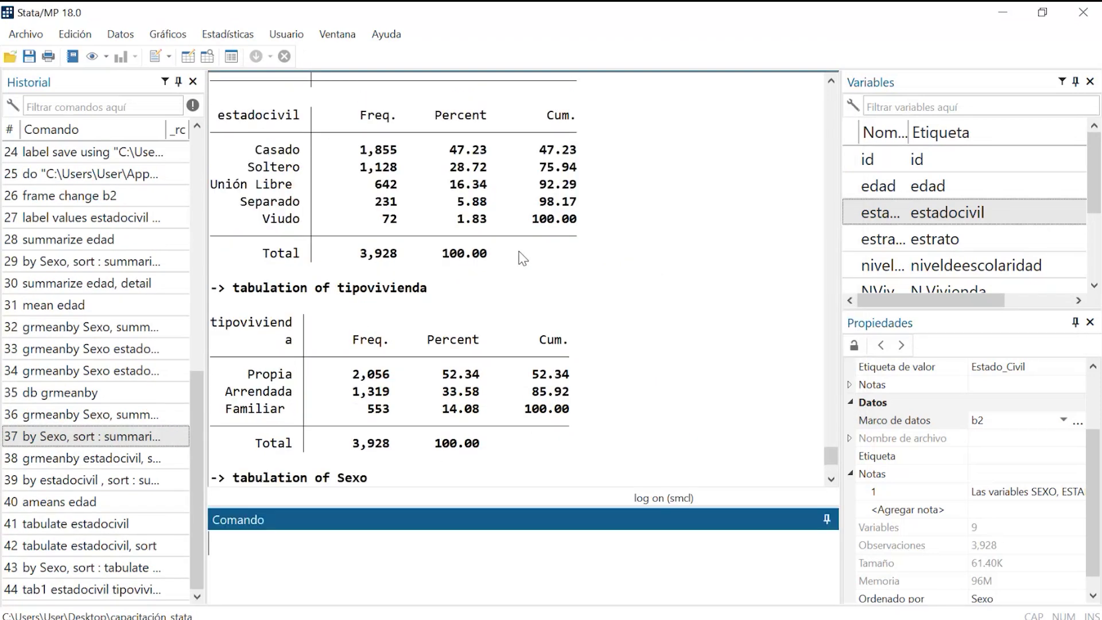
Review the tab1 command and the frequency tables of estadocivil, tipovivienda and Sexo it produced.
{"action": "scroll", "coordinate": [523, 258], "scroll_direction": "up", "scroll_amount": 2}
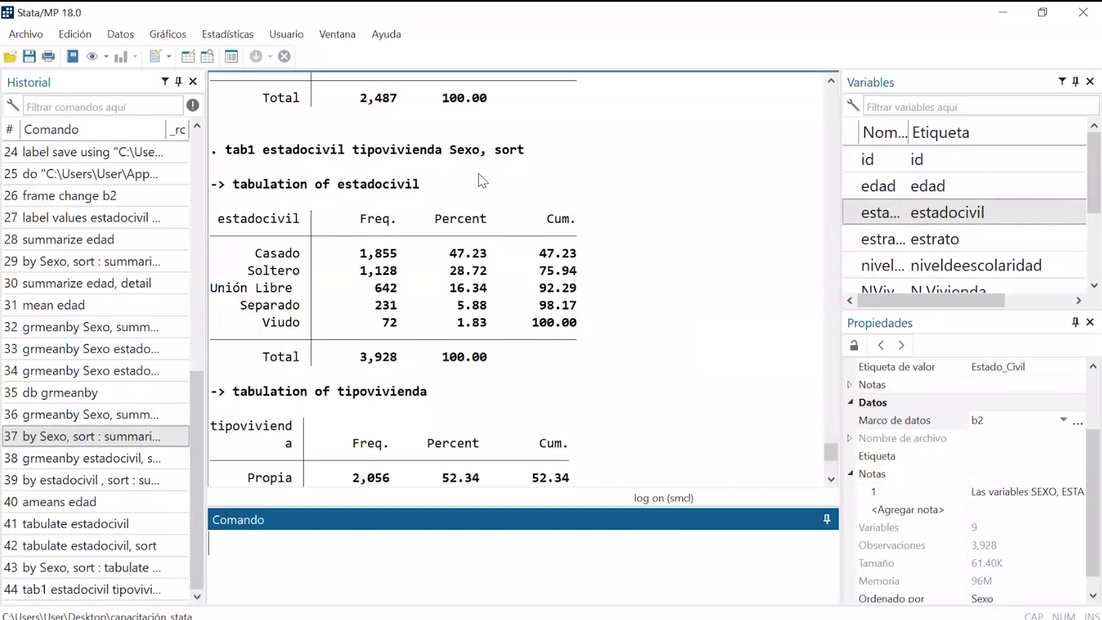
{"action": "key", "text": "alt+Tab"}
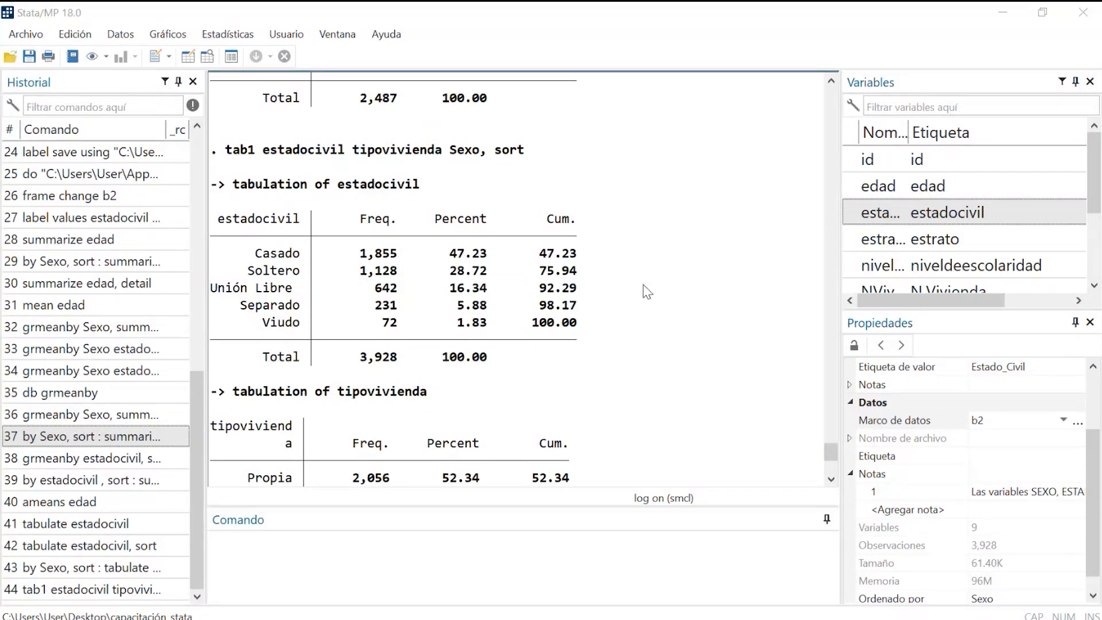
{"action": "scroll", "coordinate": [646, 287], "scroll_direction": "down", "scroll_amount": 5}
{"action": "left_click", "coordinate": [241, 35]}
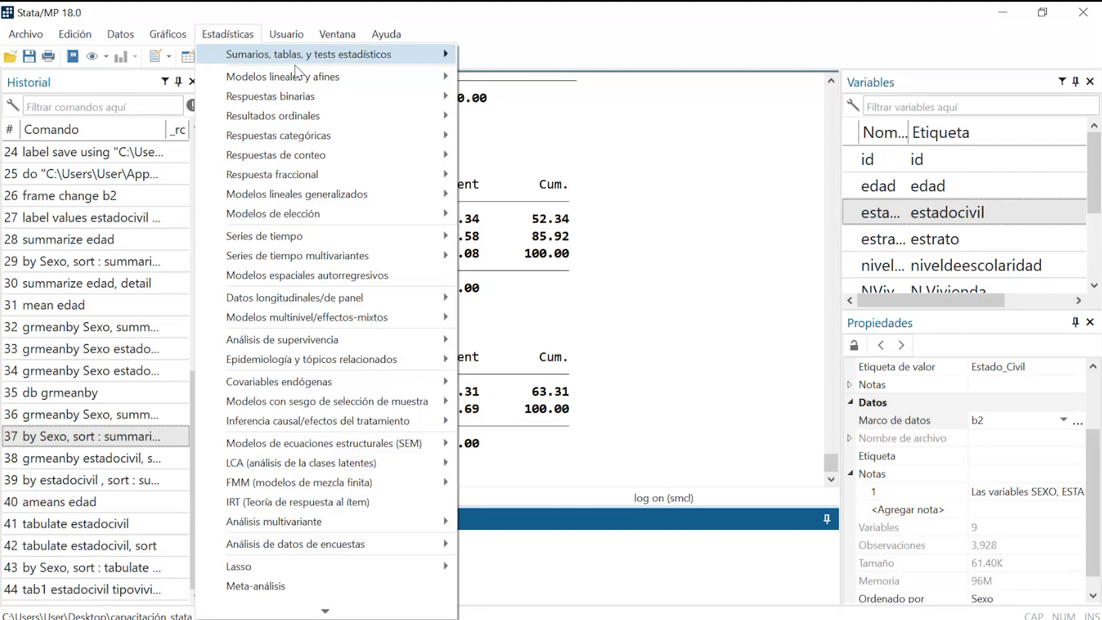
{"action": "left_click", "coordinate": [580, 167]}
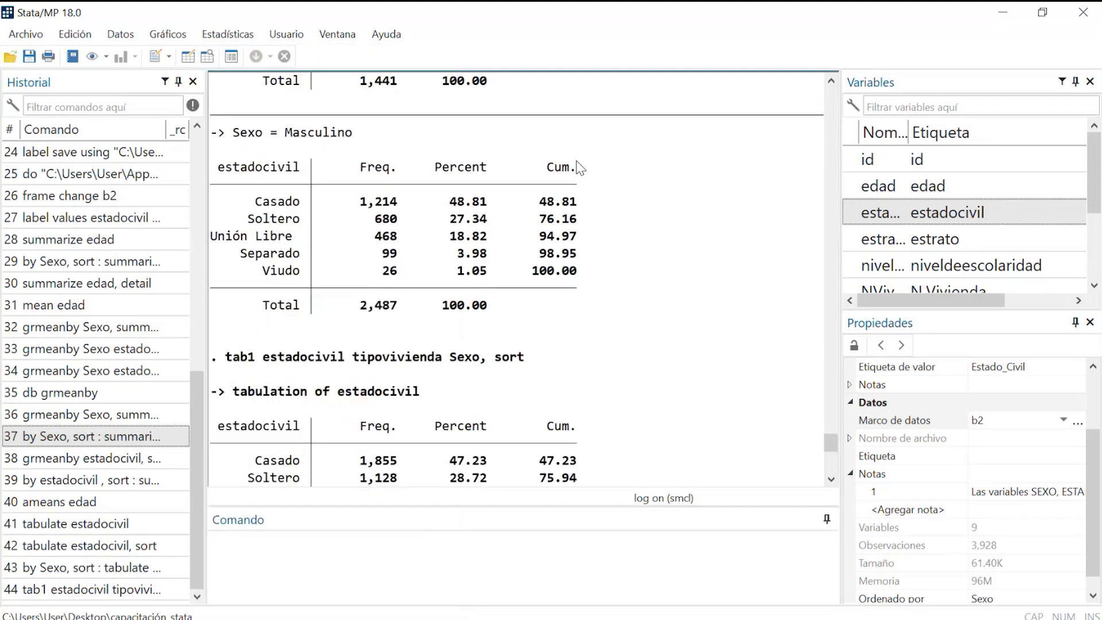
Examine the estadocivil tables by Sexo, highlighting the Femenino group label, the tabulated variable in the command and the Femenino table.
{"action": "scroll", "coordinate": [580, 167], "scroll_direction": "up", "scroll_amount": 1}
{"action": "scroll", "coordinate": [580, 167], "scroll_direction": "up", "scroll_amount": 4}
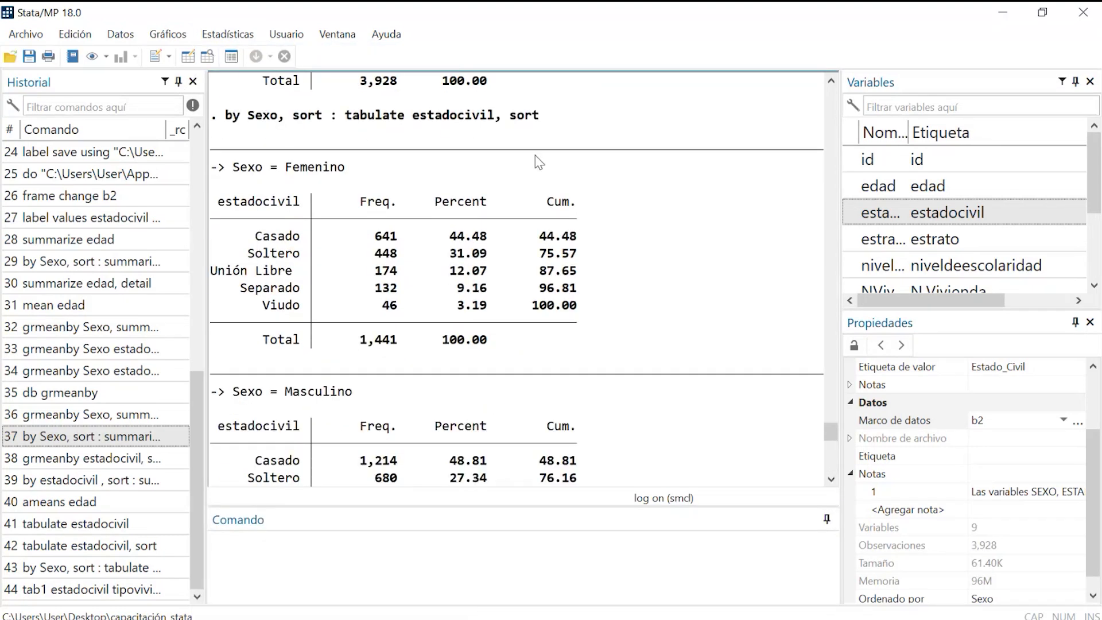
{"action": "left_click_drag", "start_coordinate": [338, 167], "coordinate": [240, 167]}
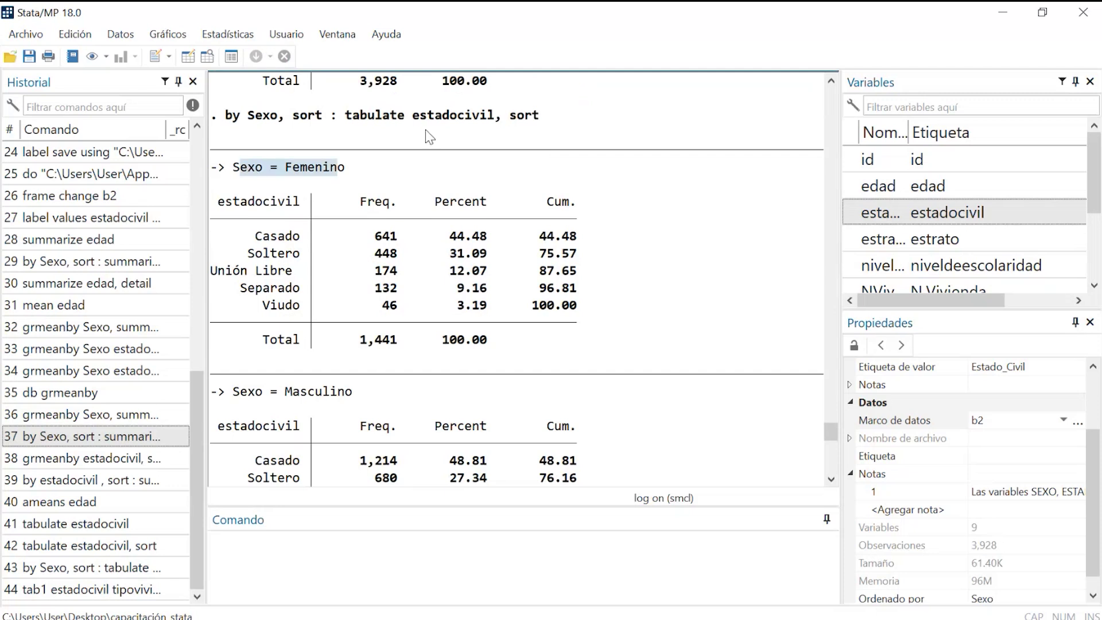
{"action": "left_click_drag", "start_coordinate": [413, 115], "coordinate": [521, 136]}
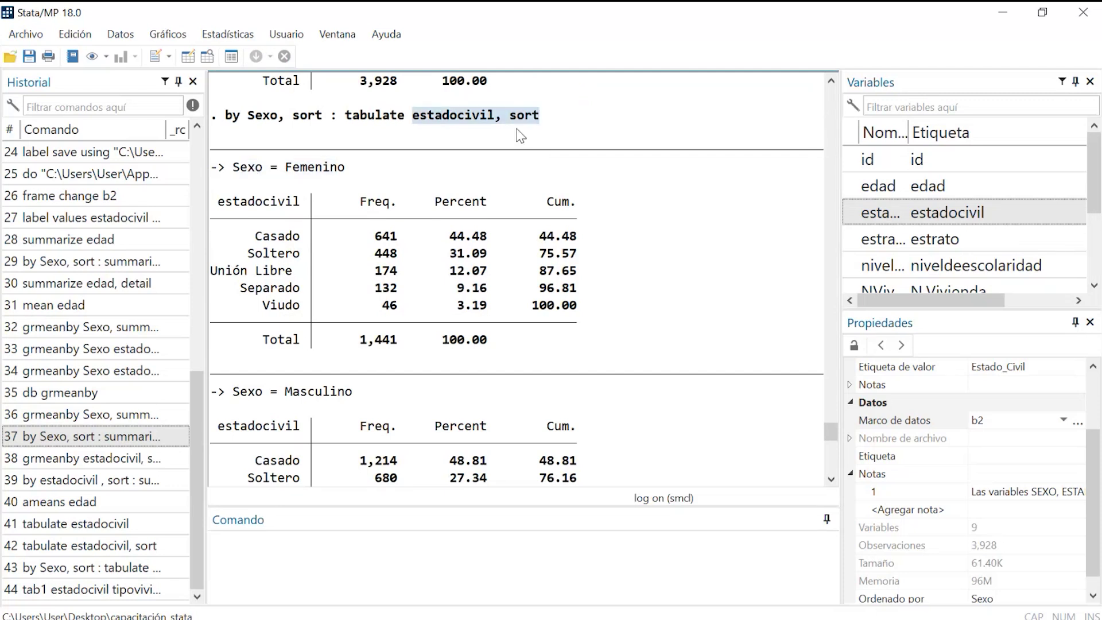
{"action": "left_click_drag", "start_coordinate": [213, 198], "coordinate": [601, 353]}
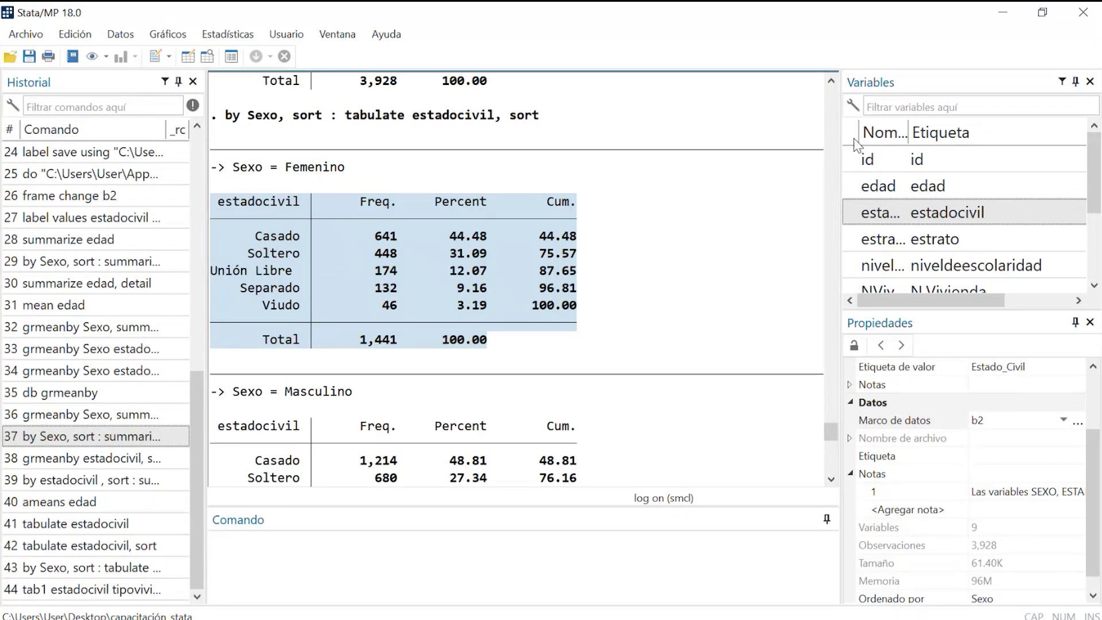
{"action": "scroll", "coordinate": [270, 233], "scroll_direction": "down", "scroll_amount": 1}
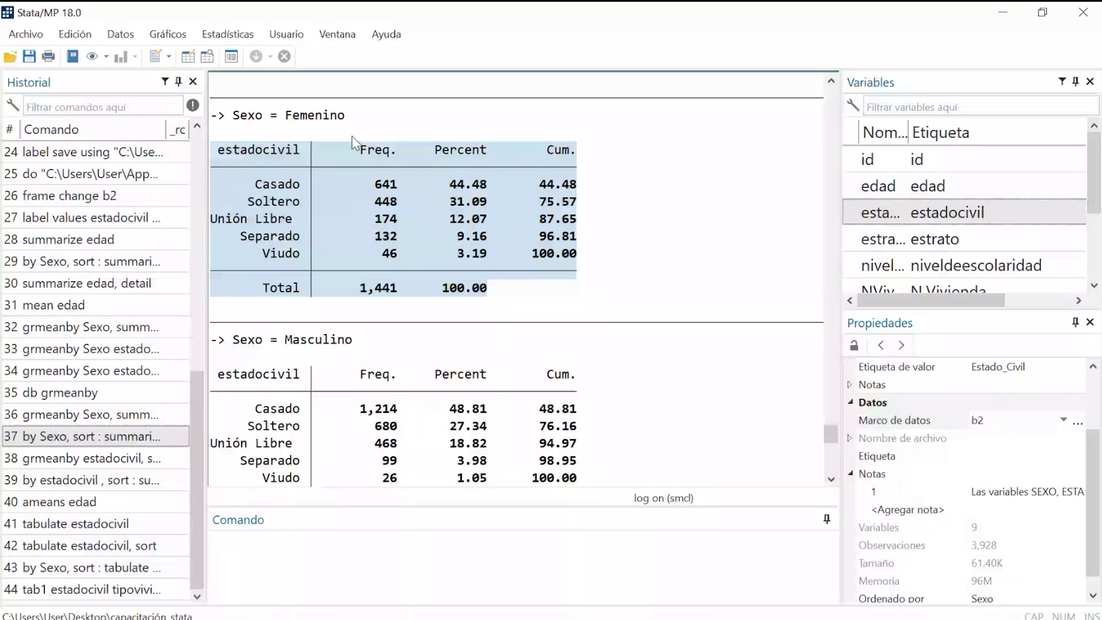
Start a two-way table with measures of association, uncover the variable list beside the dialog, and set estadocivil as the row variable.
{"action": "left_click", "coordinate": [230, 34]}
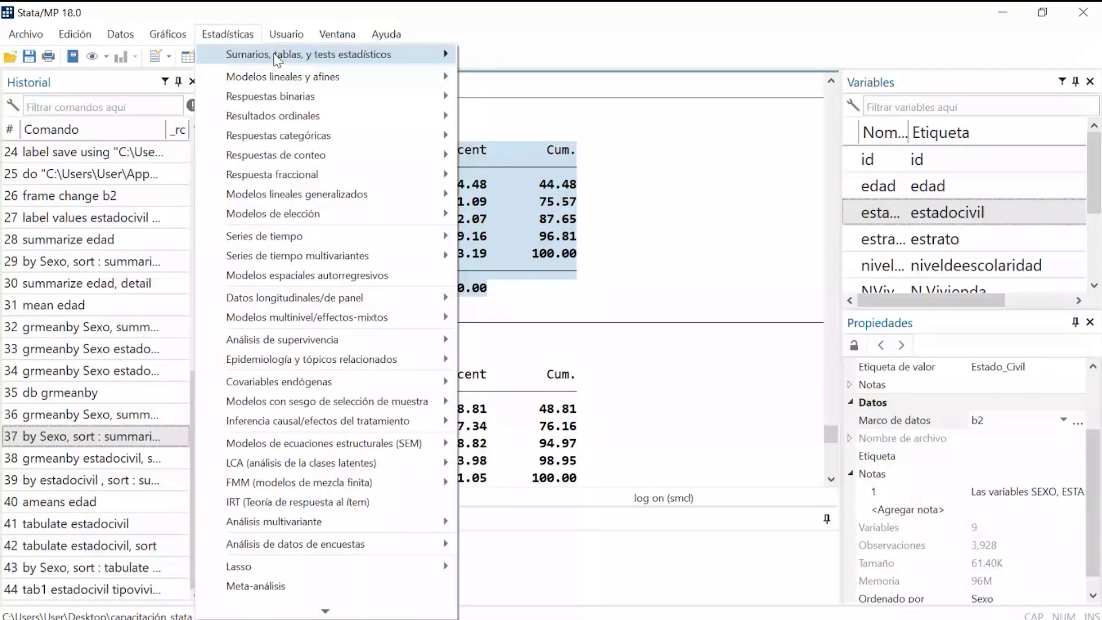
{"action": "mouse_move", "coordinate": [416, 63]}
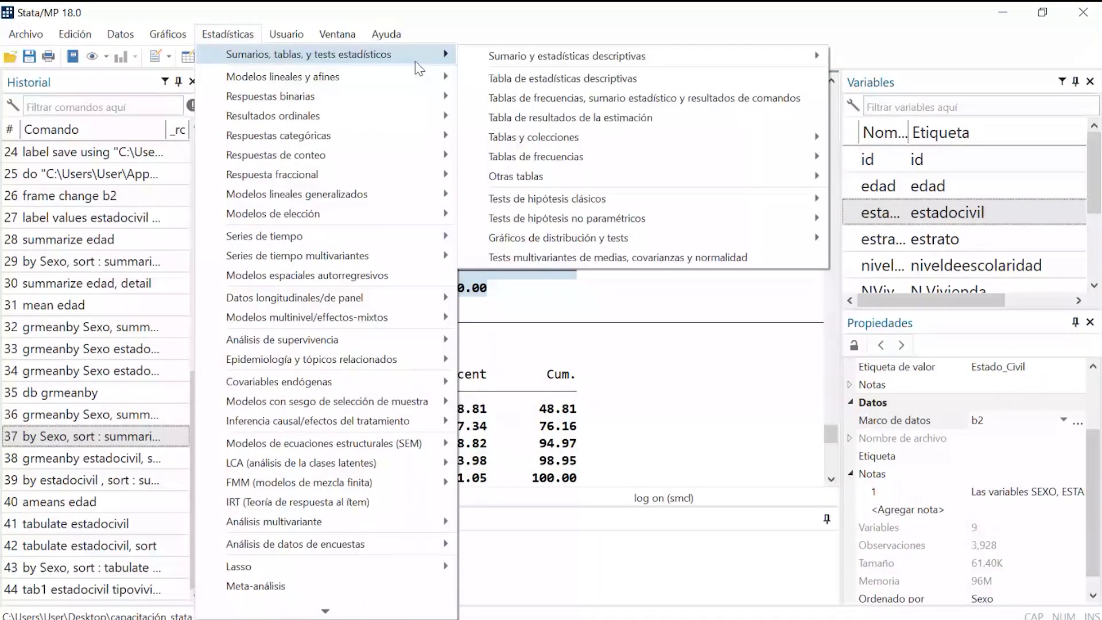
{"action": "mouse_move", "coordinate": [572, 179]}
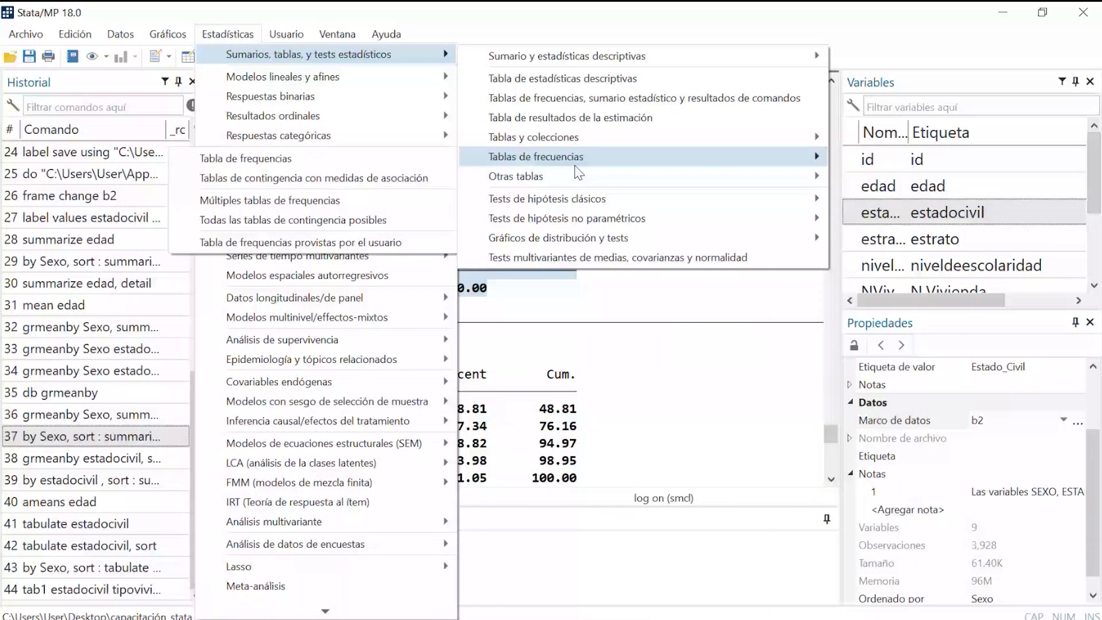
{"action": "left_click", "coordinate": [342, 178]}
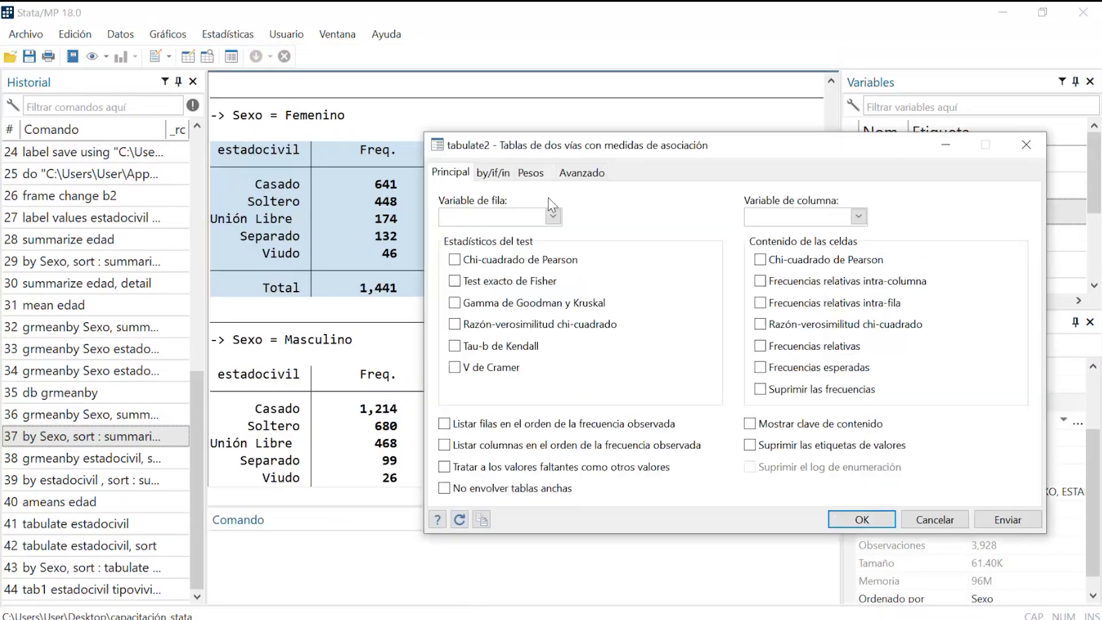
{"action": "left_click_drag", "start_coordinate": [363, 162], "coordinate": [386, 115]}
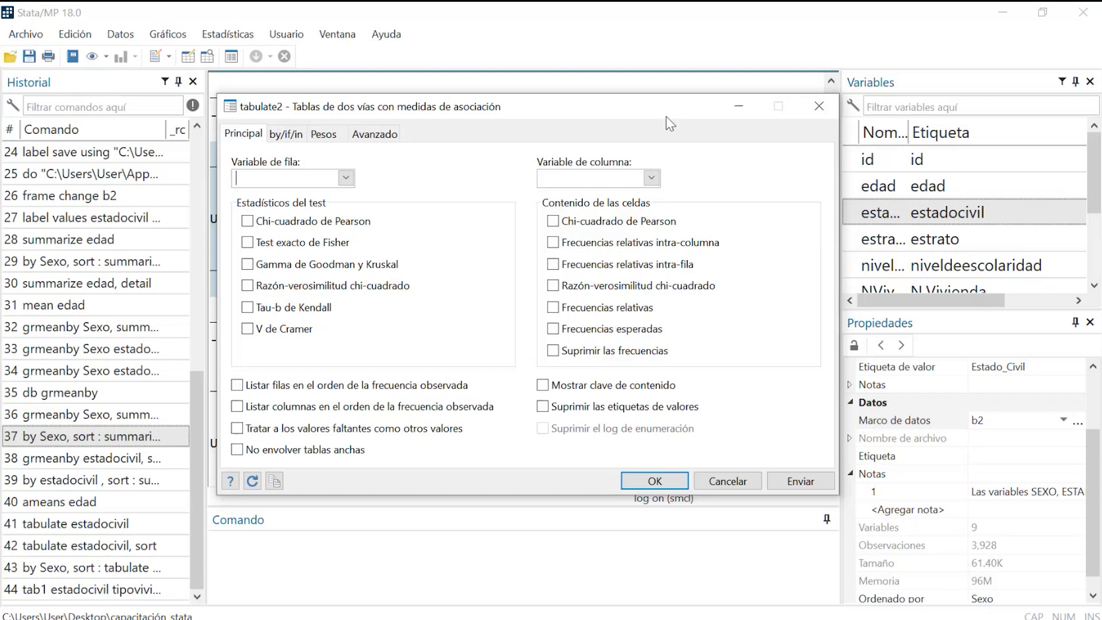
{"action": "left_click", "coordinate": [346, 178]}
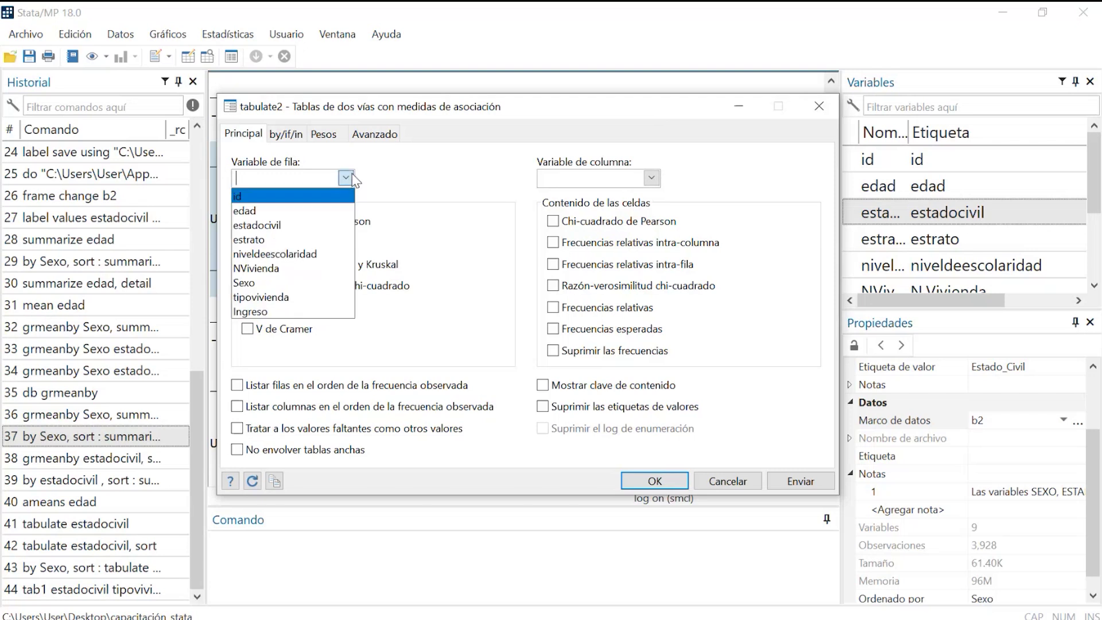
{"action": "left_click", "coordinate": [309, 230]}
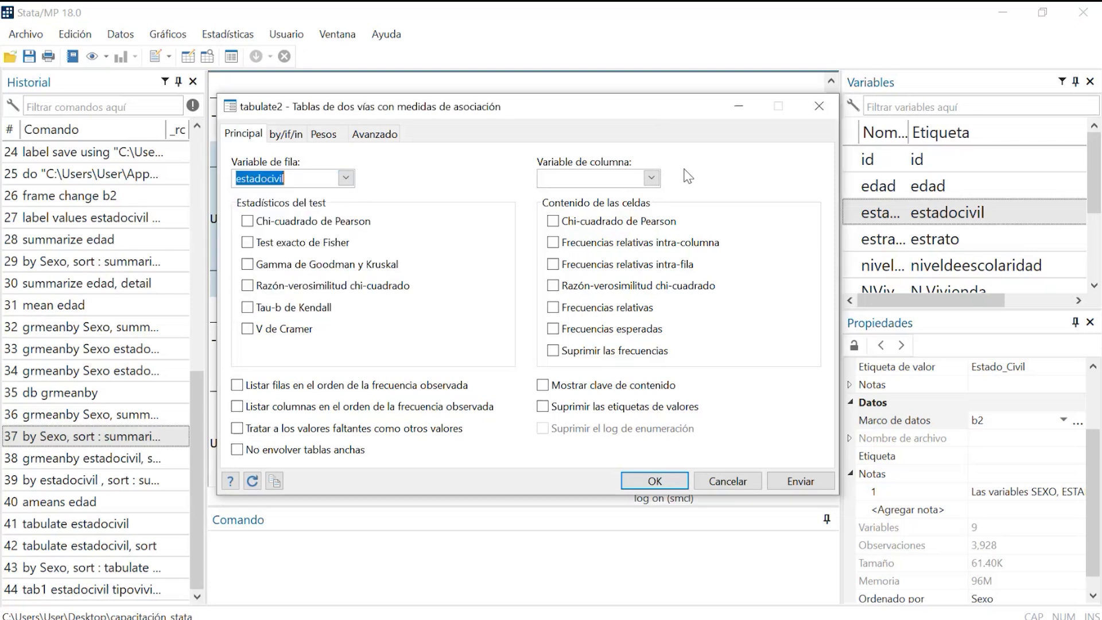
Set Sexo as the column variable and generate the two-way table with estadocivil.
{"action": "left_click", "coordinate": [651, 178]}
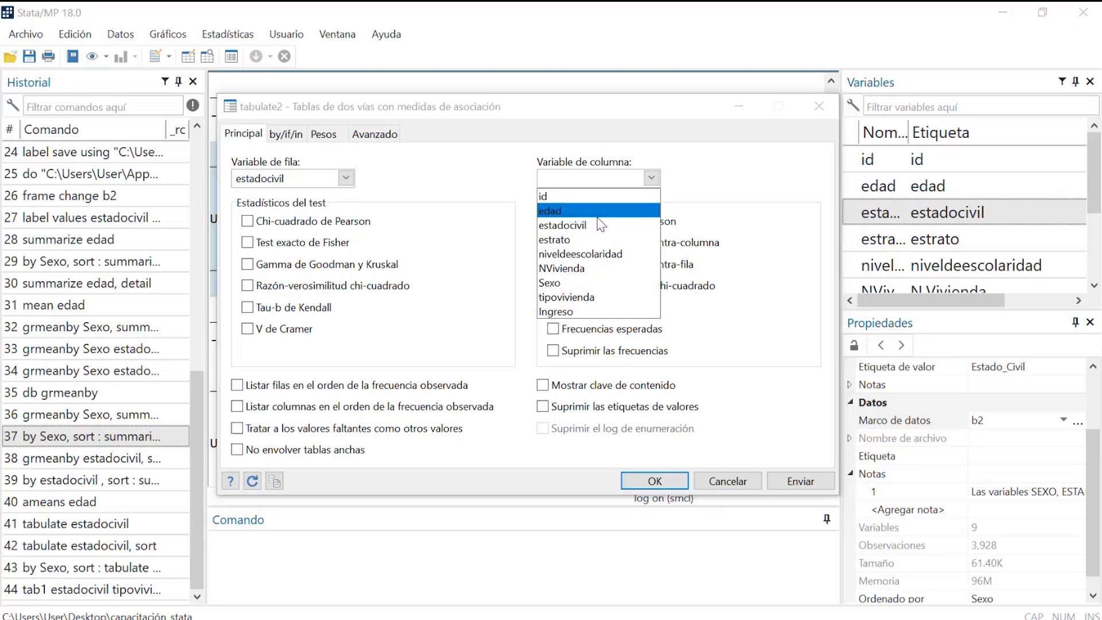
{"action": "left_click", "coordinate": [608, 283]}
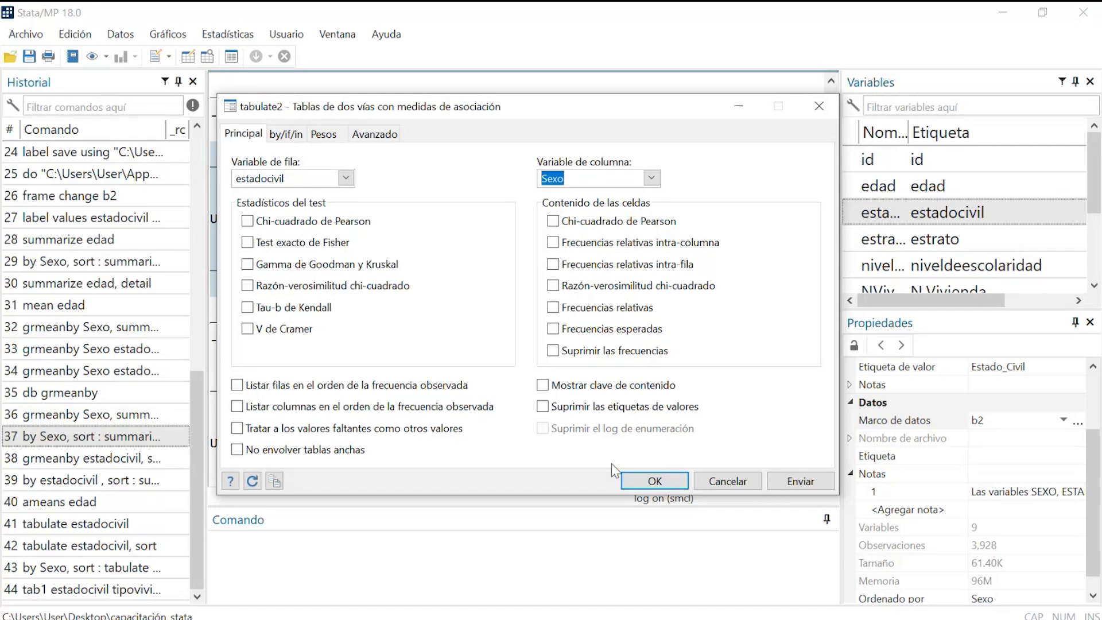
{"action": "left_click", "coordinate": [649, 477]}
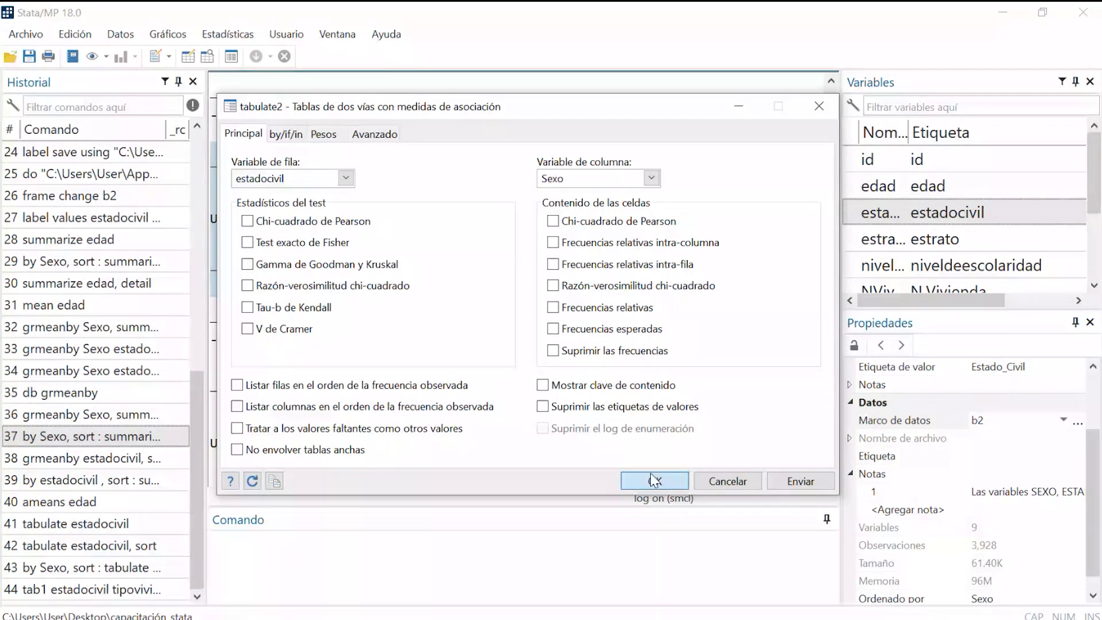
{"action": "left_click", "coordinate": [663, 484]}
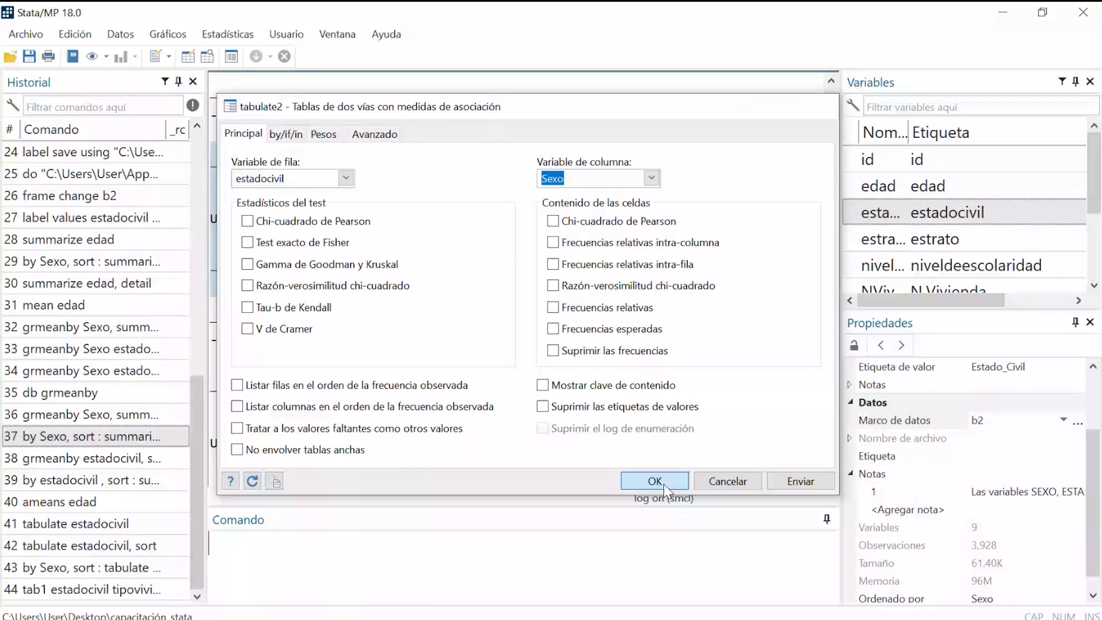
Review the two-way table of estadocivil by Sexo against the earlier tab1 frequency tables, highlighting its command and column headings.
{"action": "scroll", "coordinate": [660, 239], "scroll_direction": "up", "scroll_amount": 3}
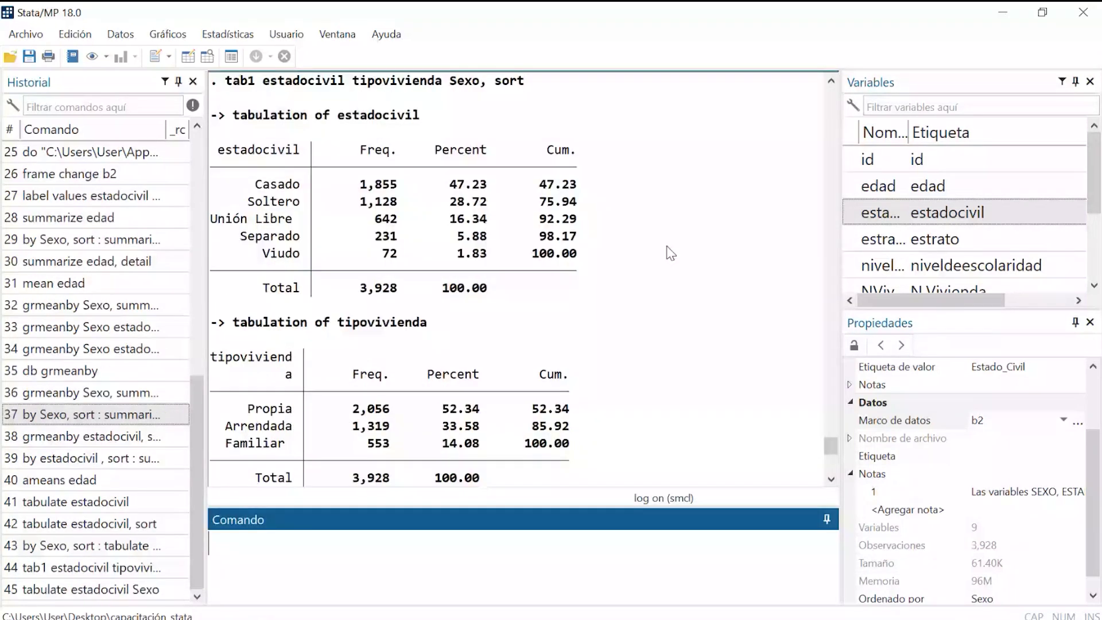
{"action": "scroll", "coordinate": [676, 257], "scroll_direction": "up", "scroll_amount": 1}
{"action": "scroll", "coordinate": [689, 257], "scroll_direction": "up", "scroll_amount": 1}
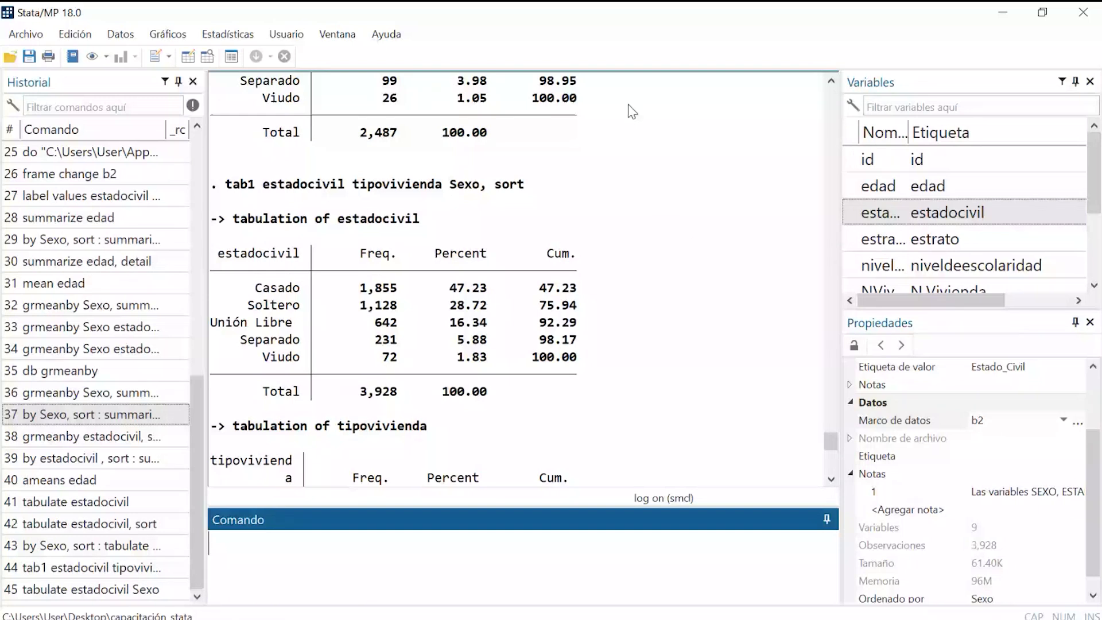
{"action": "scroll", "coordinate": [629, 376], "scroll_direction": "down", "scroll_amount": 7}
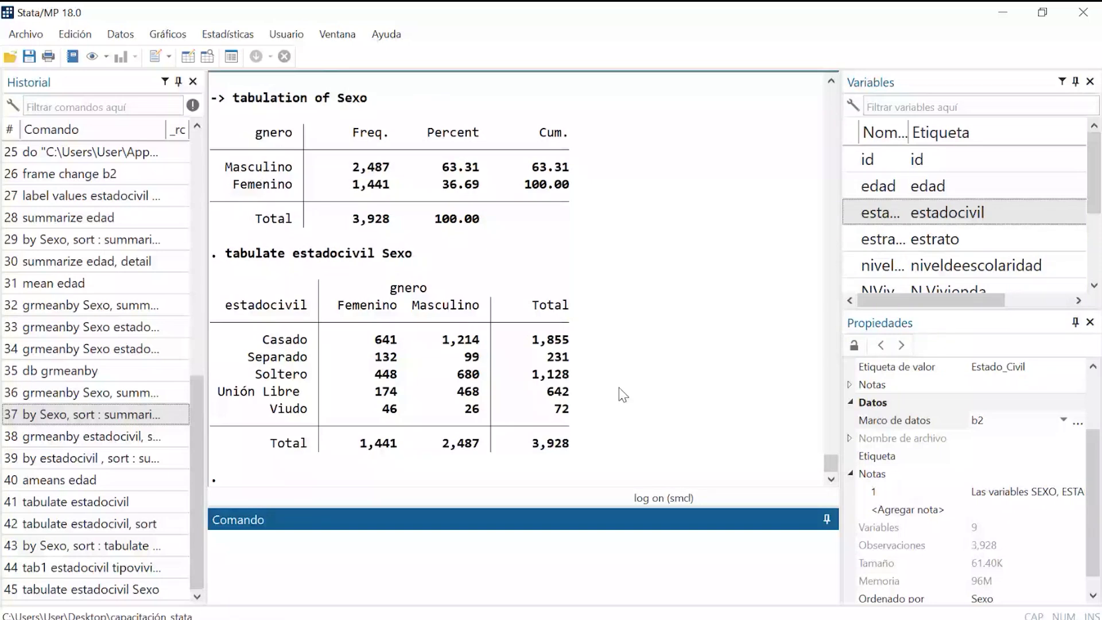
{"action": "left_click_drag", "start_coordinate": [263, 253], "coordinate": [481, 312]}
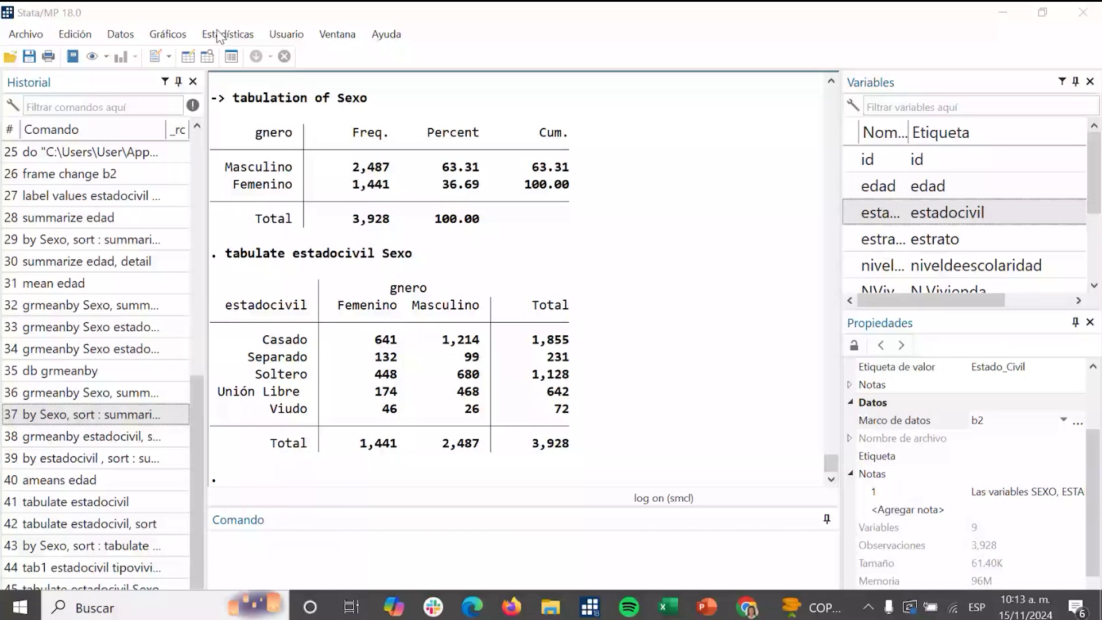
Generate the two-way table of estadocivil by Sexo again with its columns listed in order of observed frequency.
{"action": "left_click", "coordinate": [219, 36]}
{"action": "mouse_move", "coordinate": [522, 166]}
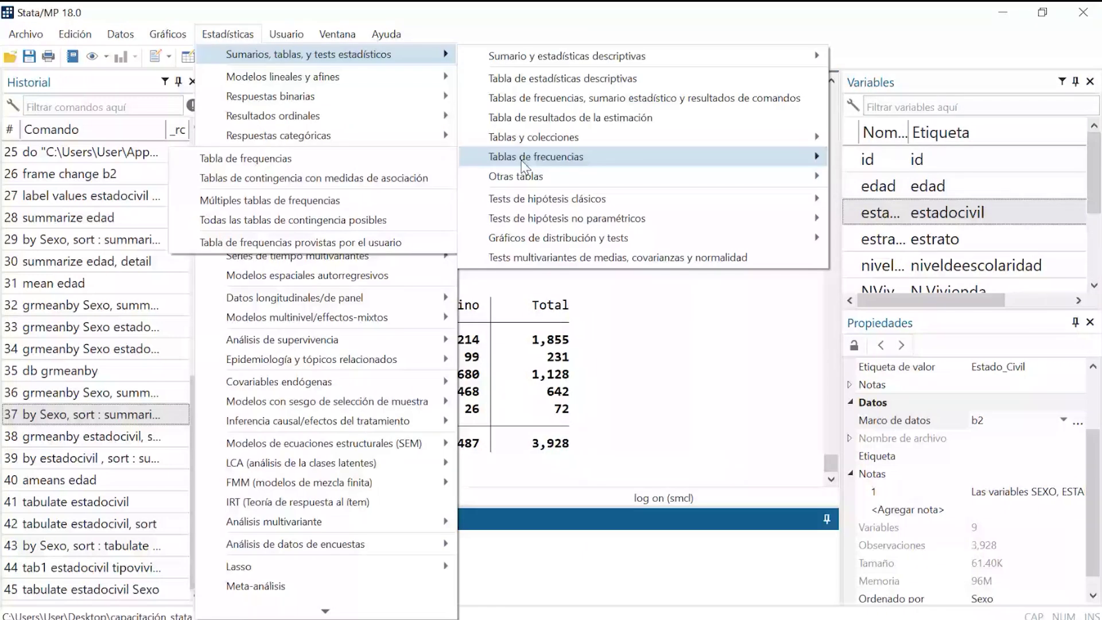
{"action": "left_click", "coordinate": [373, 178]}
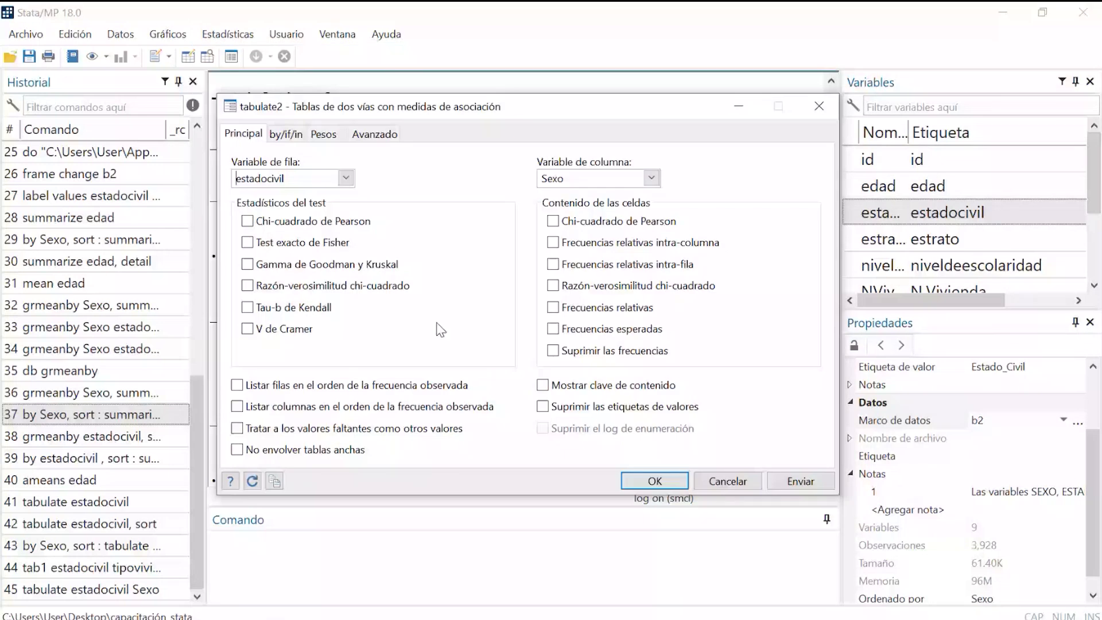
{"action": "left_click", "coordinate": [237, 407]}
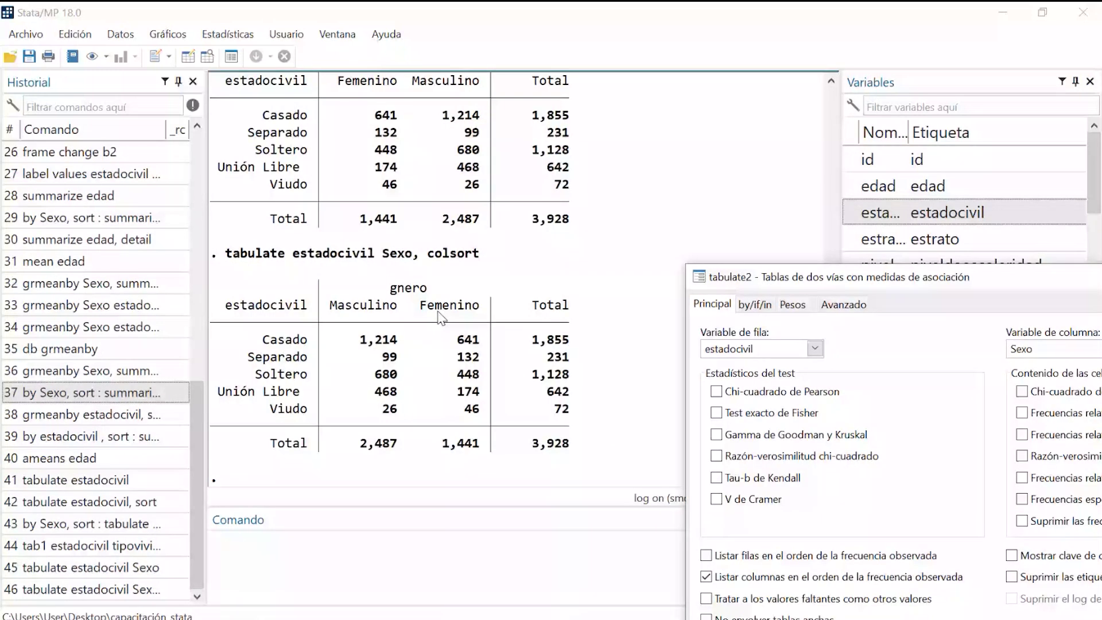
{"action": "left_click_drag", "start_coordinate": [775, 282], "coordinate": [794, 53]}
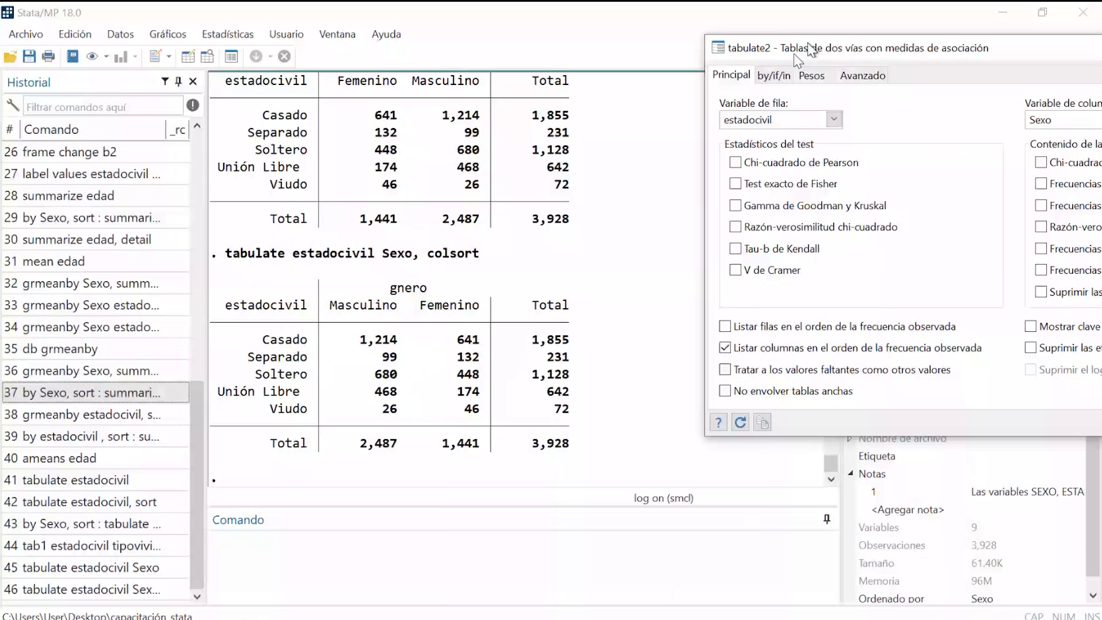
{"action": "left_click_drag", "start_coordinate": [794, 53], "coordinate": [538, 128]}
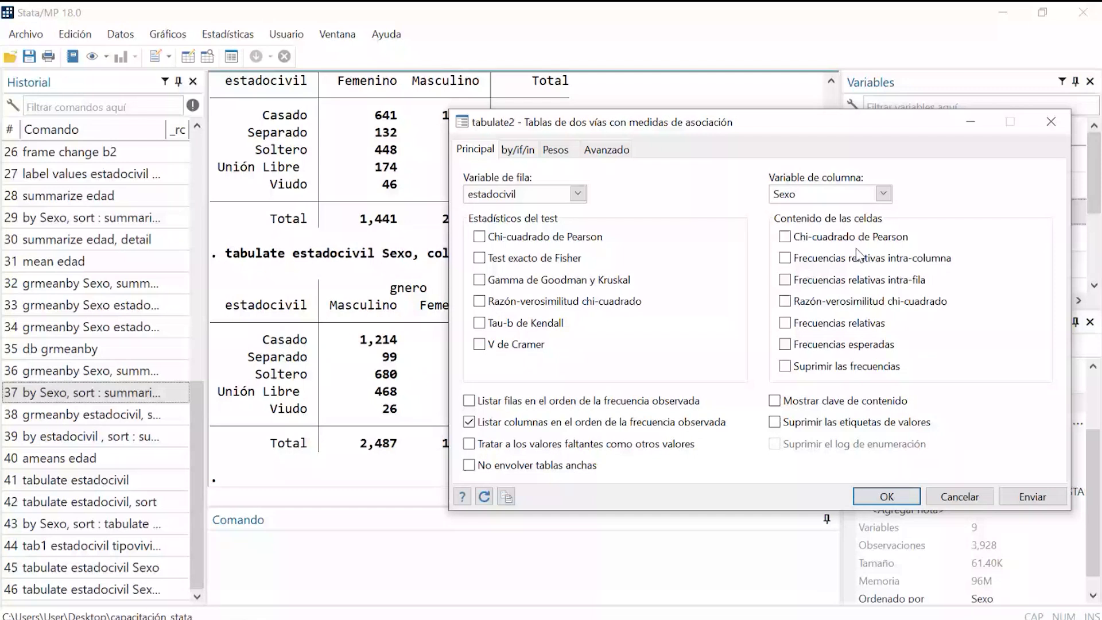
Add within-column relative frequencies to the table of estadocivil by Sexo, submit it and uncover the resulting table.
{"action": "left_click", "coordinate": [895, 259]}
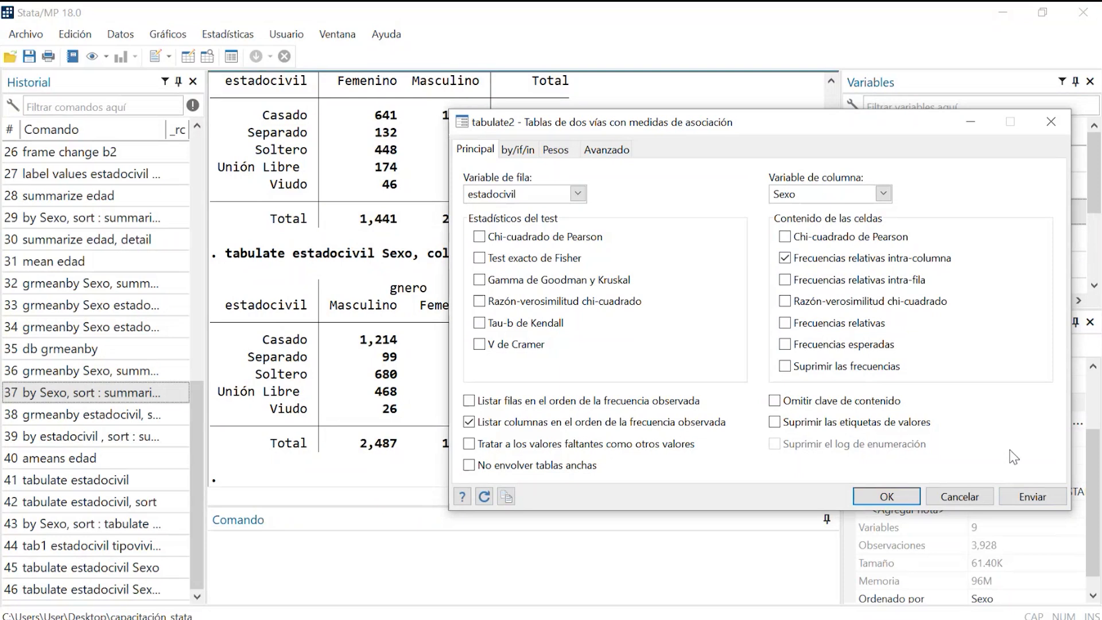
{"action": "left_click", "coordinate": [1043, 494]}
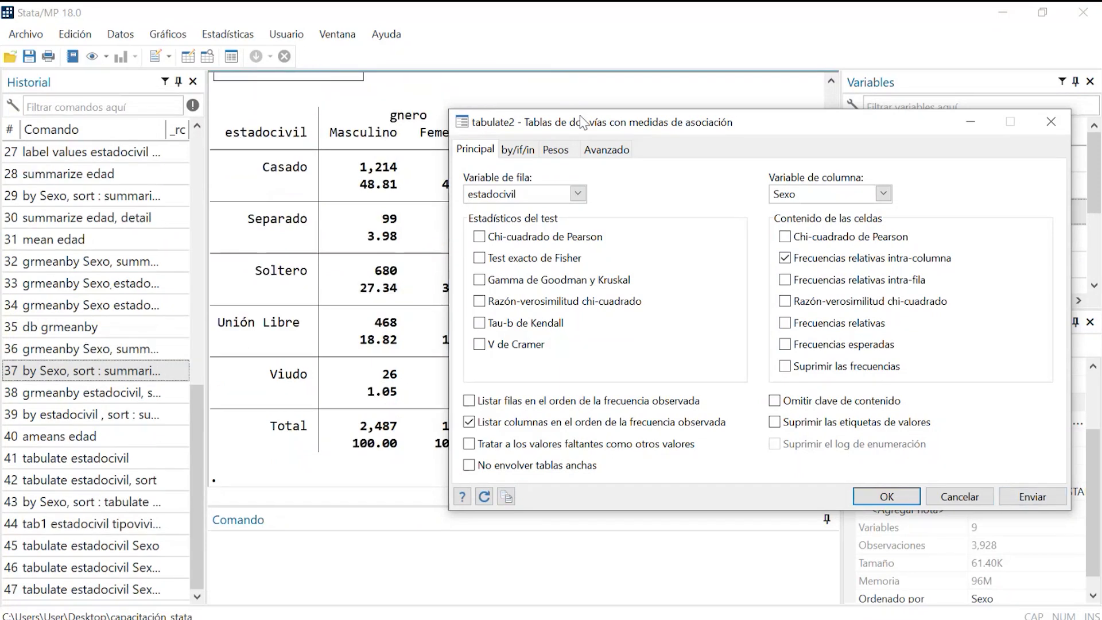
{"action": "left_click_drag", "start_coordinate": [583, 122], "coordinate": [771, 68]}
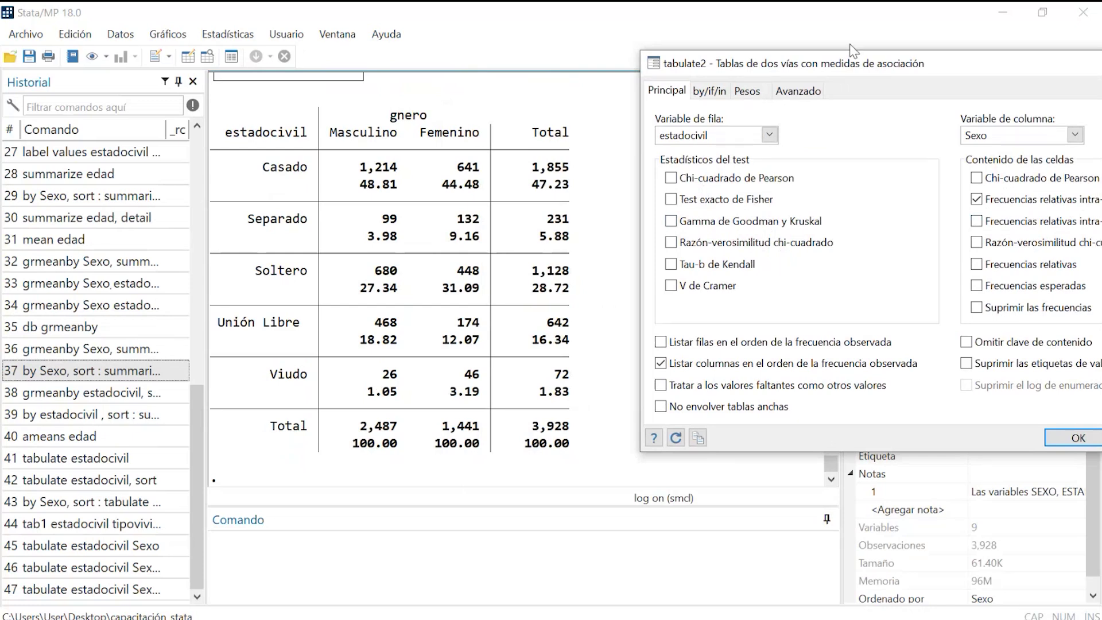
{"action": "left_click_drag", "start_coordinate": [851, 55], "coordinate": [920, 95]}
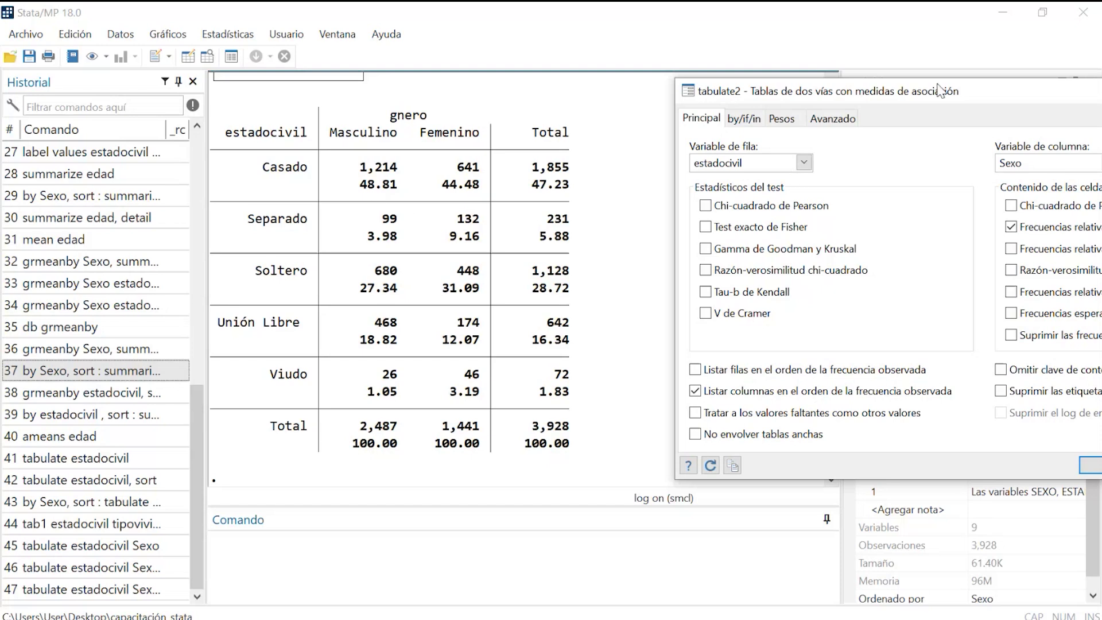
Repeat the two-way table of estadocivil by Sexo for each group of tipovivienda.
{"action": "left_click_drag", "start_coordinate": [939, 91], "coordinate": [501, 110]}
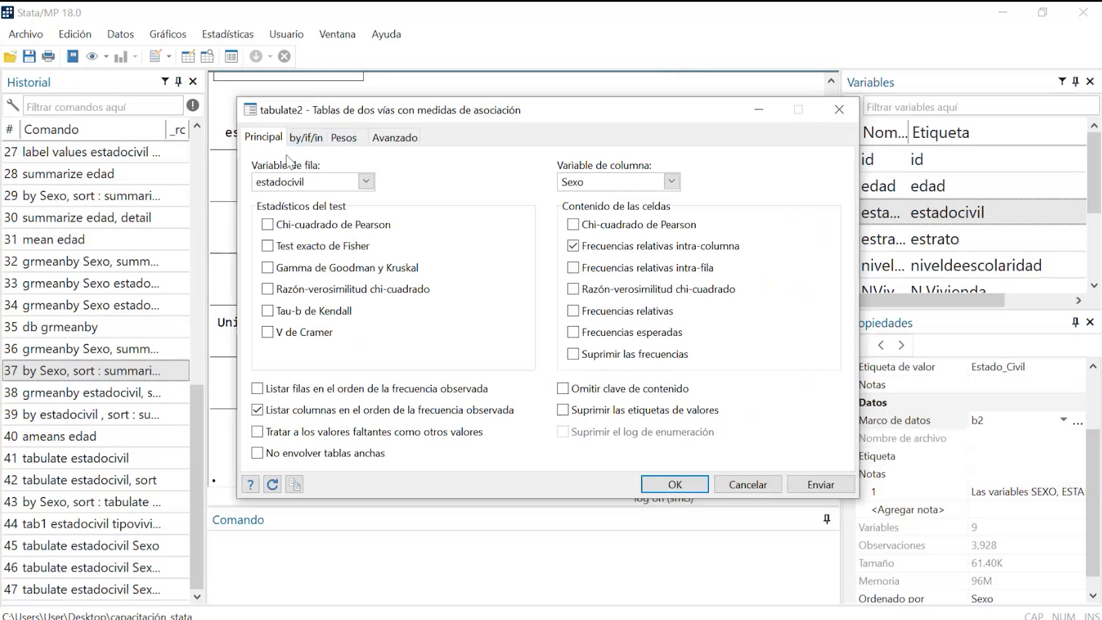
{"action": "left_click", "coordinate": [307, 138]}
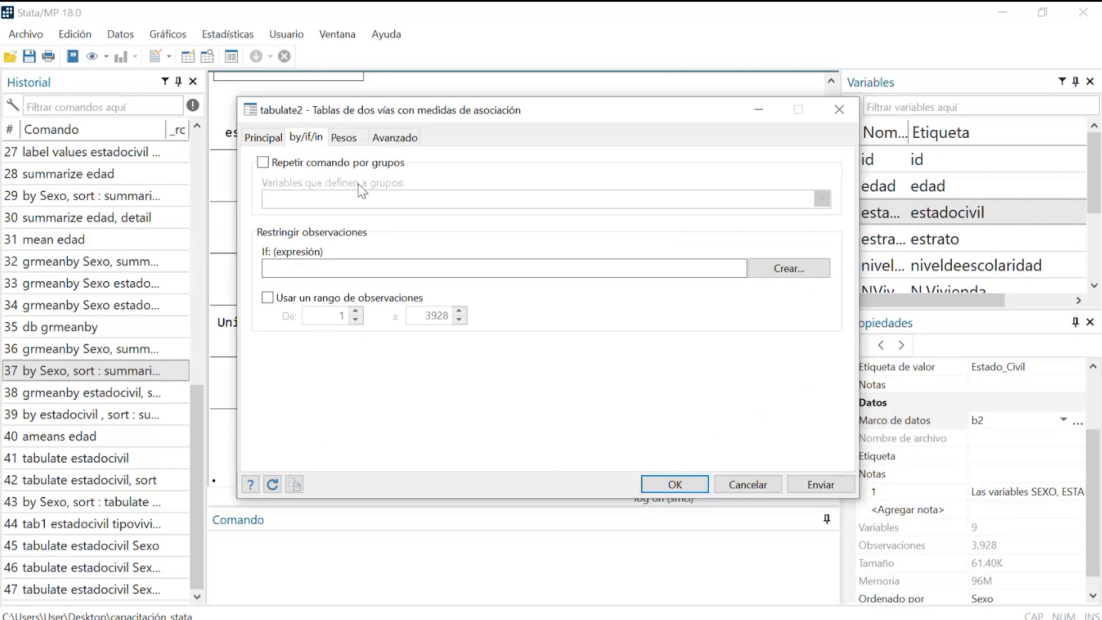
{"action": "left_click", "coordinate": [312, 164]}
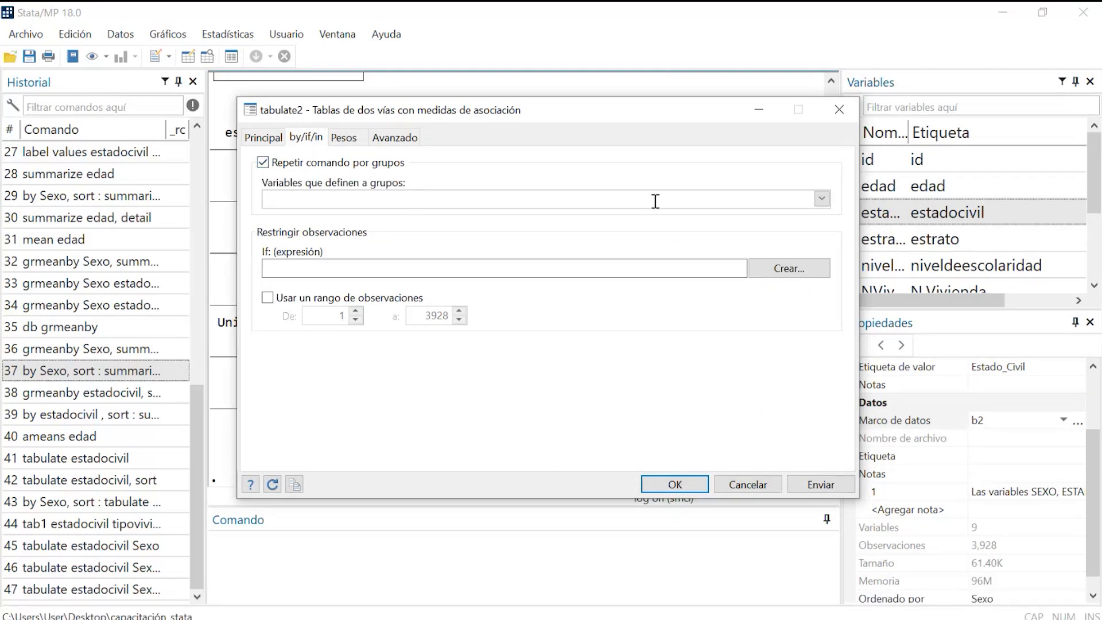
{"action": "left_click", "coordinate": [824, 198]}
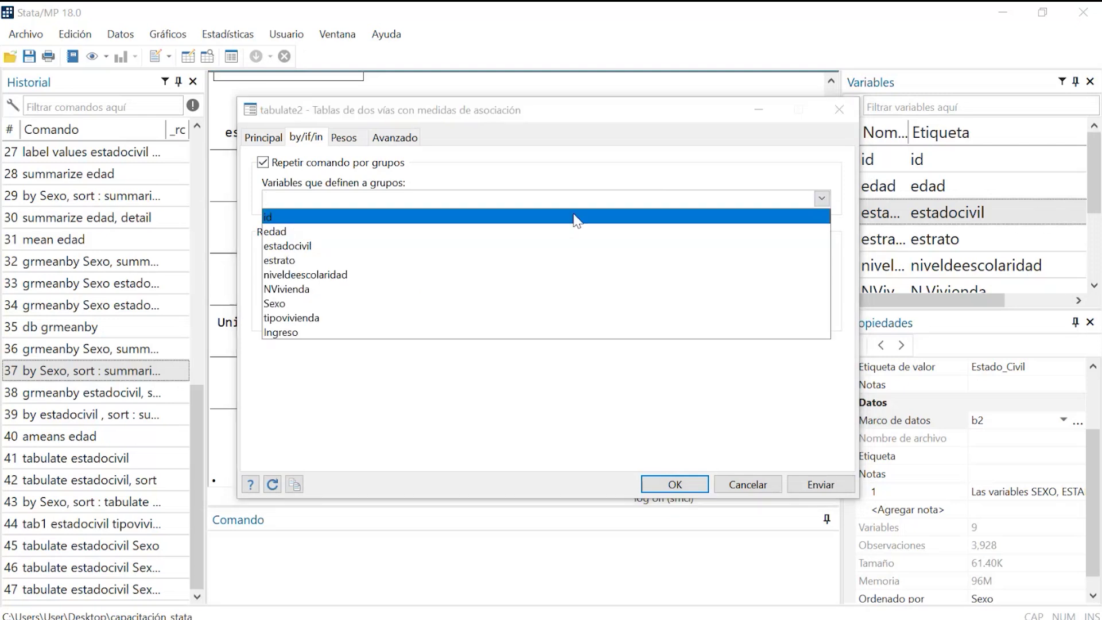
{"action": "left_click", "coordinate": [354, 57]}
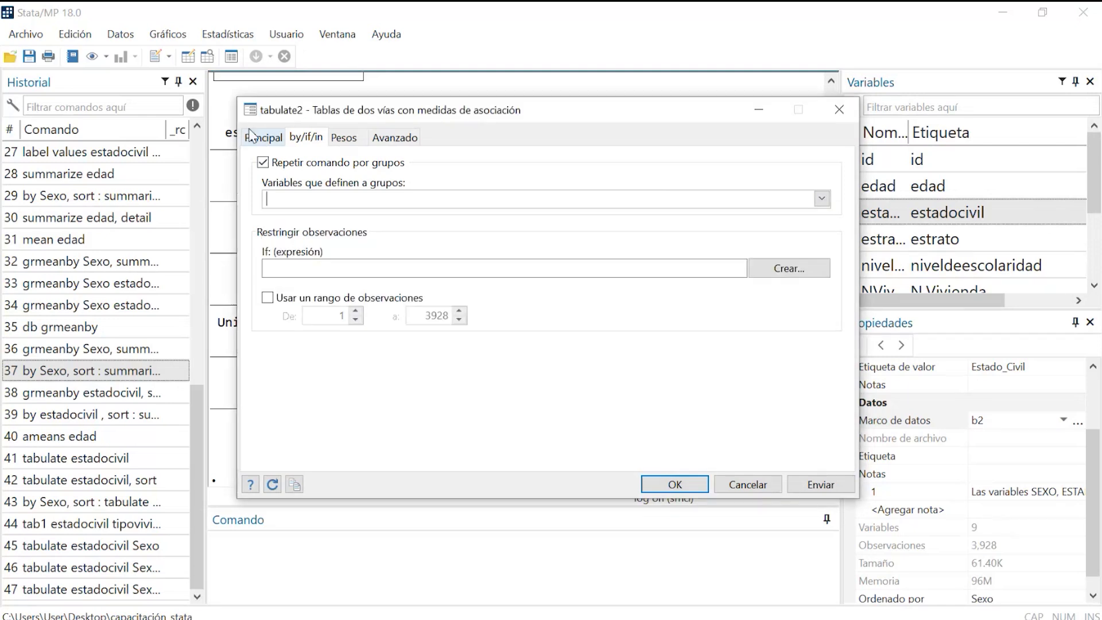
{"action": "left_click", "coordinate": [251, 136]}
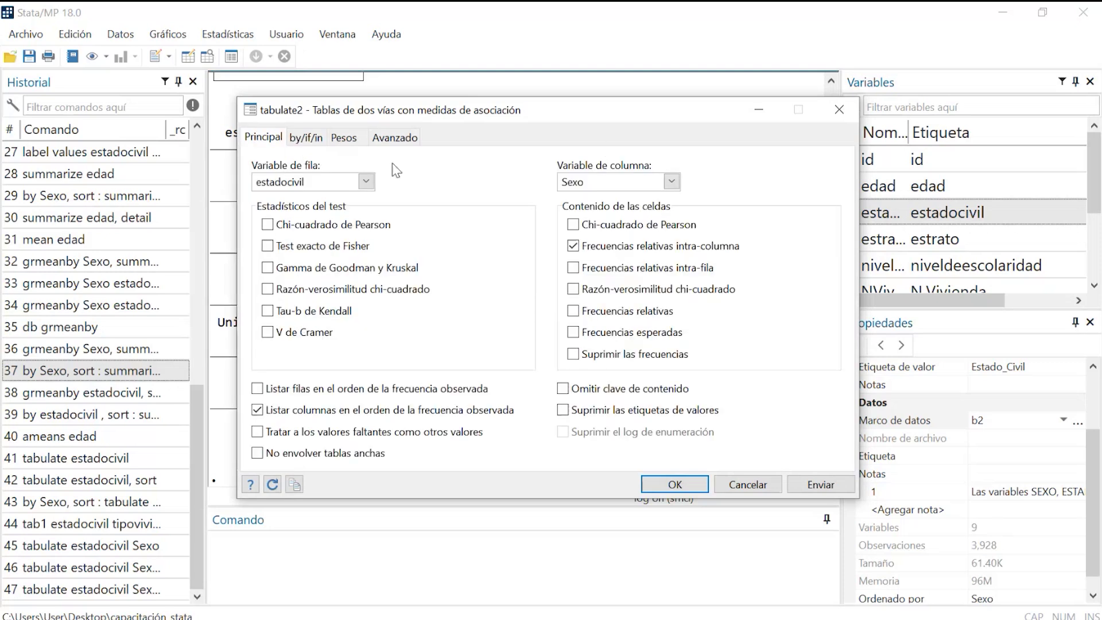
{"action": "left_click", "coordinate": [310, 138]}
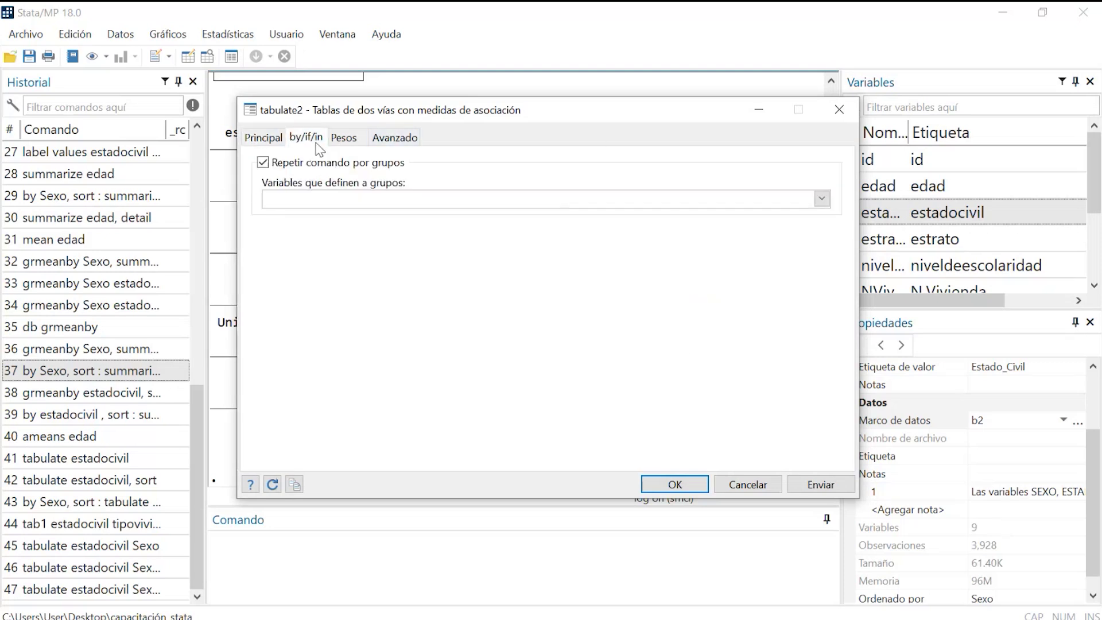
{"action": "left_click", "coordinate": [822, 198]}
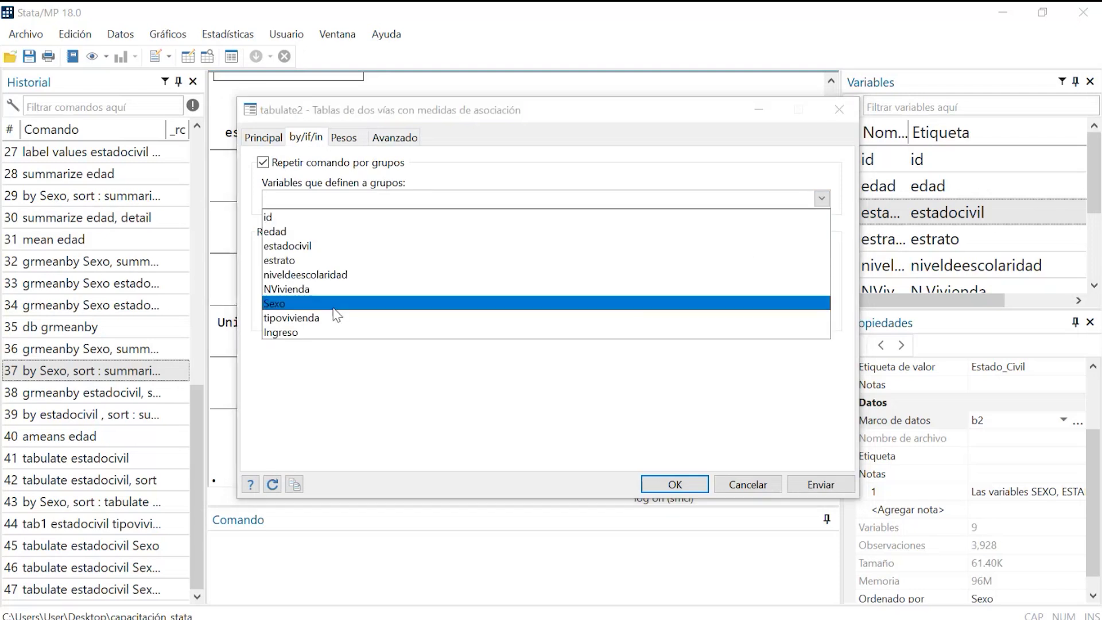
{"action": "left_click", "coordinate": [466, 187]}
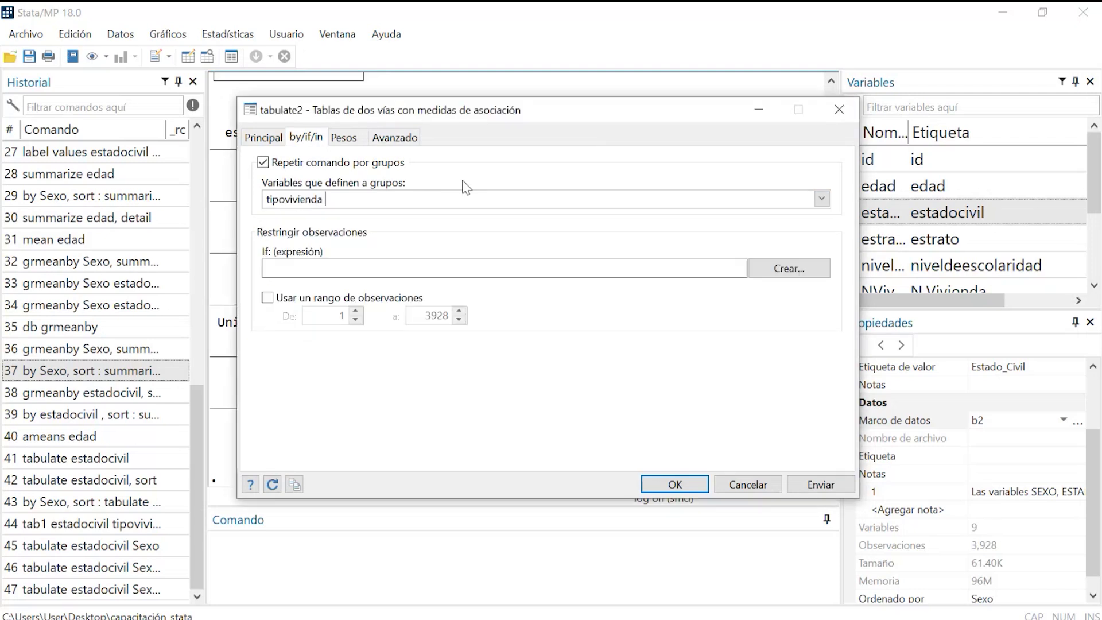
{"action": "left_click", "coordinate": [676, 486]}
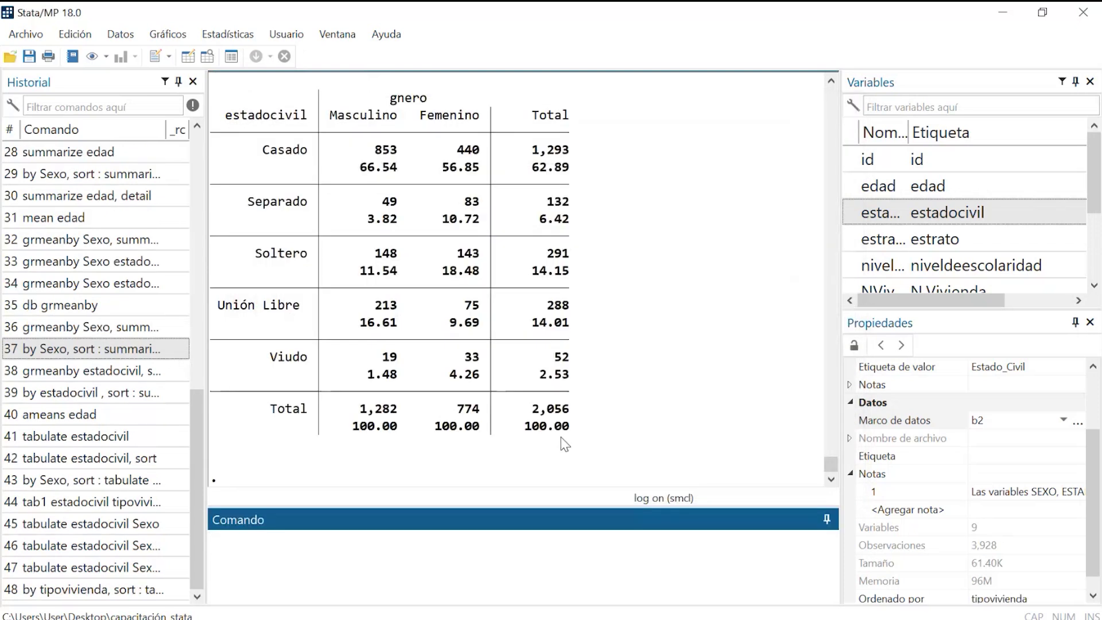
Examine the estadocivil by Sexo tables for each tipovivienda group: Familiar, Arrendada and Propia.
{"action": "scroll", "coordinate": [560, 436], "scroll_direction": "up", "scroll_amount": 7}
{"action": "scroll", "coordinate": [514, 392], "scroll_direction": "up", "scroll_amount": 7}
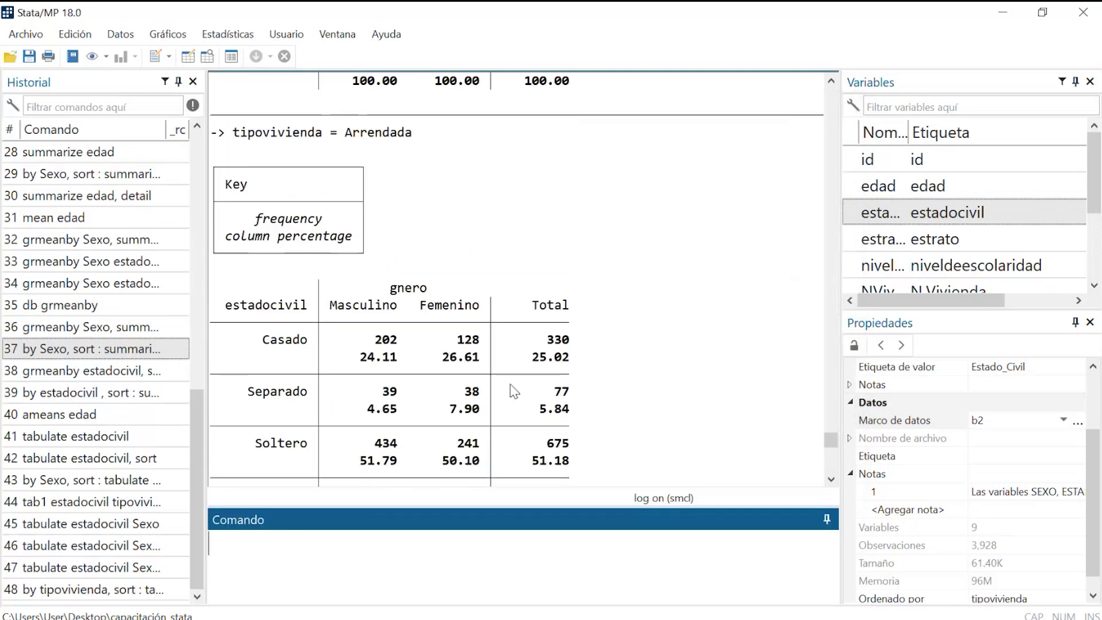
{"action": "scroll", "coordinate": [515, 392], "scroll_direction": "up", "scroll_amount": 2}
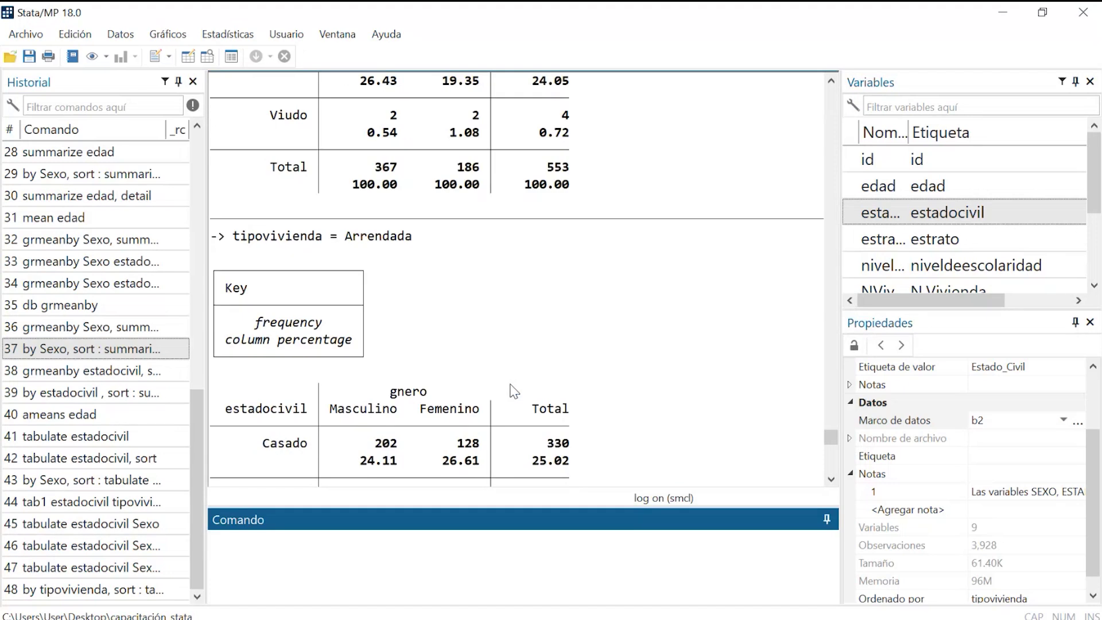
{"action": "scroll", "coordinate": [514, 392], "scroll_direction": "up", "scroll_amount": 9}
{"action": "scroll", "coordinate": [514, 392], "scroll_direction": "down", "scroll_amount": 3}
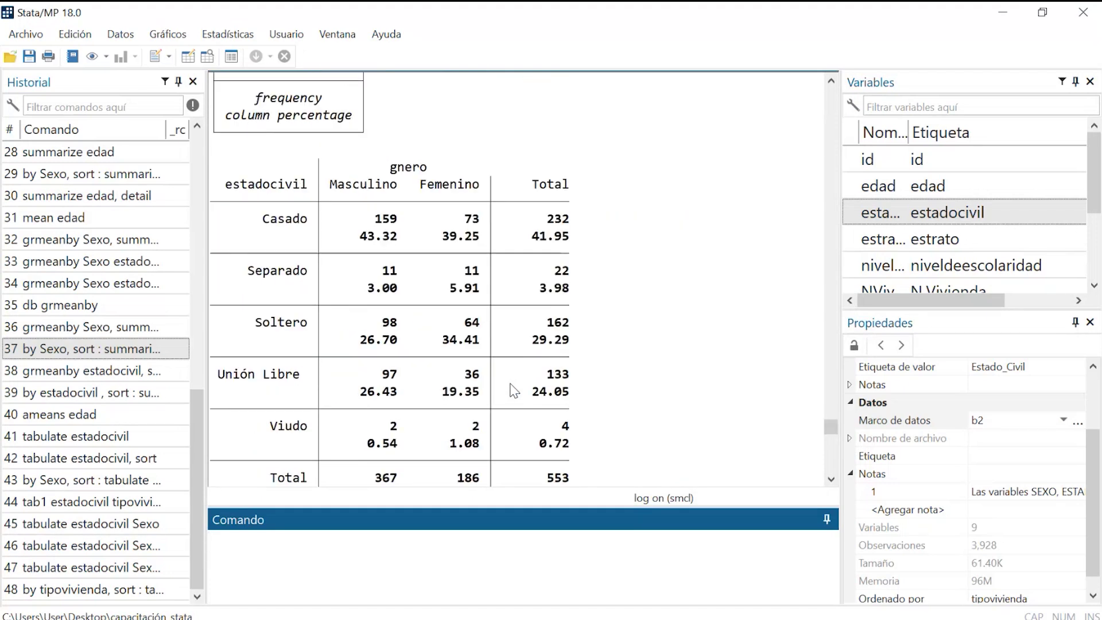
{"action": "scroll", "coordinate": [514, 392], "scroll_direction": "down", "scroll_amount": 4}
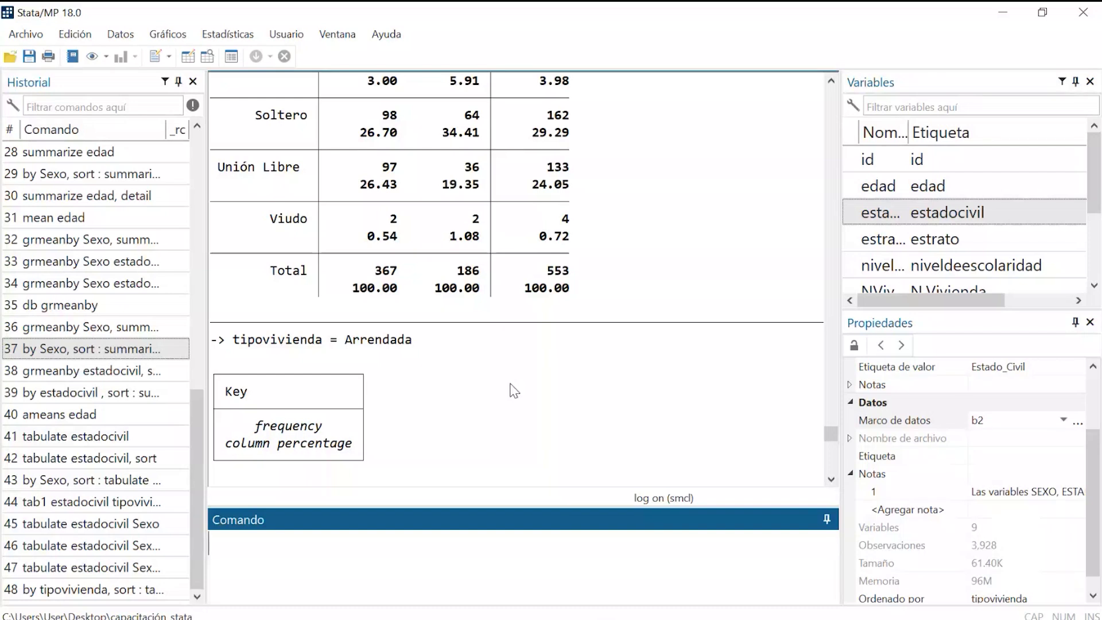
{"action": "scroll", "coordinate": [265, 293], "scroll_direction": "down", "scroll_amount": 15}
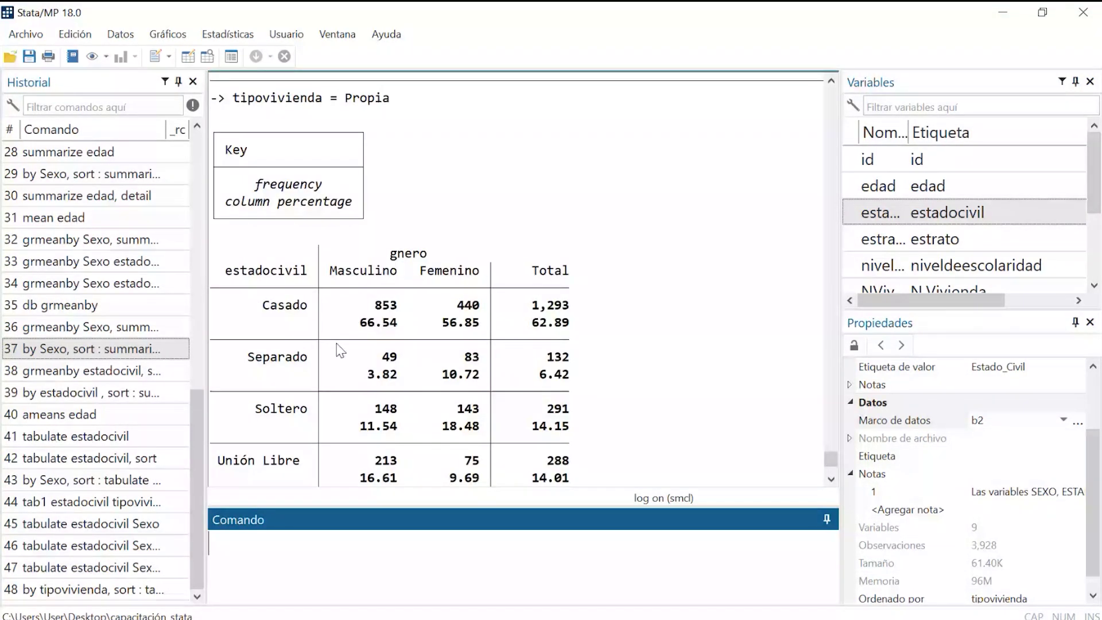
Open the dialog for generating all possible two-way contingency tables.
{"action": "left_click", "coordinate": [228, 34]}
{"action": "key", "text": "Right"}
{"action": "key", "text": "Right"}
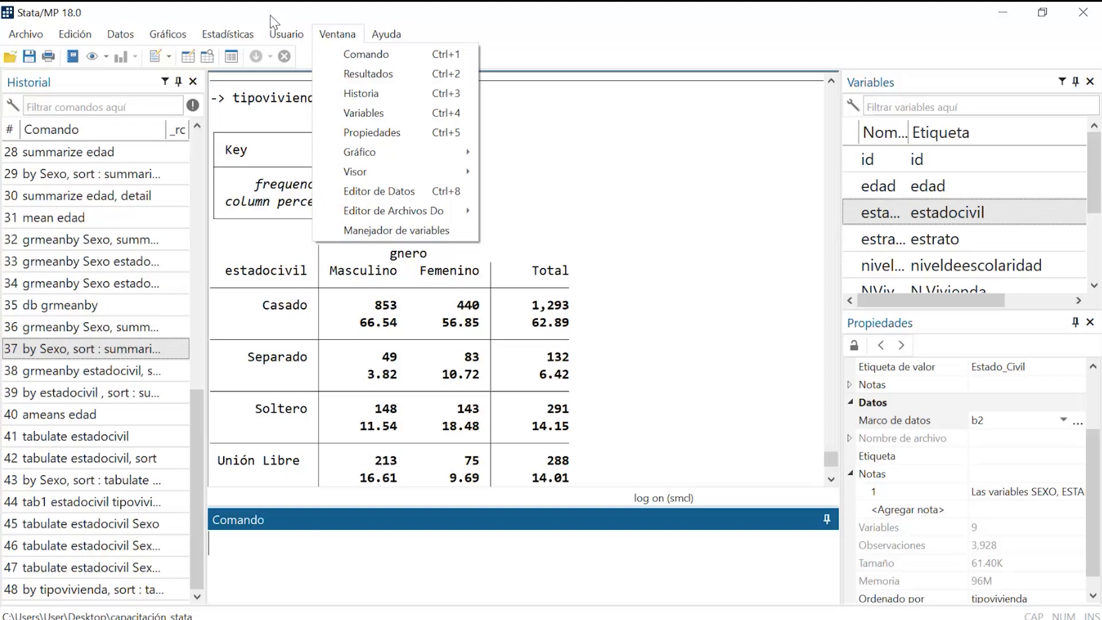
{"action": "mouse_move", "coordinate": [256, 34]}
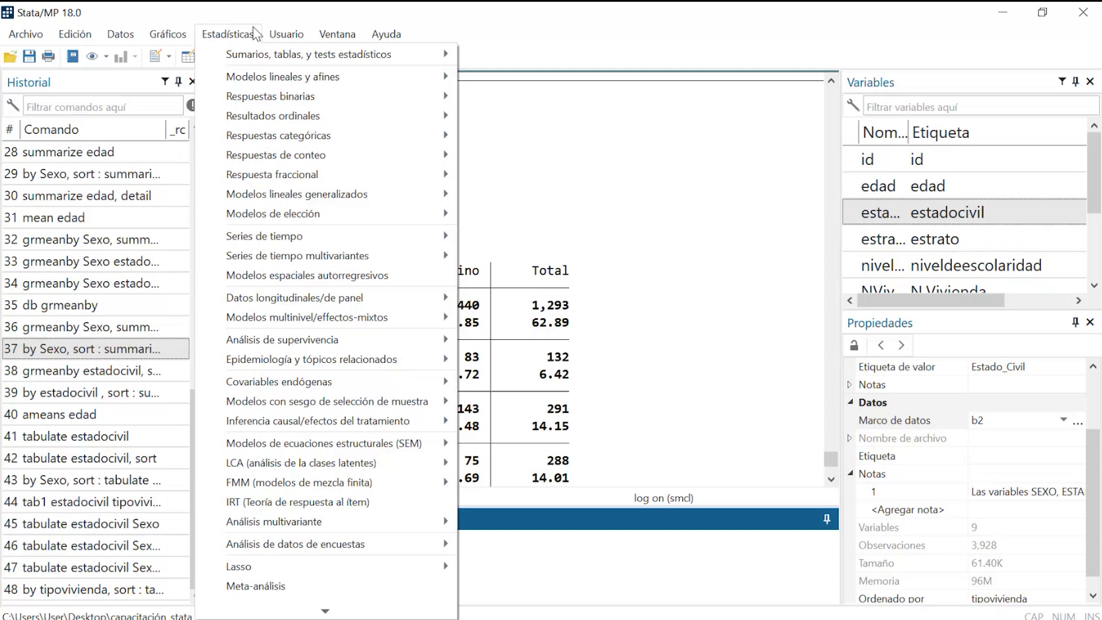
{"action": "mouse_move", "coordinate": [236, 60]}
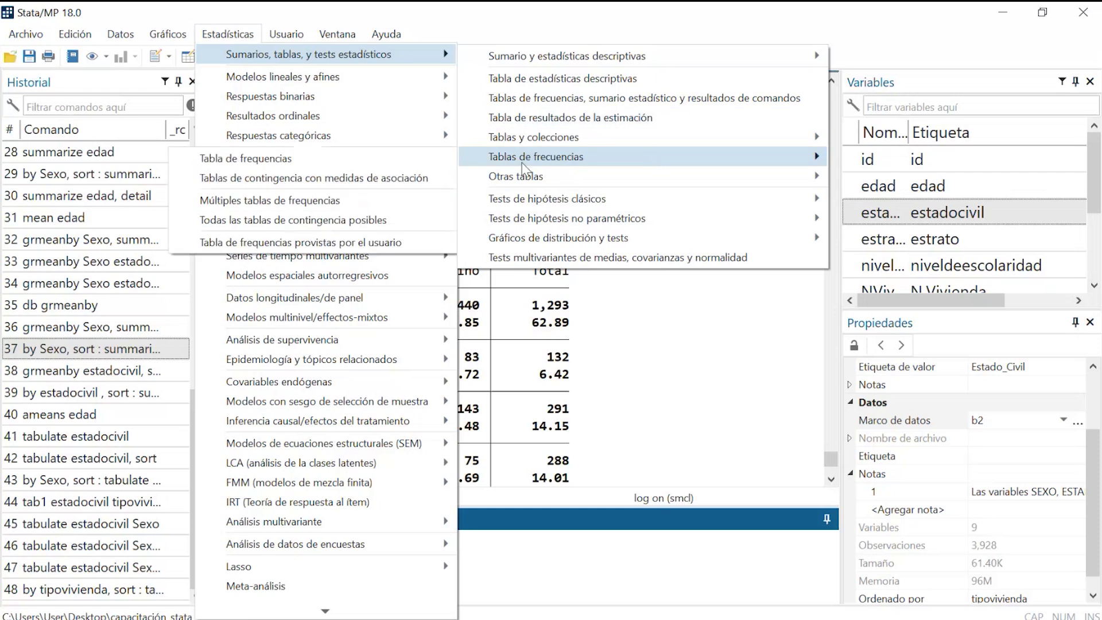
{"action": "mouse_move", "coordinate": [505, 164]}
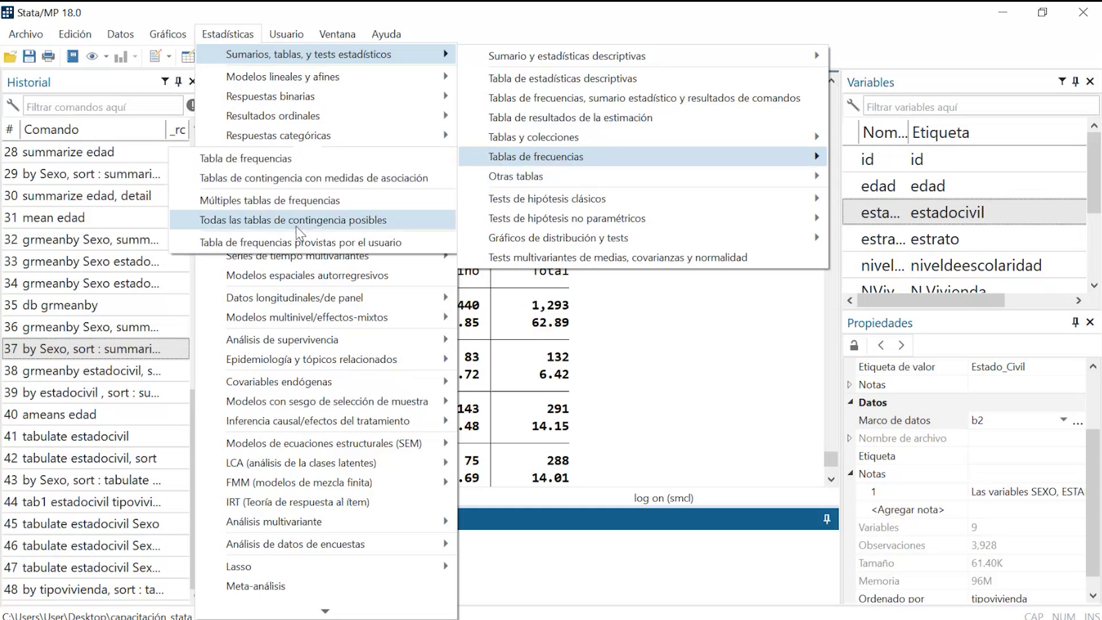
{"action": "left_click", "coordinate": [260, 224]}
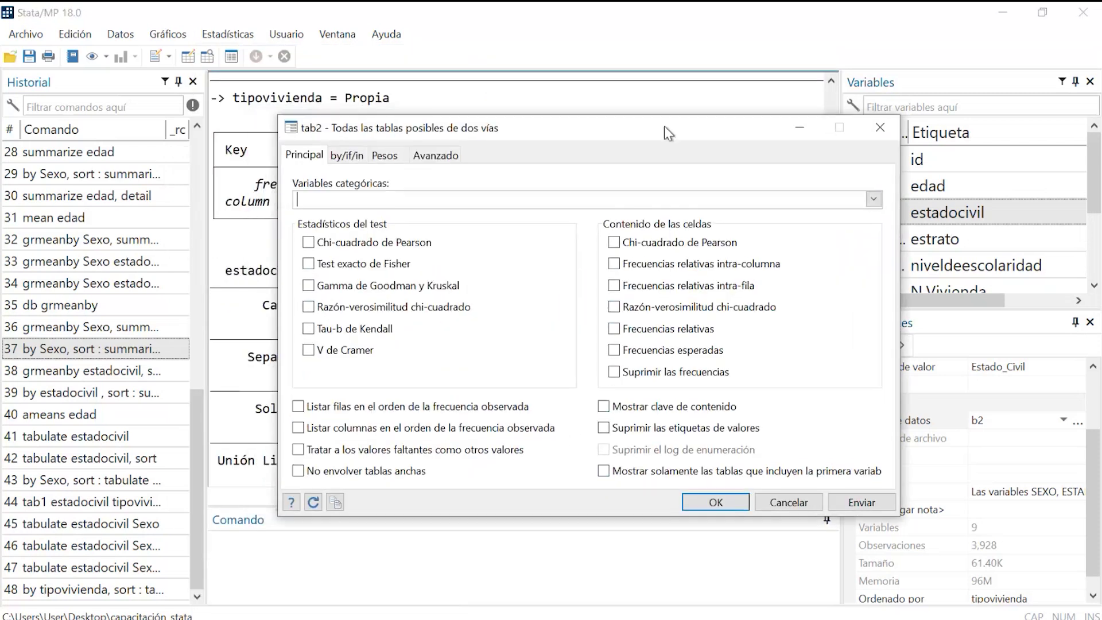
{"action": "left_click_drag", "start_coordinate": [665, 127], "coordinate": [742, 99]}
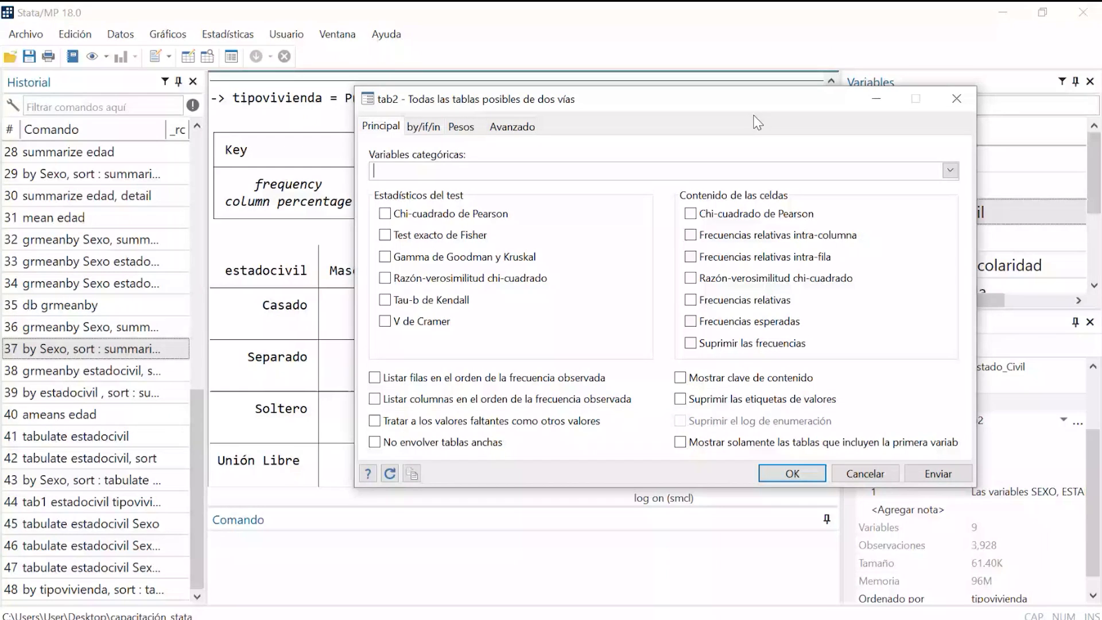
Generate the two-way table of edad by Sexo and review its rows from the youngest age through the totals.
{"action": "left_click", "coordinate": [951, 171]}
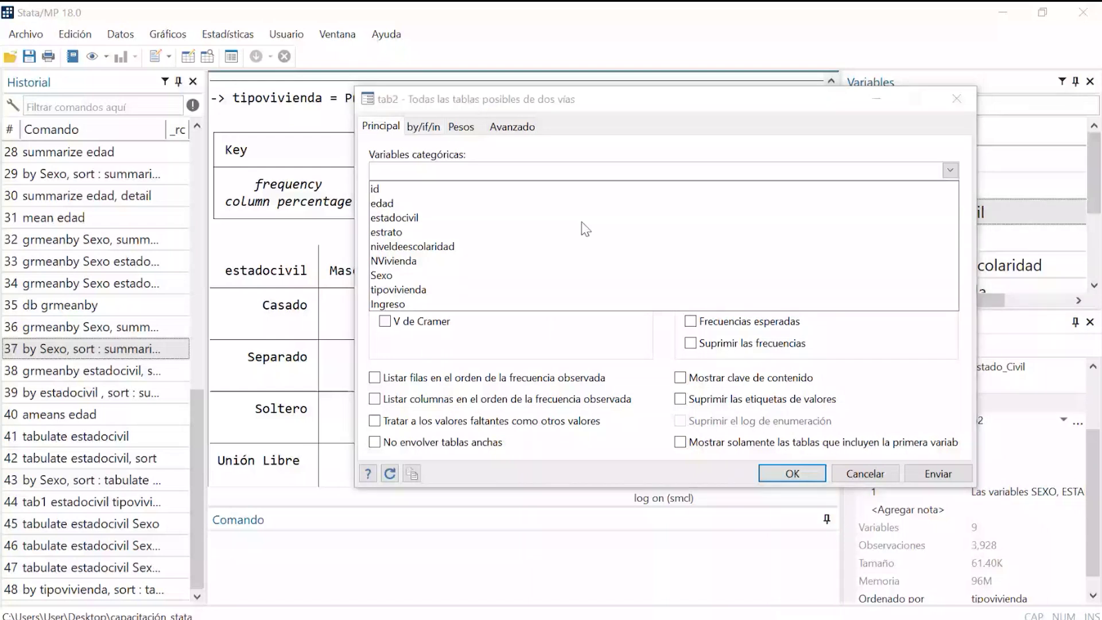
{"action": "left_click", "coordinate": [379, 204]}
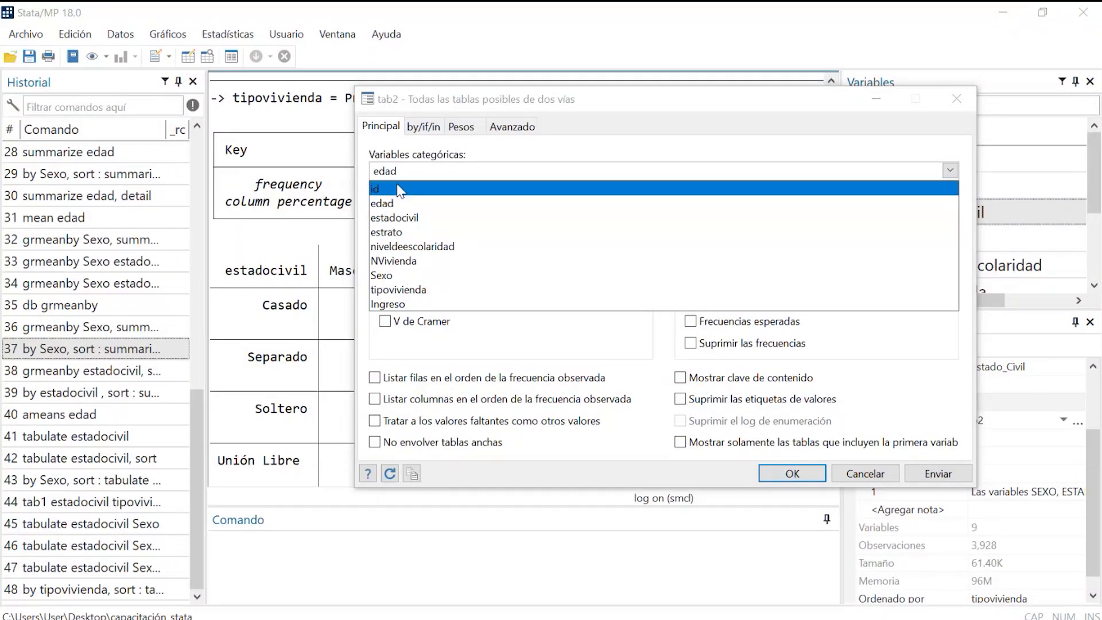
{"action": "left_click", "coordinate": [395, 278]}
{"action": "left_click", "coordinate": [925, 478]}
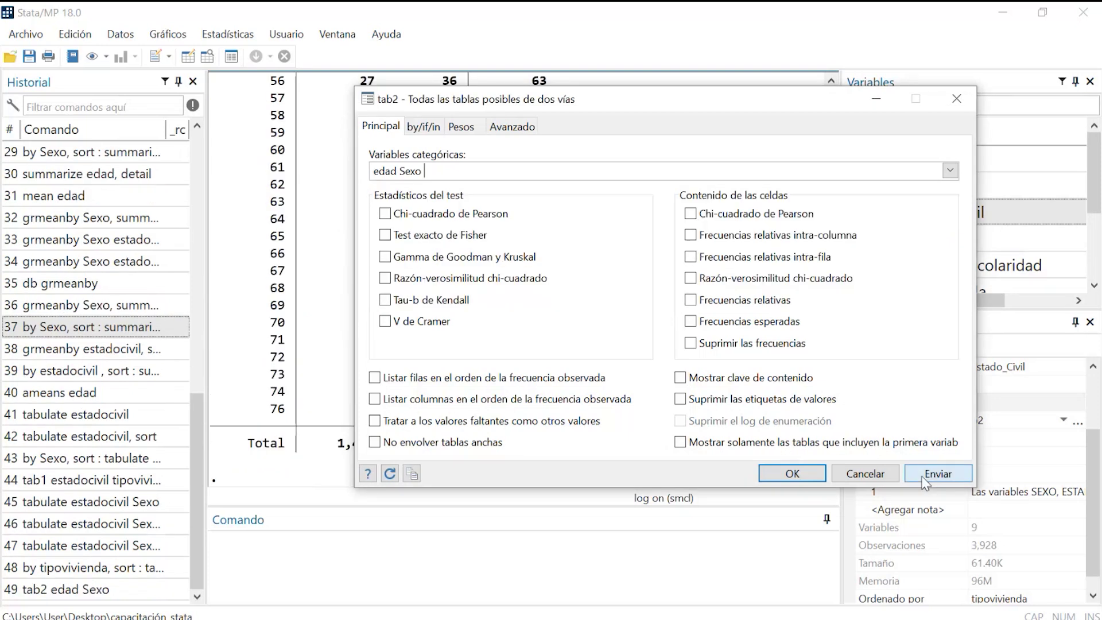
{"action": "left_click_drag", "start_coordinate": [529, 103], "coordinate": [776, 320]}
{"action": "scroll", "coordinate": [401, 305], "scroll_direction": "up", "scroll_amount": 7}
{"action": "scroll", "coordinate": [401, 305], "scroll_direction": "up", "scroll_amount": 11}
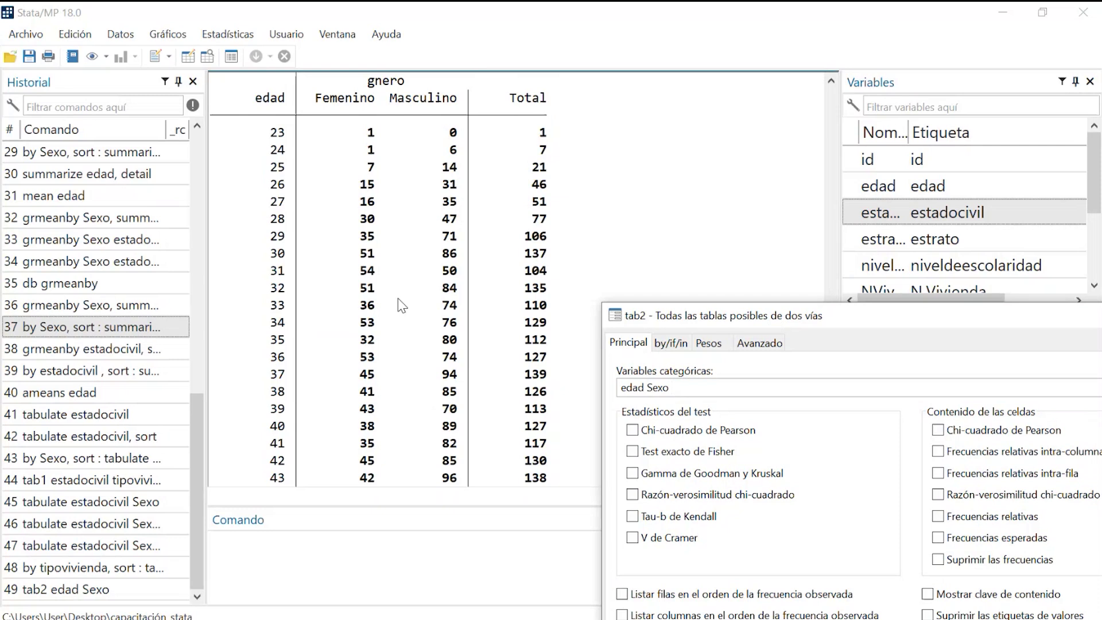
{"action": "scroll", "coordinate": [458, 423], "scroll_direction": "down", "scroll_amount": 12}
{"action": "scroll", "coordinate": [458, 422], "scroll_direction": "down", "scroll_amount": 6}
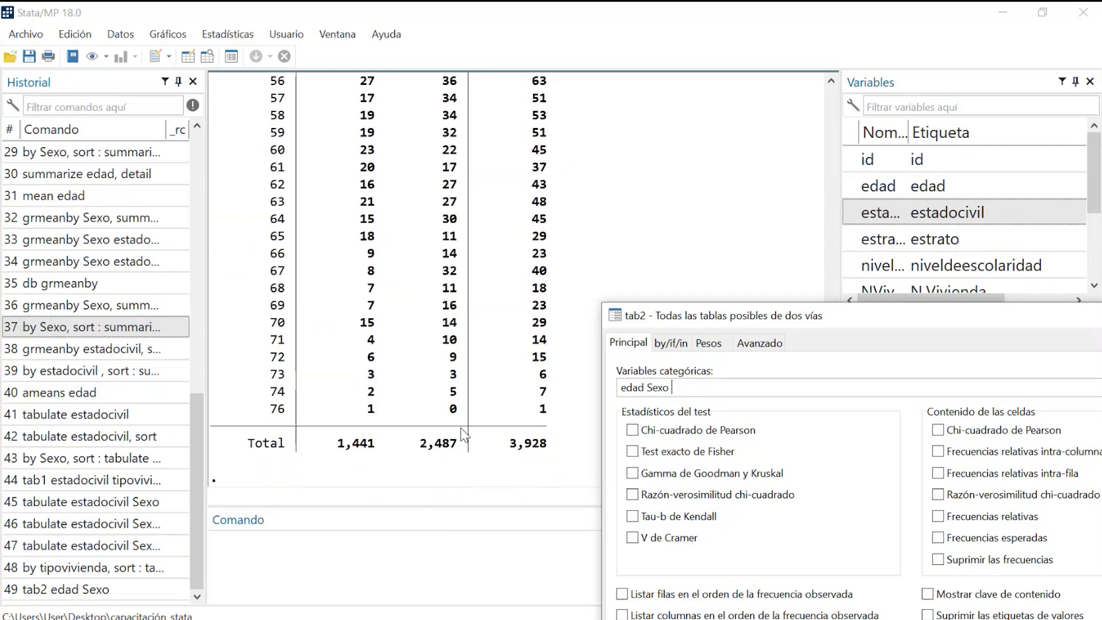
{"action": "scroll", "coordinate": [343, 407], "scroll_direction": "up", "scroll_amount": 11}
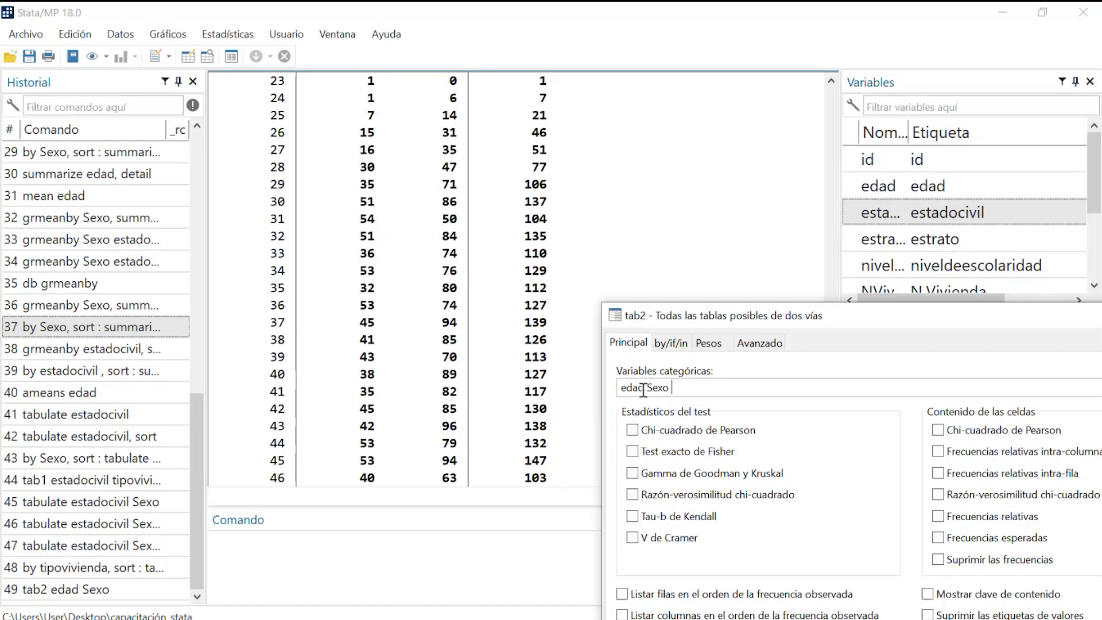
Reverse the variable order to Sexo edad, generate the two-way table again and review all its age blocks.
{"action": "left_click_drag", "start_coordinate": [644, 390], "coordinate": [614, 395]}
{"action": "key", "text": "ctrl+x"}
{"action": "left_click", "coordinate": [670, 393]}
{"action": "key", "text": "ctrl+v"}
{"action": "left_click_drag", "start_coordinate": [746, 322], "coordinate": [627, 130]}
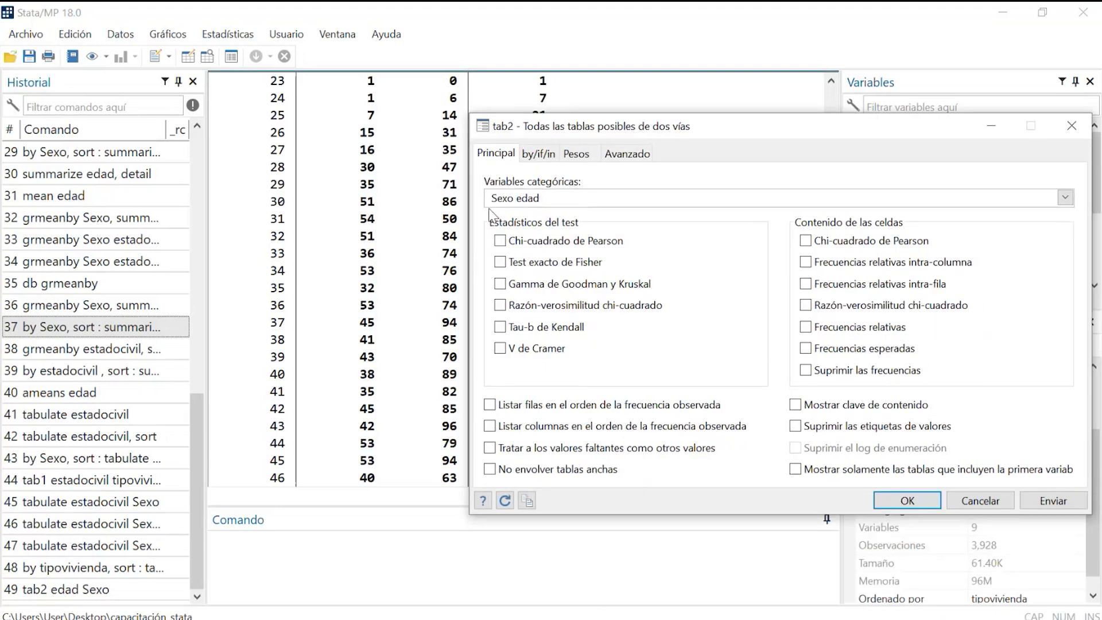
{"action": "left_click", "coordinate": [1055, 500]}
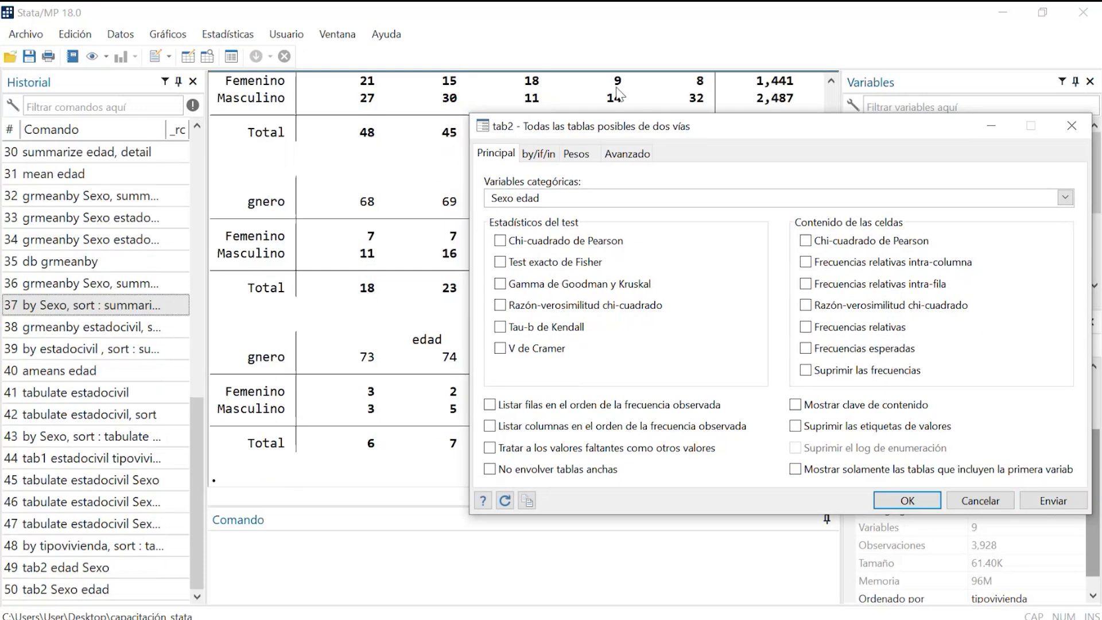
{"action": "left_click_drag", "start_coordinate": [646, 134], "coordinate": [691, 468]}
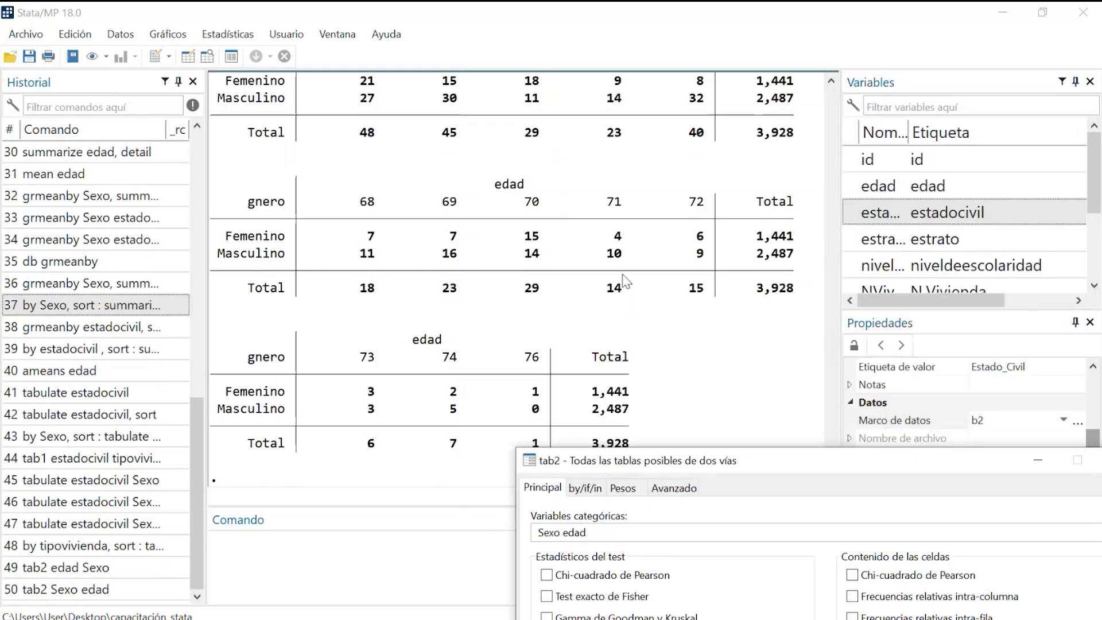
{"action": "scroll", "coordinate": [622, 276], "scroll_direction": "up", "scroll_amount": 10}
{"action": "scroll", "coordinate": [683, 269], "scroll_direction": "up", "scroll_amount": 10}
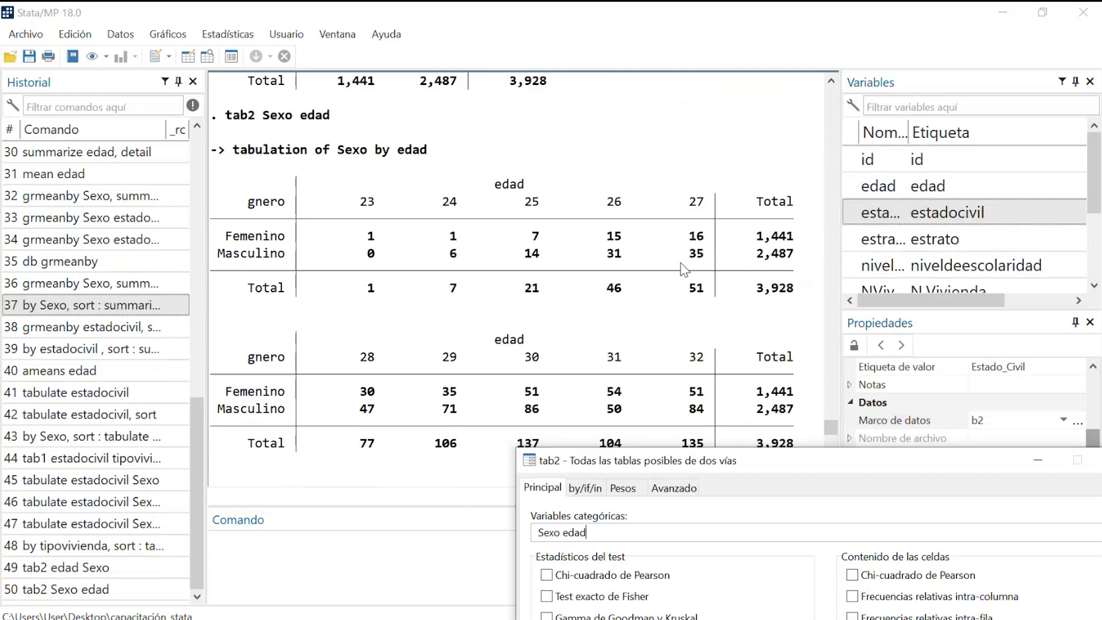
{"action": "scroll", "coordinate": [683, 267], "scroll_direction": "down", "scroll_amount": 10}
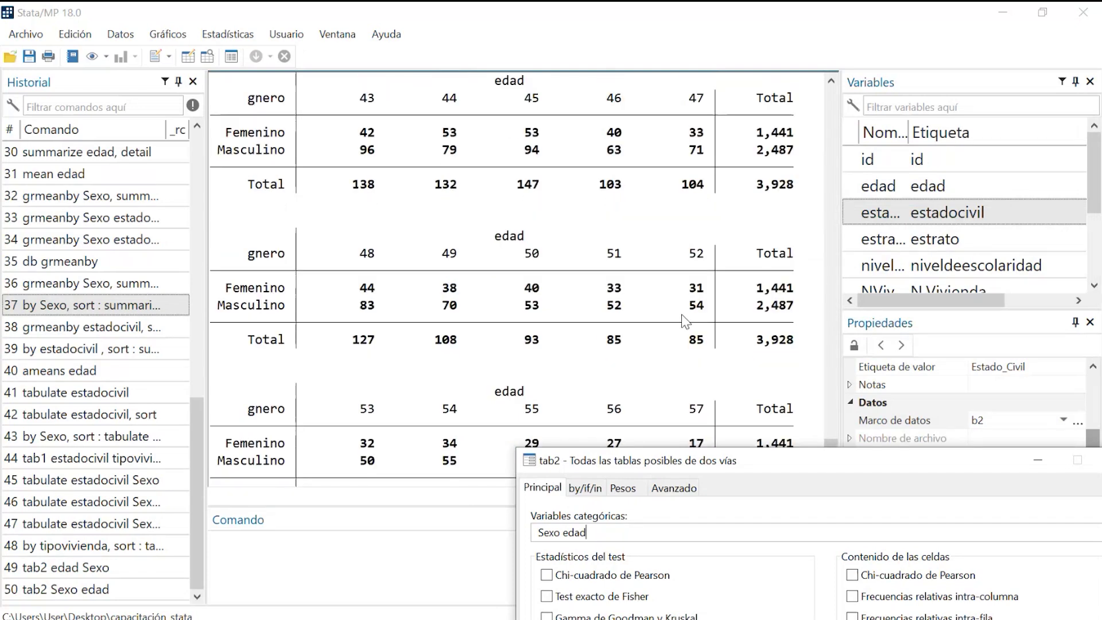
{"action": "scroll", "coordinate": [682, 316], "scroll_direction": "down", "scroll_amount": 5}
{"action": "scroll", "coordinate": [680, 336], "scroll_direction": "down", "scroll_amount": 9}
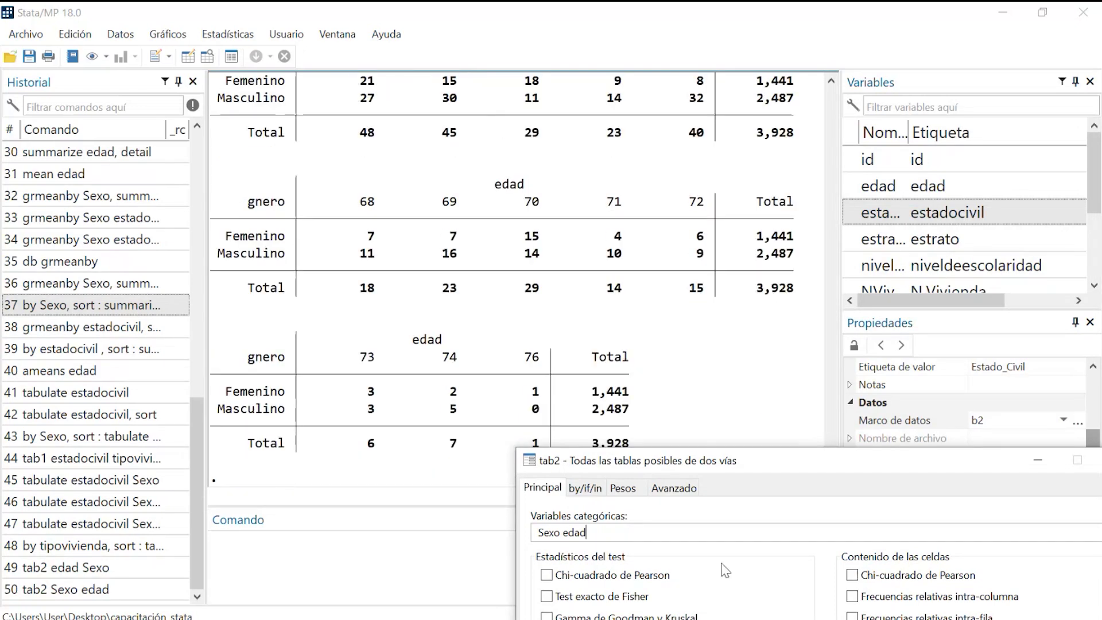
Replace the categorical variables with estadocivil, Sexo and tipovivienda, and generate all their possible two-way tables.
{"action": "left_click_drag", "start_coordinate": [685, 464], "coordinate": [636, 250]}
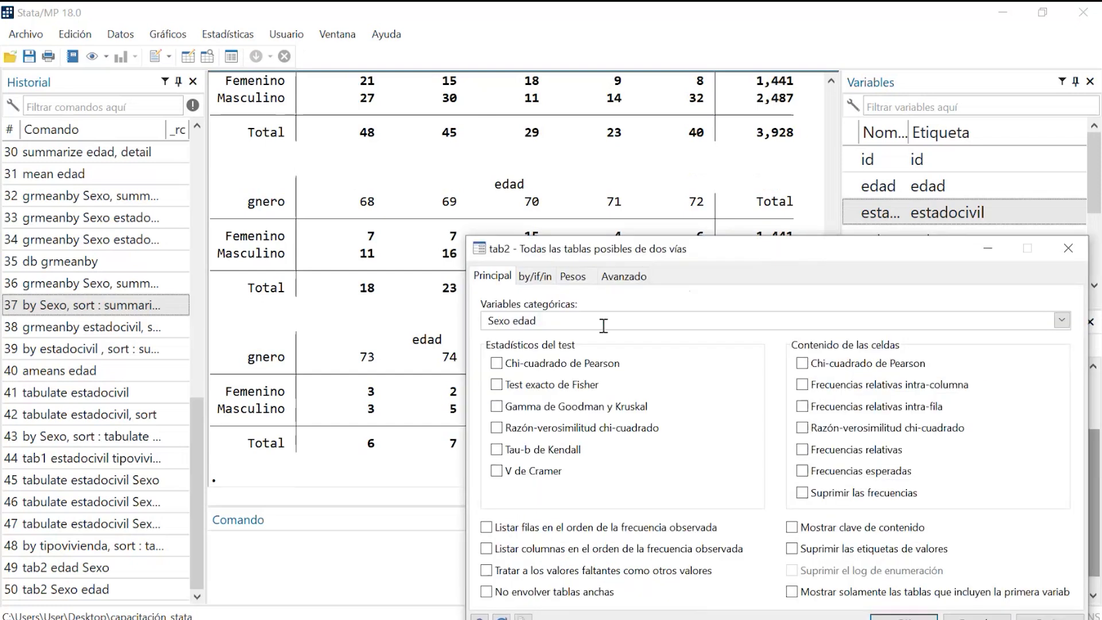
{"action": "left_click_drag", "start_coordinate": [563, 320], "coordinate": [485, 321]}
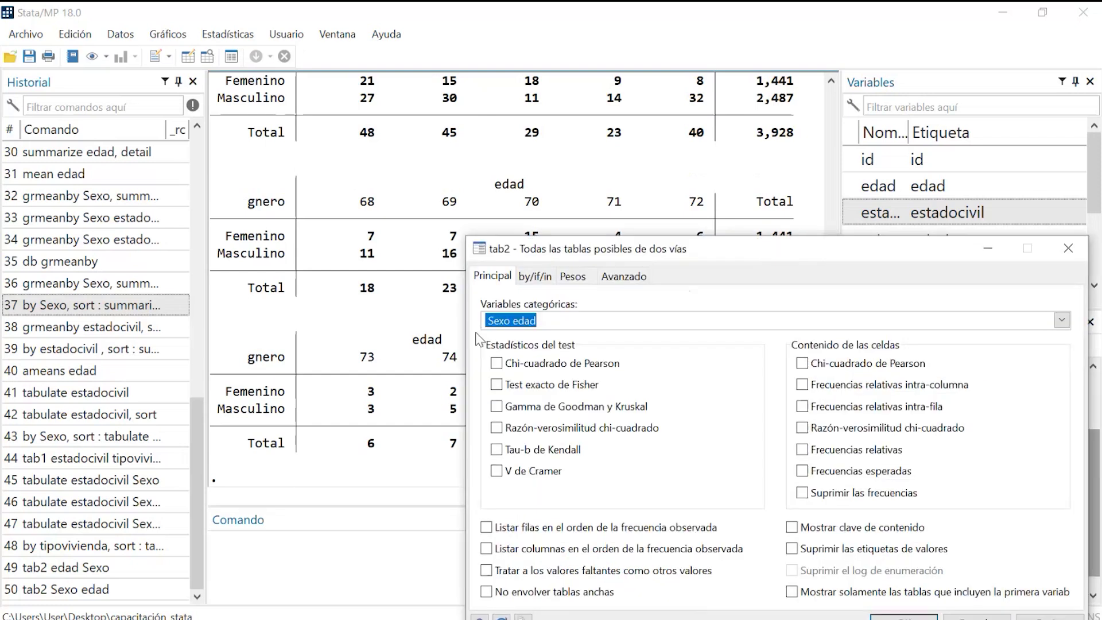
{"action": "key", "text": "BackSpace"}
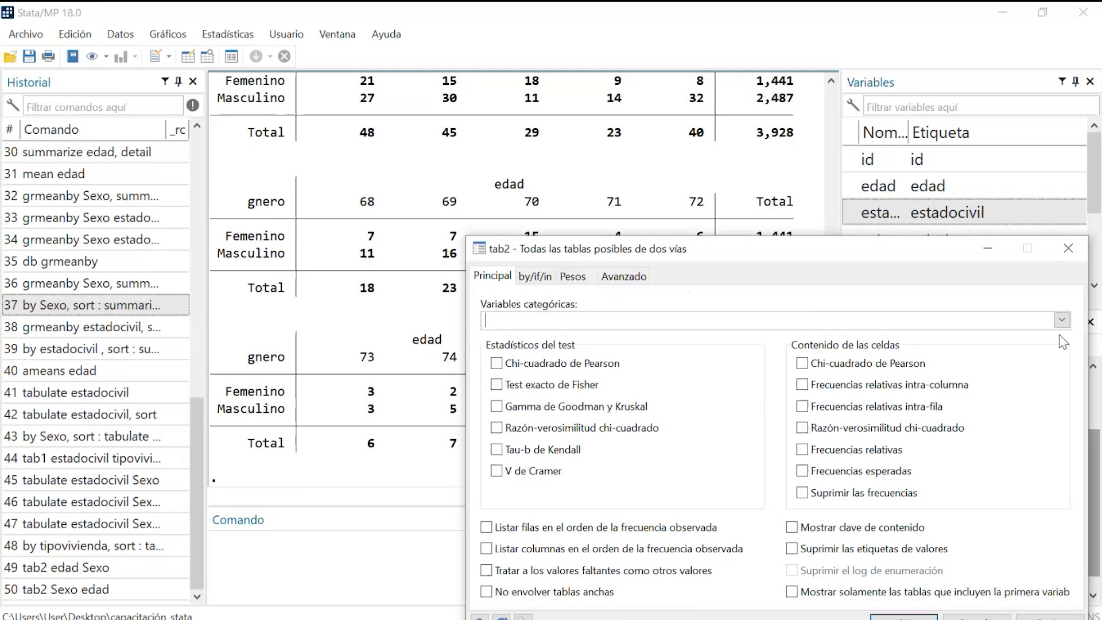
{"action": "left_click", "coordinate": [1063, 320]}
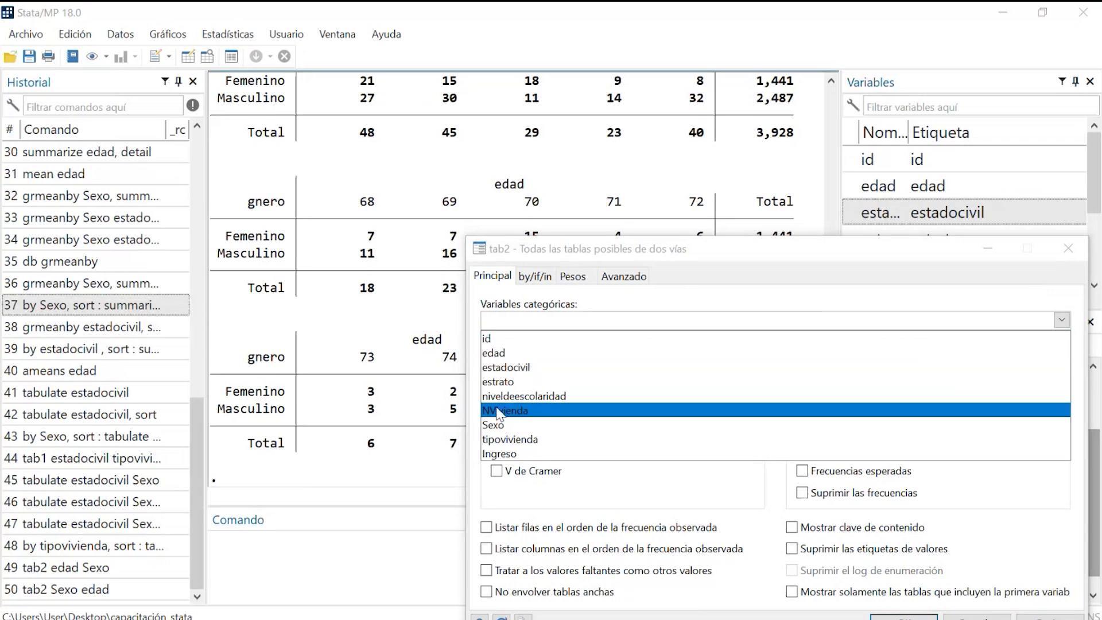
{"action": "left_click", "coordinate": [514, 372]}
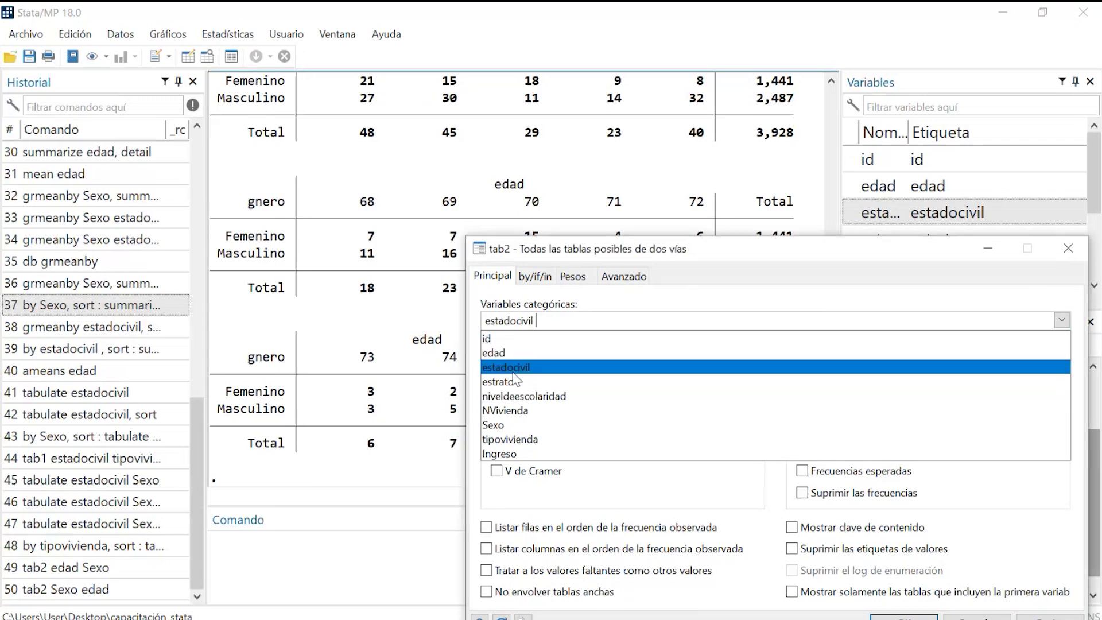
{"action": "left_click", "coordinate": [511, 425]}
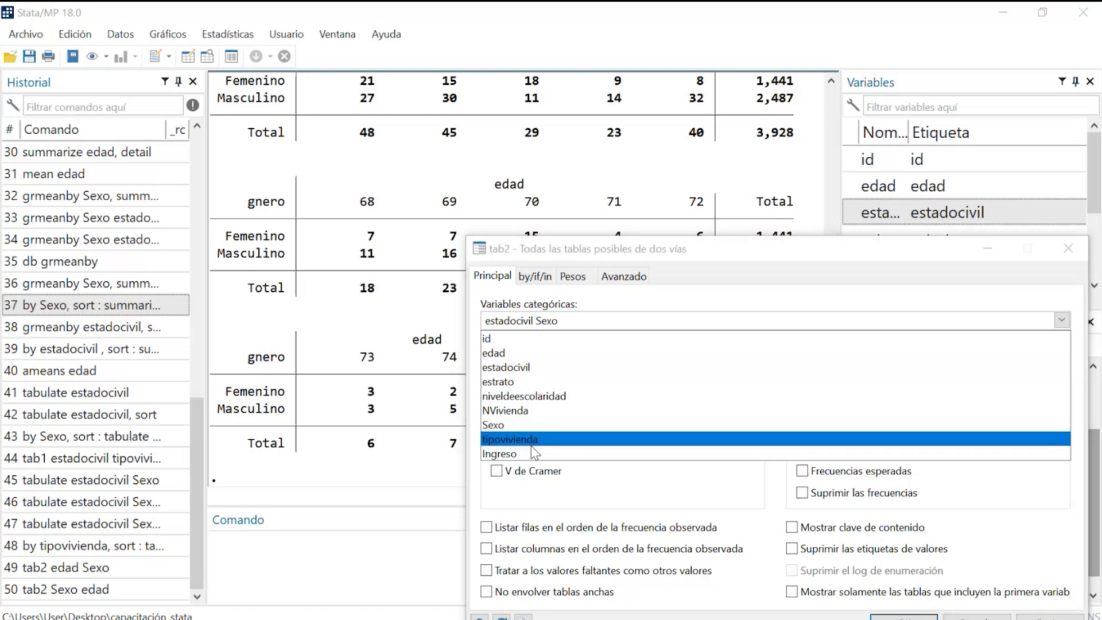
{"action": "left_click", "coordinate": [532, 441]}
{"action": "left_click", "coordinate": [623, 306]}
{"action": "left_click_drag", "start_coordinate": [553, 321], "coordinate": [485, 320]}
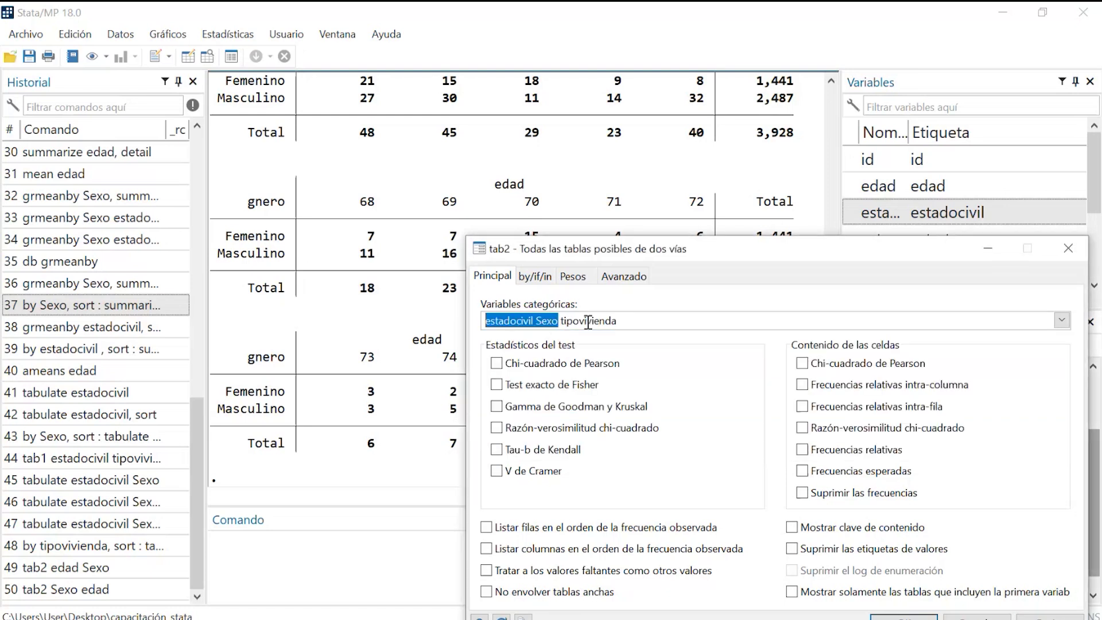
{"action": "left_click_drag", "start_coordinate": [613, 321], "coordinate": [547, 316]}
{"action": "left_click_drag", "start_coordinate": [575, 249], "coordinate": [559, 61]}
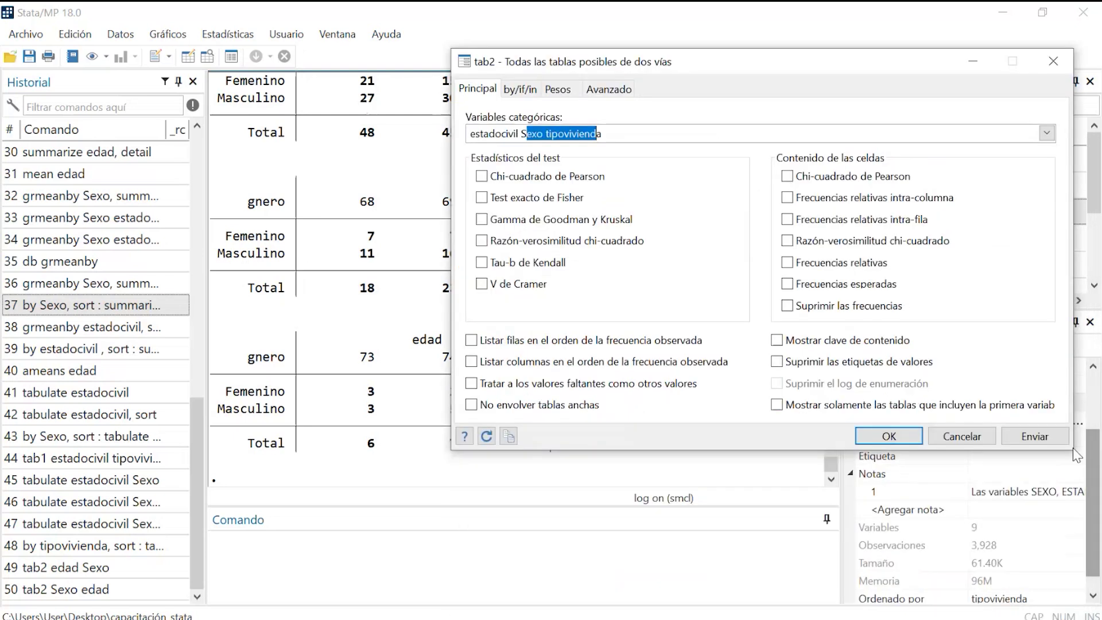
{"action": "left_click", "coordinate": [1035, 437]}
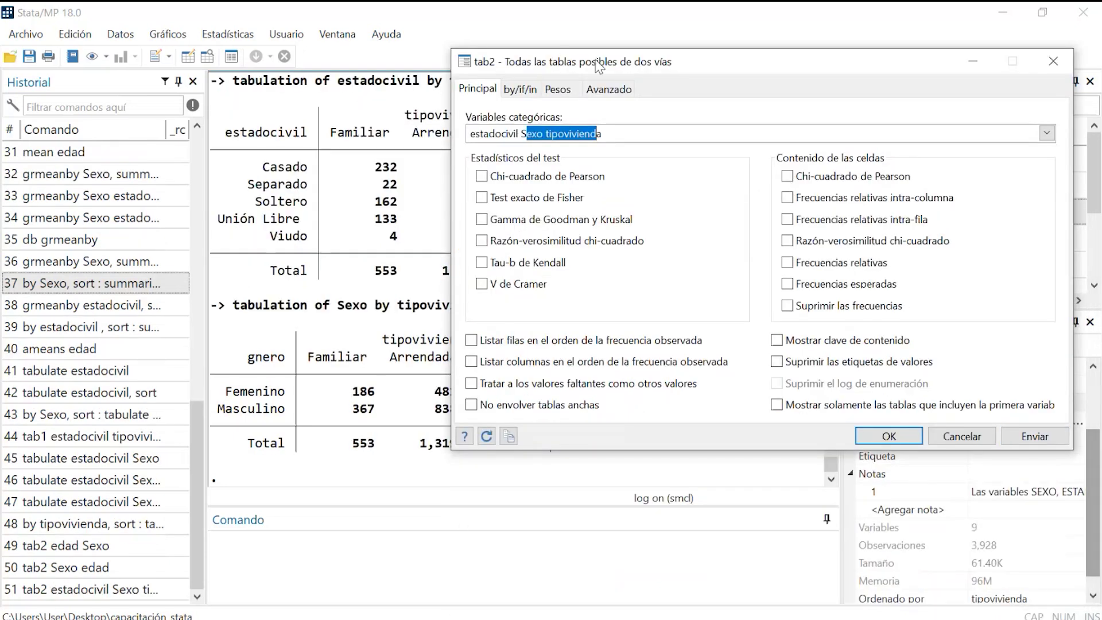
Examine the tables of estadocivil by Sexo, estadocivil by tipovivienda and Sexo by tipovivienda.
{"action": "left_click_drag", "start_coordinate": [600, 67], "coordinate": [826, 361]}
{"action": "scroll", "coordinate": [371, 194], "scroll_direction": "up", "scroll_amount": 2}
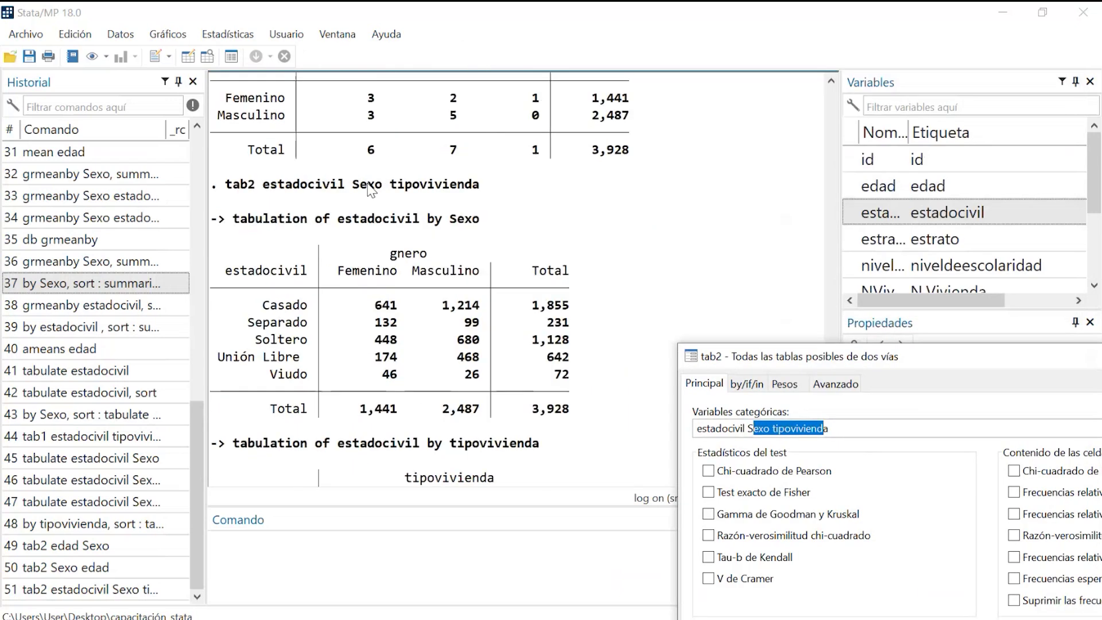
{"action": "scroll", "coordinate": [368, 189], "scroll_direction": "up", "scroll_amount": 3}
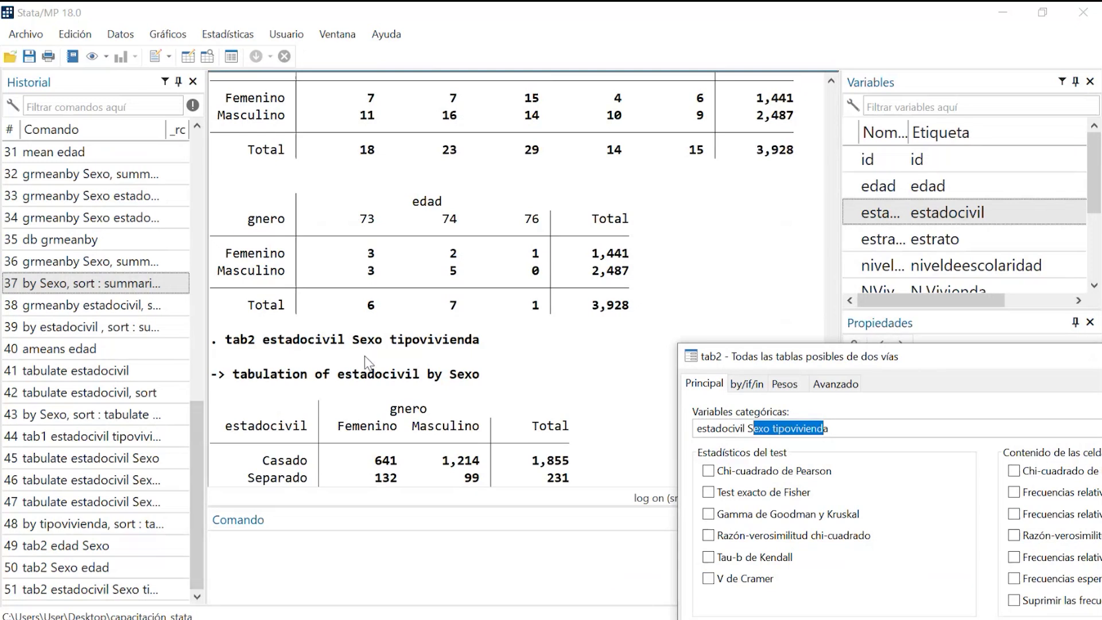
{"action": "scroll", "coordinate": [368, 363], "scroll_direction": "down", "scroll_amount": 4}
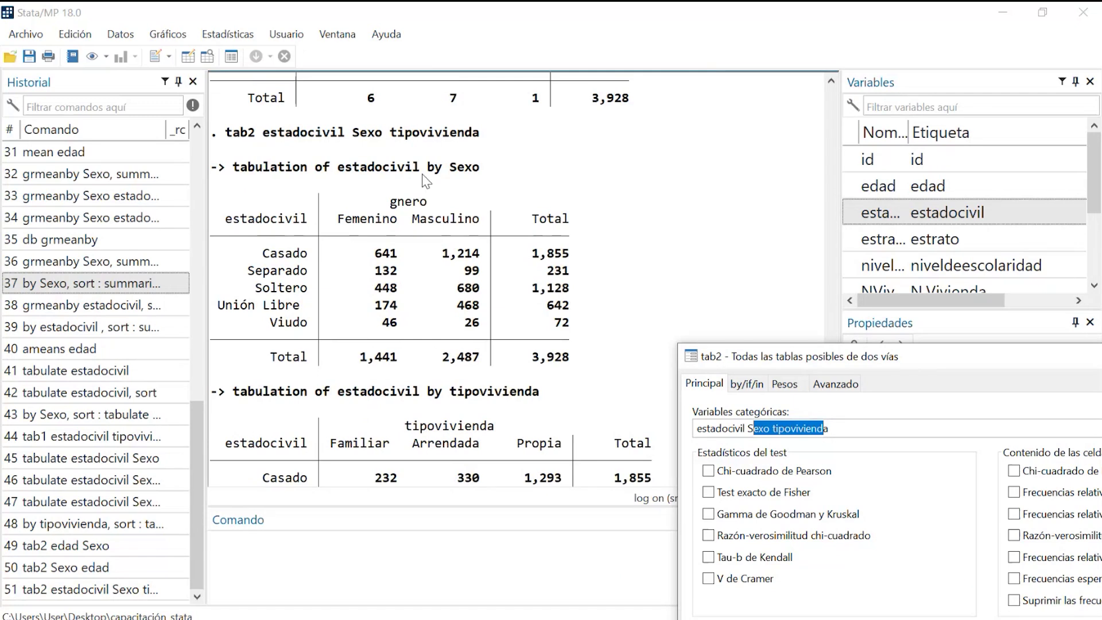
{"action": "scroll", "coordinate": [404, 293], "scroll_direction": "down", "scroll_amount": 3}
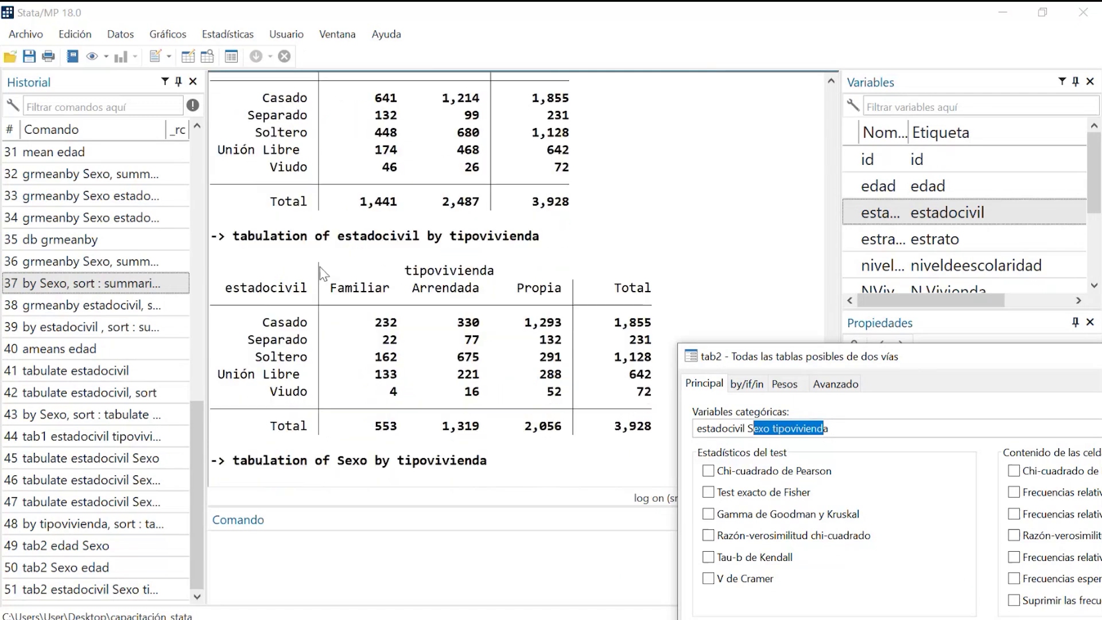
{"action": "scroll", "coordinate": [323, 273], "scroll_direction": "down", "scroll_amount": 2}
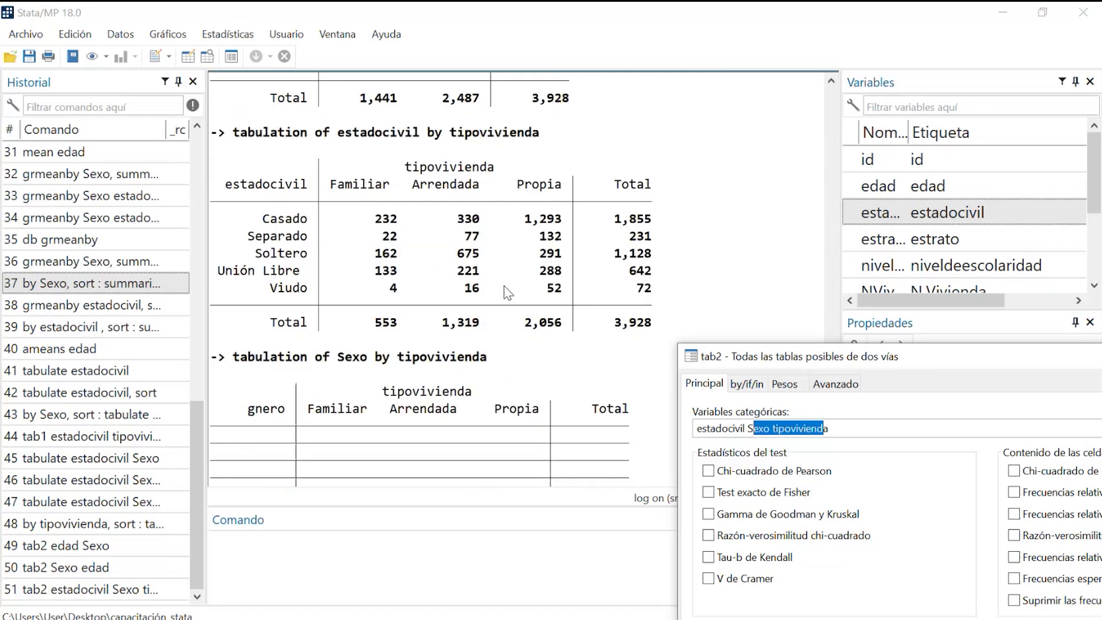
{"action": "scroll", "coordinate": [508, 293], "scroll_direction": "down", "scroll_amount": 1}
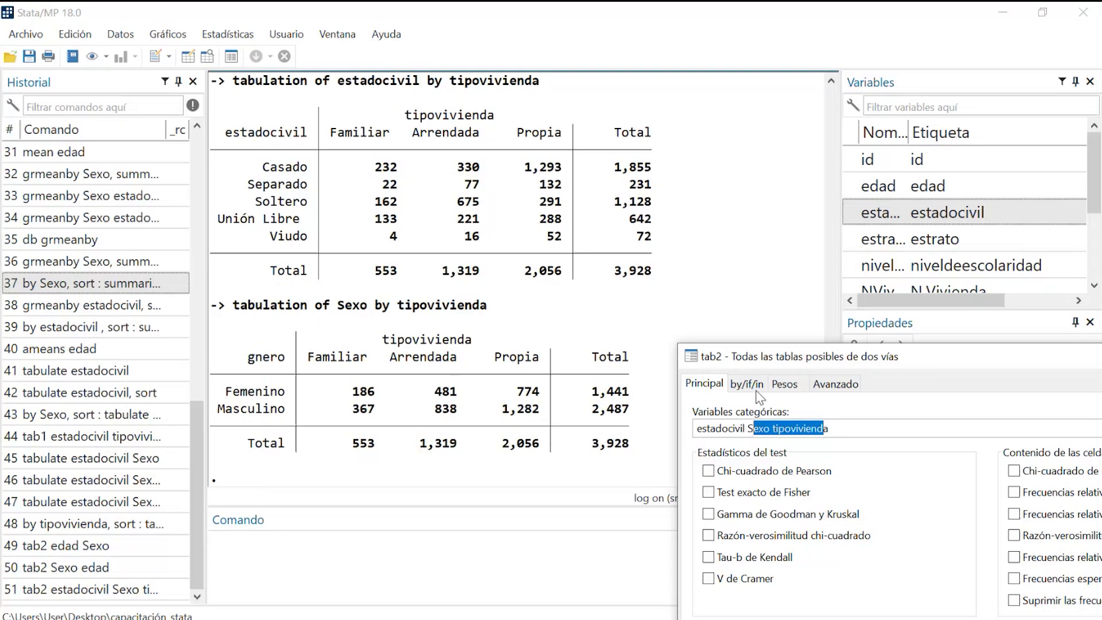
Close the dialog for all possible two-way tables.
{"action": "left_click_drag", "start_coordinate": [761, 356], "coordinate": [474, 201]}
{"action": "left_click", "coordinate": [632, 270]}
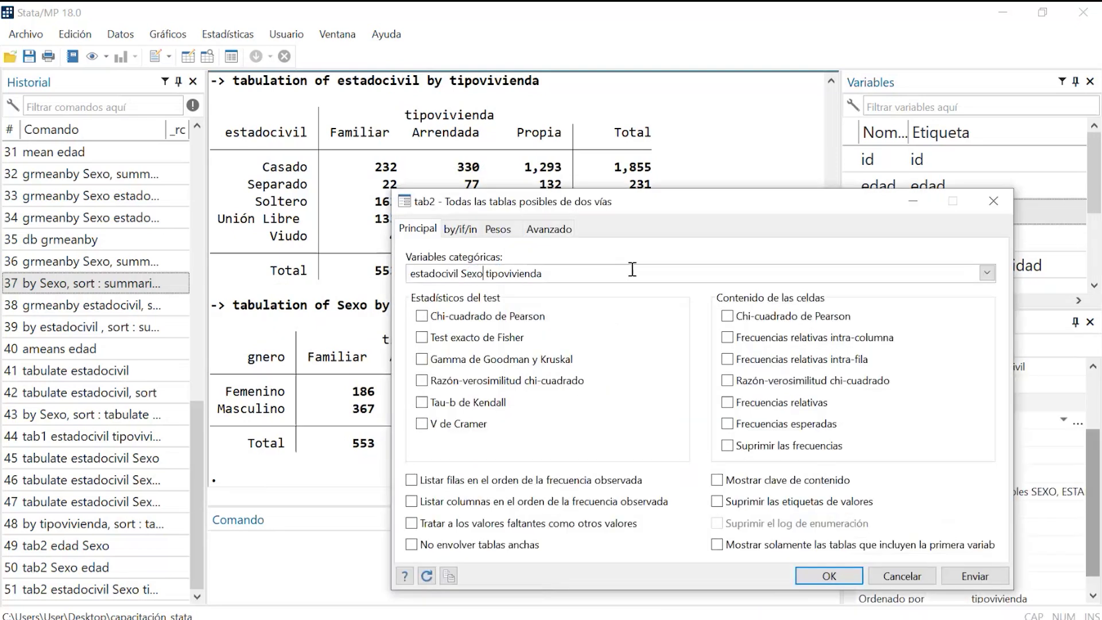
{"action": "left_click_drag", "start_coordinate": [632, 269], "coordinate": [409, 274]}
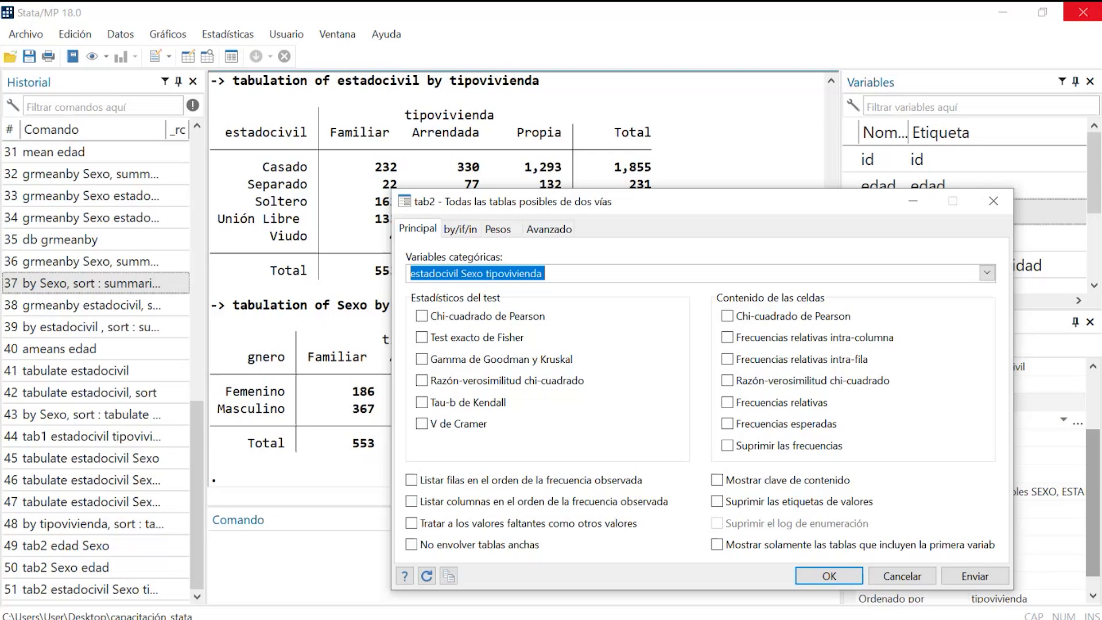
{"action": "left_click", "coordinate": [924, 212]}
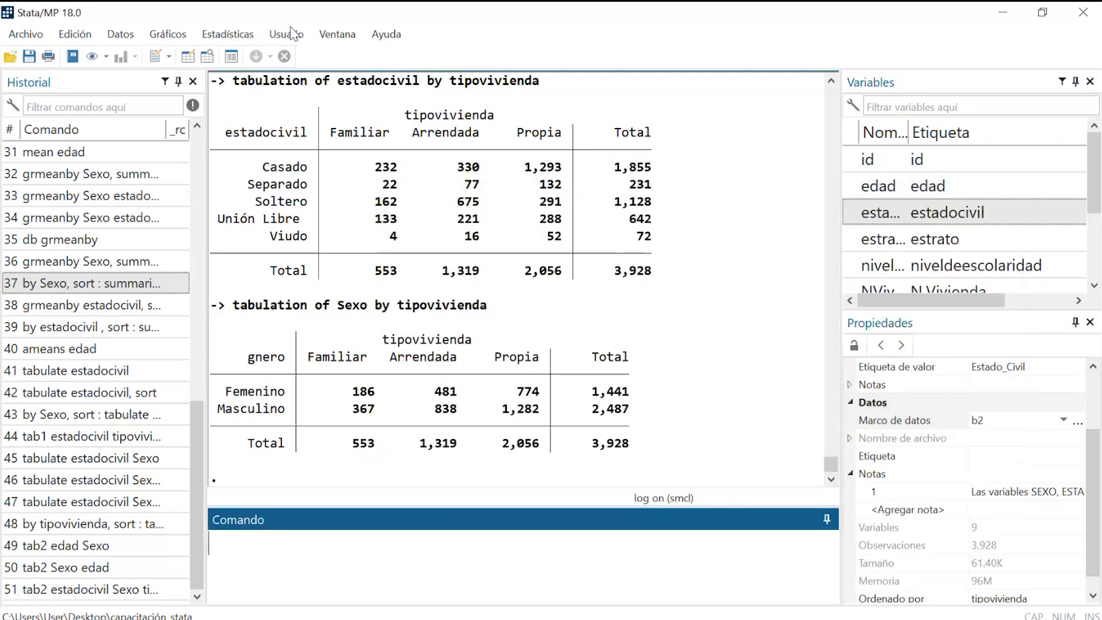
{"action": "left_click", "coordinate": [256, 35]}
{"action": "mouse_move", "coordinate": [309, 54]}
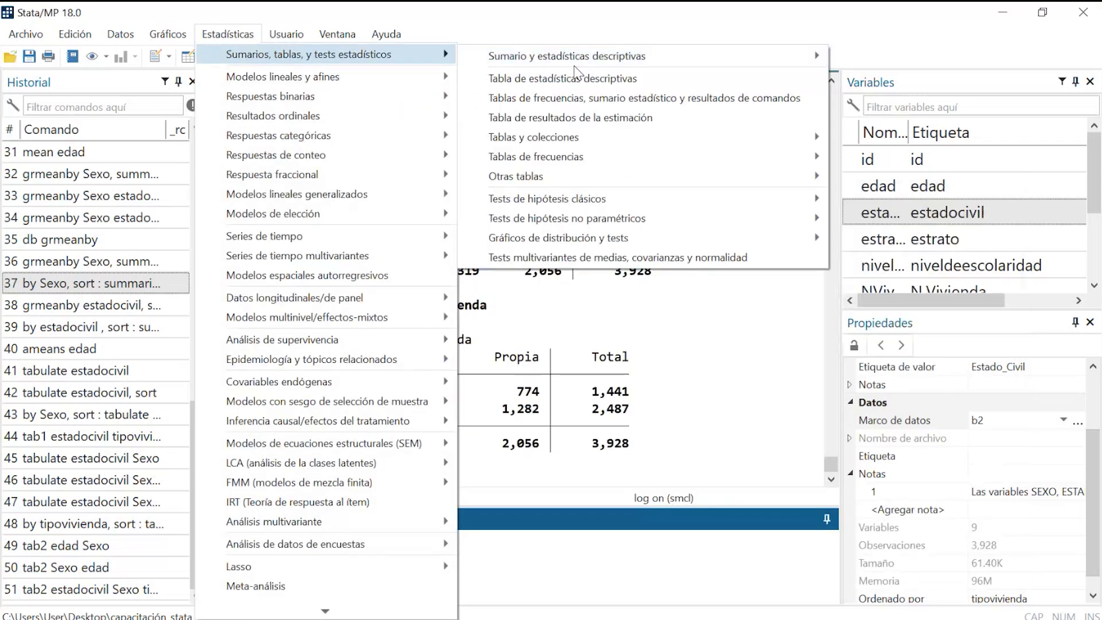
{"action": "mouse_move", "coordinate": [595, 163]}
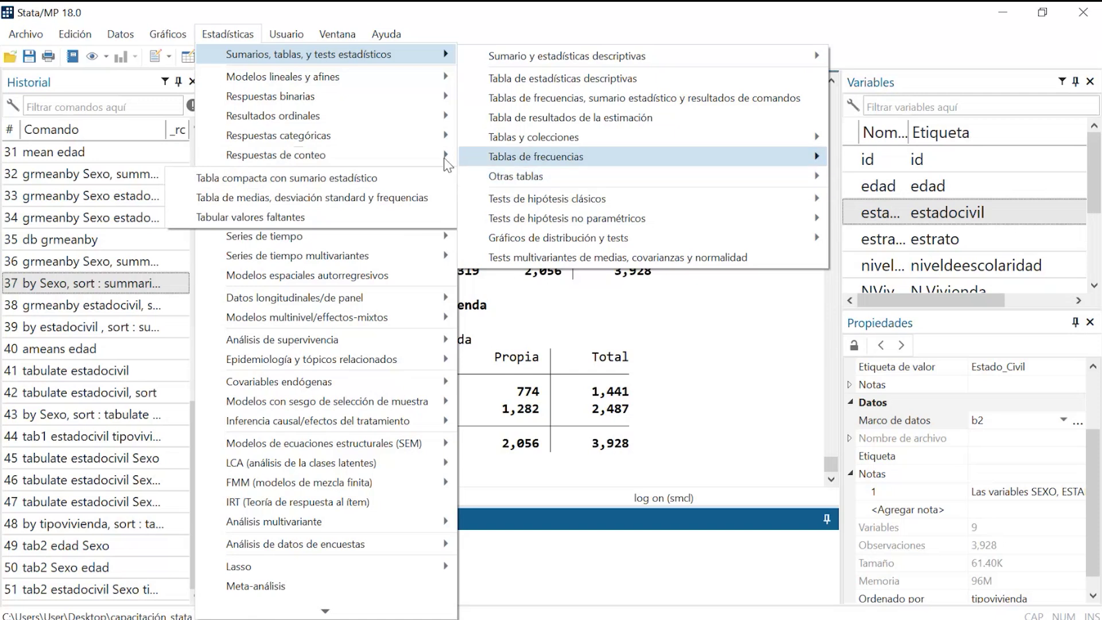
{"action": "mouse_move", "coordinate": [448, 165]}
{"action": "left_click", "coordinate": [356, 16]}
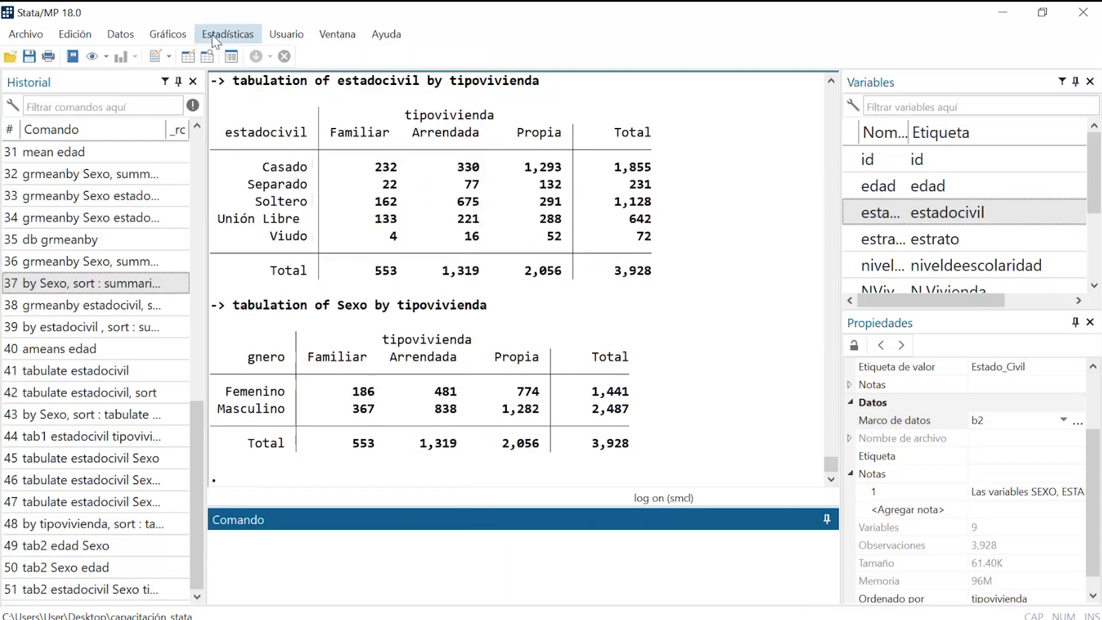
Open the compact table of summary statistics (tabstat) and choose edad as its variable.
{"action": "left_click", "coordinate": [214, 36]}
{"action": "mouse_move", "coordinate": [415, 57]}
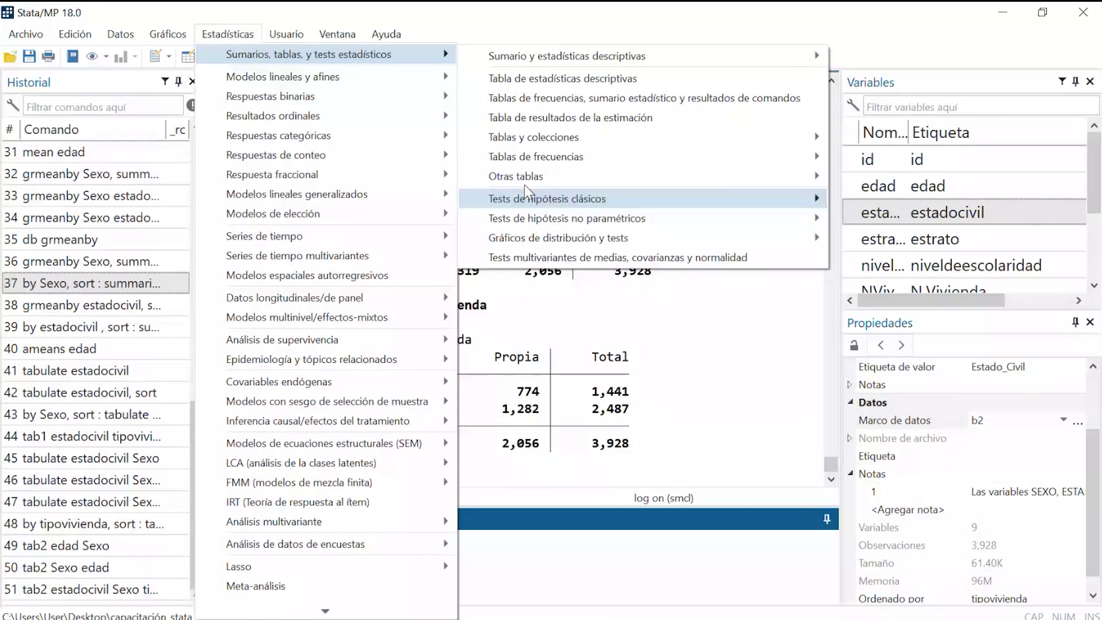
{"action": "mouse_move", "coordinate": [525, 177]}
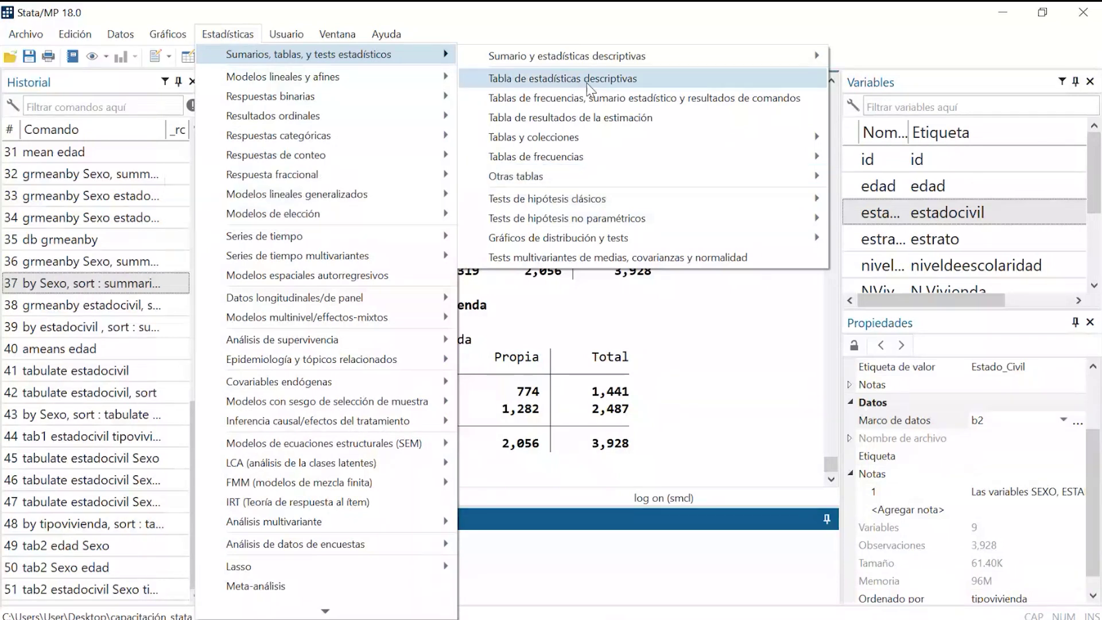
{"action": "mouse_move", "coordinate": [560, 182]}
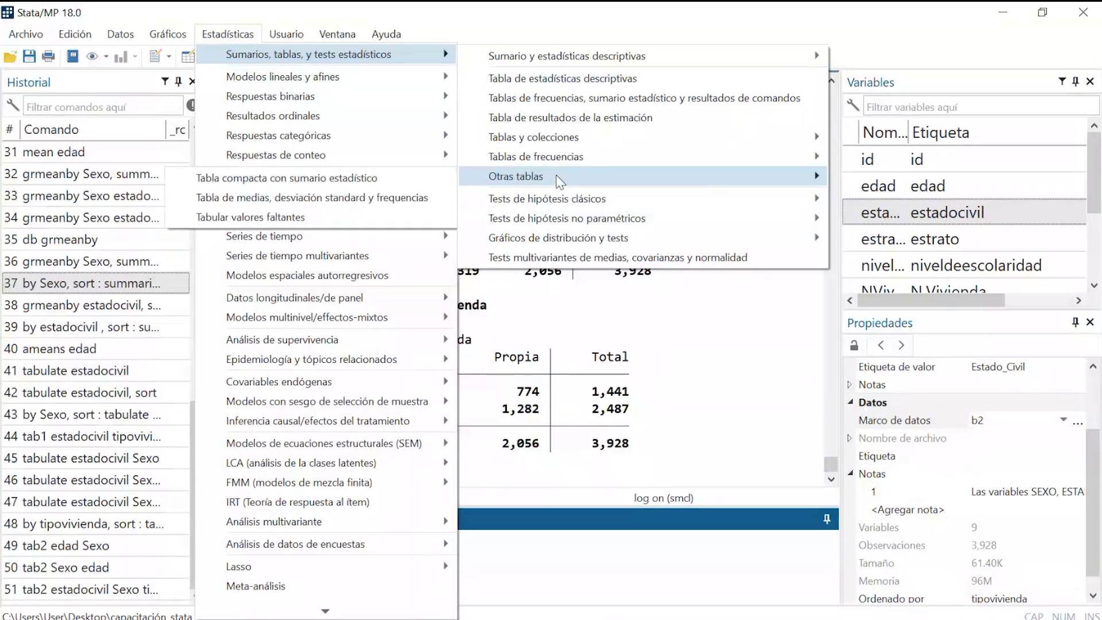
{"action": "left_click", "coordinate": [404, 181]}
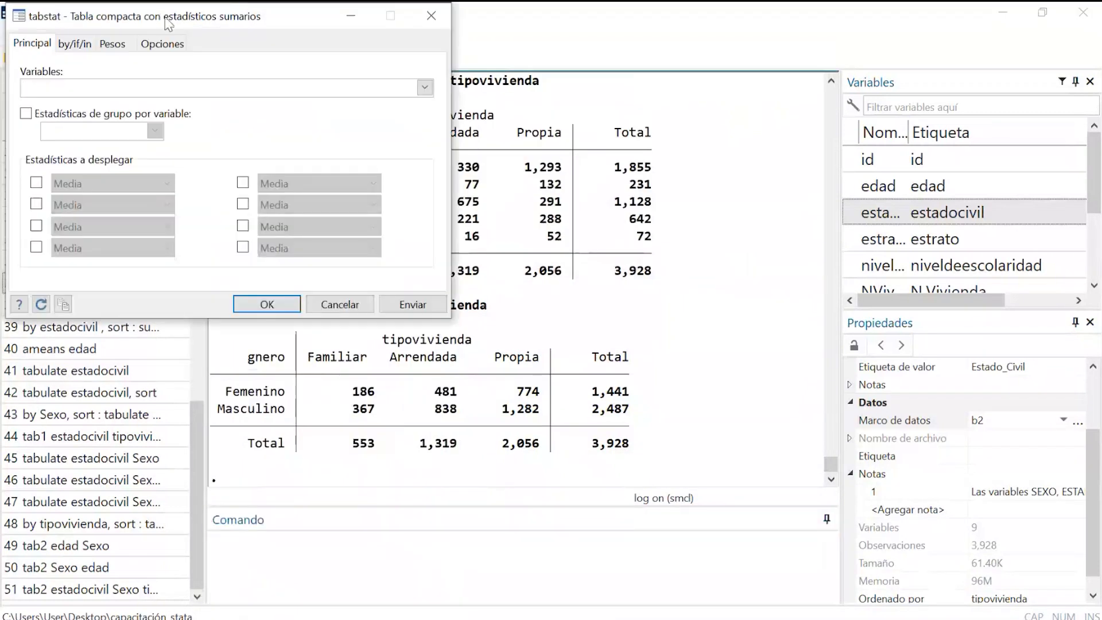
{"action": "left_click_drag", "start_coordinate": [168, 24], "coordinate": [436, 123]}
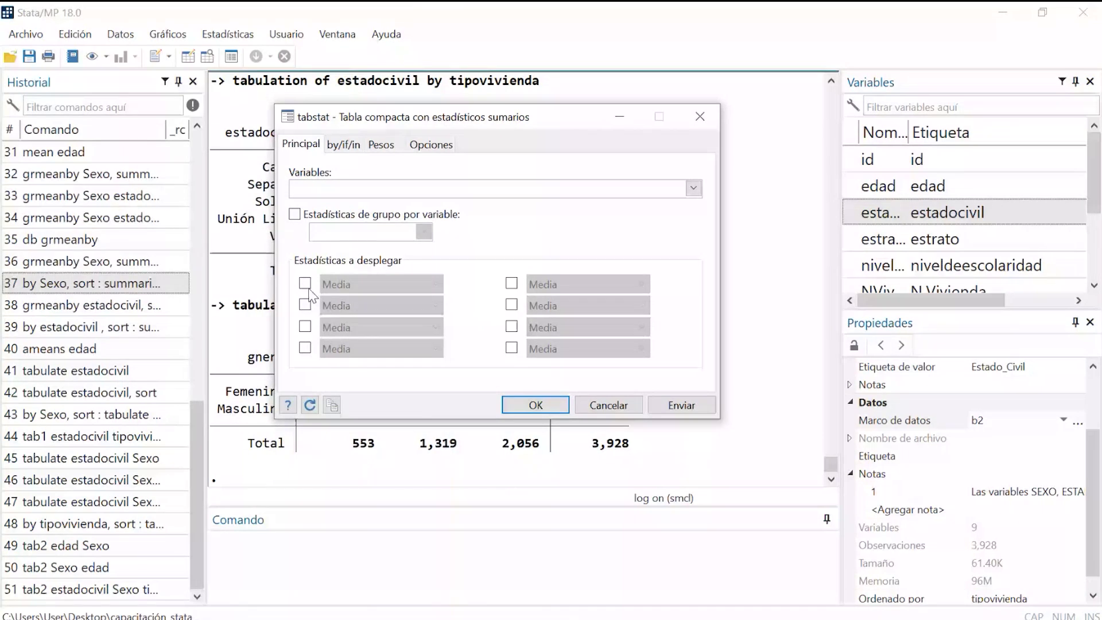
{"action": "left_click", "coordinate": [693, 189]}
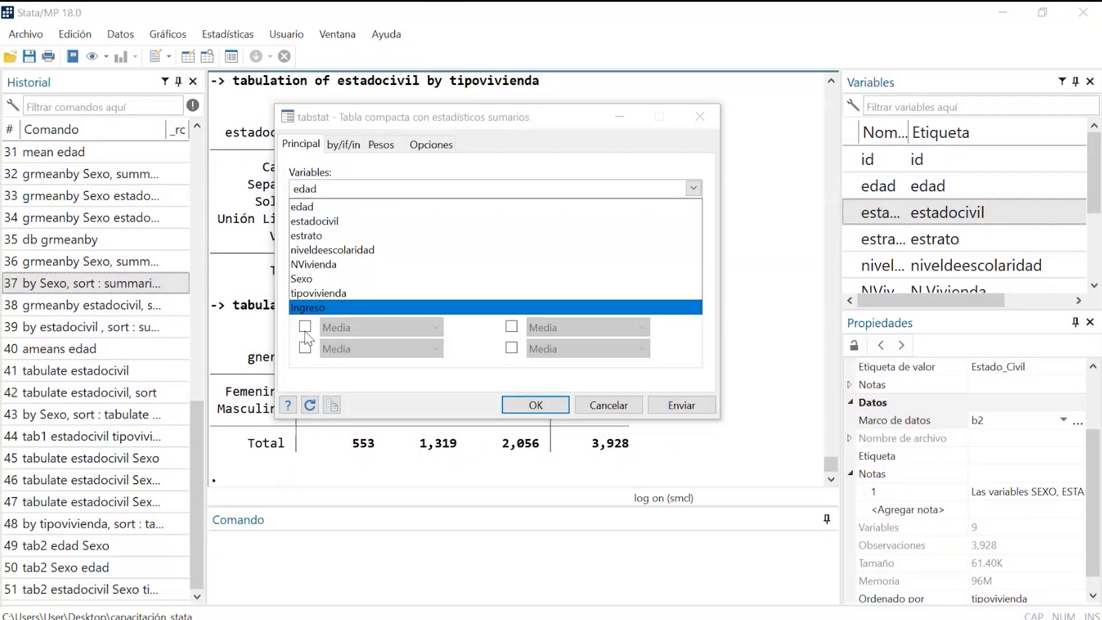
{"action": "left_click", "coordinate": [447, 166]}
Enable the first four statistics to display for edad.
{"action": "left_click", "coordinate": [305, 283]}
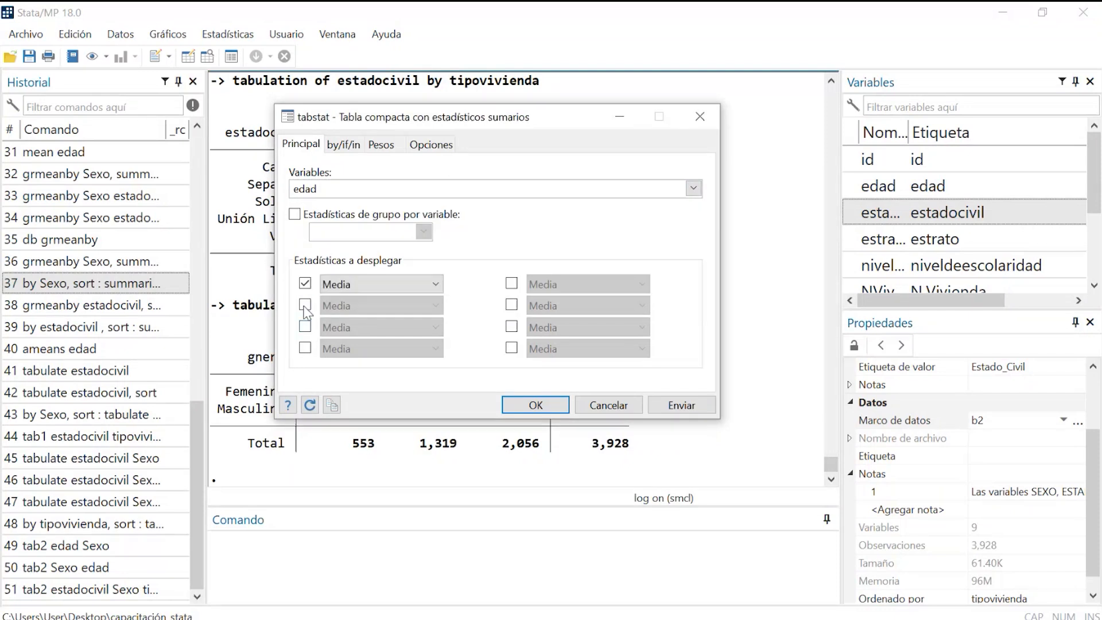
{"action": "left_click", "coordinate": [305, 305]}
{"action": "left_click", "coordinate": [305, 326]}
{"action": "left_click", "coordinate": [305, 348]}
Set the second statistic to Percentil 50 and the third to Mínimo.
{"action": "left_click", "coordinate": [379, 327]}
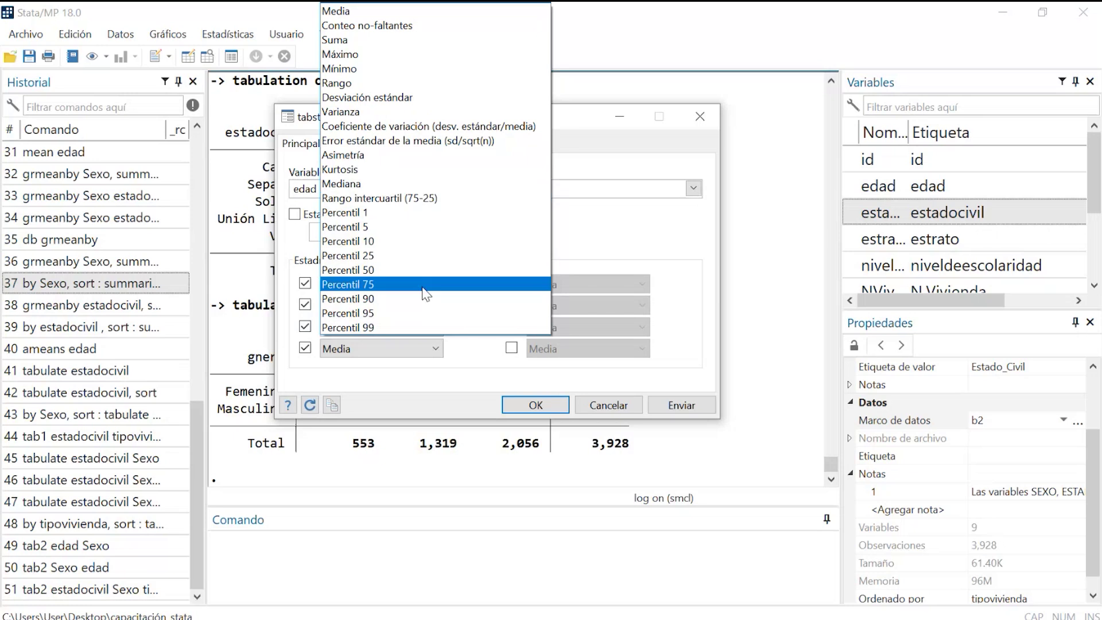
{"action": "left_click", "coordinate": [356, 273]}
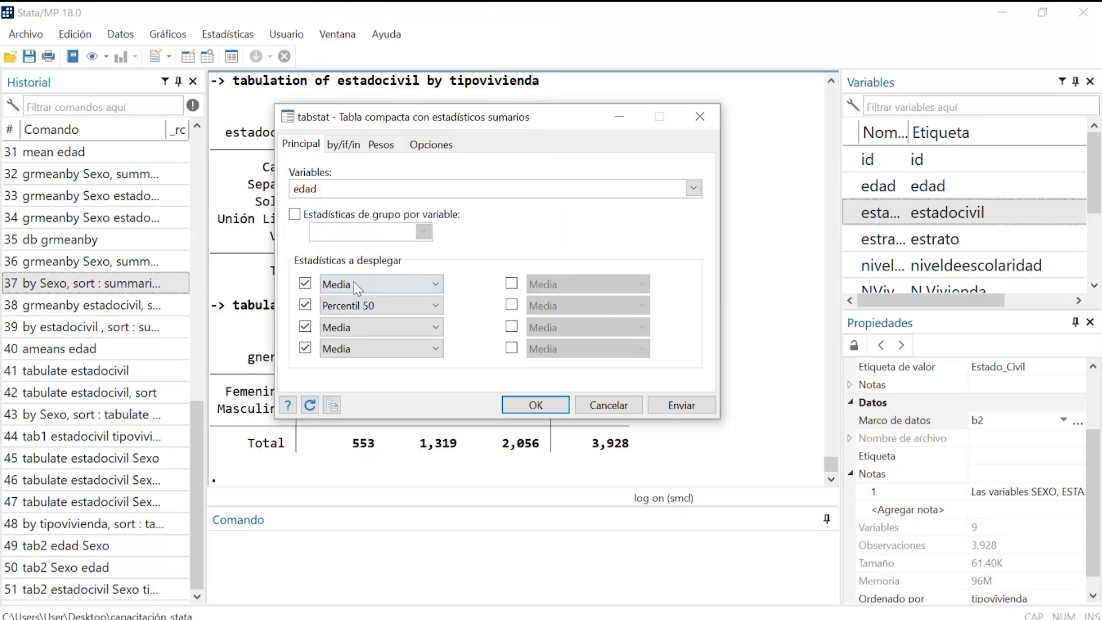
{"action": "left_click", "coordinate": [379, 330]}
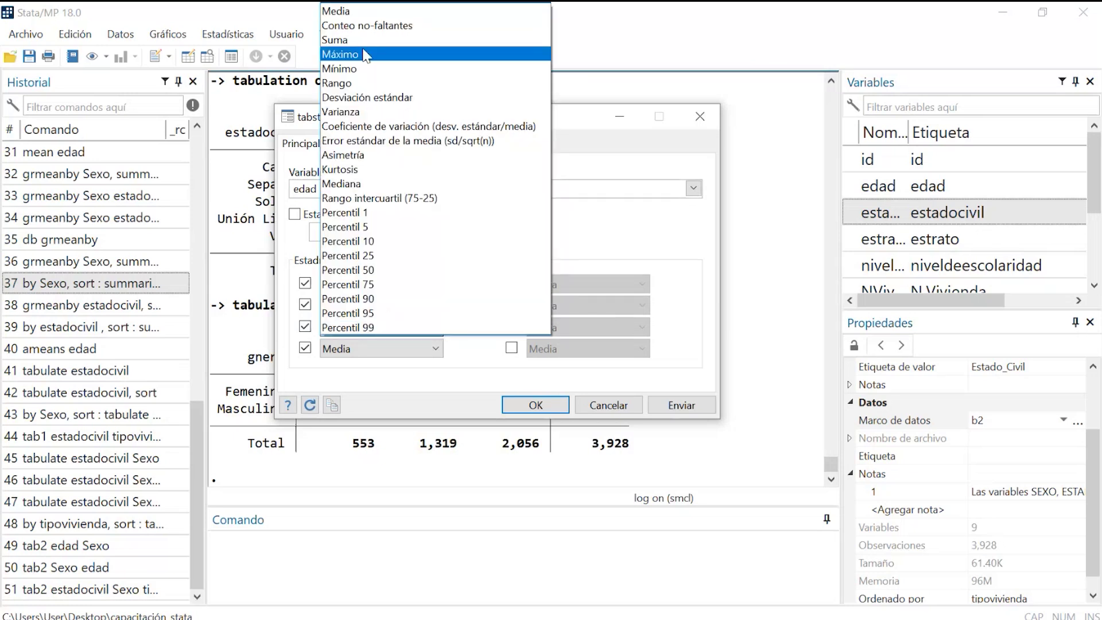
{"action": "left_click", "coordinate": [370, 65]}
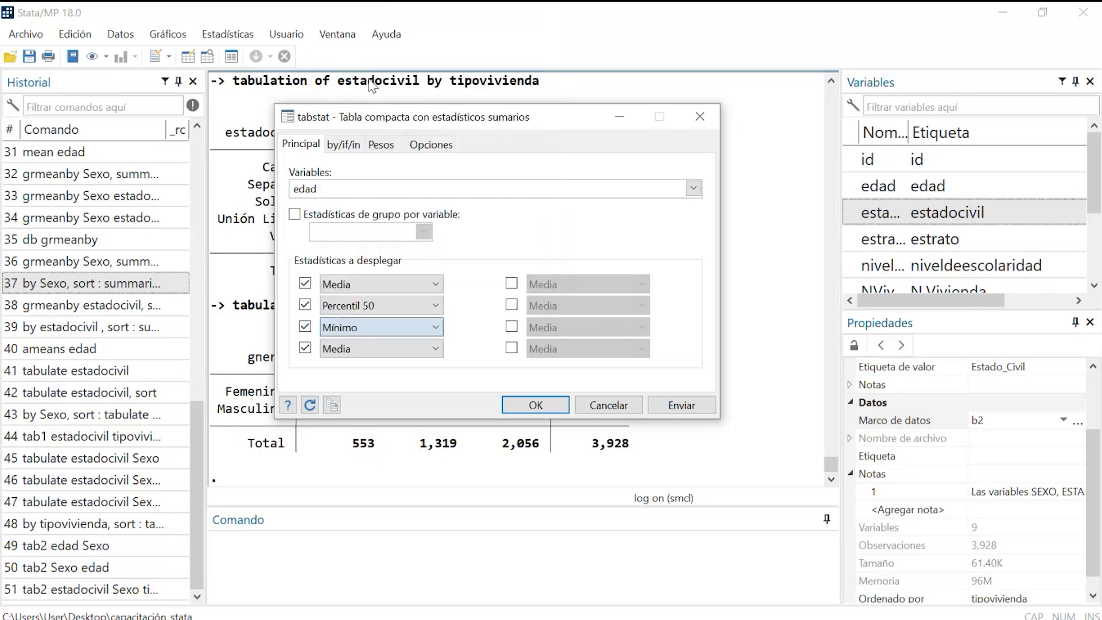
Set the first three statistics to Mínimo, Percentil 25 and Percentil 50, keeping Media as the fourth.
{"action": "left_click", "coordinate": [364, 283]}
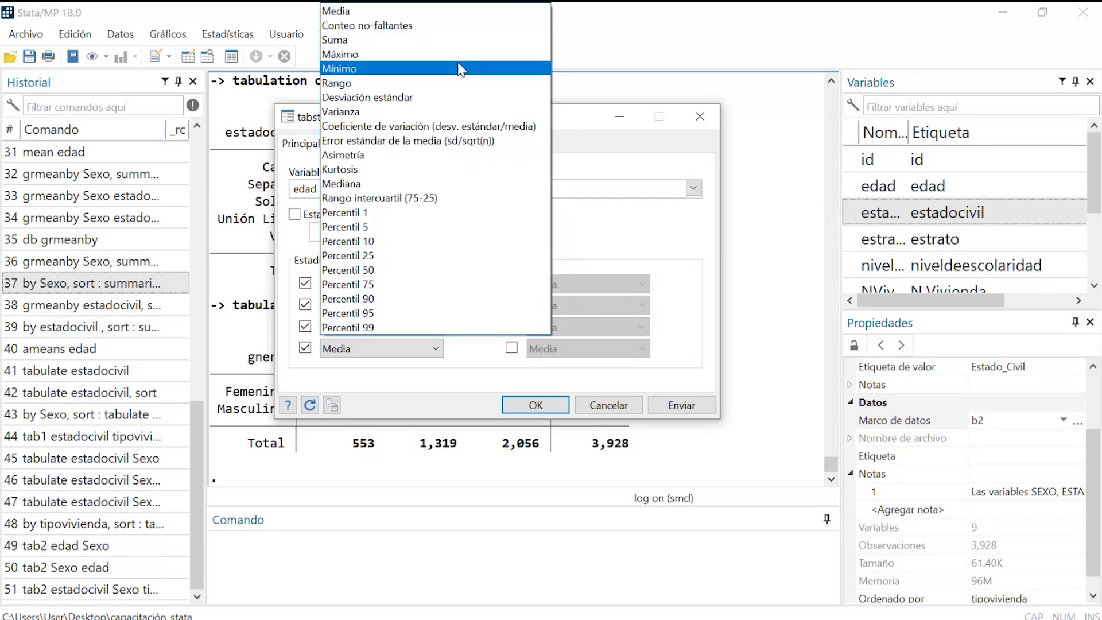
{"action": "left_click", "coordinate": [423, 67]}
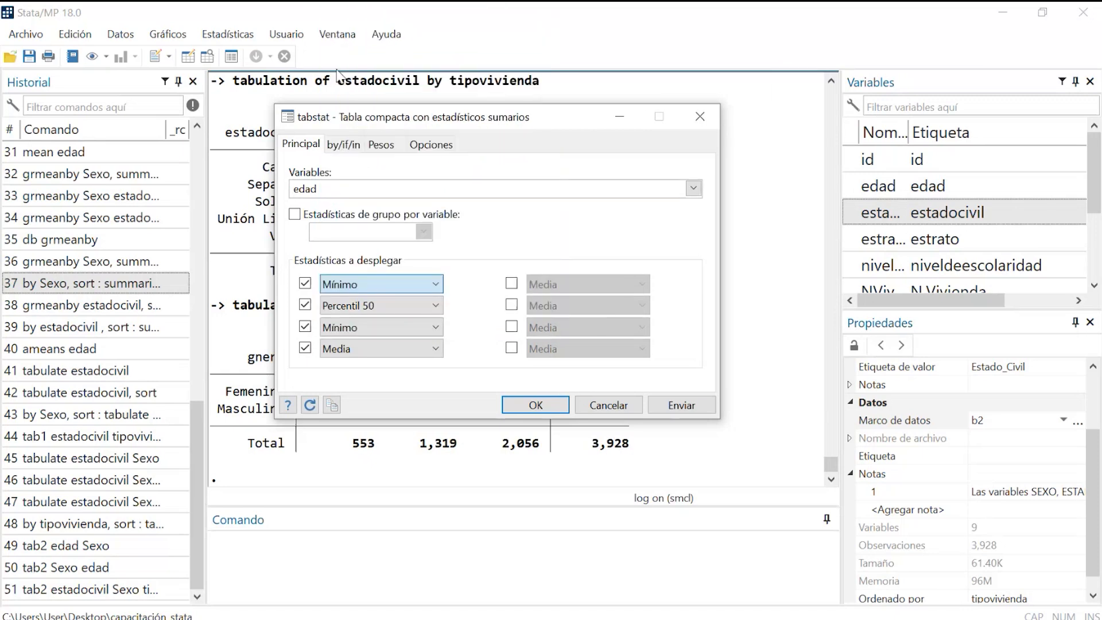
{"action": "left_click", "coordinate": [340, 307]}
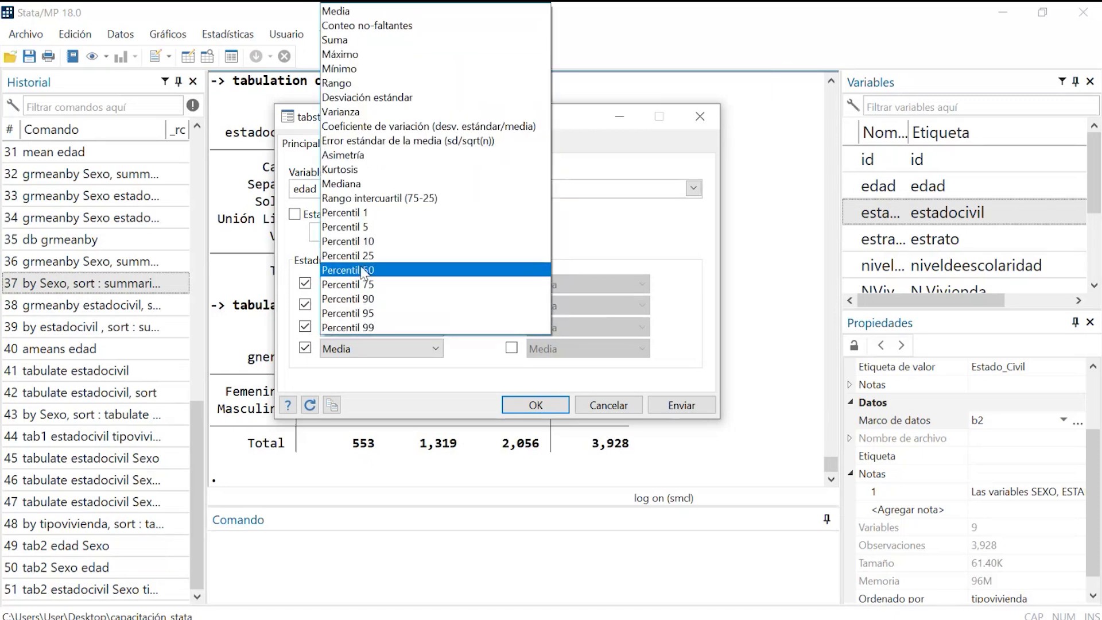
{"action": "left_click", "coordinate": [349, 256]}
{"action": "left_click", "coordinate": [389, 320]}
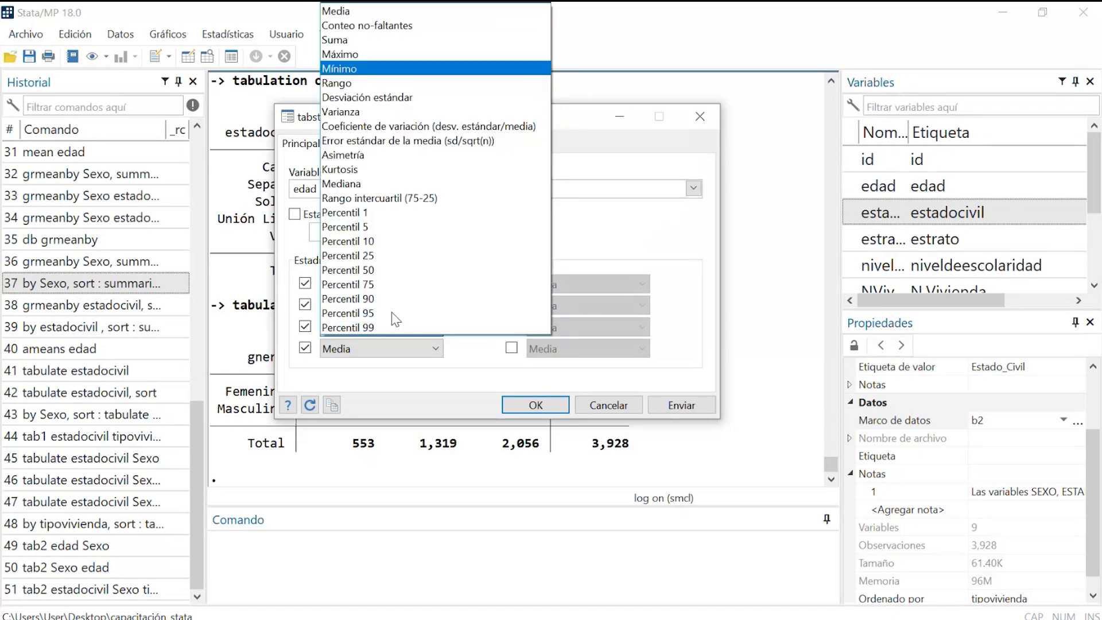
{"action": "left_click", "coordinate": [390, 269]}
{"action": "left_click", "coordinate": [371, 349]}
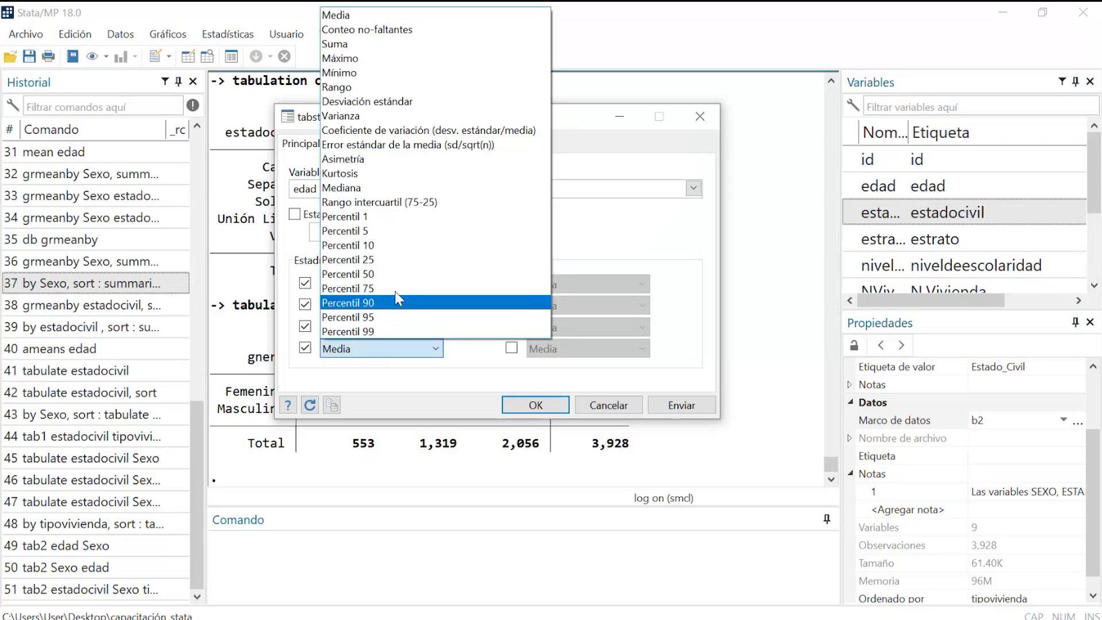
{"action": "left_click", "coordinate": [623, 163]}
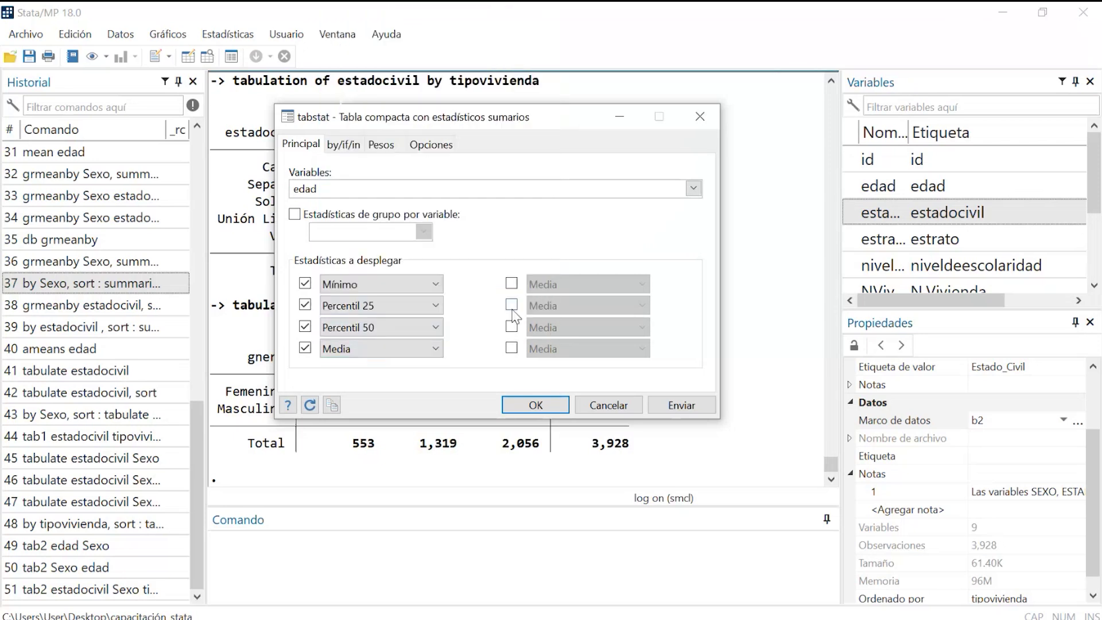
Add Percentil 75 and Máximo as the fifth and sixth statistics and generate the compact table of edad.
{"action": "left_click", "coordinate": [511, 284]}
{"action": "left_click", "coordinate": [578, 284]}
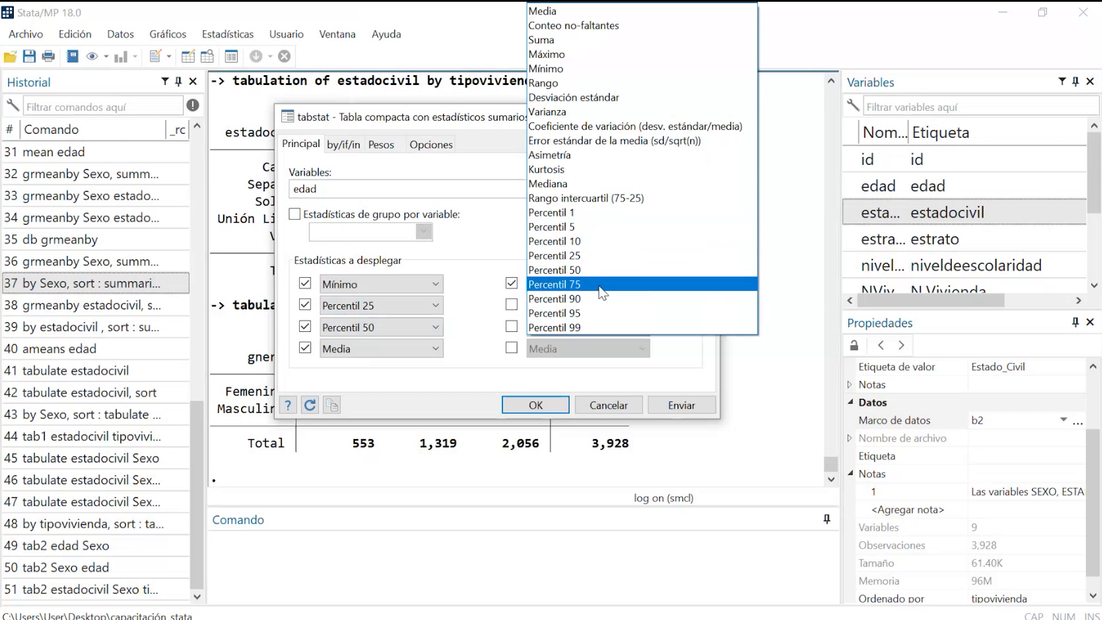
{"action": "left_click", "coordinate": [599, 286]}
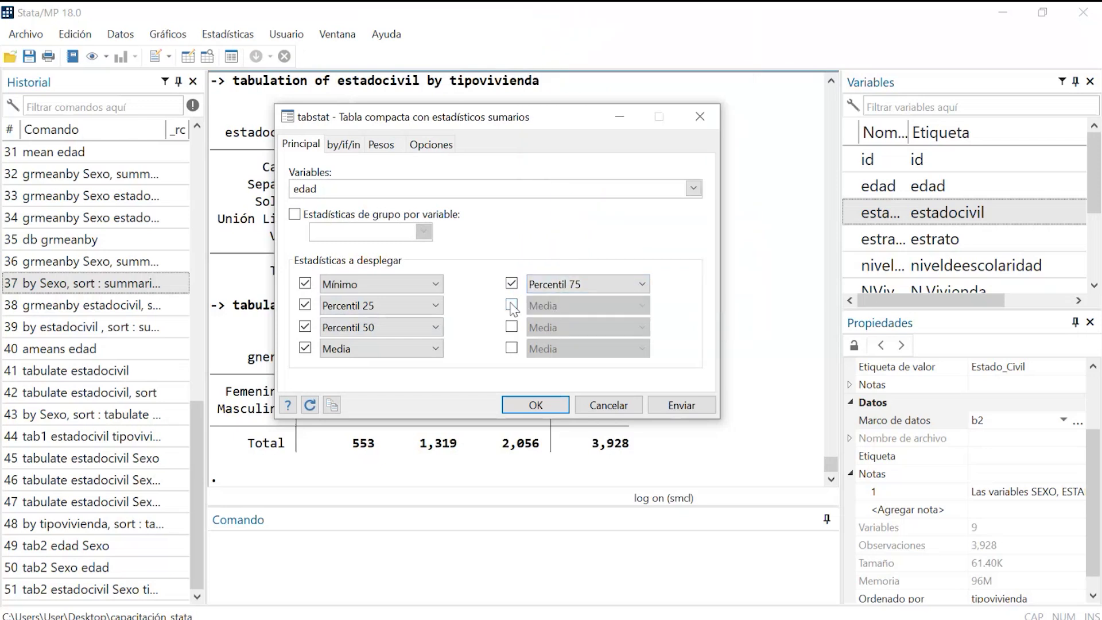
{"action": "left_click", "coordinate": [511, 305]}
{"action": "left_click", "coordinate": [559, 305]}
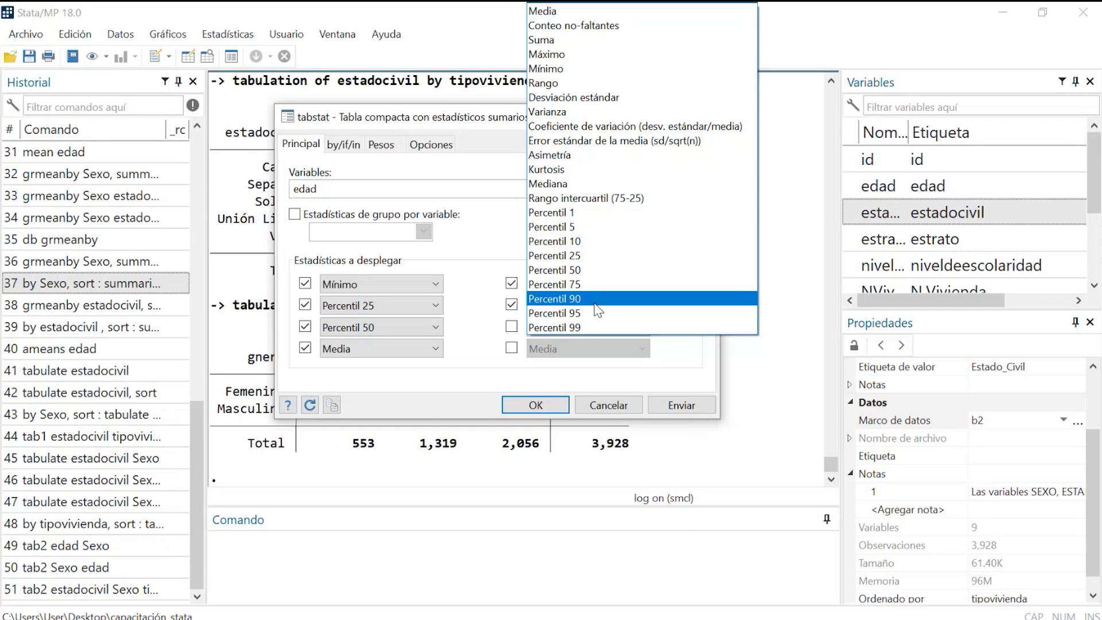
{"action": "left_click", "coordinate": [590, 56]}
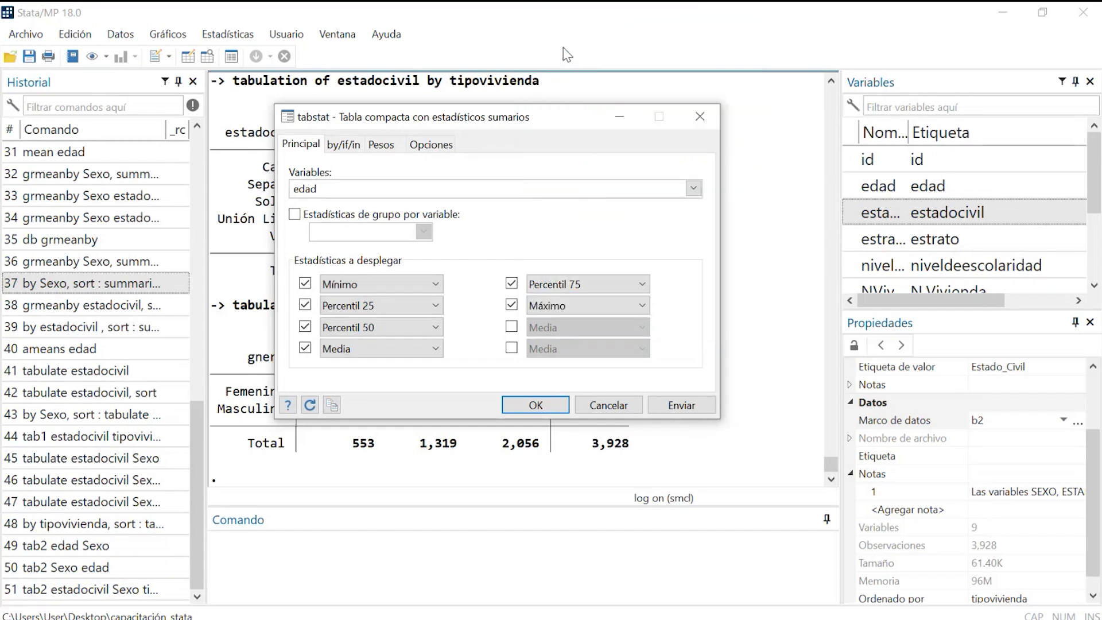
{"action": "left_click", "coordinate": [680, 404]}
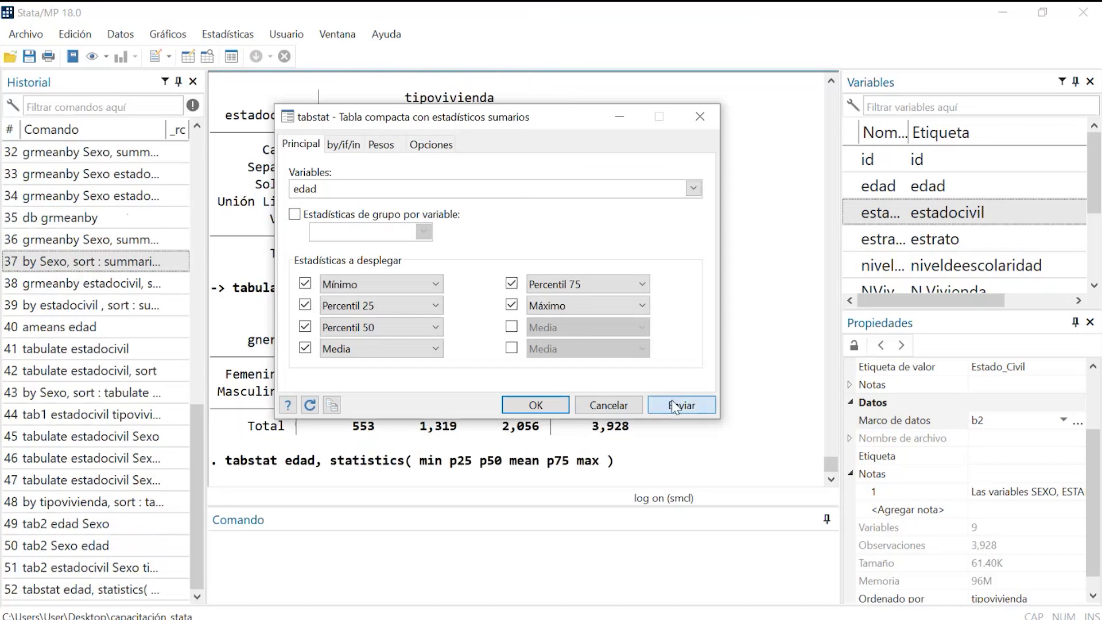
{"action": "left_click_drag", "start_coordinate": [345, 105], "coordinate": [620, 479]}
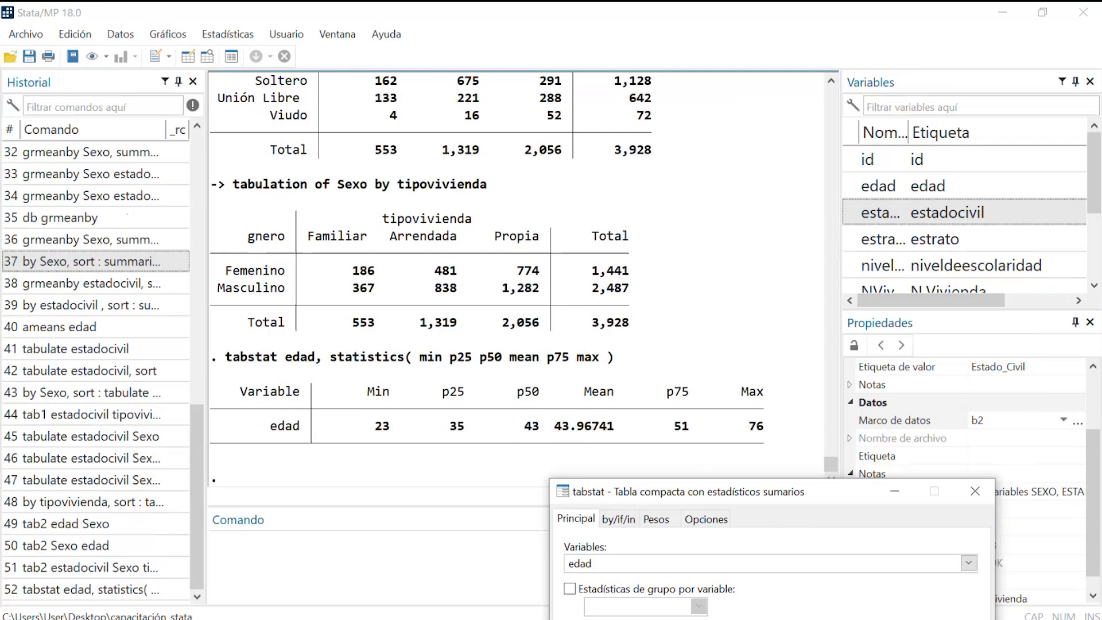
Group the edad statistics by the variable estadocivil and generate the compact table again.
{"action": "left_click_drag", "start_coordinate": [609, 491], "coordinate": [632, 124]}
{"action": "left_click", "coordinate": [611, 222]}
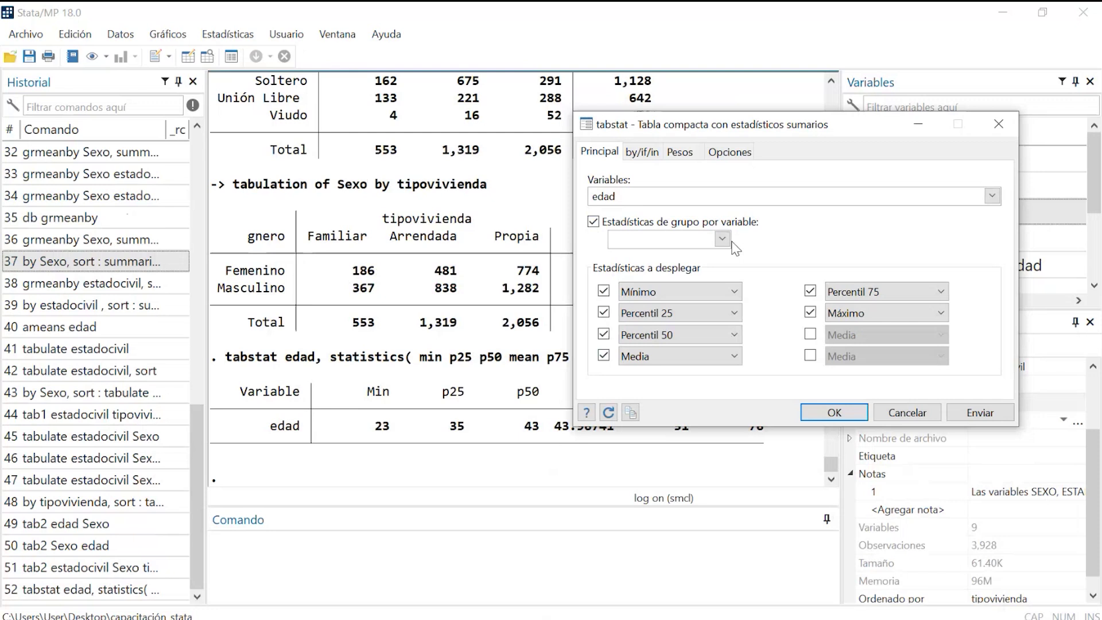
{"action": "left_click", "coordinate": [724, 239]}
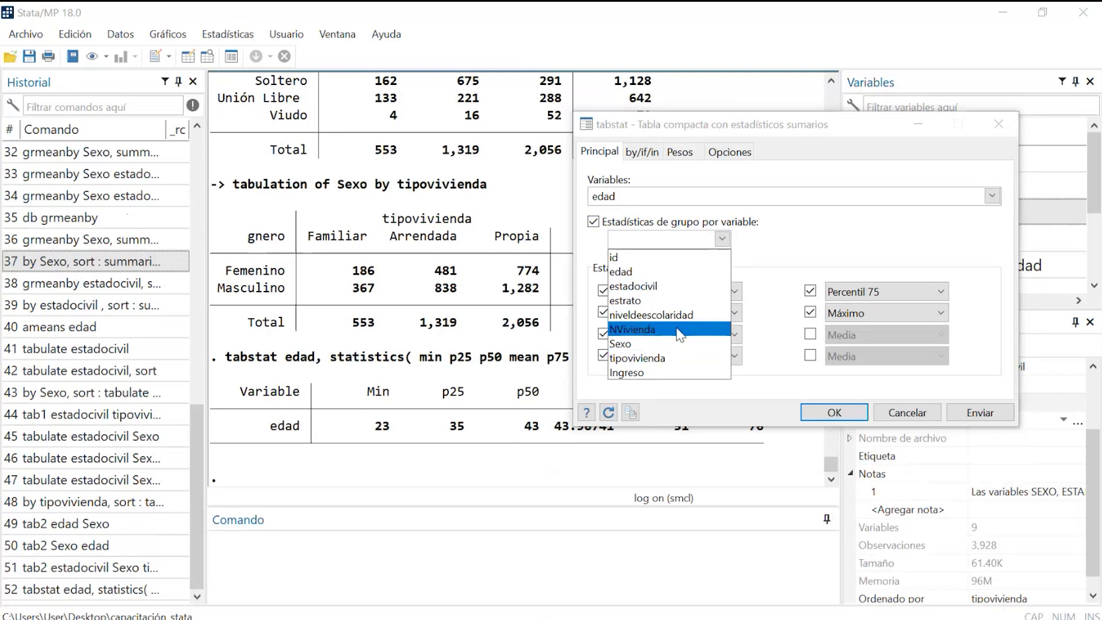
{"action": "left_click", "coordinate": [660, 286]}
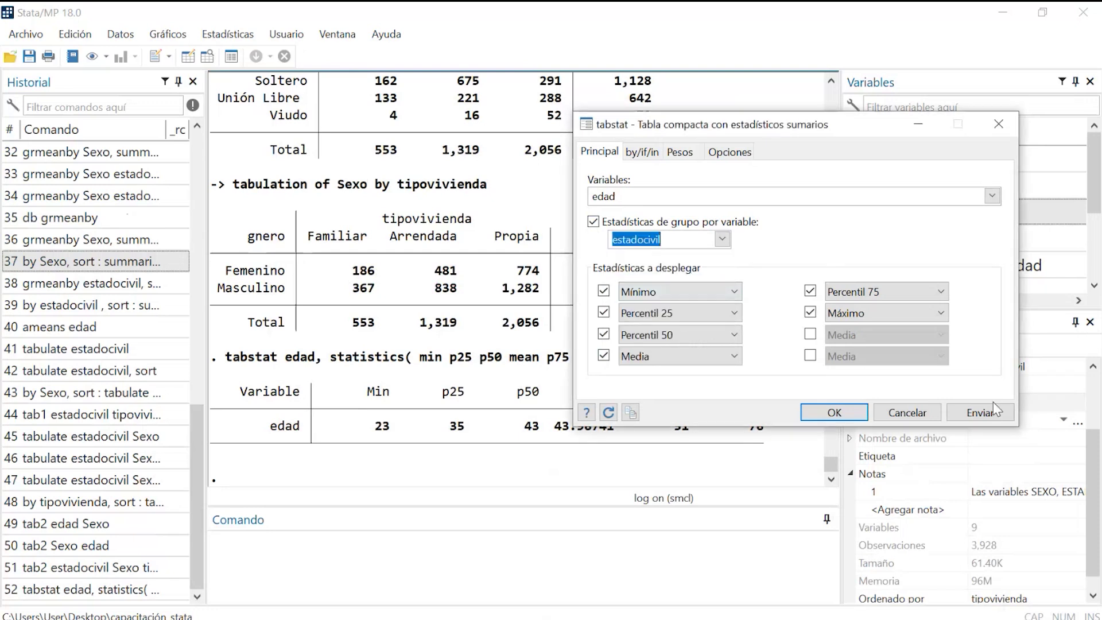
{"action": "left_click", "coordinate": [978, 419]}
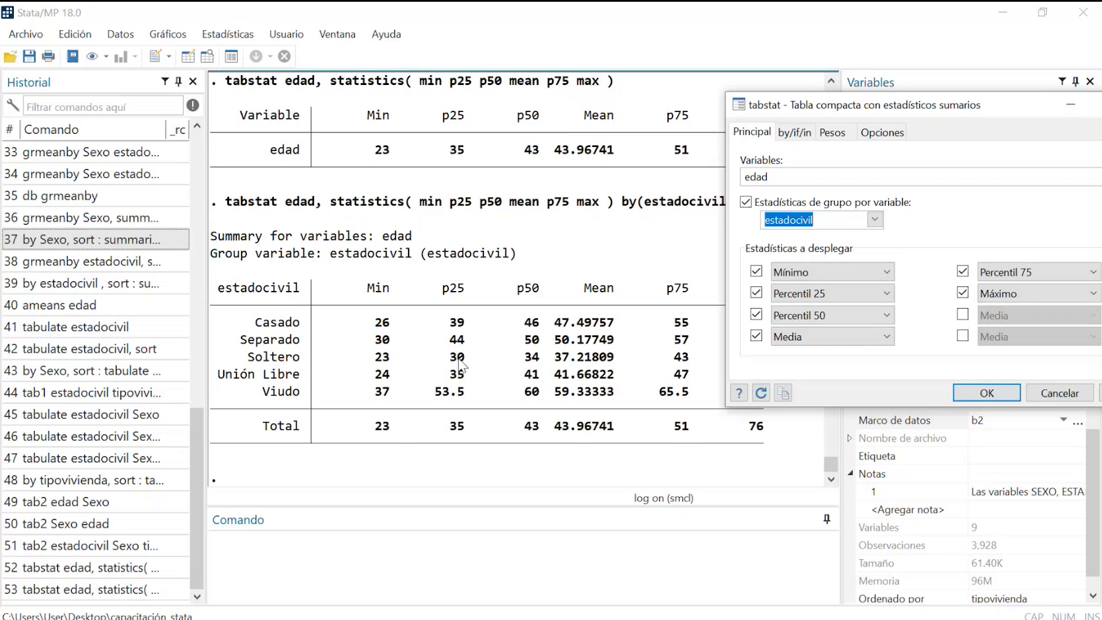
Repeat the compact edad table for each group of the variable Sexo and generate the results.
{"action": "left_click", "coordinate": [795, 133]}
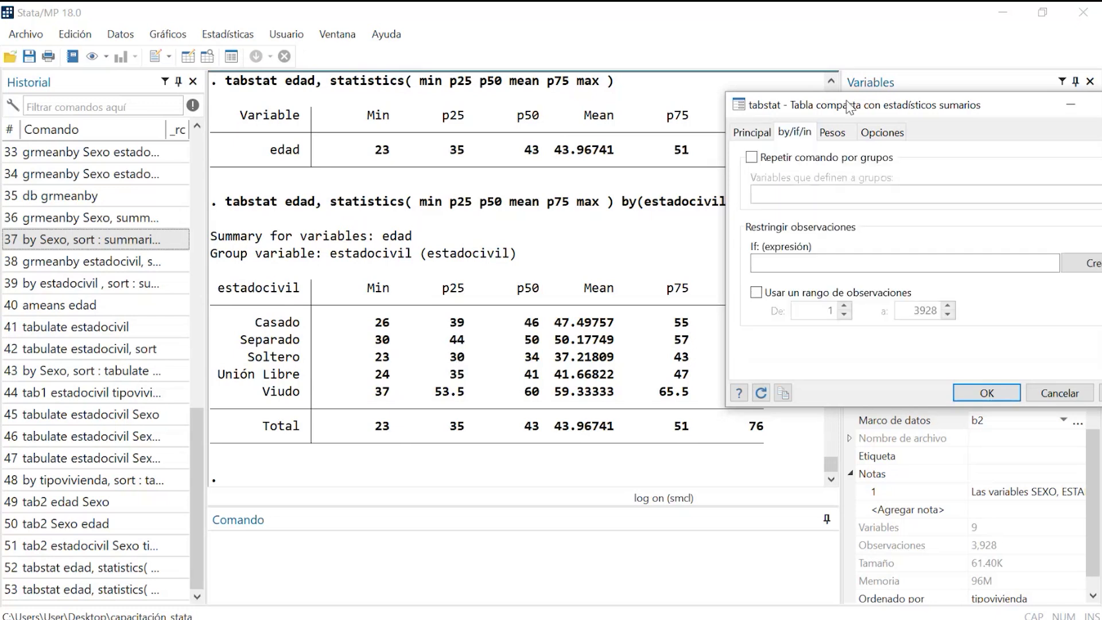
{"action": "left_click_drag", "start_coordinate": [845, 96], "coordinate": [616, 86]}
{"action": "left_click", "coordinate": [517, 142]}
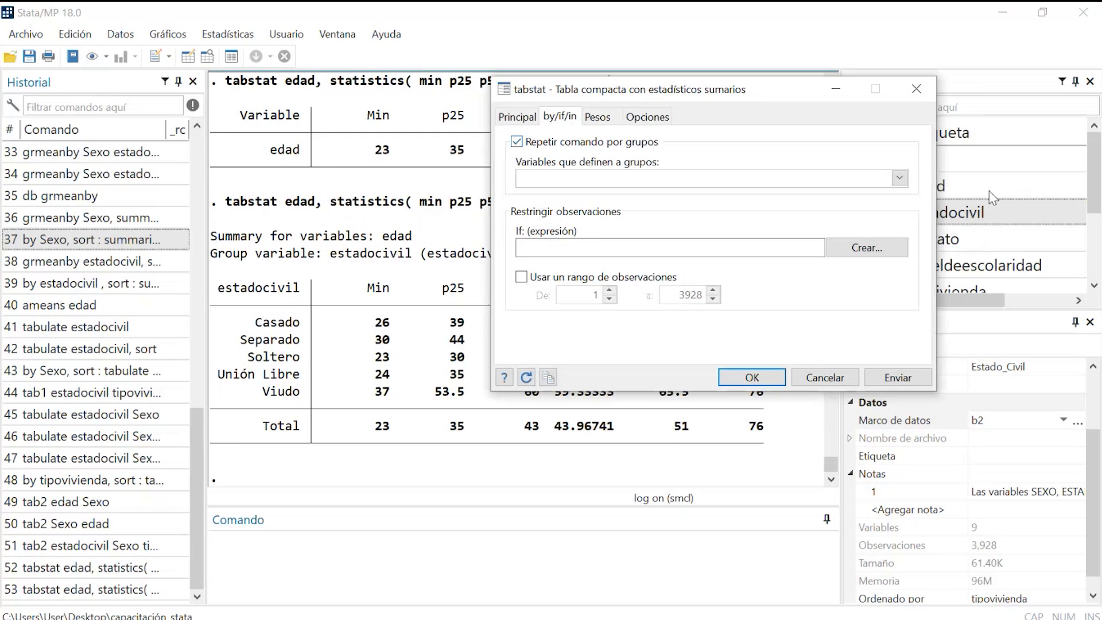
{"action": "left_click", "coordinate": [898, 177]}
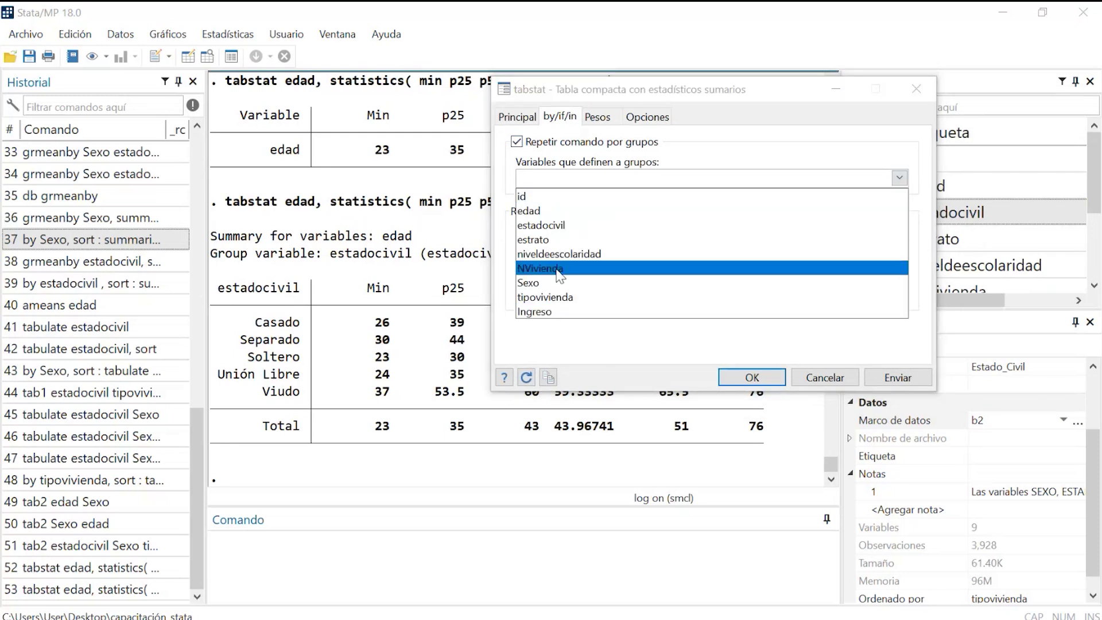
{"action": "left_click", "coordinate": [528, 282]}
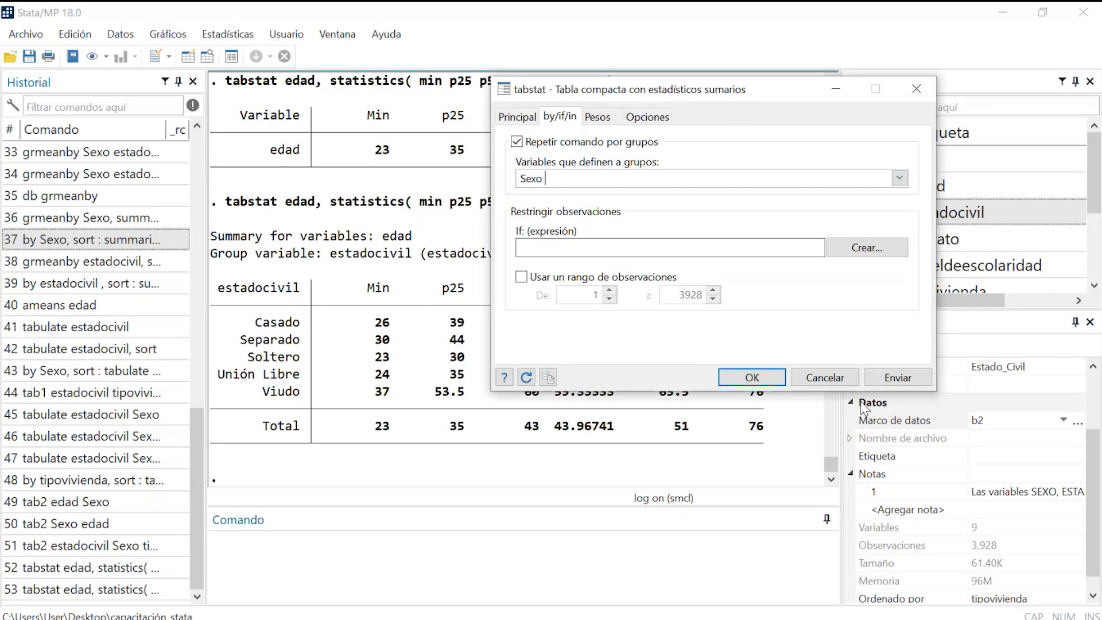
{"action": "left_click", "coordinate": [752, 378]}
Examine the edad statistics by estadocivil in the separate Femenino and Masculino tables.
{"action": "scroll", "coordinate": [576, 299], "scroll_direction": "up", "scroll_amount": 4}
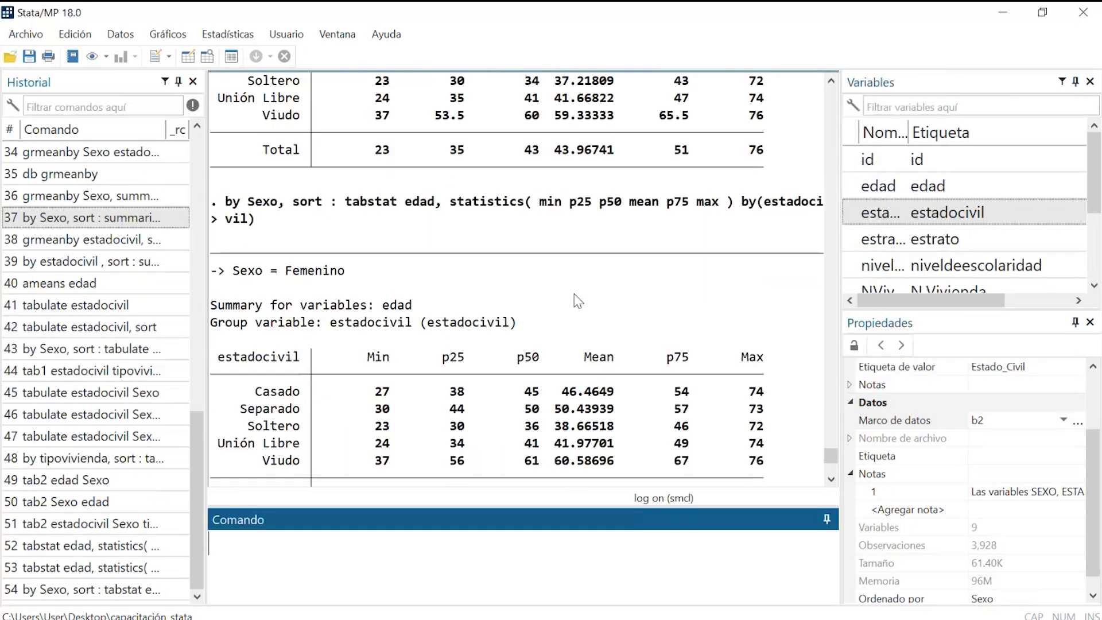
{"action": "scroll", "coordinate": [576, 299], "scroll_direction": "down", "scroll_amount": 3}
{"action": "left_click_drag", "start_coordinate": [270, 391], "coordinate": [766, 395]}
{"action": "scroll", "coordinate": [333, 303], "scroll_direction": "down", "scroll_amount": 1}
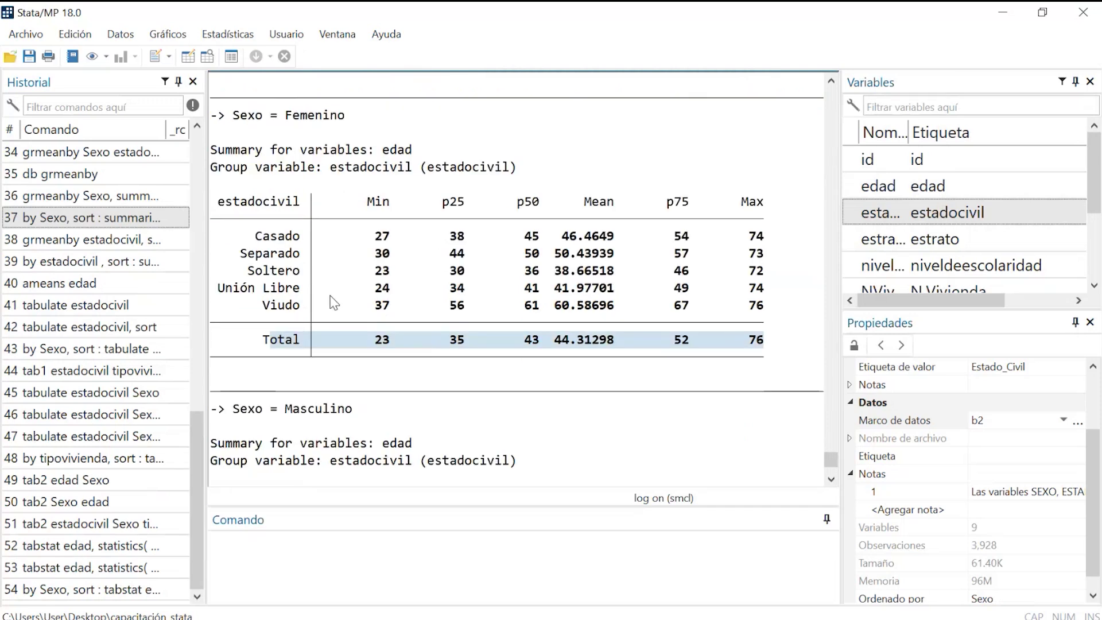
{"action": "left_click_drag", "start_coordinate": [240, 217], "coordinate": [718, 327]}
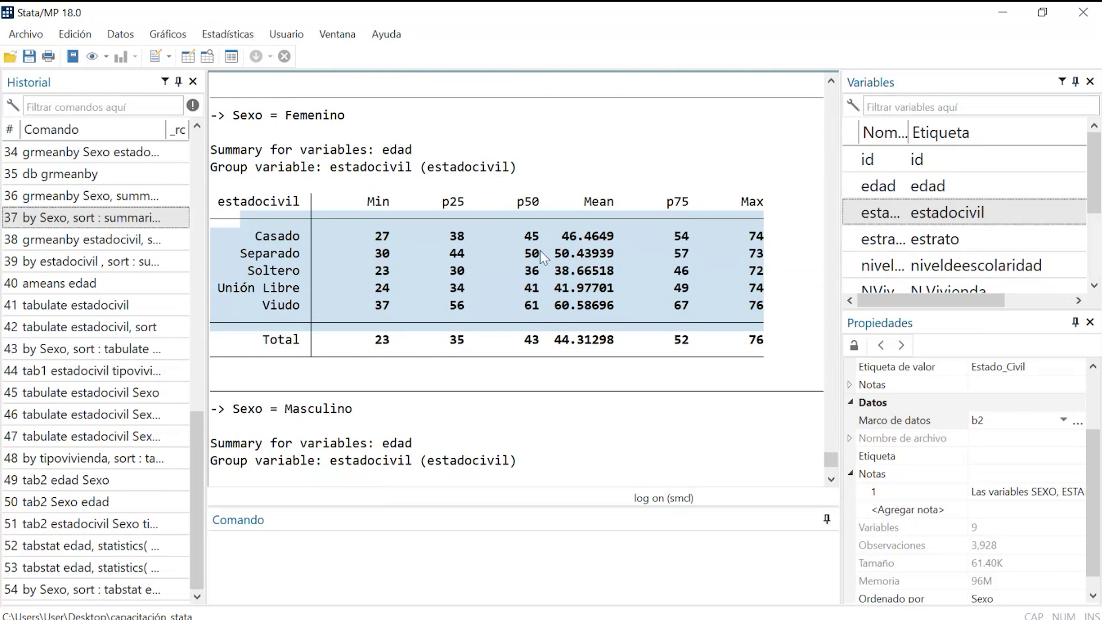
{"action": "scroll", "coordinate": [540, 251], "scroll_direction": "down", "scroll_amount": 4}
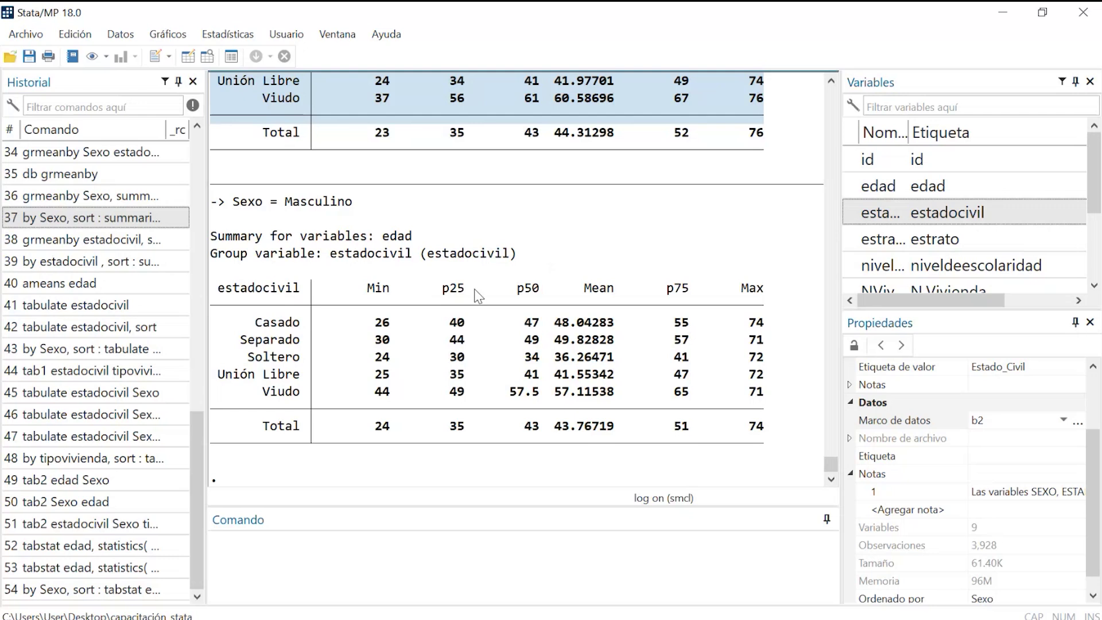
{"action": "left_click", "coordinate": [484, 329]}
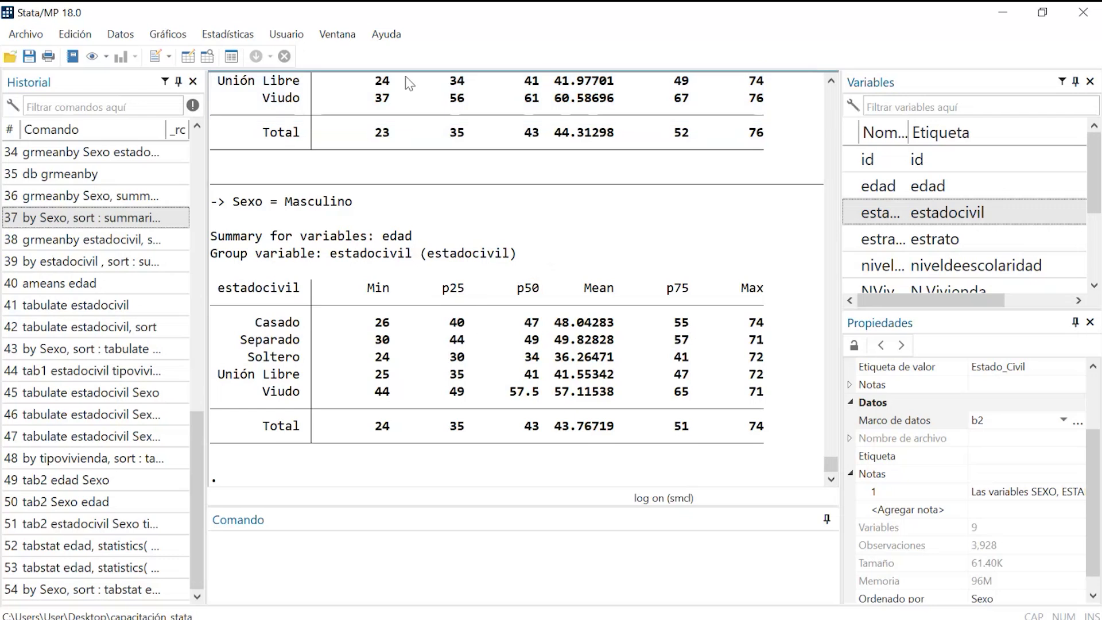
Open the dialog for tables of frequencies, summary statistics and command results, with its main settings showing.
{"action": "left_click", "coordinate": [243, 36]}
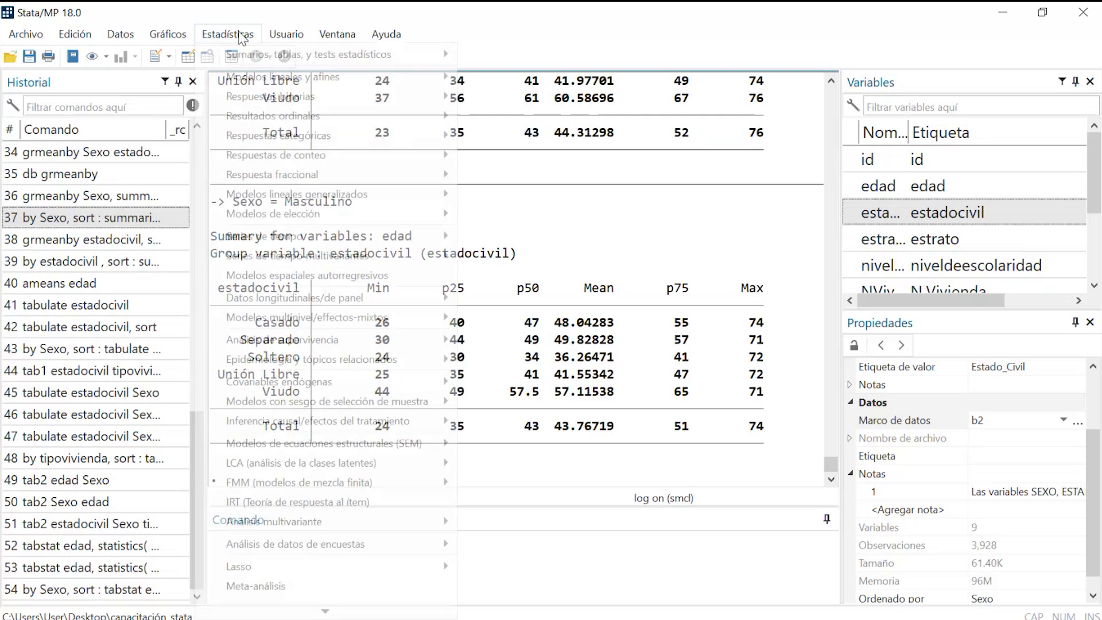
{"action": "mouse_move", "coordinate": [261, 54]}
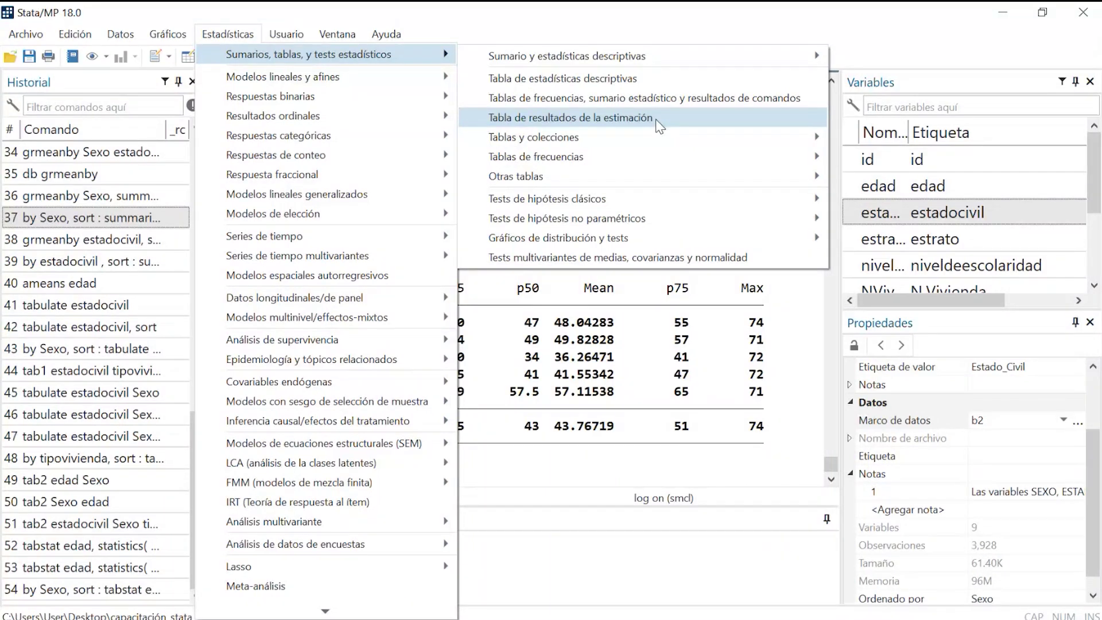
{"action": "left_click", "coordinate": [615, 99]}
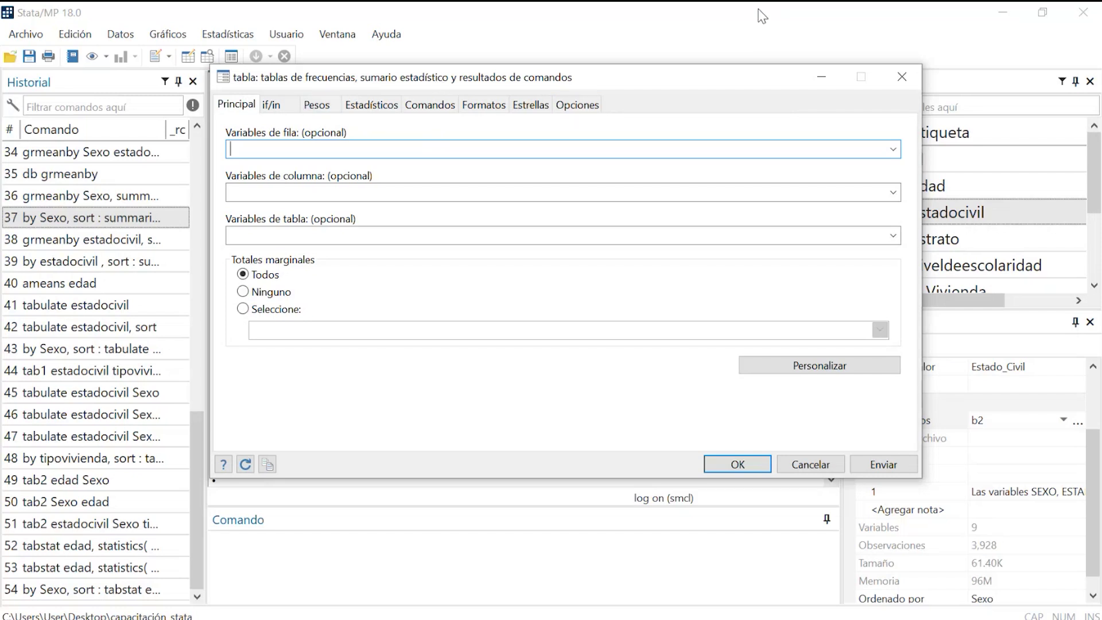
{"action": "left_click", "coordinate": [279, 109]}
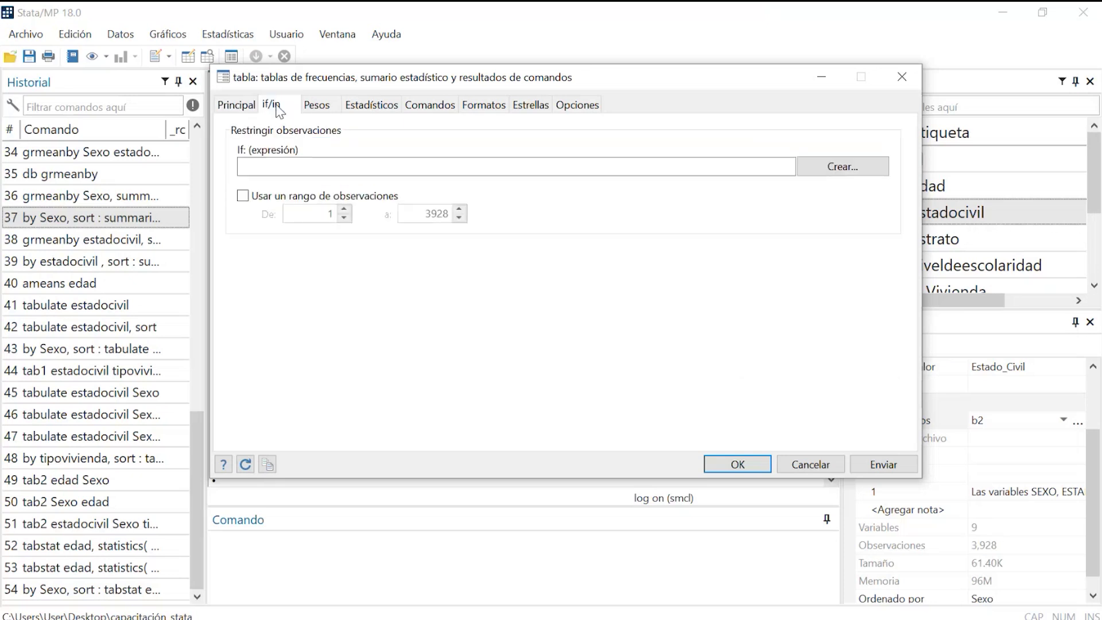
{"action": "left_click", "coordinate": [246, 115]}
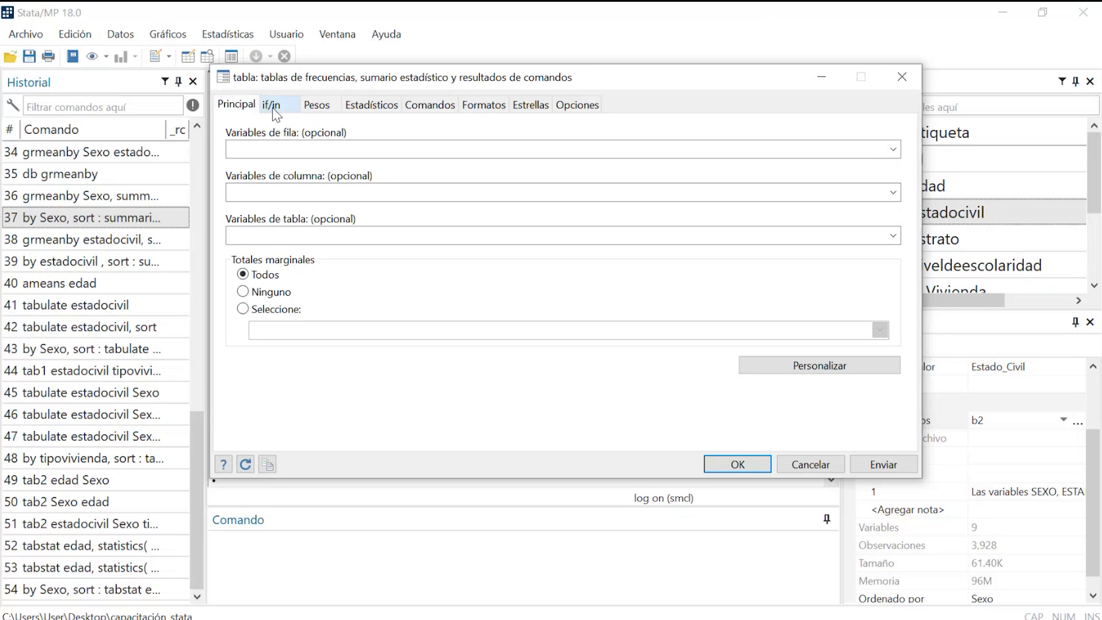
{"action": "left_click", "coordinate": [276, 114]}
{"action": "left_click", "coordinate": [242, 112]}
Review the earlier compact tables of edad by estadocivil, both overall and separated by Sexo.
{"action": "left_click_drag", "start_coordinate": [620, 81], "coordinate": [926, 366]}
{"action": "scroll", "coordinate": [237, 152], "scroll_direction": "up", "scroll_amount": 5}
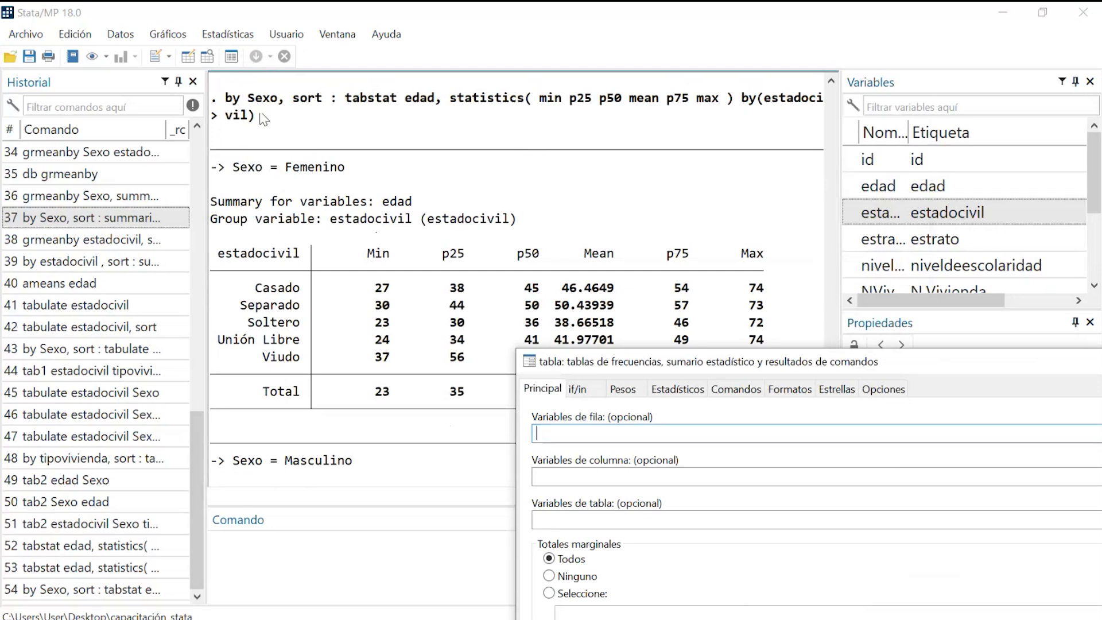
{"action": "scroll", "coordinate": [333, 212], "scroll_direction": "down", "scroll_amount": 8}
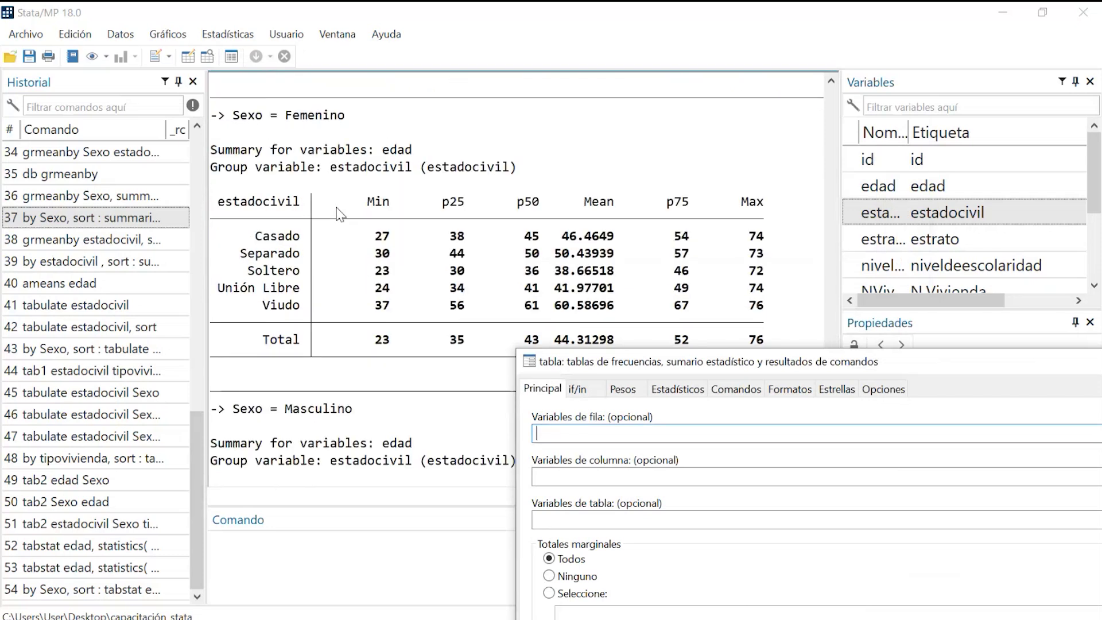
{"action": "scroll", "coordinate": [348, 208], "scroll_direction": "up", "scroll_amount": 5}
{"action": "scroll", "coordinate": [322, 241], "scroll_direction": "down", "scroll_amount": 14}
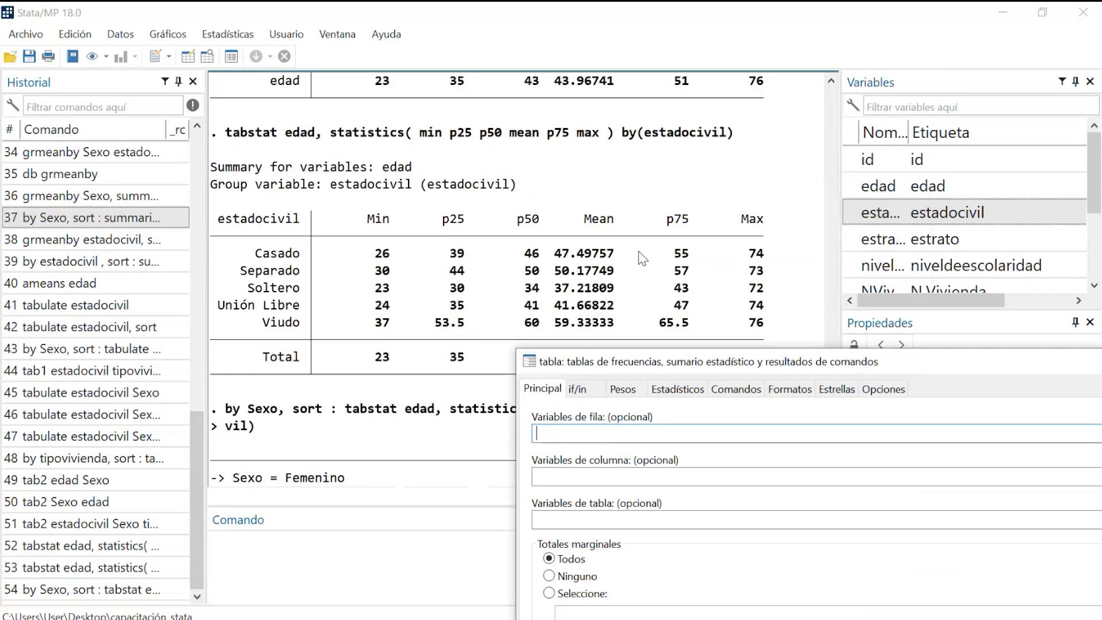
{"action": "scroll", "coordinate": [298, 279], "scroll_direction": "down", "scroll_amount": 1}
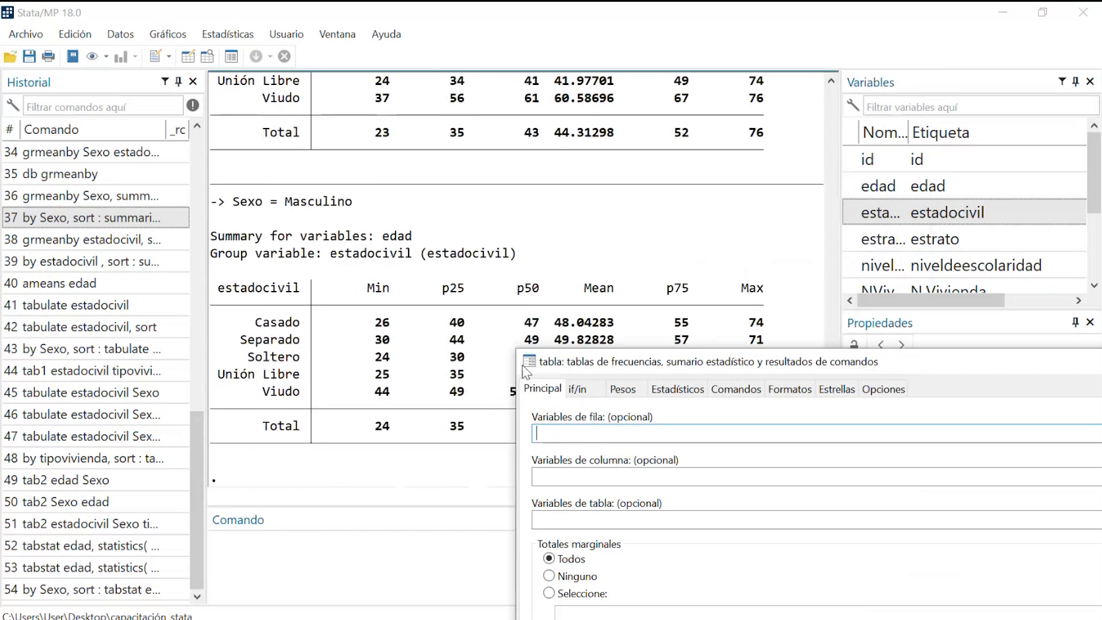
Generate a frequency table with the row, column and table variables all left empty.
{"action": "left_click_drag", "start_coordinate": [522, 365], "coordinate": [301, 120]}
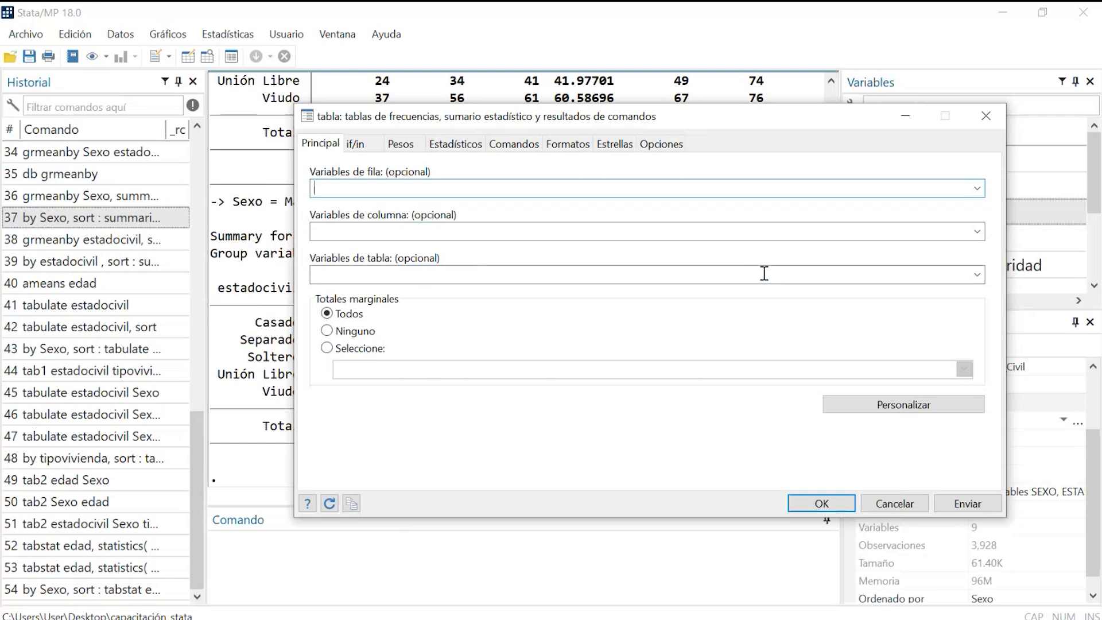
{"action": "left_click", "coordinate": [977, 190]}
{"action": "left_click", "coordinate": [416, 144]}
{"action": "left_click", "coordinate": [718, 236]}
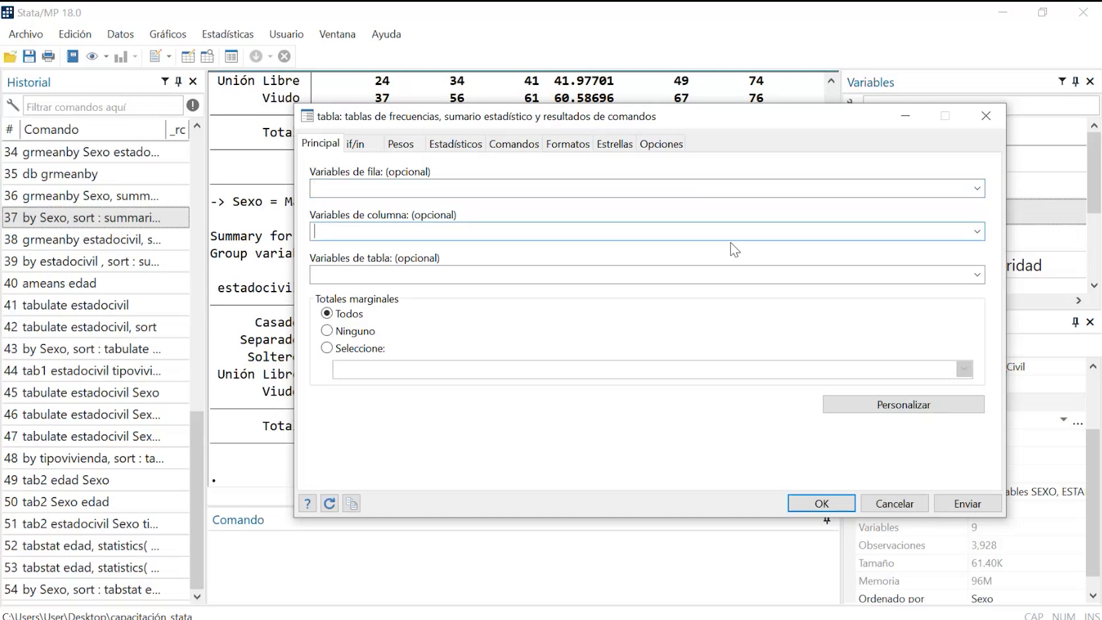
{"action": "left_click", "coordinate": [977, 233]}
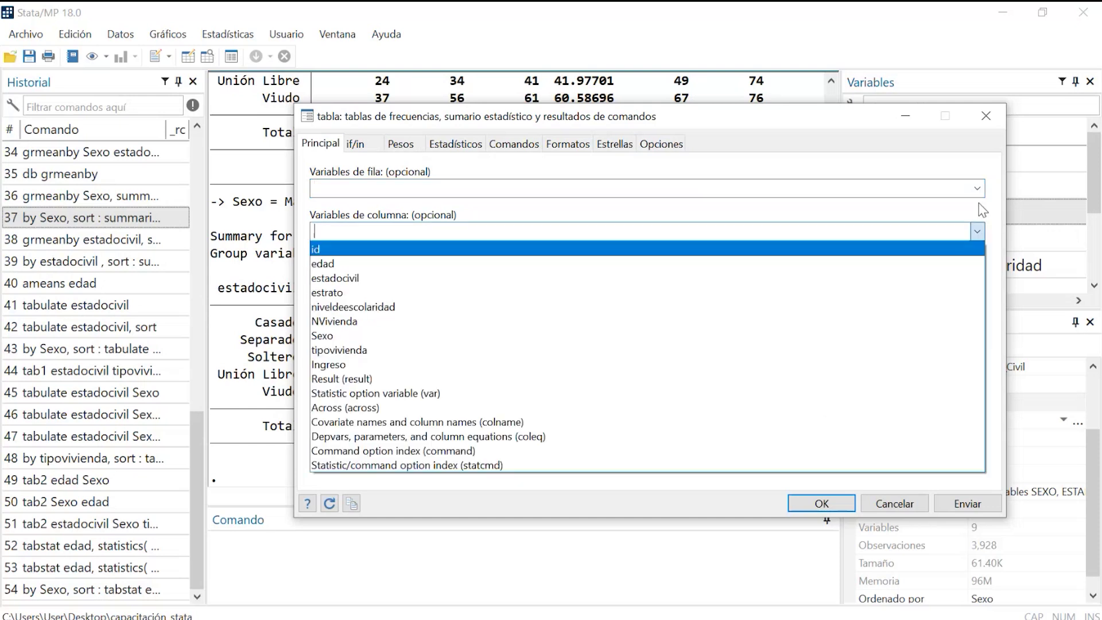
{"action": "left_click", "coordinate": [979, 190]}
{"action": "left_click", "coordinate": [976, 274]}
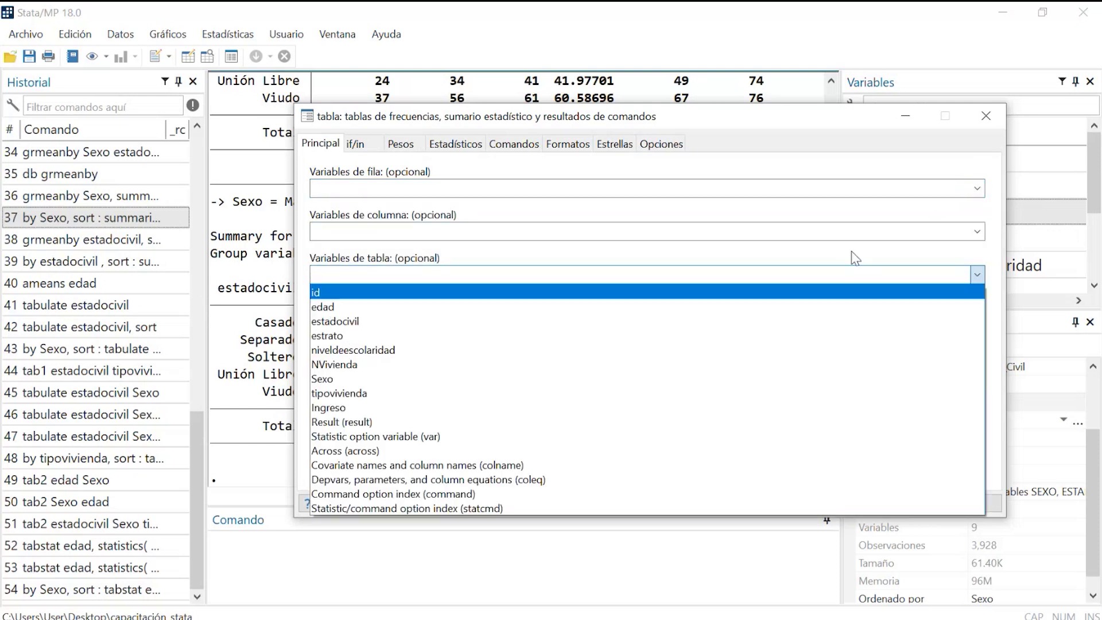
{"action": "left_click", "coordinate": [852, 251]}
{"action": "left_click", "coordinate": [956, 500]}
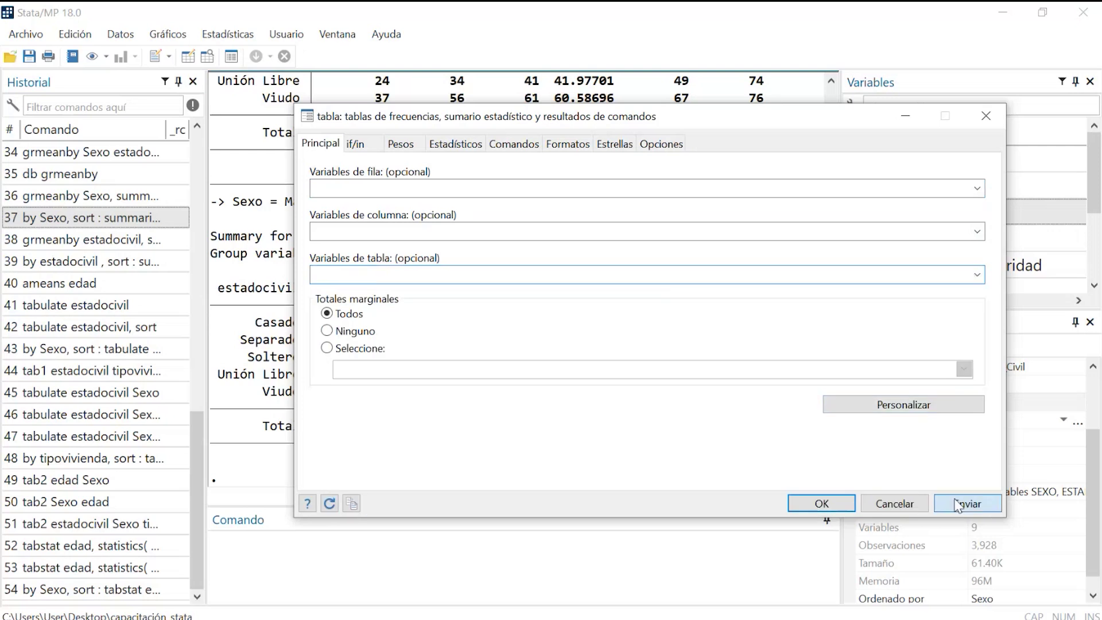
{"action": "left_click_drag", "start_coordinate": [566, 110], "coordinate": [438, 405]}
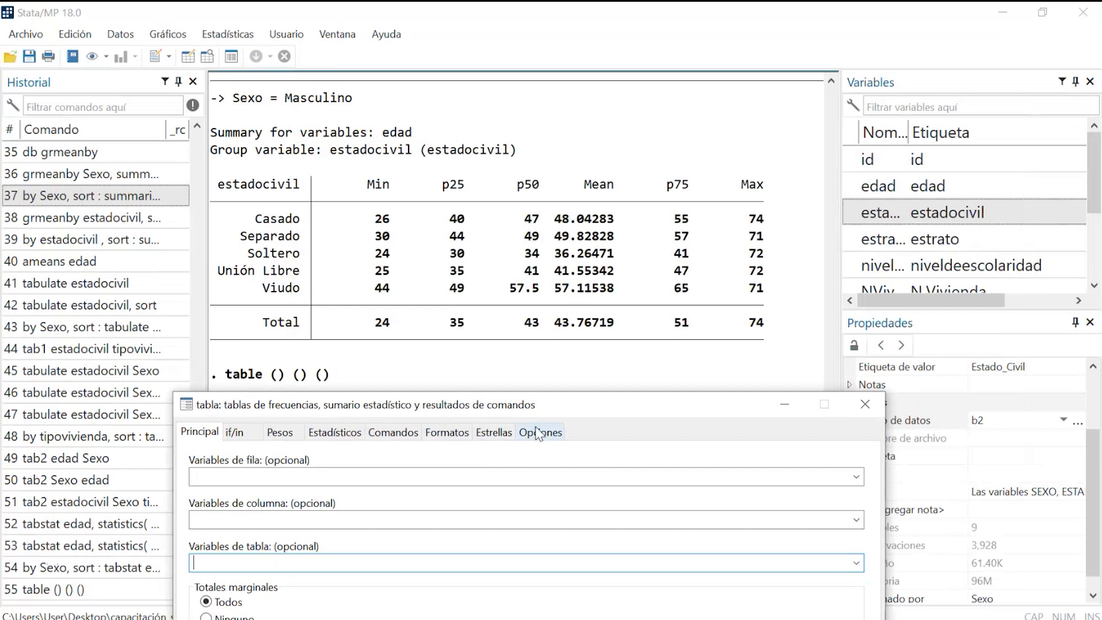
Set Sexo as the row variable and generate the frequency table.
{"action": "left_click_drag", "start_coordinate": [549, 414], "coordinate": [616, 55]}
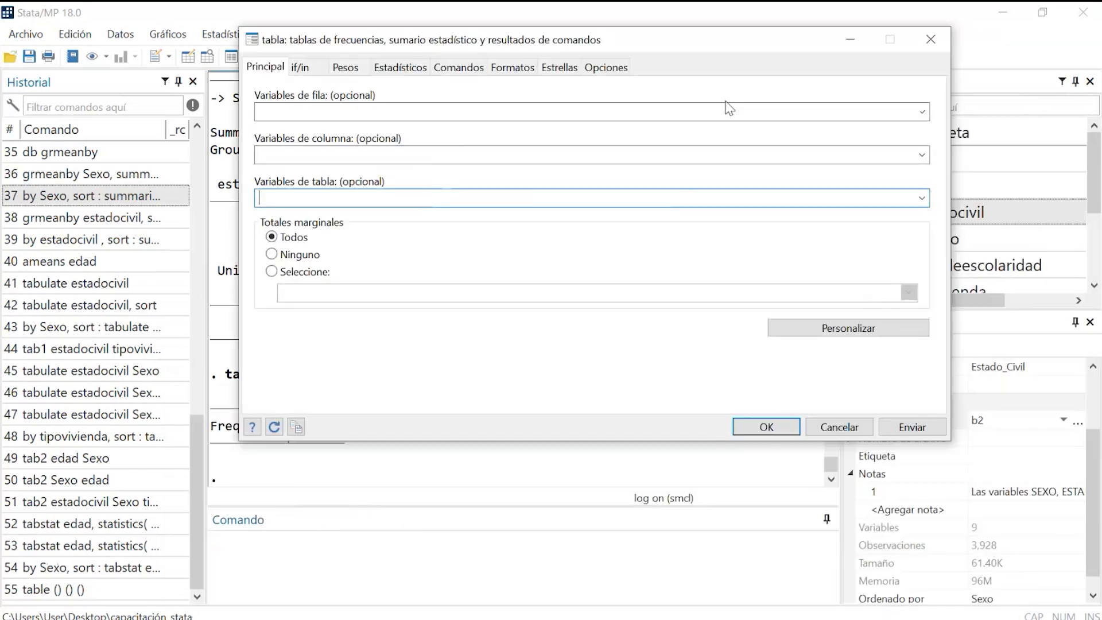
{"action": "left_click", "coordinate": [921, 113]}
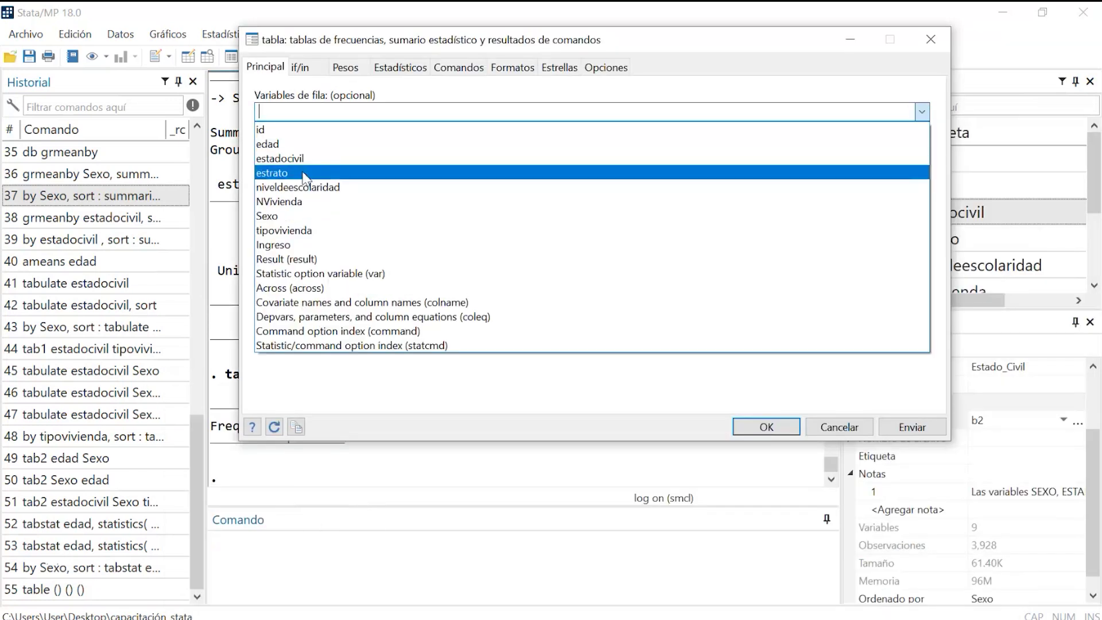
{"action": "left_click", "coordinate": [298, 217]}
{"action": "key", "text": "ctrl+c"}
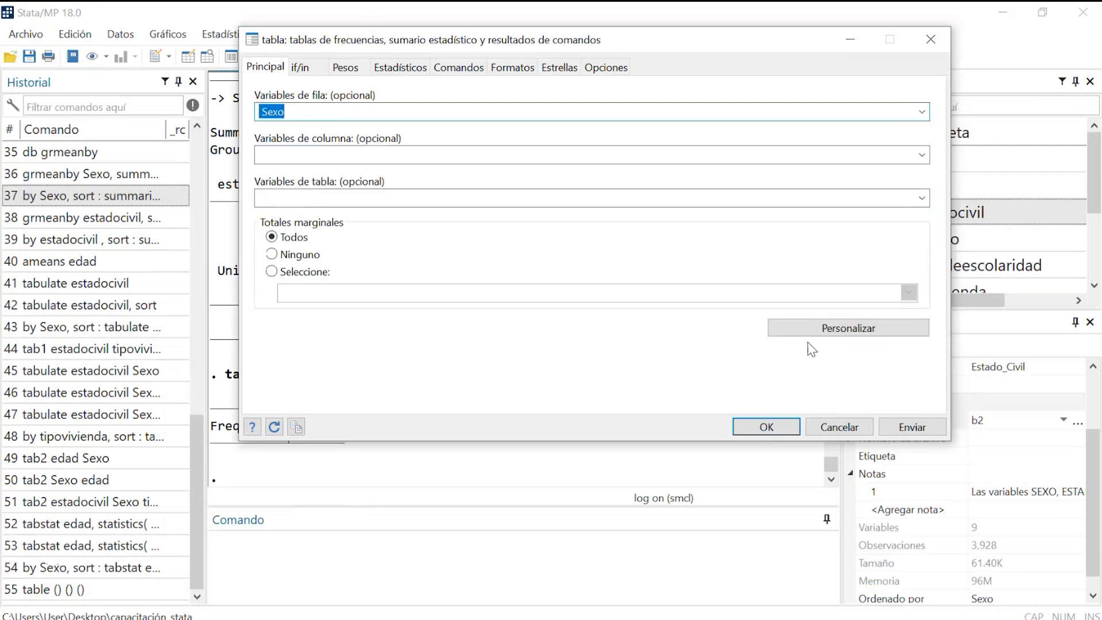
{"action": "left_click", "coordinate": [916, 427]}
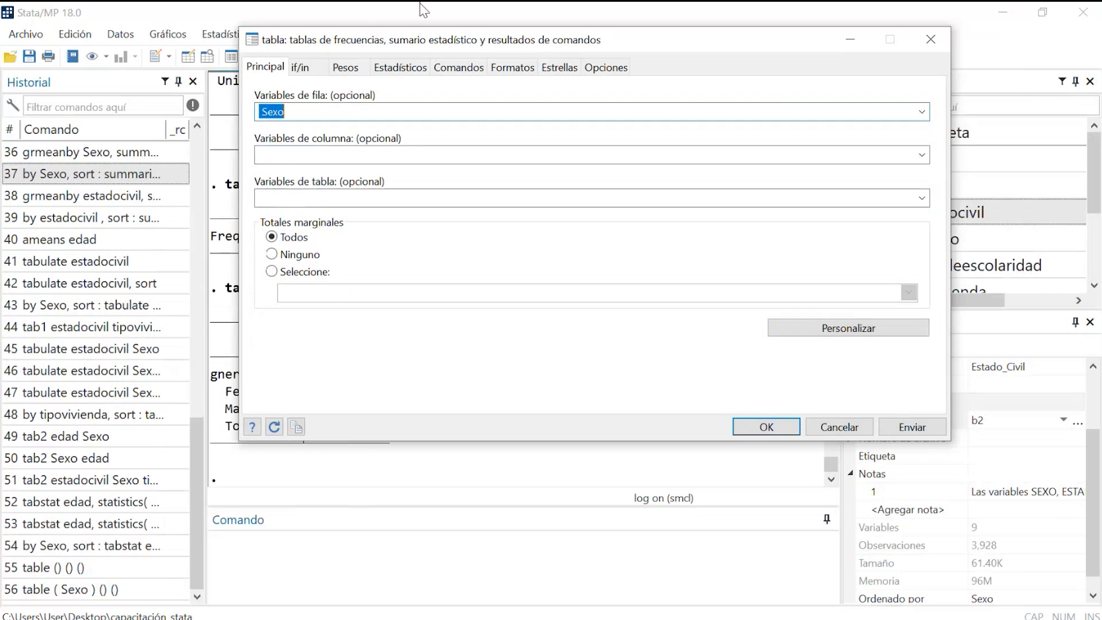
{"action": "left_click_drag", "start_coordinate": [438, 47], "coordinate": [803, 172]}
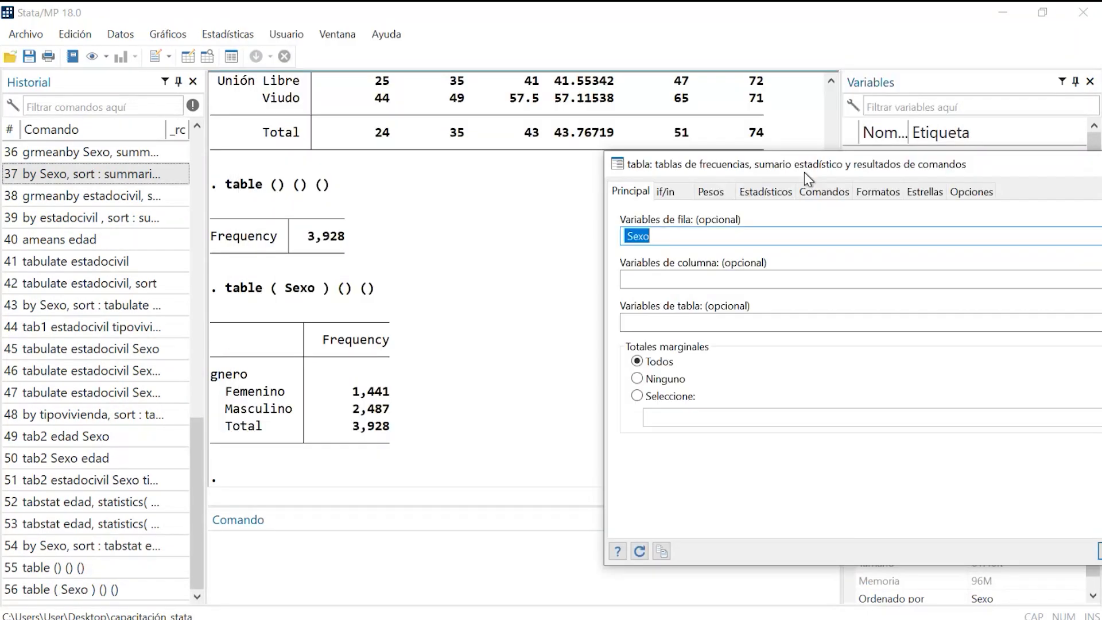
Move Sexo from the row variables to the column variables and generate the frequency table.
{"action": "right_click", "coordinate": [659, 245]}
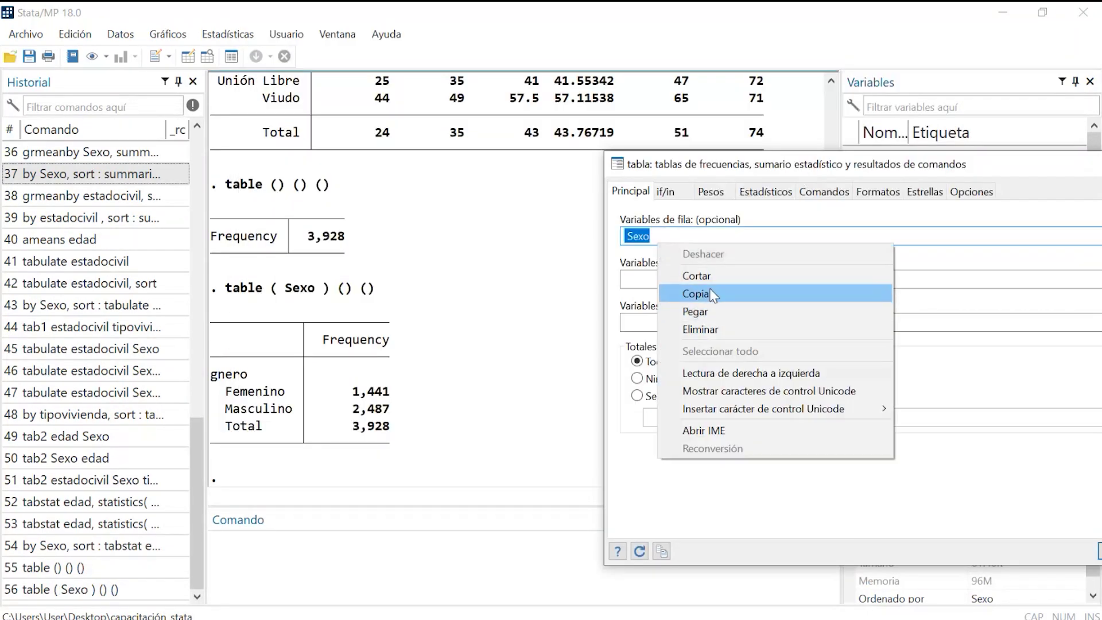
{"action": "left_click", "coordinate": [696, 276]}
{"action": "right_click", "coordinate": [667, 274]}
{"action": "left_click", "coordinate": [704, 340]}
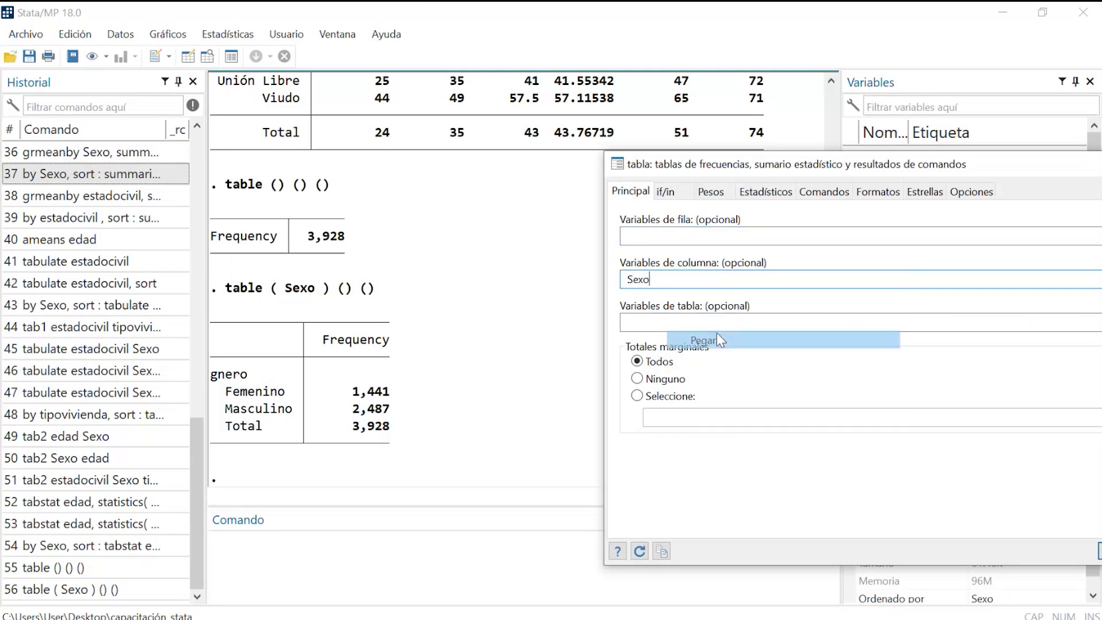
{"action": "left_click", "coordinate": [1100, 551]}
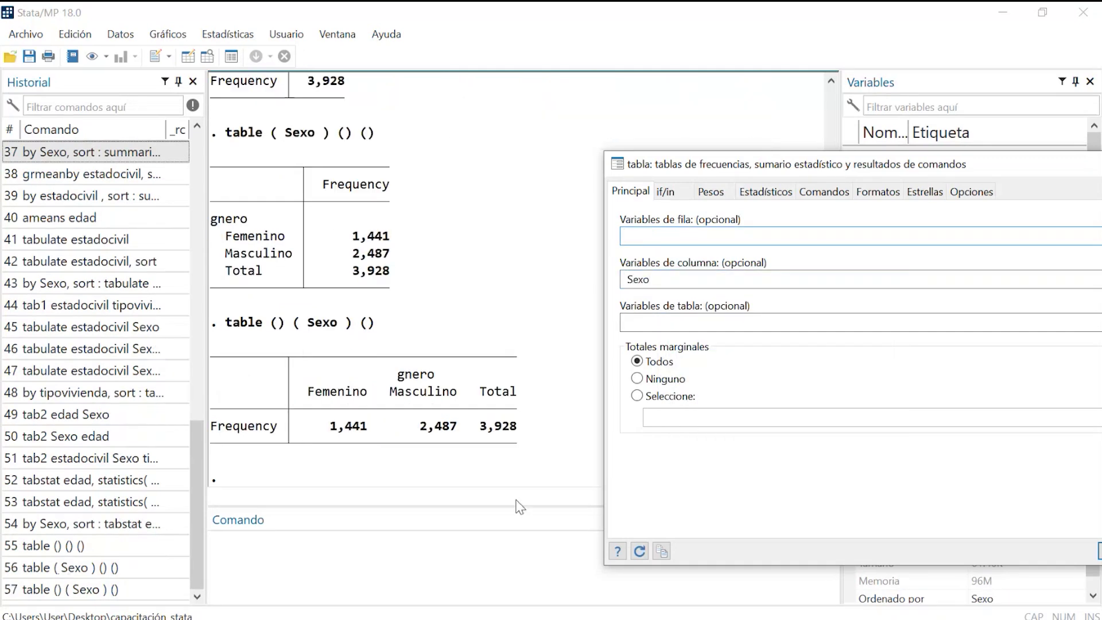
Move Sexo from the column variables to the table variables and generate the frequency table.
{"action": "left_click_drag", "start_coordinate": [666, 279], "coordinate": [597, 281]}
{"action": "key", "text": "ctrl+c"}
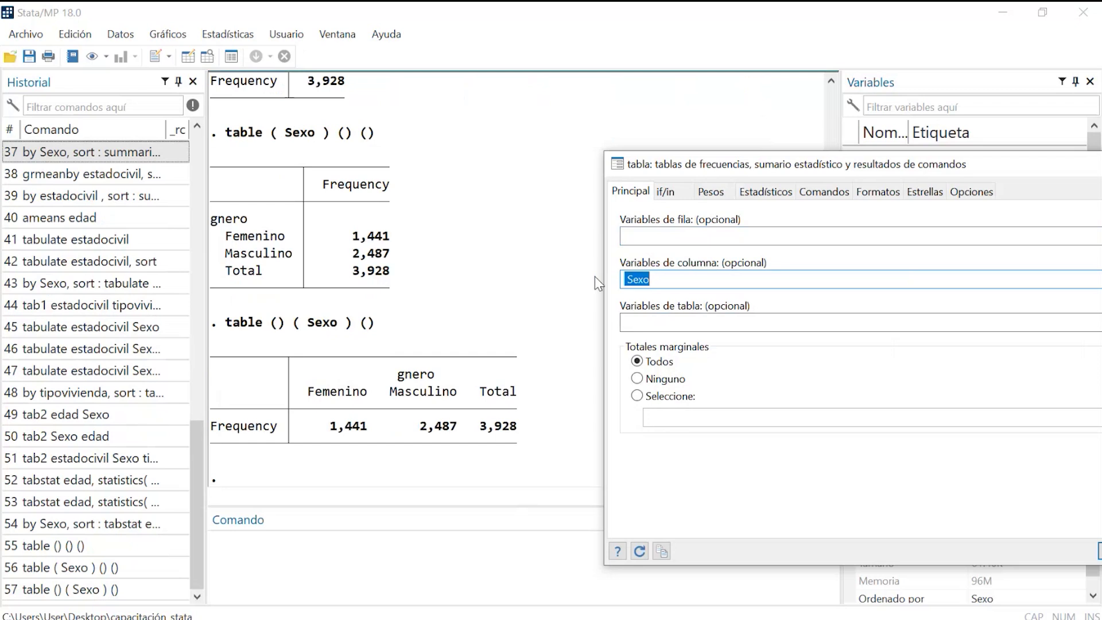
{"action": "right_click", "coordinate": [641, 282]}
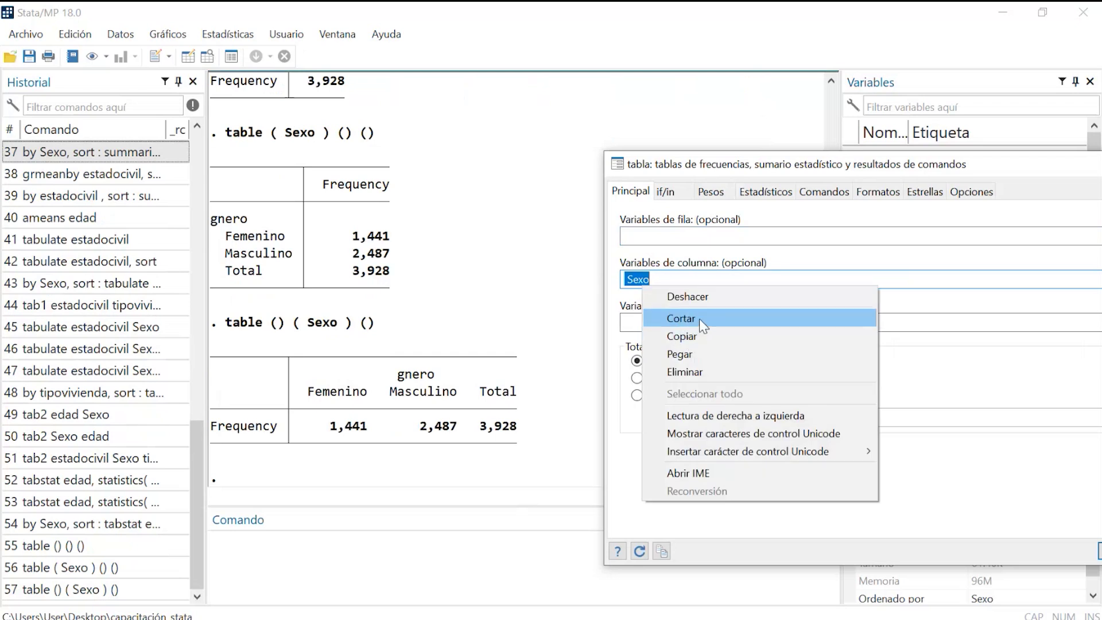
{"action": "left_click", "coordinate": [699, 319]}
{"action": "right_click", "coordinate": [692, 325]}
{"action": "left_click", "coordinate": [724, 398]}
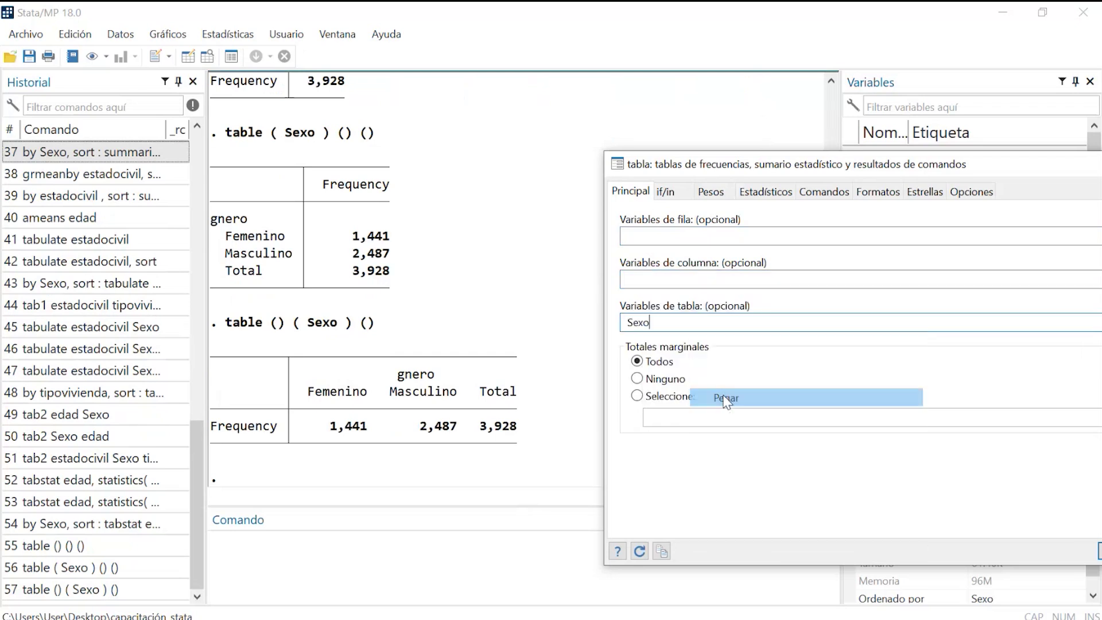
{"action": "left_click", "coordinate": [1101, 551]}
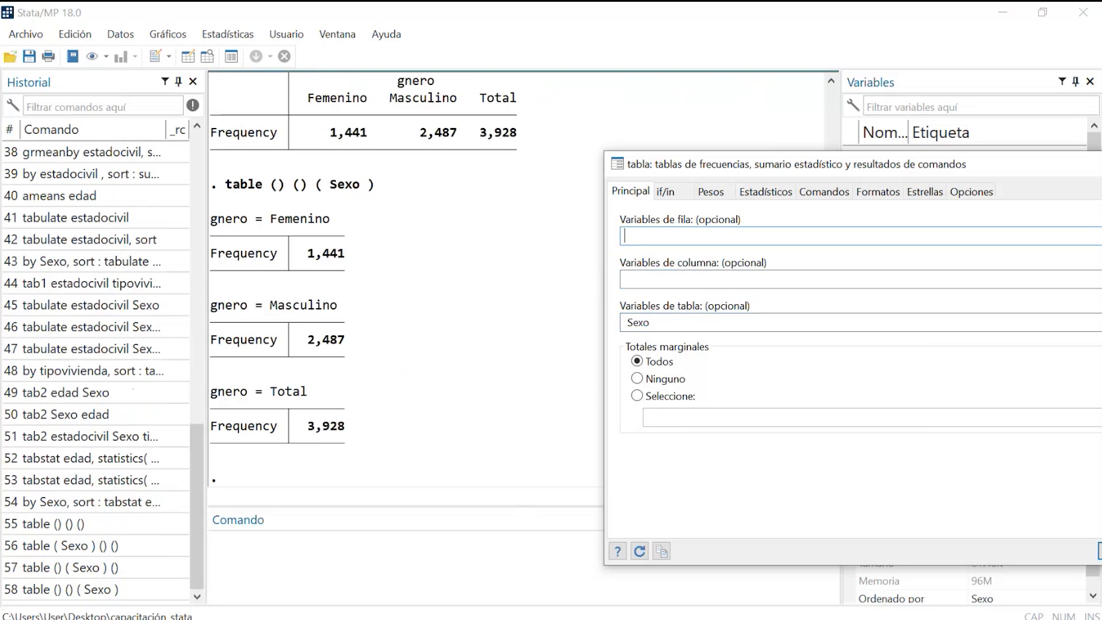
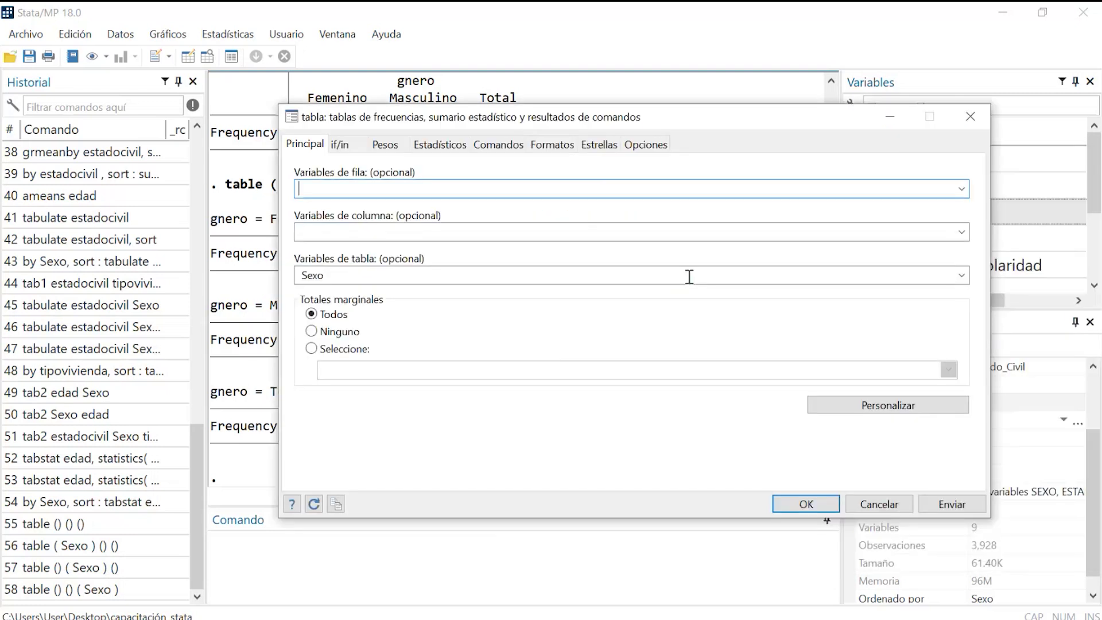
Remove Sexo from the table variables.
{"action": "key", "text": "Tab"}
{"action": "key", "text": "Tab"}
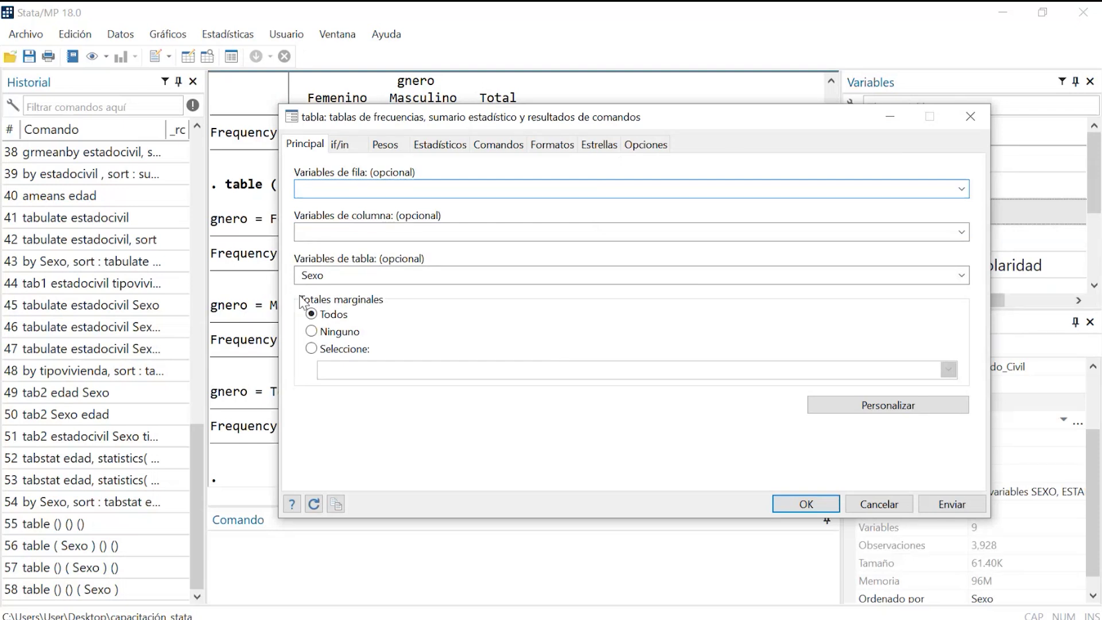
{"action": "key", "text": "Delete"}
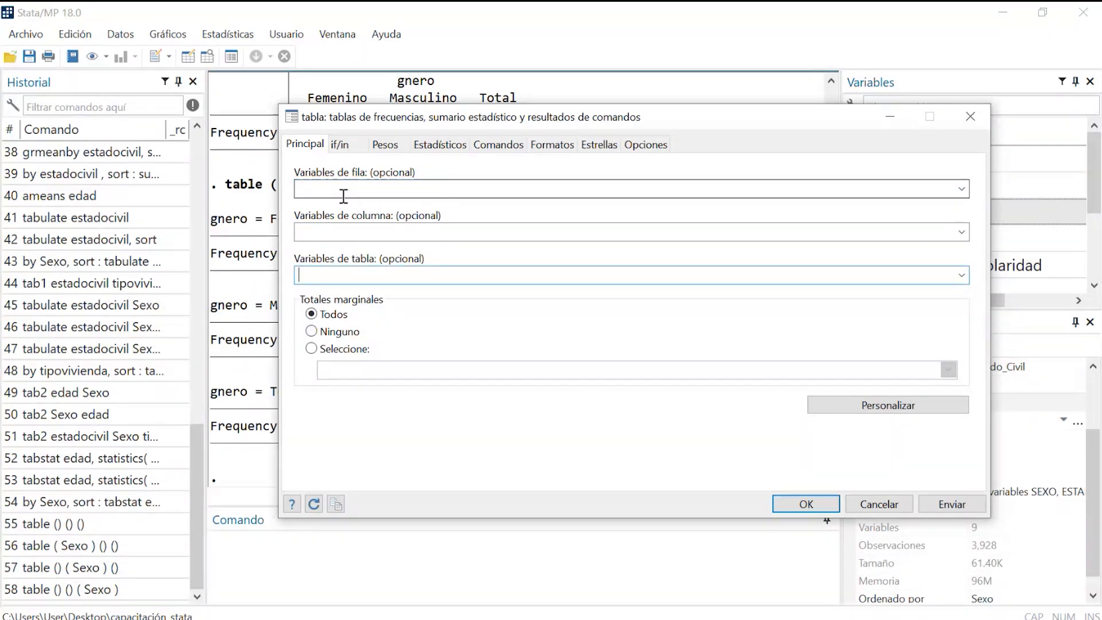
Set Sexo as the row variable and estadocivil as the column variable.
{"action": "left_click", "coordinate": [901, 190]}
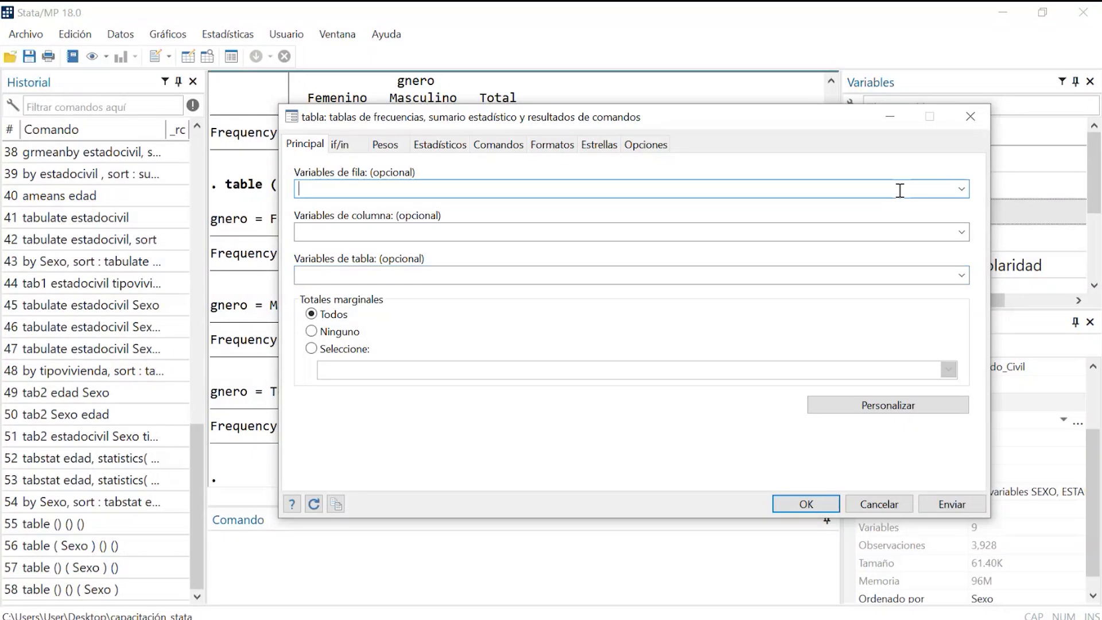
{"action": "type", "text": "Sexo"}
{"action": "key", "text": "Tab"}
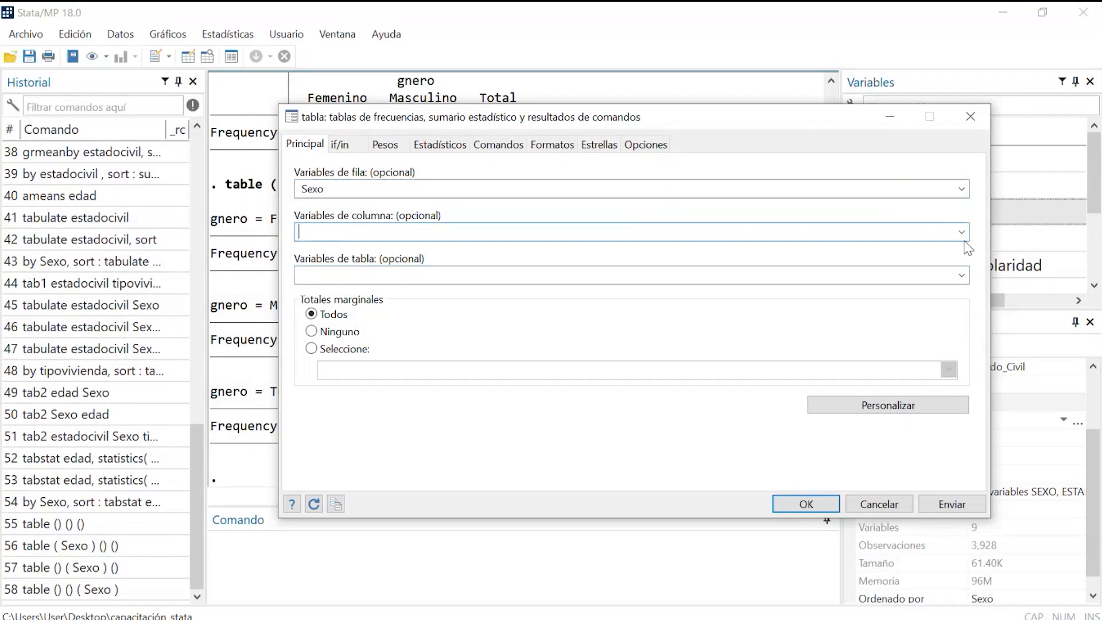
{"action": "left_click", "coordinate": [962, 233]}
{"action": "left_click", "coordinate": [362, 279]}
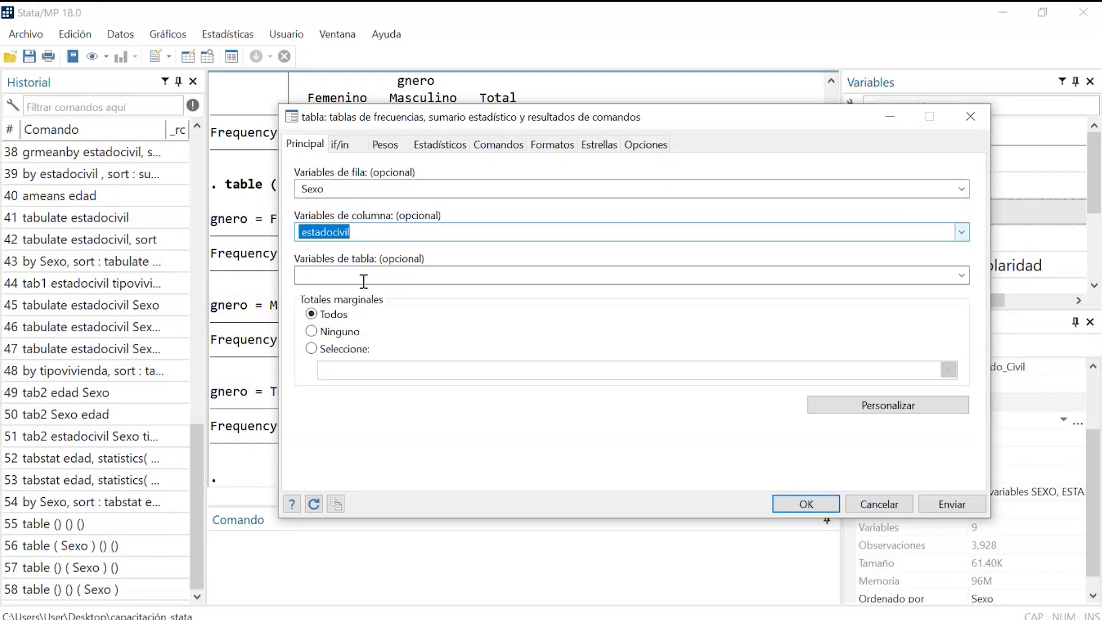
{"action": "left_click", "coordinate": [331, 192]}
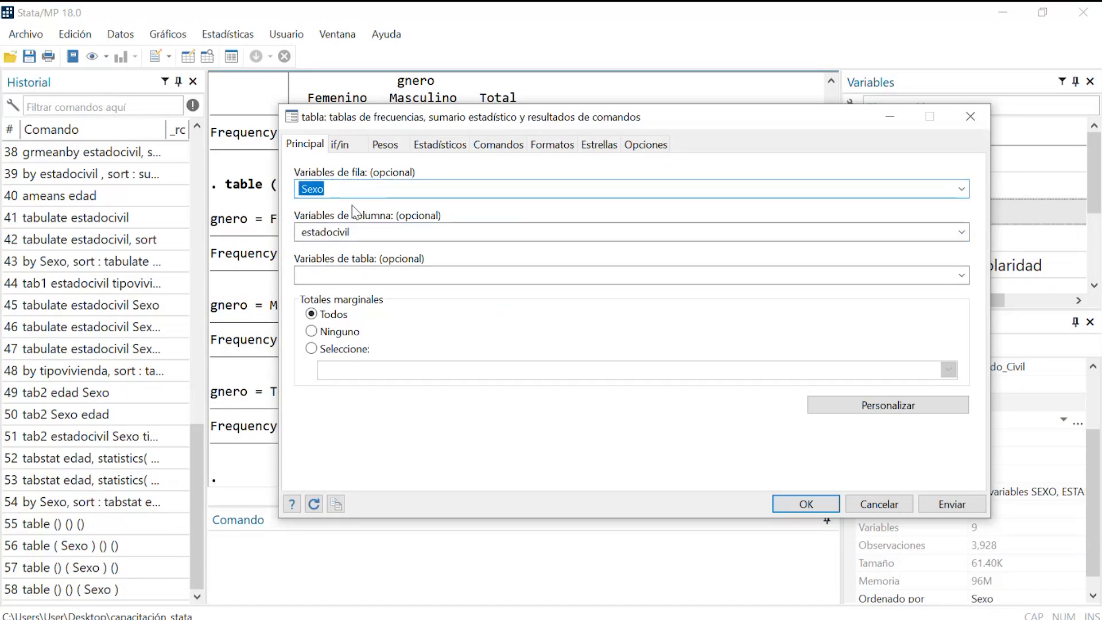
{"action": "left_click", "coordinate": [428, 230]}
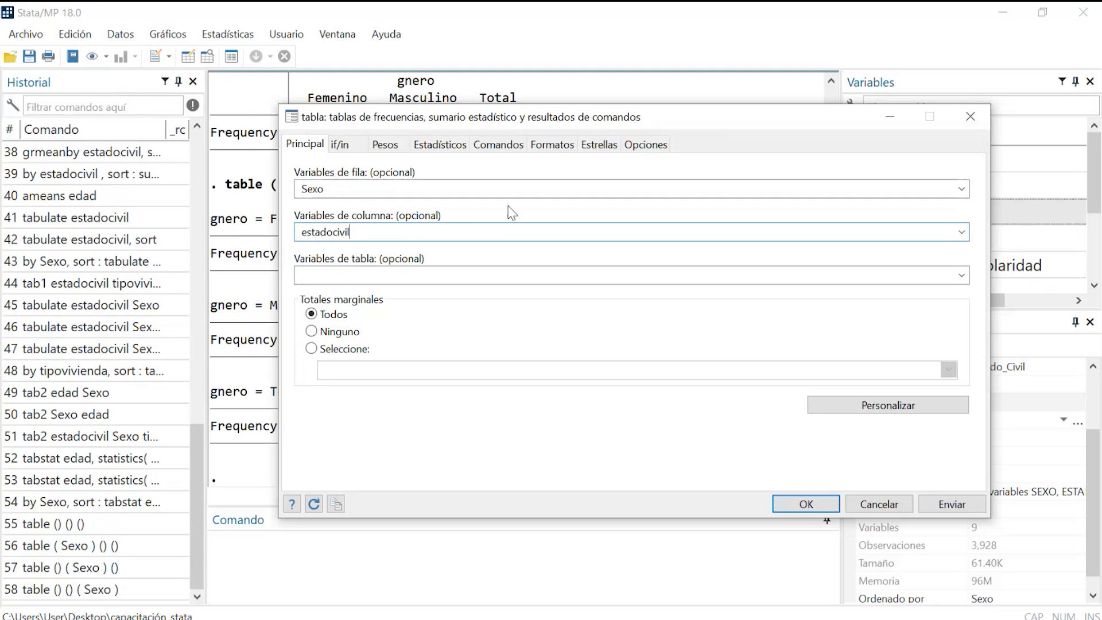
Set estadocivil as the row variable and Sexo as the column variable, and generate the frequency table.
{"action": "double_click", "coordinate": [372, 232]}
{"action": "key", "text": "ctrl+c"}
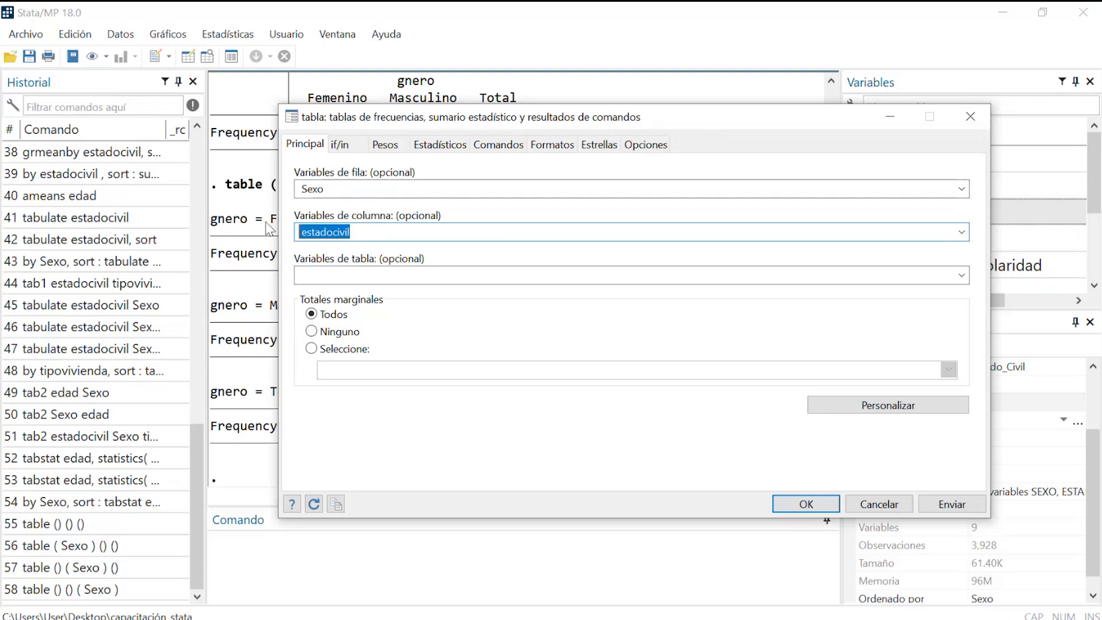
{"action": "key", "text": "BackSpace"}
{"action": "double_click", "coordinate": [341, 189]}
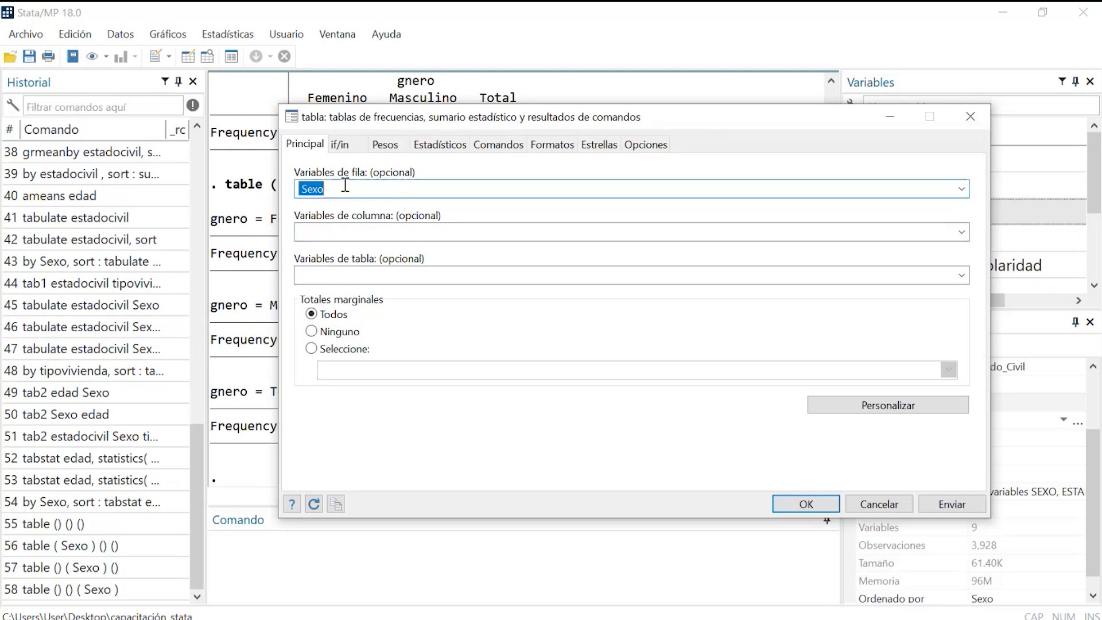
{"action": "key", "text": "ctrl+v"}
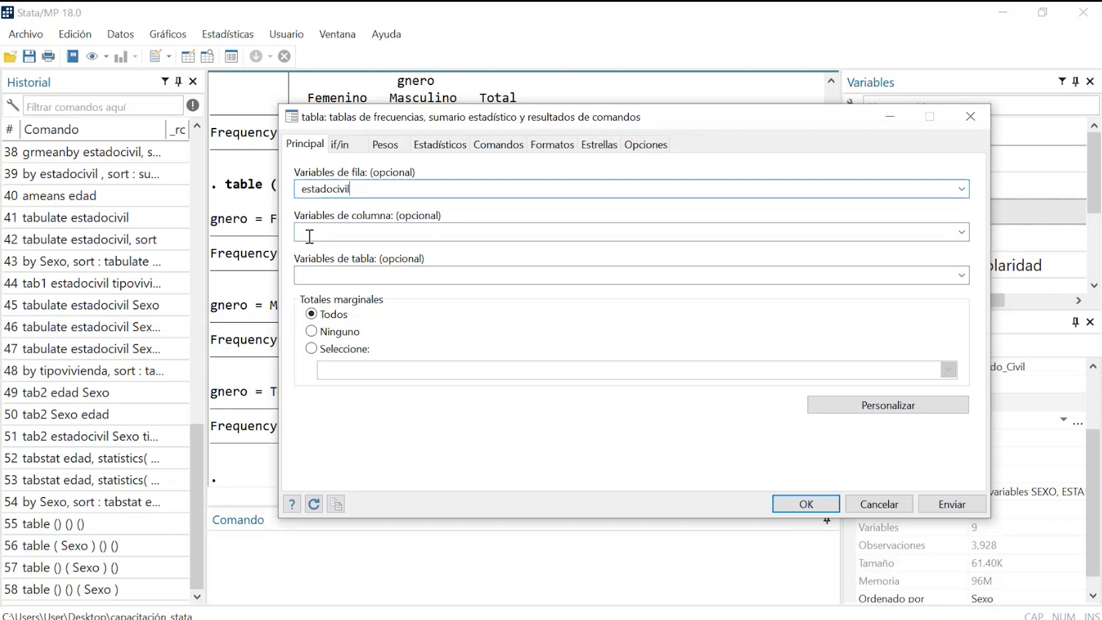
{"action": "left_click", "coordinate": [962, 232]}
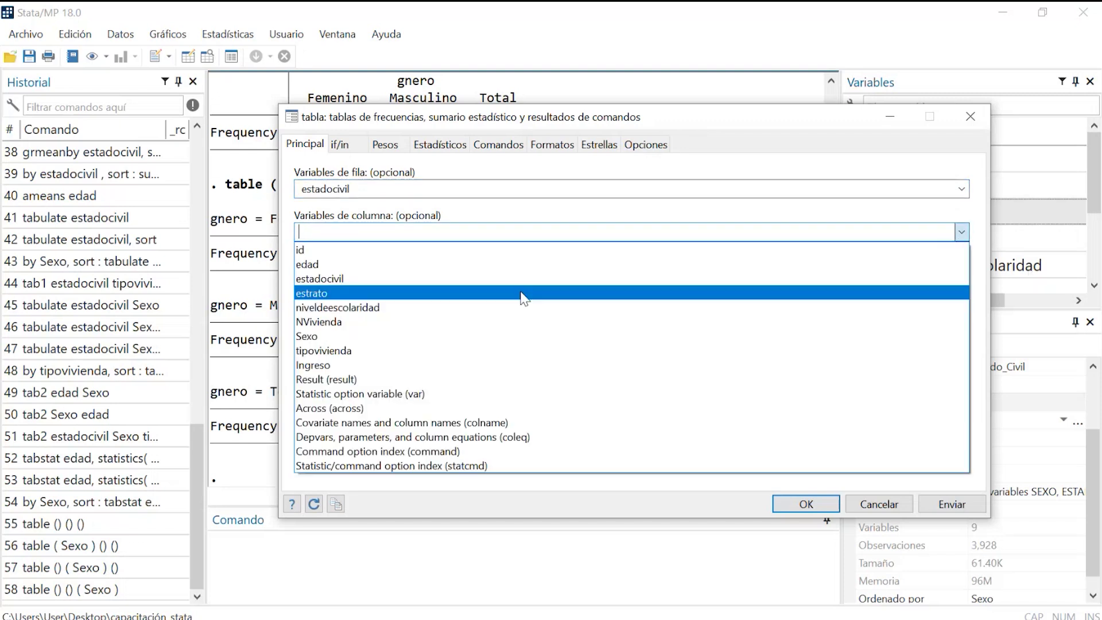
{"action": "left_click", "coordinate": [469, 338]}
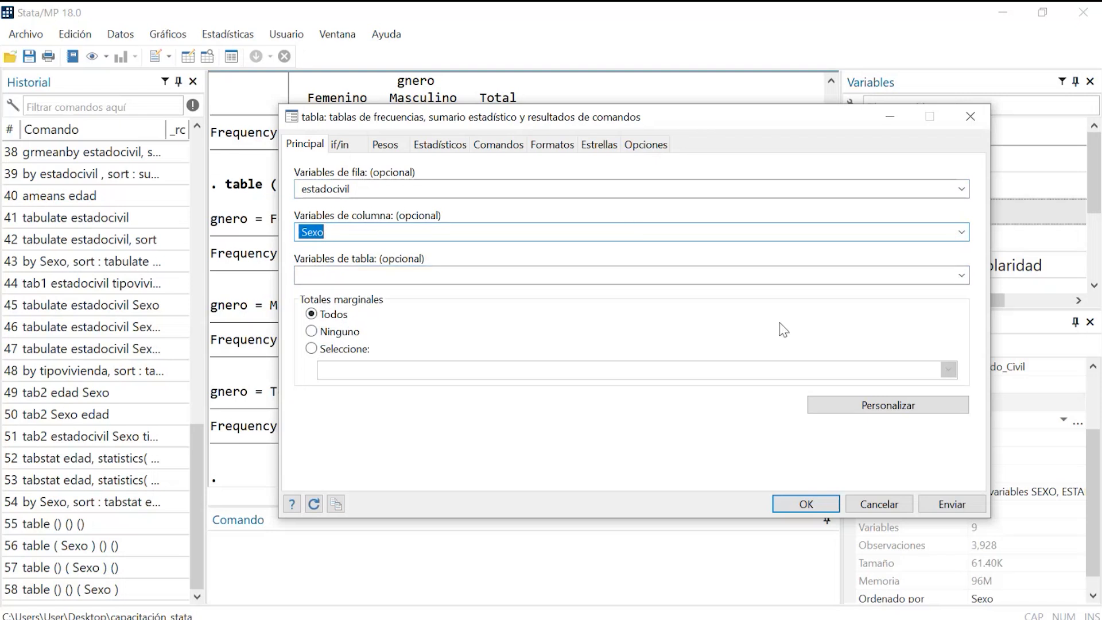
{"action": "left_click", "coordinate": [952, 504]}
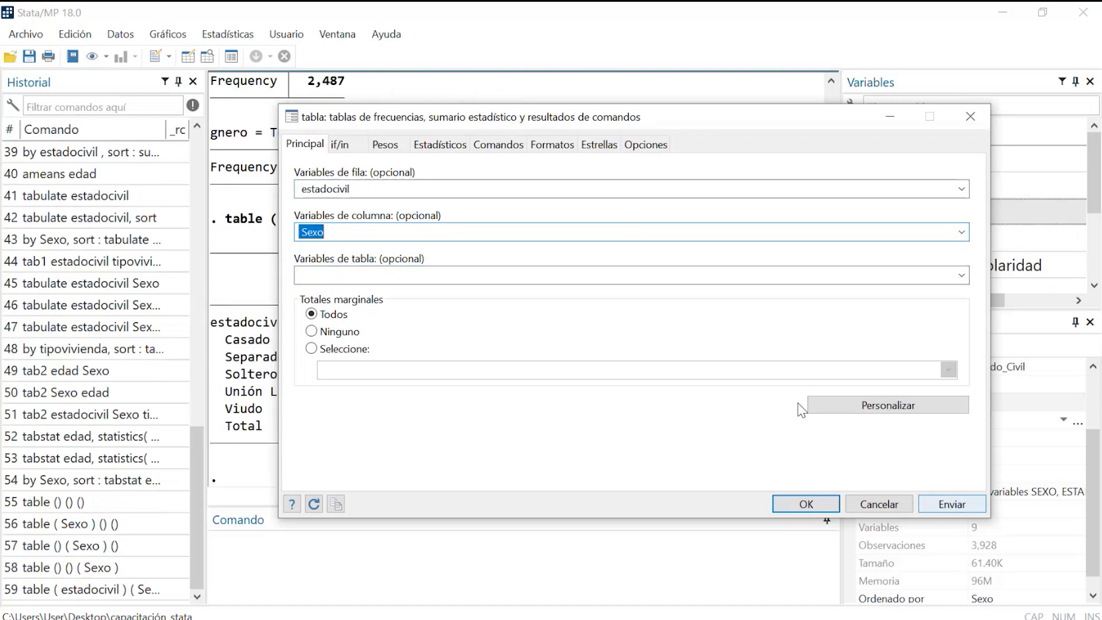
{"action": "left_click_drag", "start_coordinate": [543, 116], "coordinate": [727, 51]}
{"action": "left_click", "coordinate": [814, 168]}
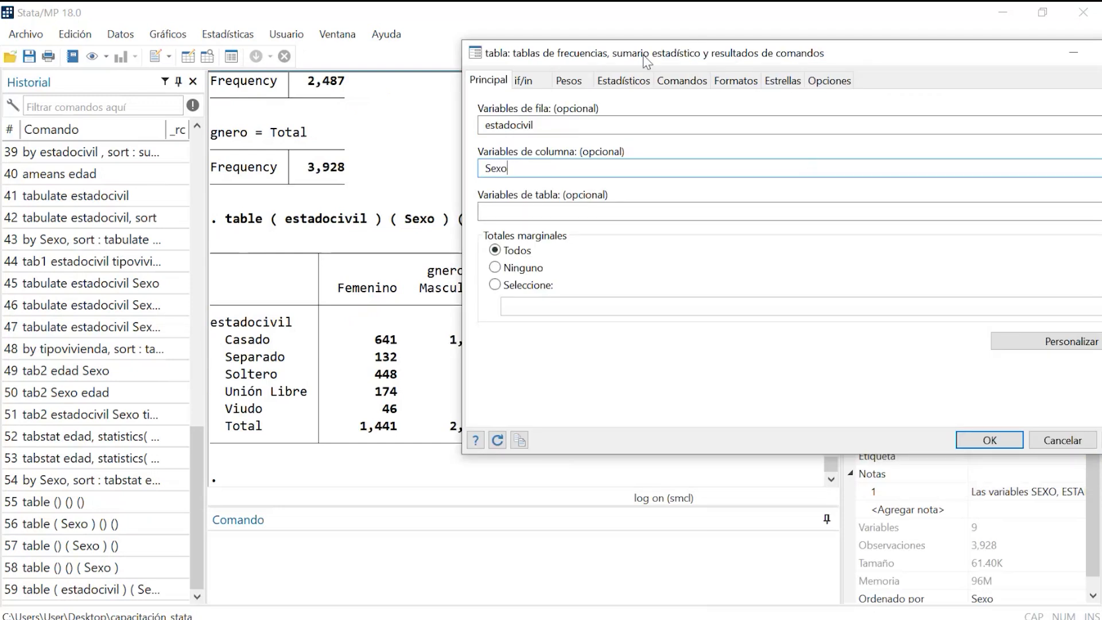
Add tipovivienda after Sexo in the column variables and generate the frequency table, making room to view its full width.
{"action": "left_click_drag", "start_coordinate": [644, 55], "coordinate": [540, 29]}
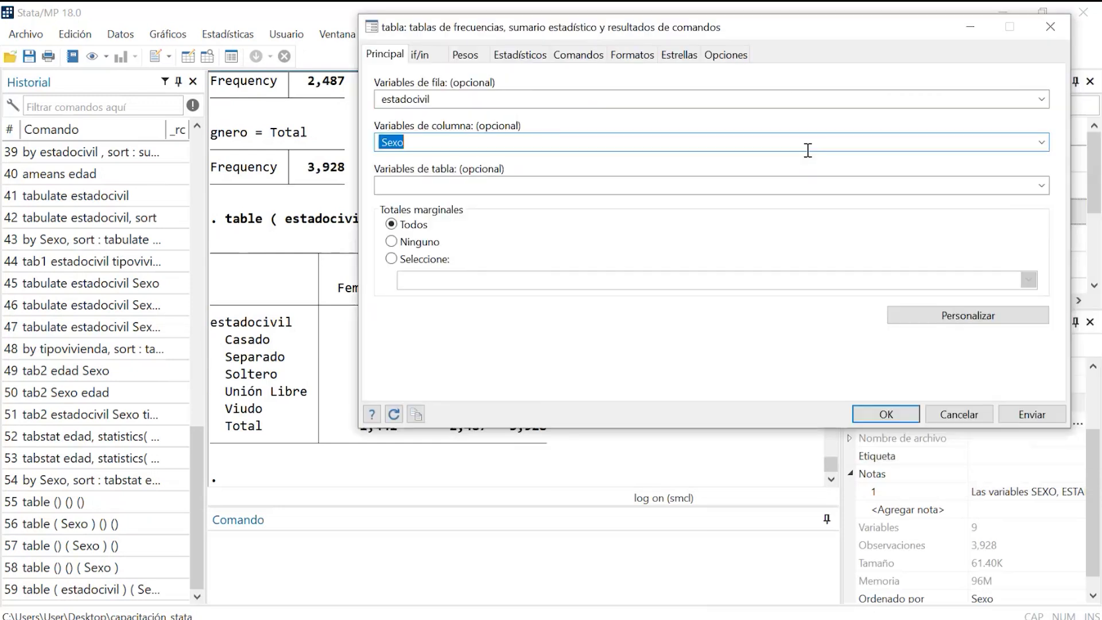
{"action": "left_click", "coordinate": [1042, 145]}
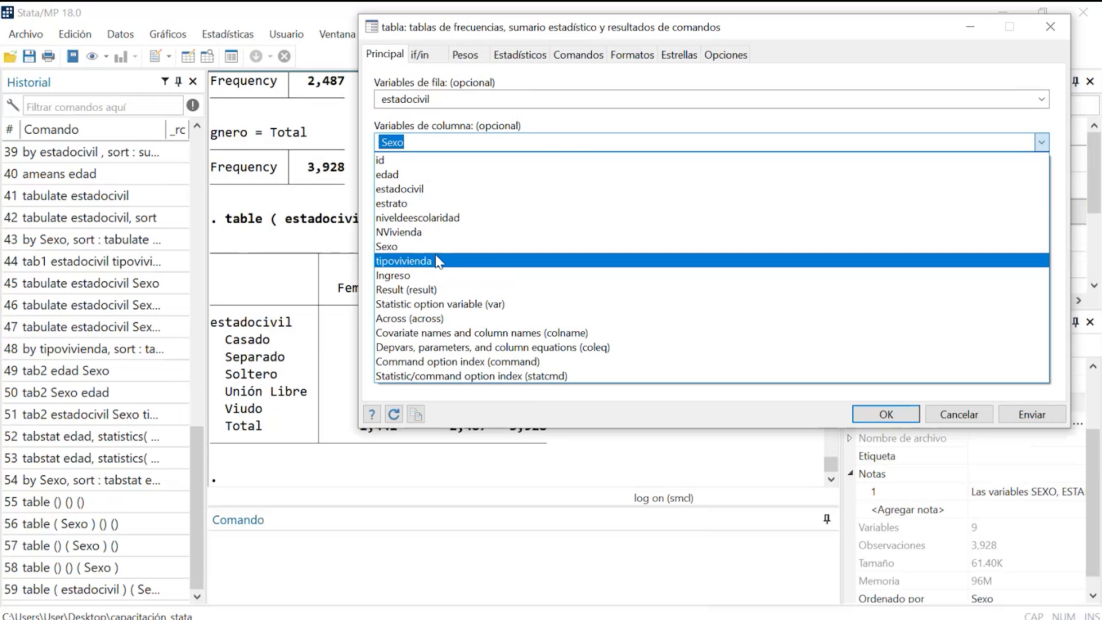
{"action": "left_click", "coordinate": [511, 261]}
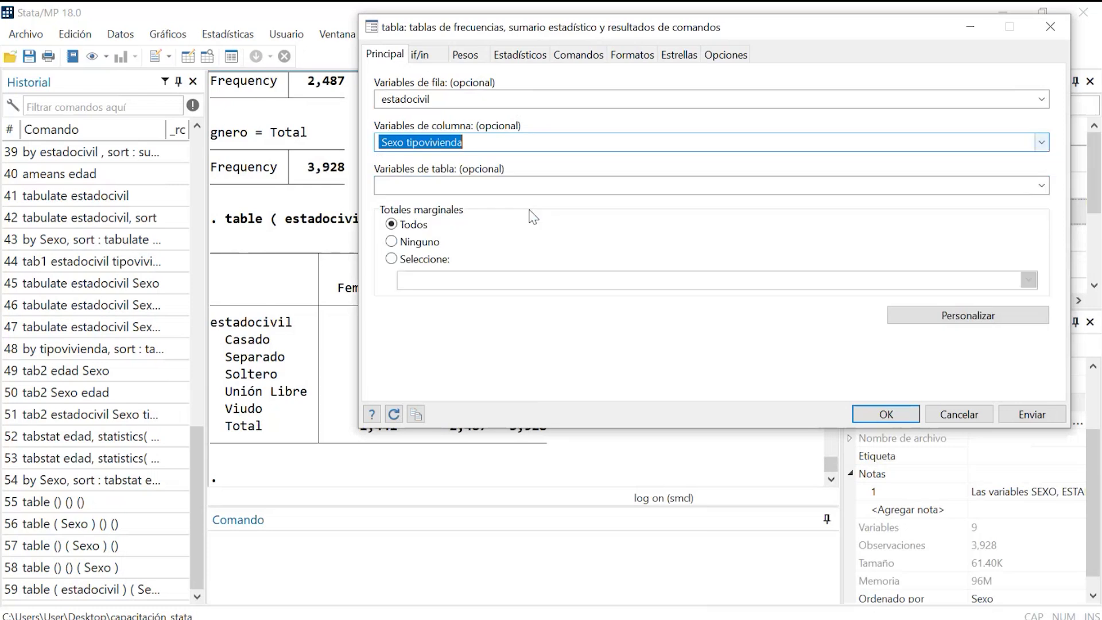
{"action": "left_click", "coordinate": [1054, 416]}
{"action": "left_click_drag", "start_coordinate": [747, 27], "coordinate": [873, 574]}
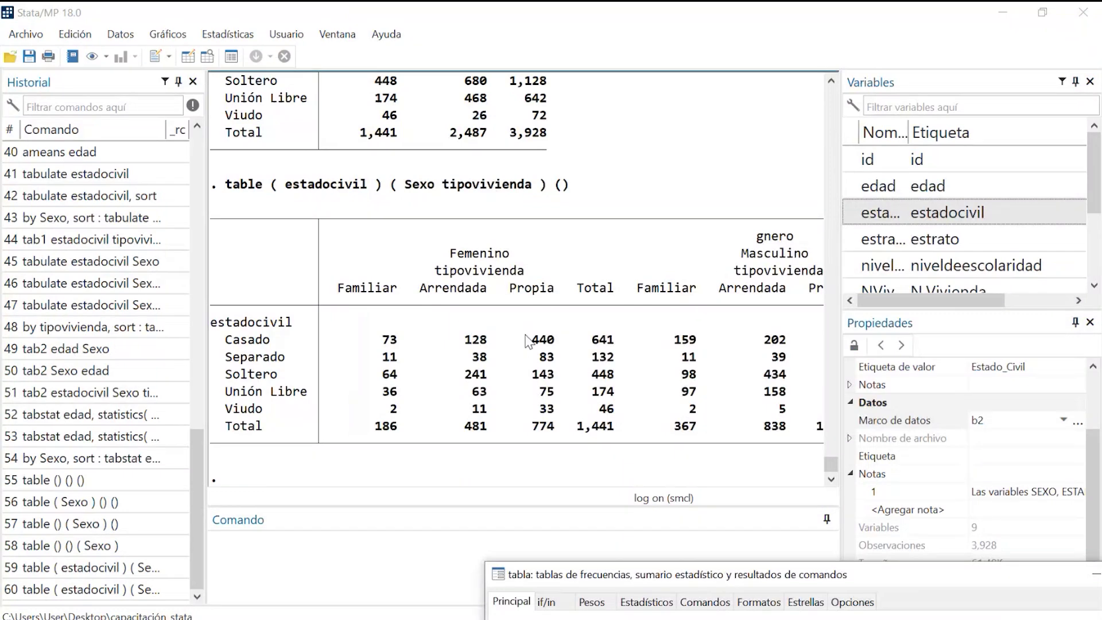
{"action": "left_click_drag", "start_coordinate": [839, 287], "coordinate": [742, 287]}
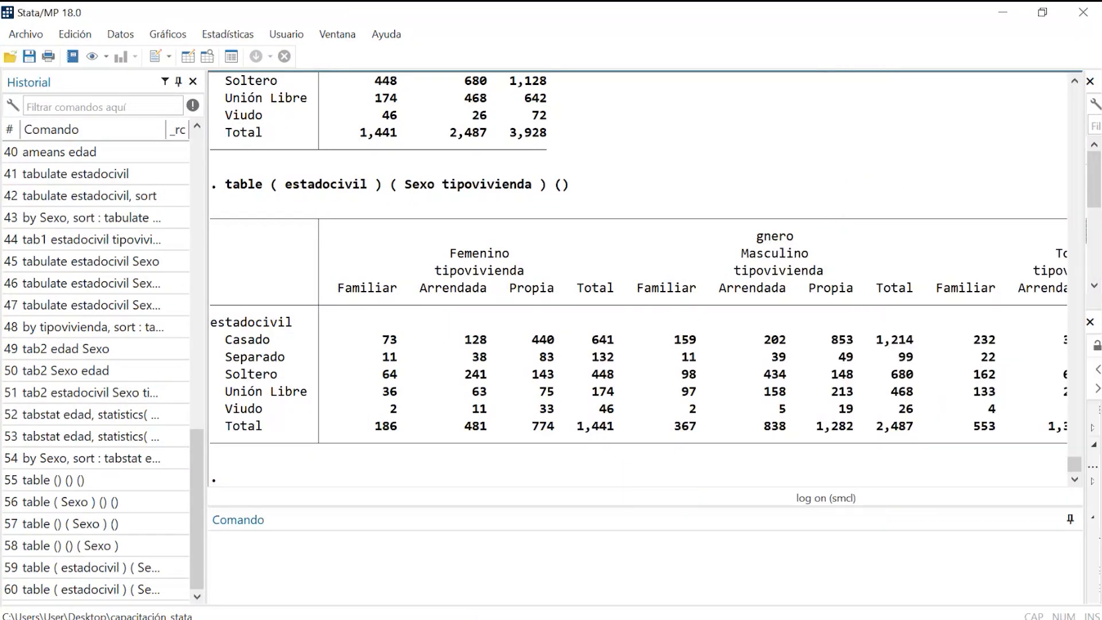
Remove tipovivienda from the column variables, keeping Sexo, and generate the frequency table again.
{"action": "mouse_move", "coordinate": [793, 614]}
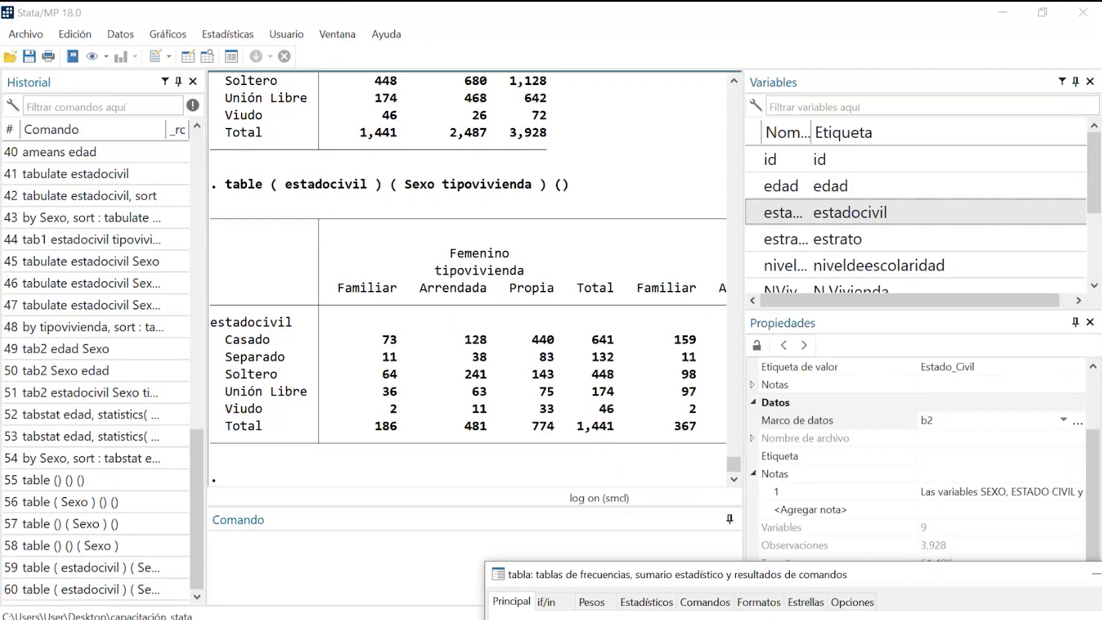
{"action": "left_click_drag", "start_coordinate": [861, 580], "coordinate": [591, 93]}
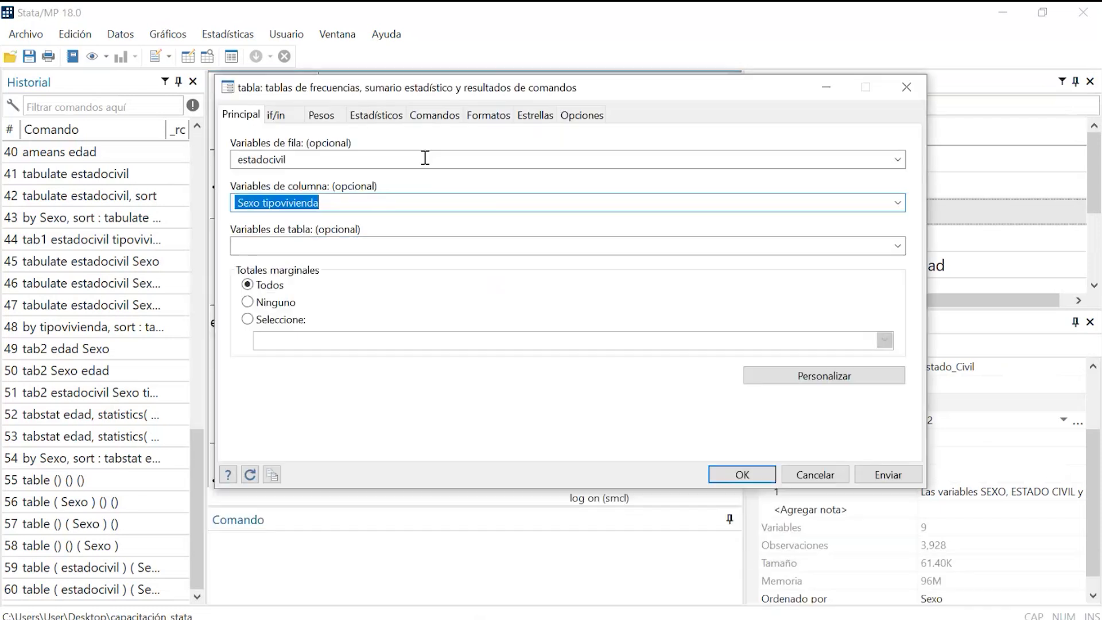
{"action": "left_click_drag", "start_coordinate": [335, 205], "coordinate": [264, 204]}
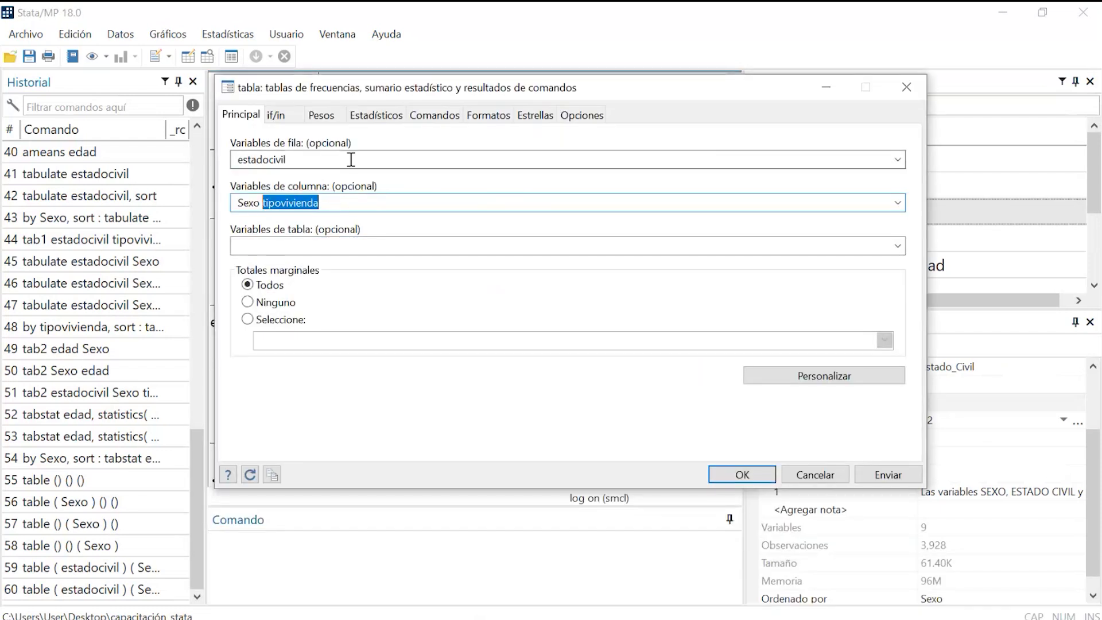
{"action": "key", "text": "Delete"}
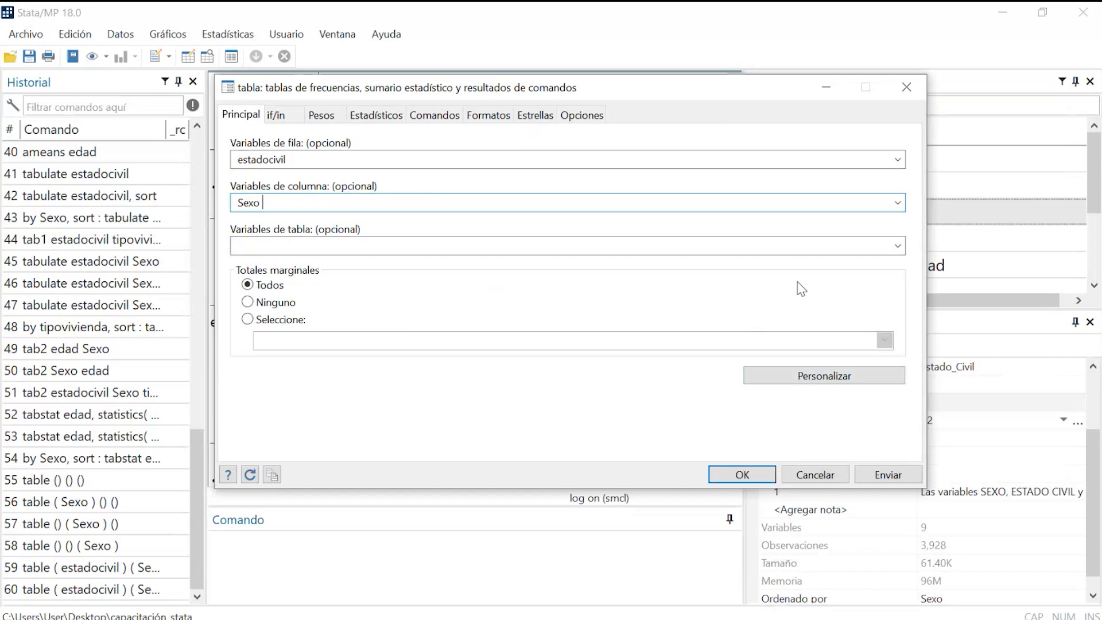
{"action": "left_click", "coordinate": [898, 477]}
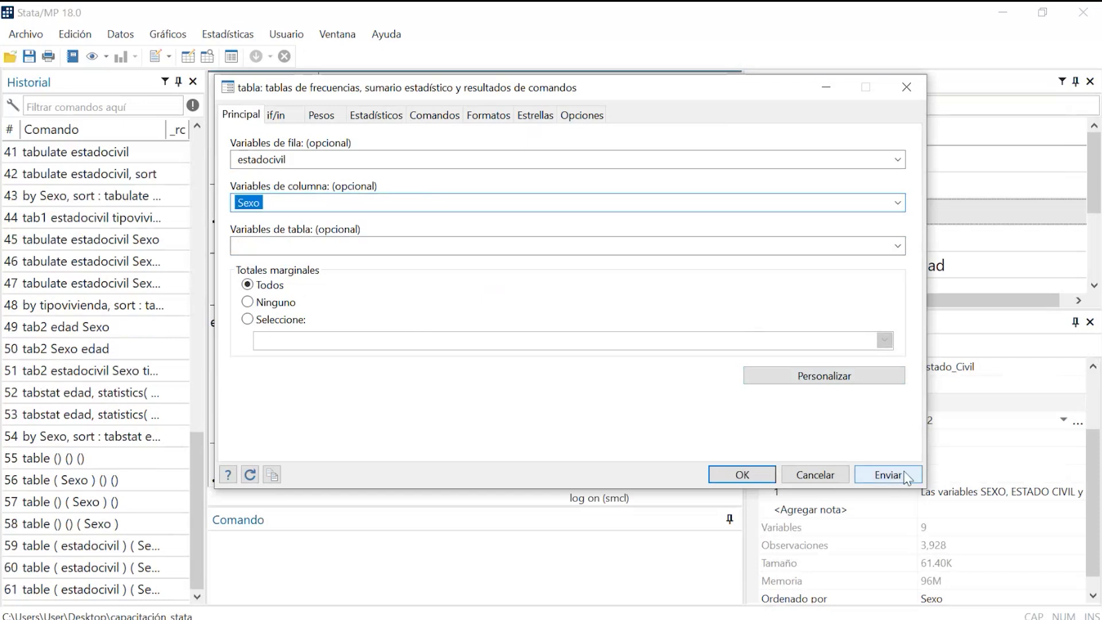
Open the table builder for the estadocivil by Sexo table and expand its style and label options.
{"action": "left_click", "coordinate": [882, 386]}
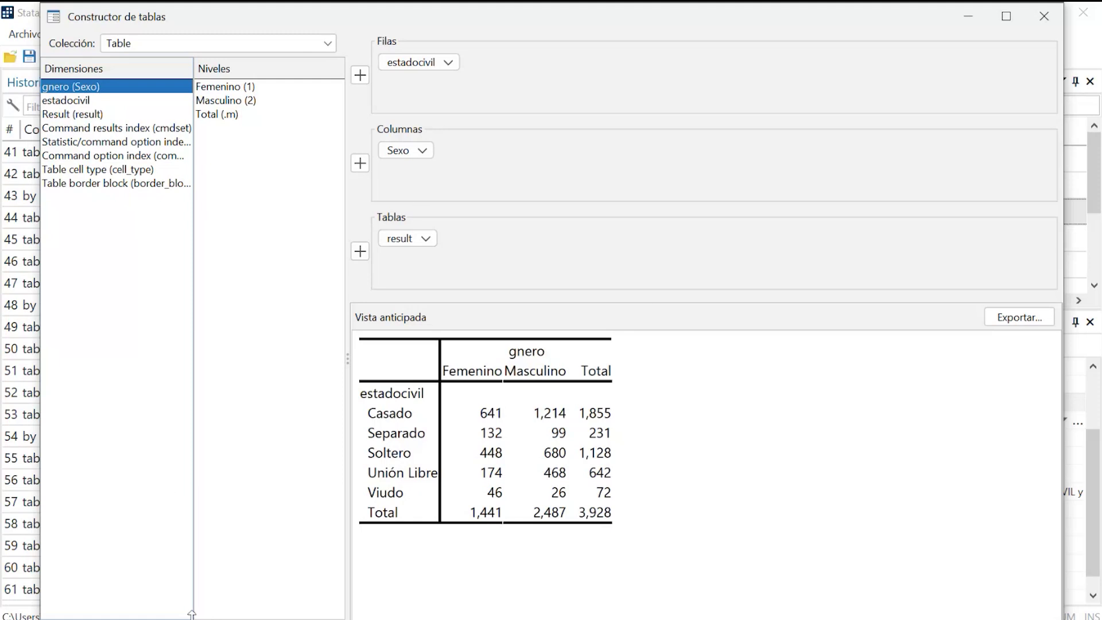
{"action": "left_click_drag", "start_coordinate": [192, 619], "coordinate": [235, 268]}
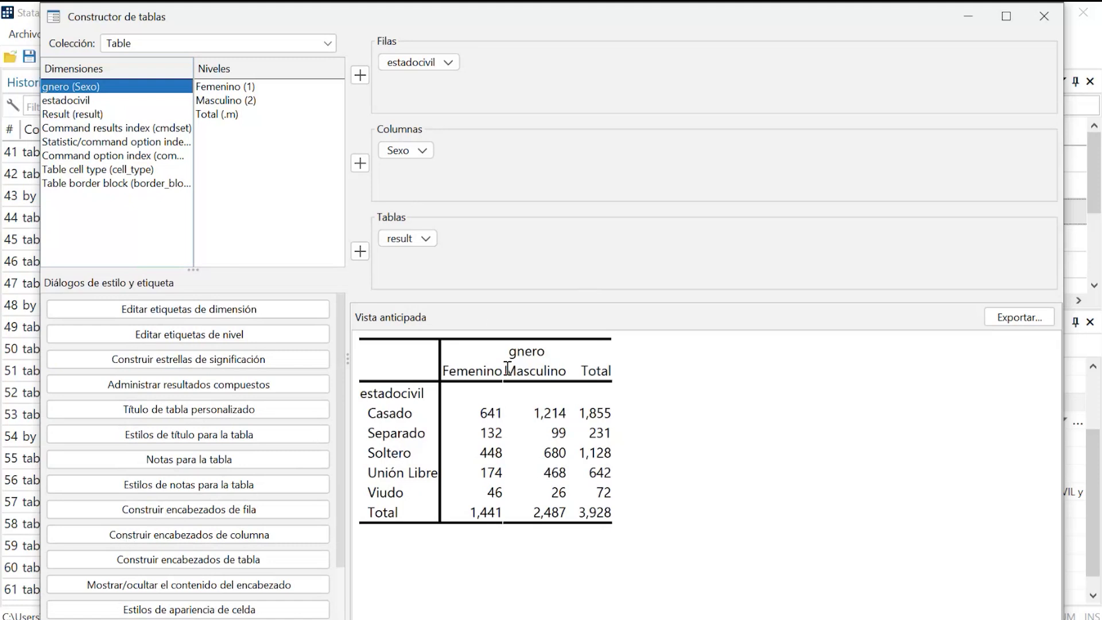
{"action": "double_click", "coordinate": [425, 394]}
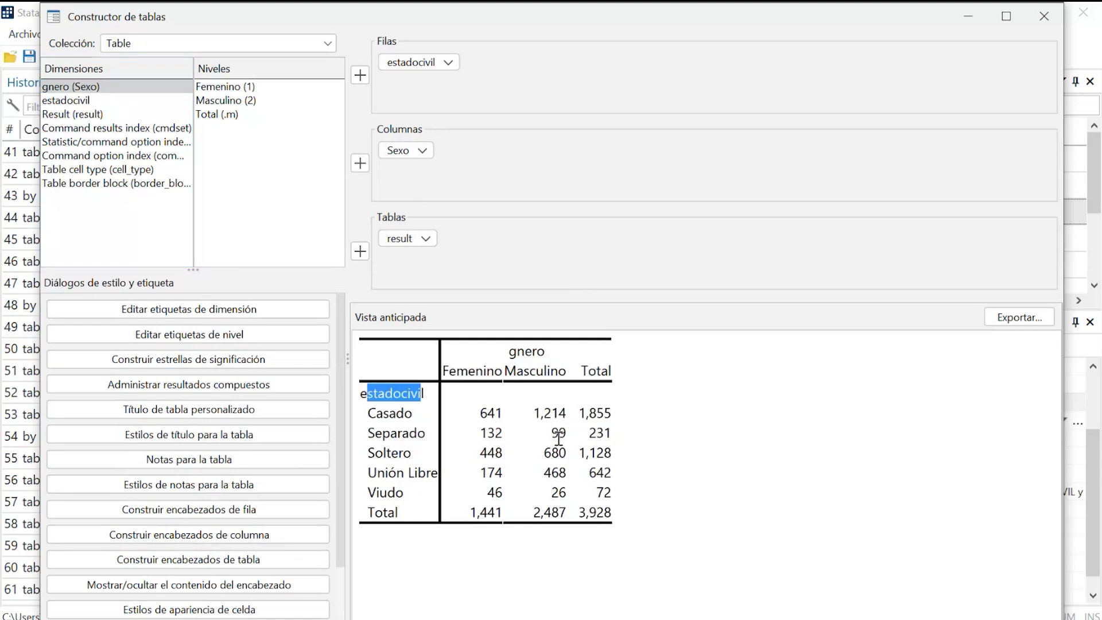
{"action": "left_click_drag", "start_coordinate": [557, 452], "coordinate": [600, 453]}
{"action": "left_click", "coordinate": [623, 487]}
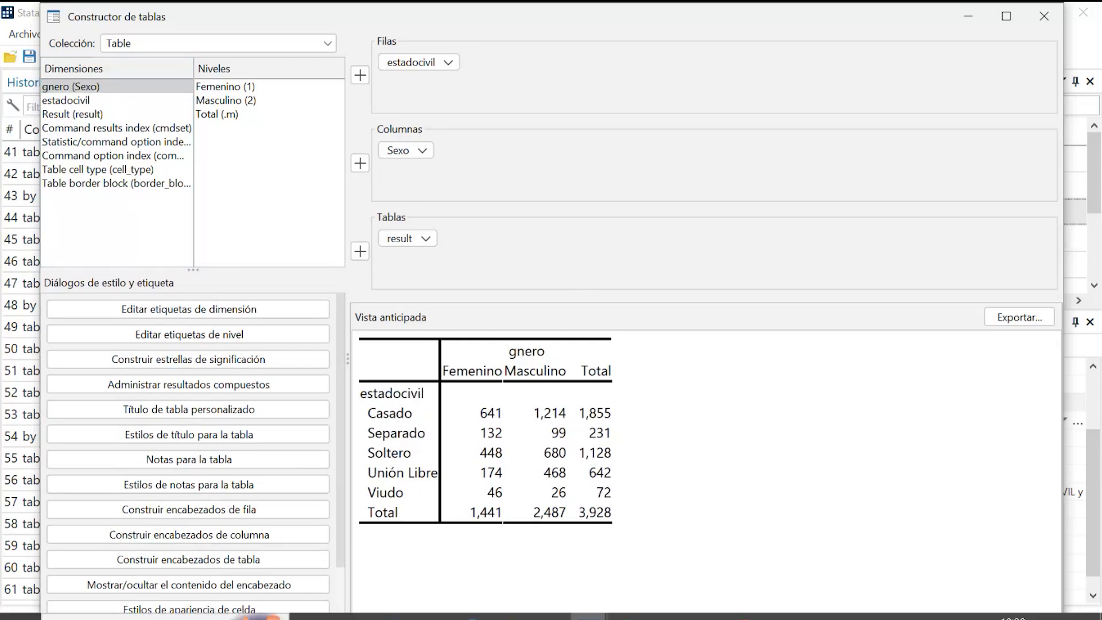
Open the row header settings beside the table preview and review their division and stacking options.
{"action": "mouse_move", "coordinate": [250, 613]}
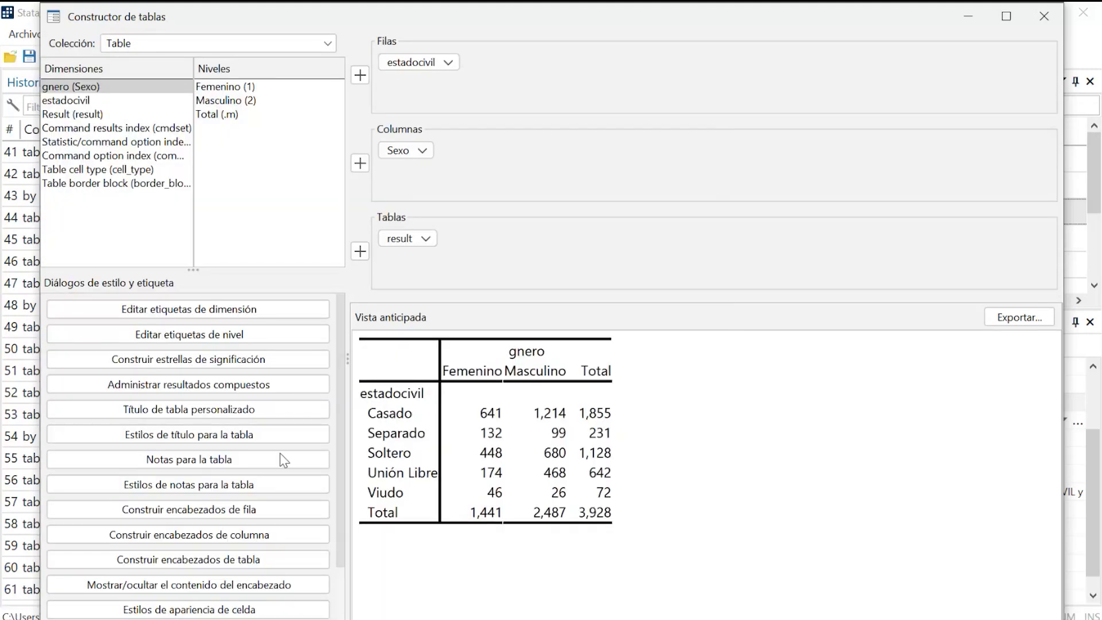
{"action": "left_click", "coordinate": [270, 518]}
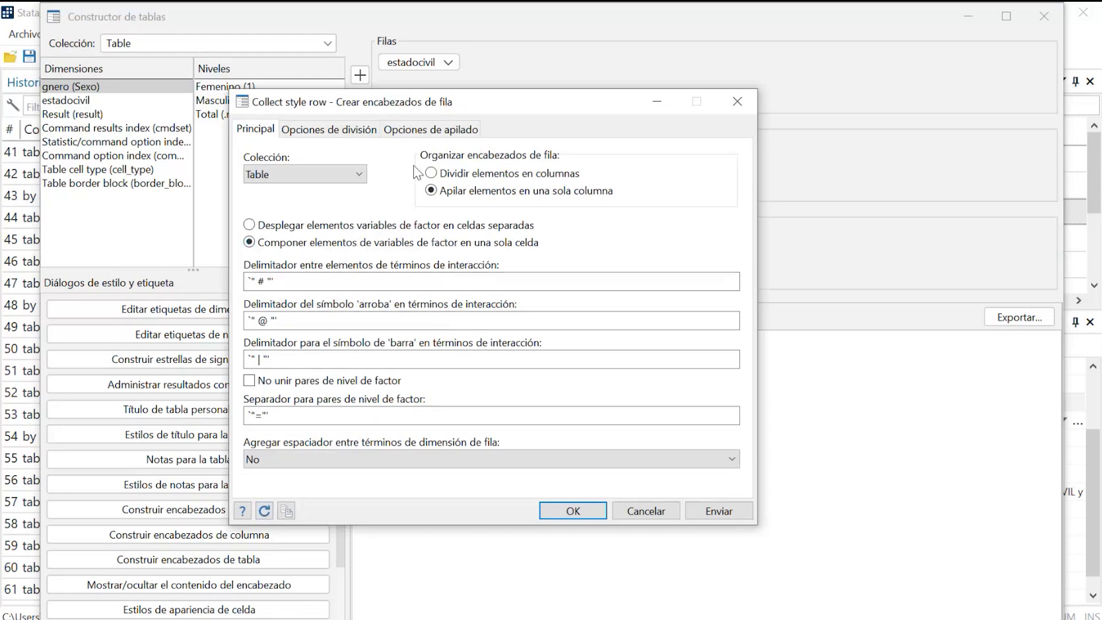
{"action": "left_click_drag", "start_coordinate": [482, 102], "coordinate": [844, 68]}
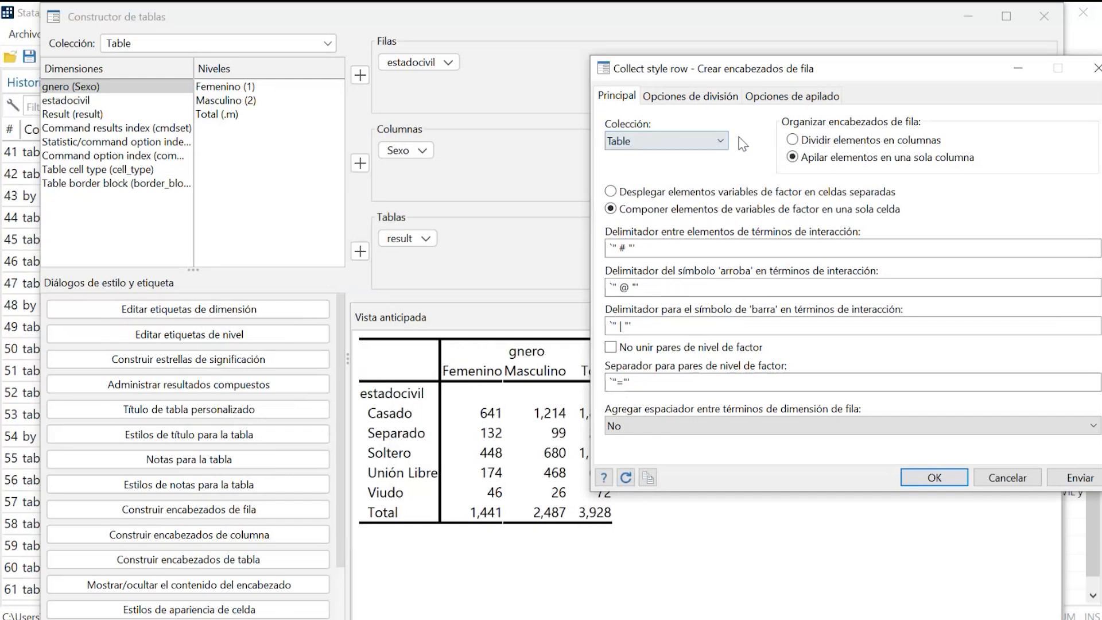
{"action": "left_click", "coordinate": [728, 98]}
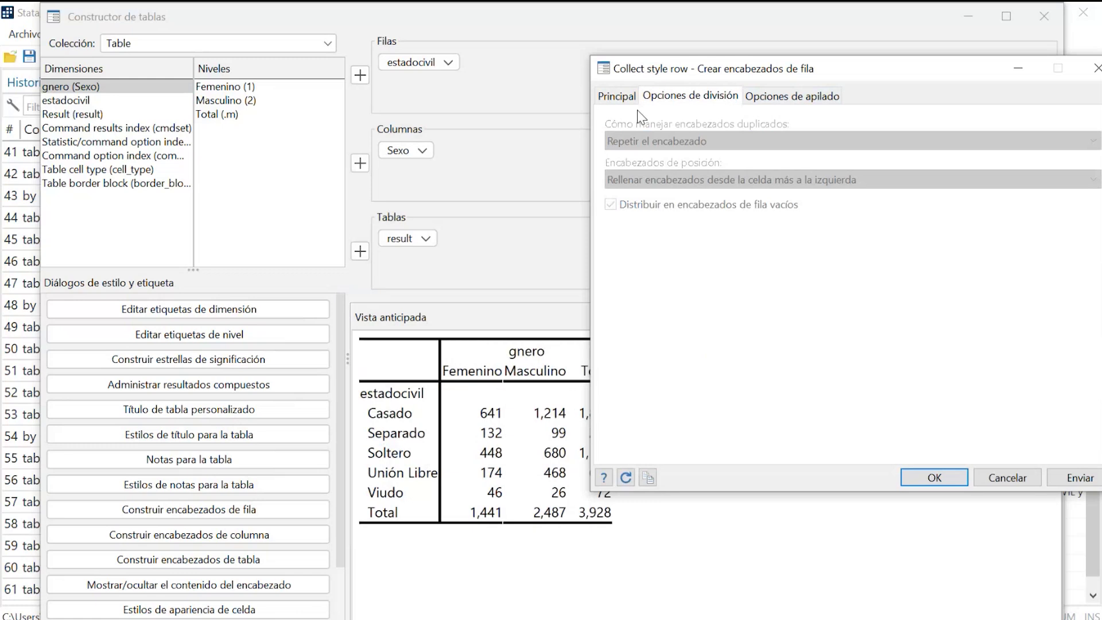
{"action": "left_click", "coordinate": [617, 97]}
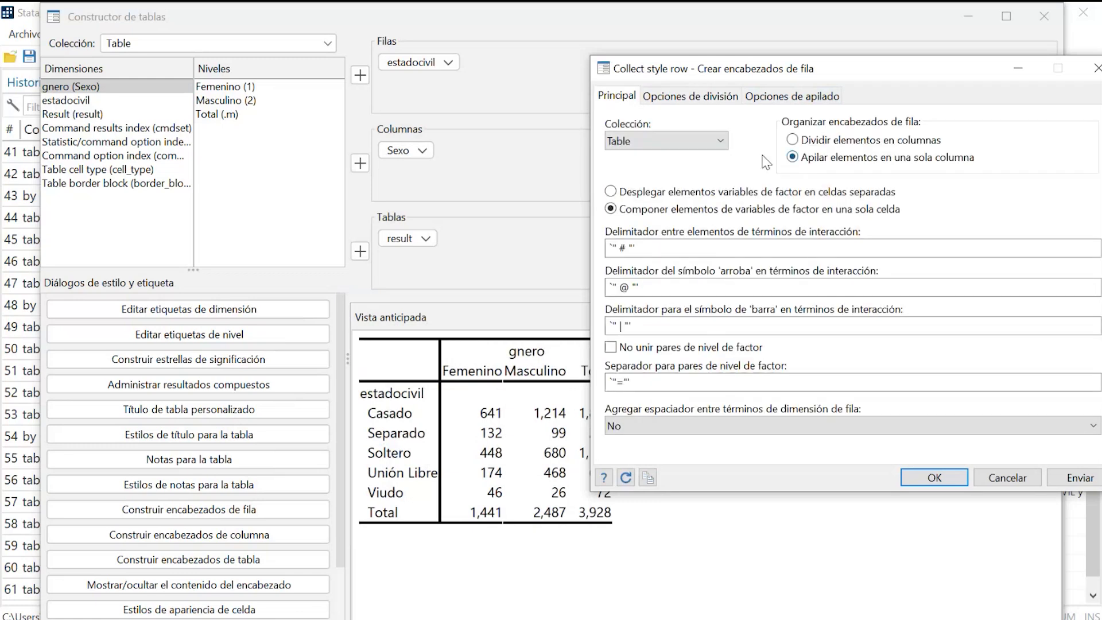
{"action": "left_click", "coordinate": [793, 96]}
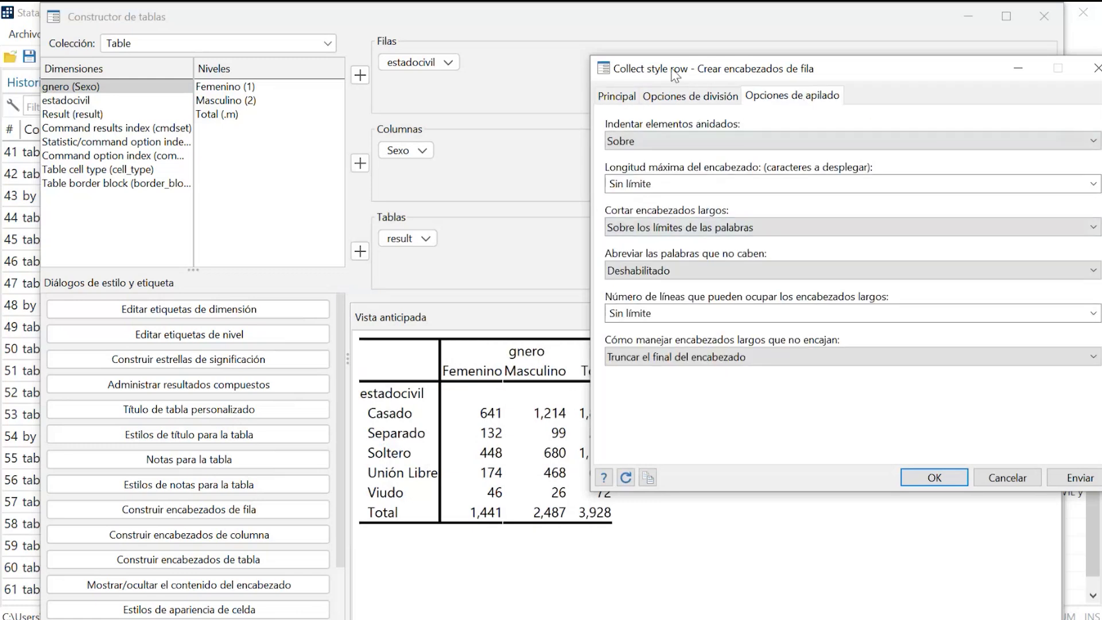
Divide the row header elements into columns, centre duplicate headers across the columns, and apply the settings to the table.
{"action": "left_click", "coordinate": [613, 98]}
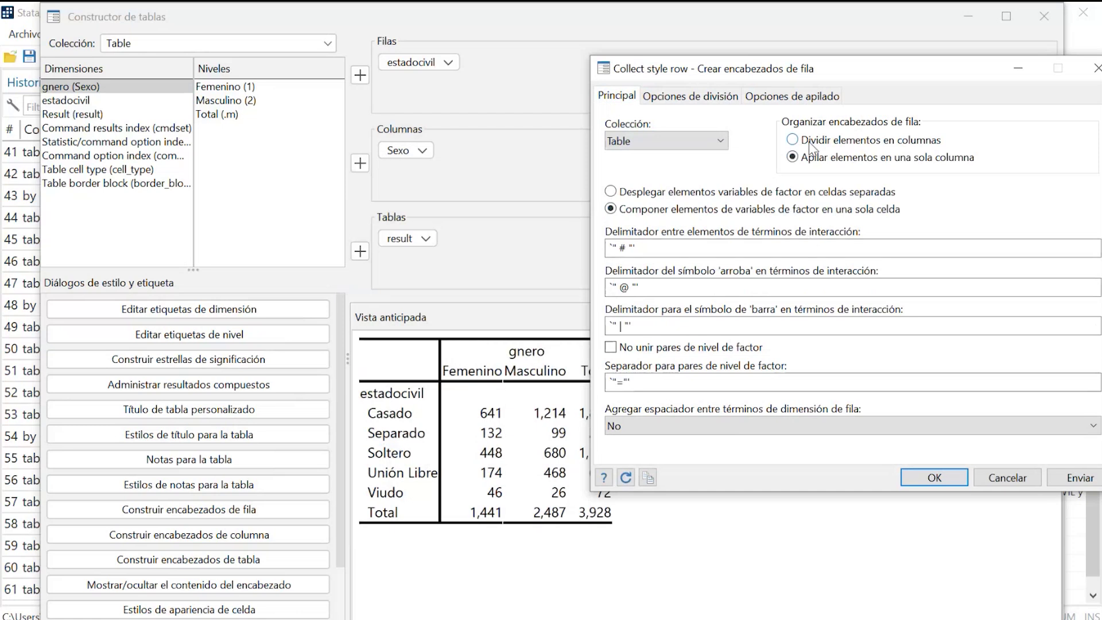
{"action": "left_click", "coordinate": [694, 98]}
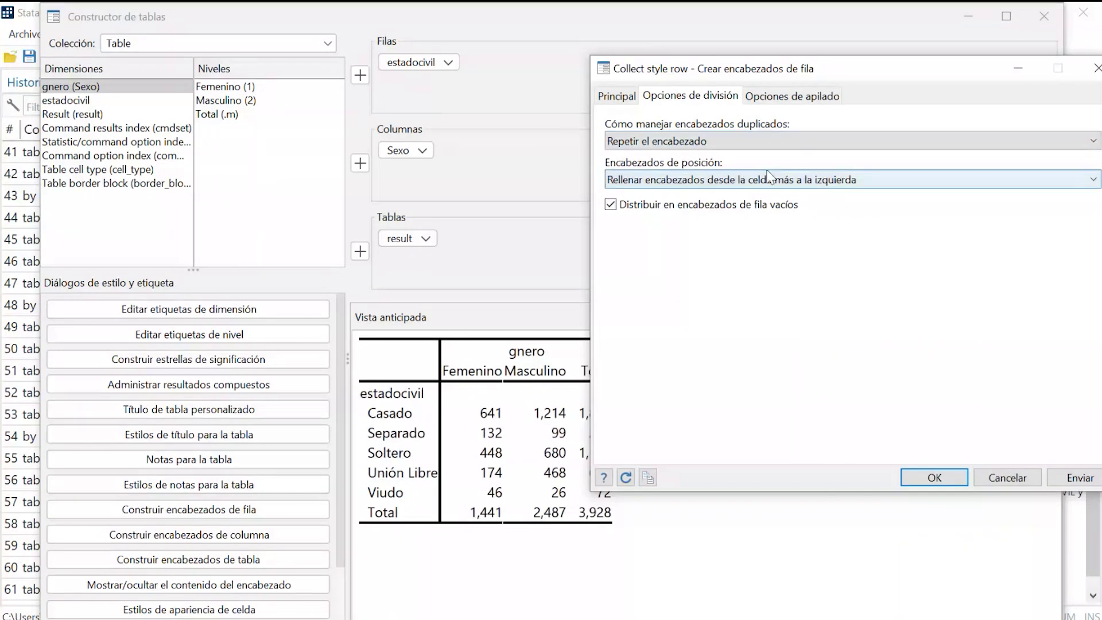
{"action": "left_click", "coordinate": [793, 141]}
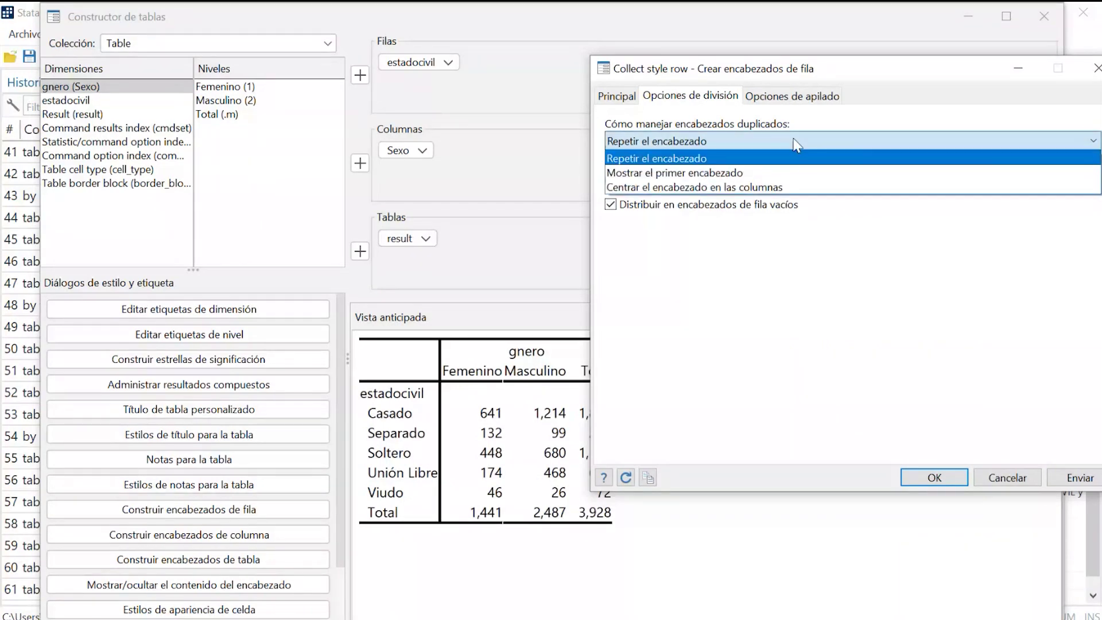
{"action": "left_click", "coordinate": [782, 187]}
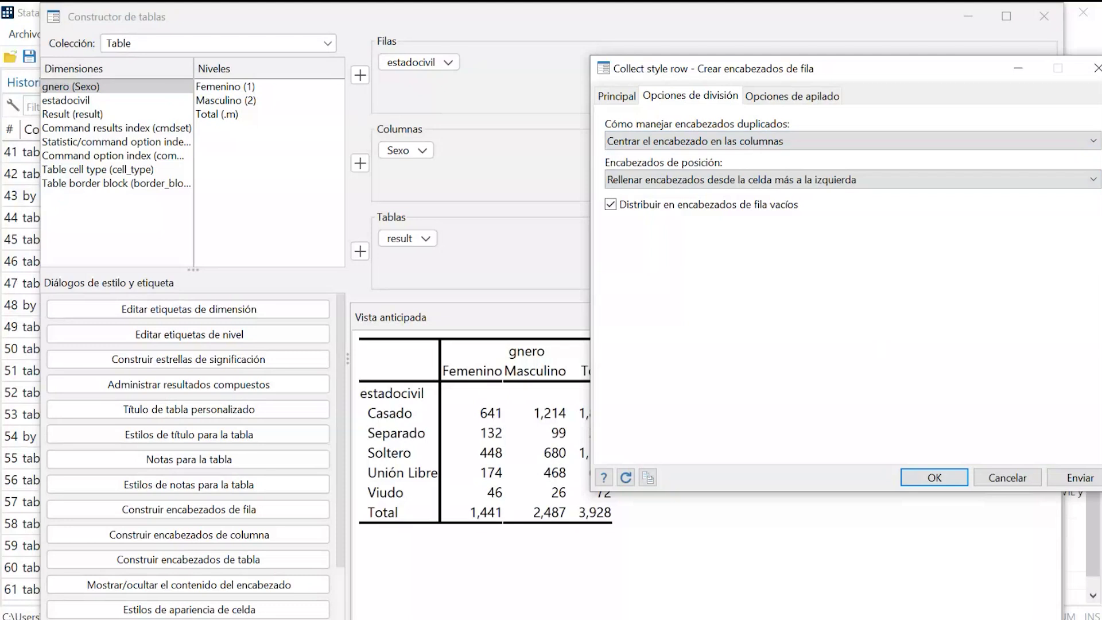
{"action": "left_click", "coordinate": [1075, 478]}
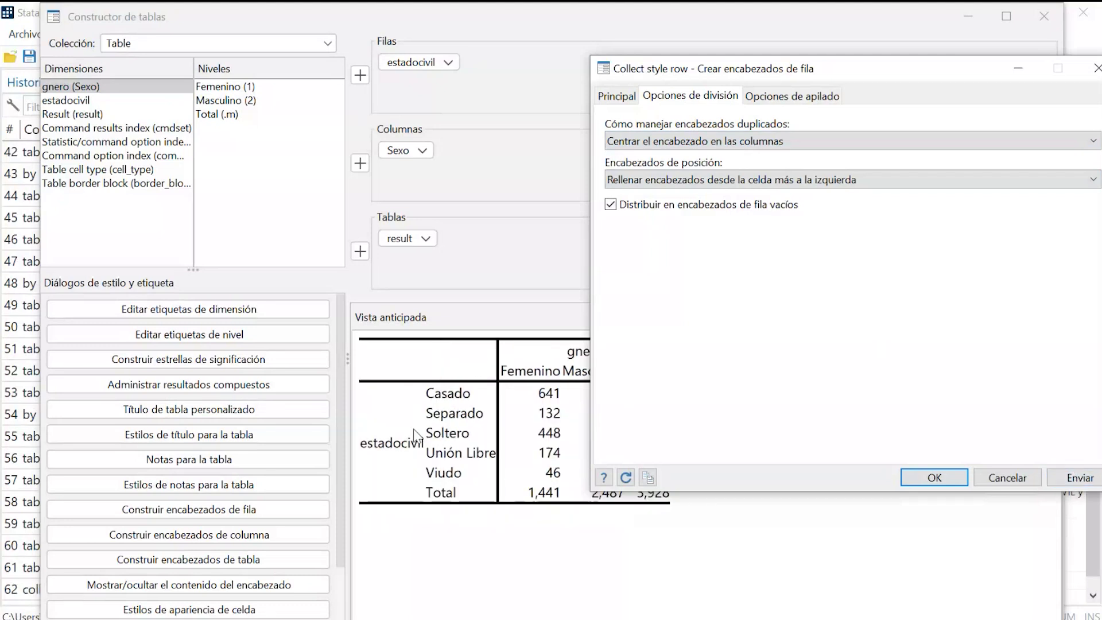
Set the row header position to fill the rightmost cell and apply it to the table.
{"action": "left_click", "coordinate": [706, 183]}
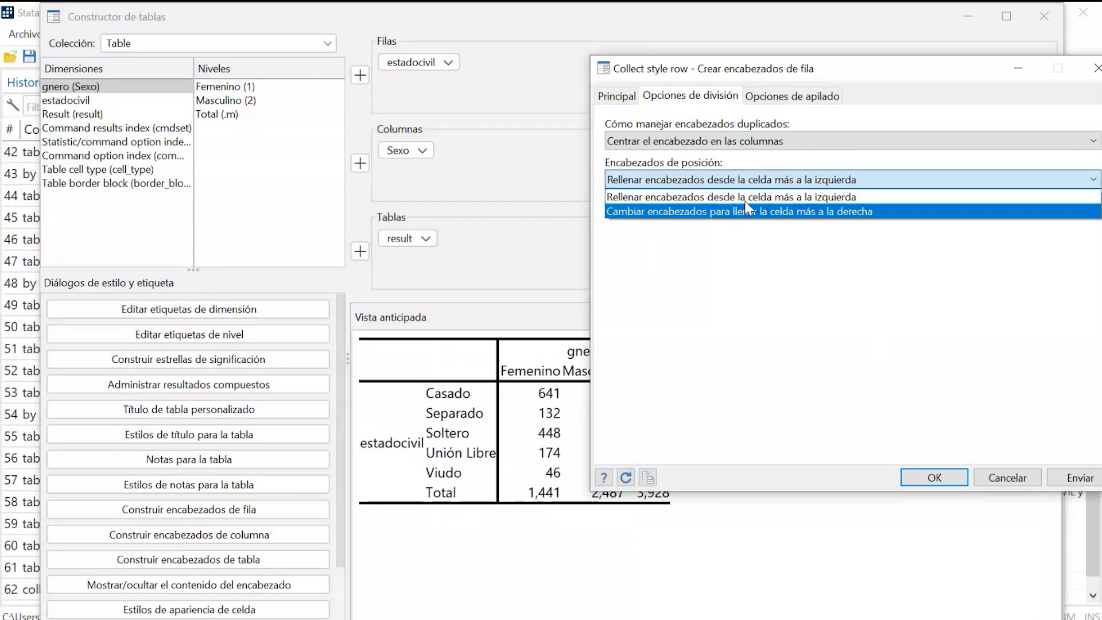
{"action": "left_click", "coordinate": [816, 212]}
{"action": "left_click", "coordinate": [1084, 481]}
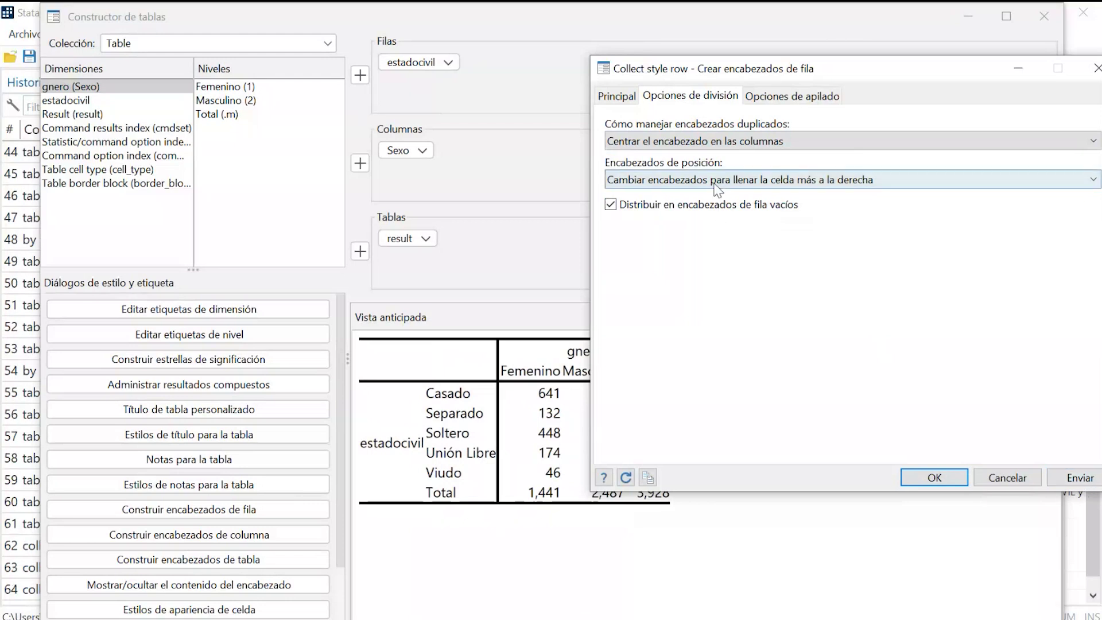
Select filling the row headers from the leftmost cell again, and close the row header settings without applying.
{"action": "left_click", "coordinate": [683, 181]}
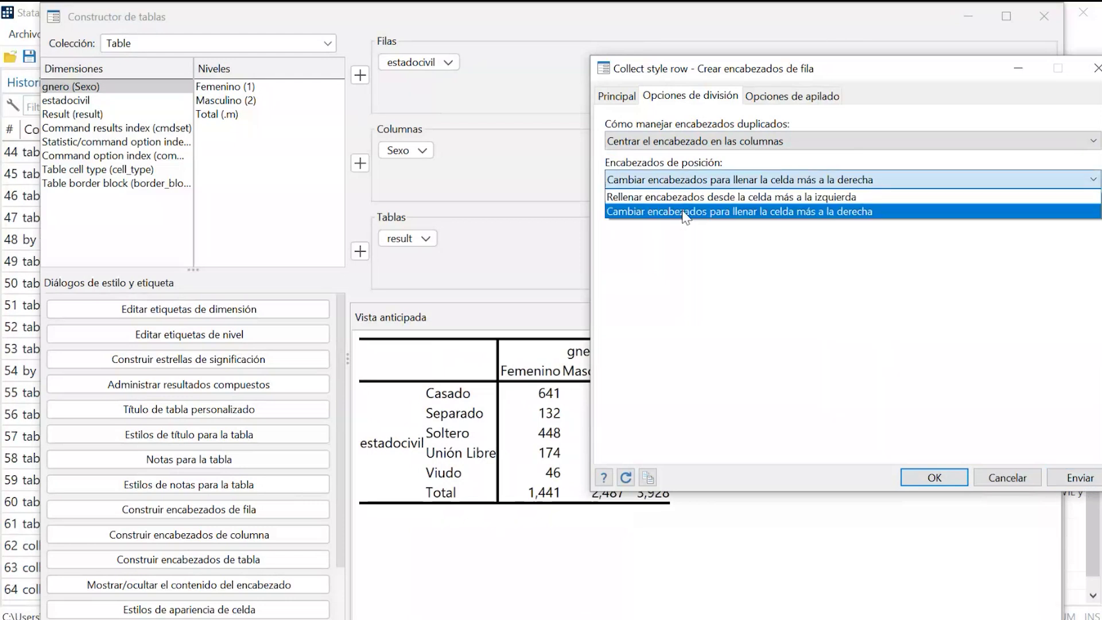
{"action": "left_click", "coordinate": [672, 198]}
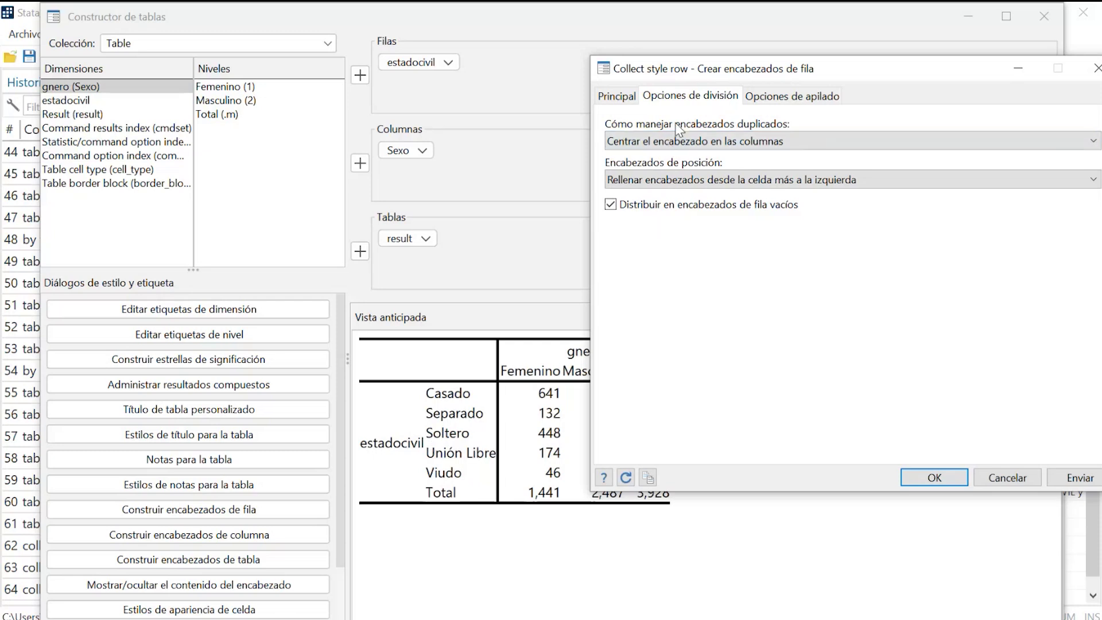
{"action": "left_click", "coordinate": [624, 94]}
{"action": "left_click", "coordinate": [1019, 69]}
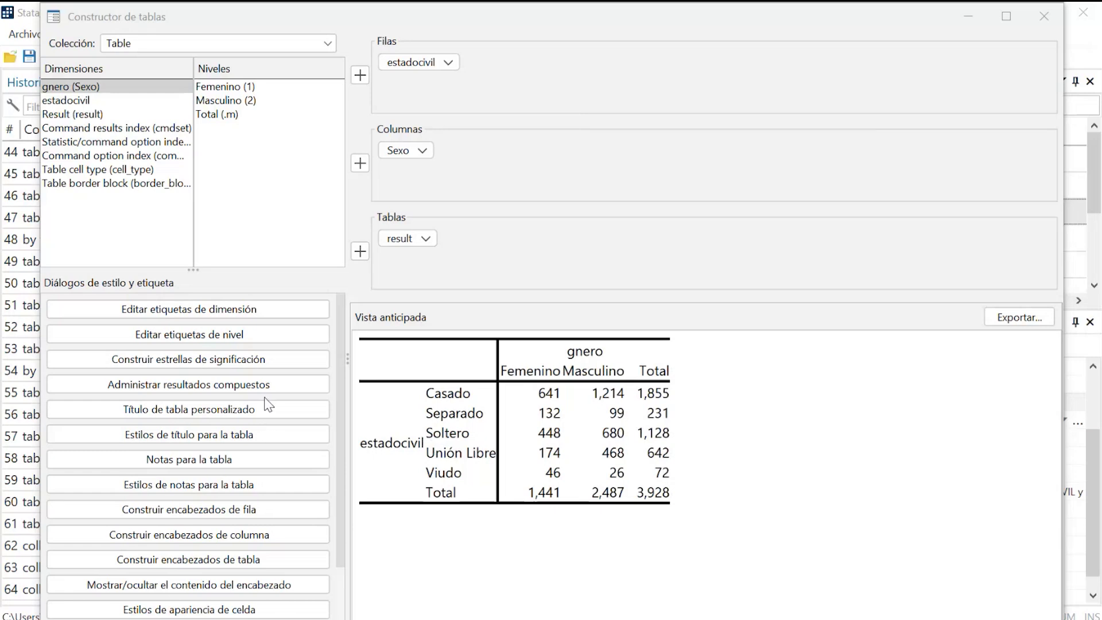
{"action": "left_click", "coordinate": [189, 509]}
{"action": "left_click_drag", "start_coordinate": [965, 75], "coordinate": [595, 6]}
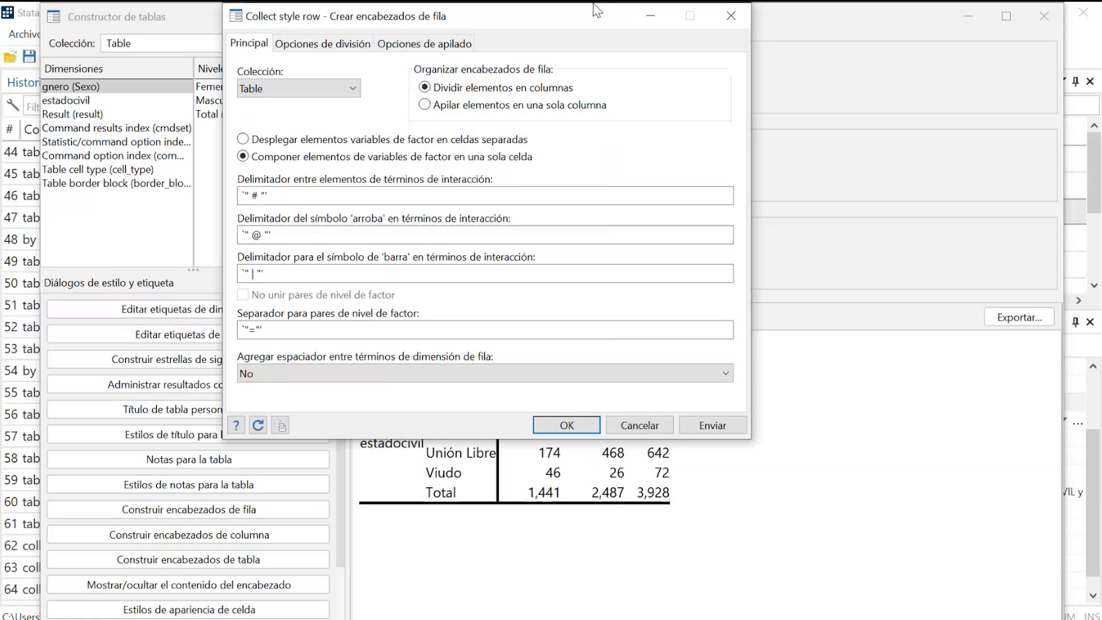
{"action": "left_click", "coordinate": [731, 16]}
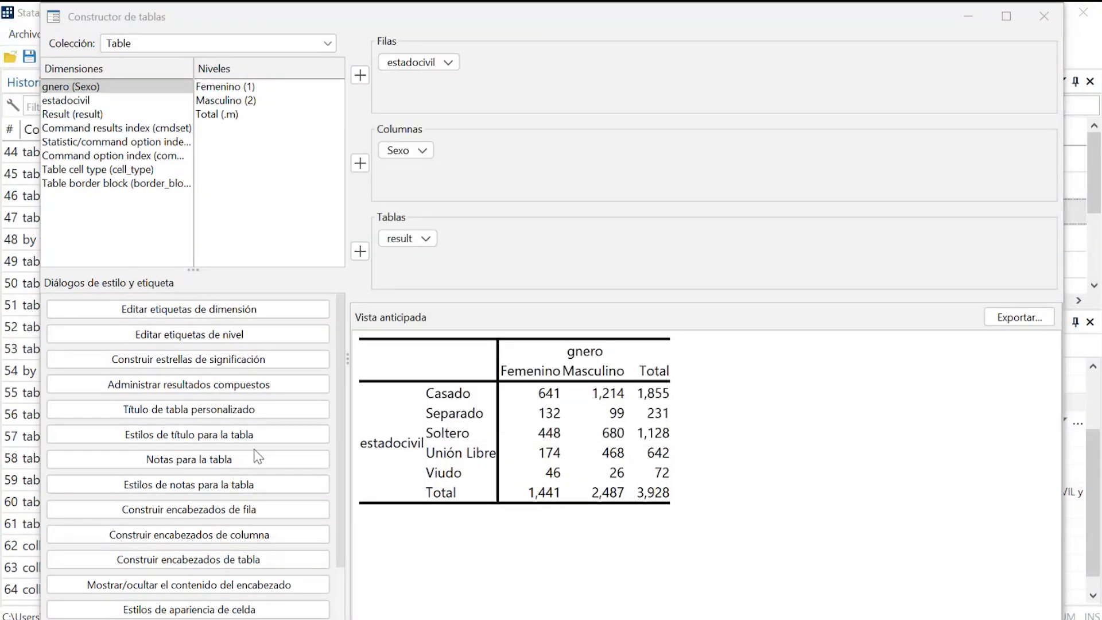
Add the custom table title "Tabla 1. Estado Civil - Sexo".
{"action": "left_click", "coordinate": [235, 409]}
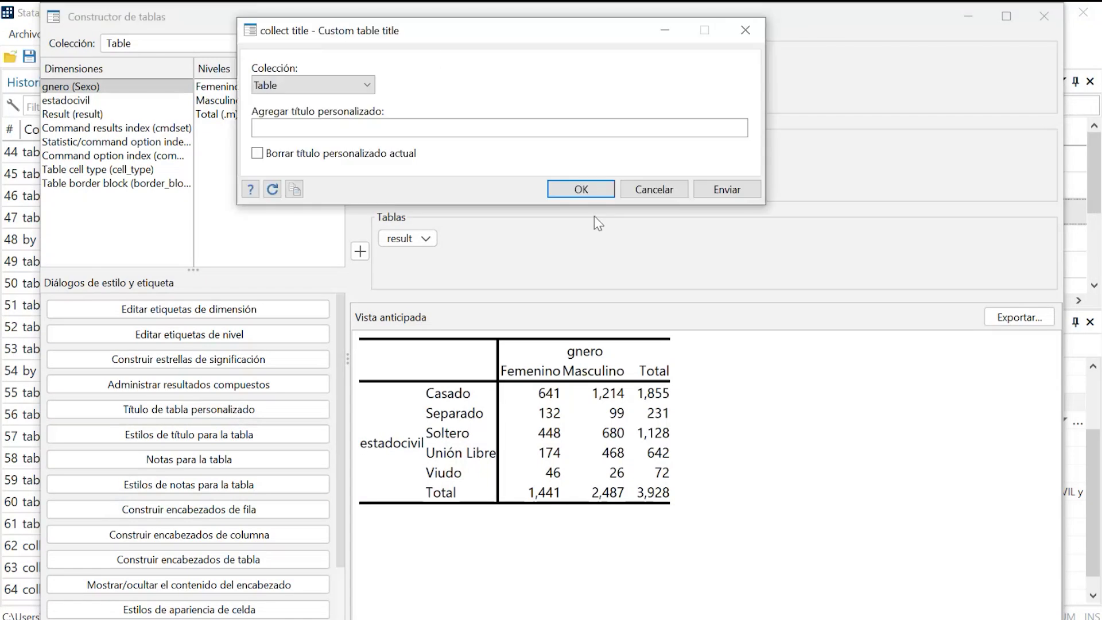
{"action": "left_click", "coordinate": [346, 126]}
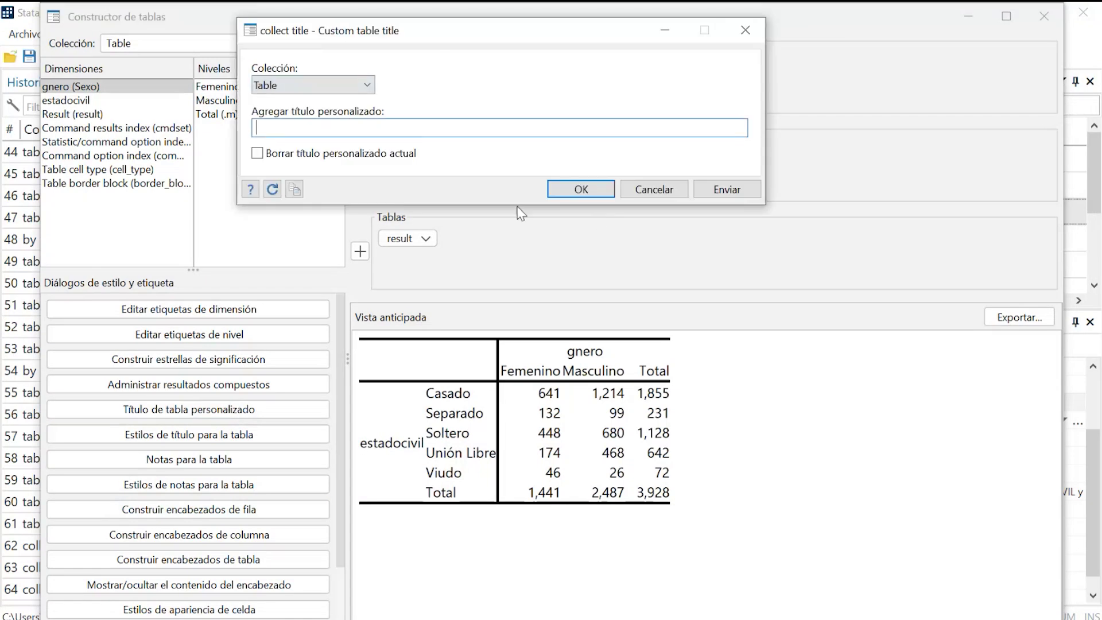
{"action": "type", "text": "Tabla 1. Estado Civil - "}
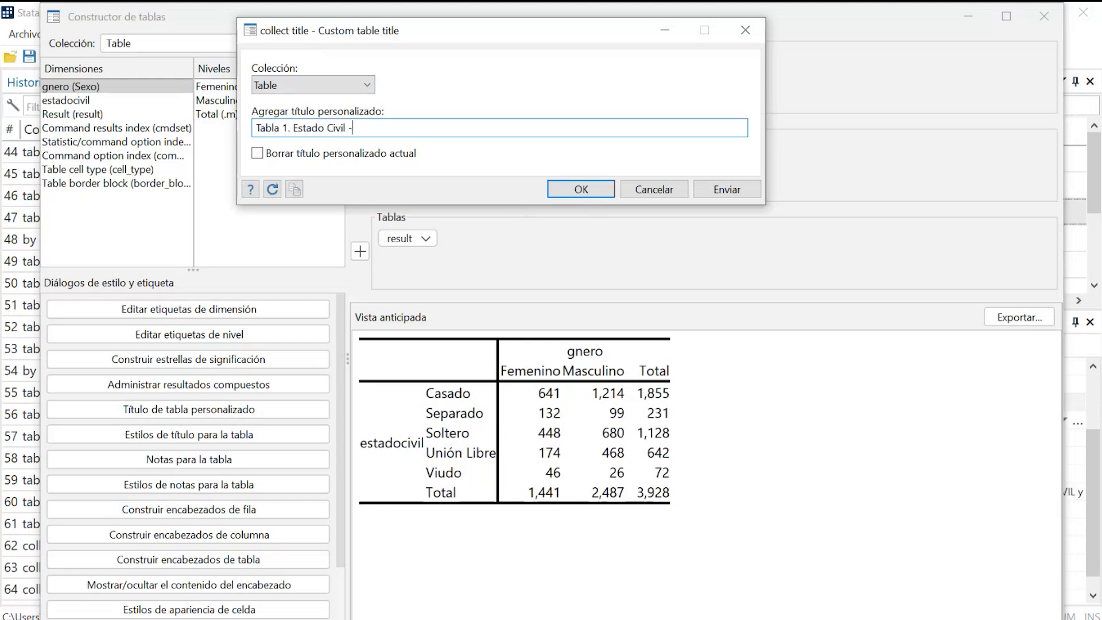
{"action": "type", "text": "Sexo"}
{"action": "key", "text": "Left"}
{"action": "key", "text": "Left"}
{"action": "key", "text": "Left"}
{"action": "key", "text": "Left"}
{"action": "left_click", "coordinate": [584, 189]}
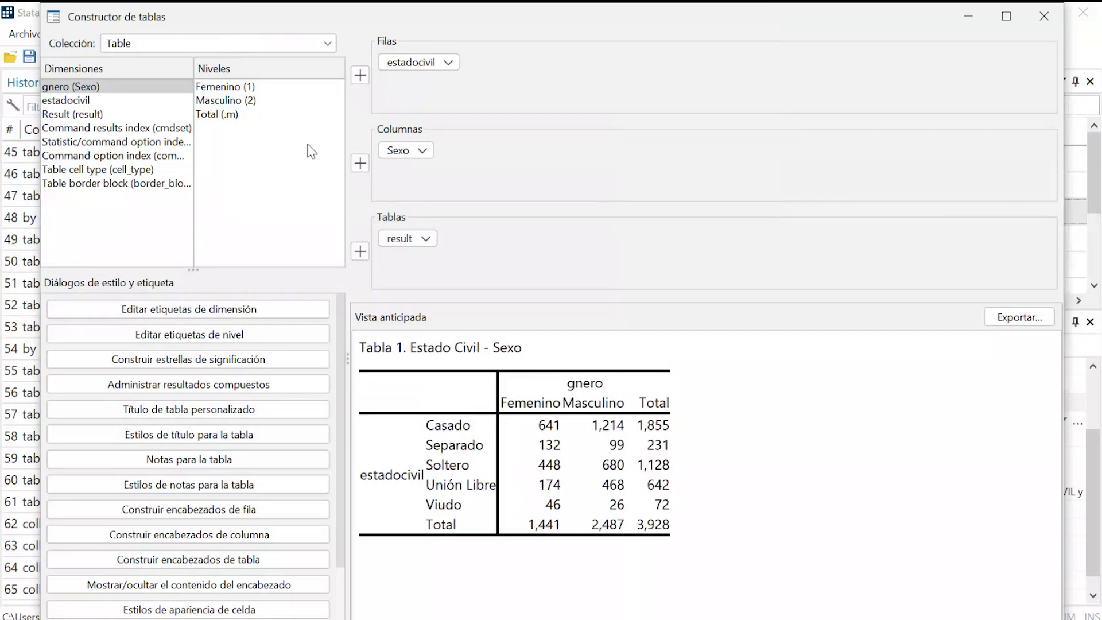
Inspect the dimensions and levels of the Sexo column term without changing them.
{"action": "left_click", "coordinate": [408, 150]}
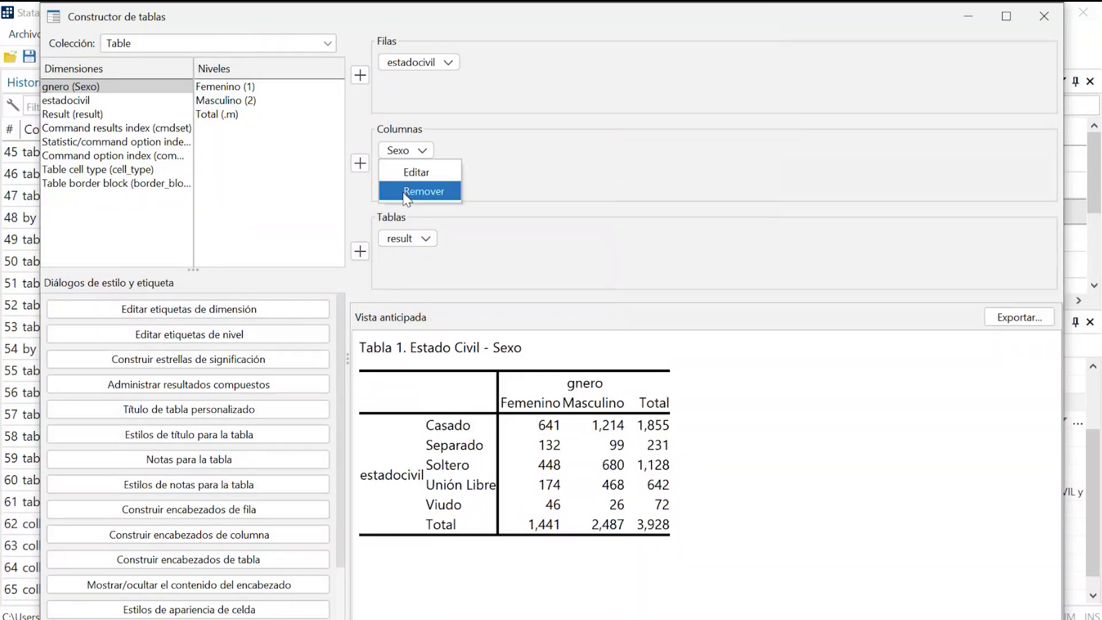
{"action": "left_click", "coordinate": [415, 173]}
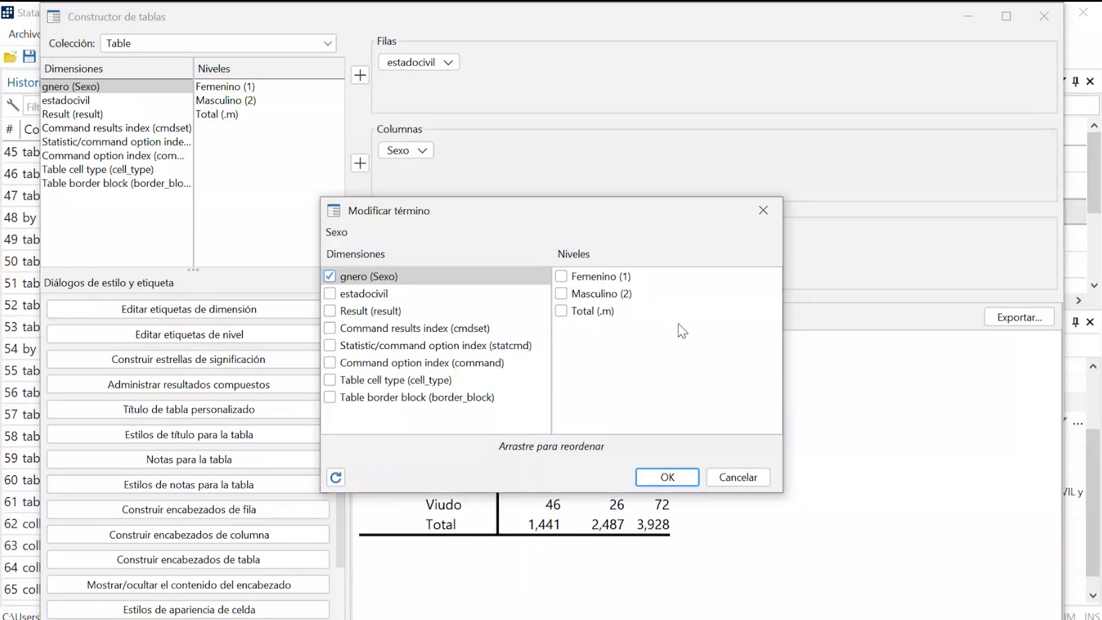
{"action": "left_click", "coordinate": [762, 210]}
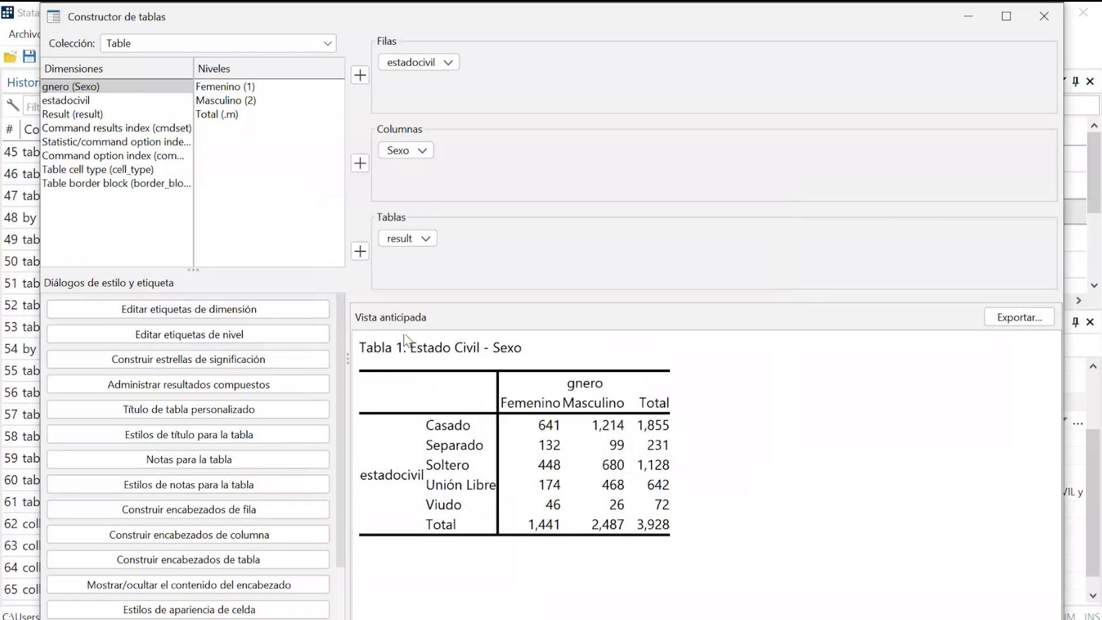
Set the table title's font style to bold and italic, keeping the preview title in view.
{"action": "left_click", "coordinate": [234, 435]}
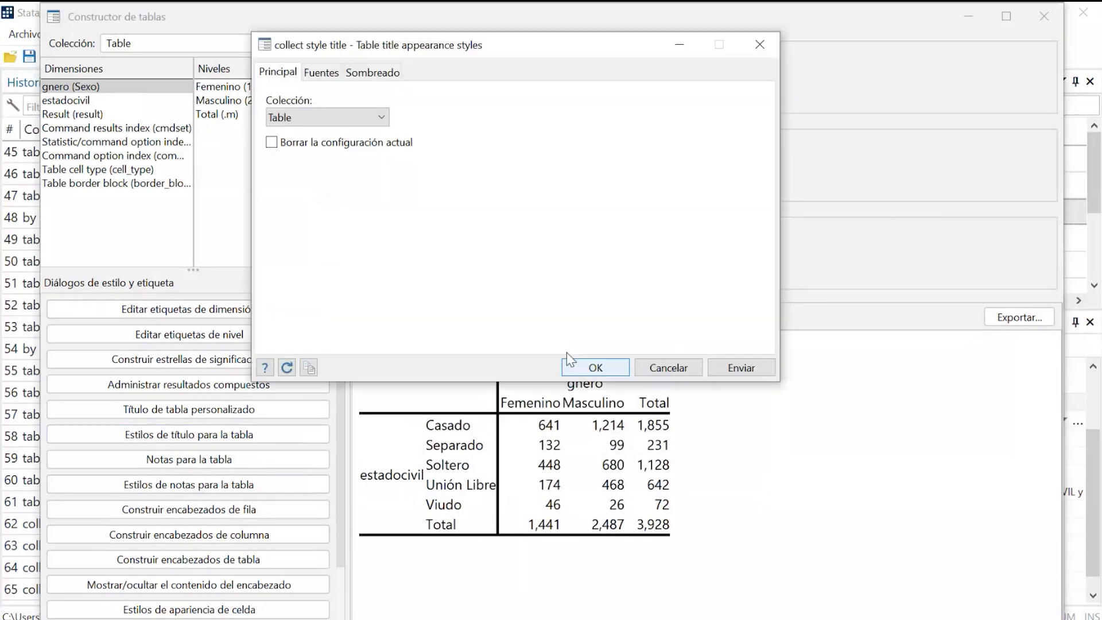
{"action": "left_click", "coordinate": [321, 73]}
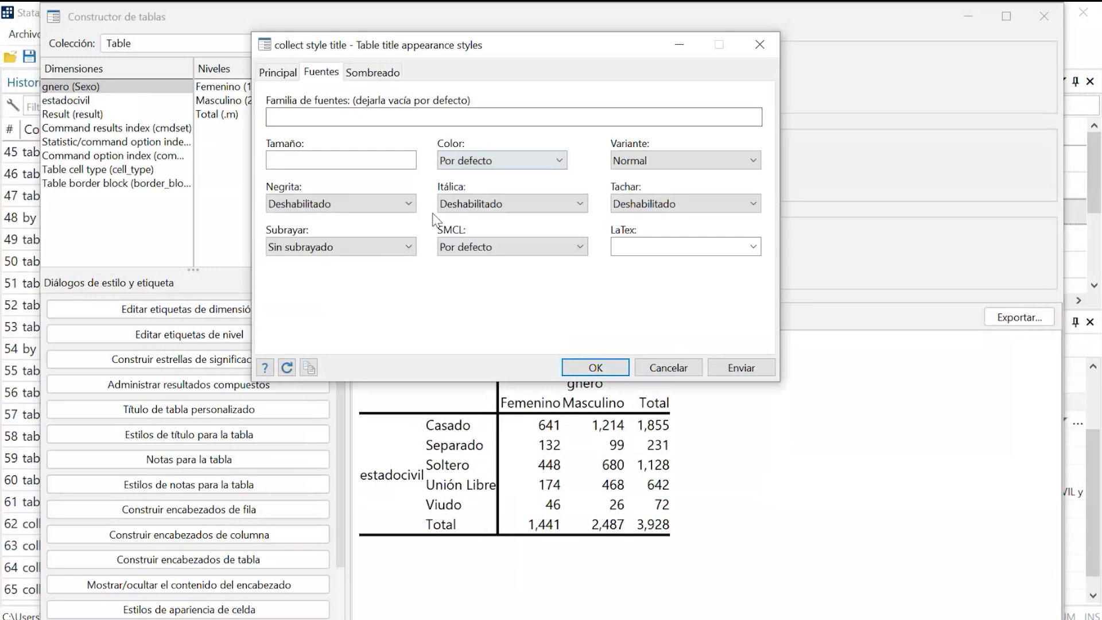
{"action": "left_click", "coordinate": [368, 204]}
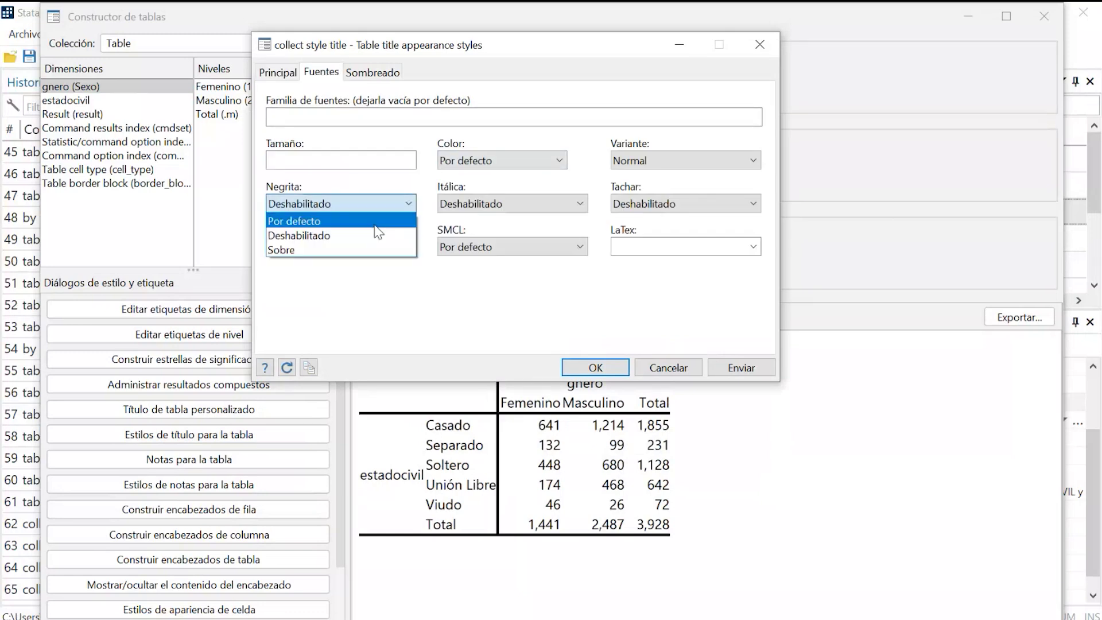
{"action": "left_click", "coordinate": [339, 251]}
{"action": "left_click_drag", "start_coordinate": [361, 44], "coordinate": [643, 105]}
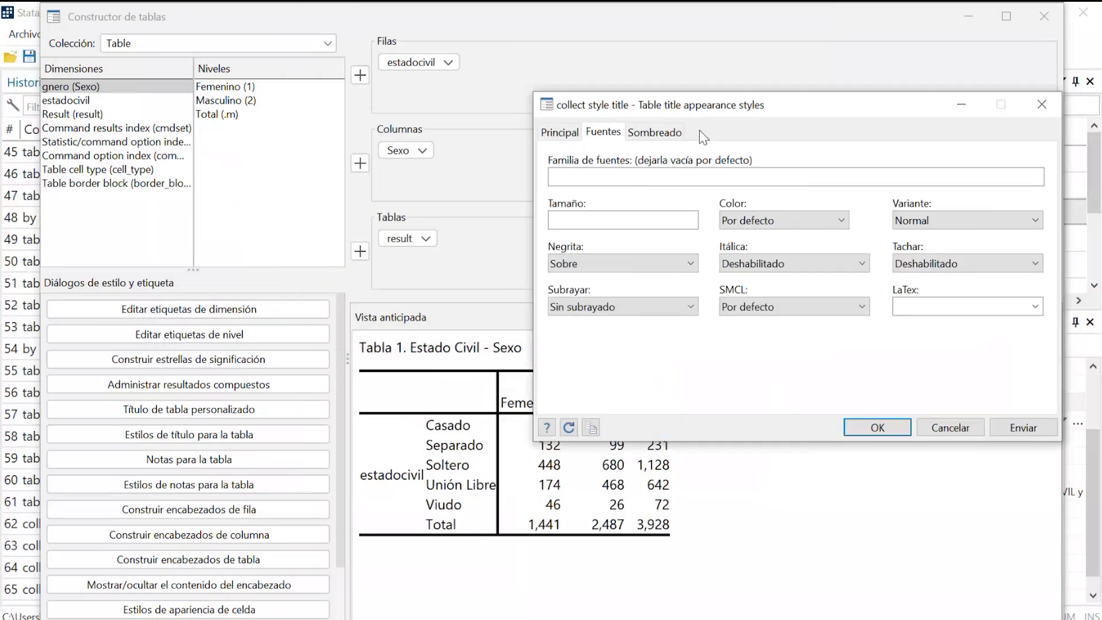
{"action": "left_click", "coordinate": [782, 264]}
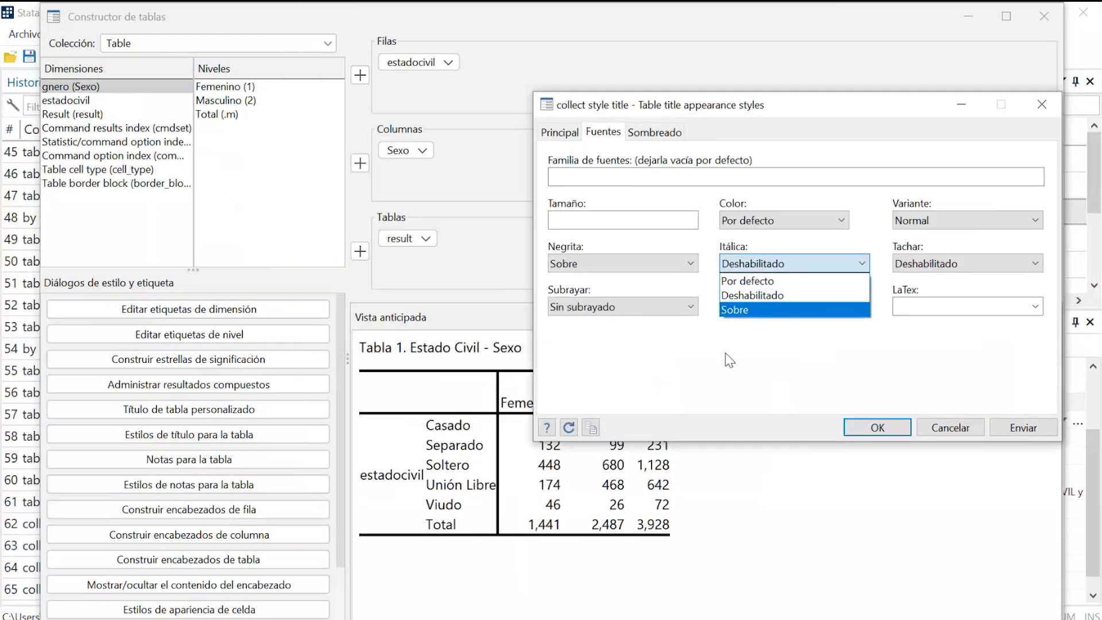
{"action": "left_click", "coordinate": [747, 309]}
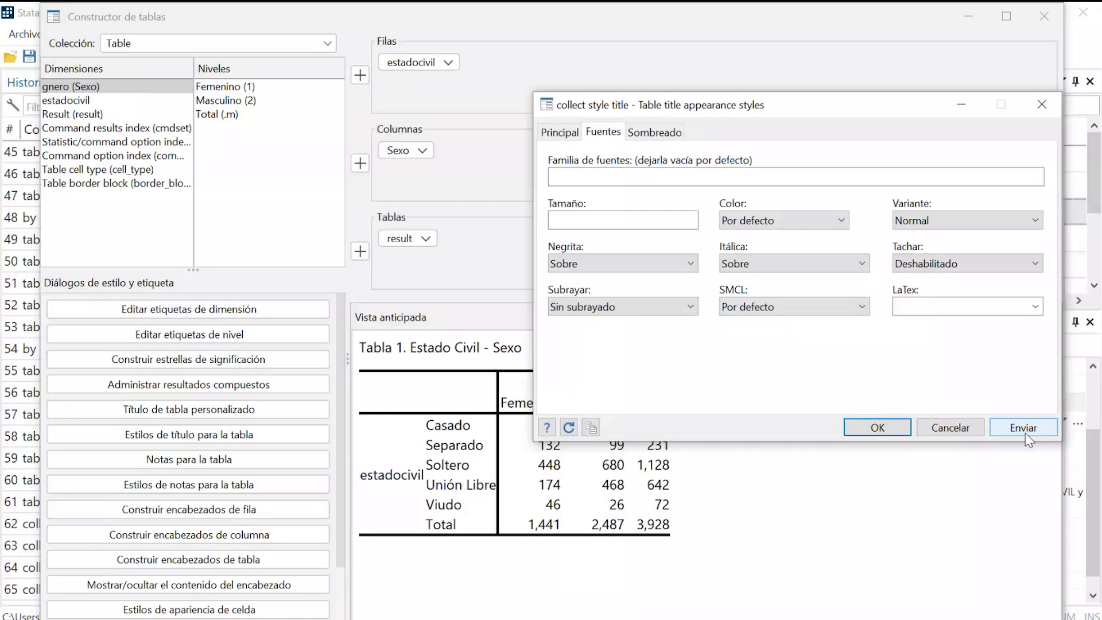
Apply the bold and italic font style to the table title and close the title styles.
{"action": "left_click", "coordinate": [1024, 428]}
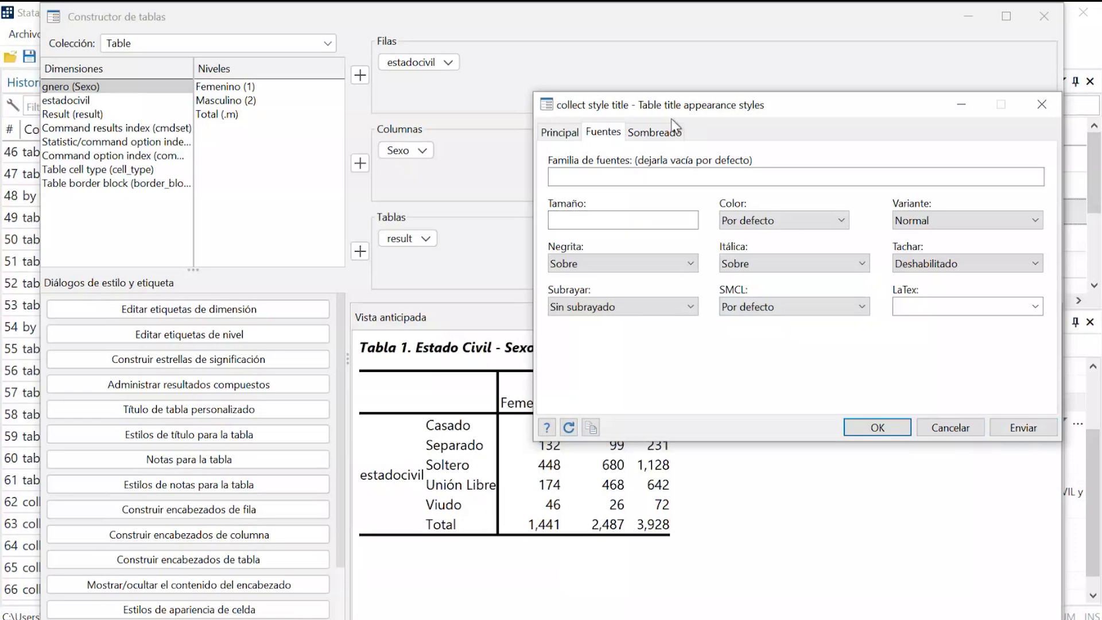
{"action": "left_click_drag", "start_coordinate": [673, 119], "coordinate": [537, 27]}
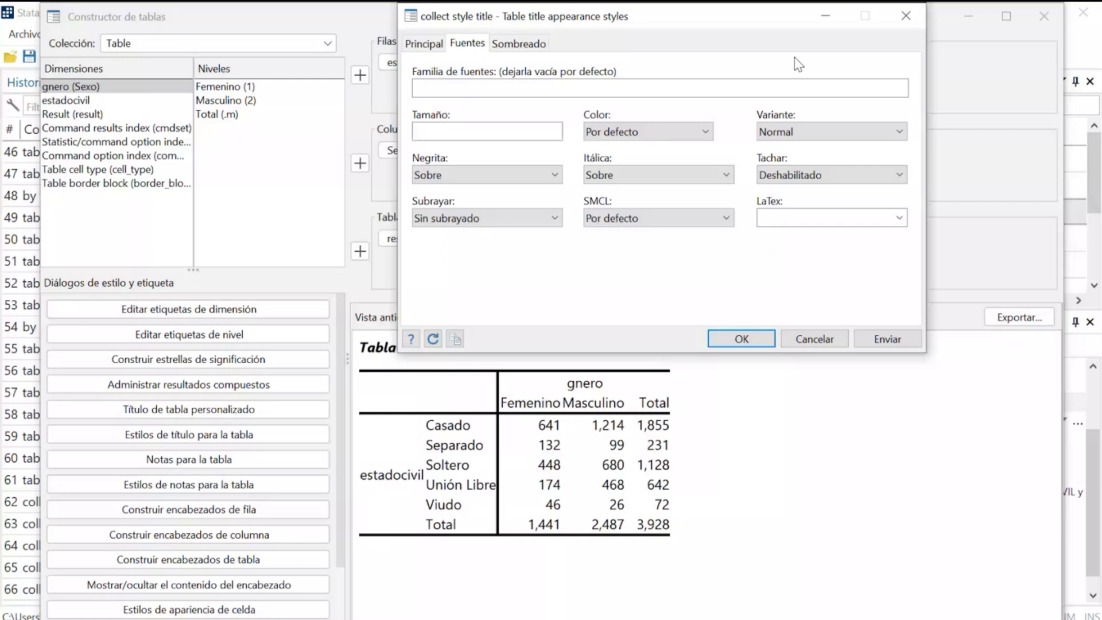
{"action": "key", "text": "Return"}
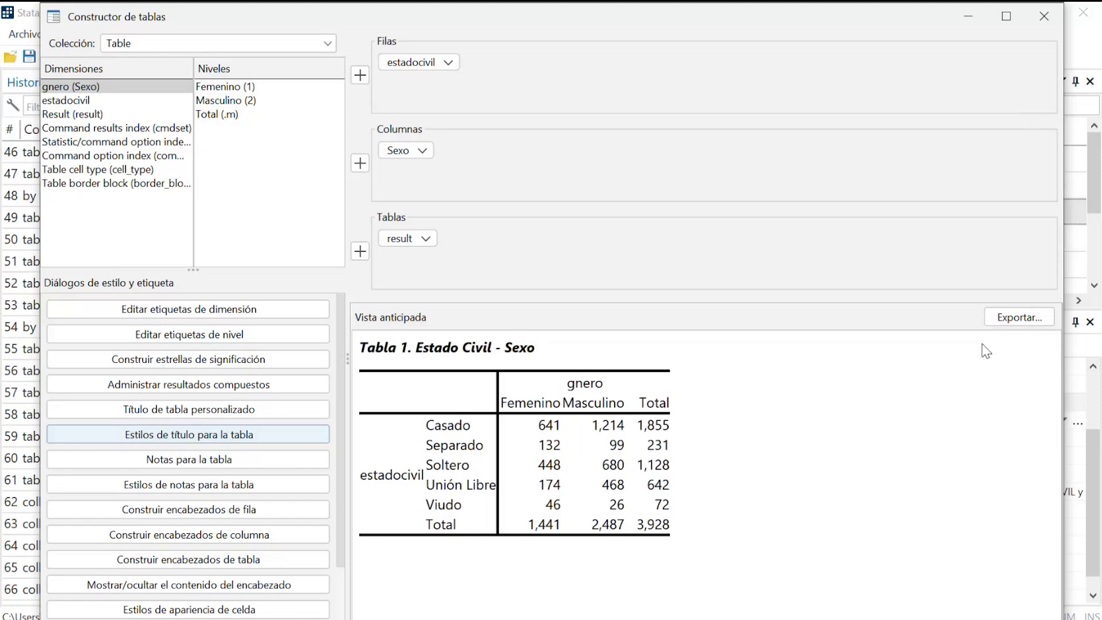
Set the table export to an MS Excel (*.xlsx) file named ejemplo_tabla in the capacitación_stata folder.
{"action": "left_click", "coordinate": [1020, 318]}
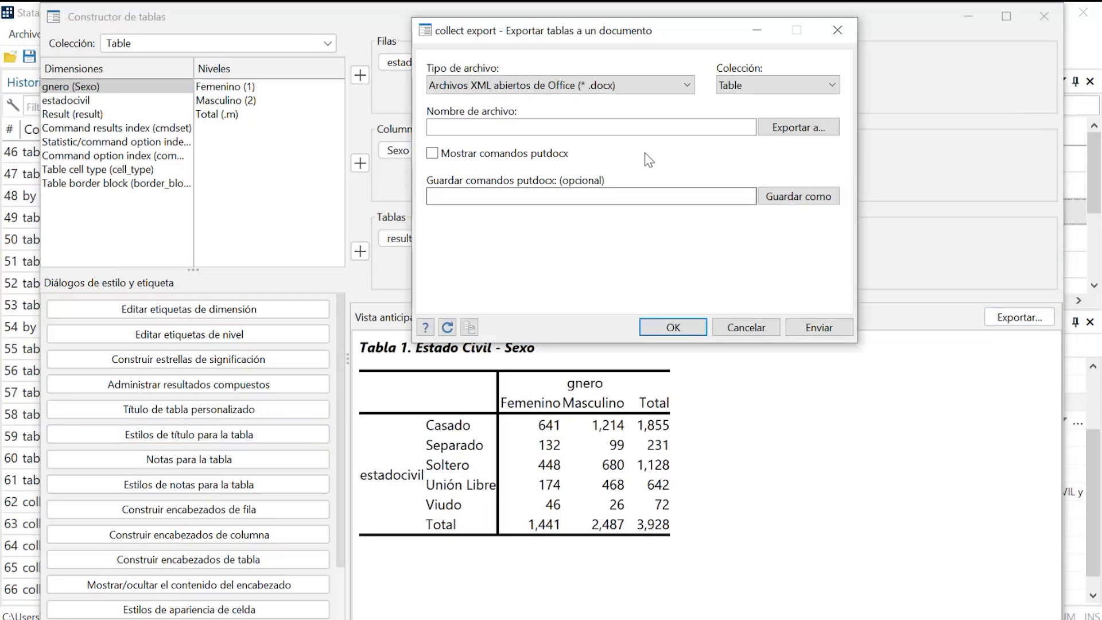
{"action": "left_click", "coordinate": [592, 86]}
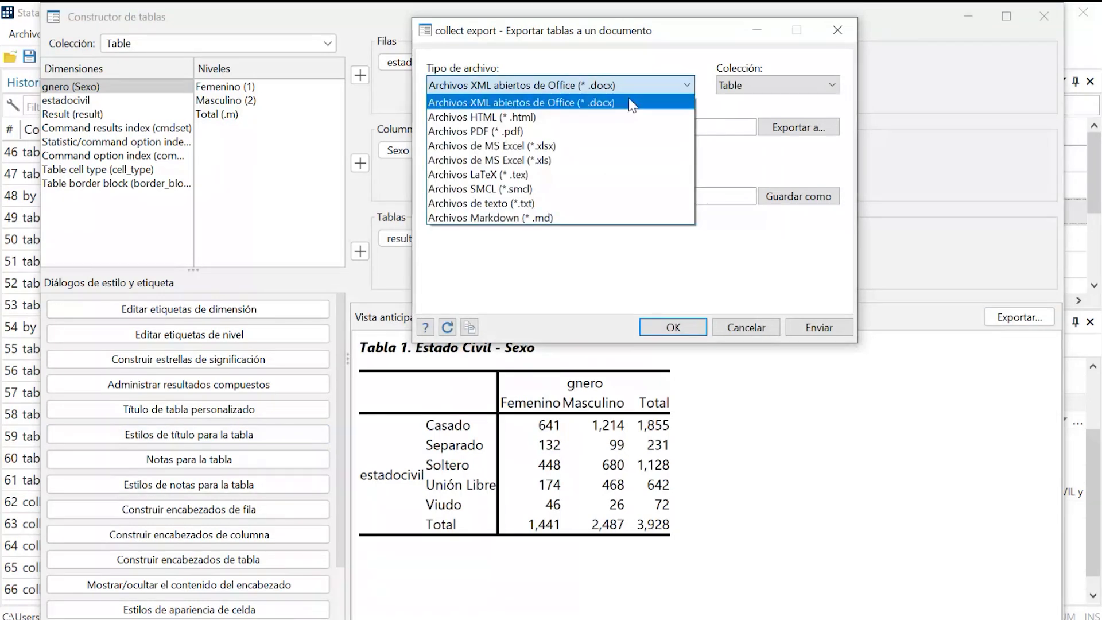
{"action": "left_click", "coordinate": [563, 158]}
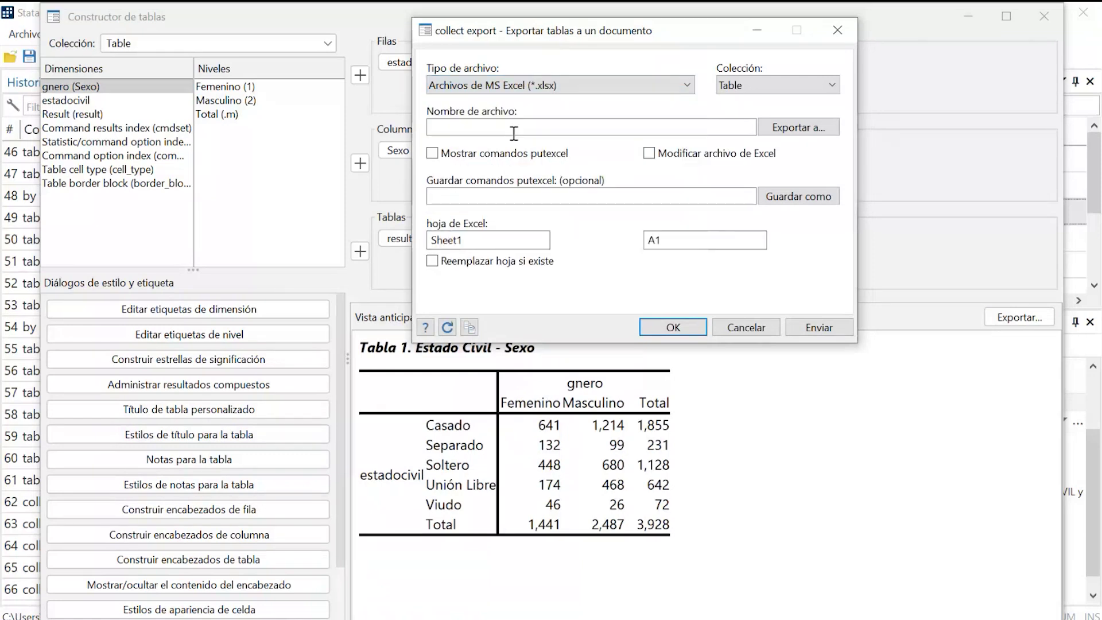
{"action": "left_click", "coordinate": [802, 128]}
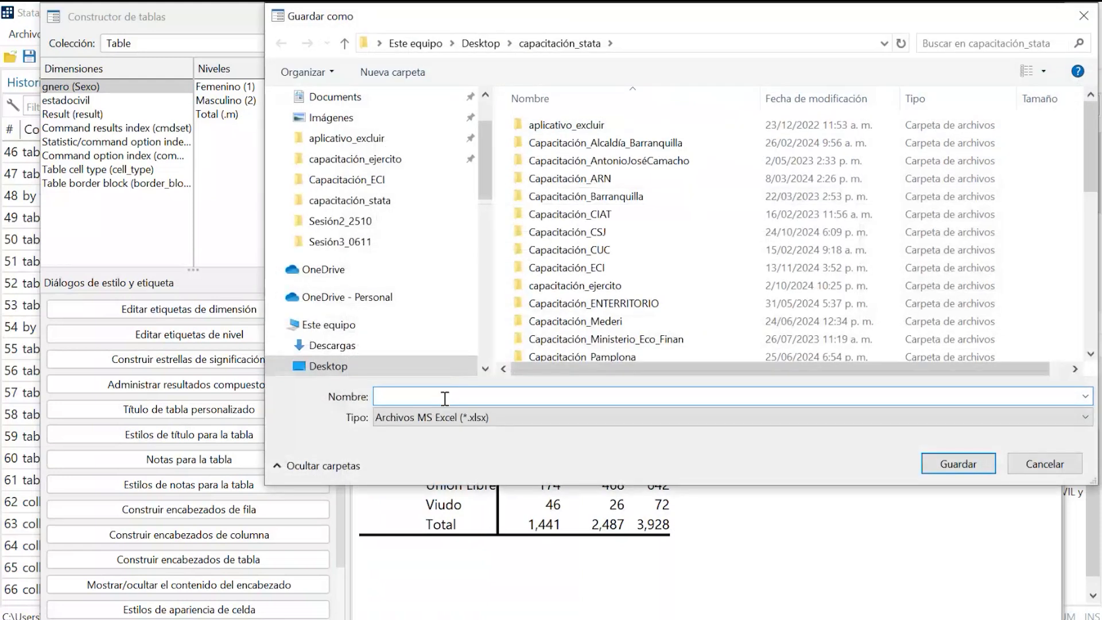
{"action": "type", "text": "ejem"}
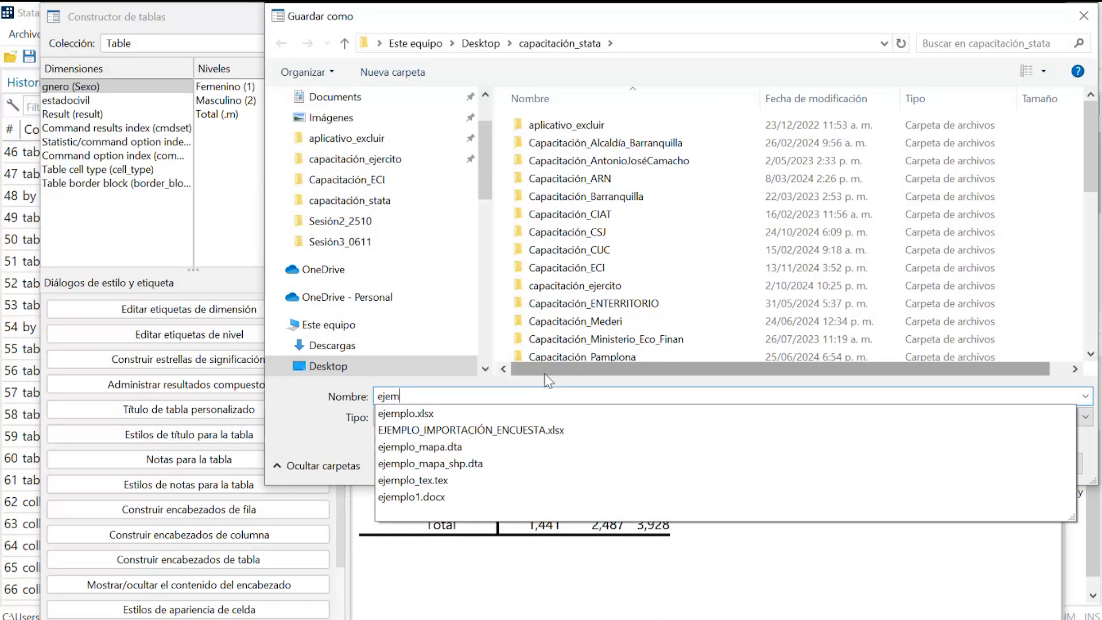
{"action": "type", "text": "plo_tabla"}
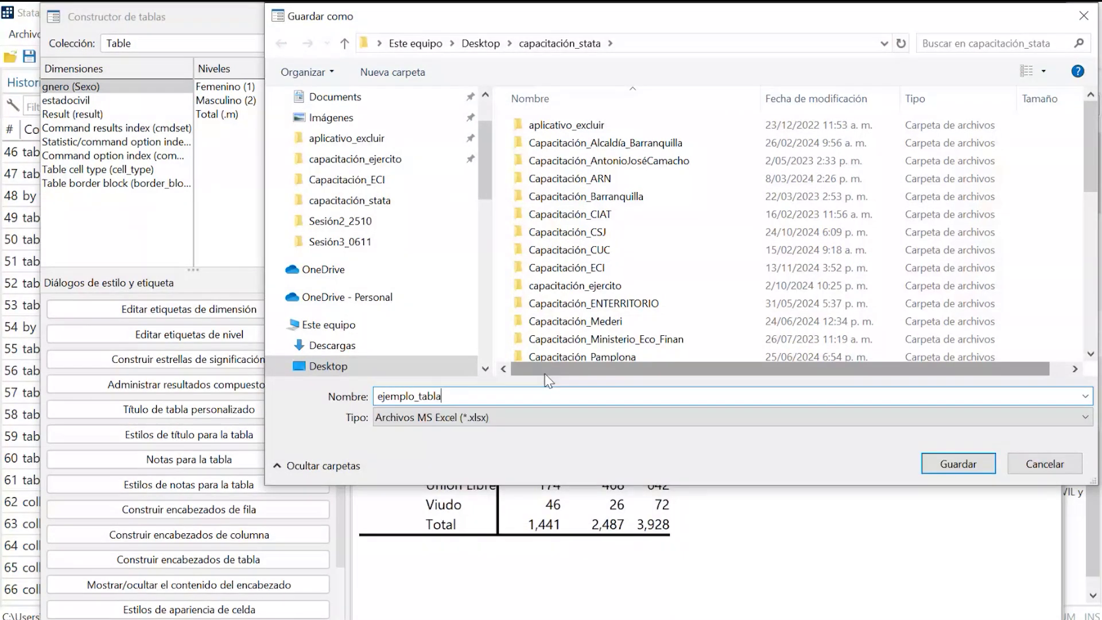
{"action": "key", "text": "Return"}
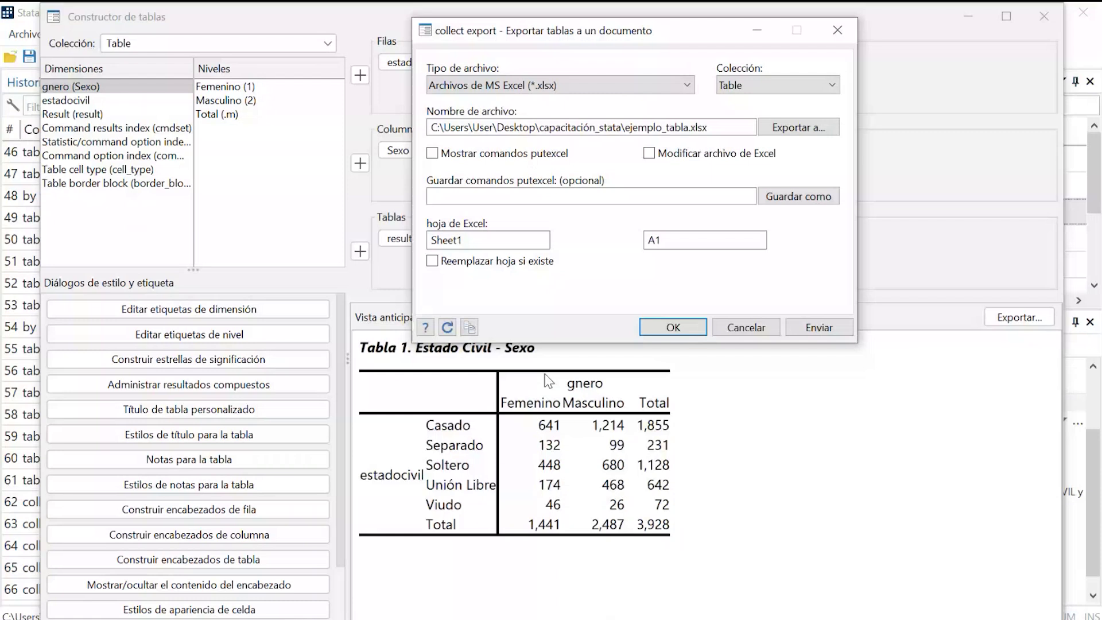
Set the Excel sheet name to Resultados and the starting cell to b2, and export the table.
{"action": "double_click", "coordinate": [492, 240]}
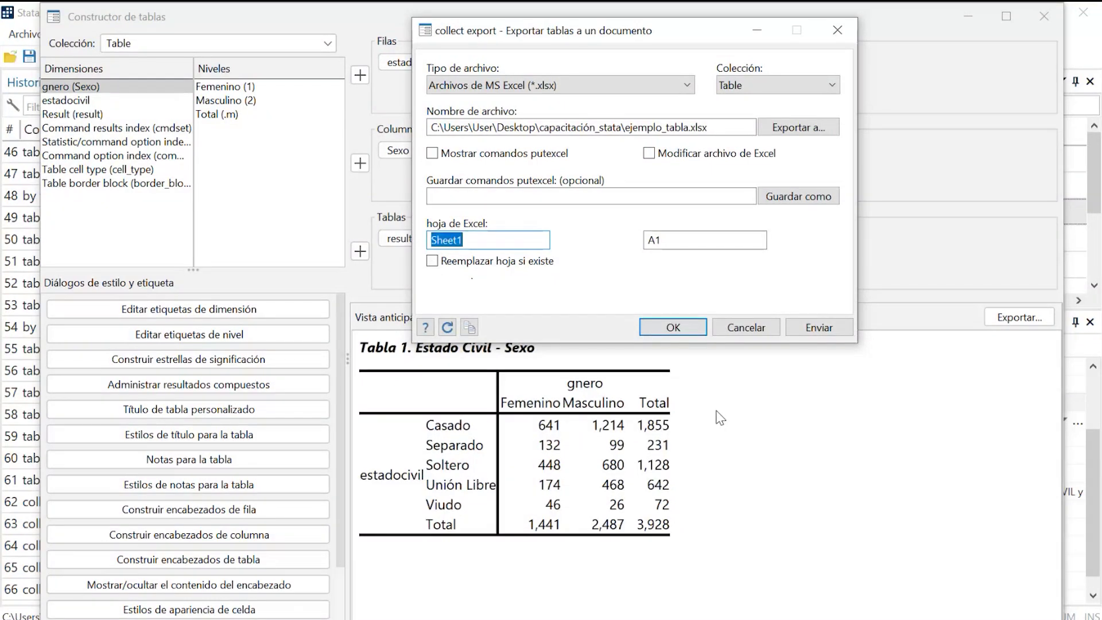
{"action": "type", "text": "Resultados"}
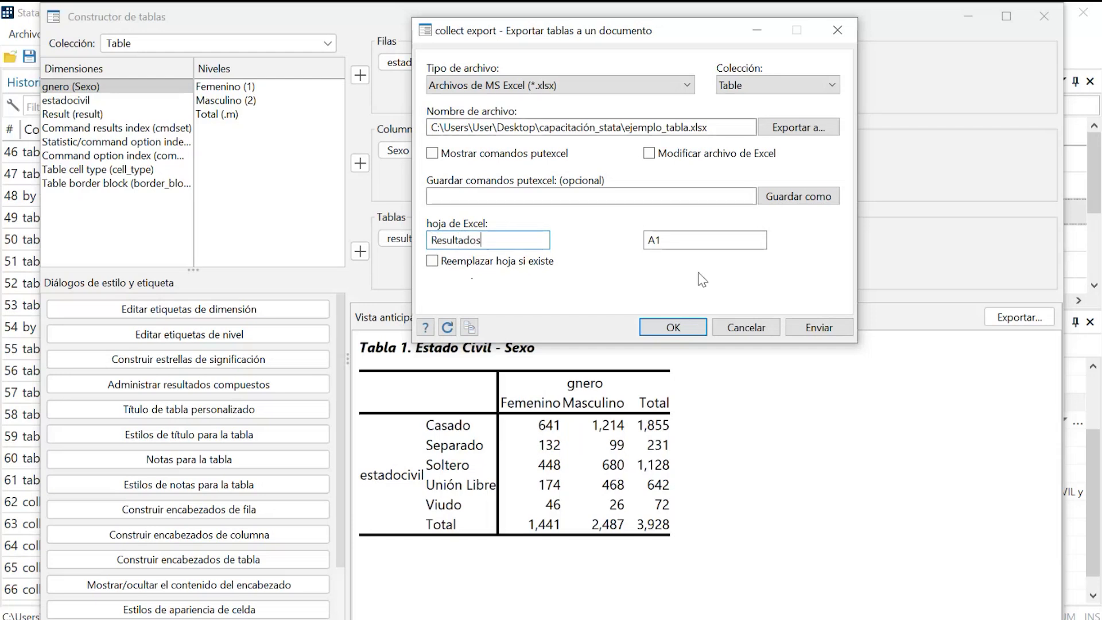
{"action": "left_click", "coordinate": [702, 240]}
{"action": "key", "text": "BackSpace"}
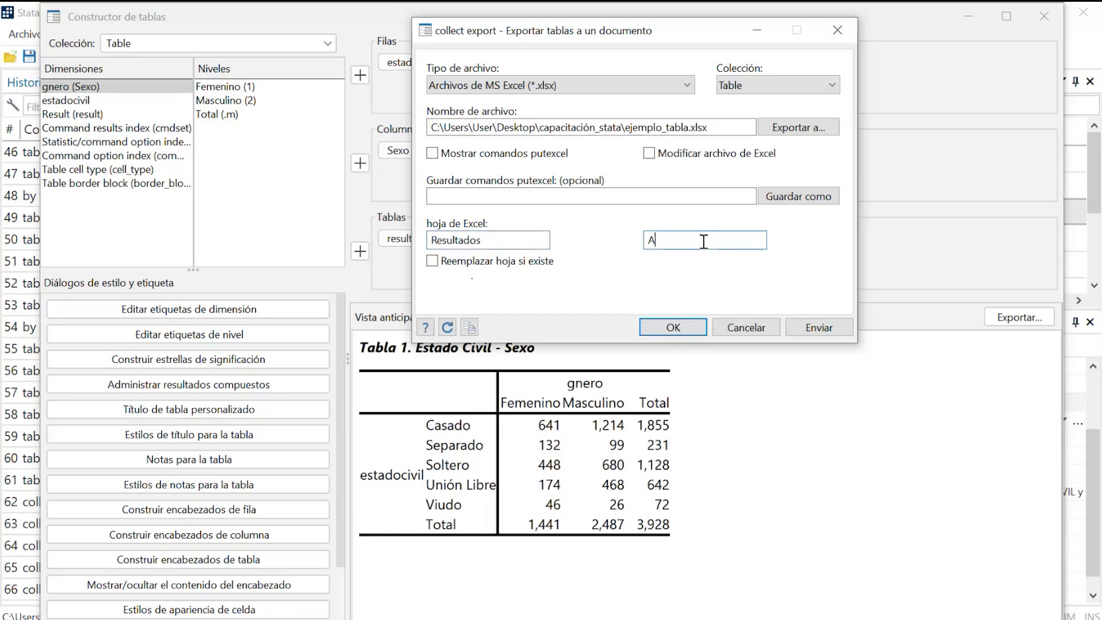
{"action": "key", "text": "BackSpace"}
{"action": "type", "text": "b2"}
{"action": "left_click", "coordinate": [708, 332]}
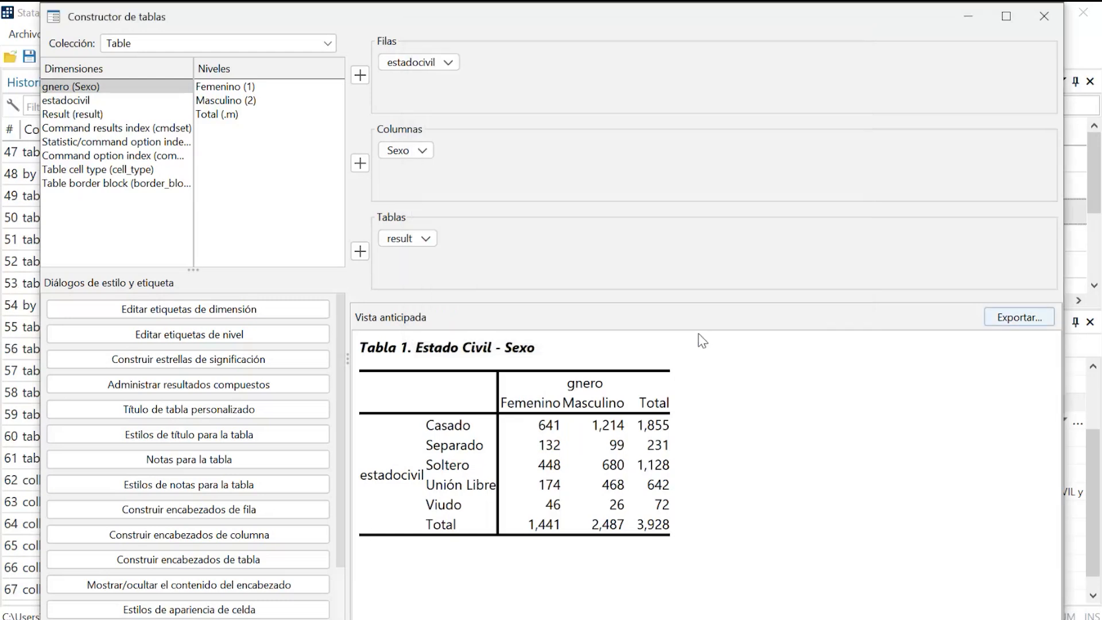
Minimize the table builder, reveal the command results and open the exported ejemplo_tabla.xlsx in Excel.
{"action": "left_click", "coordinate": [969, 16]}
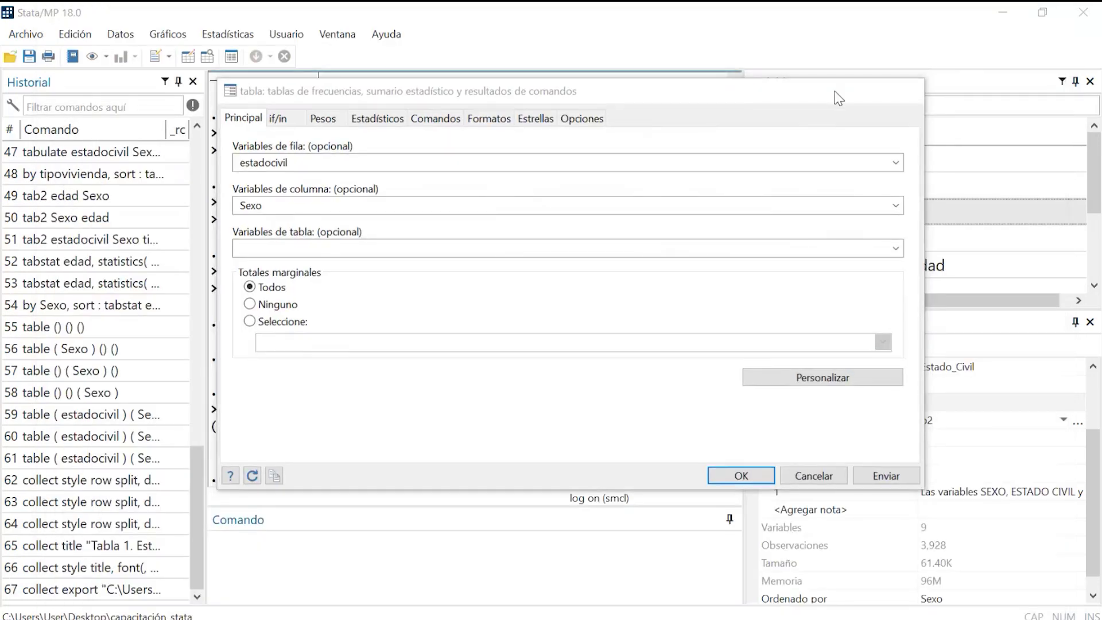
{"action": "left_click", "coordinate": [835, 90]}
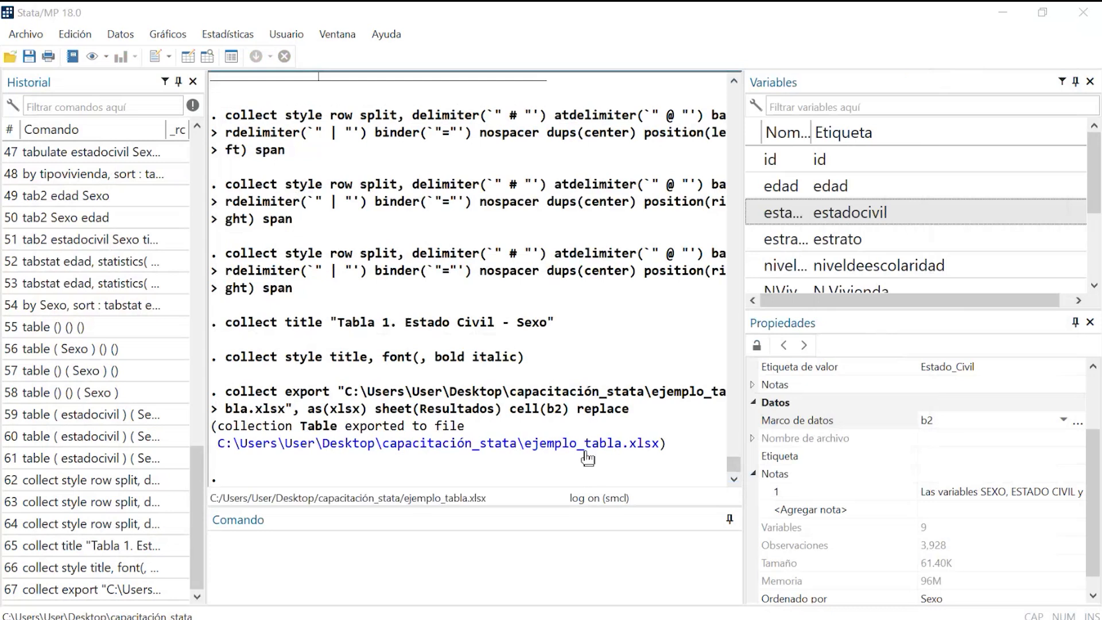
{"action": "left_click", "coordinate": [584, 453]}
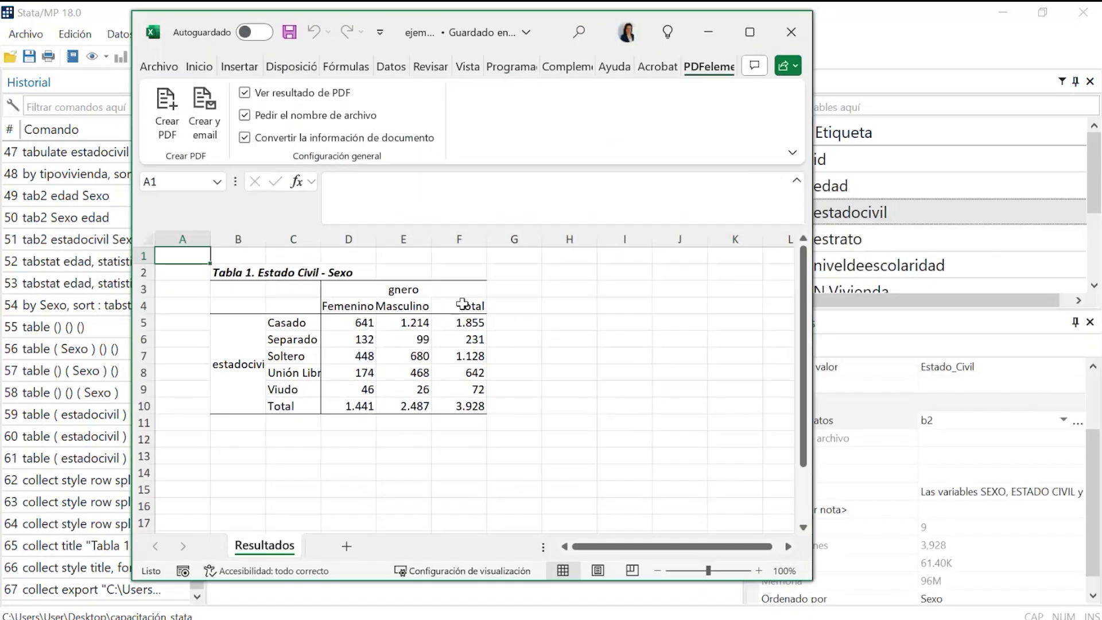
Examine the exported table's merged row and column headings, its placement on the Resultados sheet and its totals.
{"action": "left_click", "coordinate": [243, 352]}
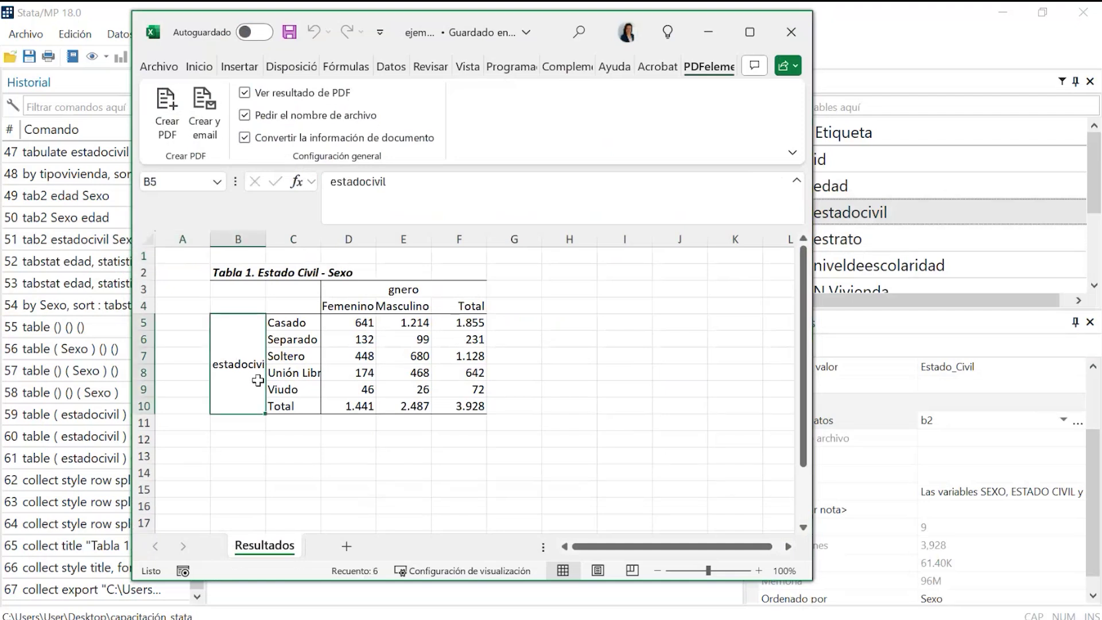
{"action": "left_click", "coordinate": [413, 289]}
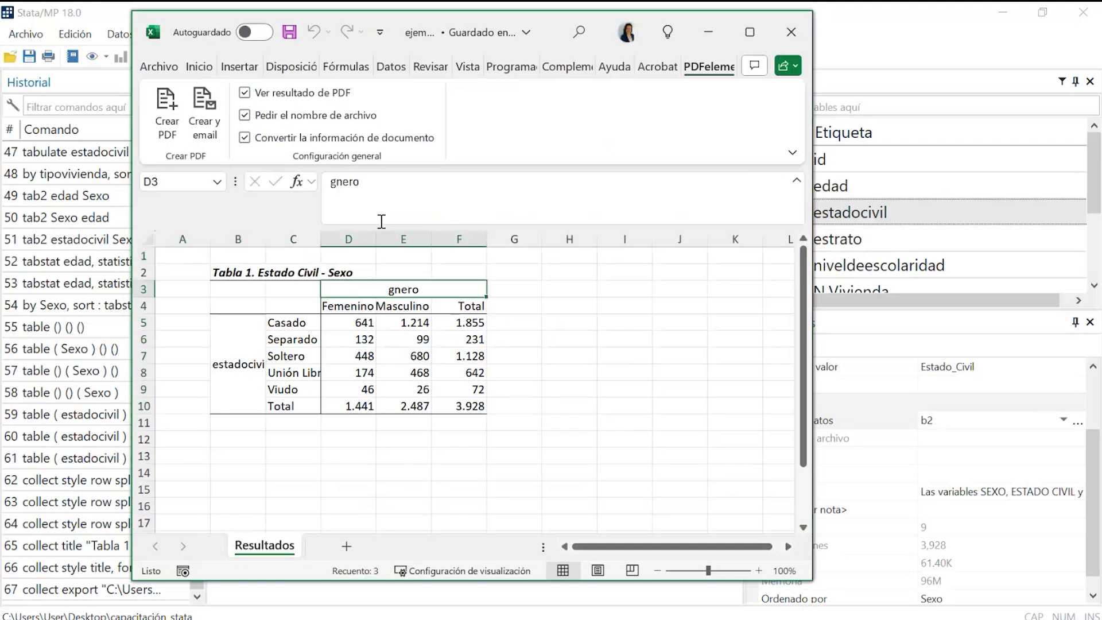
{"action": "left_click", "coordinate": [236, 361]}
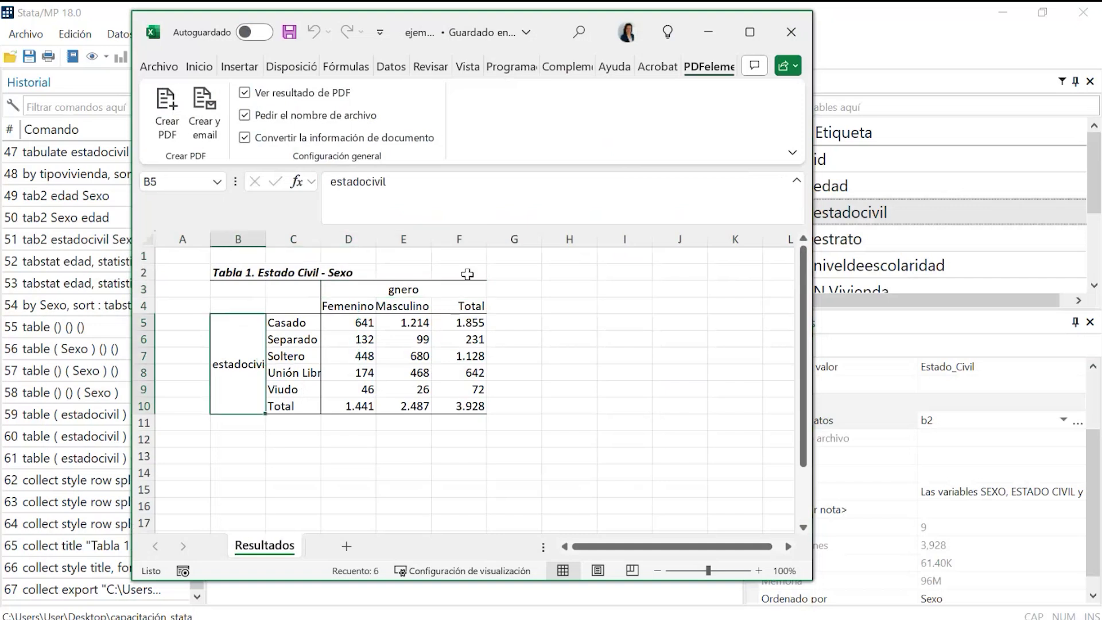
{"action": "left_click", "coordinate": [402, 287]}
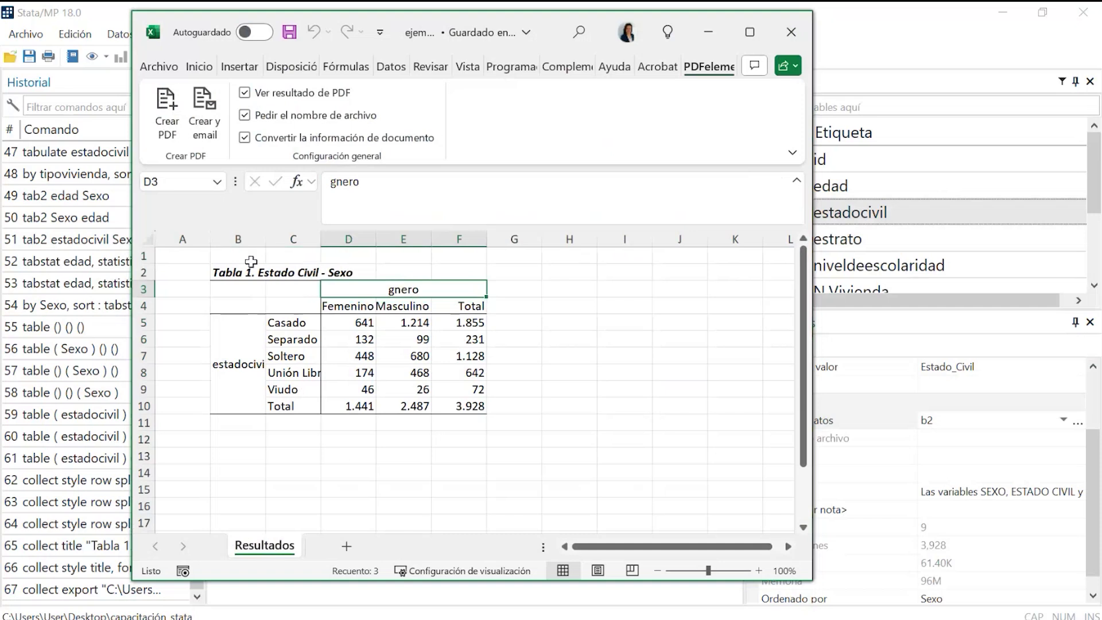
{"action": "left_click", "coordinate": [182, 240]}
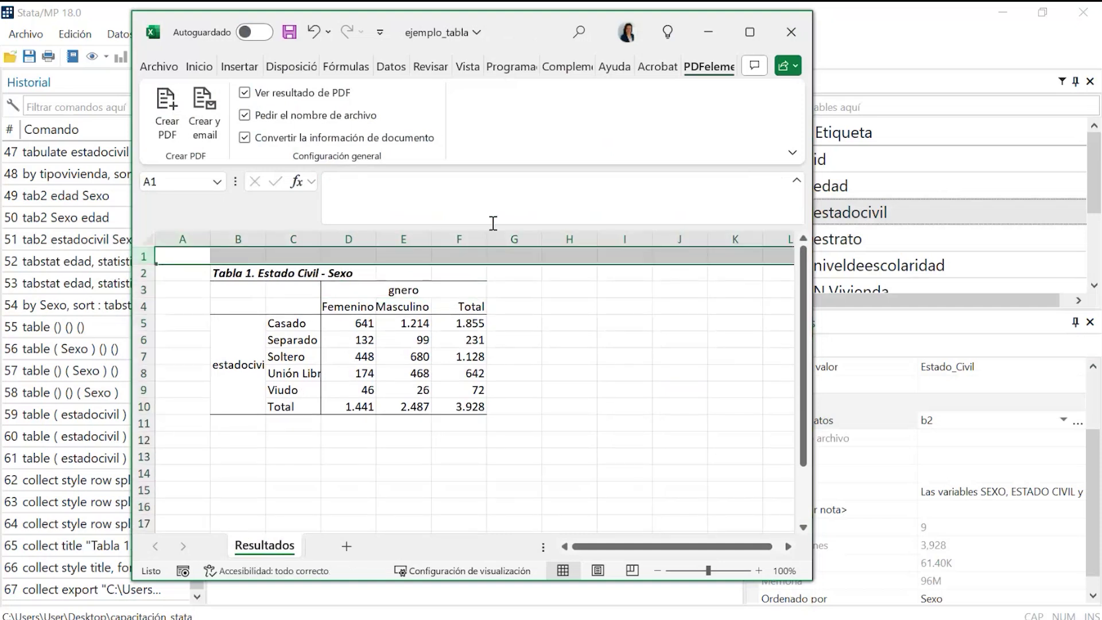
{"action": "left_click", "coordinate": [345, 310]}
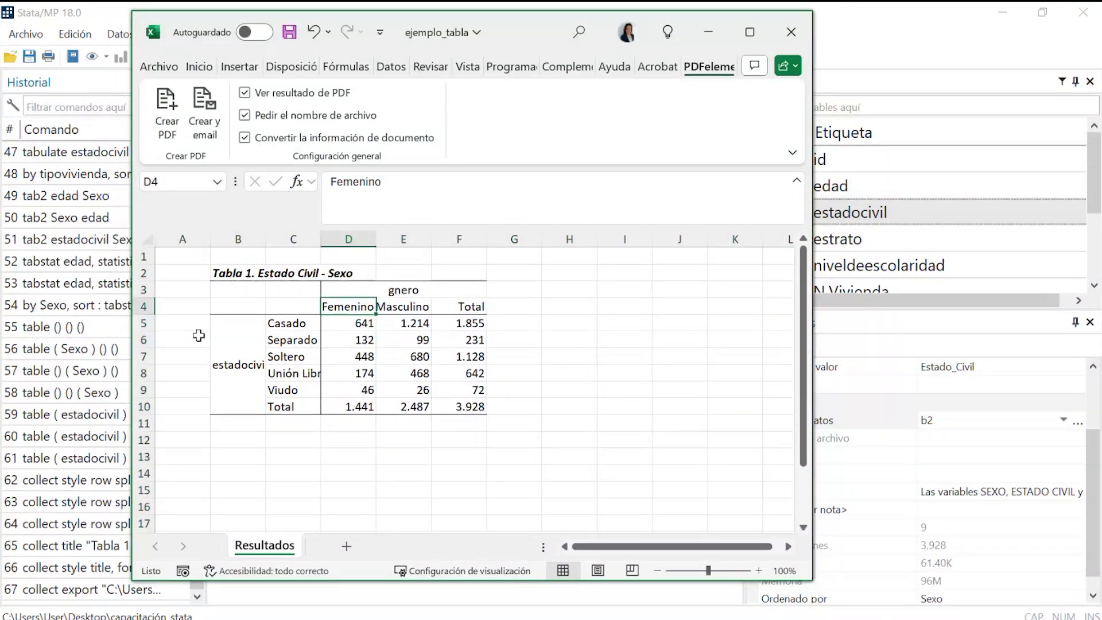
{"action": "left_click", "coordinate": [368, 409]}
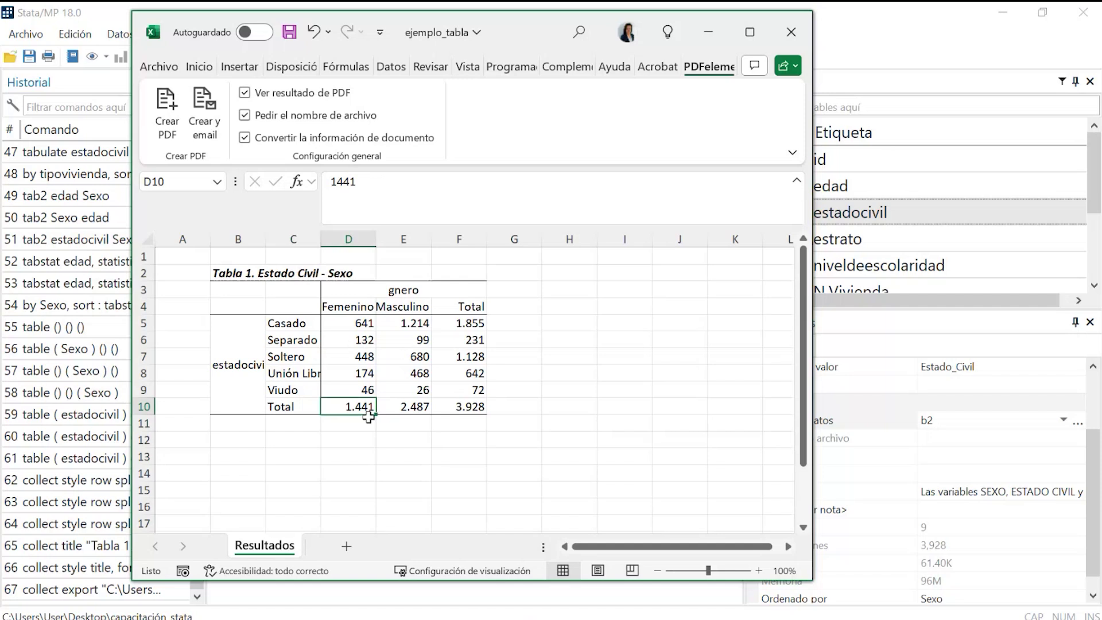
{"action": "left_click", "coordinate": [424, 409]}
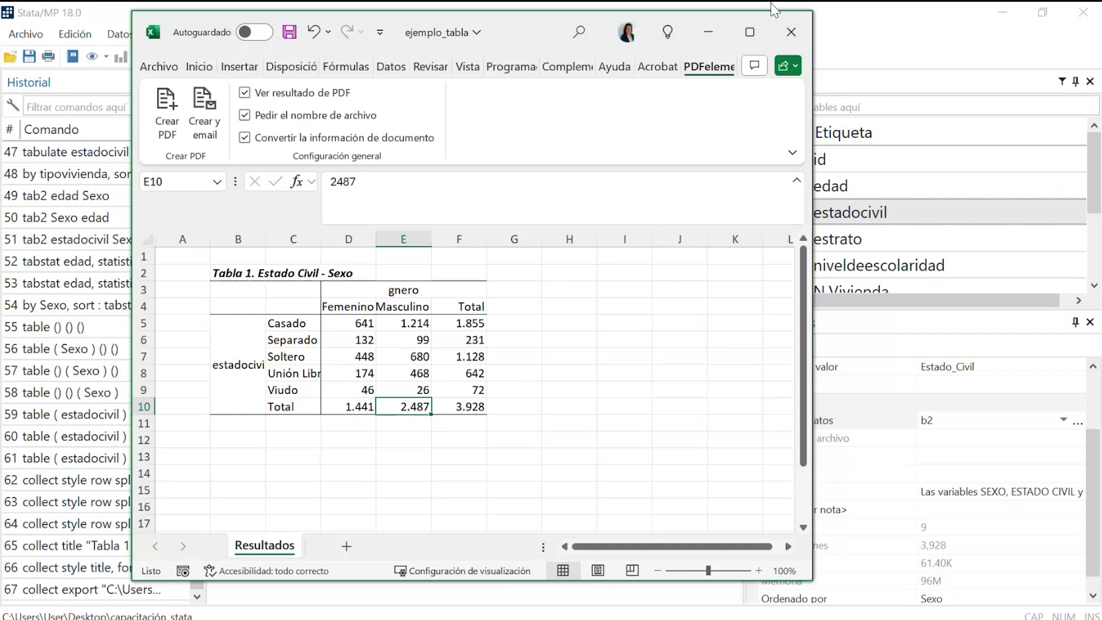
Switch back to Stata's table builder and open the cell appearance styles.
{"action": "left_click", "coordinate": [715, 29]}
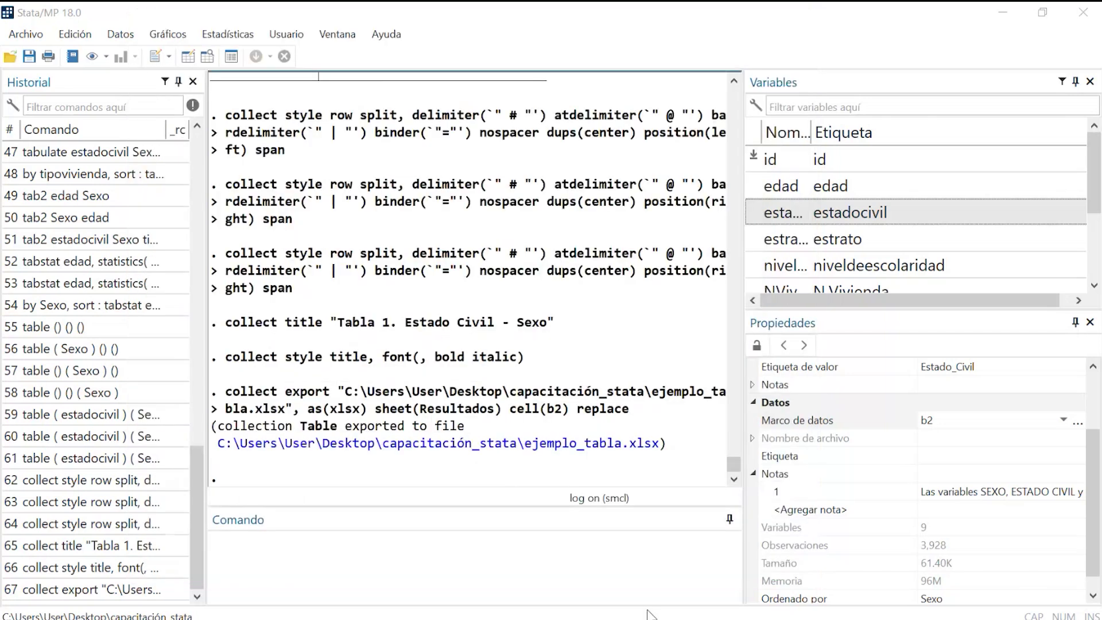
{"action": "left_click", "coordinate": [590, 607]}
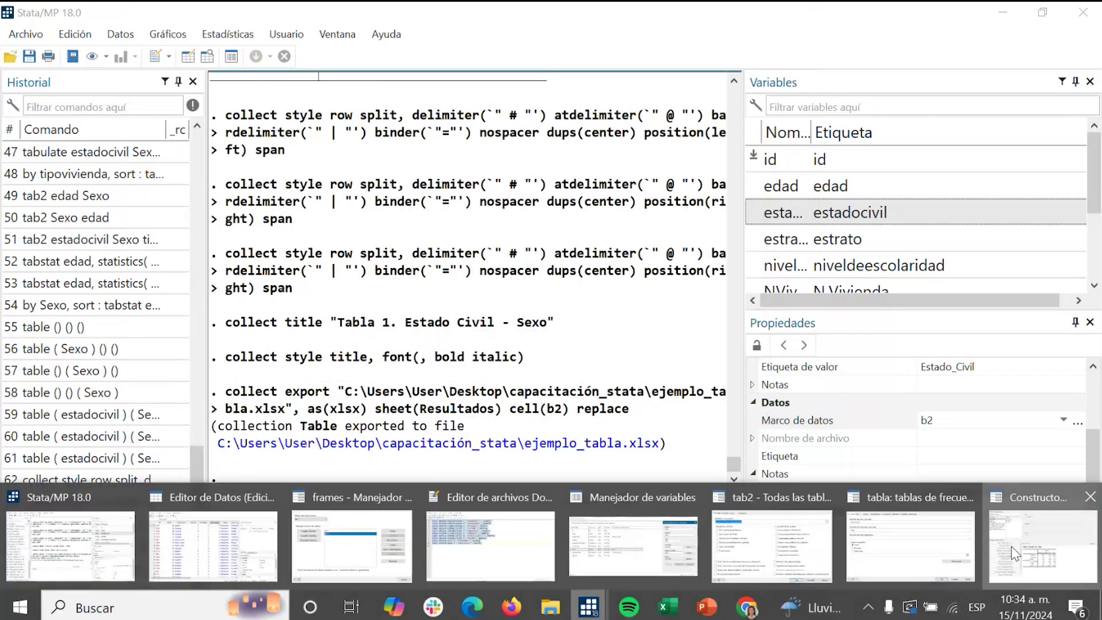
{"action": "left_click", "coordinate": [1011, 547]}
{"action": "scroll", "coordinate": [252, 482], "scroll_direction": "down", "scroll_amount": 3}
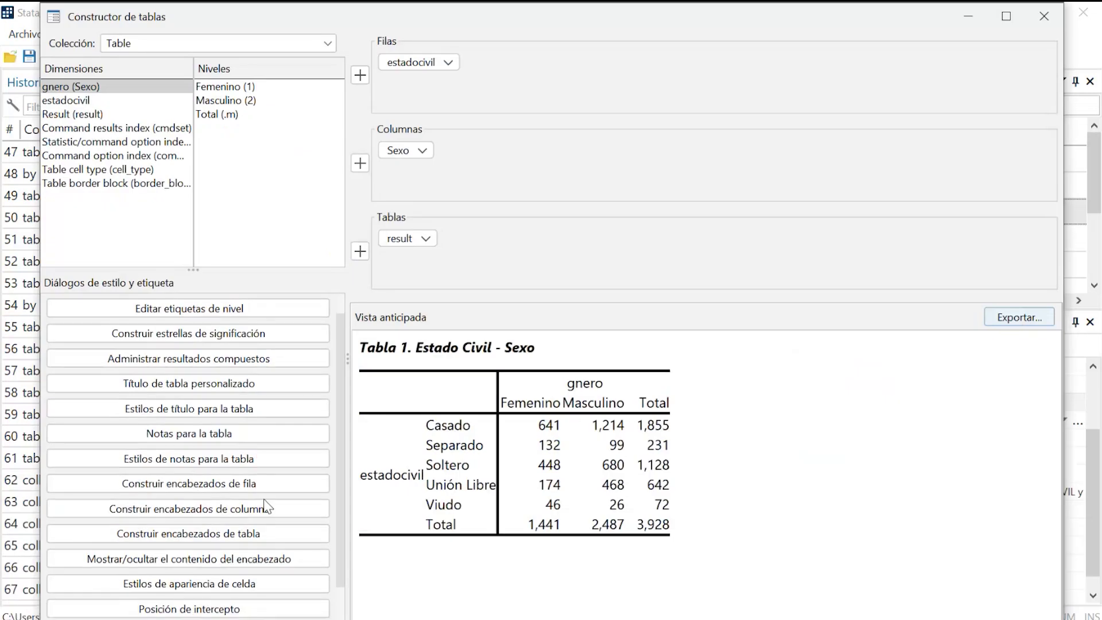
{"action": "scroll", "coordinate": [274, 508], "scroll_direction": "down", "scroll_amount": 2}
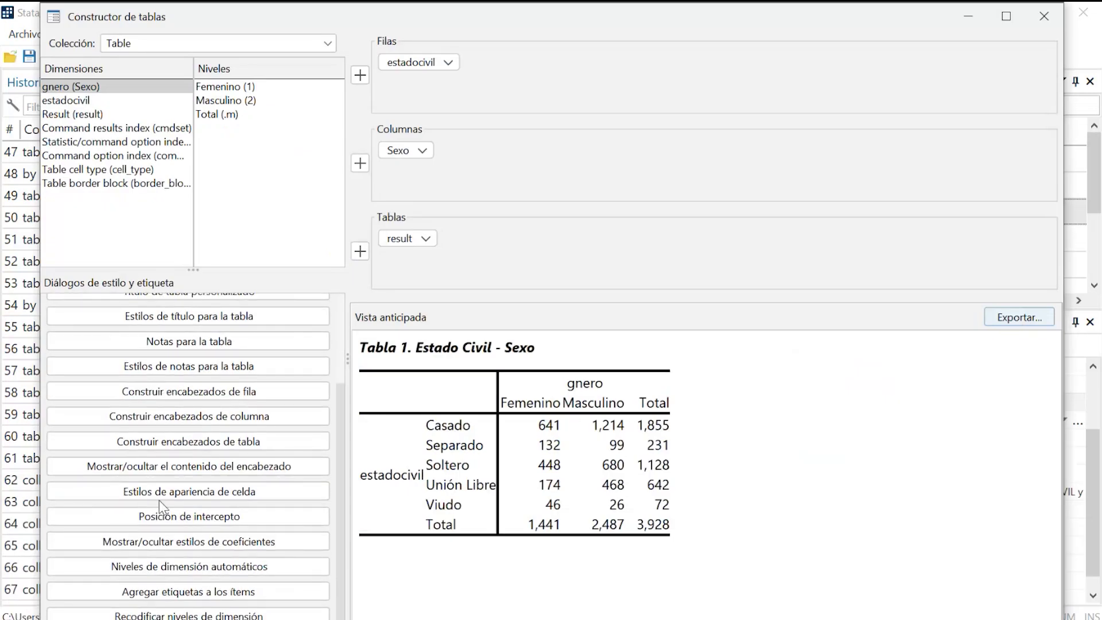
{"action": "left_click", "coordinate": [175, 491]}
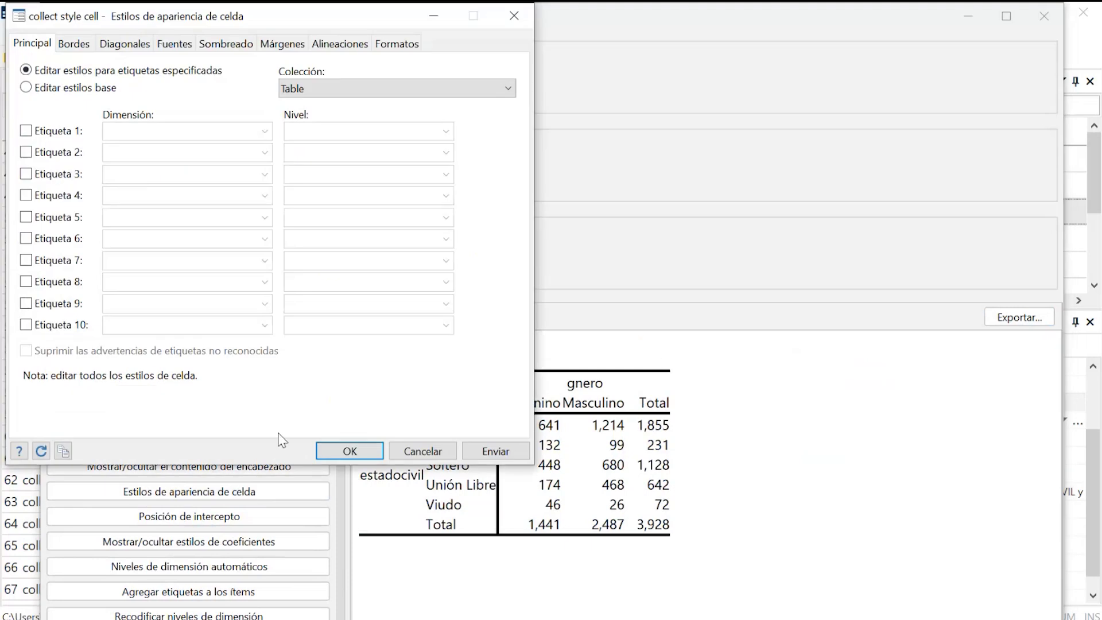
Enable Etiqueta 1 for the cell styles with dimension estadocivil and level Casado (1).
{"action": "left_click", "coordinate": [26, 130]}
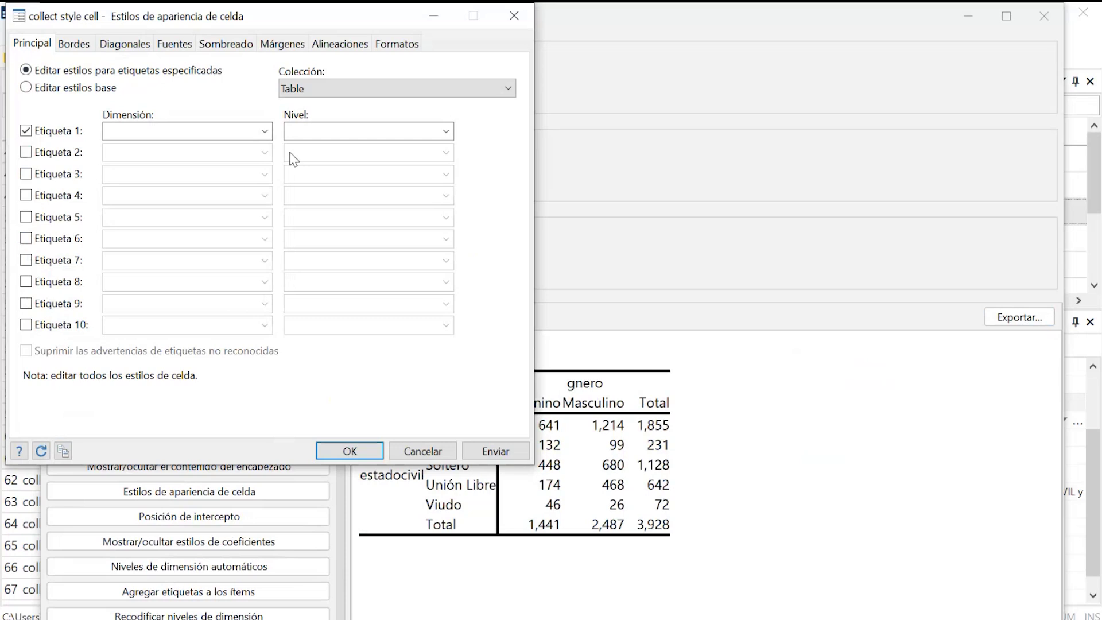
{"action": "left_click", "coordinate": [266, 132]}
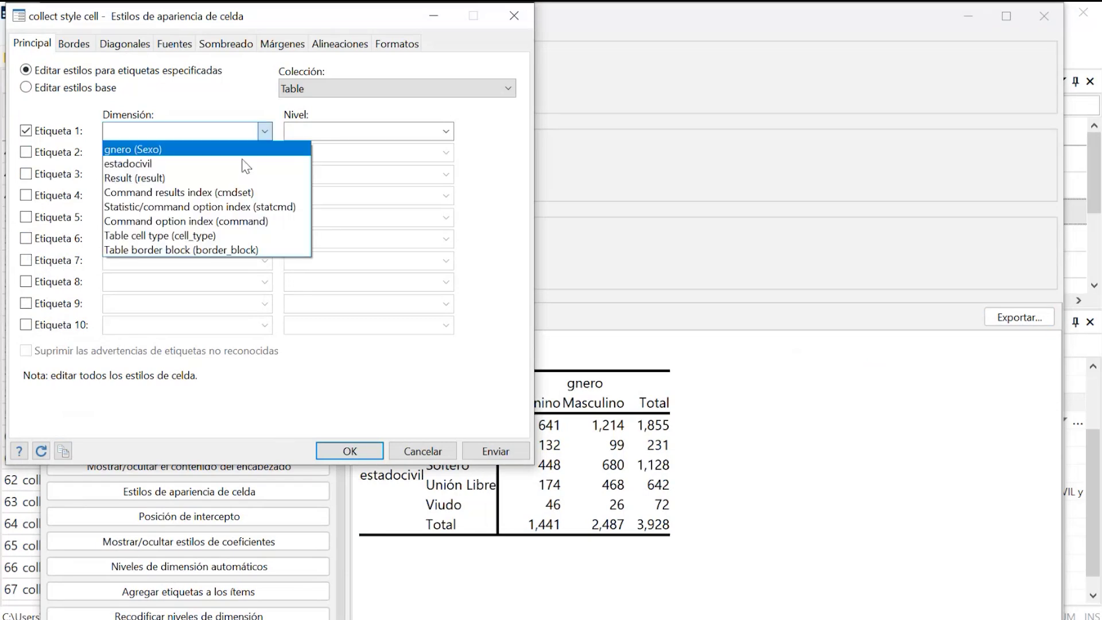
{"action": "left_click", "coordinate": [245, 165]}
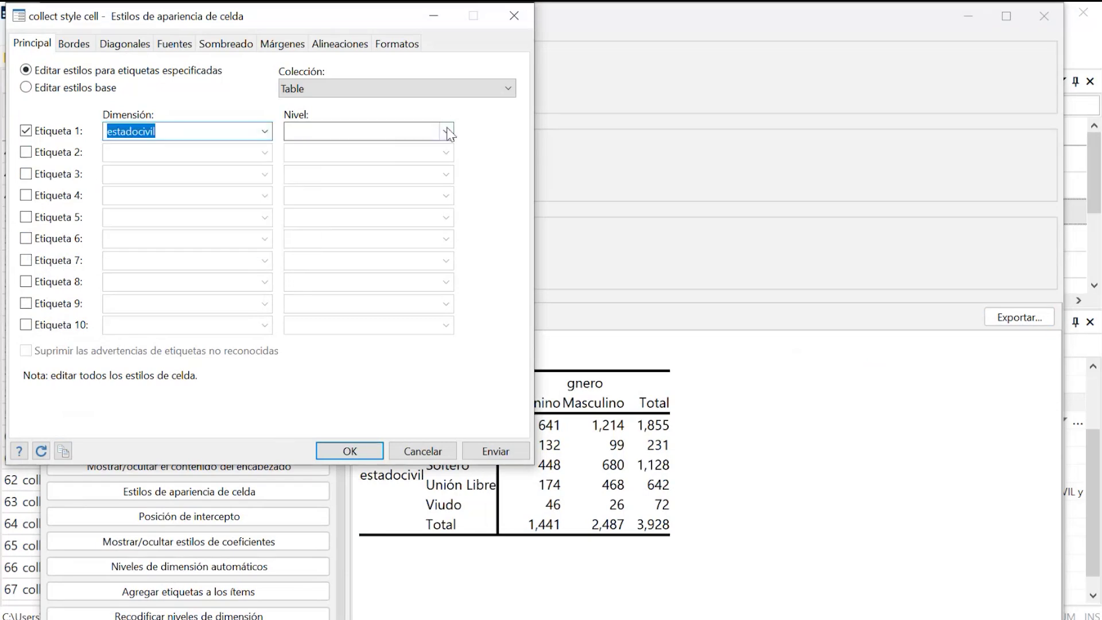
{"action": "left_click", "coordinate": [447, 132]}
{"action": "left_click", "coordinate": [367, 149]}
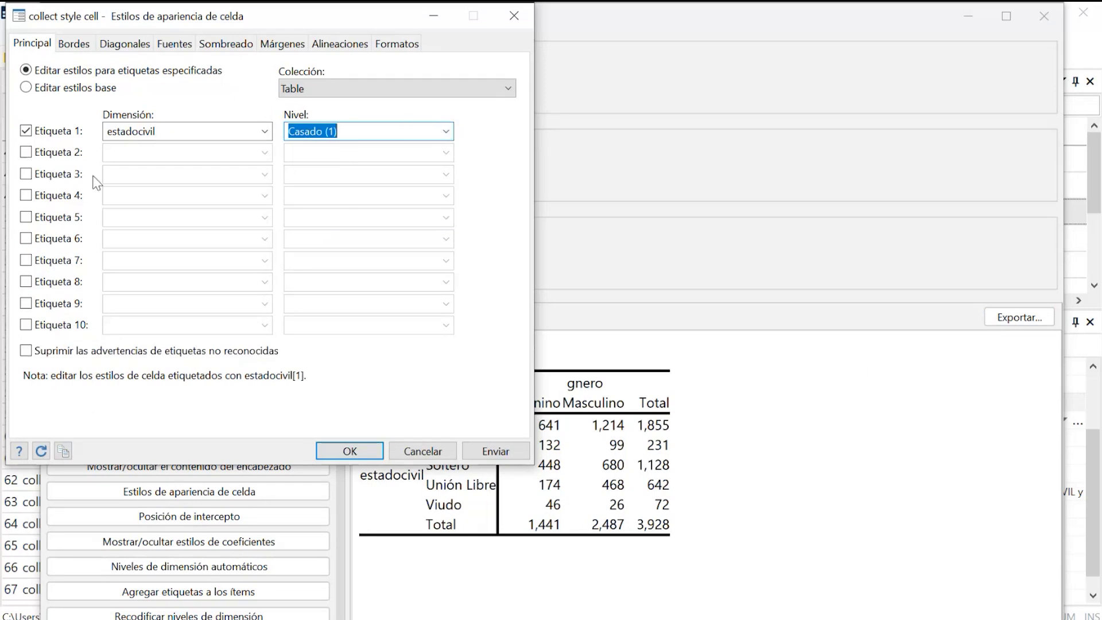
Enable Etiqueta 2 with dimension estadocivil and level Soltero (3), and submit the tag selection.
{"action": "left_click", "coordinate": [77, 155]}
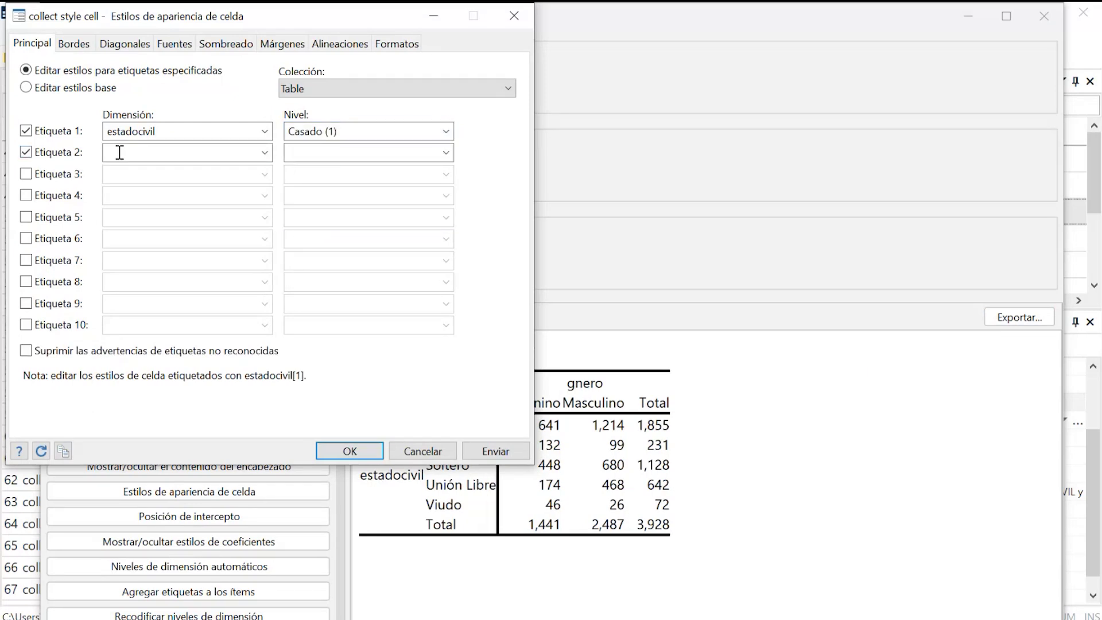
{"action": "left_click", "coordinate": [265, 153]}
{"action": "left_click", "coordinate": [258, 172]}
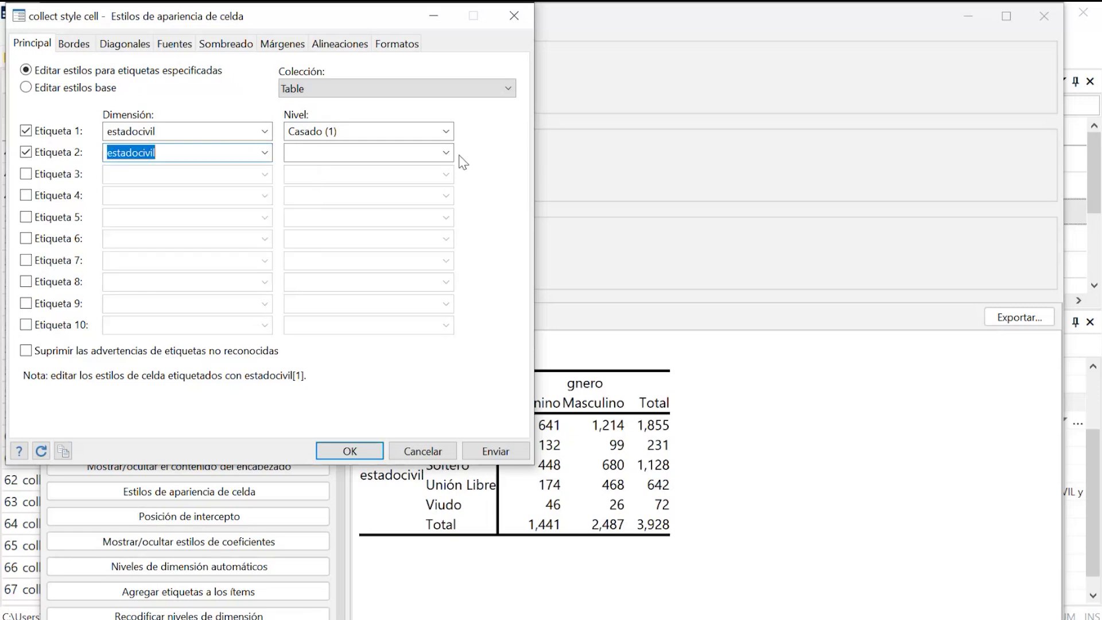
{"action": "left_click", "coordinate": [429, 158]}
{"action": "left_click", "coordinate": [356, 199]}
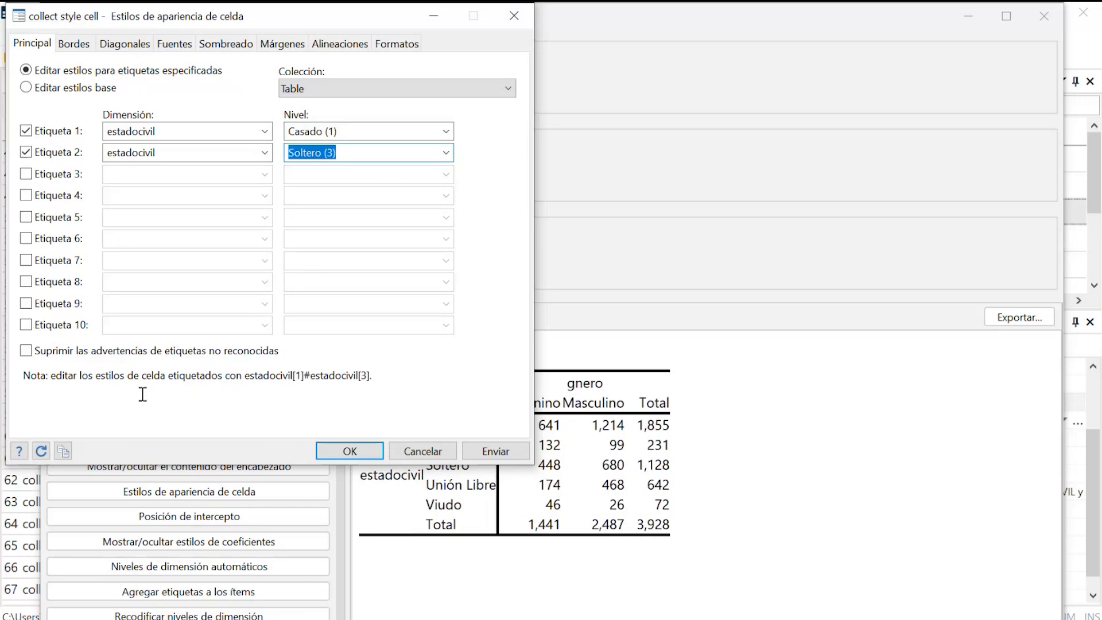
{"action": "left_click", "coordinate": [498, 451]}
Set the border pattern for all sides of the tagged cells to dashDotStroked.
{"action": "left_click", "coordinate": [89, 46]}
{"action": "left_click", "coordinate": [124, 46]}
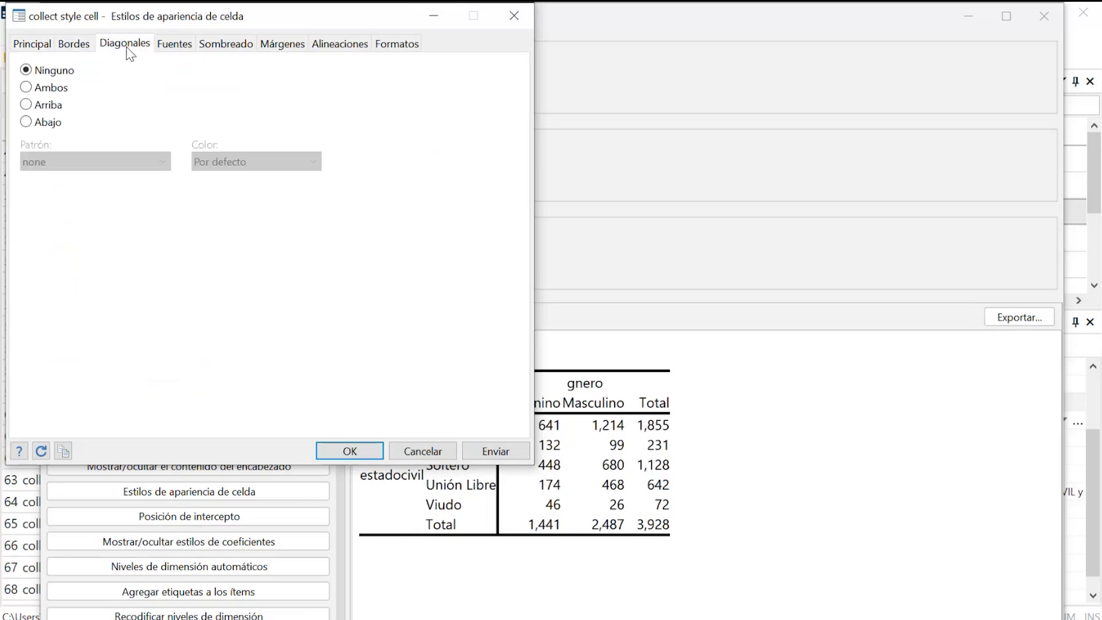
{"action": "left_click", "coordinate": [79, 45]}
{"action": "left_click", "coordinate": [322, 131]}
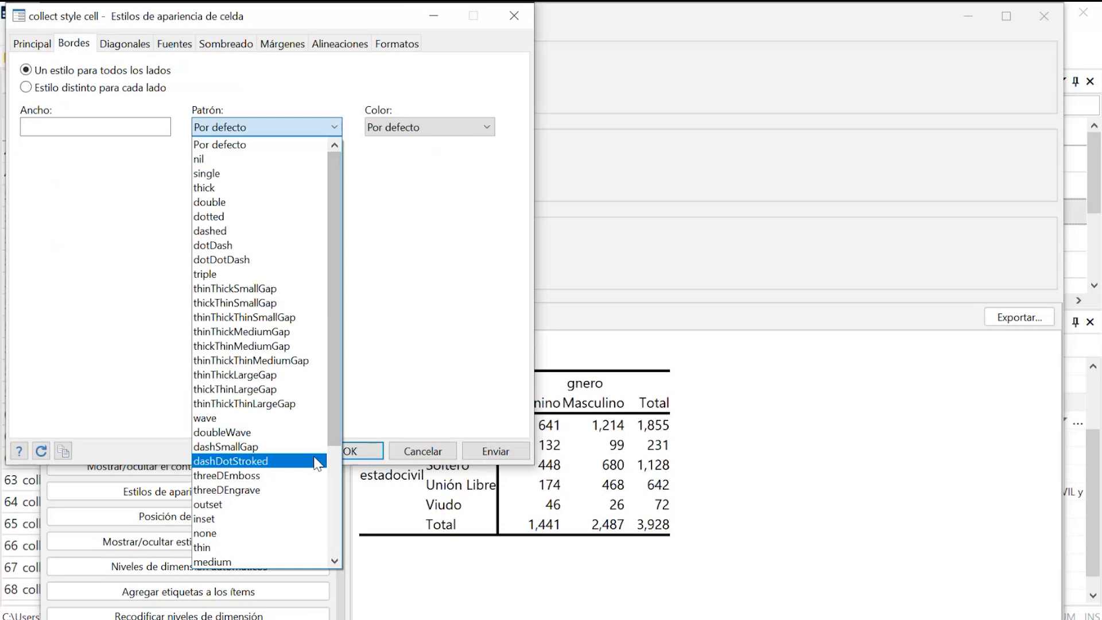
{"action": "key", "text": "Escape"}
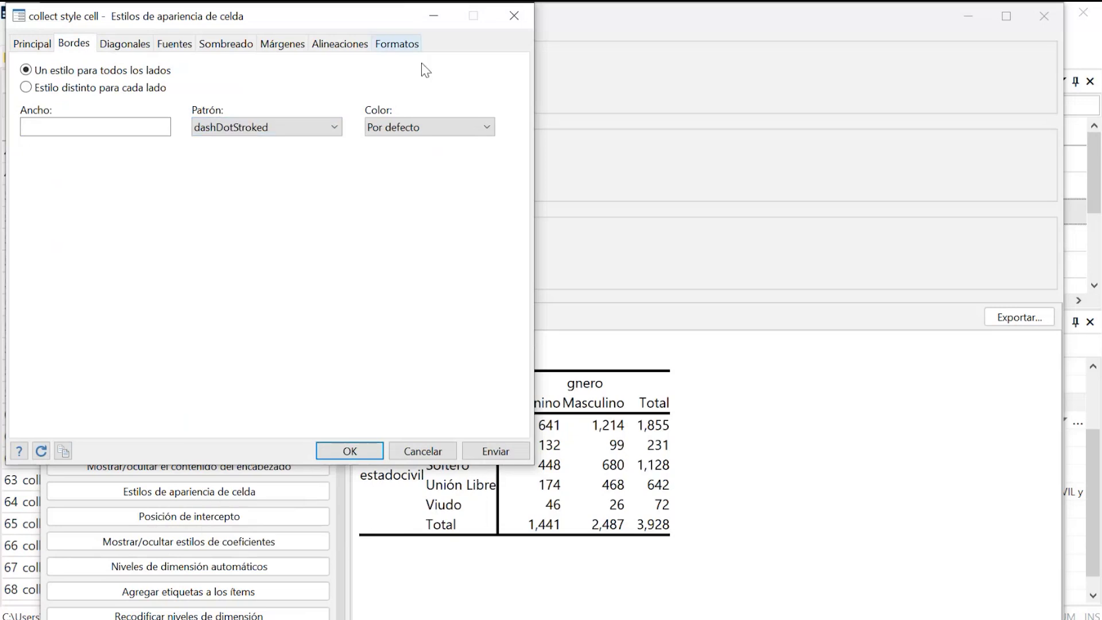
Set a custom teal border color with red 18, green 117 and blue 150, and apply the border style to the table.
{"action": "left_click", "coordinate": [462, 129]}
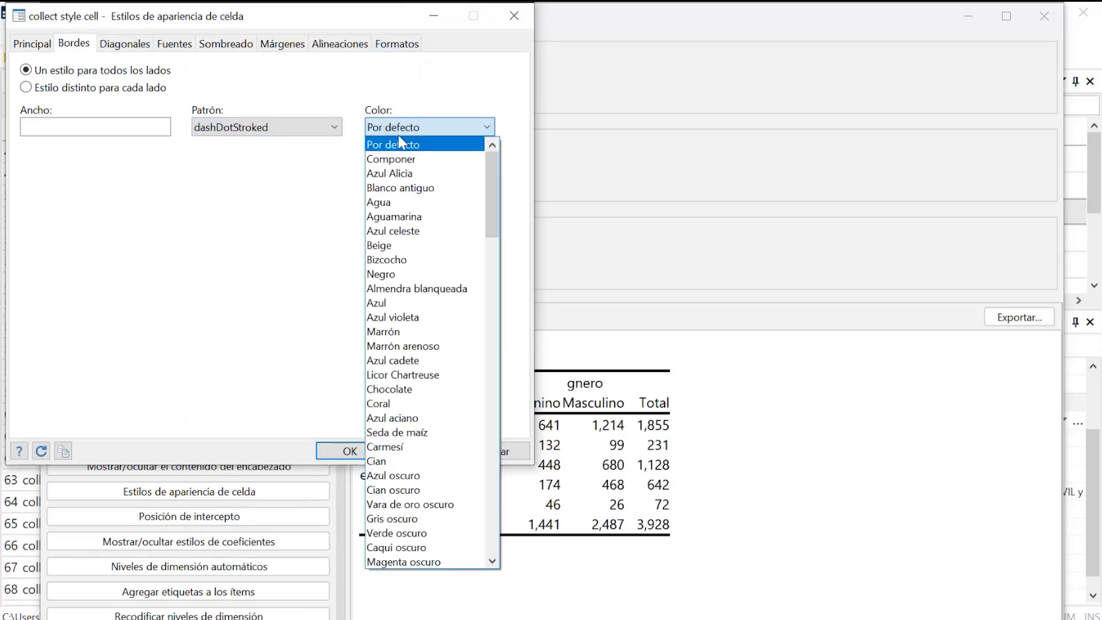
{"action": "left_click", "coordinate": [410, 164]}
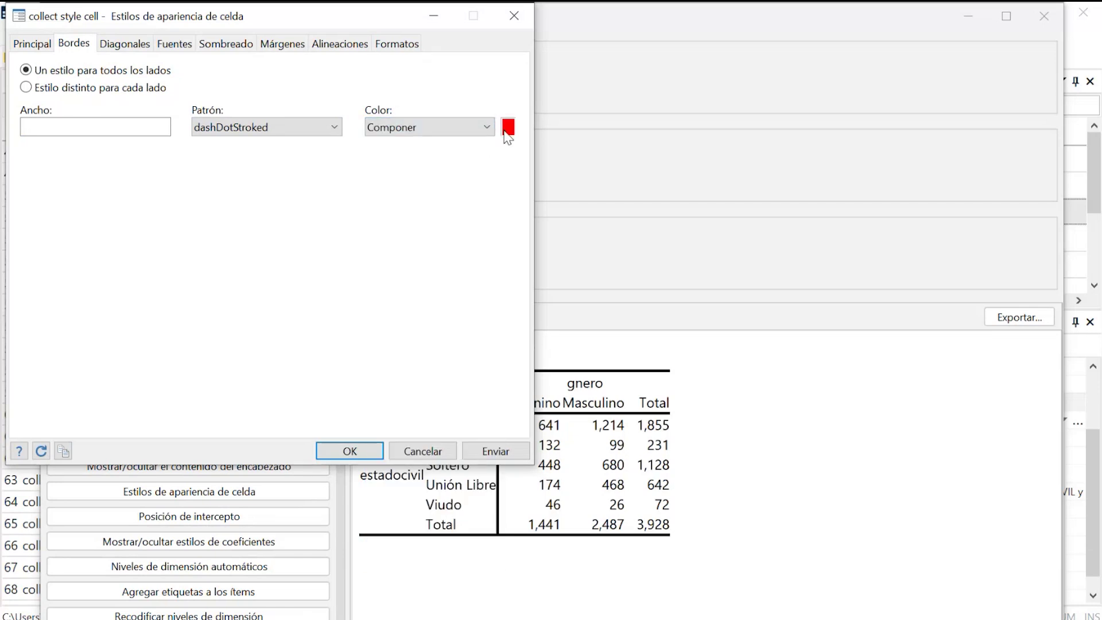
{"action": "left_click", "coordinate": [508, 129]}
{"action": "left_click", "coordinate": [241, 340]}
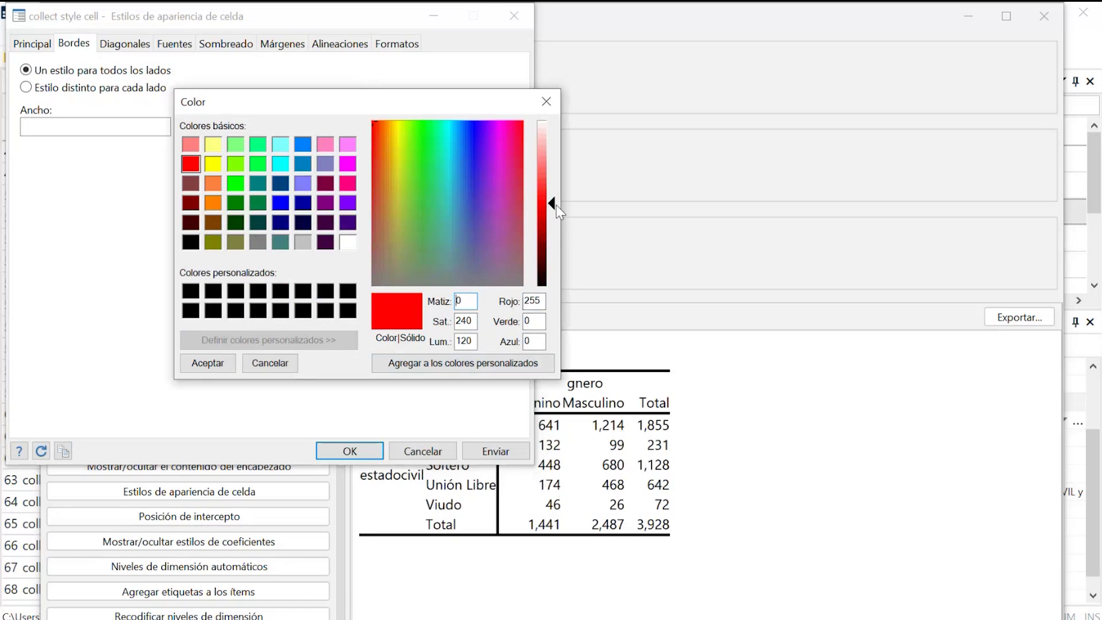
{"action": "left_click", "coordinate": [474, 186]}
{"action": "left_click", "coordinate": [473, 200]}
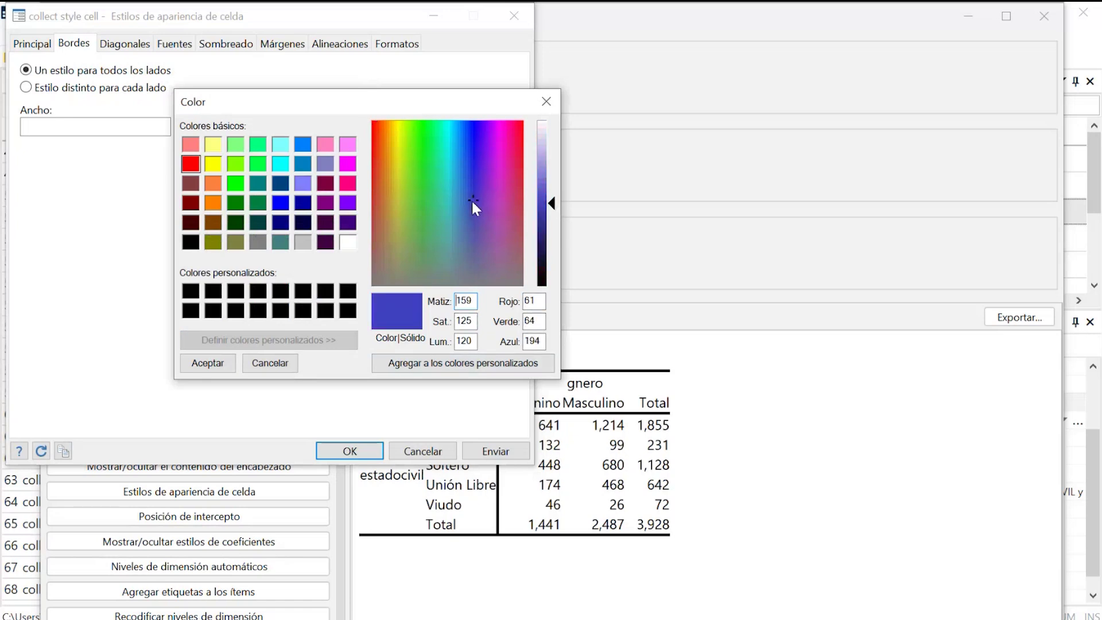
{"action": "left_click_drag", "start_coordinate": [471, 199], "coordinate": [468, 149]}
{"action": "left_click_drag", "start_coordinate": [549, 212], "coordinate": [556, 175]}
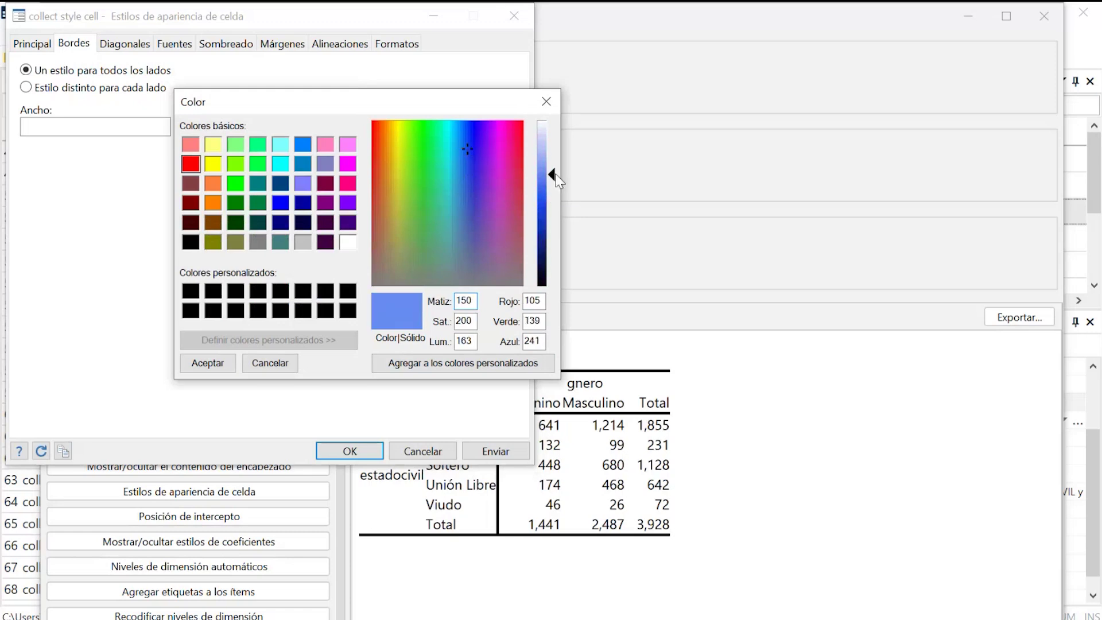
{"action": "left_click_drag", "start_coordinate": [481, 141], "coordinate": [455, 156]}
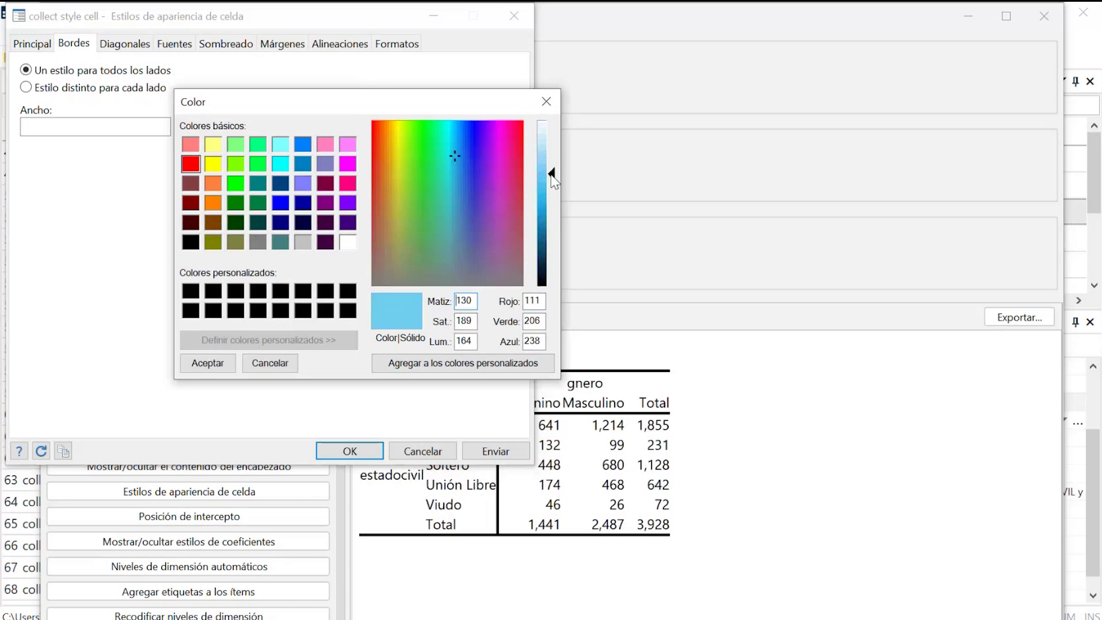
{"action": "left_click_drag", "start_coordinate": [554, 182], "coordinate": [554, 237]}
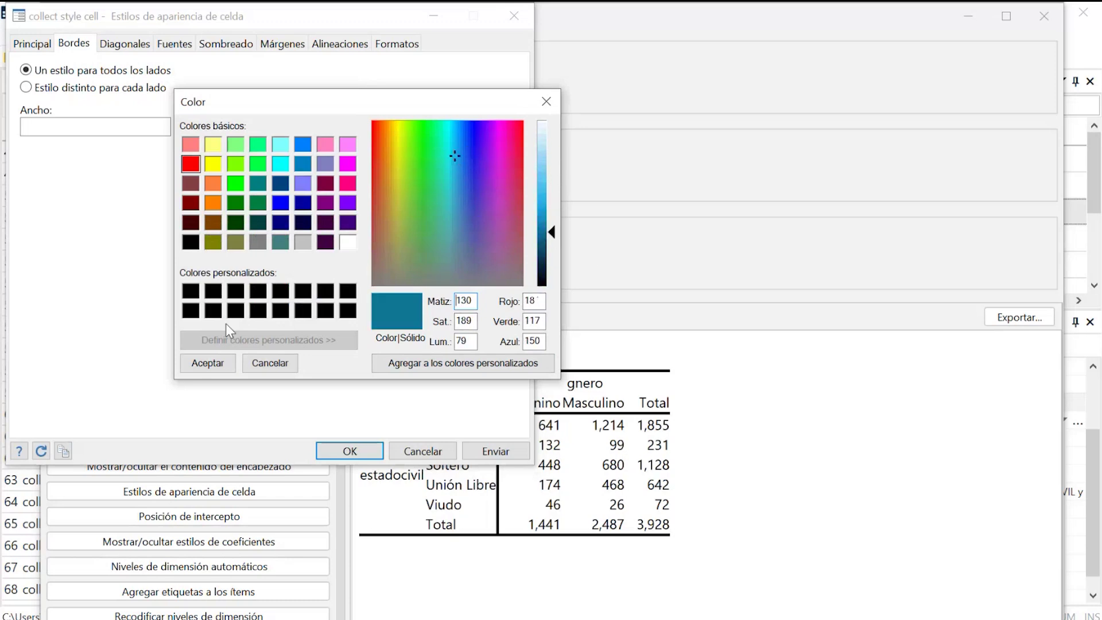
{"action": "left_click", "coordinate": [205, 364]}
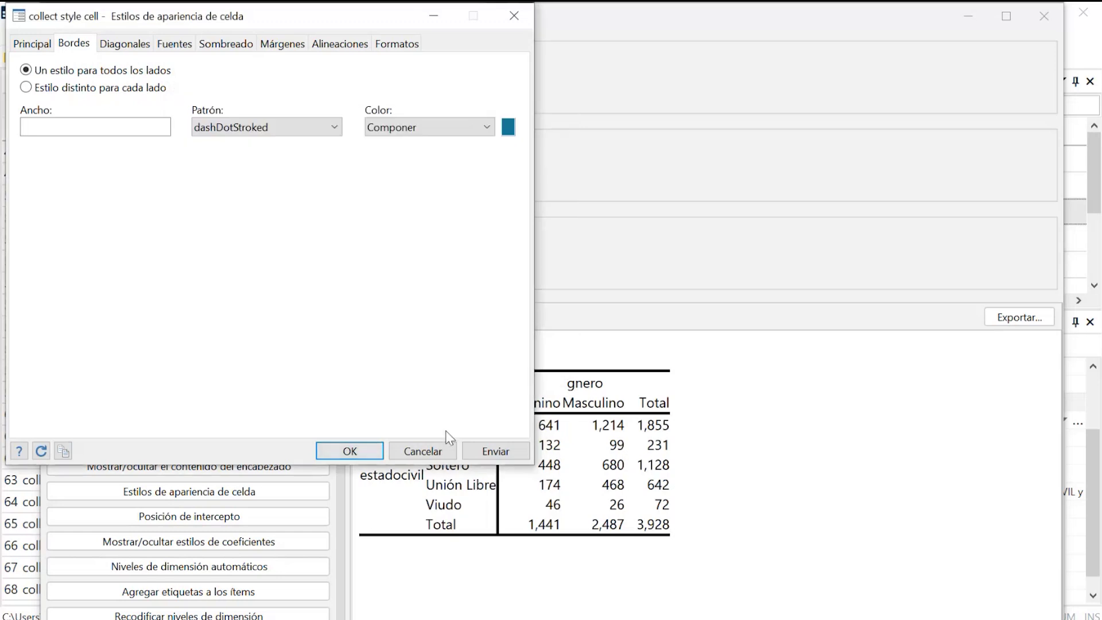
{"action": "left_click", "coordinate": [503, 457]}
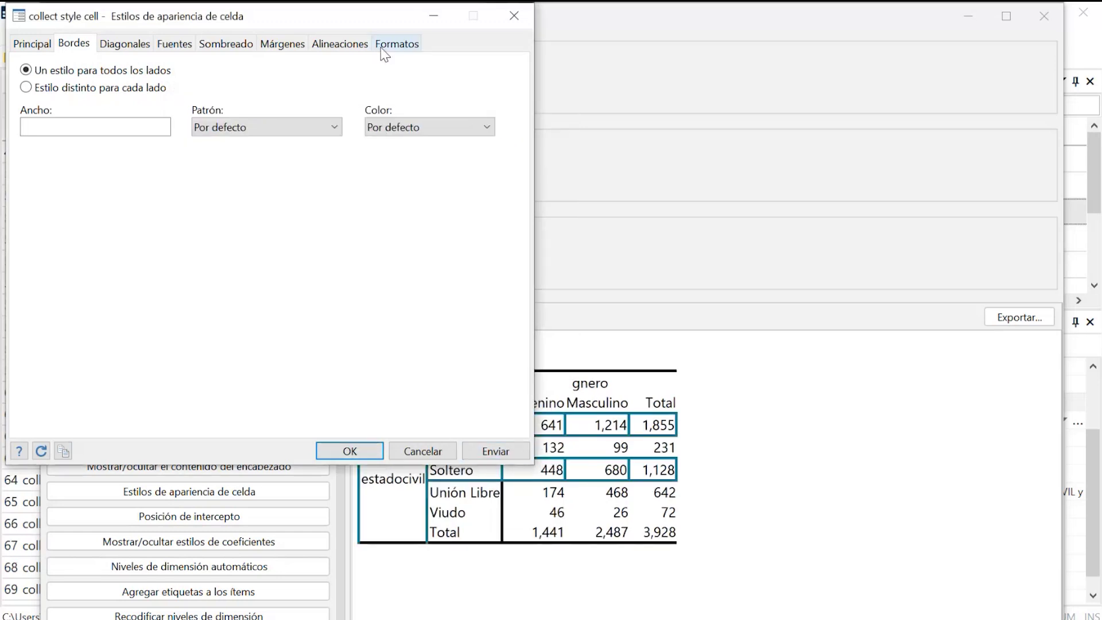
Uncover the table preview to examine the new borders, and look through the shading and font options for the cells.
{"action": "left_click_drag", "start_coordinate": [355, 17], "coordinate": [944, 68]}
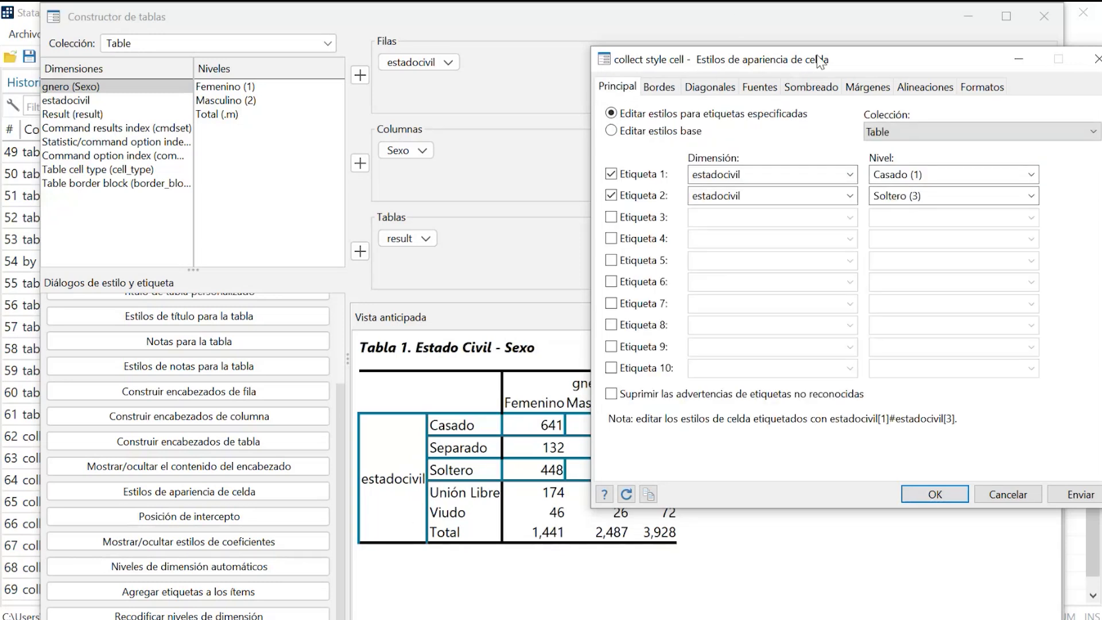
{"action": "left_click_drag", "start_coordinate": [820, 60], "coordinate": [56, 64]}
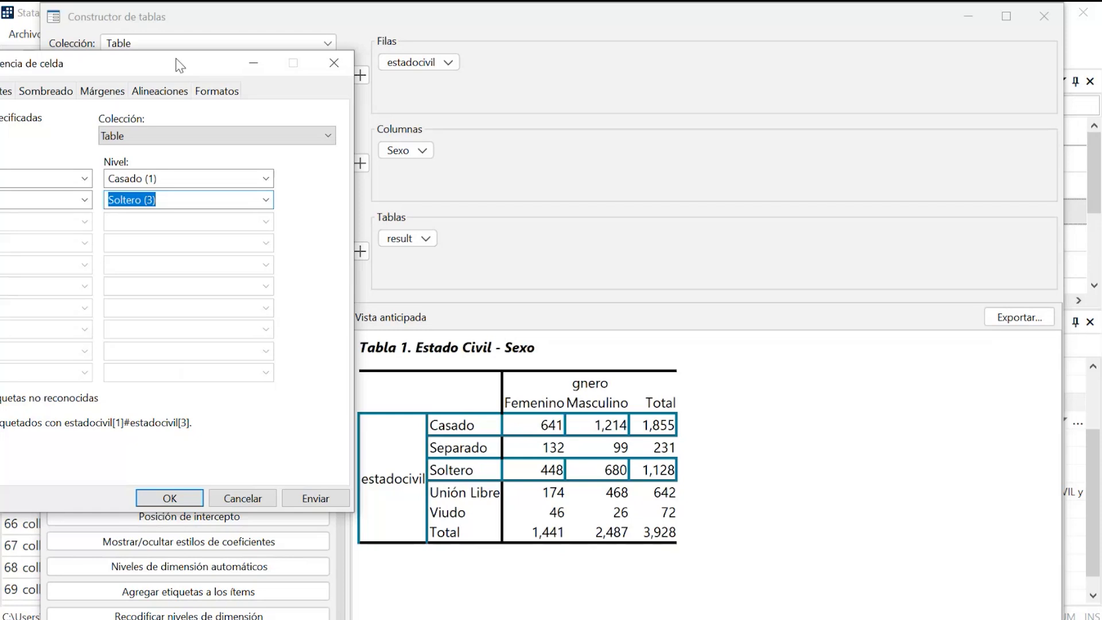
{"action": "left_click_drag", "start_coordinate": [176, 57], "coordinate": [658, 155]}
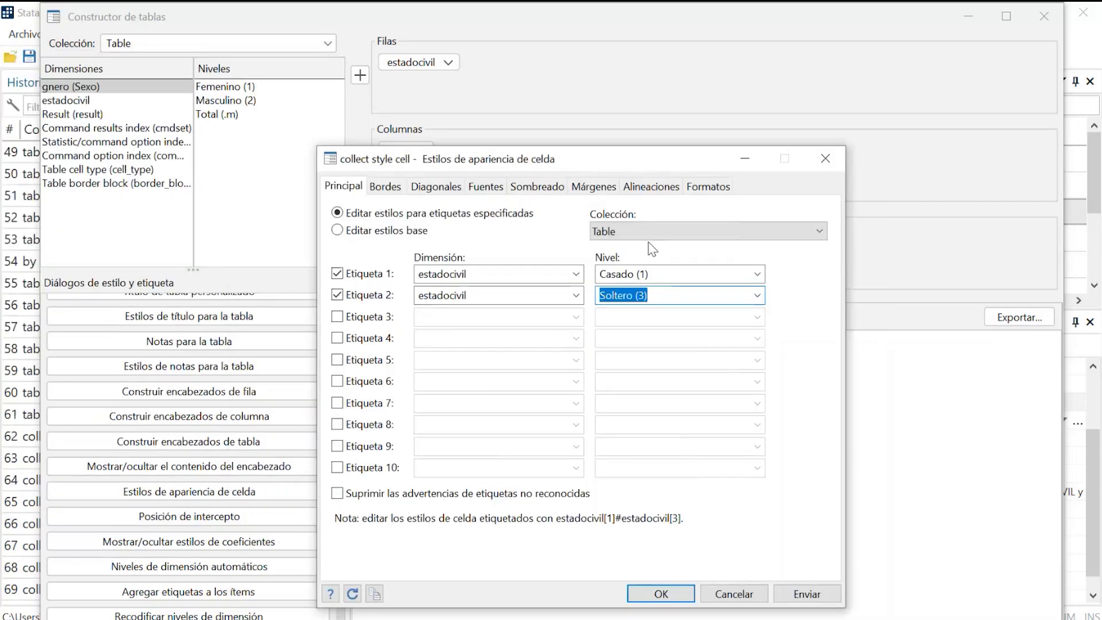
{"action": "left_click", "coordinate": [593, 187]}
{"action": "left_click", "coordinate": [520, 189]}
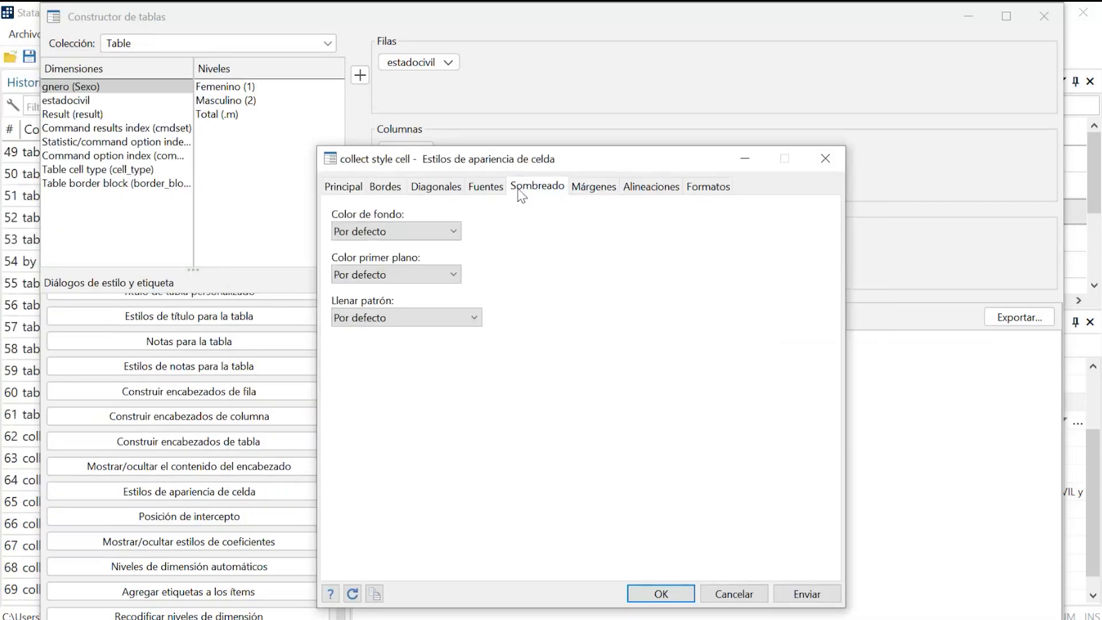
{"action": "left_click", "coordinate": [483, 187]}
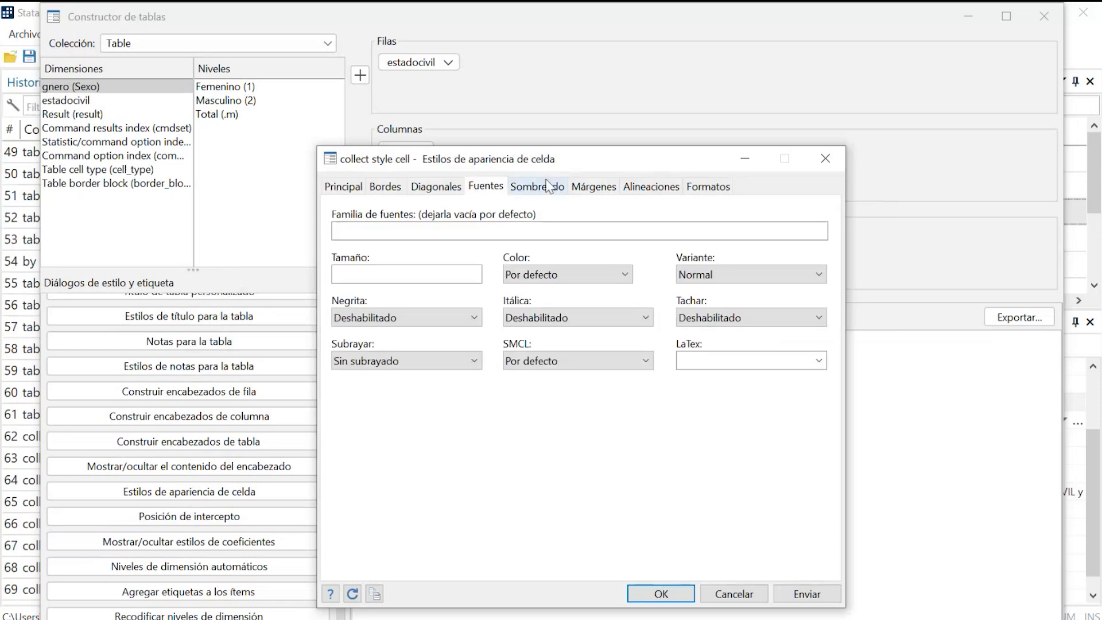
Close the cell appearance styles without making further changes, leaving the table builder in view.
{"action": "left_click", "coordinate": [746, 166]}
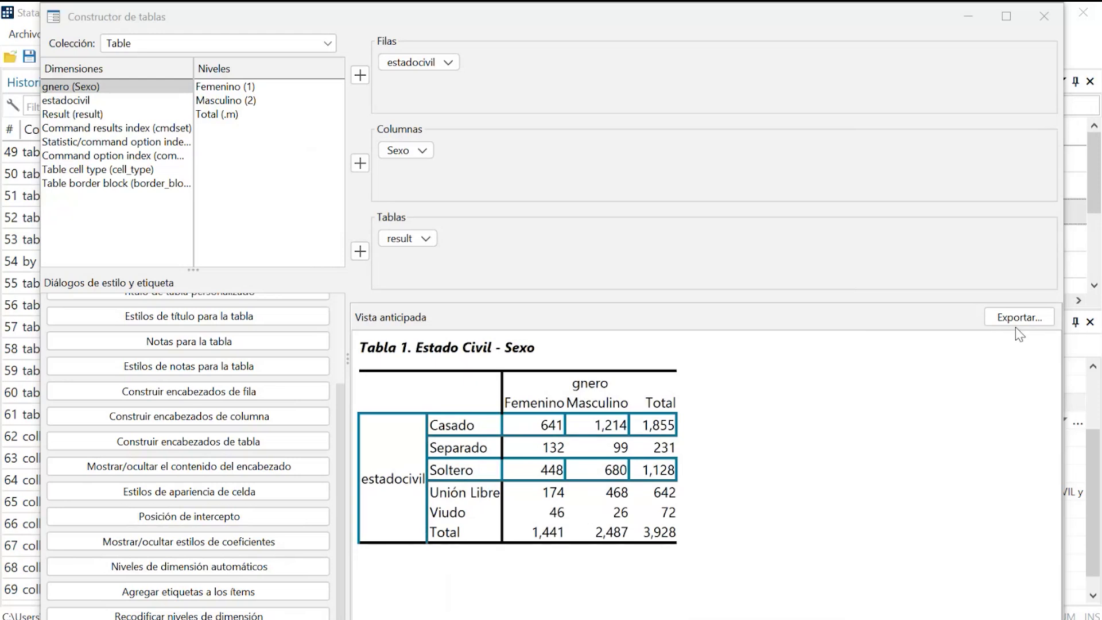
{"action": "mouse_move", "coordinate": [666, 619]}
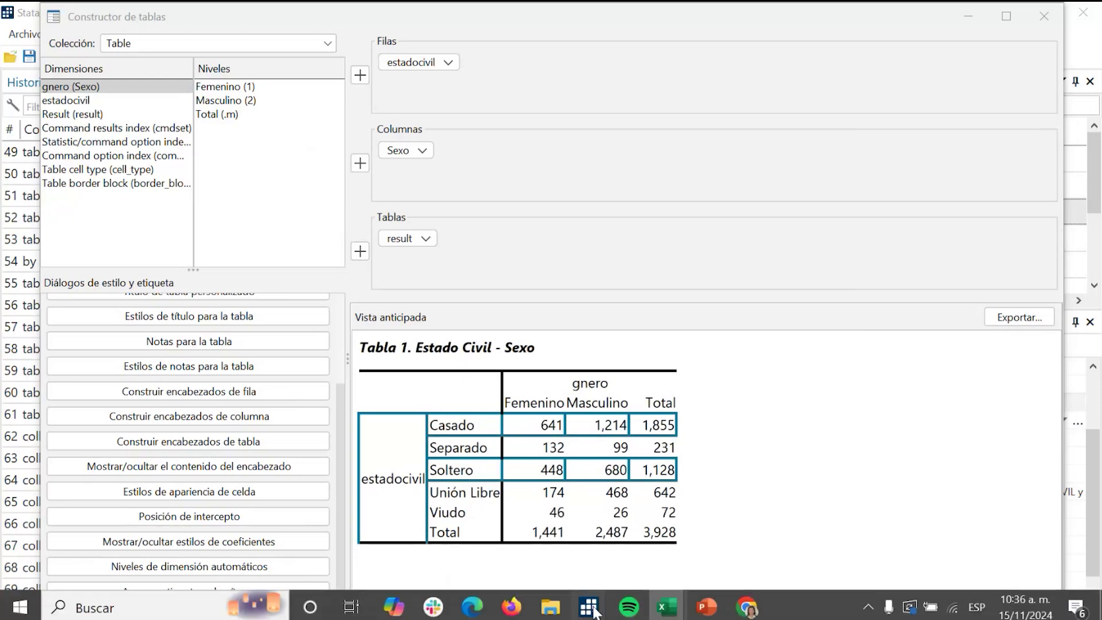
{"action": "mouse_move", "coordinate": [590, 609]}
{"action": "left_click", "coordinate": [1056, 532]}
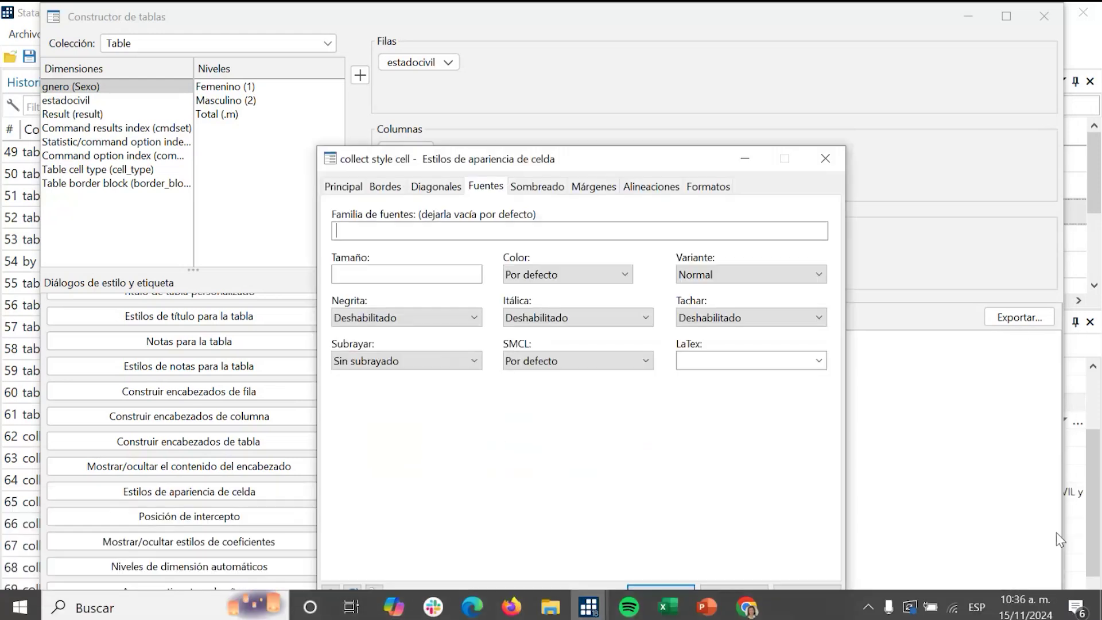
{"action": "left_click", "coordinate": [829, 171]}
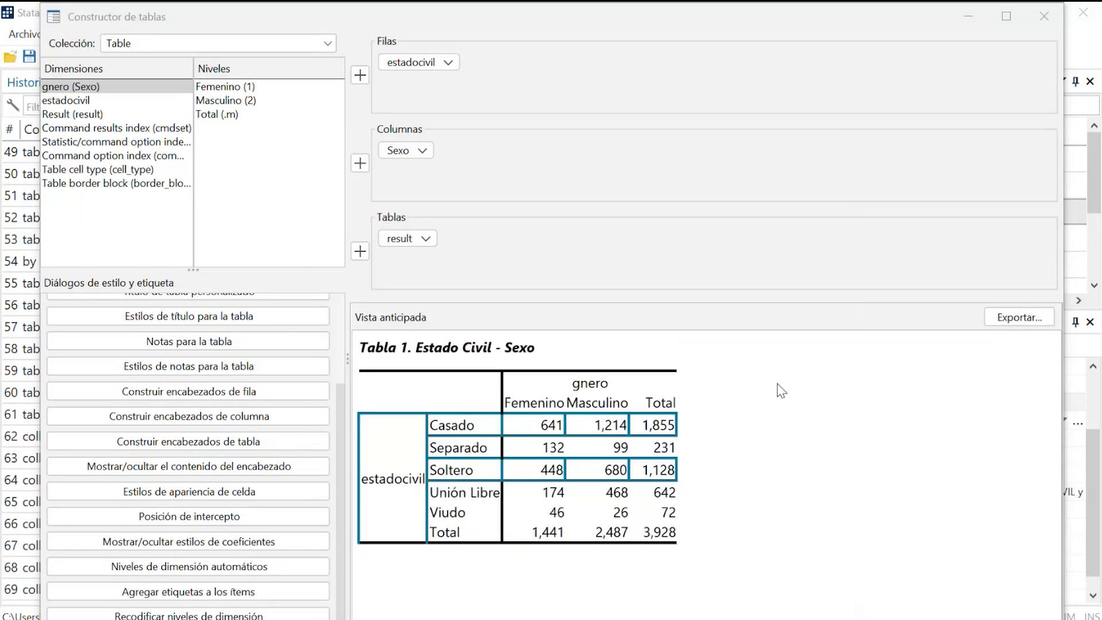
Review the file types available for exporting the table, cancel the export and look over the table preview.
{"action": "left_click", "coordinate": [1027, 319]}
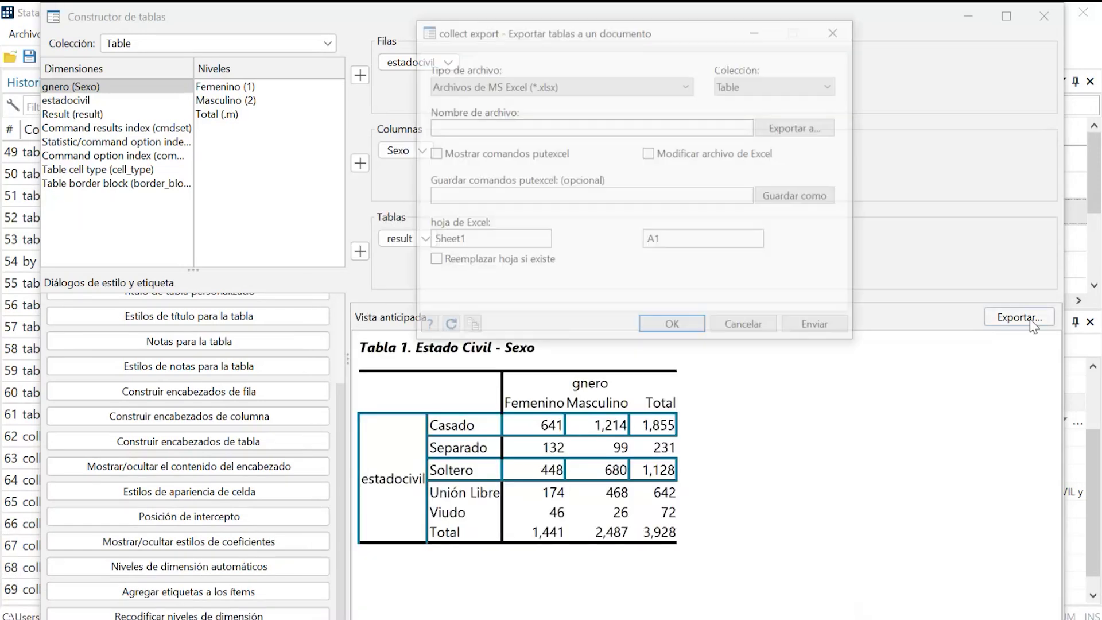
{"action": "left_click", "coordinate": [683, 90]}
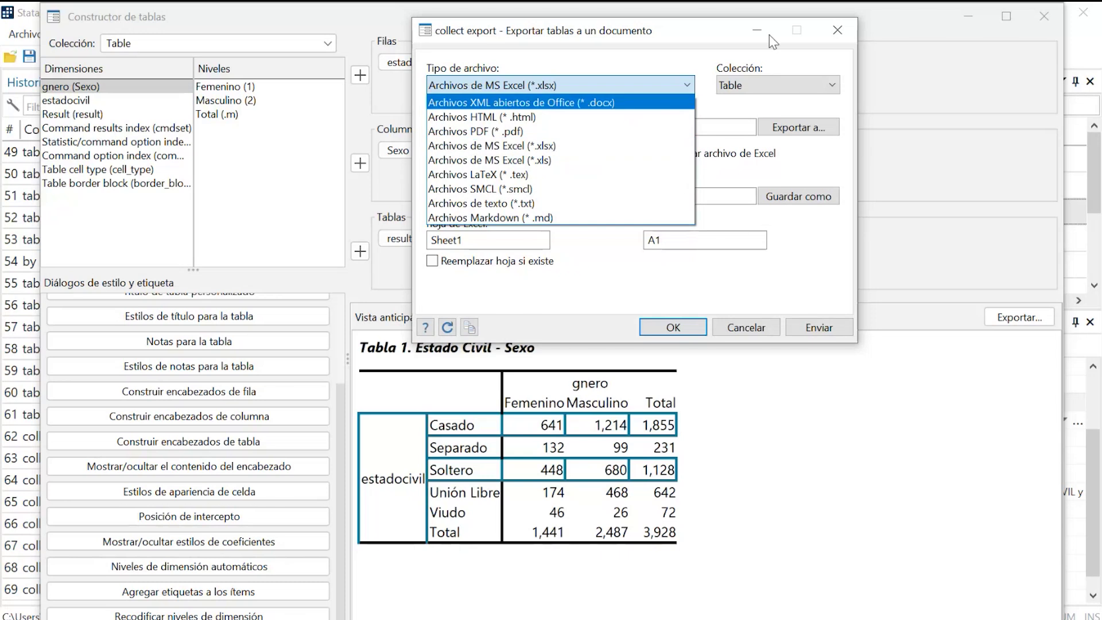
{"action": "key", "text": "Escape"}
{"action": "key", "text": "Escape"}
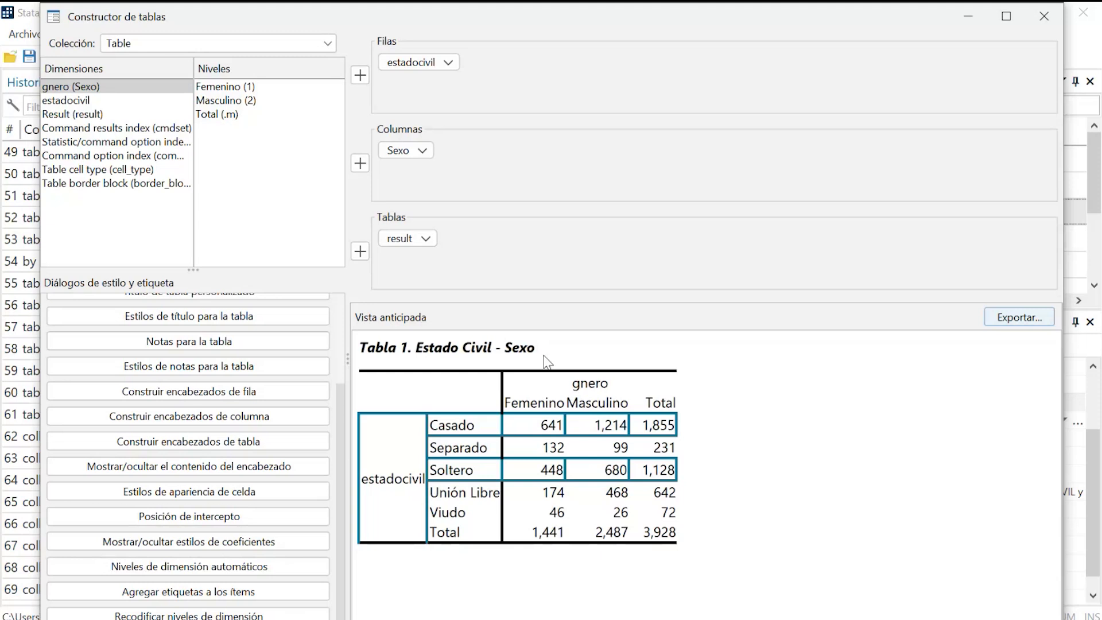
{"action": "left_click_drag", "start_coordinate": [526, 349], "coordinate": [367, 349]}
{"action": "left_click", "coordinate": [749, 406]}
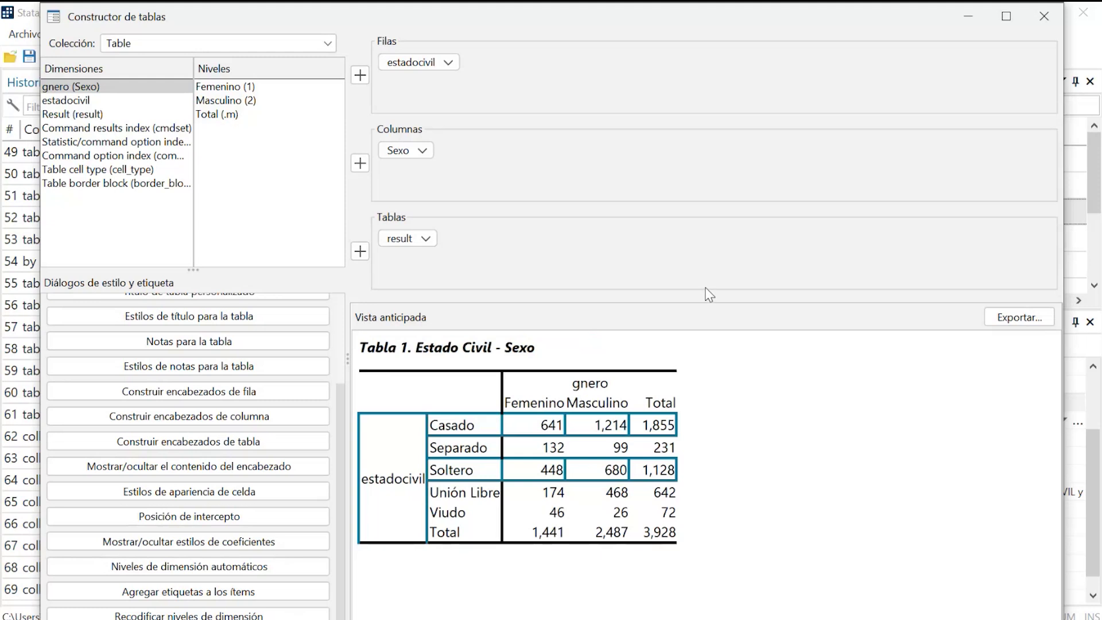
Close the table builder and generate a descriptive statistics table (dtable) with no variables specified.
{"action": "left_click", "coordinate": [1041, 16]}
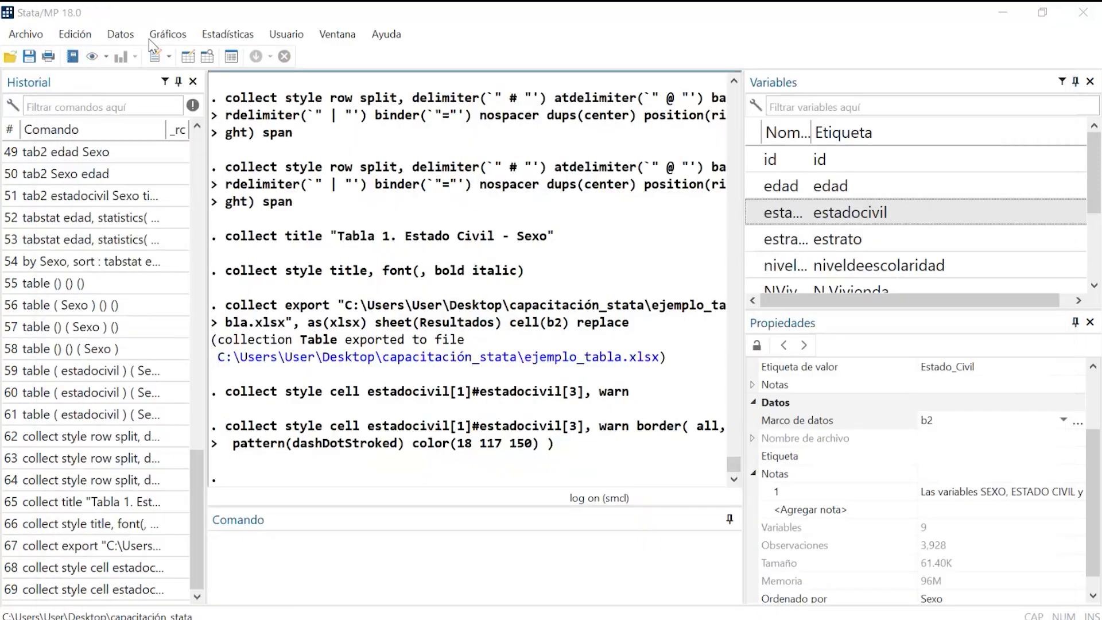
{"action": "left_click", "coordinate": [224, 35]}
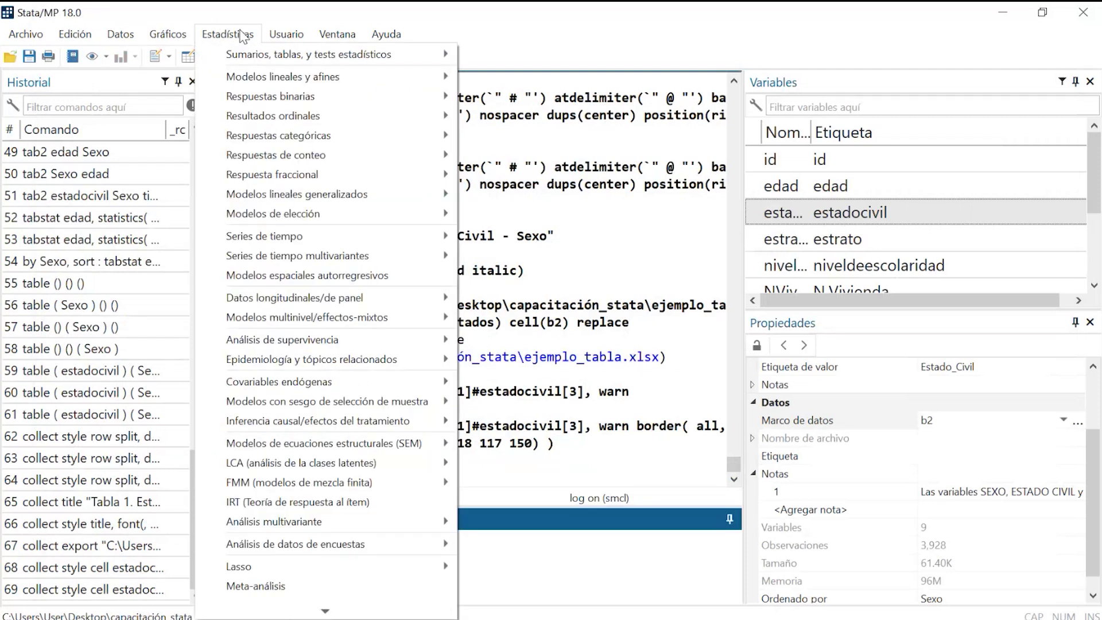
{"action": "mouse_move", "coordinate": [263, 58]}
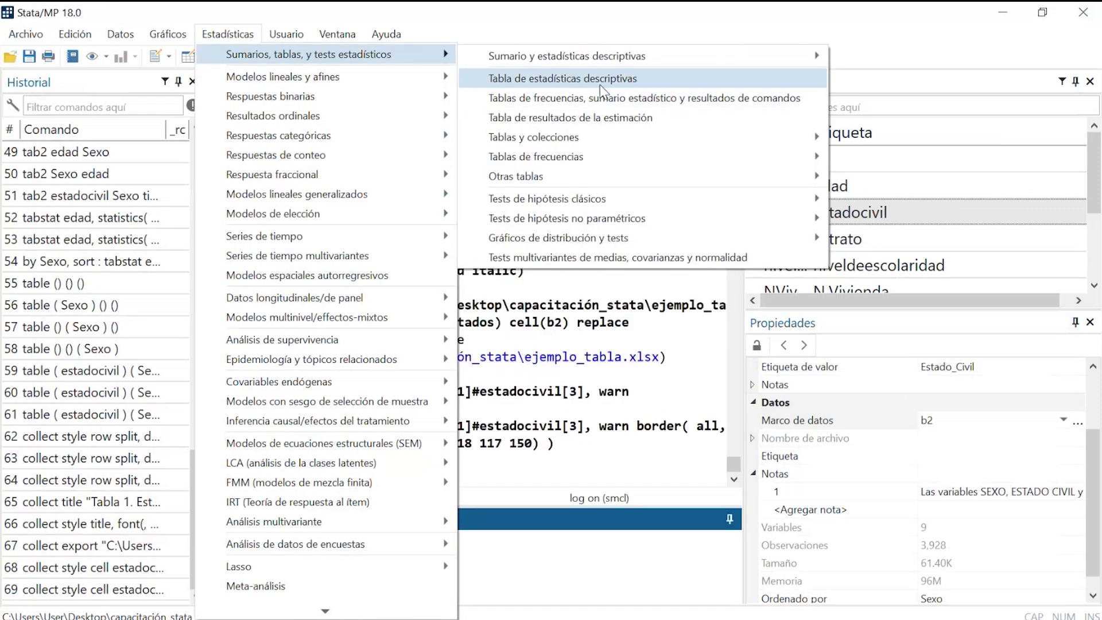
{"action": "left_click", "coordinate": [608, 96]}
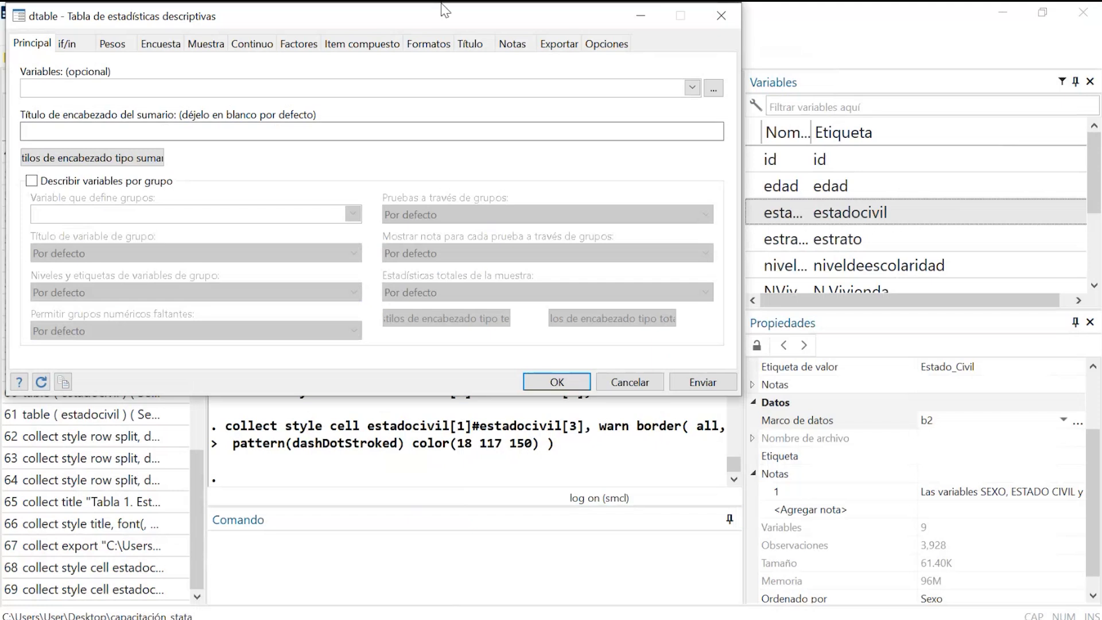
{"action": "left_click_drag", "start_coordinate": [445, 10], "coordinate": [599, 82]}
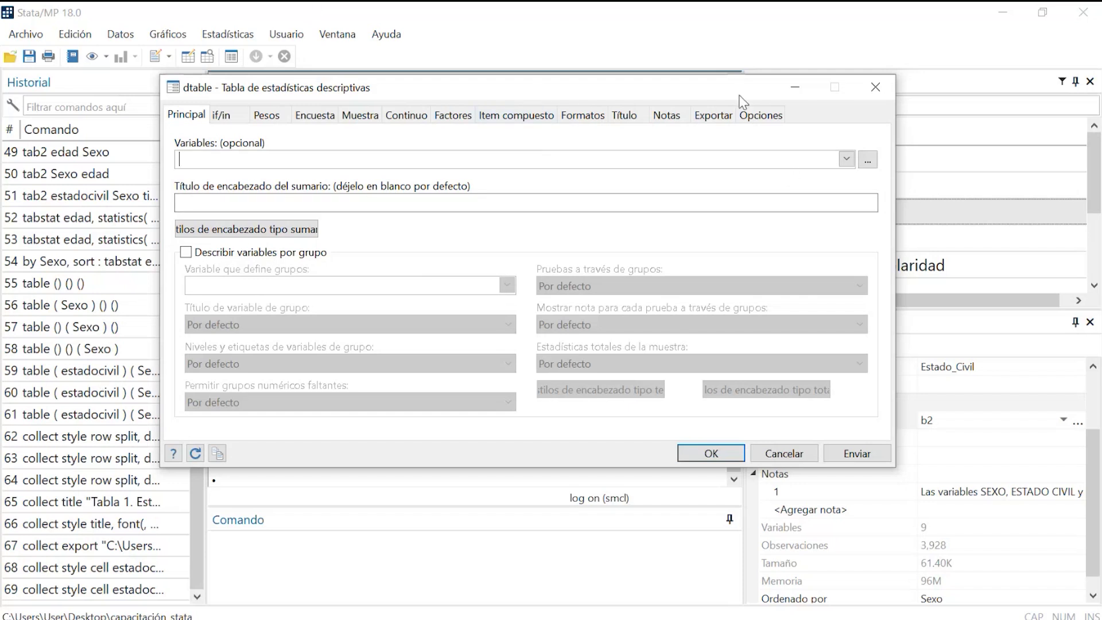
{"action": "left_click_drag", "start_coordinate": [569, 99], "coordinate": [651, 131]}
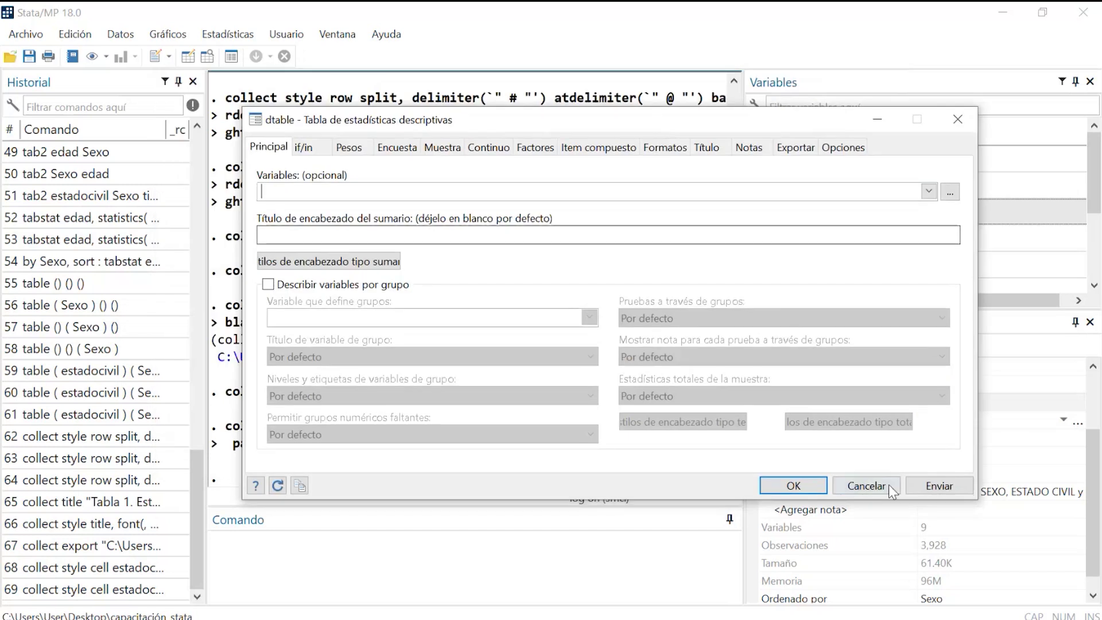
{"action": "left_click", "coordinate": [944, 492]}
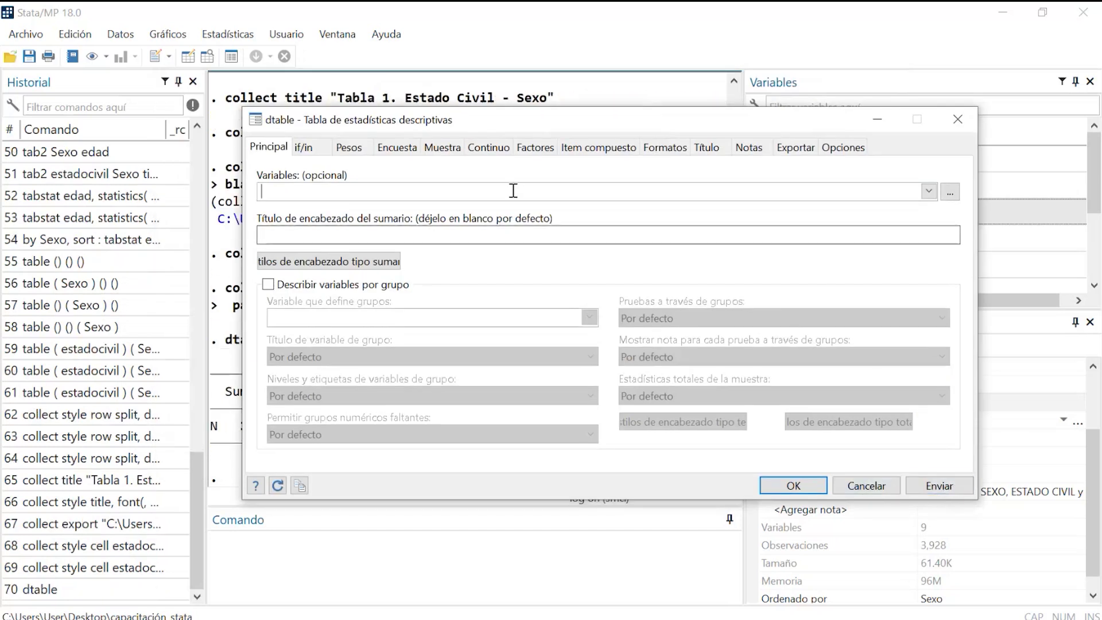
Generate a descriptive statistics table for the variable edad and uncover its output in the results.
{"action": "left_click_drag", "start_coordinate": [493, 131], "coordinate": [399, 118]}
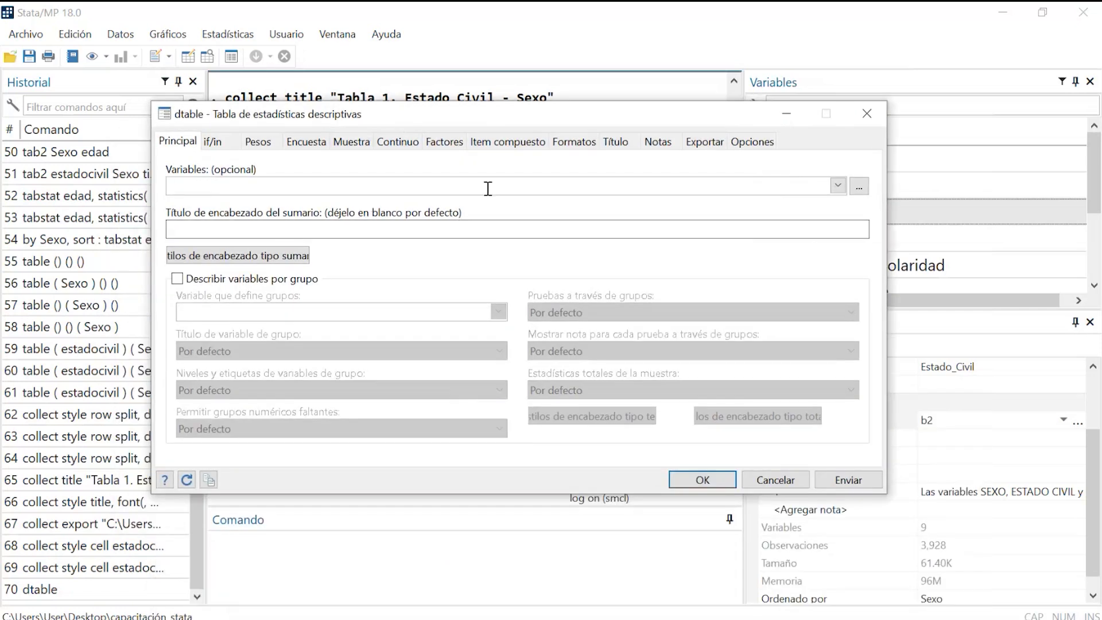
{"action": "left_click", "coordinate": [838, 186]}
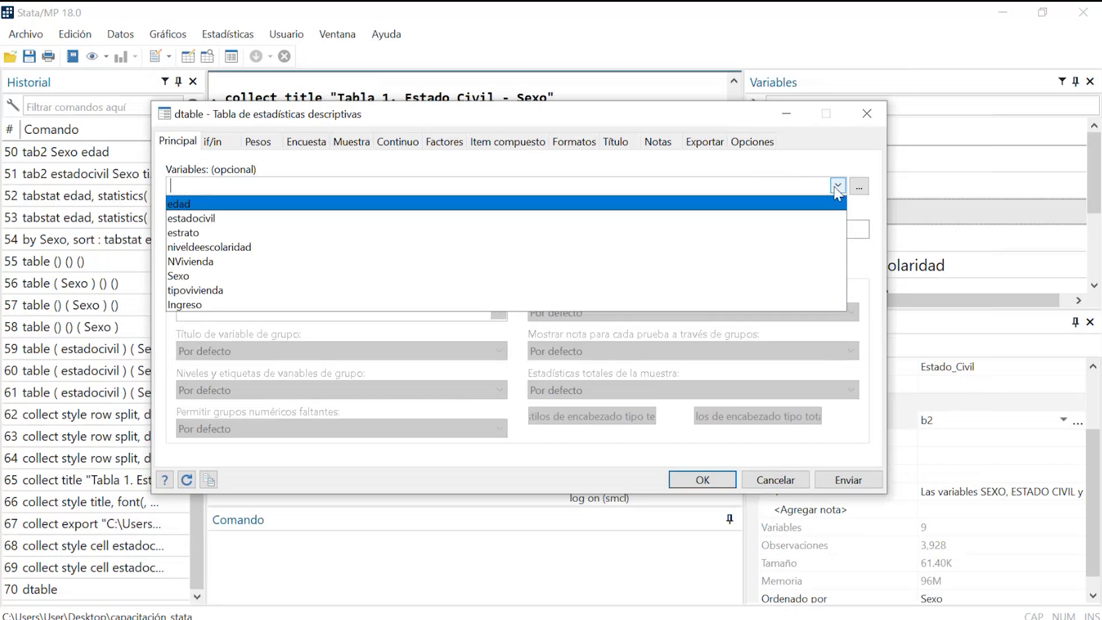
{"action": "left_click", "coordinate": [226, 206]}
{"action": "left_click", "coordinate": [226, 206]}
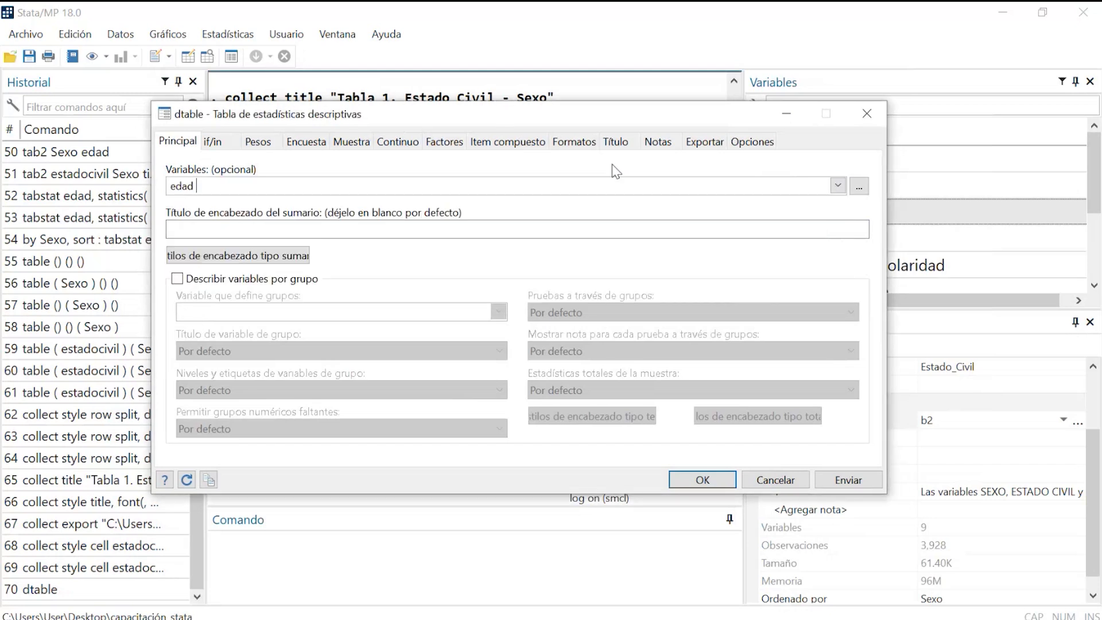
{"action": "left_click", "coordinate": [846, 481]}
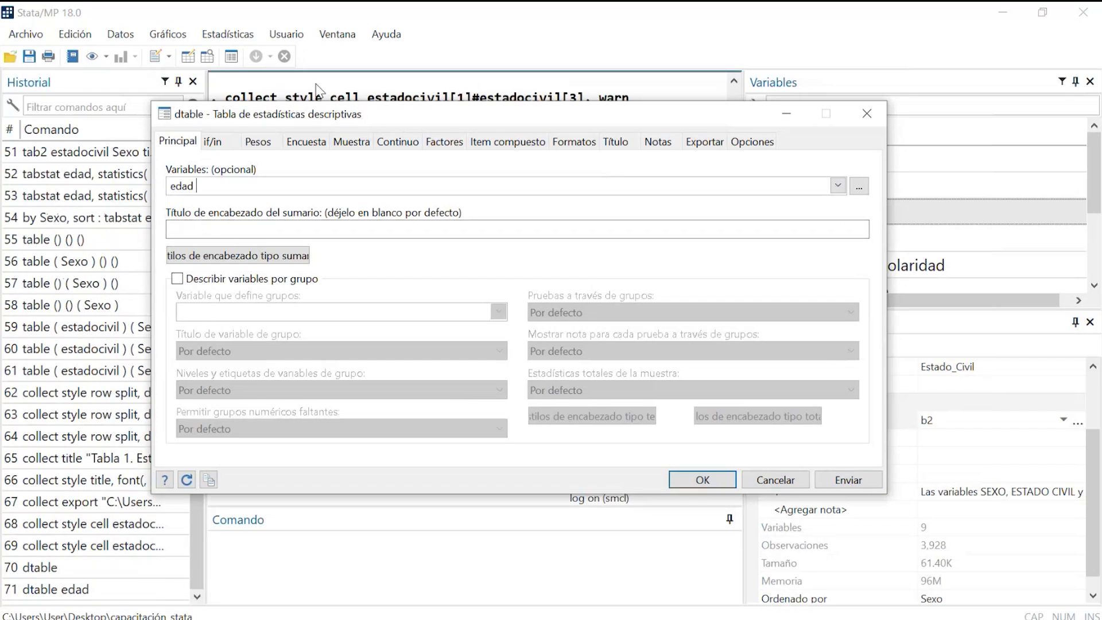
{"action": "left_click_drag", "start_coordinate": [311, 118], "coordinate": [351, 457]}
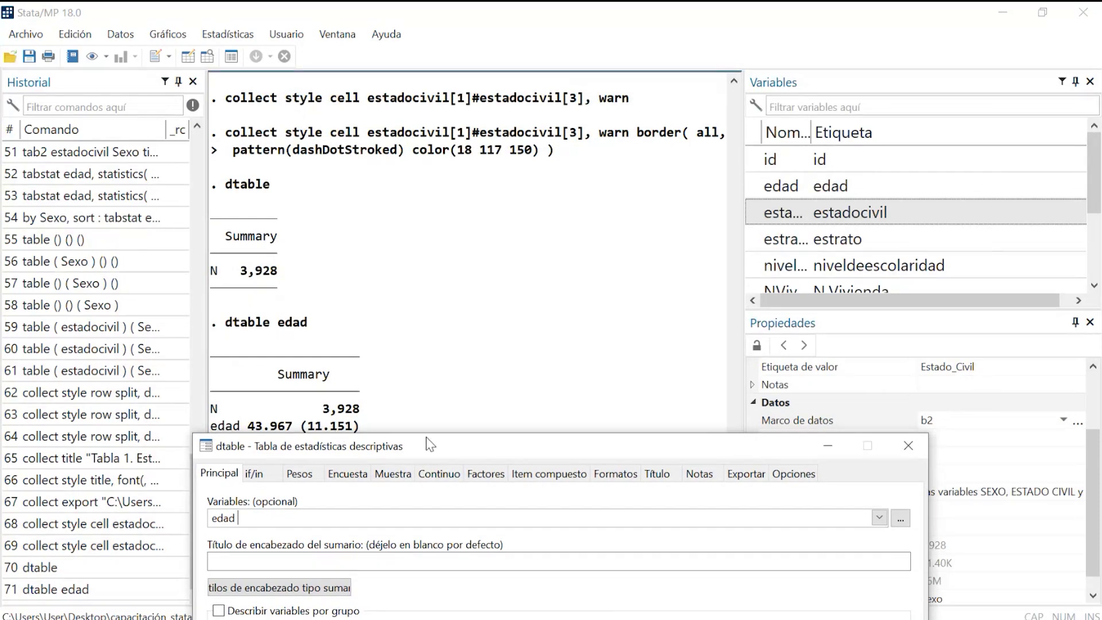
Describe edad by group with estadocivil as the grouping variable, submit the table and uncover its output.
{"action": "left_click_drag", "start_coordinate": [426, 437], "coordinate": [507, 94]}
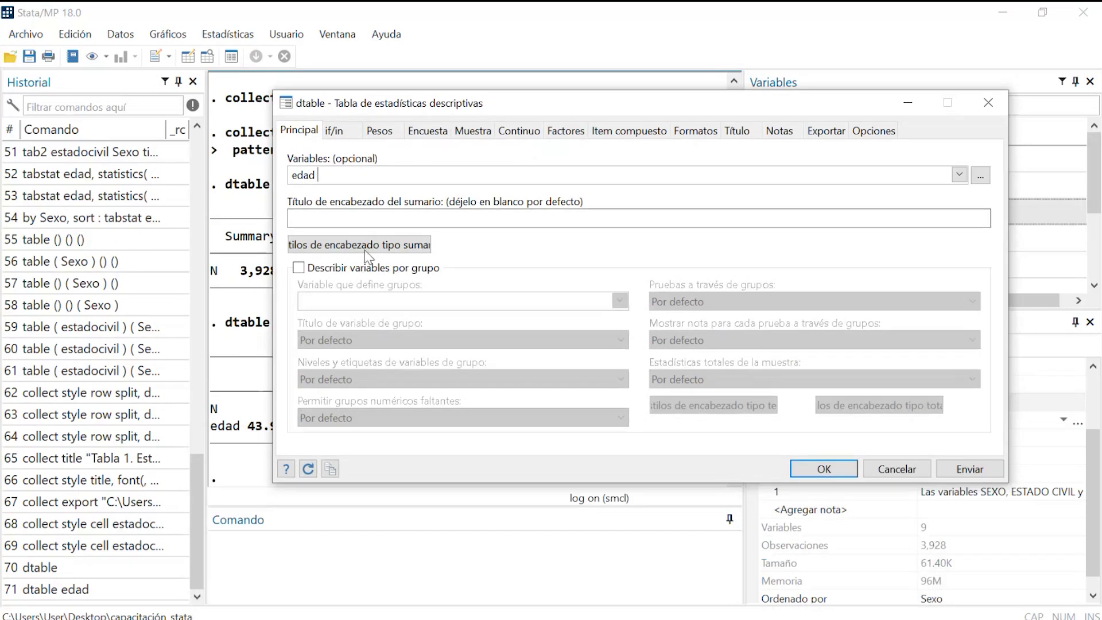
{"action": "left_click", "coordinate": [299, 268]}
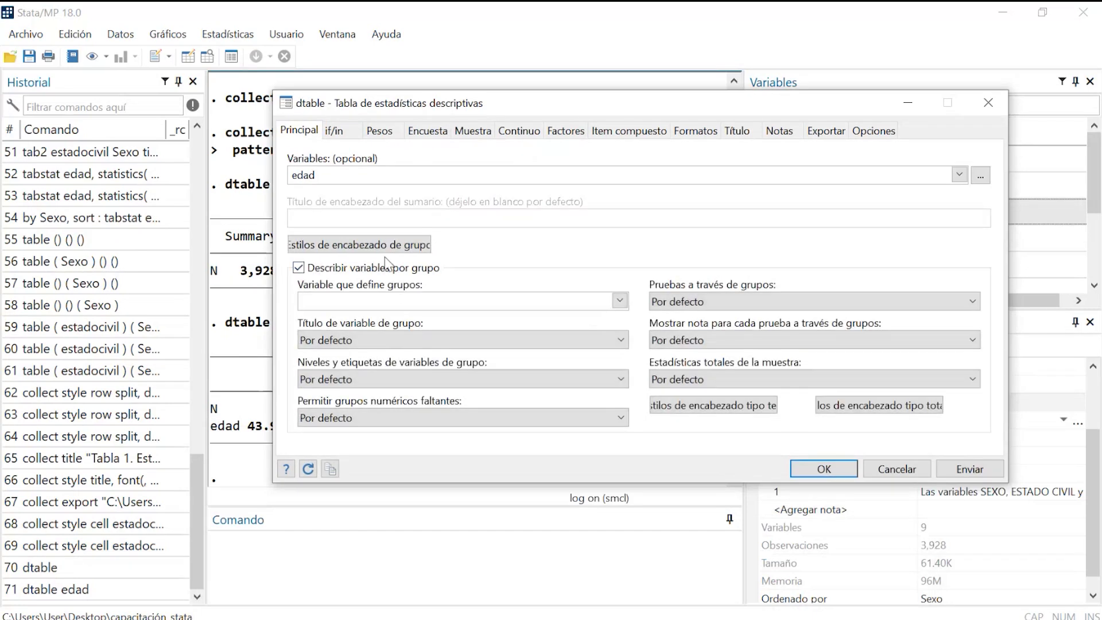
{"action": "left_click", "coordinate": [620, 302]}
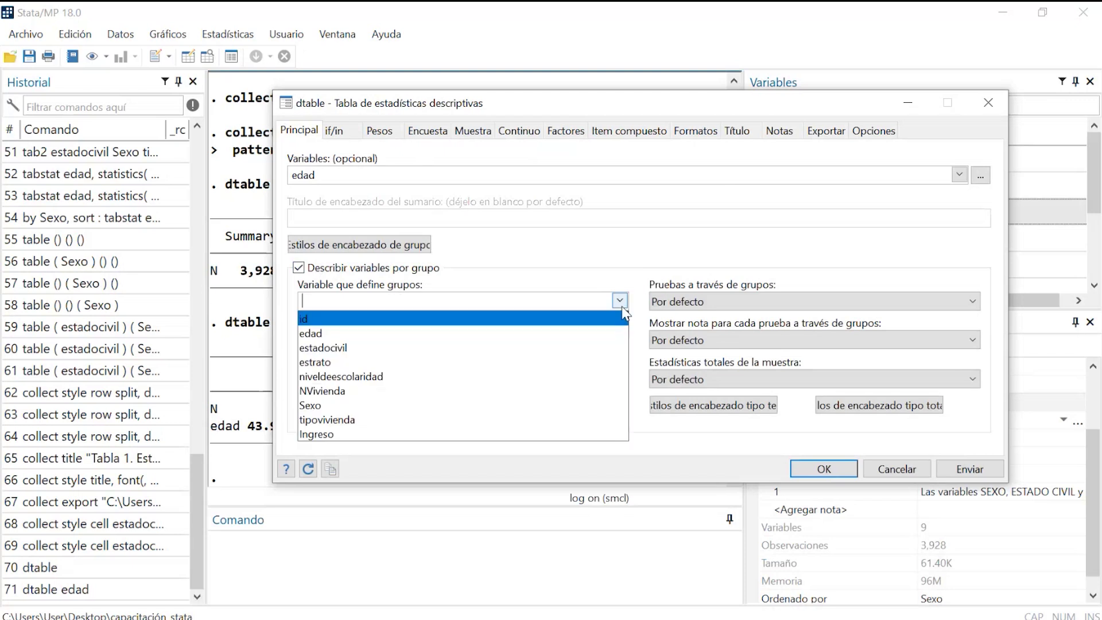
{"action": "left_click", "coordinate": [454, 348]}
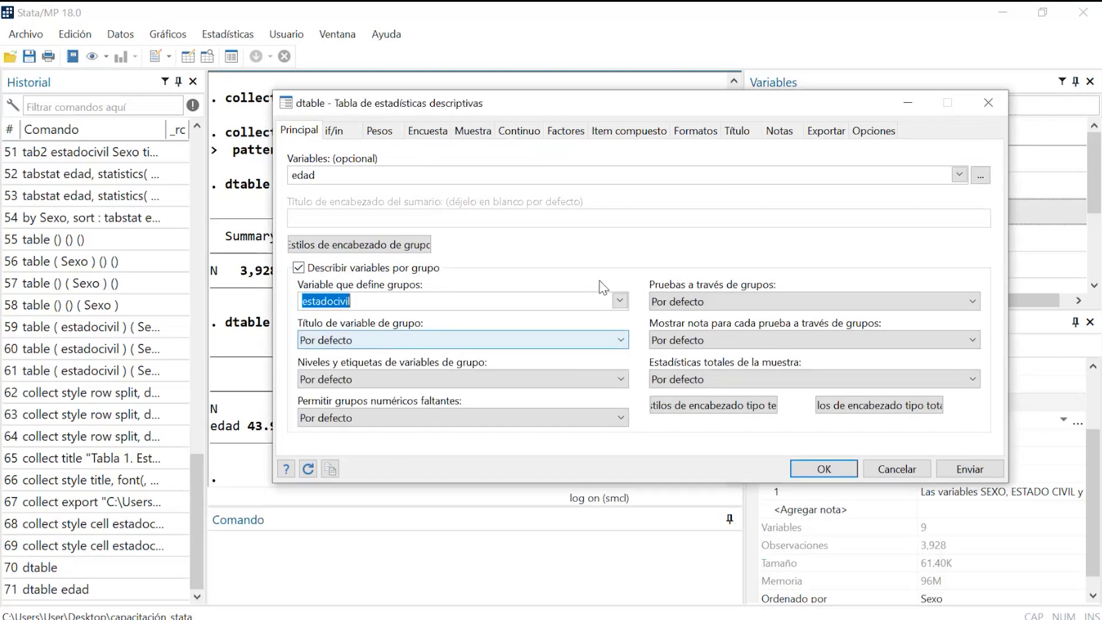
{"action": "left_click", "coordinate": [969, 469]}
{"action": "left_click_drag", "start_coordinate": [492, 112], "coordinate": [553, 534]}
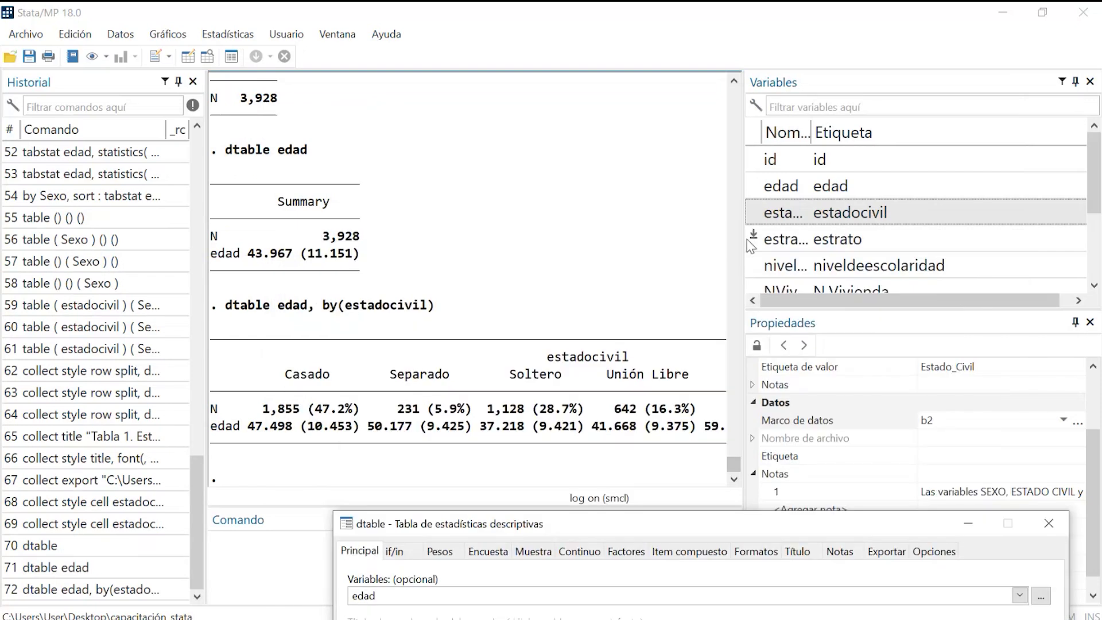
Widen the results area on both sides so the whole grouped table fits, narrowing the variables and history areas.
{"action": "left_click", "coordinate": [752, 239]}
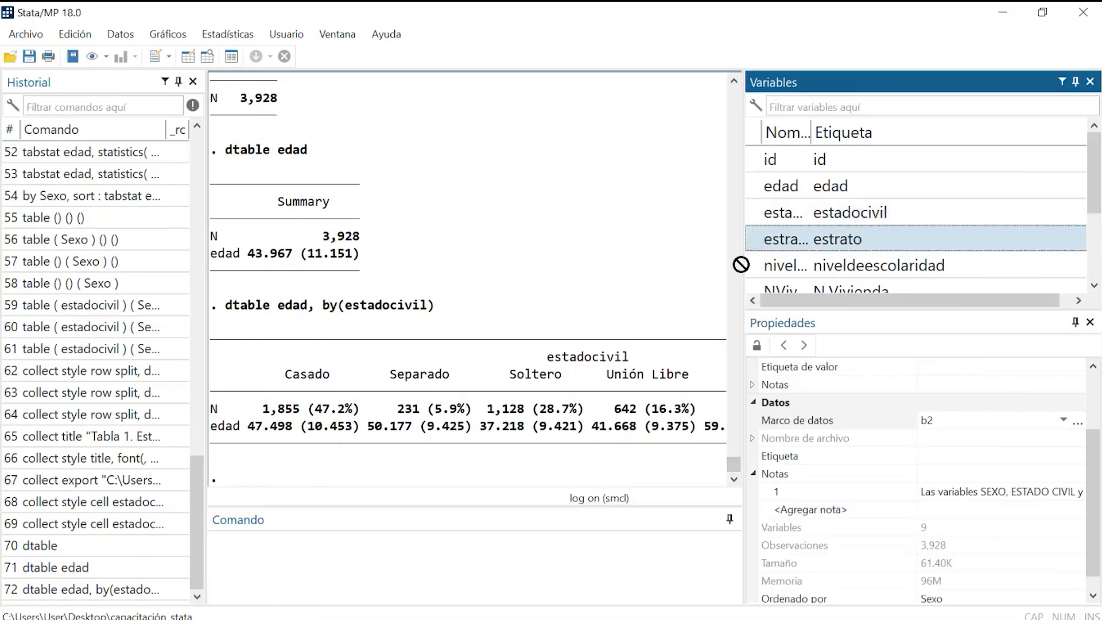
{"action": "left_click_drag", "start_coordinate": [743, 264], "coordinate": [984, 379]}
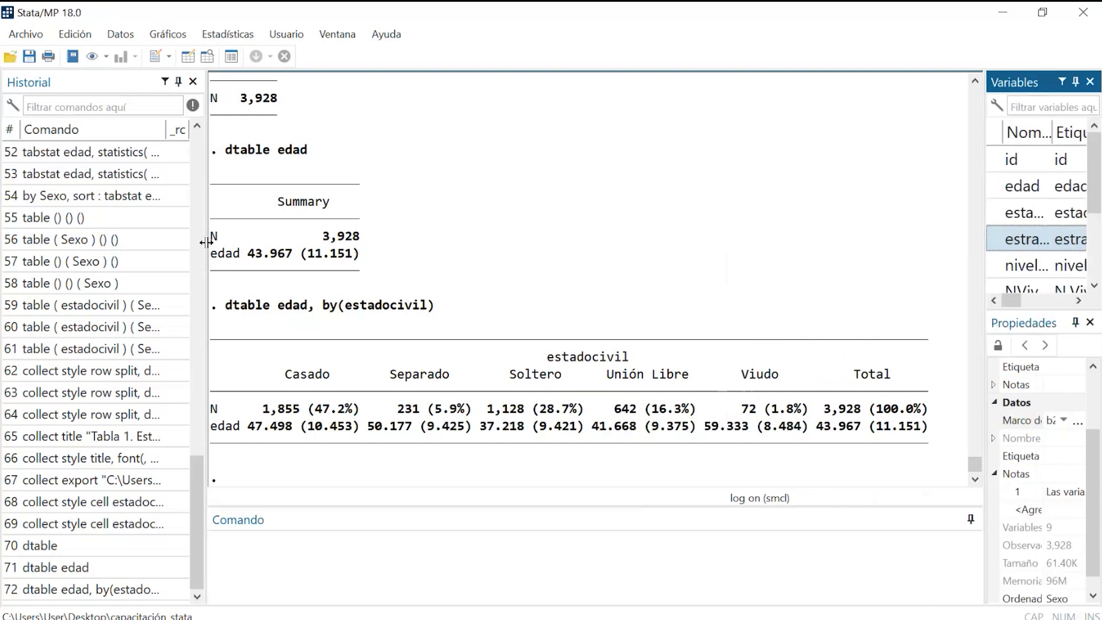
{"action": "left_click_drag", "start_coordinate": [206, 242], "coordinate": [115, 242]}
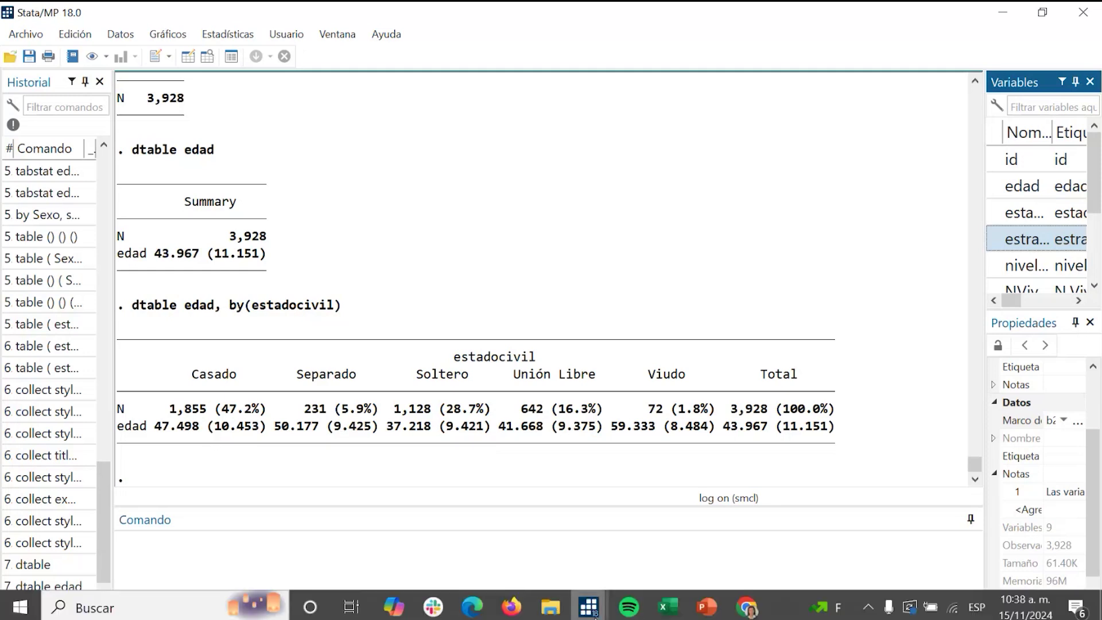
Return to the descriptive statistics dialog, turn off description by group, add estadocivil after edad and submit the table.
{"action": "mouse_move", "coordinate": [589, 605]}
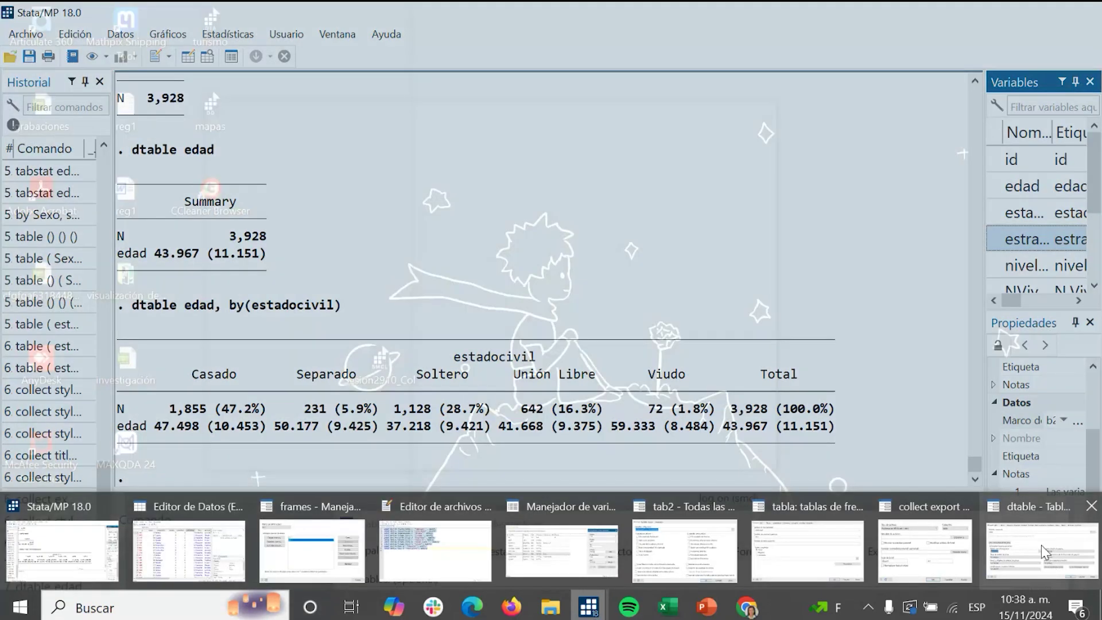
{"action": "left_click", "coordinate": [1052, 563]}
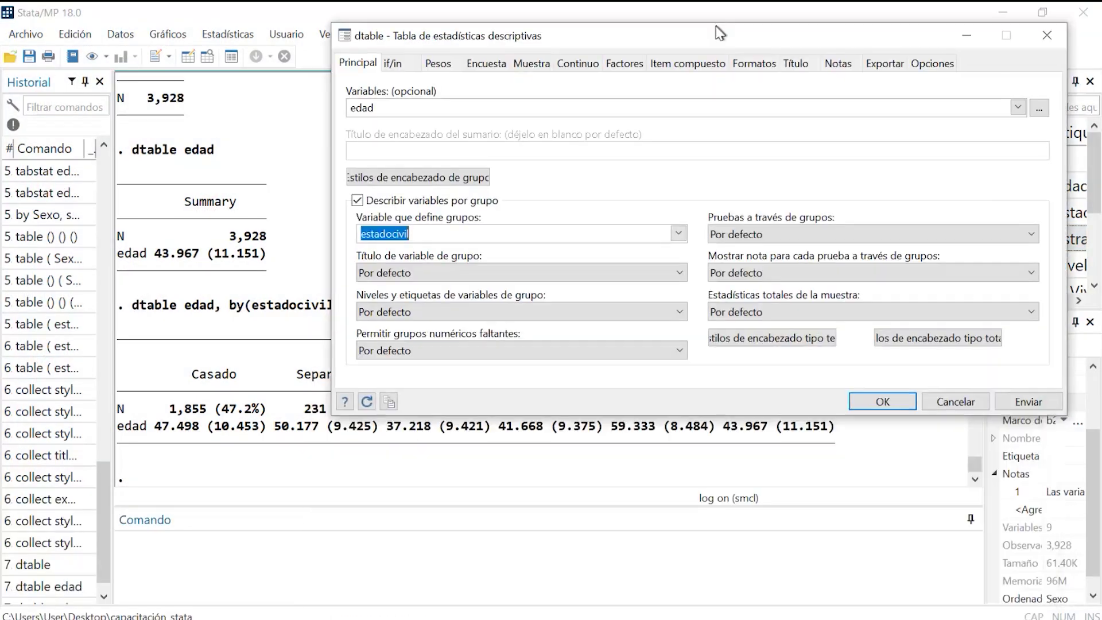
{"action": "left_click", "coordinate": [789, 113]}
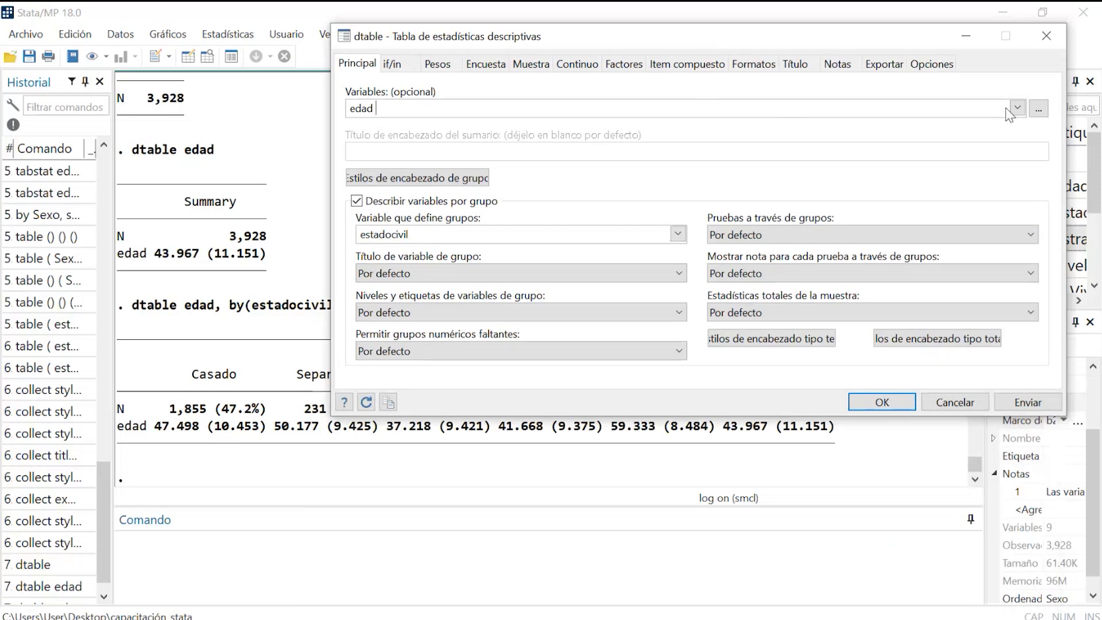
{"action": "left_click", "coordinate": [370, 202]}
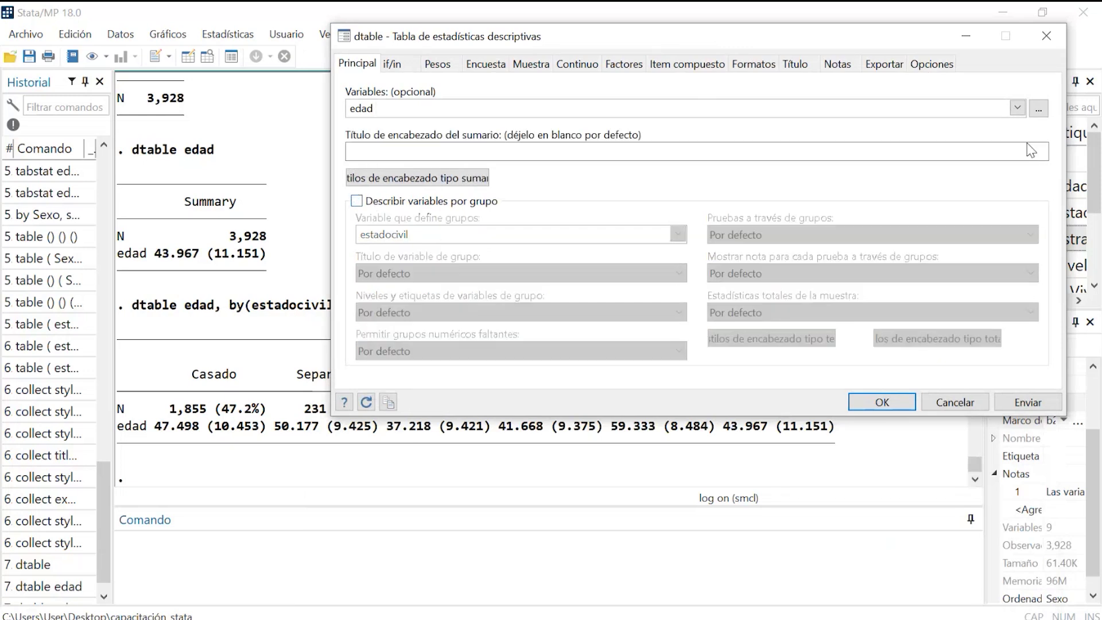
{"action": "left_click", "coordinate": [1017, 108]}
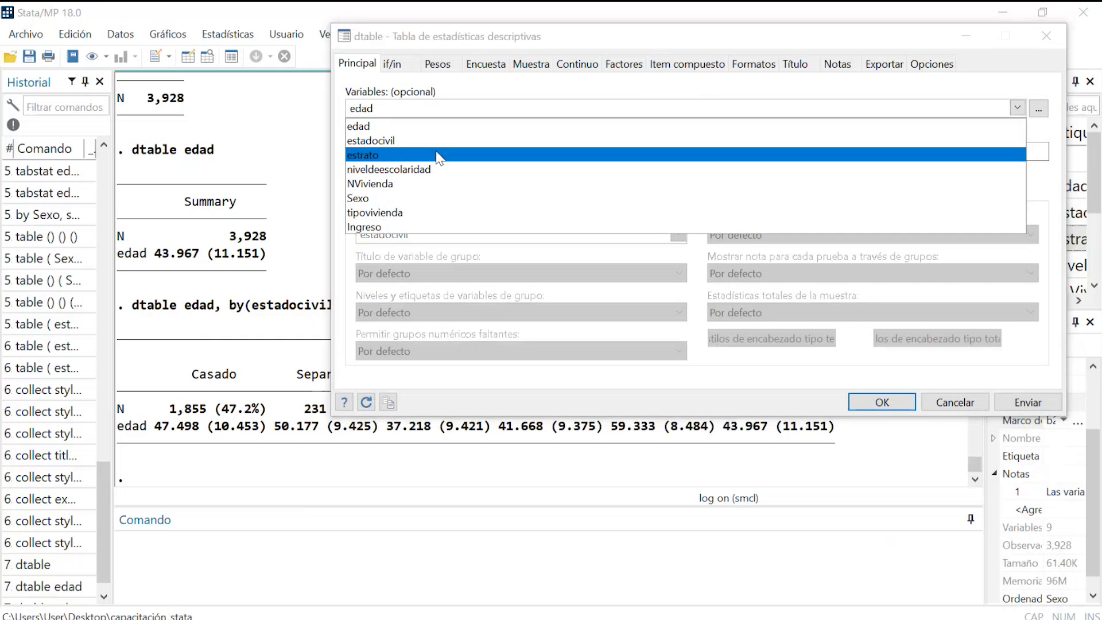
{"action": "left_click", "coordinate": [546, 140]}
{"action": "left_click", "coordinate": [447, 106]}
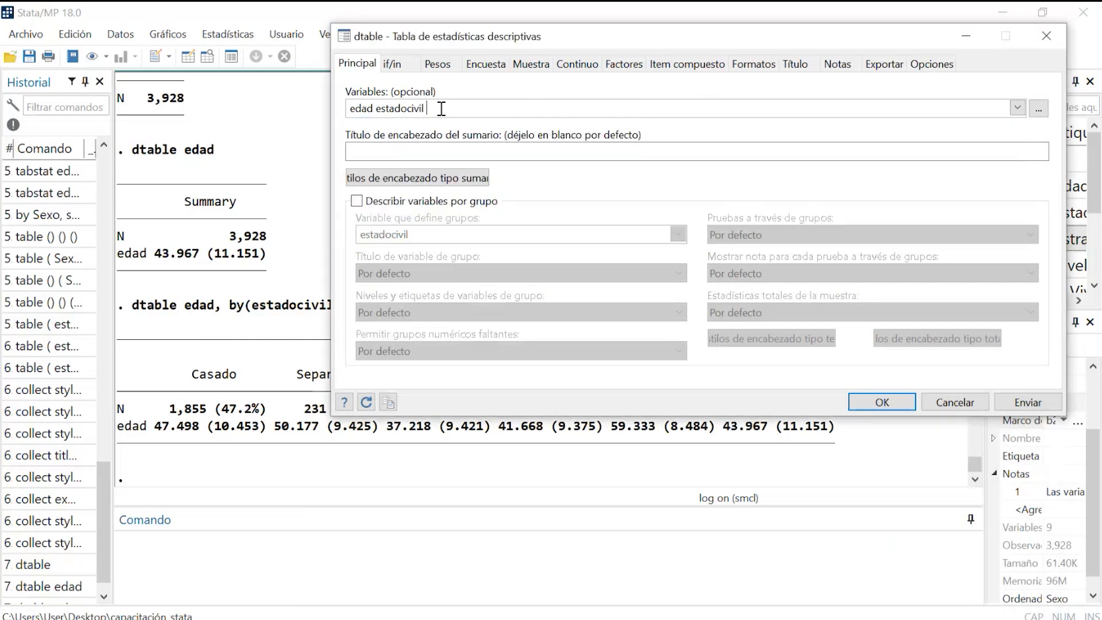
{"action": "left_click_drag", "start_coordinate": [442, 108], "coordinate": [375, 114]}
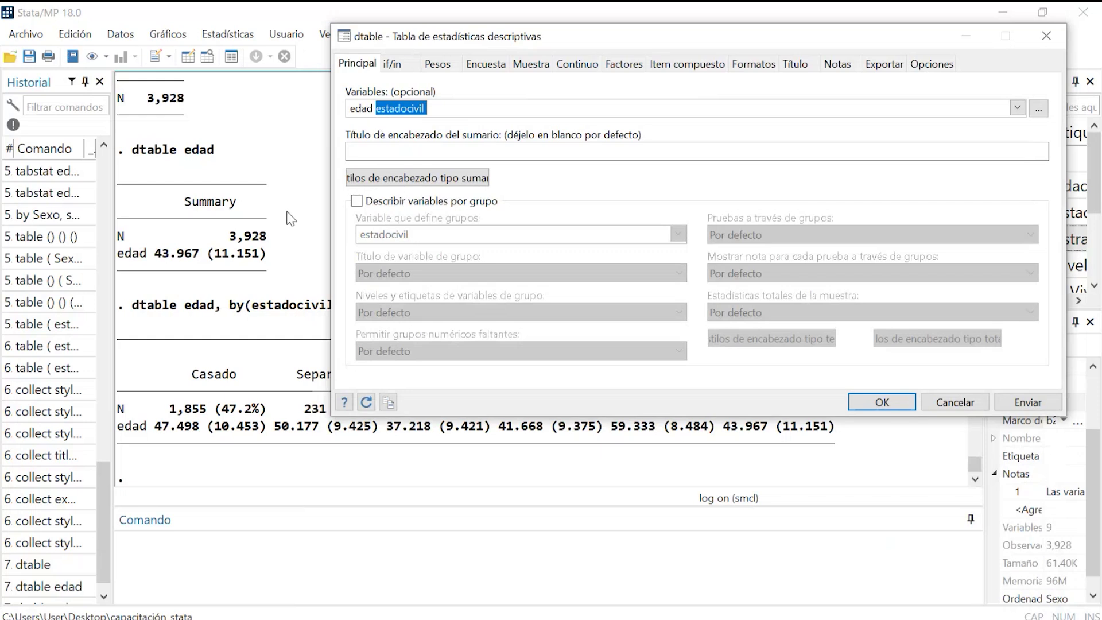
{"action": "left_click", "coordinate": [1029, 402]}
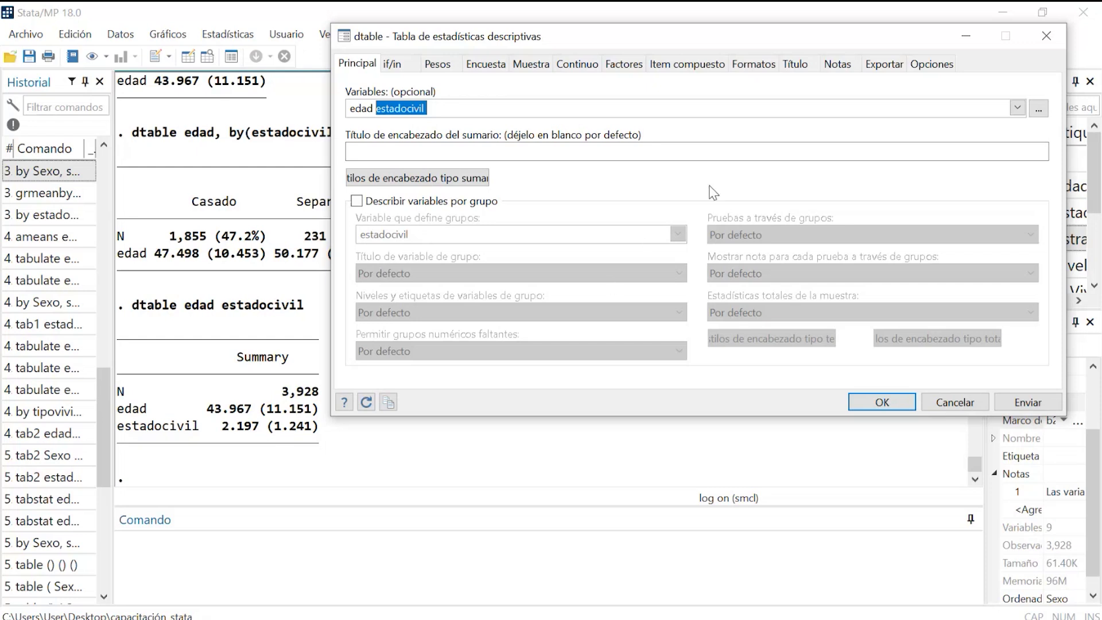
Mark estadocivil as a factor variable with the prefix i. and submit the table for edad i.estadocivil.
{"action": "left_click", "coordinate": [399, 108]}
{"action": "left_click_drag", "start_coordinate": [383, 108], "coordinate": [377, 108]}
{"action": "left_click", "coordinate": [387, 109]}
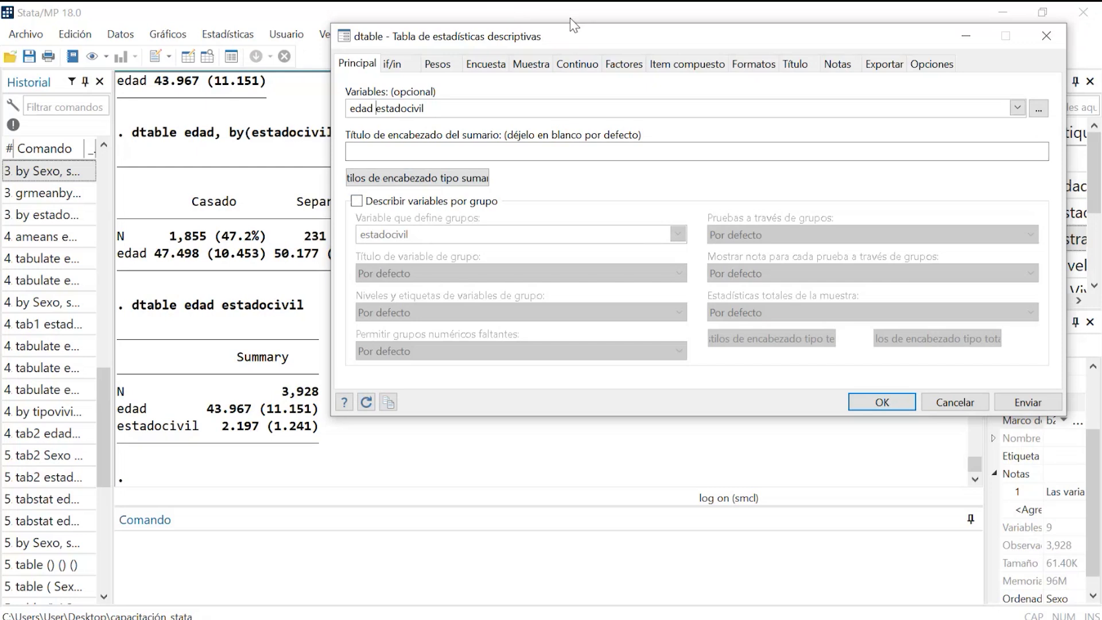
{"action": "type", "text": "i."}
{"action": "left_click", "coordinate": [1026, 401]}
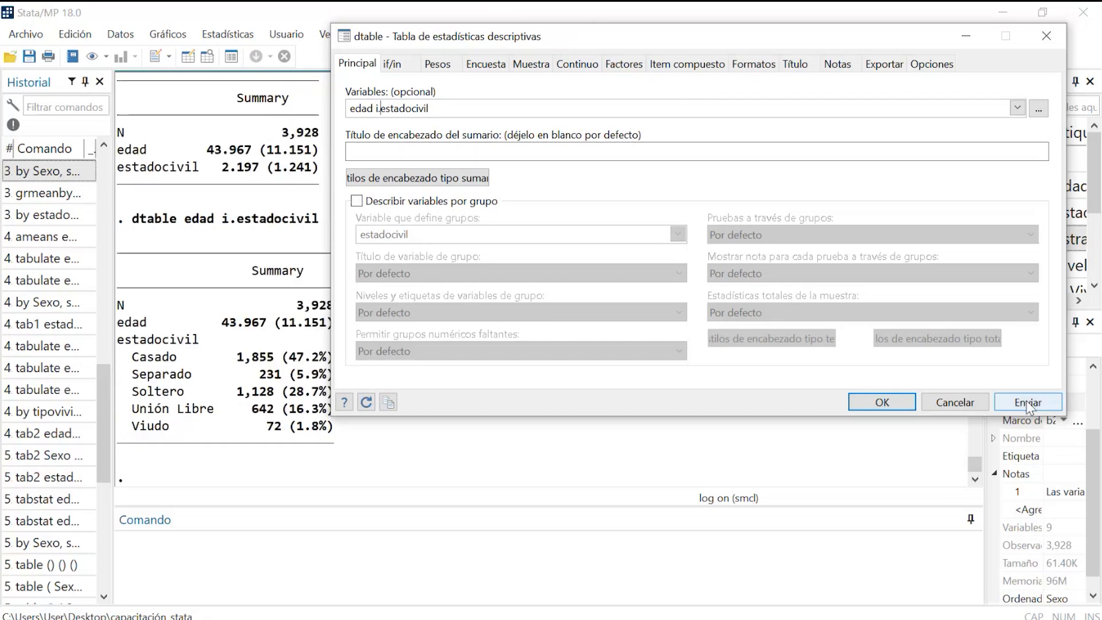
Examine the frequencies and percentages of the estadocivil categories in the output, and return to the descriptive statistics dialog.
{"action": "left_click", "coordinate": [1043, 12]}
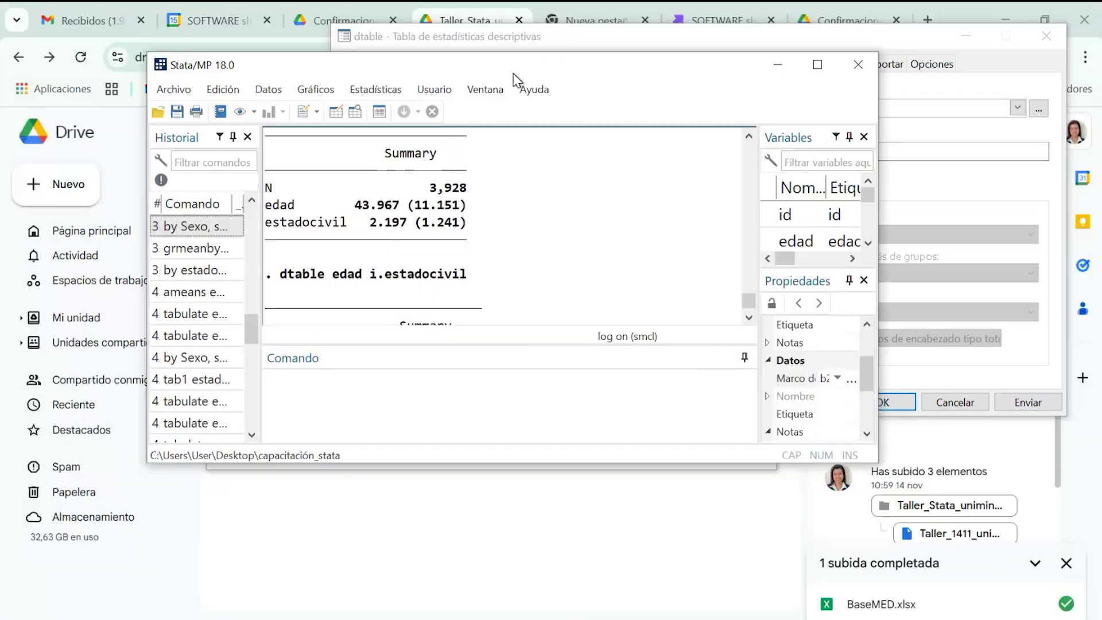
{"action": "left_click", "coordinate": [817, 64]}
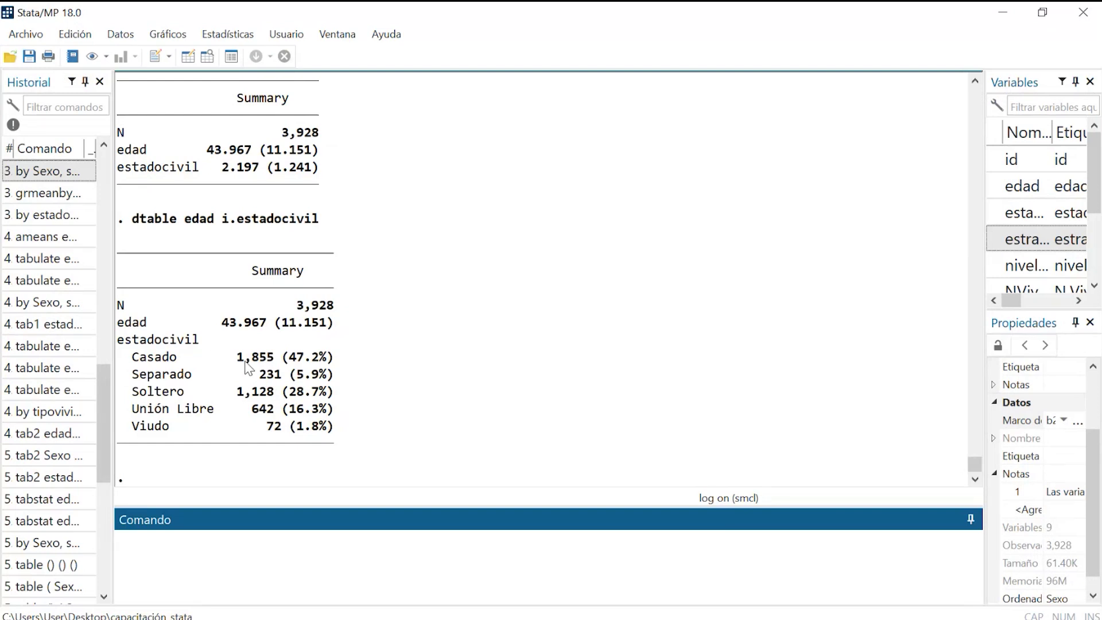
{"action": "left_click_drag", "start_coordinate": [154, 357], "coordinate": [317, 435]}
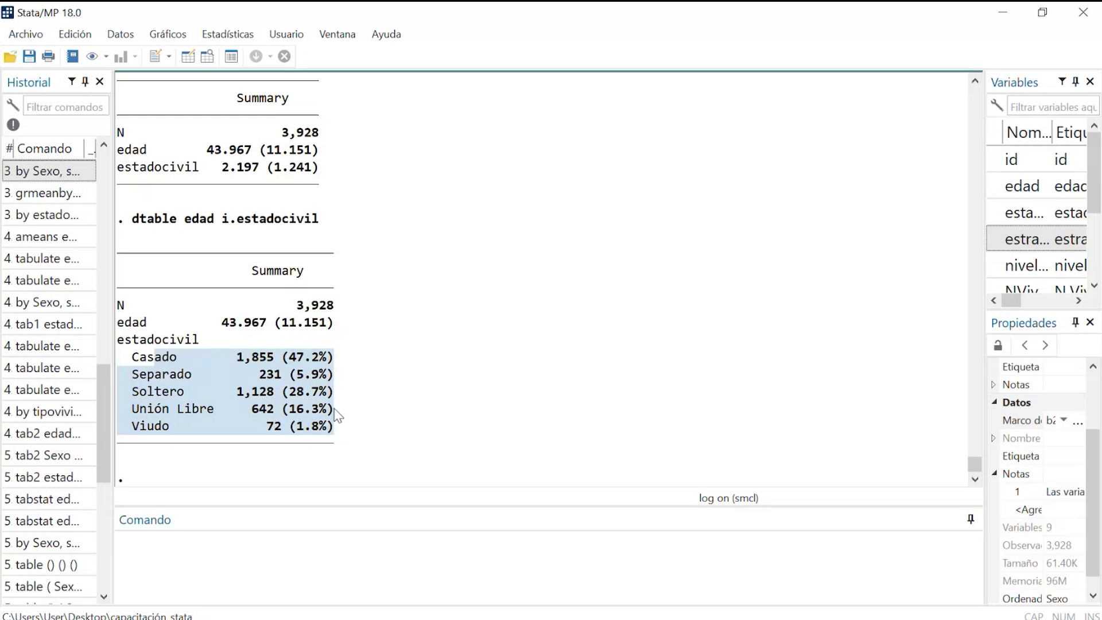
{"action": "mouse_move", "coordinate": [588, 615]}
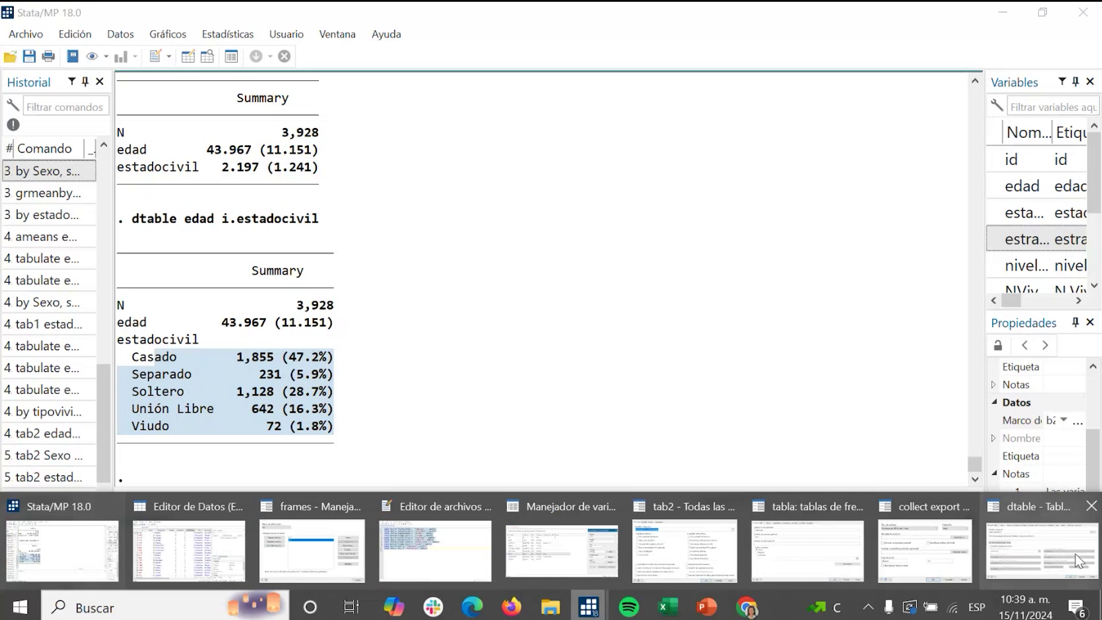
{"action": "left_click", "coordinate": [1080, 561]}
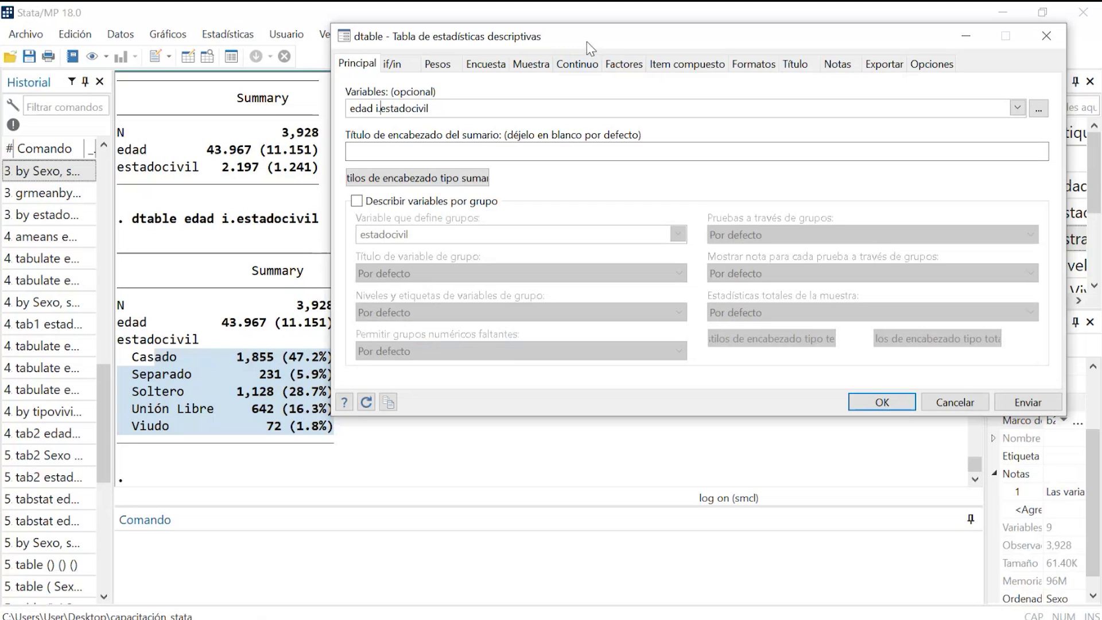
Look through the dialog's settings for continuous variables, factors, survey, sample, composite items, title and notes.
{"action": "left_click", "coordinate": [567, 68]}
{"action": "left_click", "coordinate": [634, 68]}
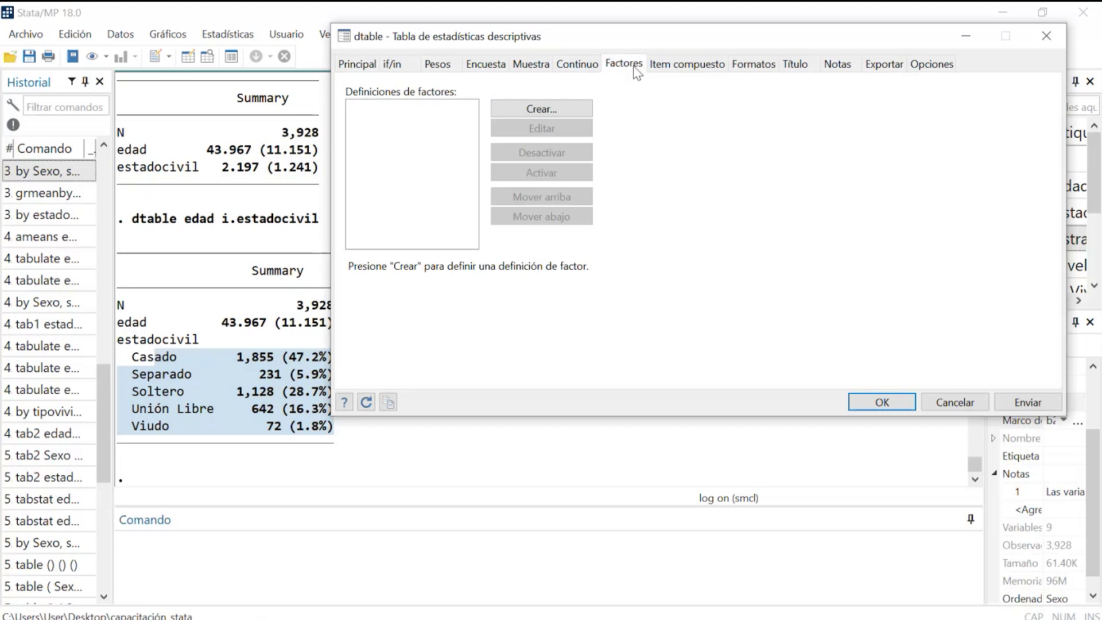
{"action": "left_click", "coordinate": [486, 64]}
{"action": "left_click", "coordinate": [530, 65]}
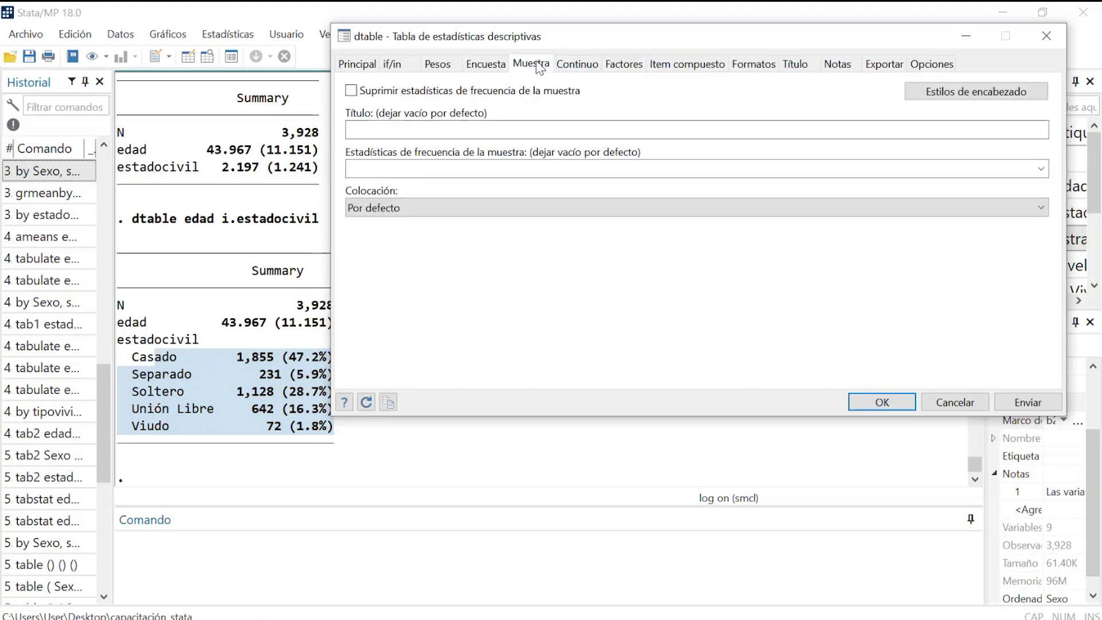
{"action": "left_click", "coordinate": [686, 63]}
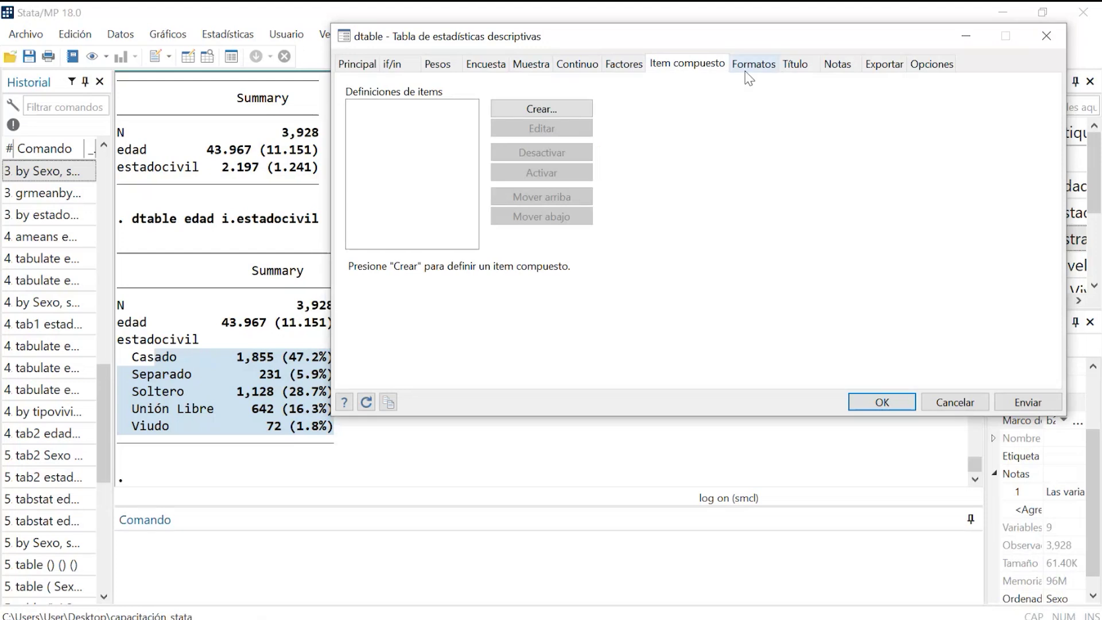
{"action": "left_click", "coordinate": [795, 64]}
{"action": "left_click", "coordinate": [844, 65]}
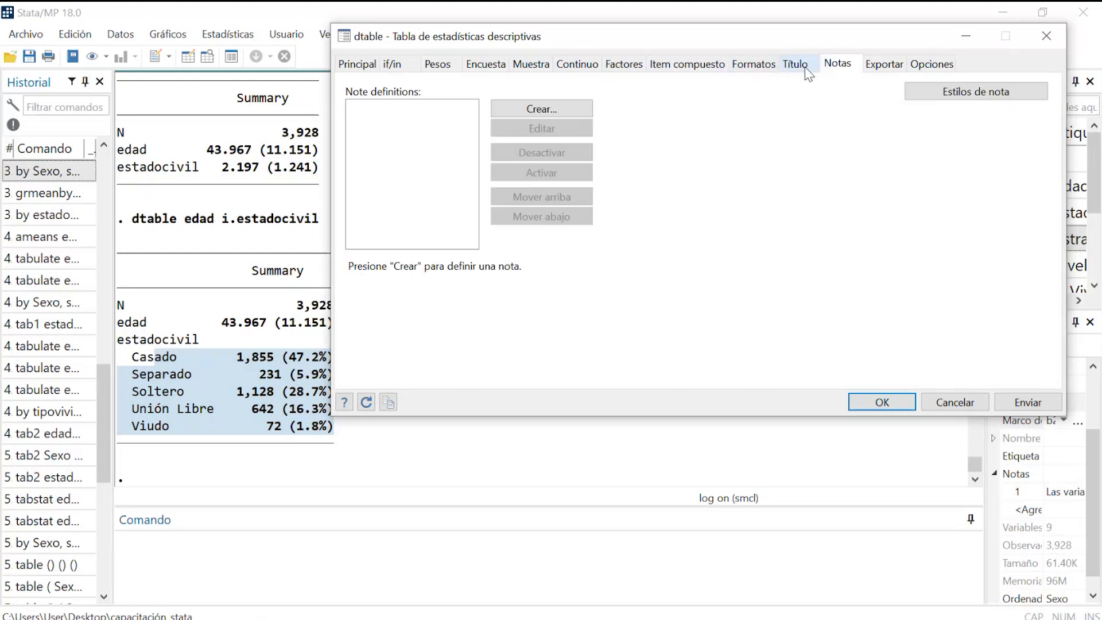
Open the style settings of the table title and turn on bold and italic.
{"action": "left_click", "coordinate": [796, 64]}
{"action": "left_click", "coordinate": [478, 112]}
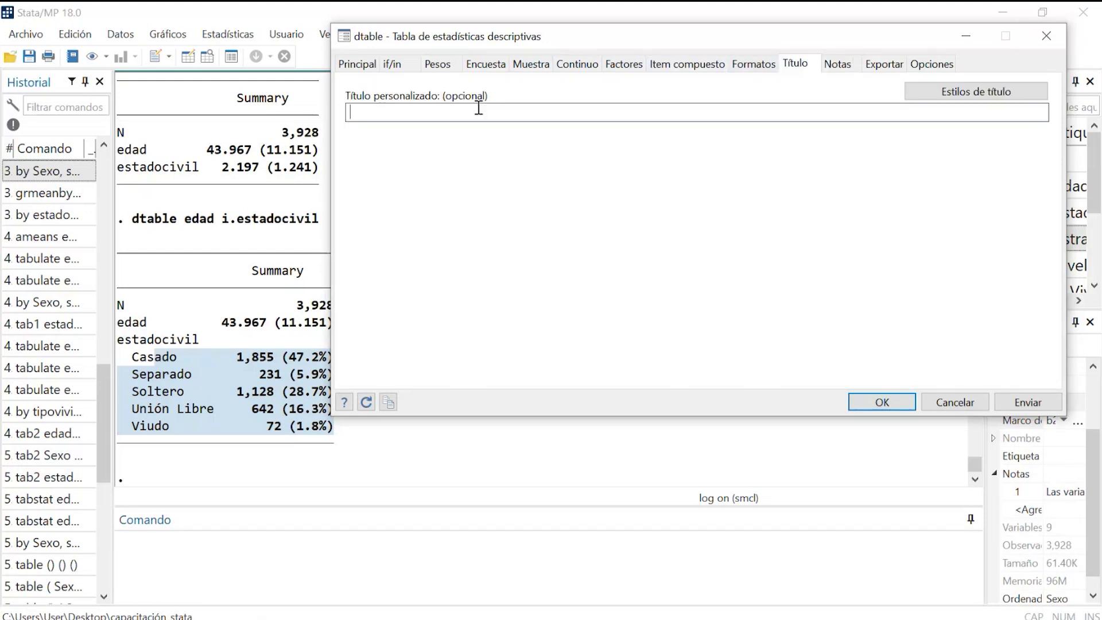
{"action": "left_click", "coordinate": [970, 93]}
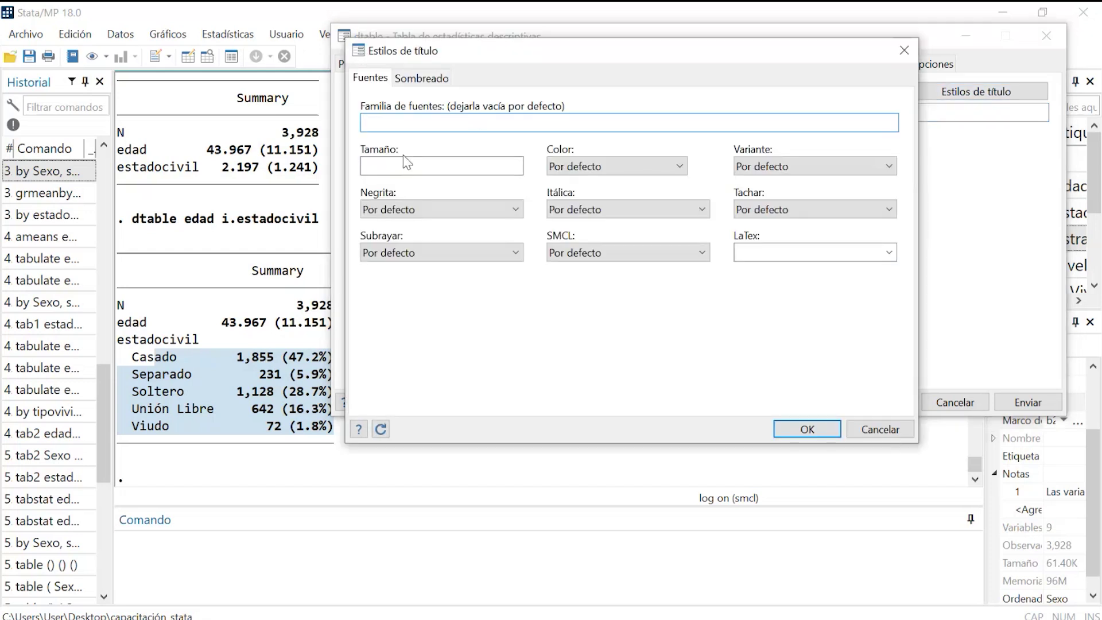
{"action": "left_click", "coordinate": [440, 210]}
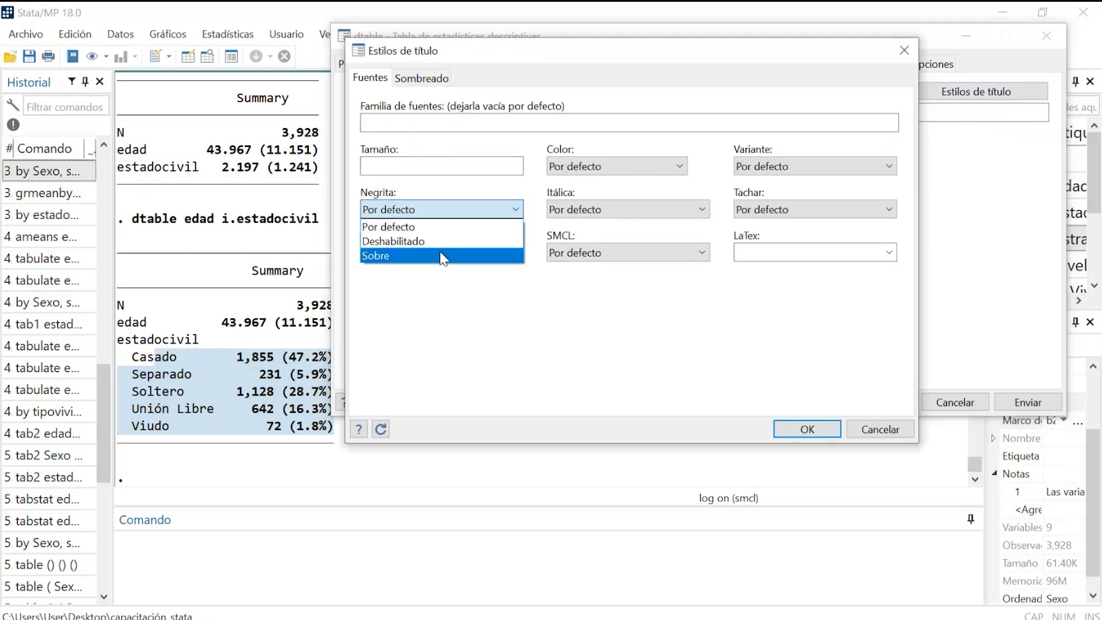
{"action": "left_click", "coordinate": [442, 256]}
{"action": "left_click", "coordinate": [592, 210]}
{"action": "left_click", "coordinate": [592, 256]}
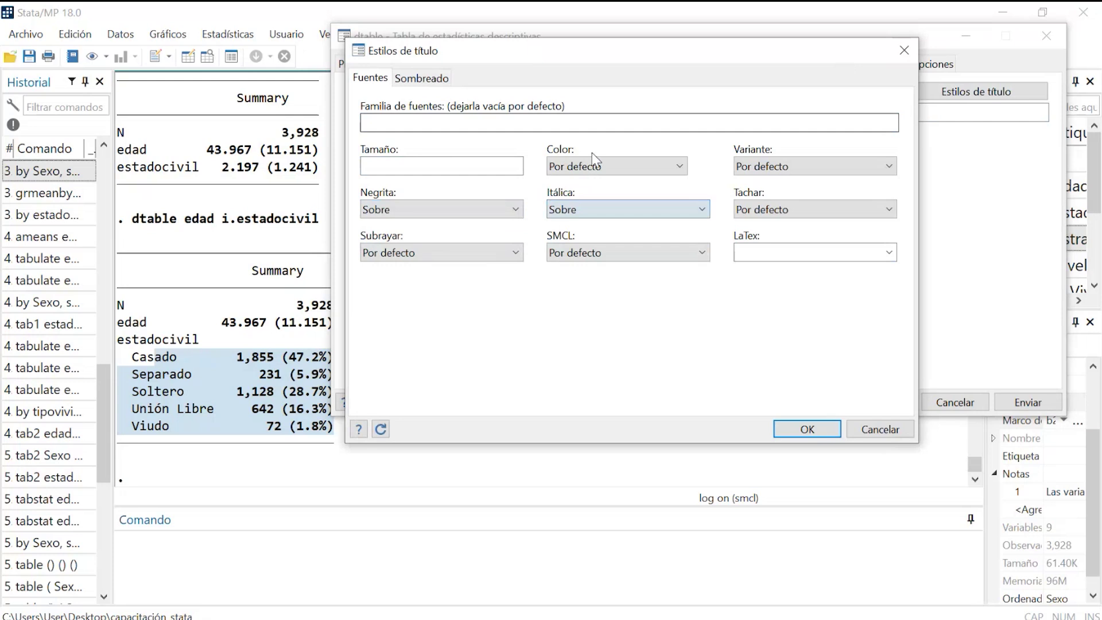
Give the title font a custom dark blue colour, RGB 30, 33, 145, and accept the title styles.
{"action": "left_click", "coordinate": [593, 164]}
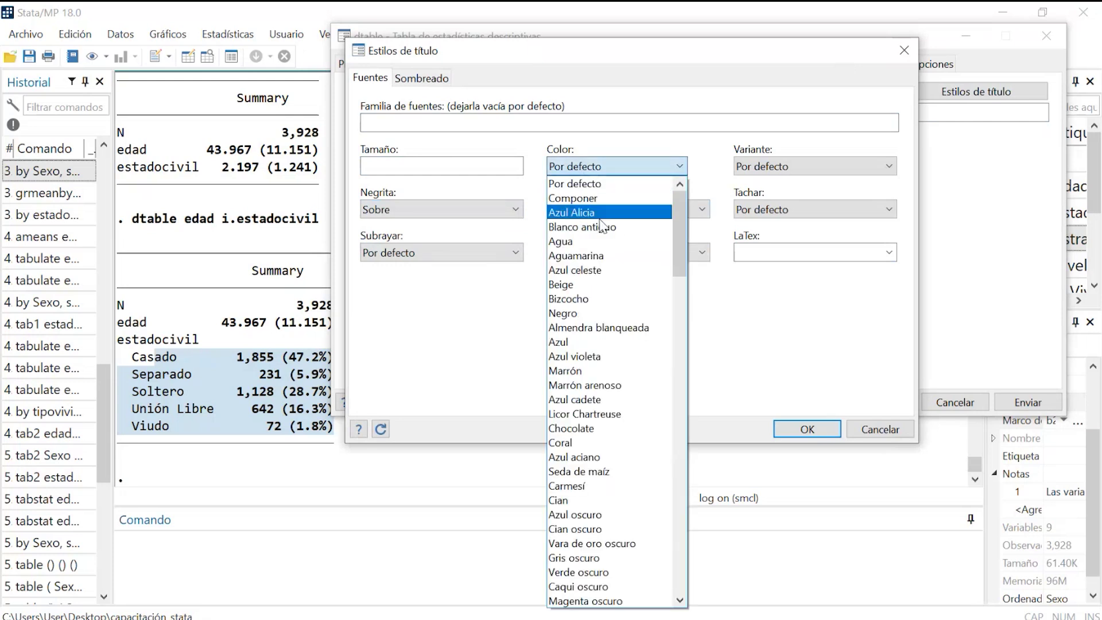
{"action": "left_click", "coordinate": [600, 197]}
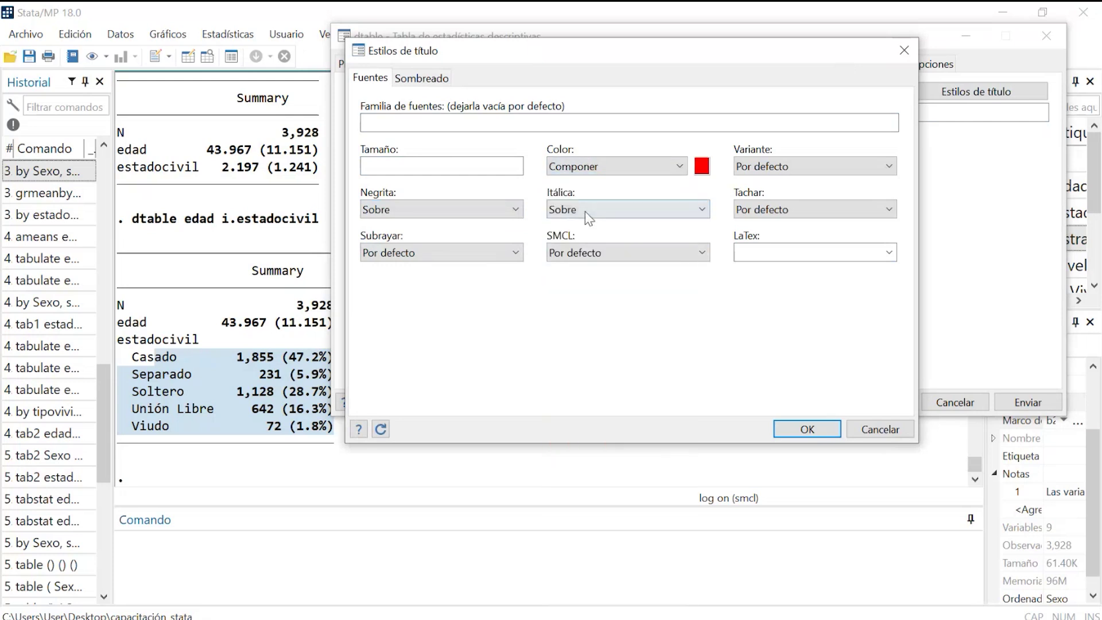
{"action": "left_click", "coordinate": [706, 162]}
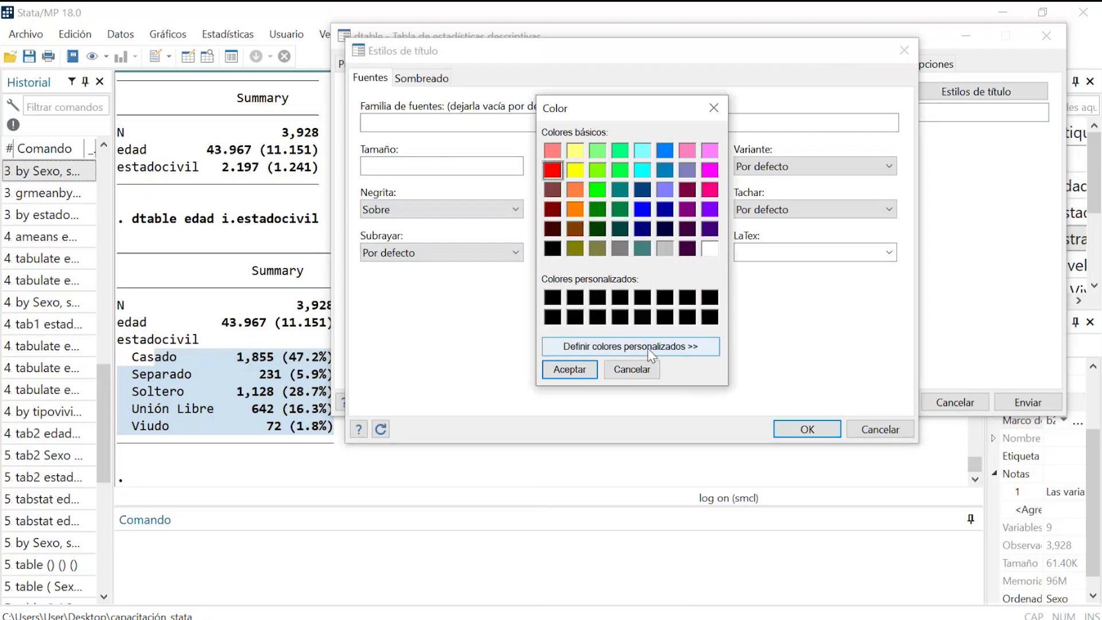
{"action": "left_click", "coordinate": [648, 348]}
{"action": "left_click", "coordinate": [826, 199]}
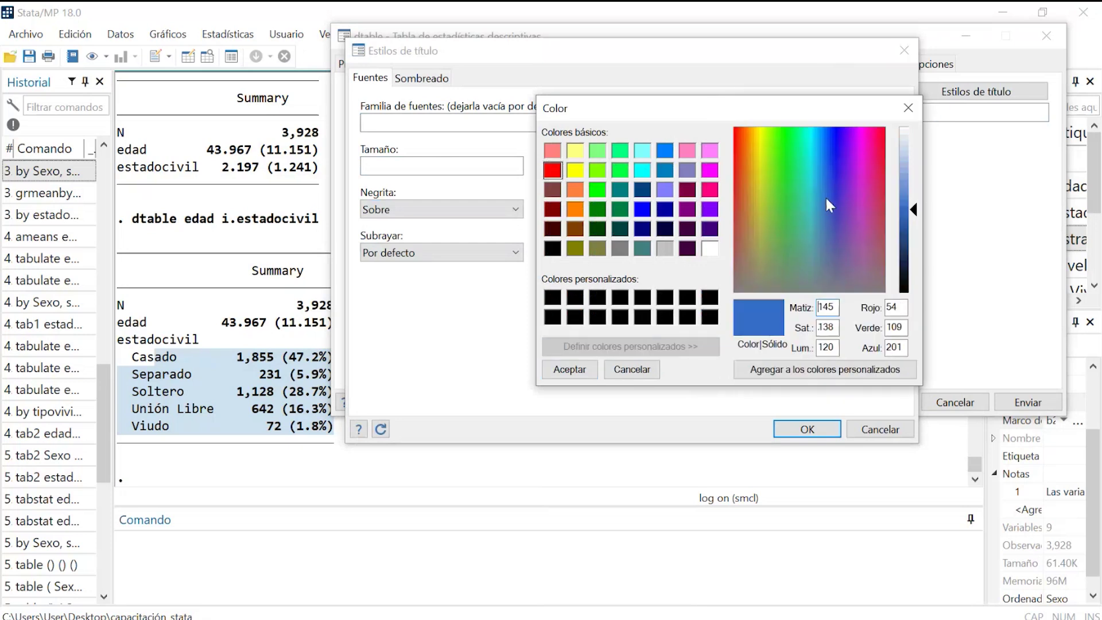
{"action": "left_click", "coordinate": [830, 218]}
{"action": "left_click", "coordinate": [834, 213]}
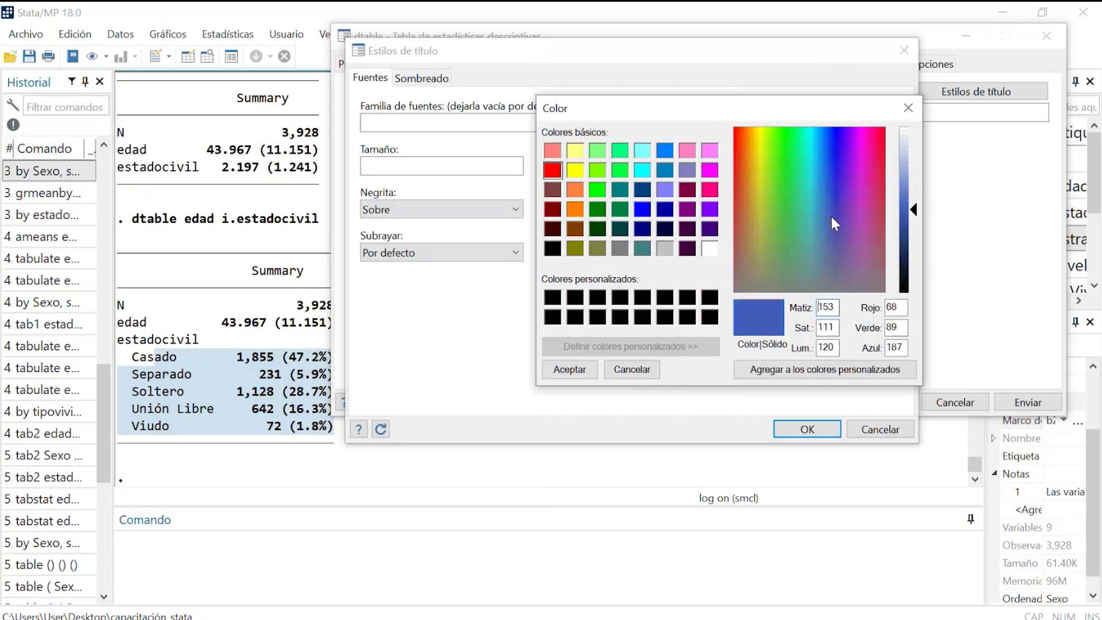
{"action": "left_click", "coordinate": [917, 220]}
{"action": "left_click", "coordinate": [917, 236]}
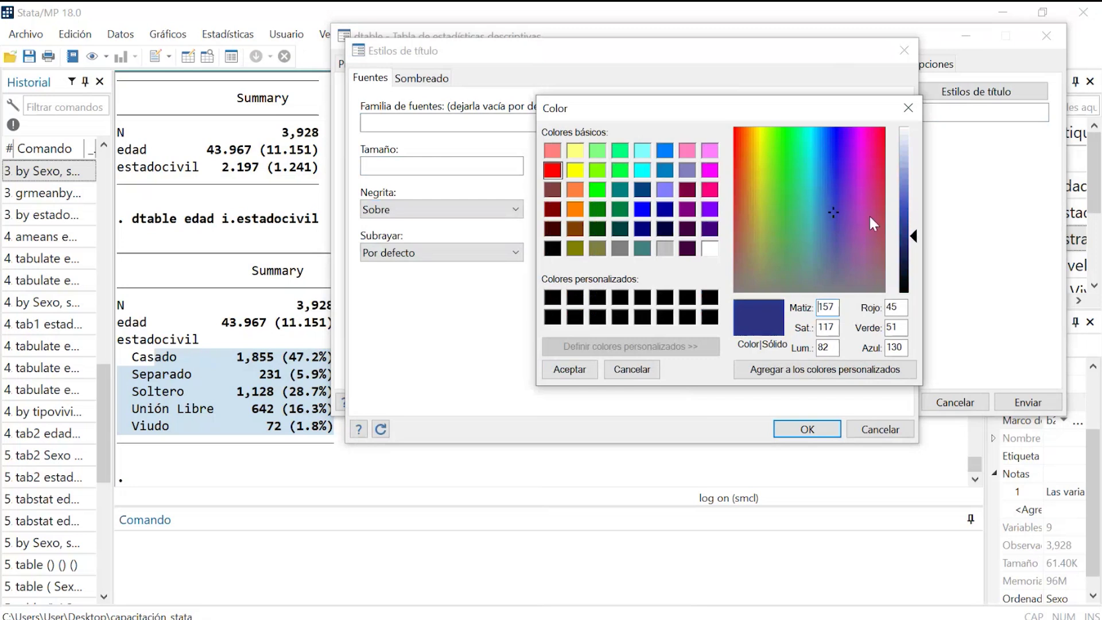
{"action": "left_click", "coordinate": [835, 182]}
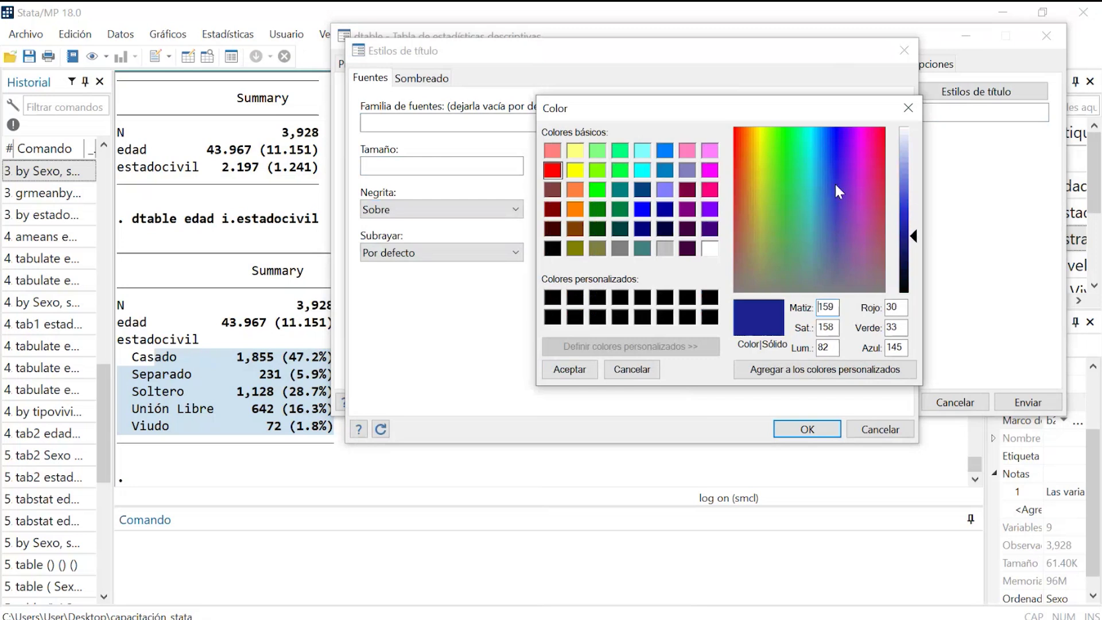
{"action": "left_click", "coordinate": [583, 373]}
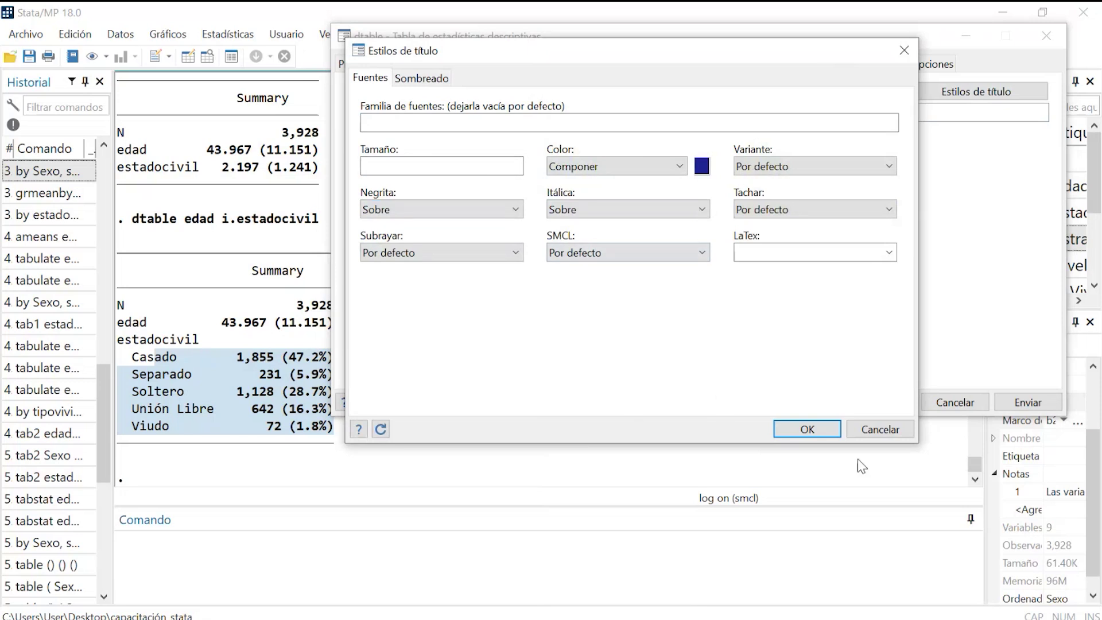
{"action": "left_click", "coordinate": [795, 432]}
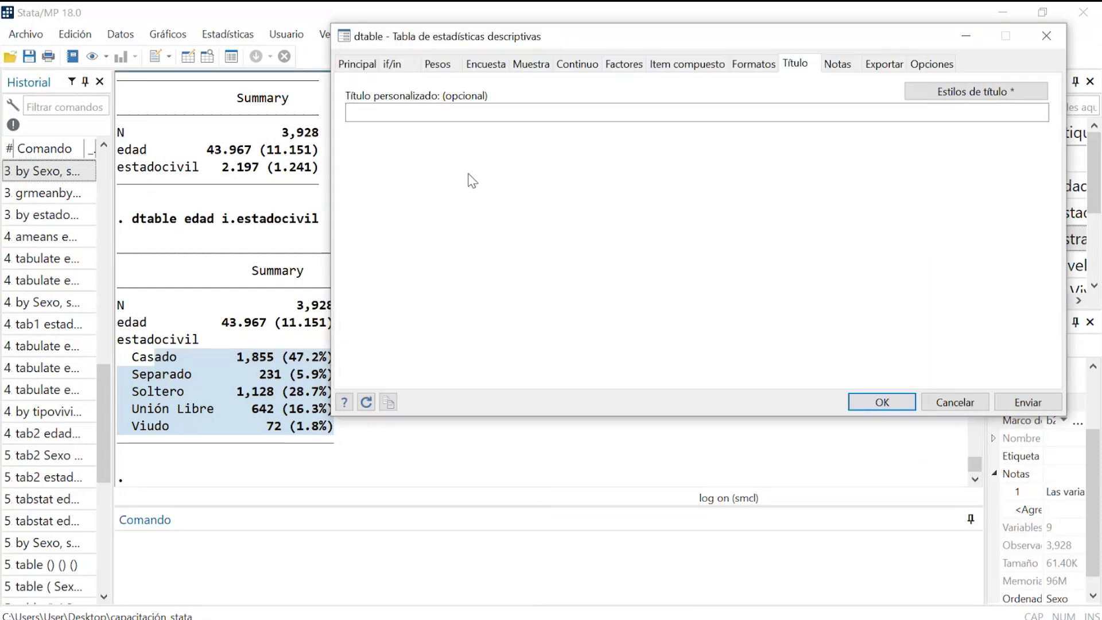
Enter "Tabla 2. Descriptiva" as the custom table title and submit the table.
{"action": "type", "text": "Tabla"}
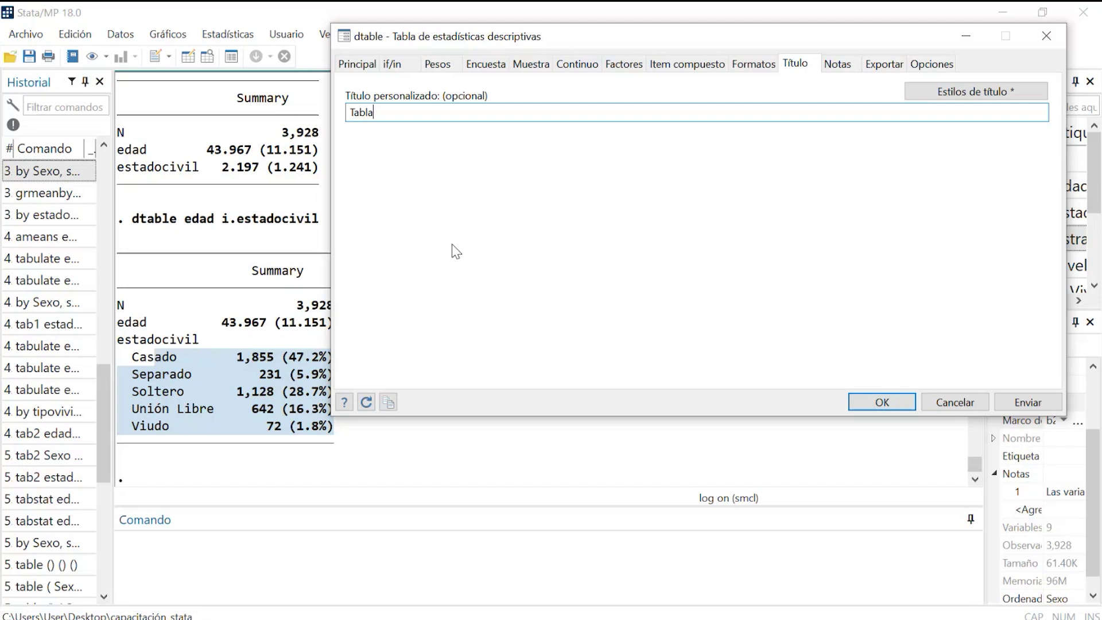
{"action": "type", "text": " 2. Descriptiva"}
{"action": "left_click", "coordinate": [1020, 400]}
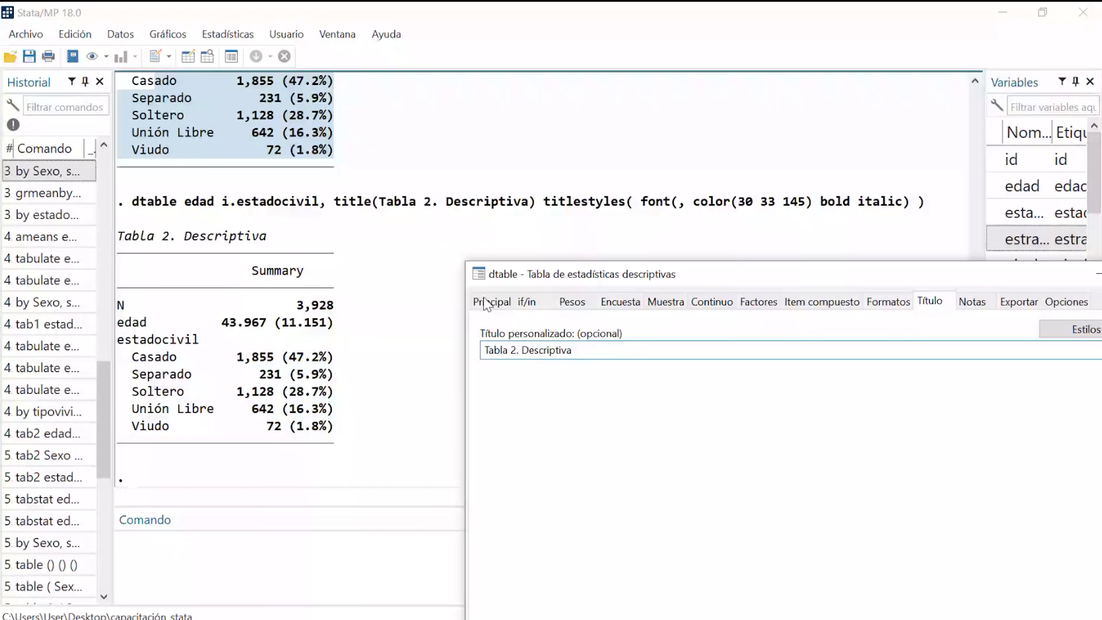
Describe the variables by group with Sexo as the grouping variable, submit the table and uncover the results.
{"action": "left_click_drag", "start_coordinate": [485, 274], "coordinate": [354, 178]}
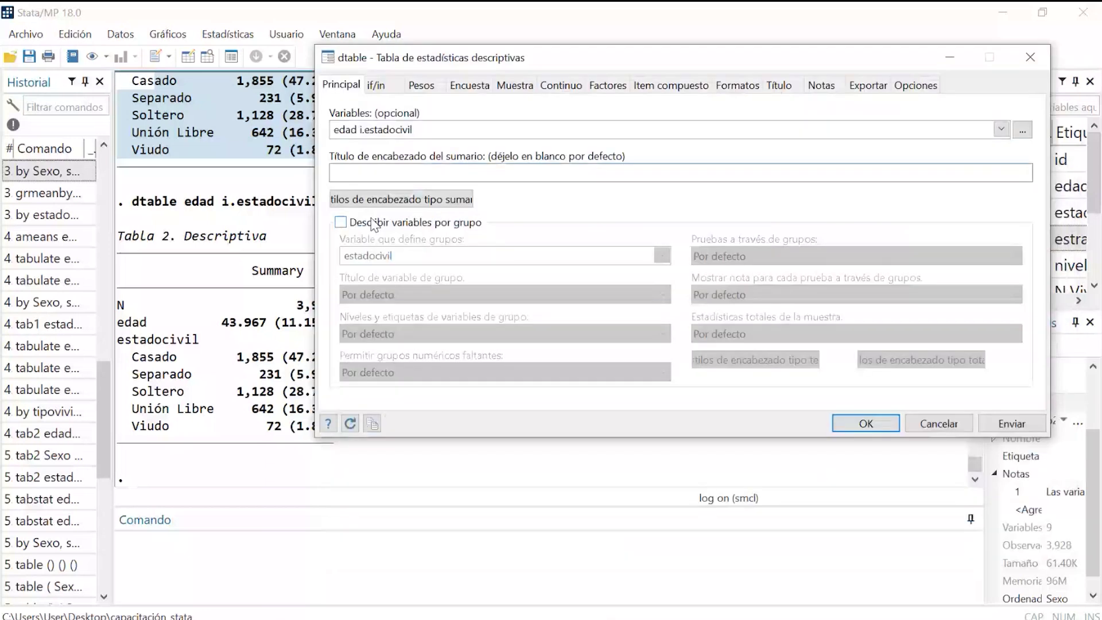
{"action": "left_click", "coordinate": [340, 222]}
{"action": "left_click", "coordinate": [662, 255]}
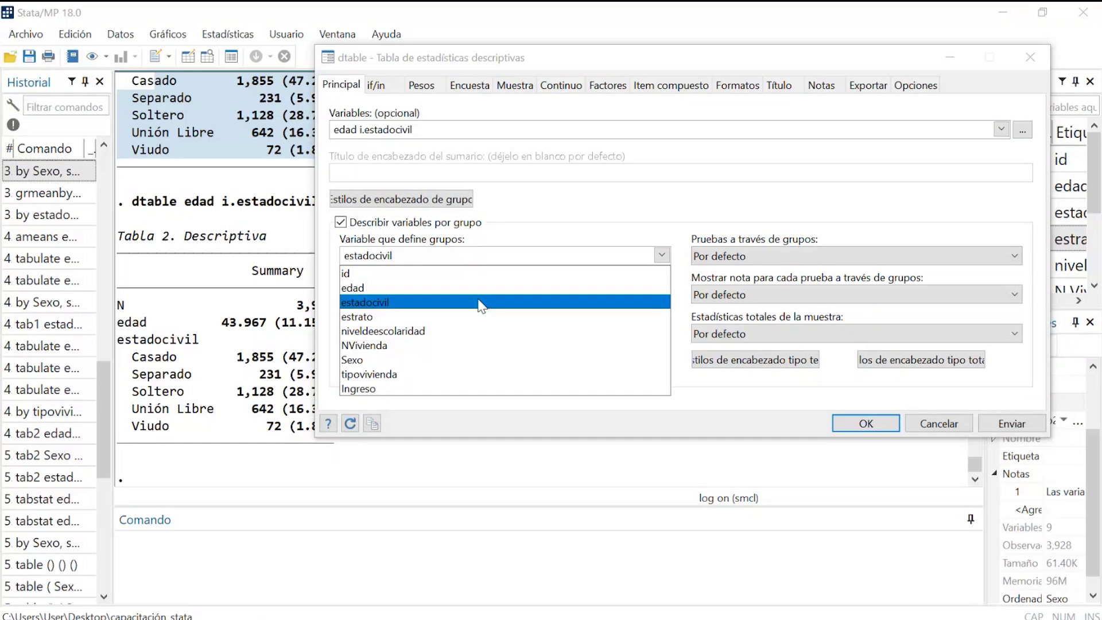
{"action": "left_click", "coordinate": [546, 360]}
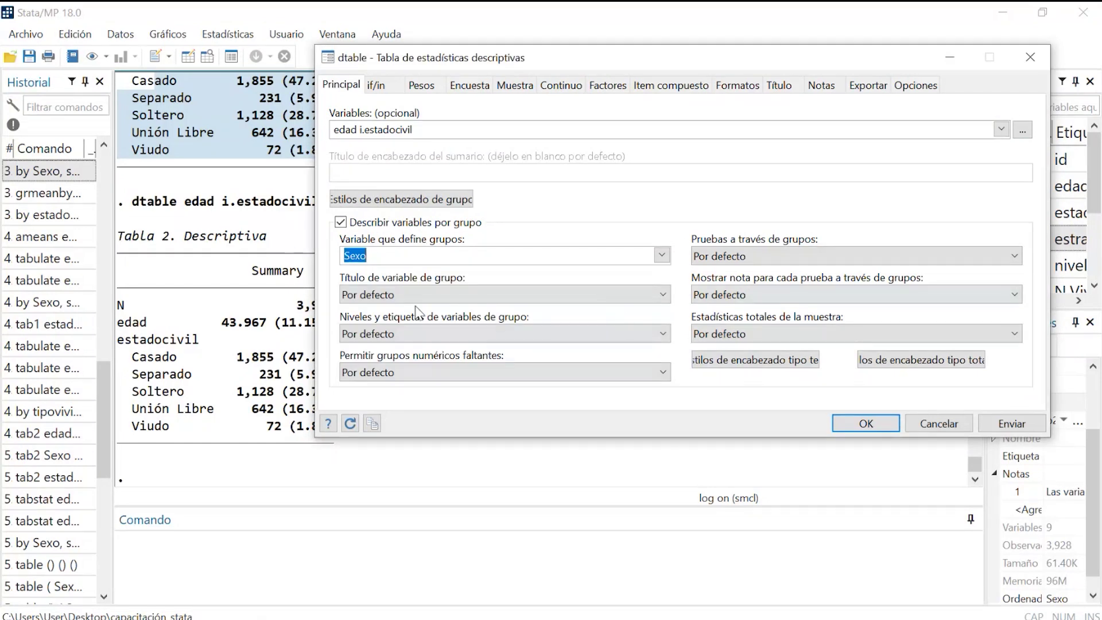
{"action": "left_click", "coordinate": [1004, 425]}
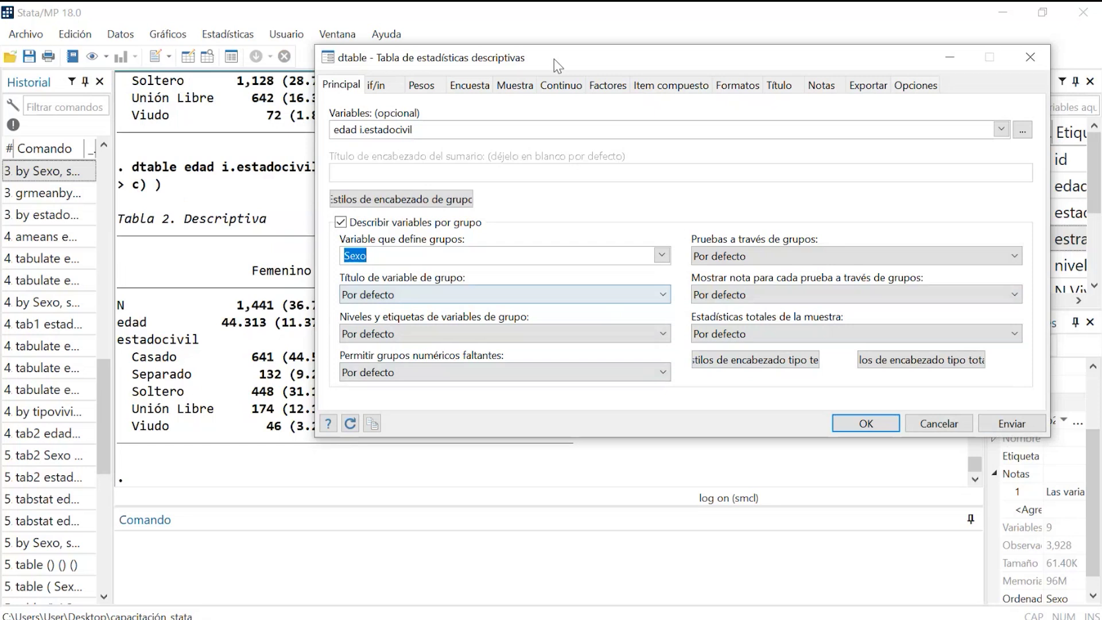
{"action": "left_click_drag", "start_coordinate": [519, 67], "coordinate": [1101, 396]}
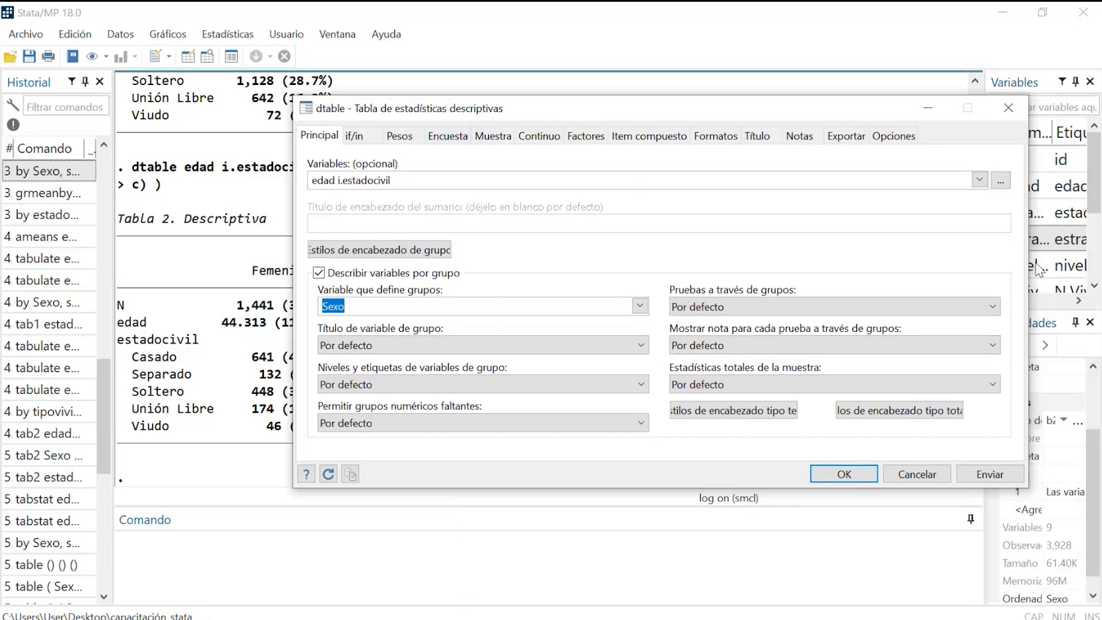
Set the table's export file type to Office Open XML (.docx).
{"action": "left_click", "coordinate": [580, 179]}
{"action": "left_click", "coordinate": [847, 136]}
{"action": "left_click", "coordinate": [517, 181]}
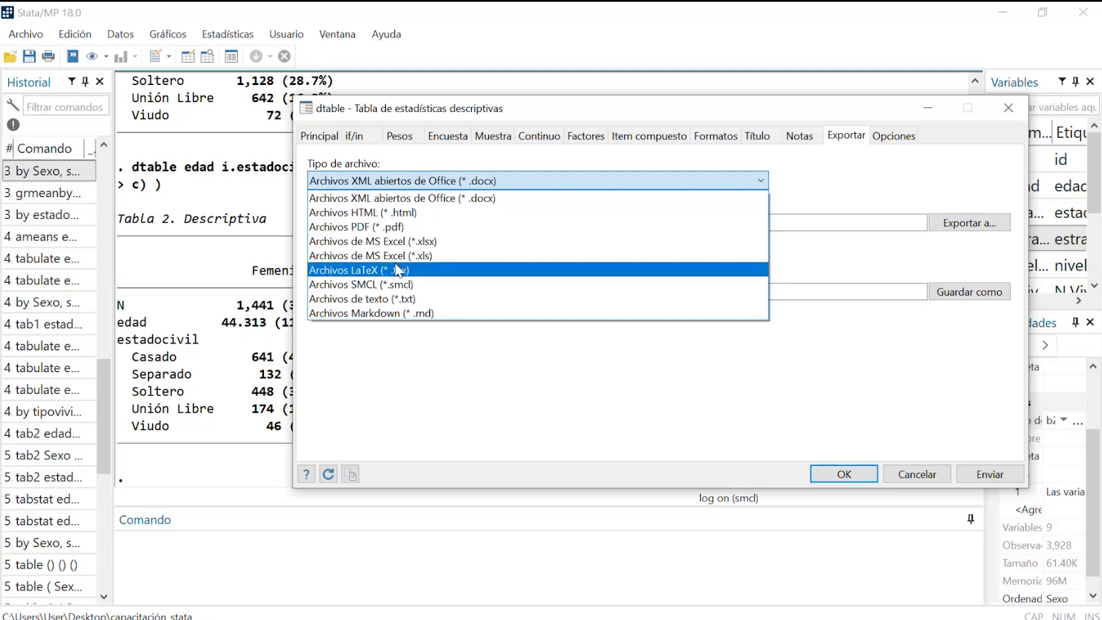
{"action": "left_click", "coordinate": [369, 198]}
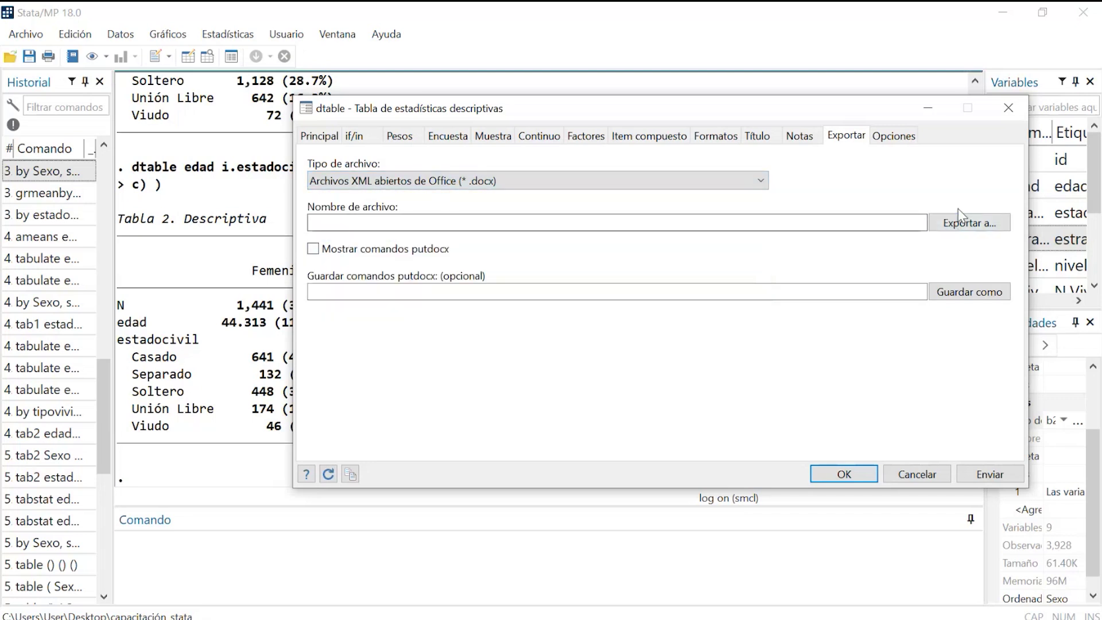
Name the export file tabla2_uniminuto in the capacitación_stata folder and submit the table to export it.
{"action": "left_click", "coordinate": [964, 222]}
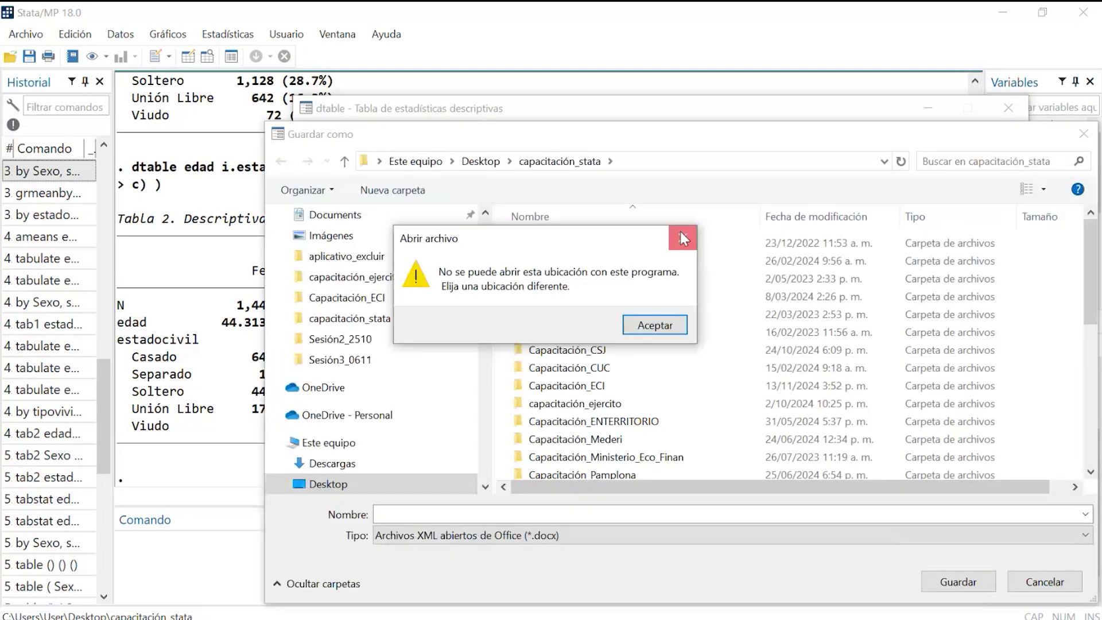
{"action": "key", "text": "Return"}
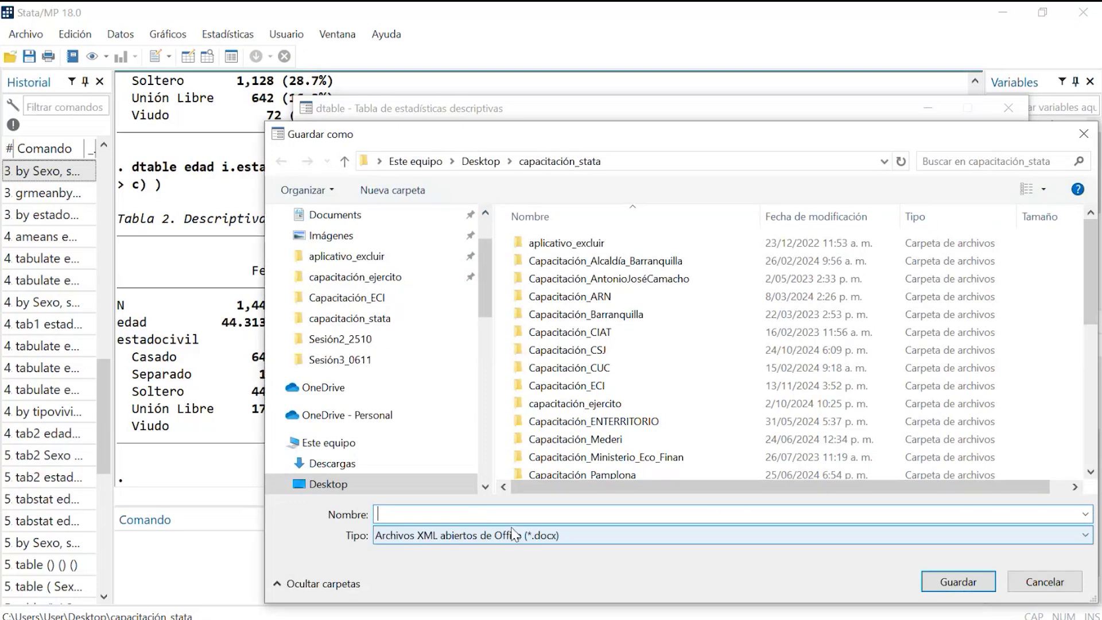
{"action": "type", "text": "tabl"}
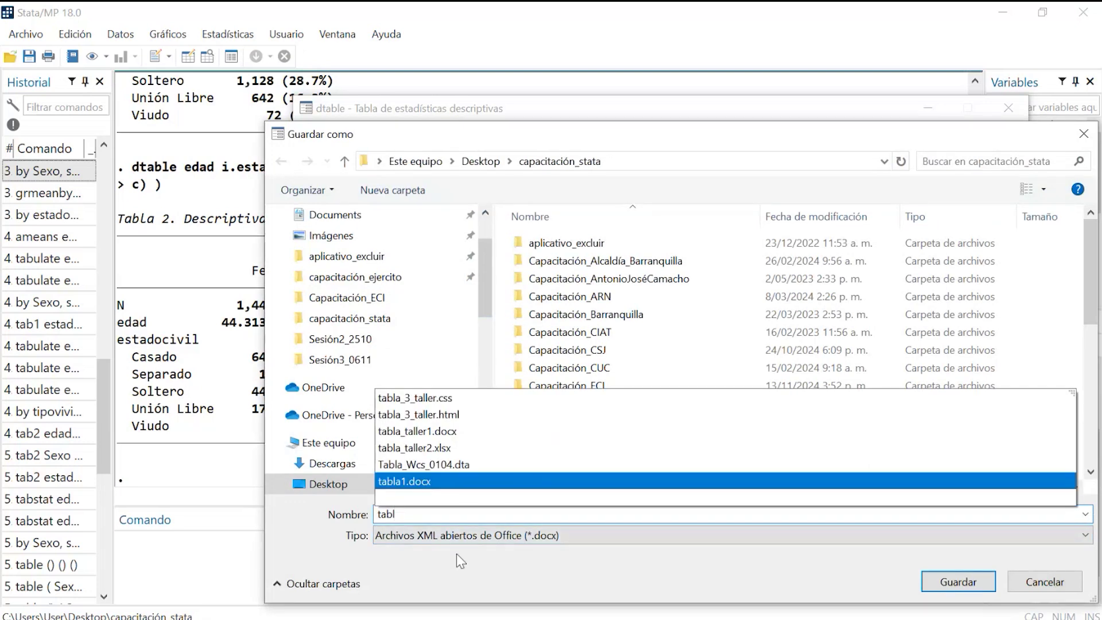
{"action": "type", "text": "a"}
{"action": "type", "text": "2_uniminuto"}
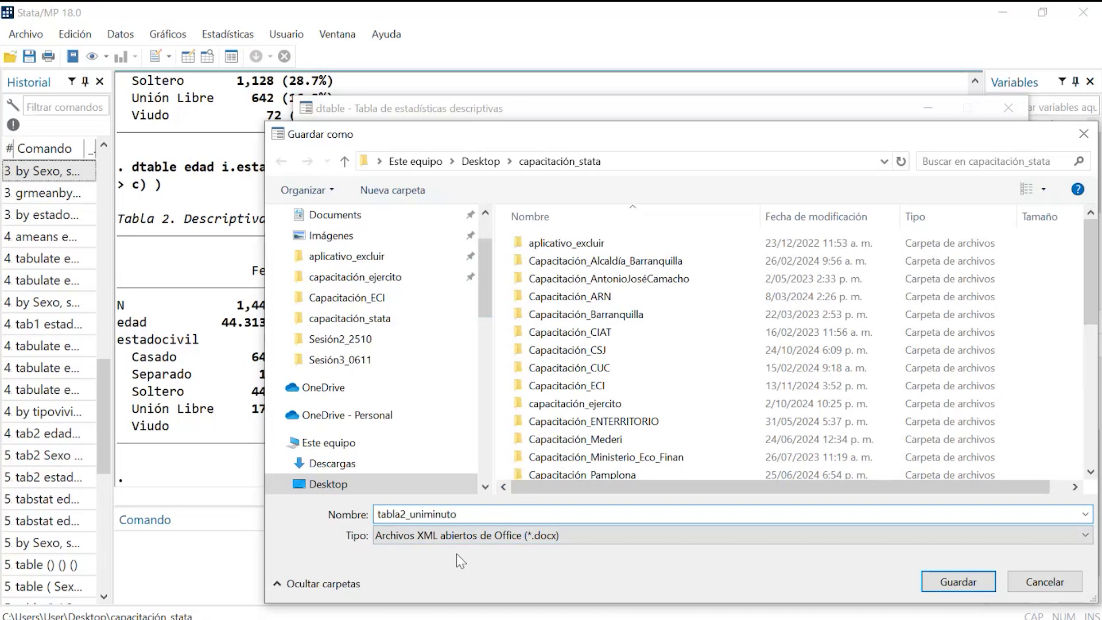
{"action": "key", "text": "Return"}
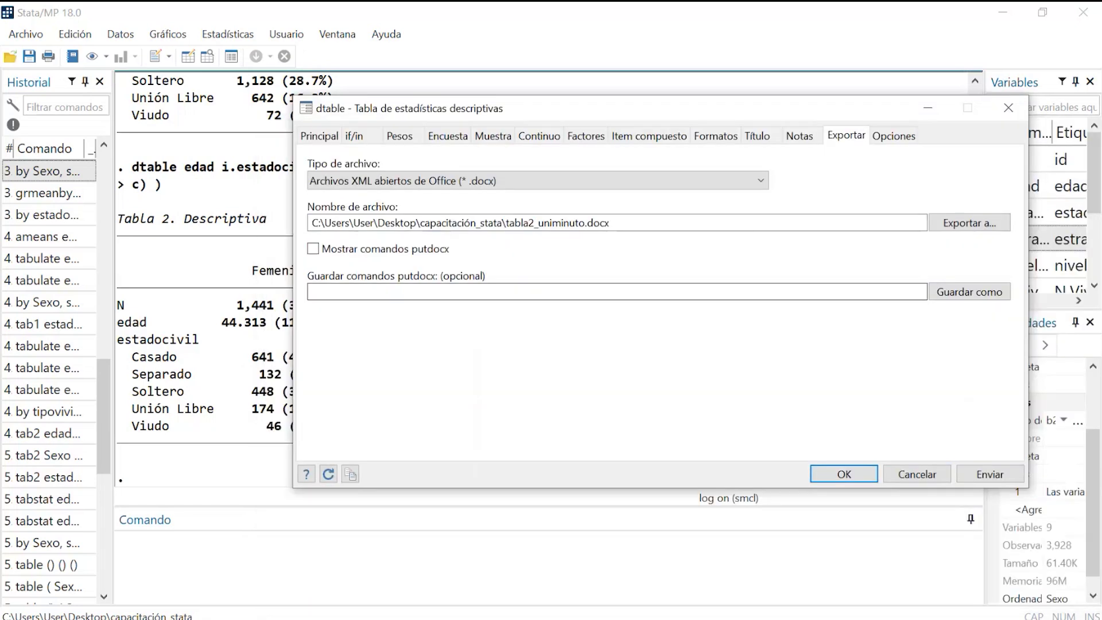
{"action": "left_click", "coordinate": [990, 476]}
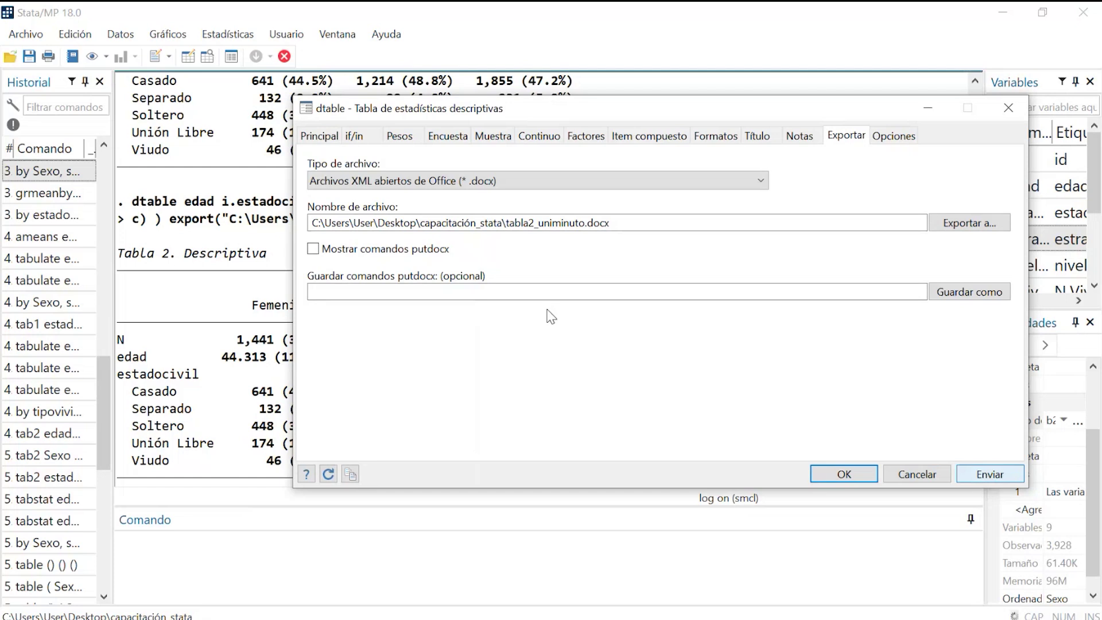
Uncover the table in the results, open the exported tabla2_uniminuto document in Word and examine its title formatting.
{"action": "left_click_drag", "start_coordinate": [478, 110], "coordinate": [618, 424]}
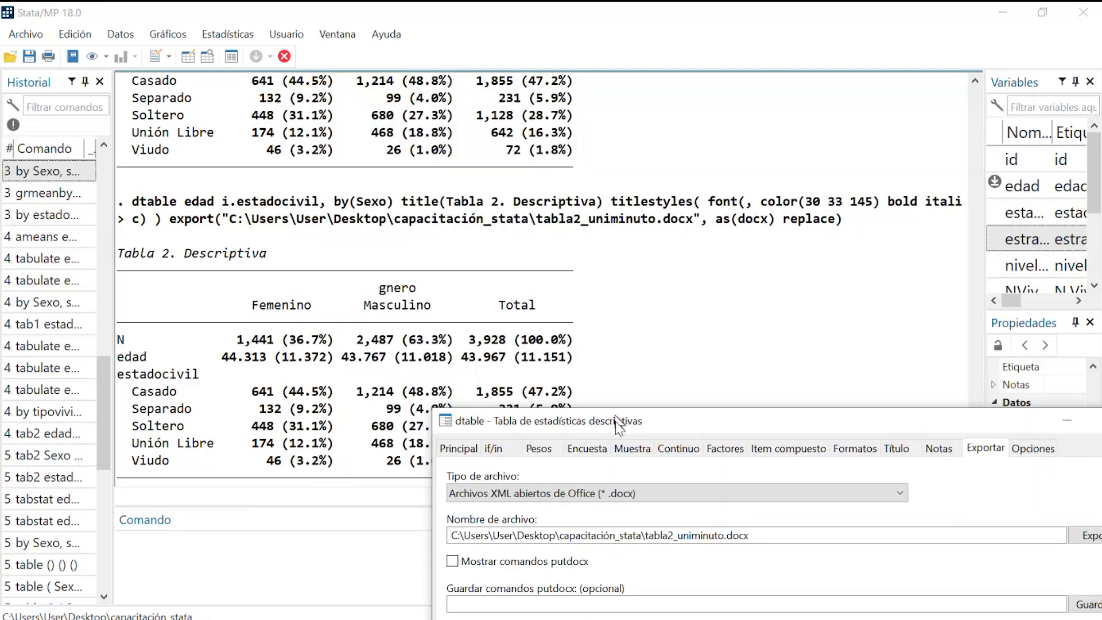
{"action": "left_click", "coordinate": [583, 448]}
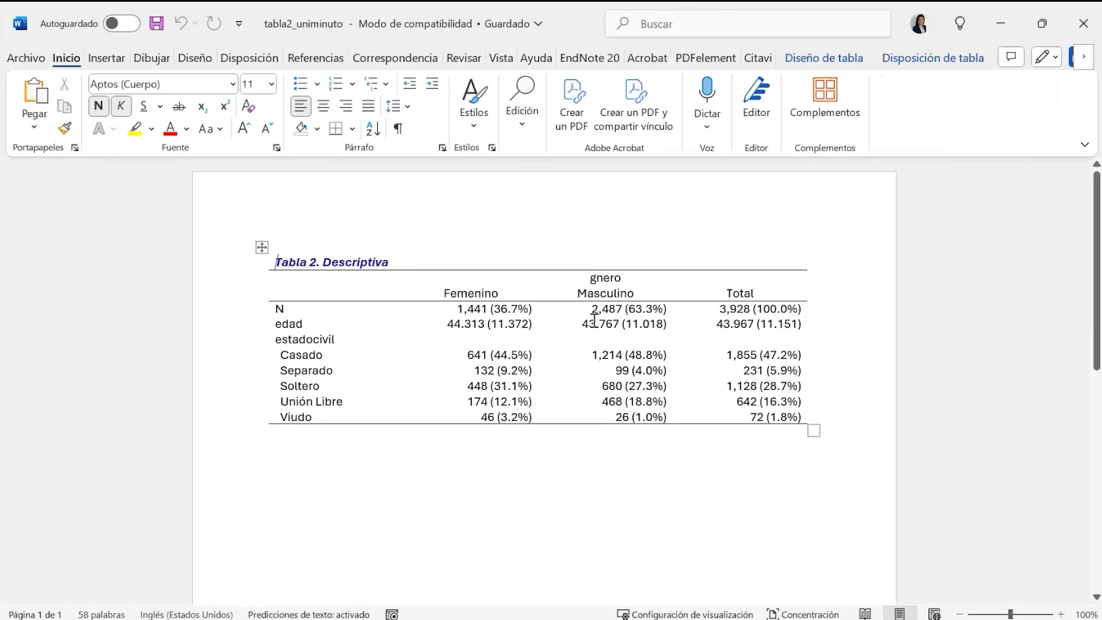
{"action": "left_click", "coordinate": [401, 262]}
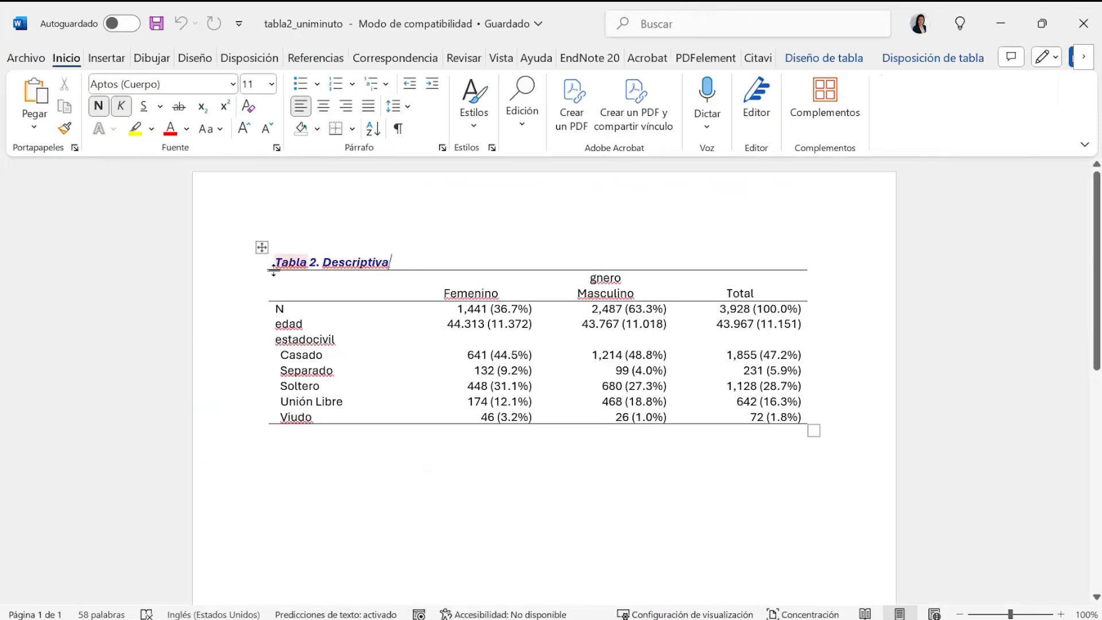
Examine the title, marital status rows and value cells of the exported table in the Word document.
{"action": "left_click_drag", "start_coordinate": [398, 263], "coordinate": [280, 250]}
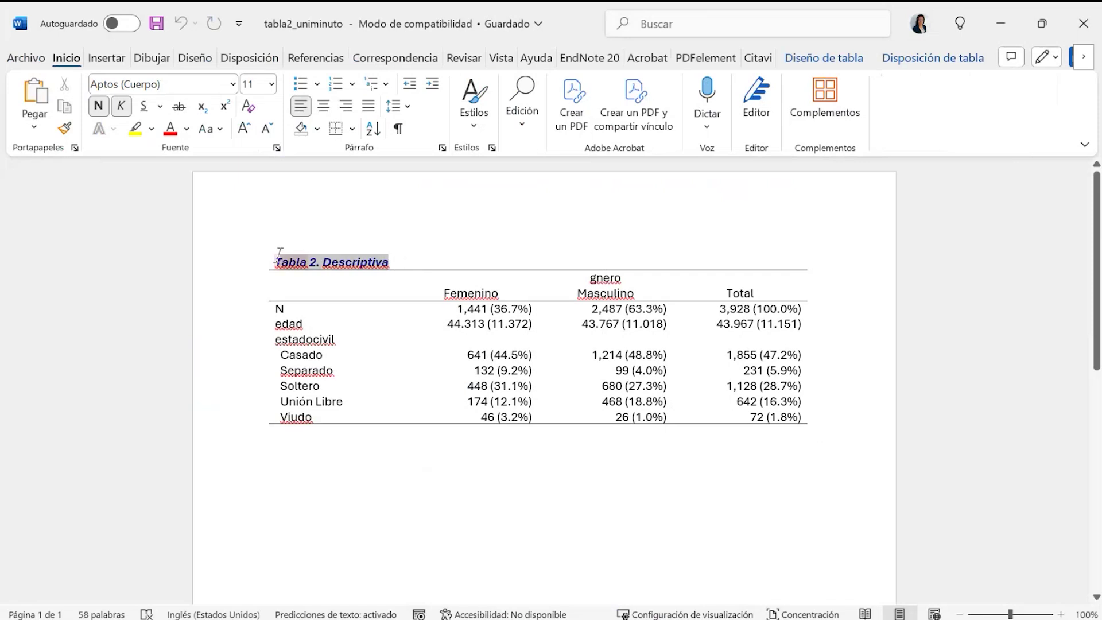
{"action": "left_click", "coordinate": [443, 462]}
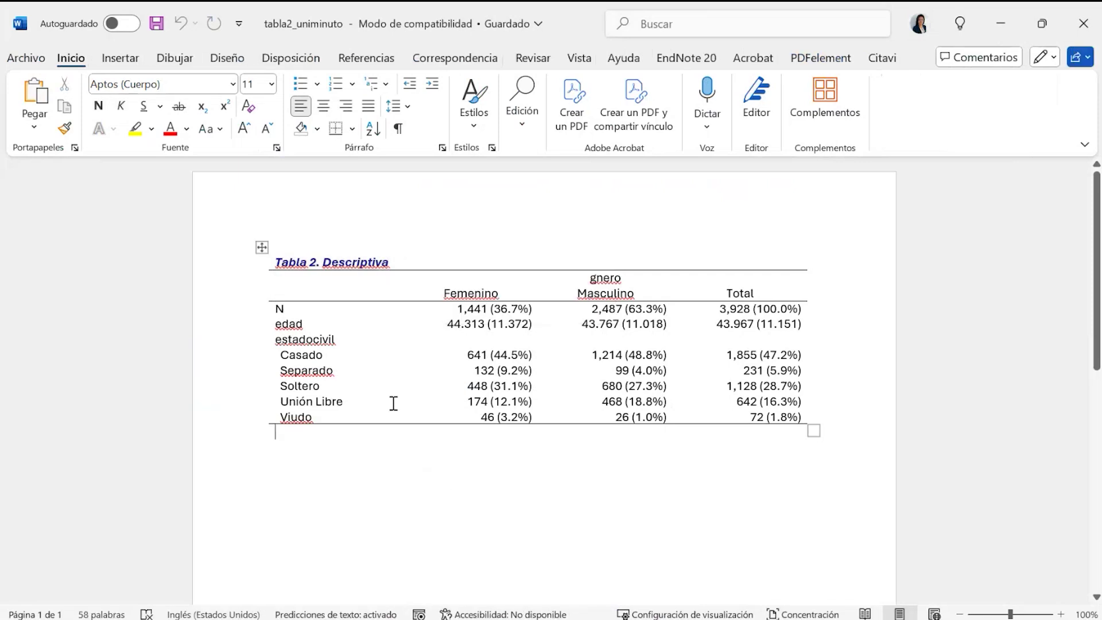
{"action": "double_click", "coordinate": [315, 402]}
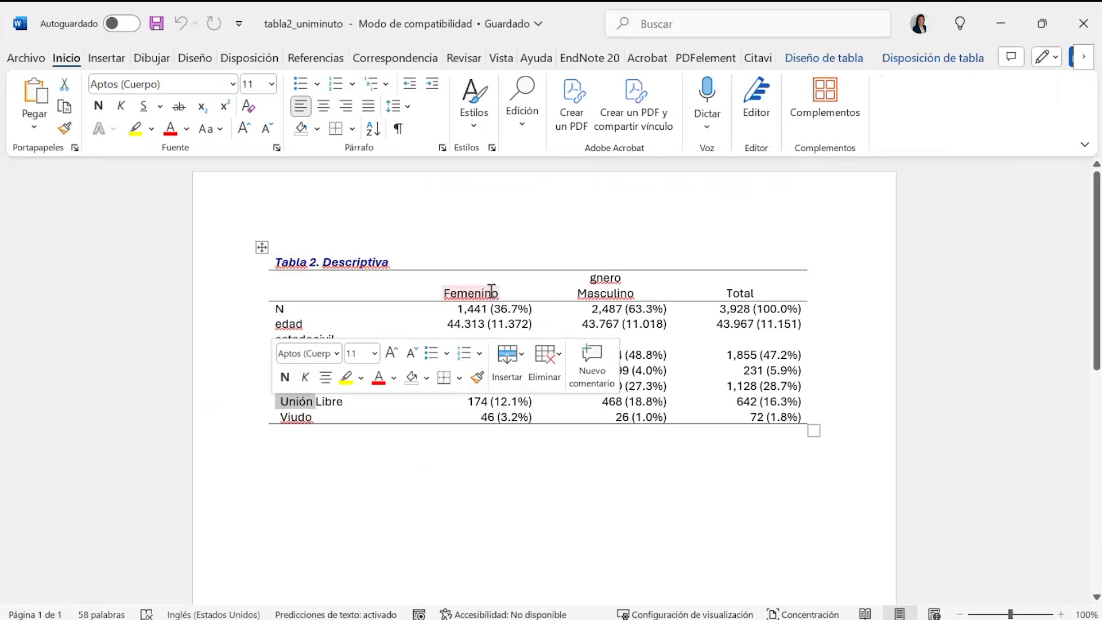
{"action": "left_click", "coordinate": [631, 361]}
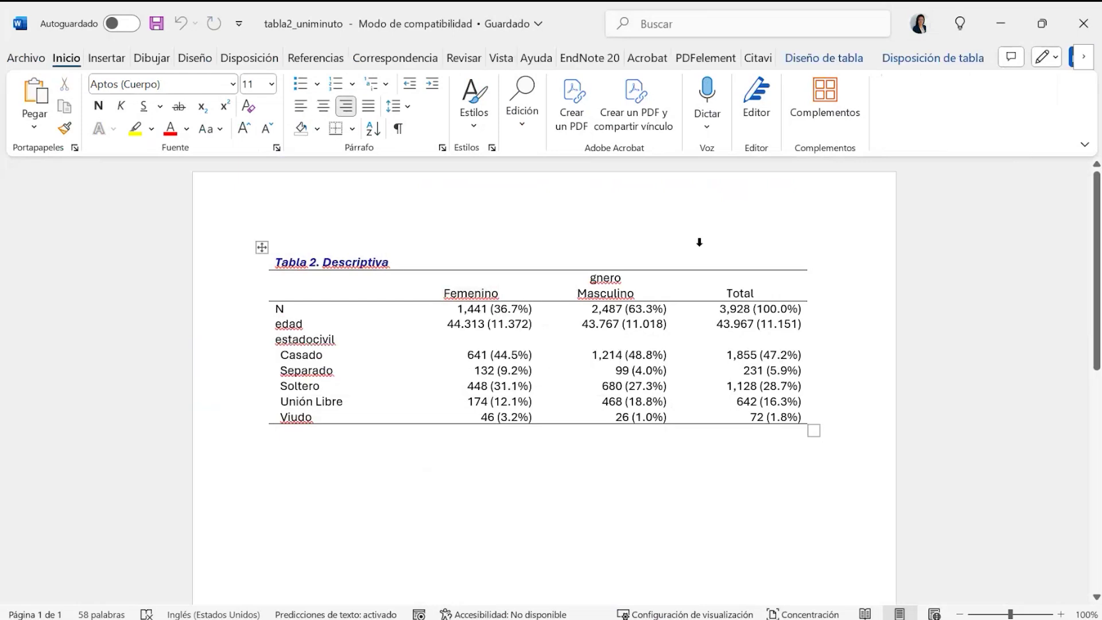
{"action": "left_click", "coordinate": [468, 340]}
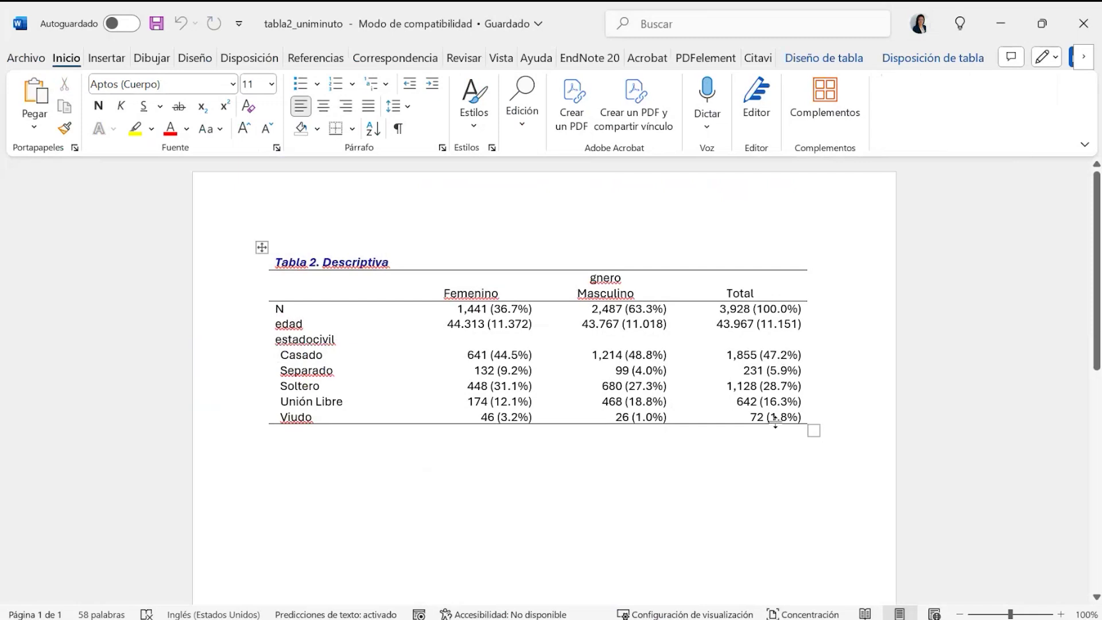
Resize the whole exported table in Word so it is slightly narrower and has taller rows.
{"action": "key", "text": "ctrl+a"}
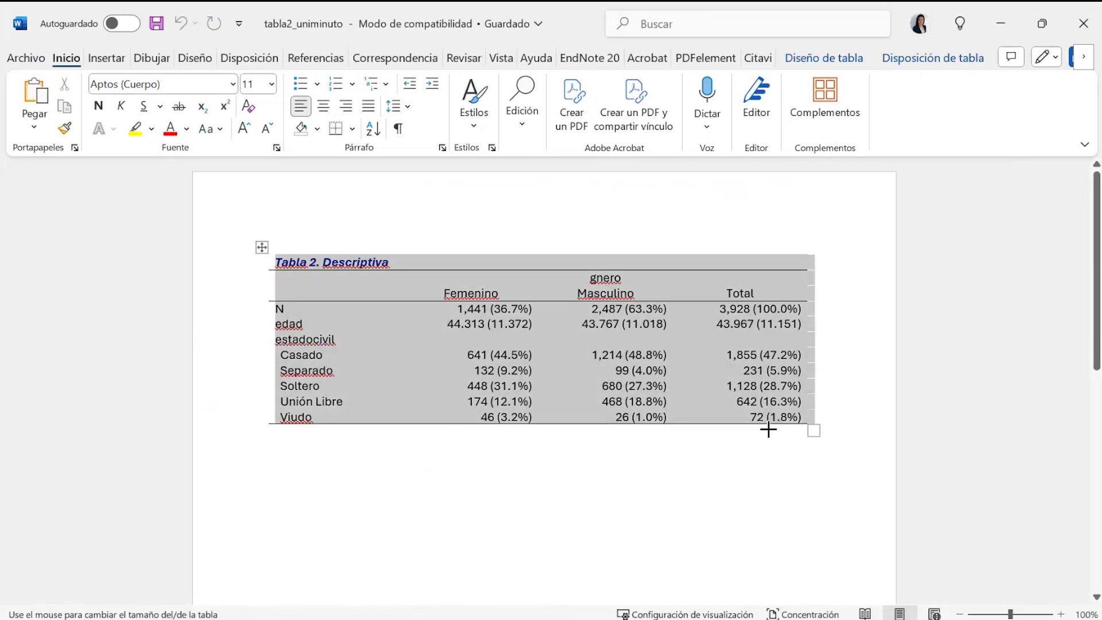
{"action": "left_click_drag", "start_coordinate": [768, 429], "coordinate": [748, 526]}
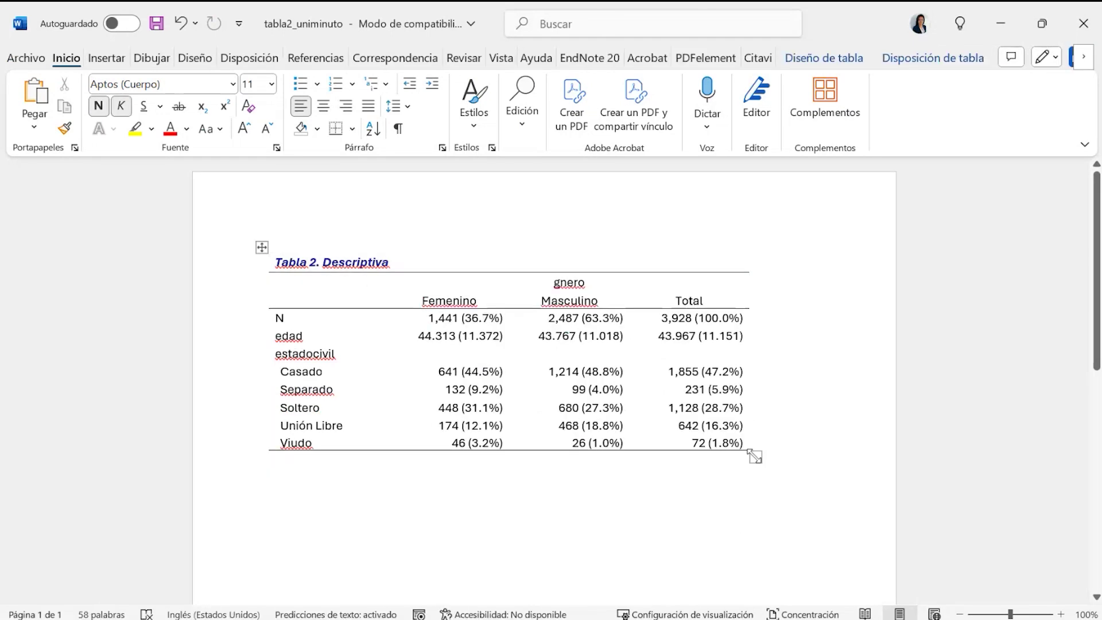
{"action": "left_click_drag", "start_coordinate": [755, 457], "coordinate": [795, 476]}
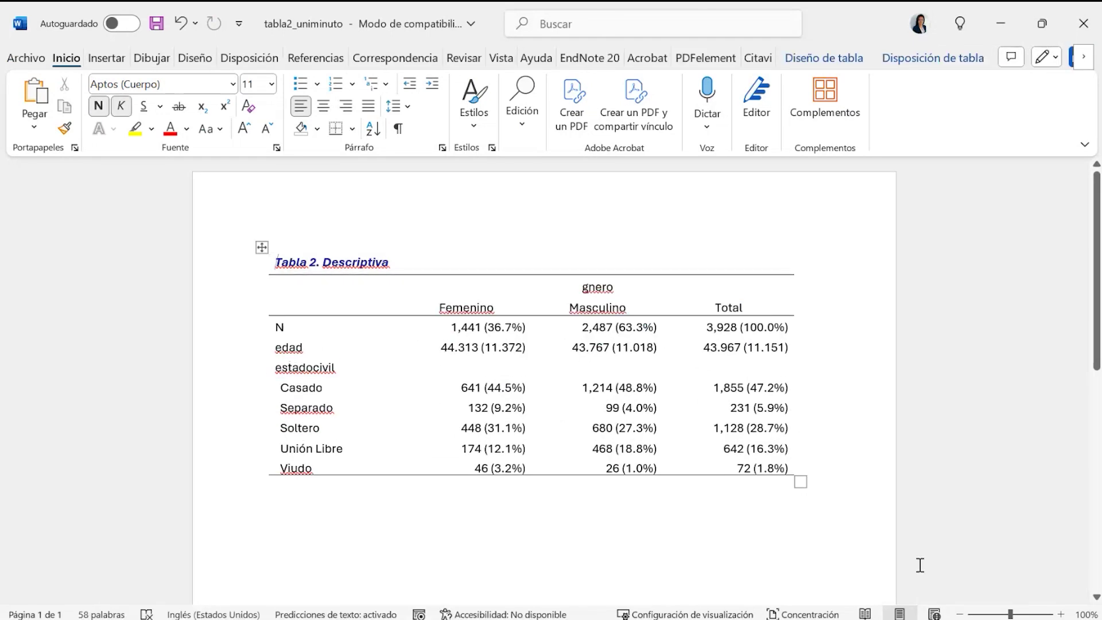
Switch back to Stata and set up a vertical bar chart of frequencies within categories.
{"action": "left_click", "coordinate": [990, 17]}
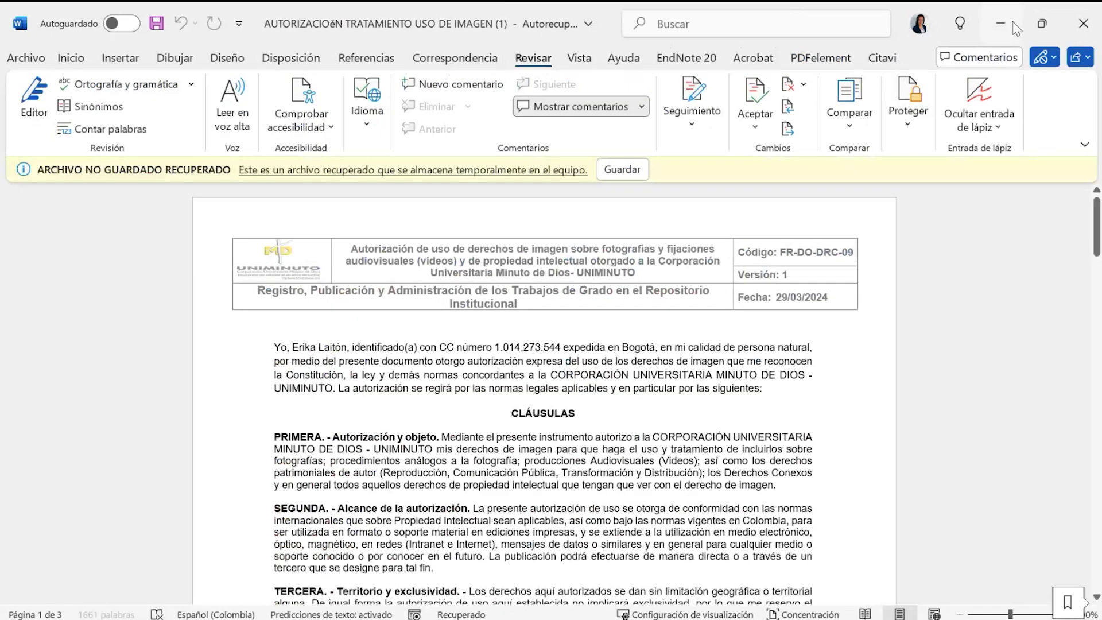
{"action": "left_click", "coordinate": [1014, 24]}
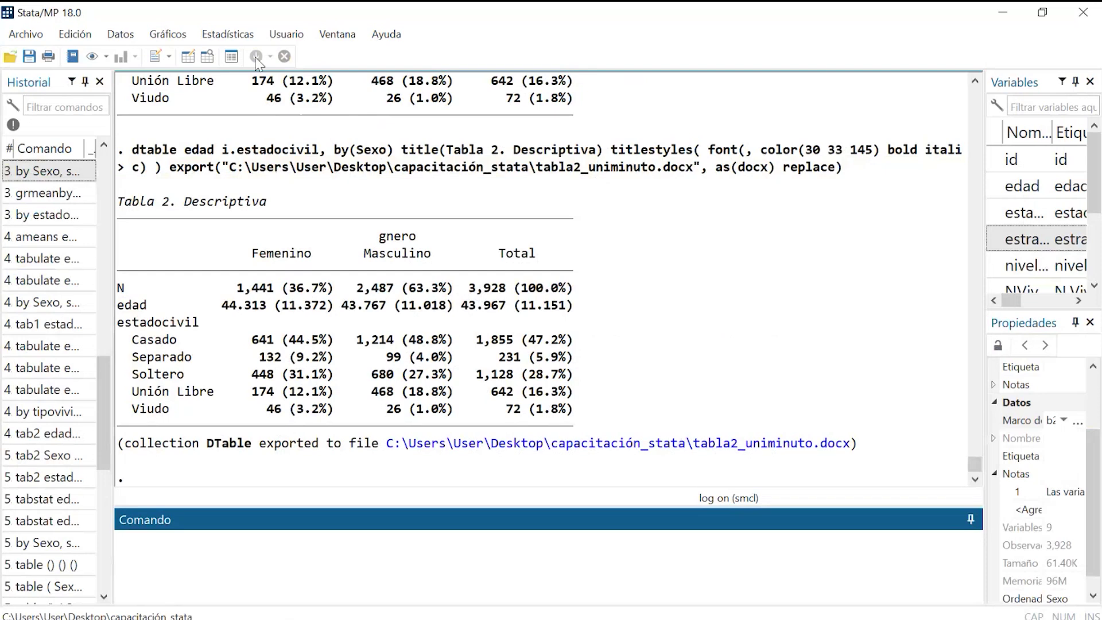
{"action": "left_click", "coordinate": [228, 34]}
{"action": "mouse_move", "coordinate": [223, 60]}
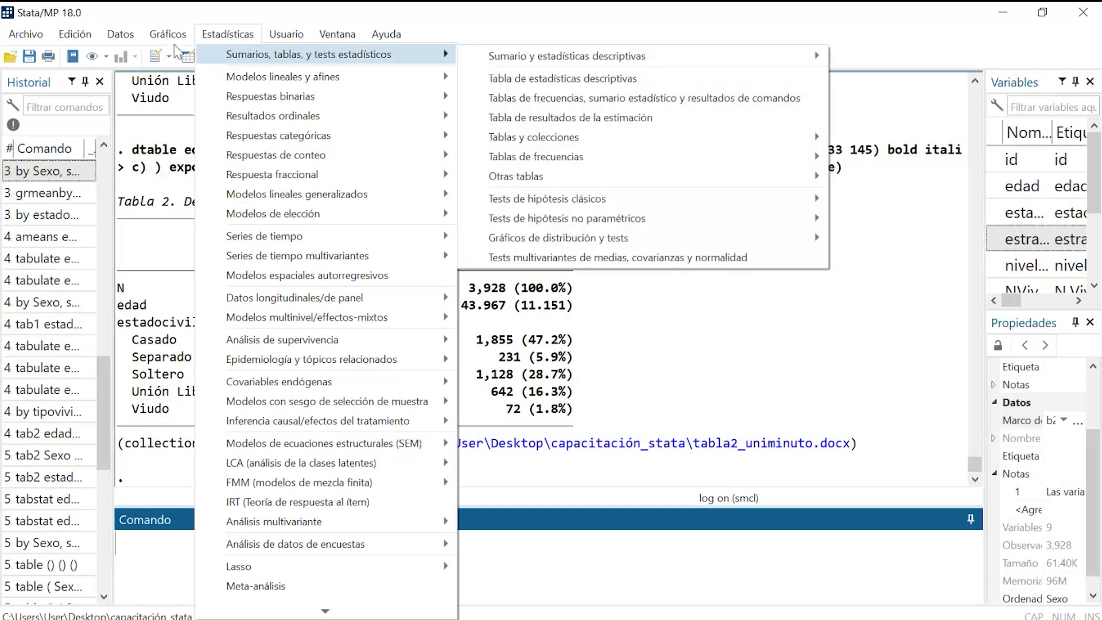
{"action": "mouse_move", "coordinate": [165, 41]}
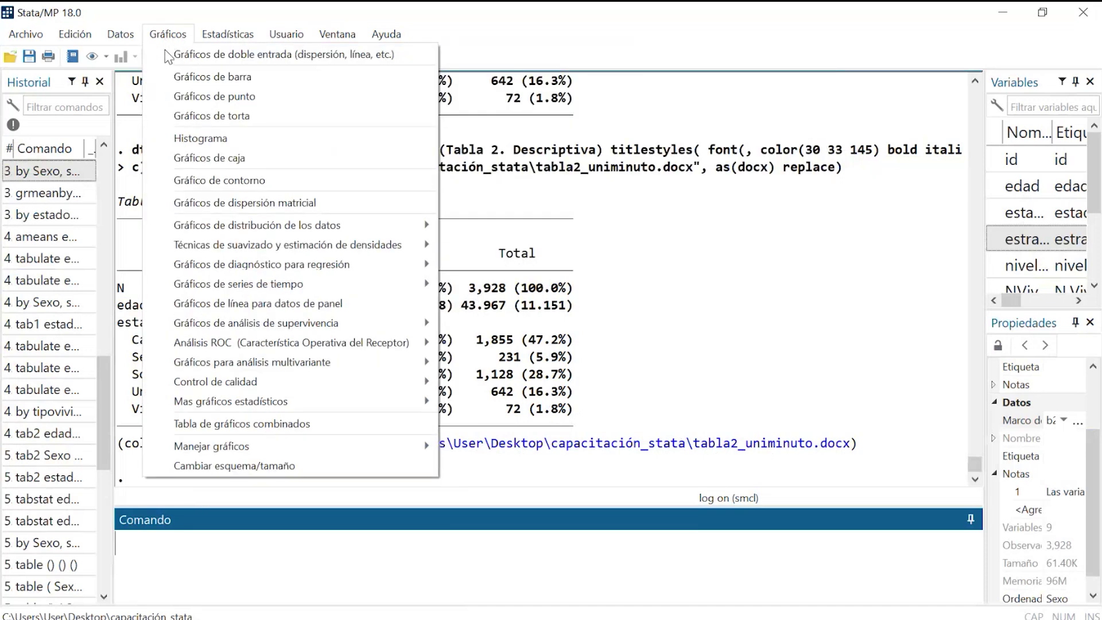
{"action": "left_click", "coordinate": [226, 80]}
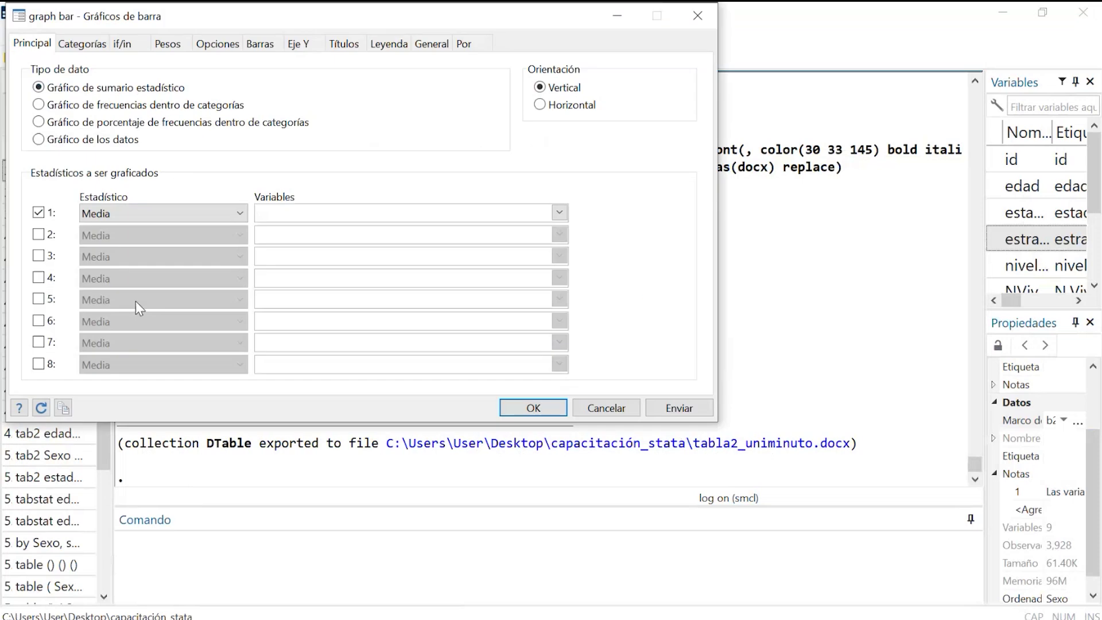
{"action": "left_click_drag", "start_coordinate": [279, 15], "coordinate": [525, 102]}
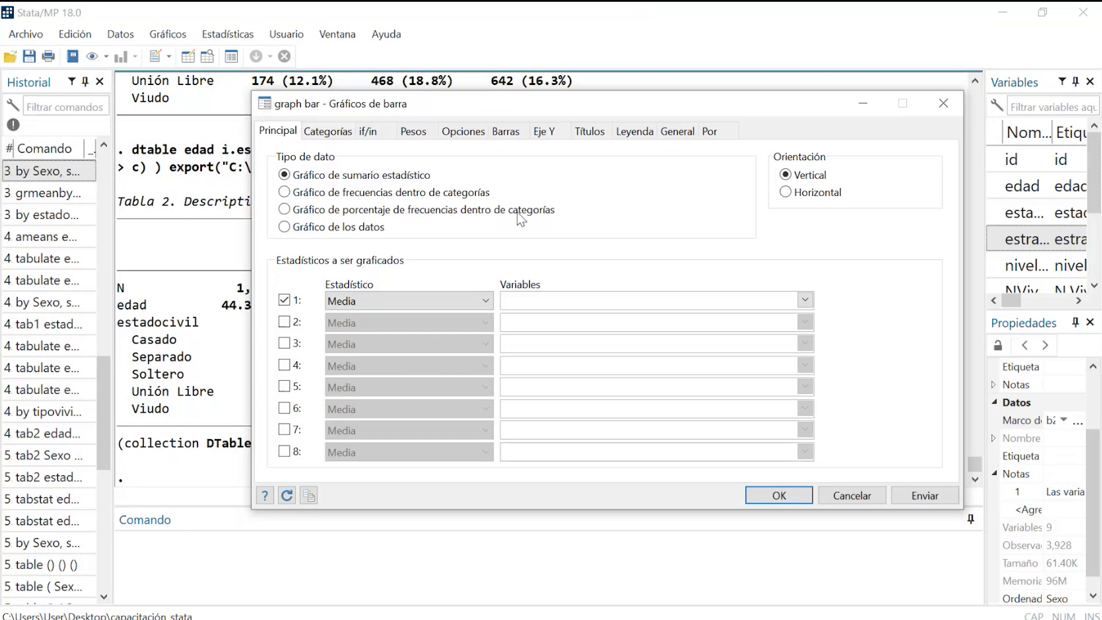
{"action": "left_click", "coordinate": [318, 194]}
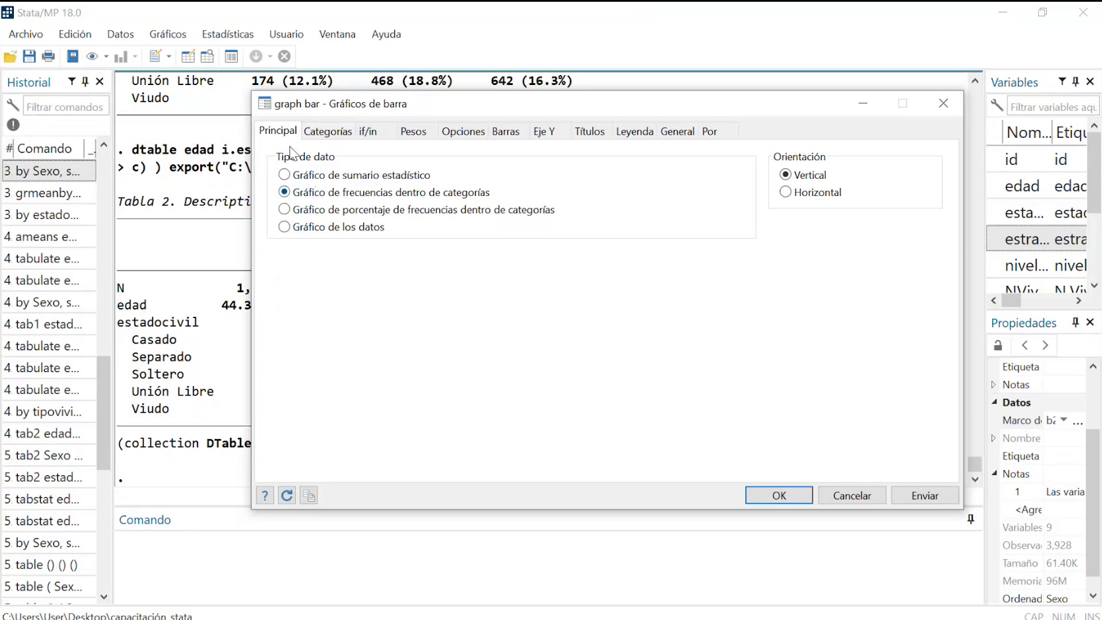
Enable the first group of the bar chart with estadocivil as its grouping variable.
{"action": "left_click", "coordinate": [328, 131]}
{"action": "left_click", "coordinate": [306, 157]}
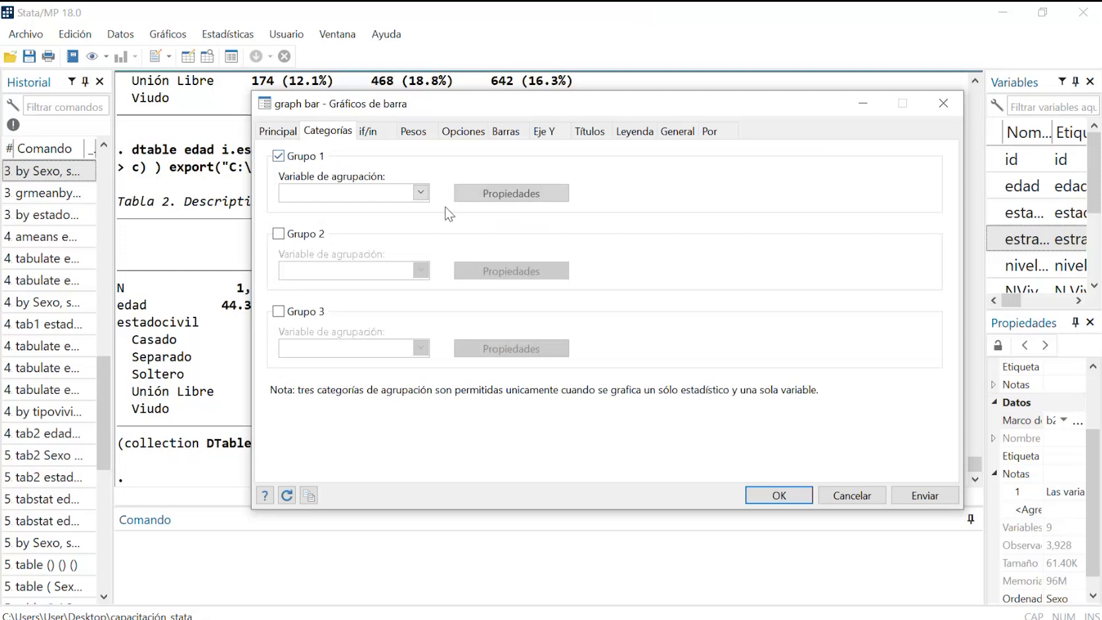
{"action": "left_click", "coordinate": [421, 193]}
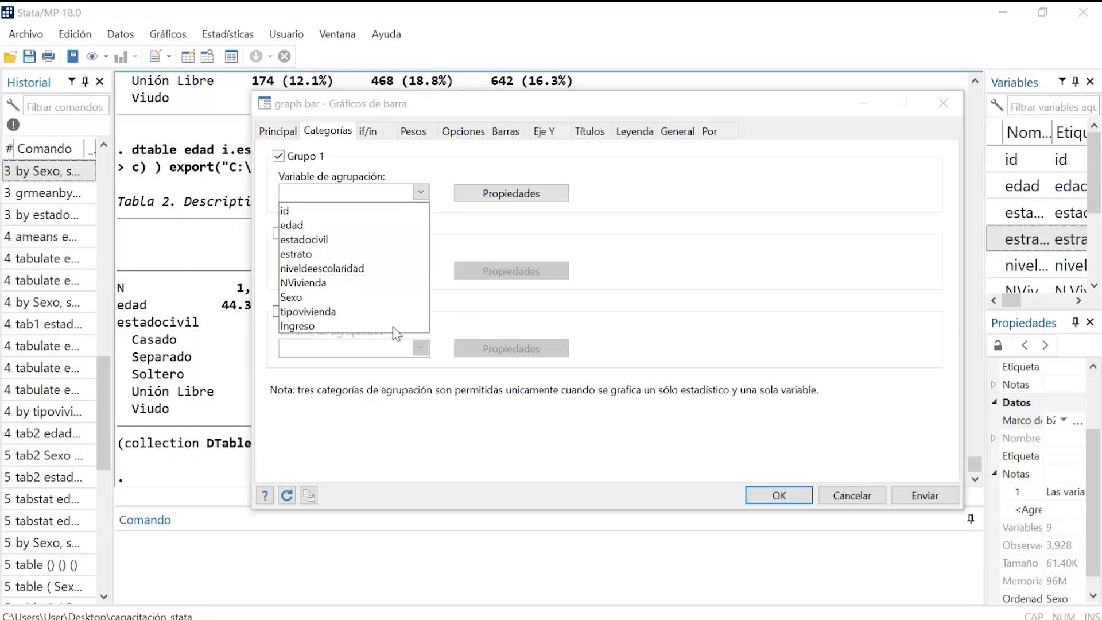
{"action": "left_click", "coordinate": [357, 239]}
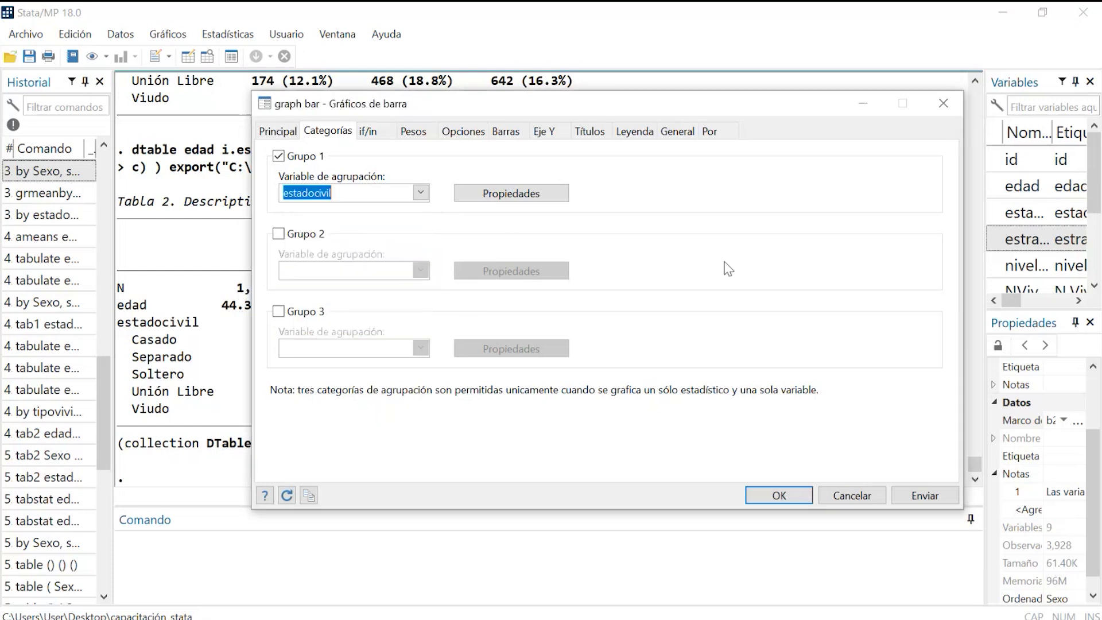
Examine the axis and label properties of the estadocivil group, including the help on relabelling categories.
{"action": "left_click", "coordinate": [538, 195]}
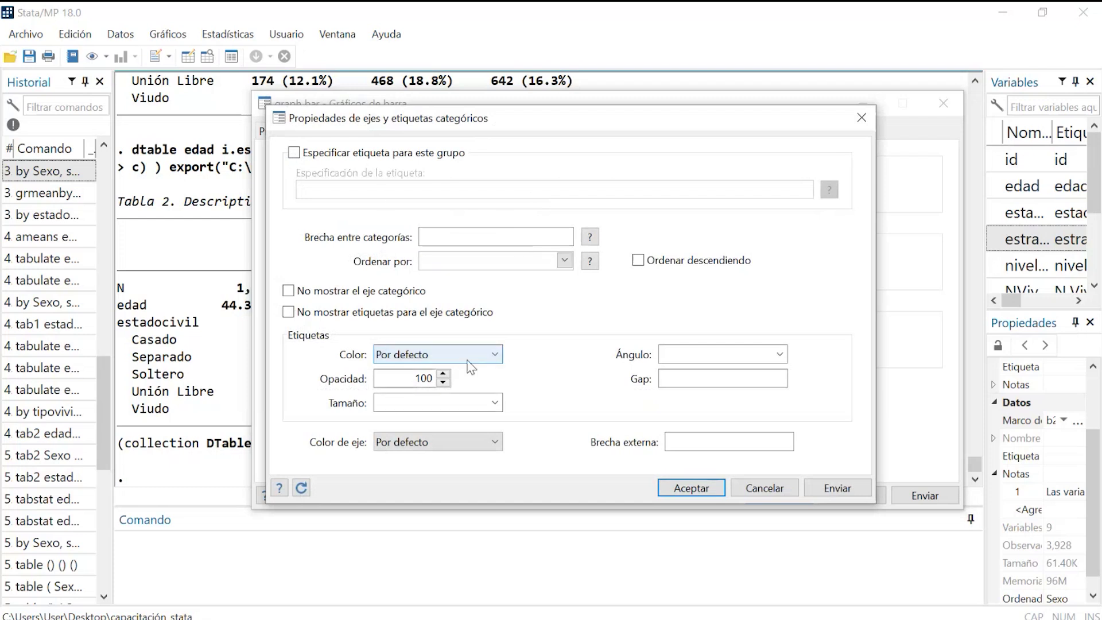
{"action": "left_click", "coordinate": [438, 354]}
{"action": "left_click", "coordinate": [527, 373]}
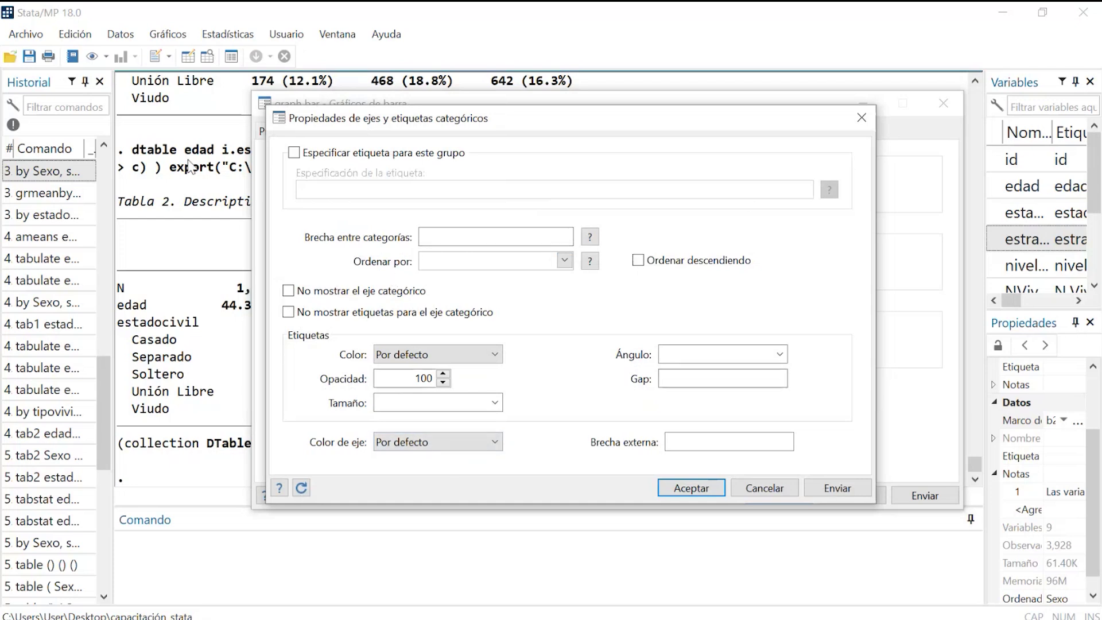
{"action": "left_click", "coordinate": [367, 155]}
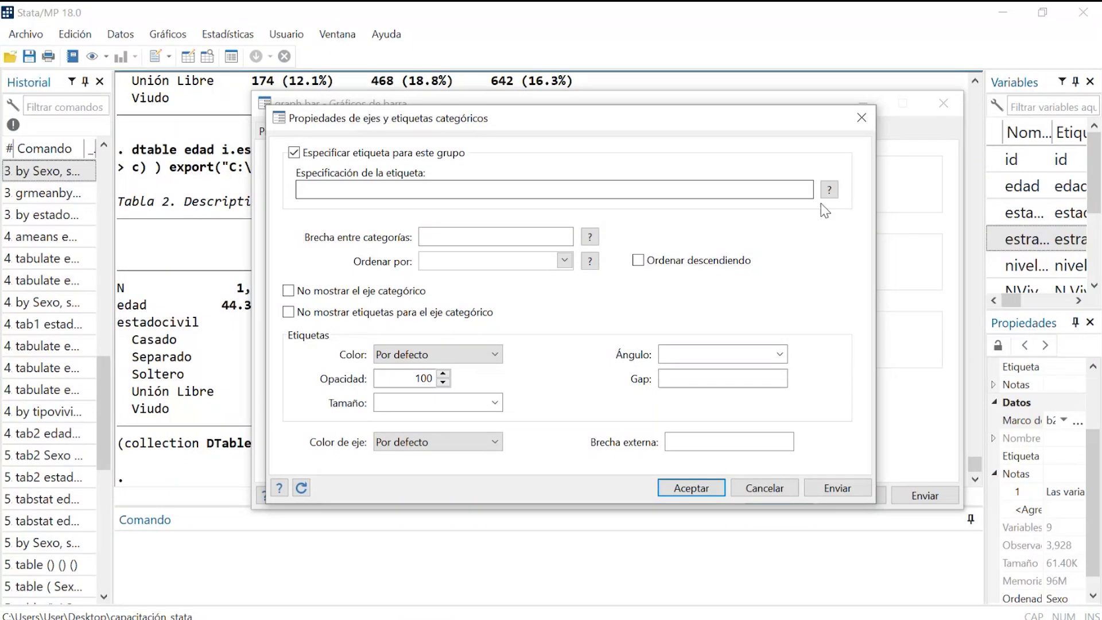
{"action": "left_click", "coordinate": [830, 189]}
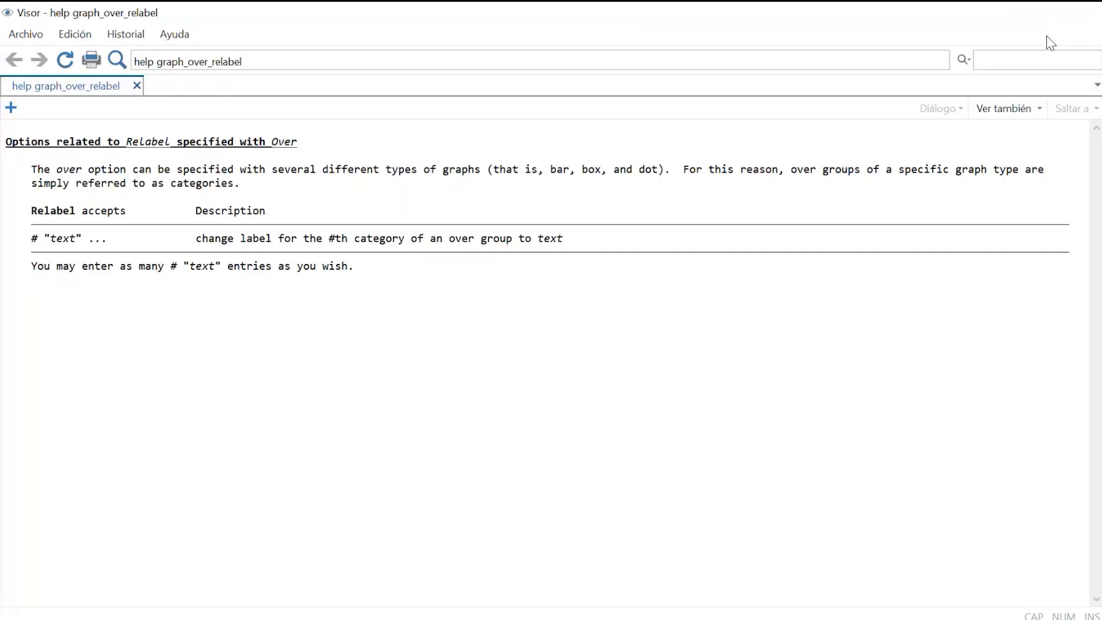
{"action": "key", "text": "alt+Tab"}
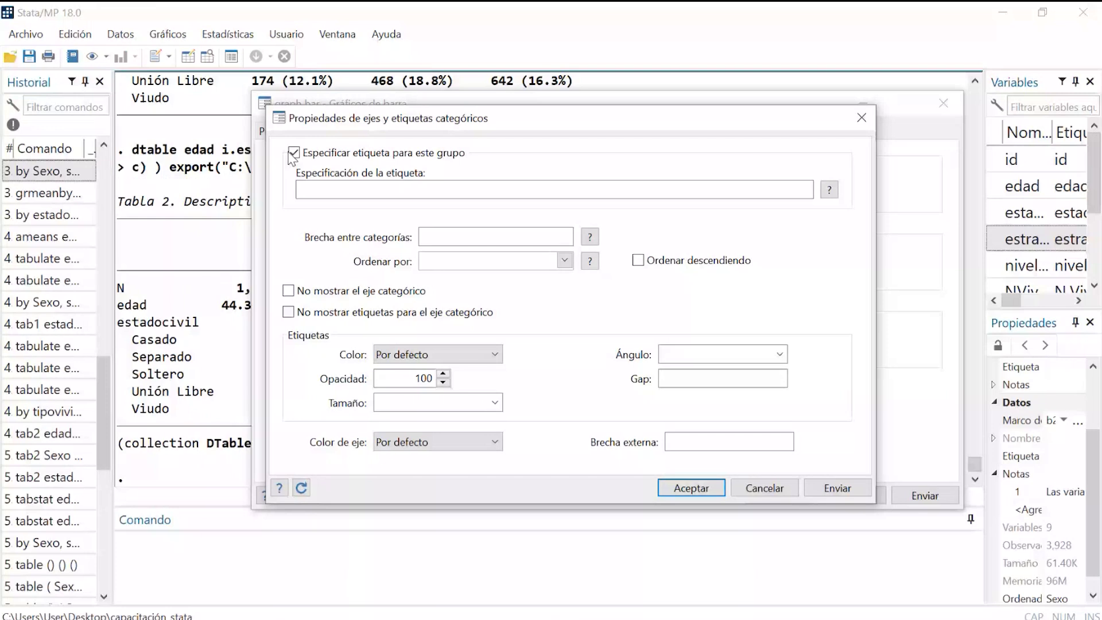
{"action": "left_click", "coordinate": [293, 153]}
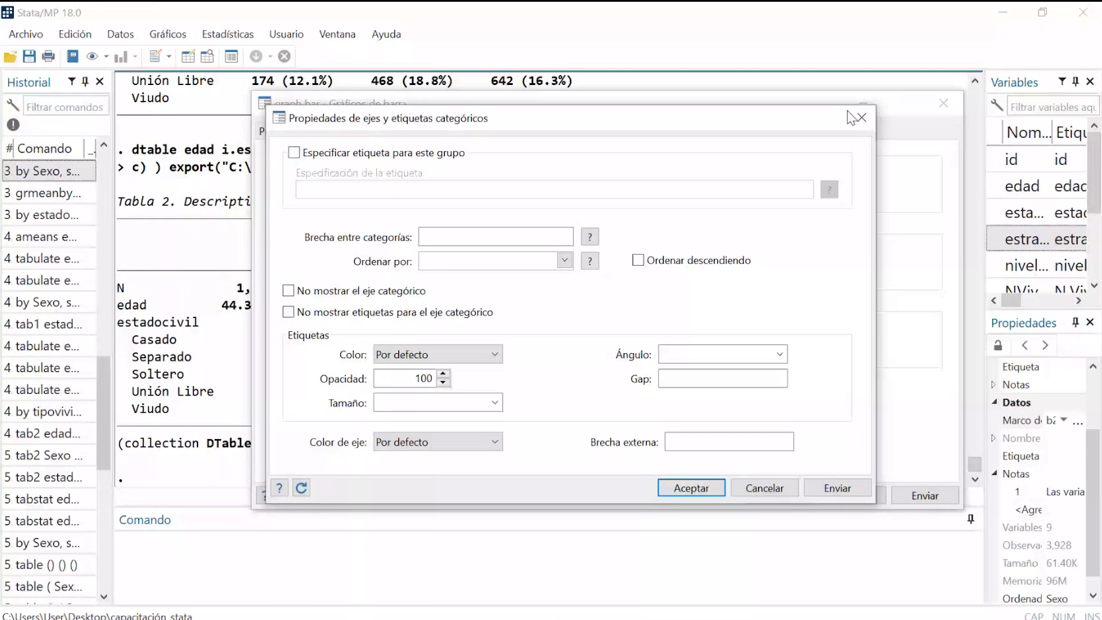
{"action": "left_click", "coordinate": [860, 118]}
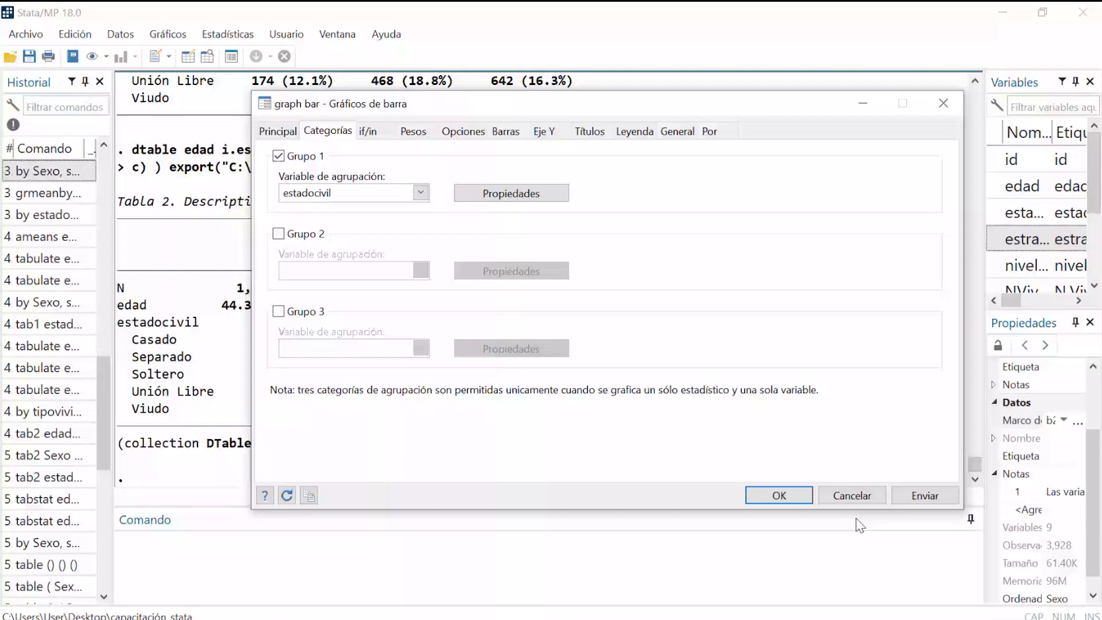
Generate the estadocivil frequency bar chart and start editing it in the graph editor.
{"action": "left_click", "coordinate": [782, 499]}
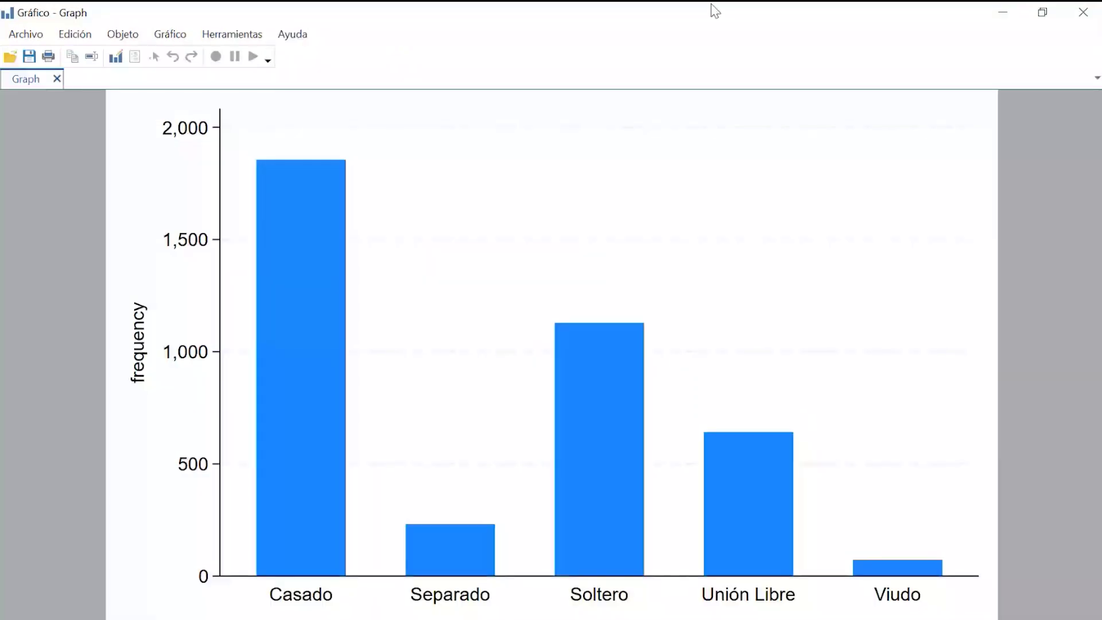
{"action": "left_click", "coordinate": [121, 62]}
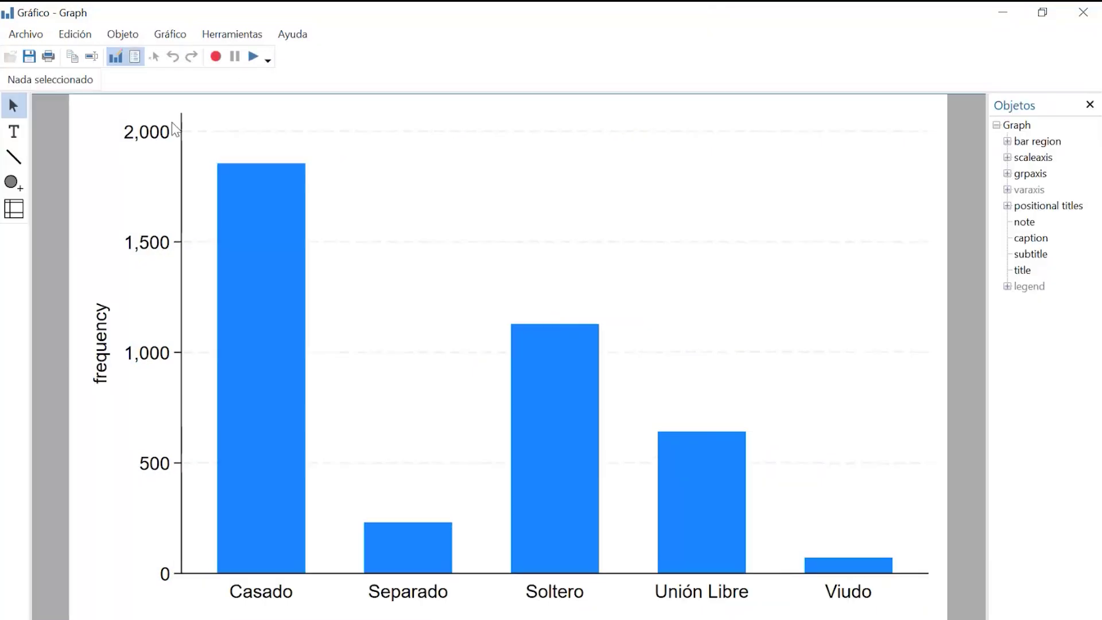
Review the fill and outline properties of the Casado bar.
{"action": "left_click", "coordinate": [276, 201]}
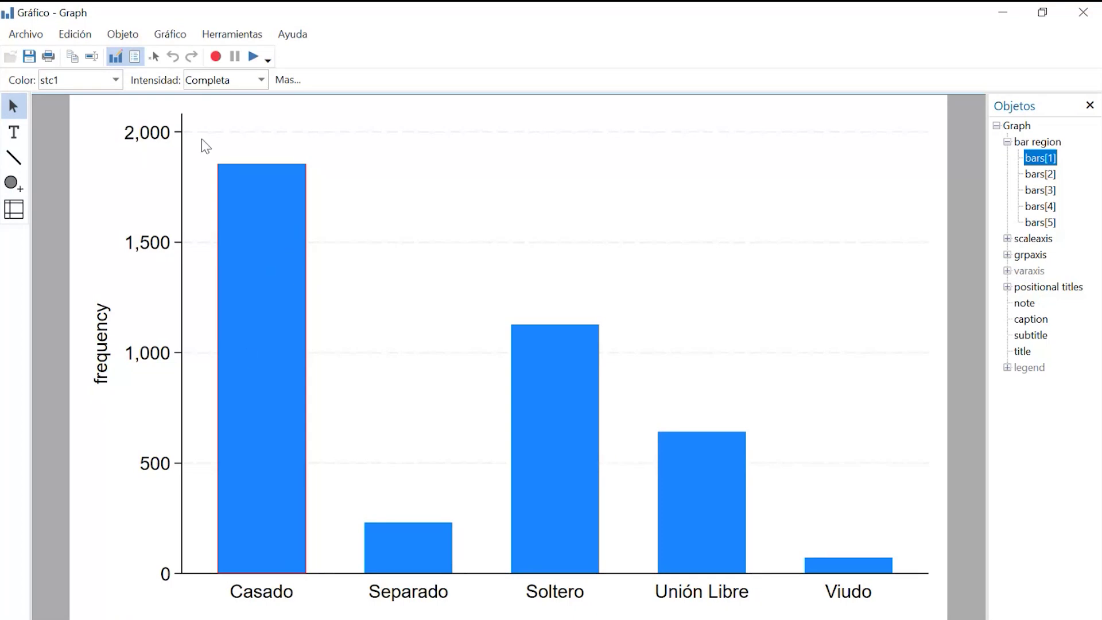
{"action": "double_click", "coordinate": [260, 183]}
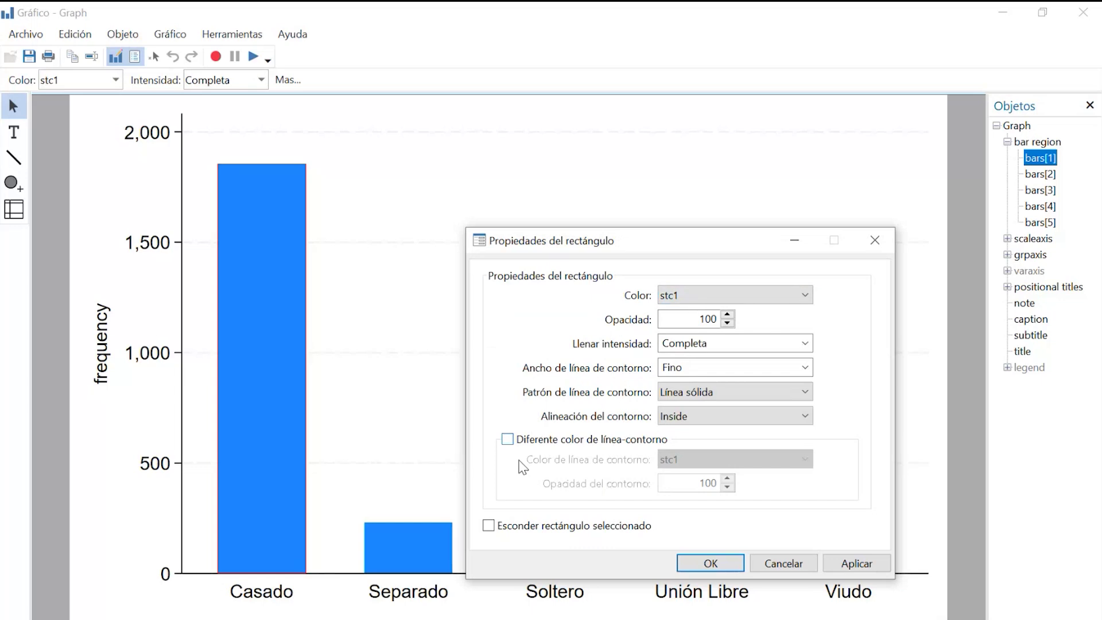
{"action": "left_click", "coordinate": [875, 240]}
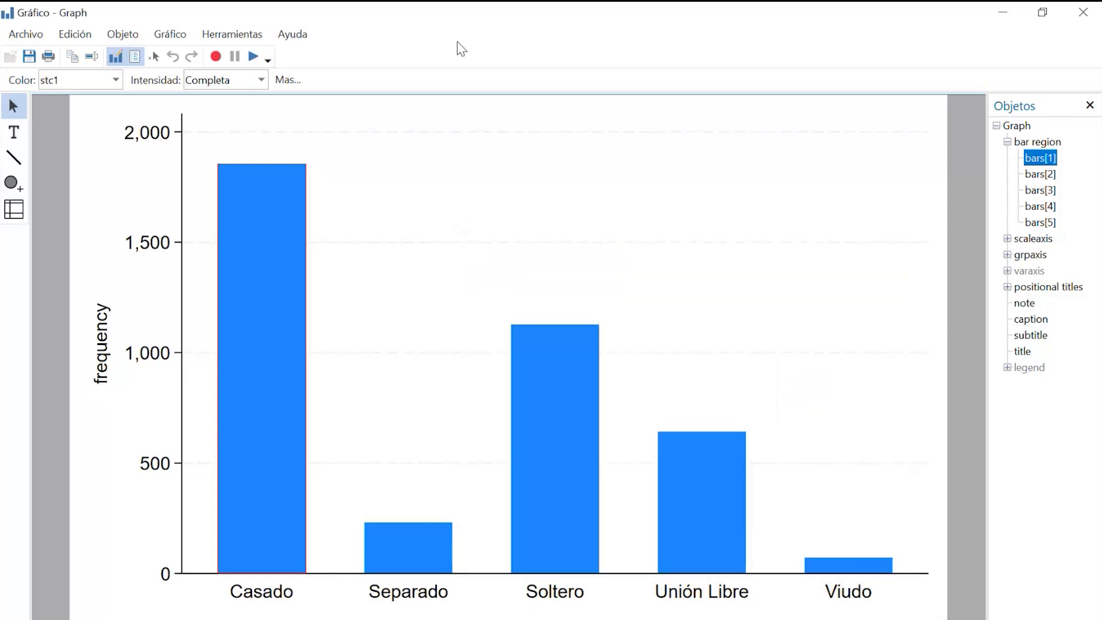
Set the bar region's labels to Bar, keeping the Outside position, and apply them to the chart.
{"action": "left_click", "coordinate": [481, 109]}
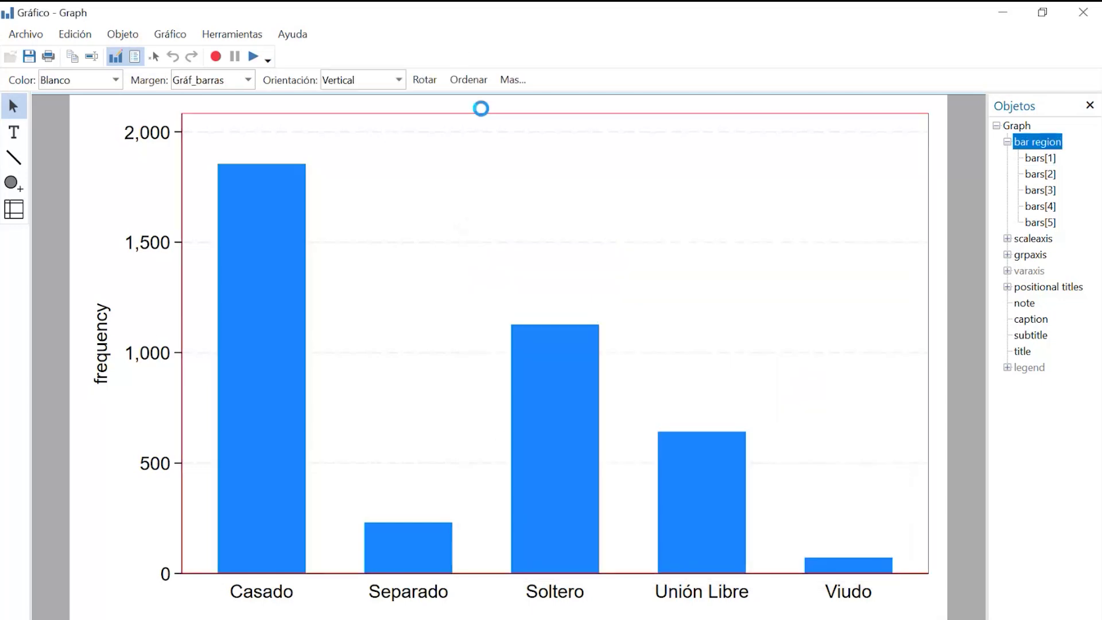
{"action": "double_click", "coordinate": [828, 303]}
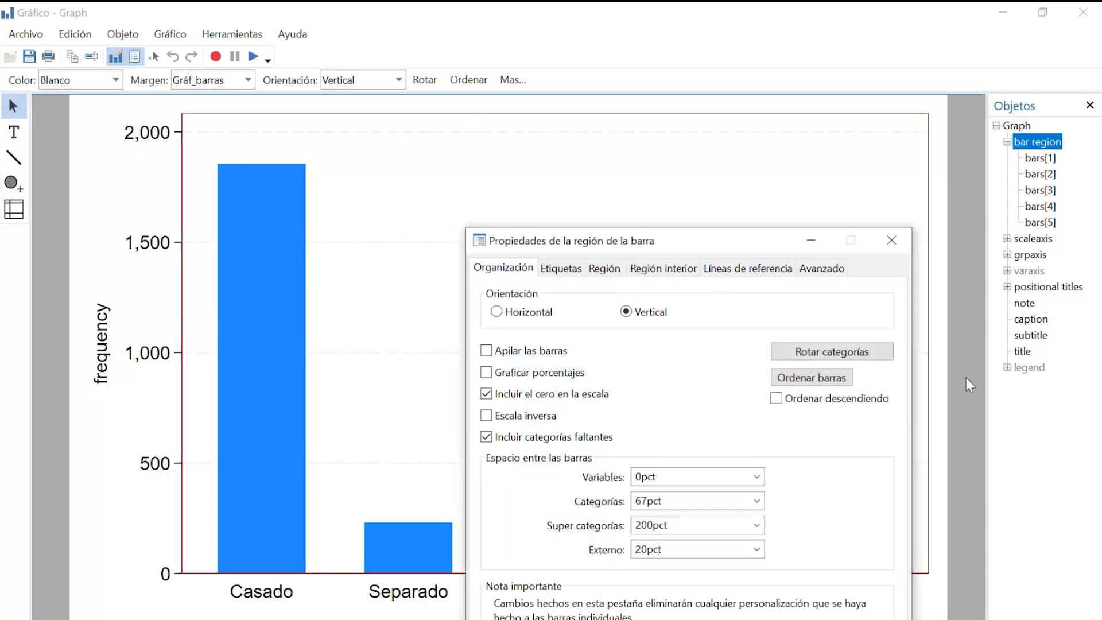
{"action": "left_click", "coordinate": [561, 268]}
{"action": "left_click", "coordinate": [678, 314]}
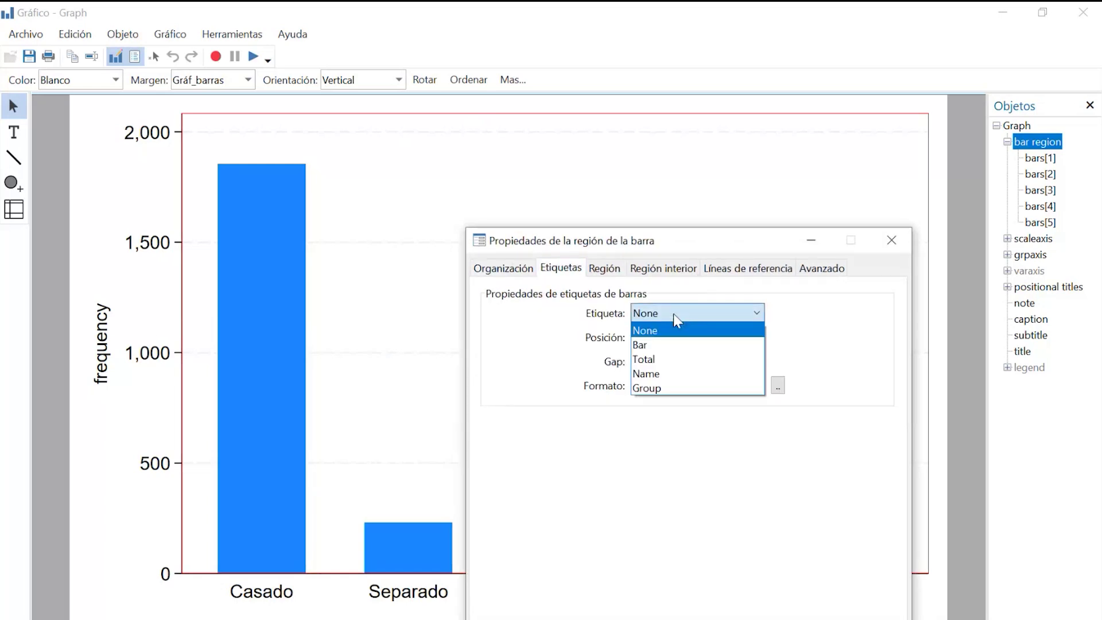
{"action": "left_click", "coordinate": [689, 346]}
{"action": "left_click_drag", "start_coordinate": [757, 256], "coordinate": [682, 32]}
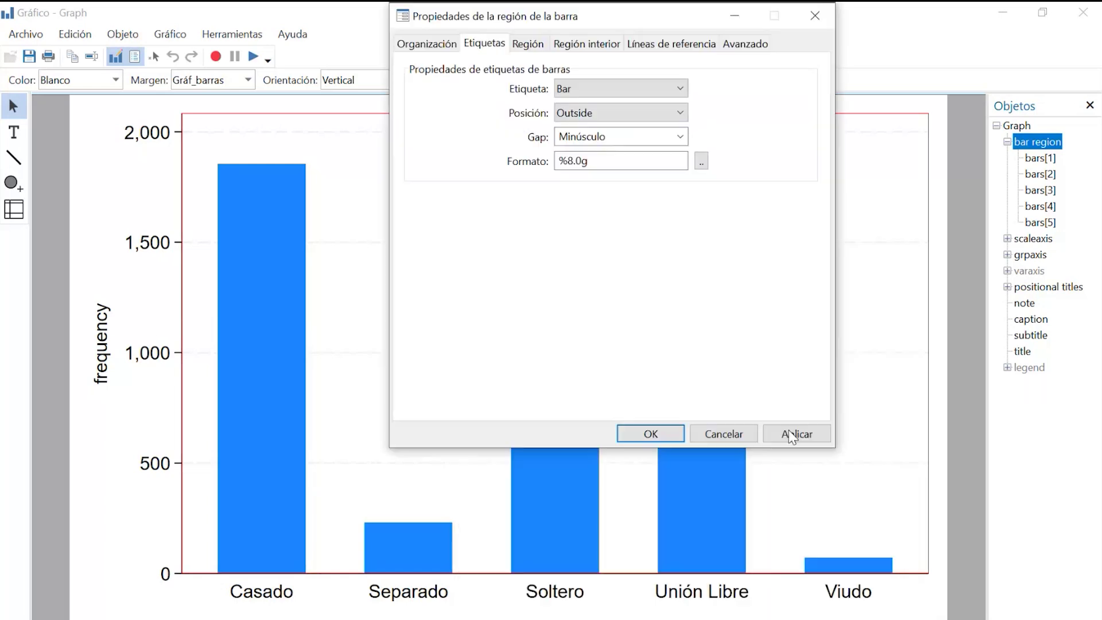
{"action": "left_click", "coordinate": [811, 438]}
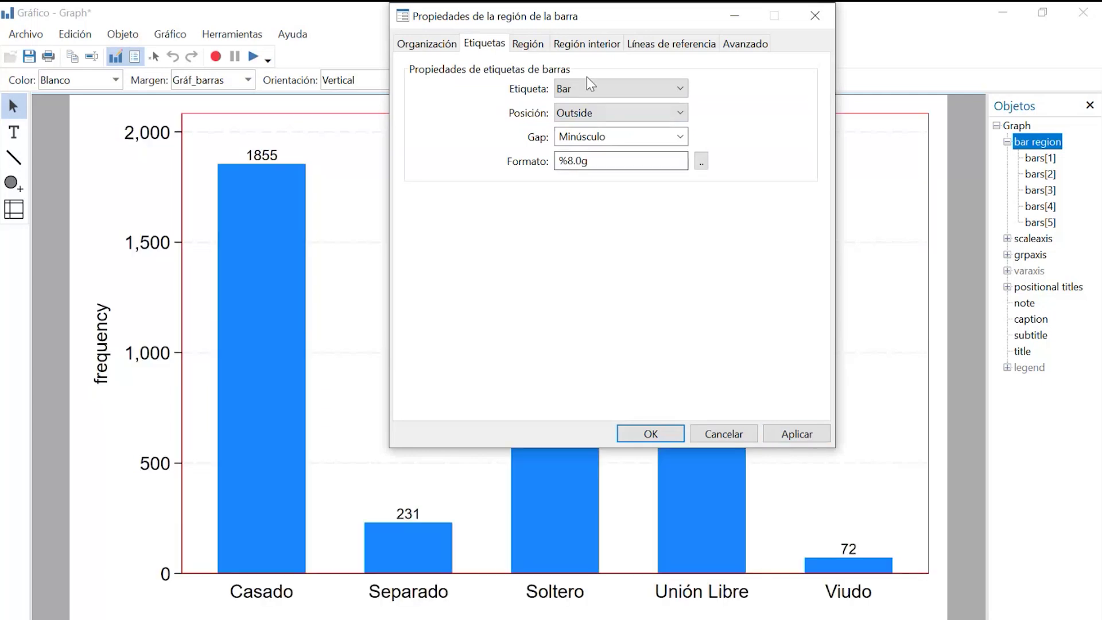
Sort the chart's bars in descending order in the bar region properties.
{"action": "left_click_drag", "start_coordinate": [567, 9], "coordinate": [612, 50]}
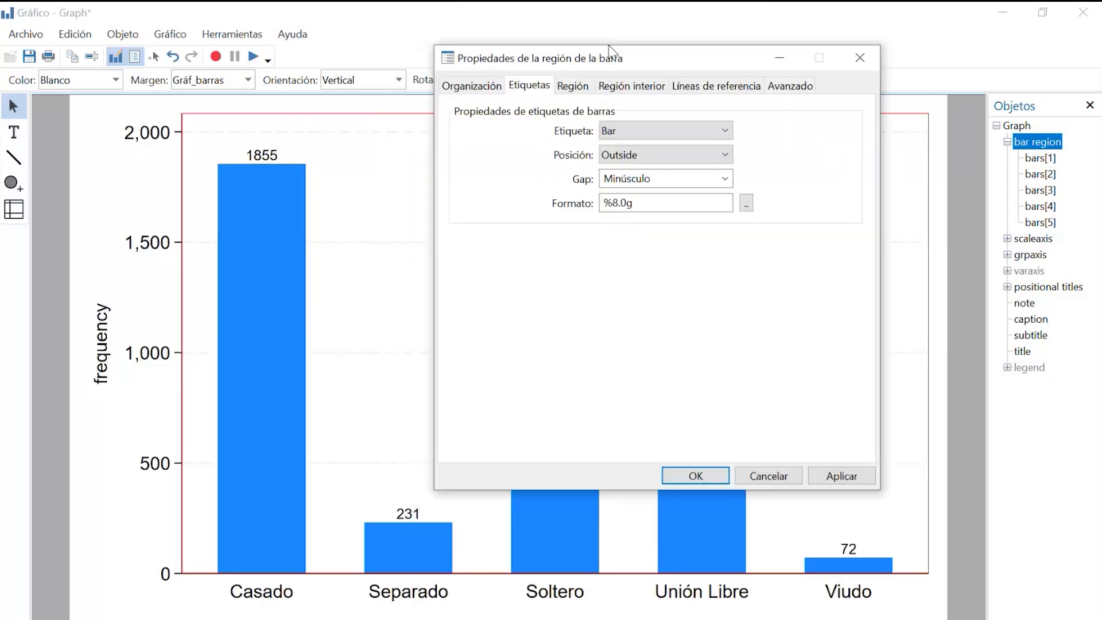
{"action": "left_click", "coordinate": [472, 86]}
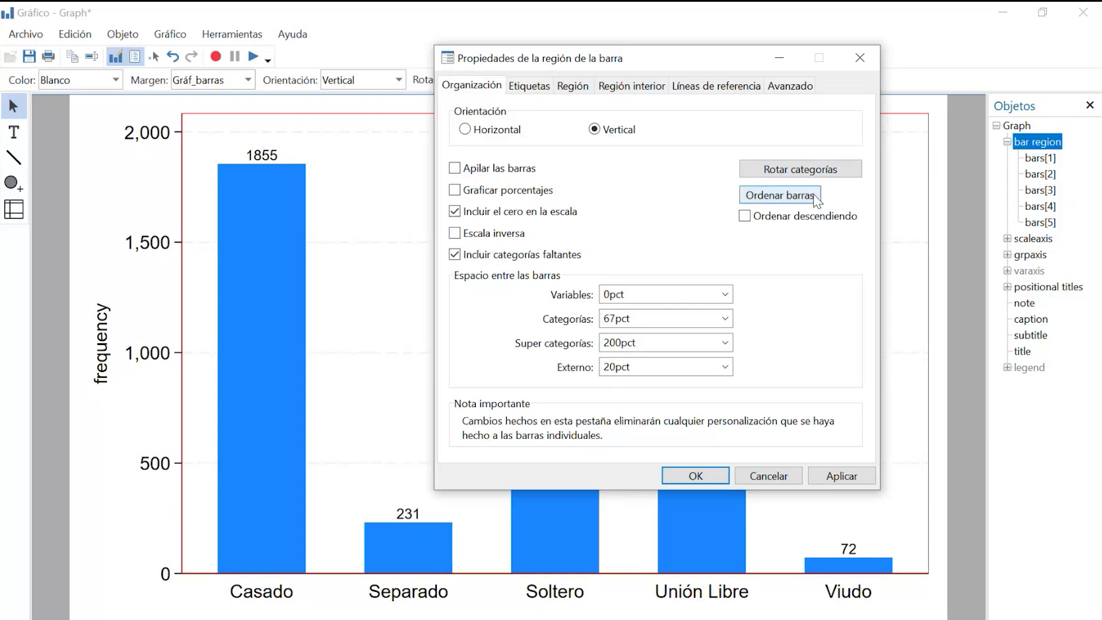
{"action": "left_click", "coordinate": [806, 217]}
{"action": "left_click", "coordinate": [779, 195]}
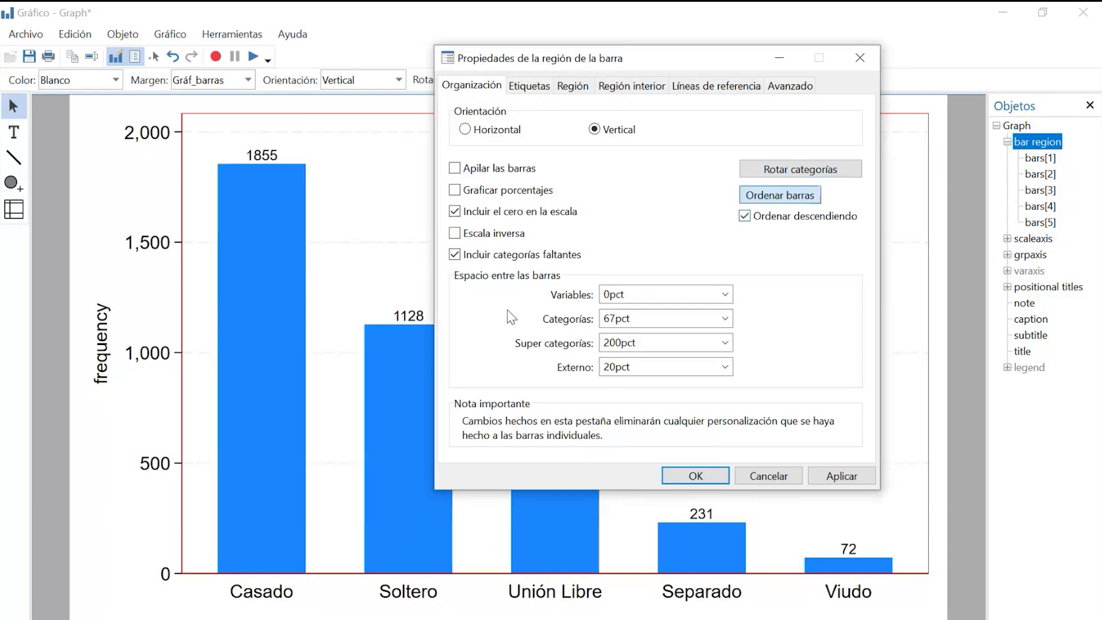
{"action": "left_click_drag", "start_coordinate": [476, 67], "coordinate": [592, 41]}
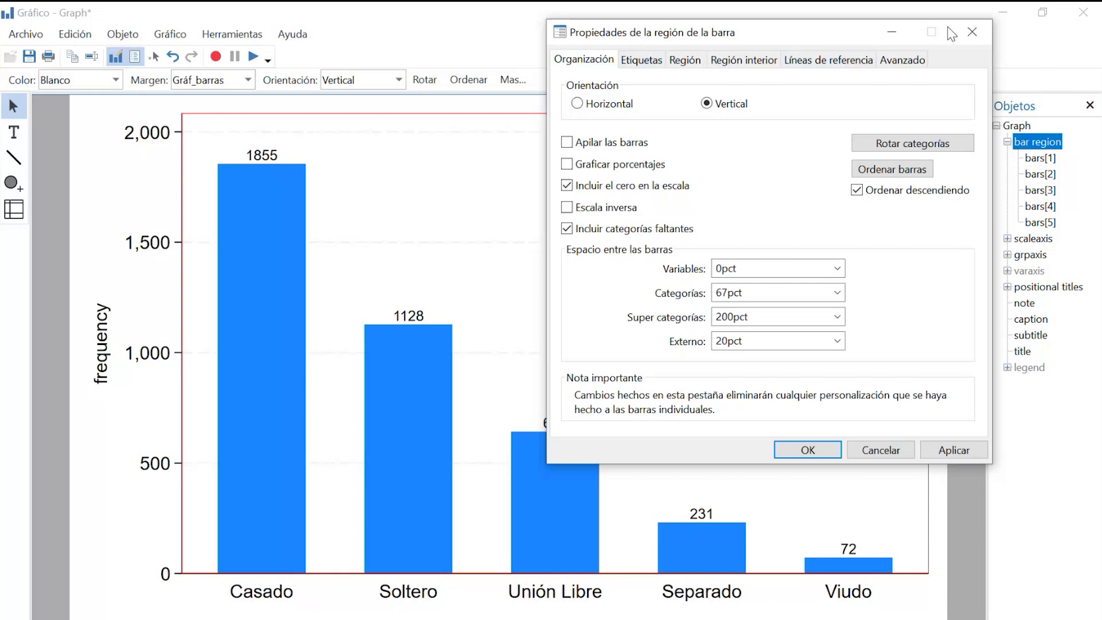
{"action": "left_click", "coordinate": [972, 32]}
Set the frequency axis rule to Rango/Delta with minimum 0, maximum 2000 and delta 200, and apply it.
{"action": "left_click", "coordinate": [136, 123]}
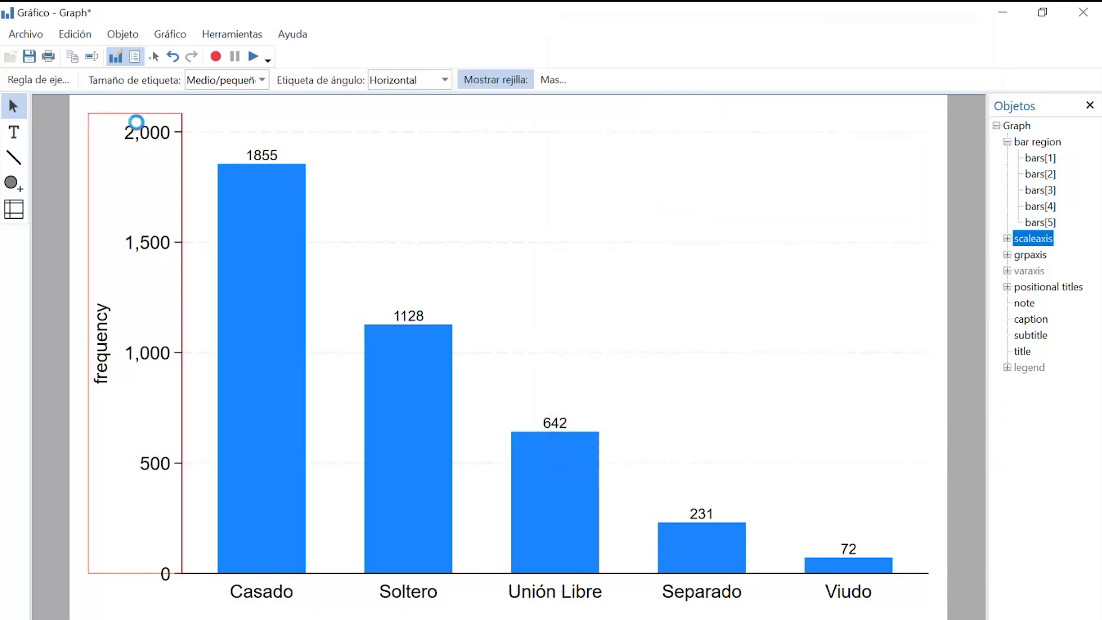
{"action": "left_click", "coordinate": [580, 138]}
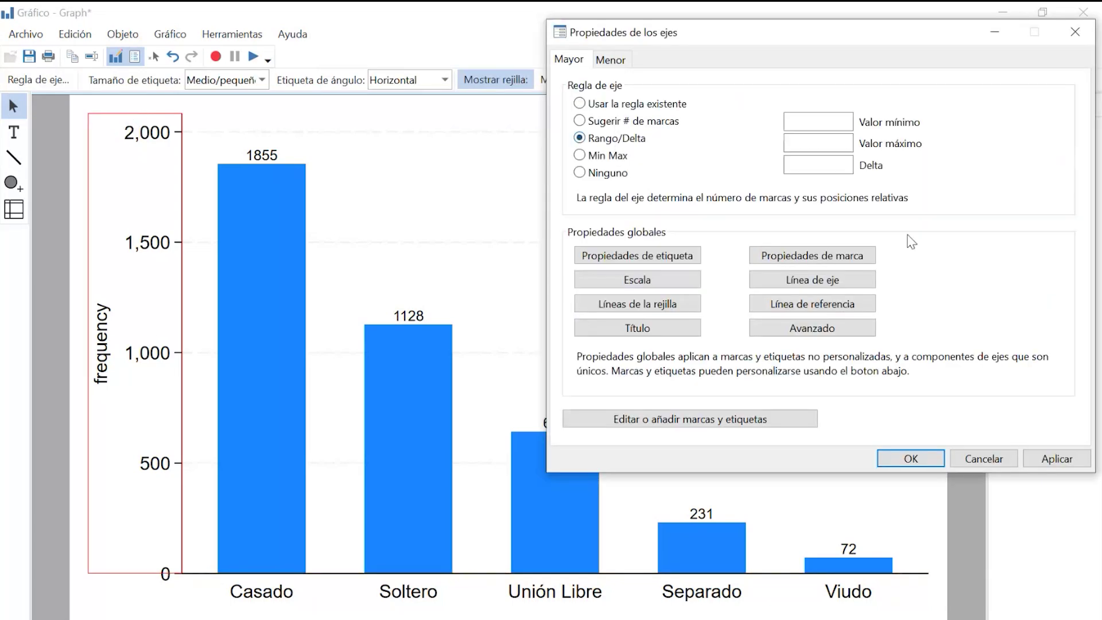
{"action": "left_click", "coordinate": [841, 121]}
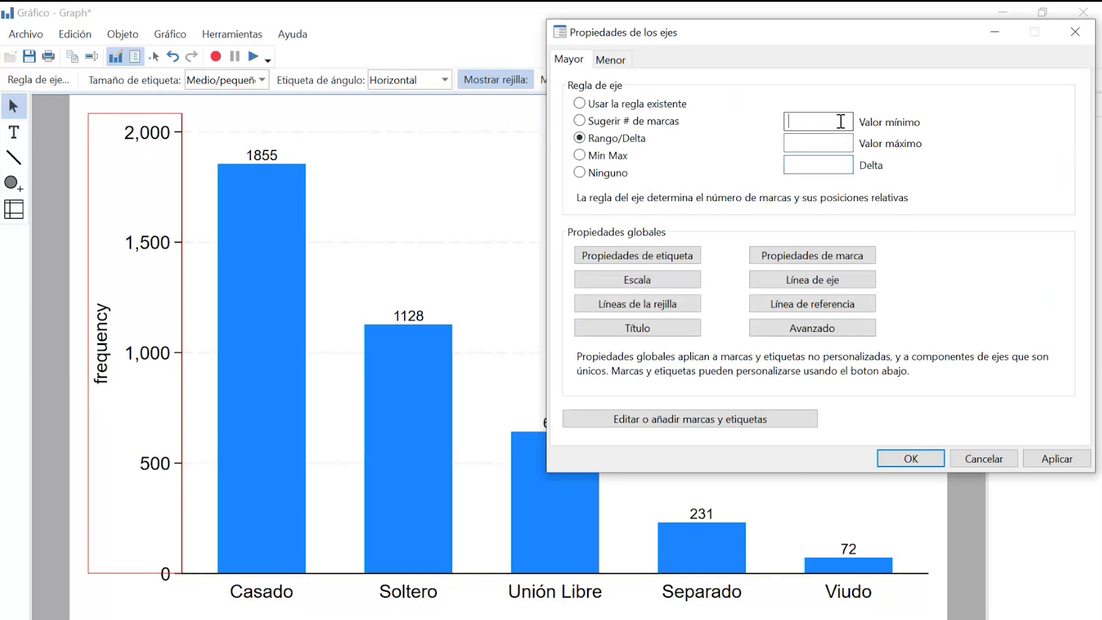
{"action": "type", "text": "0"}
{"action": "left_click", "coordinate": [810, 148]}
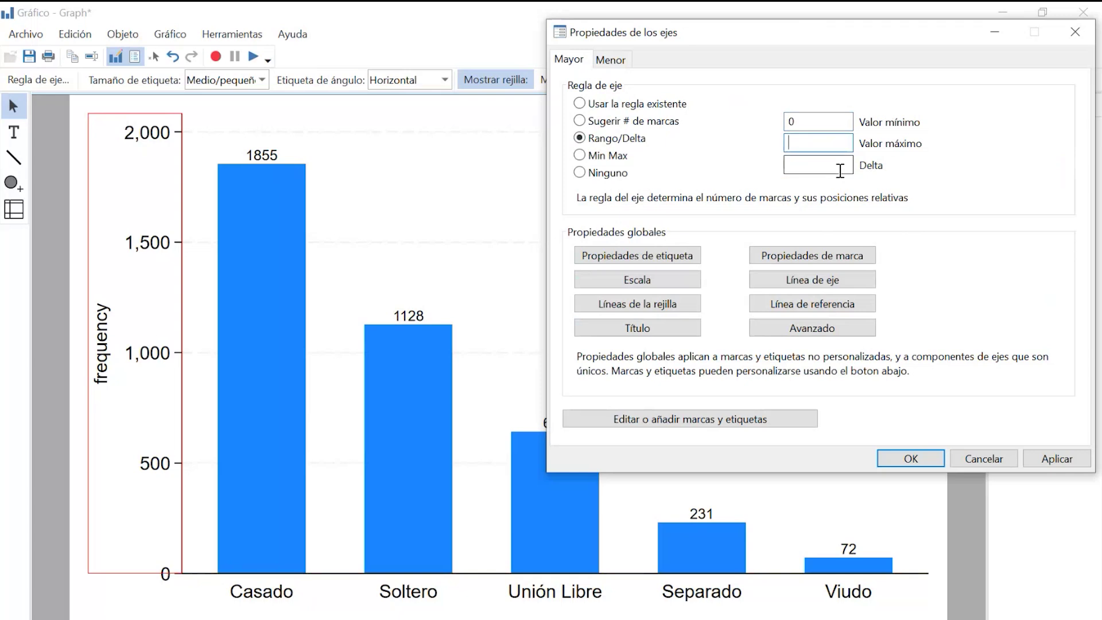
{"action": "type", "text": "2000"}
{"action": "left_click", "coordinate": [805, 161]}
{"action": "type", "text": "200"}
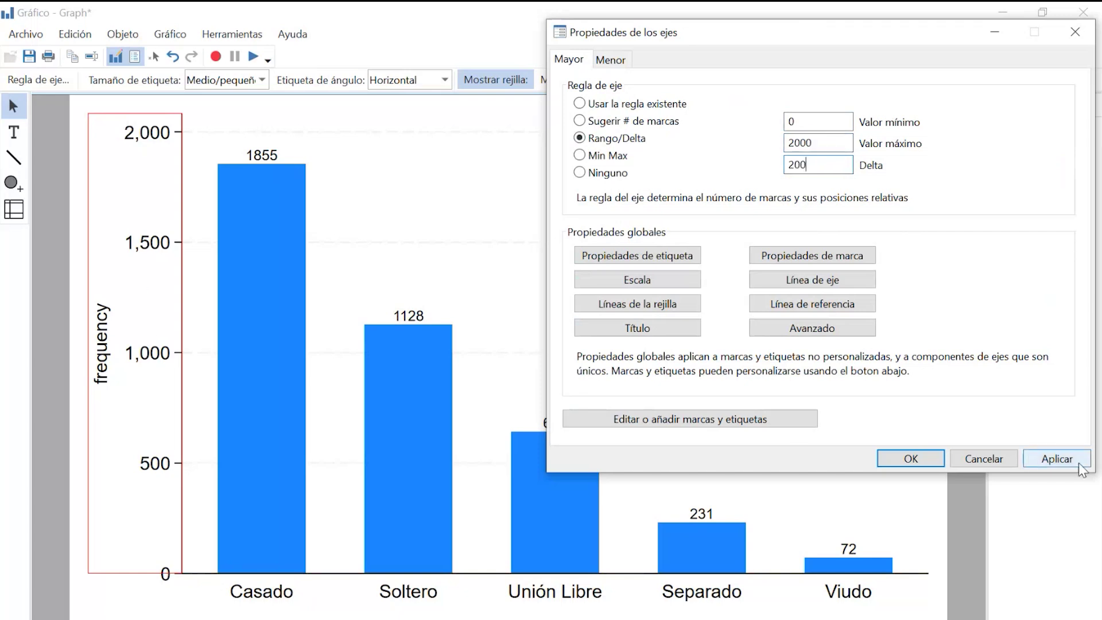
{"action": "left_click", "coordinate": [1057, 458]}
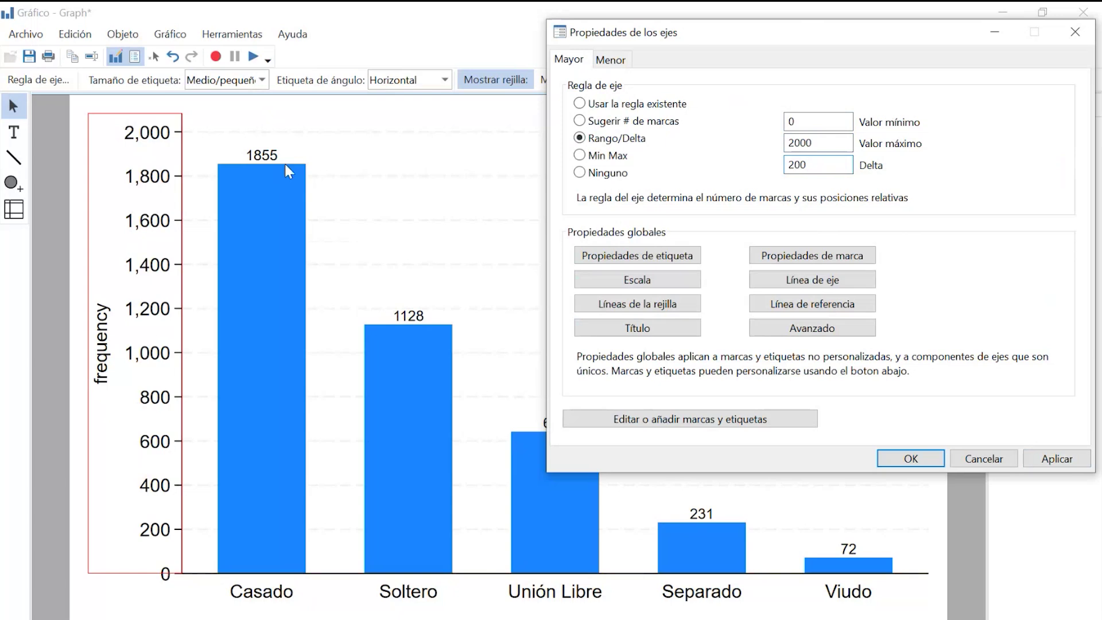
{"action": "left_click", "coordinate": [997, 43]}
Change the frequency axis title text to "Frecuencia".
{"action": "left_click", "coordinate": [91, 344]}
{"action": "left_click", "coordinate": [101, 339]}
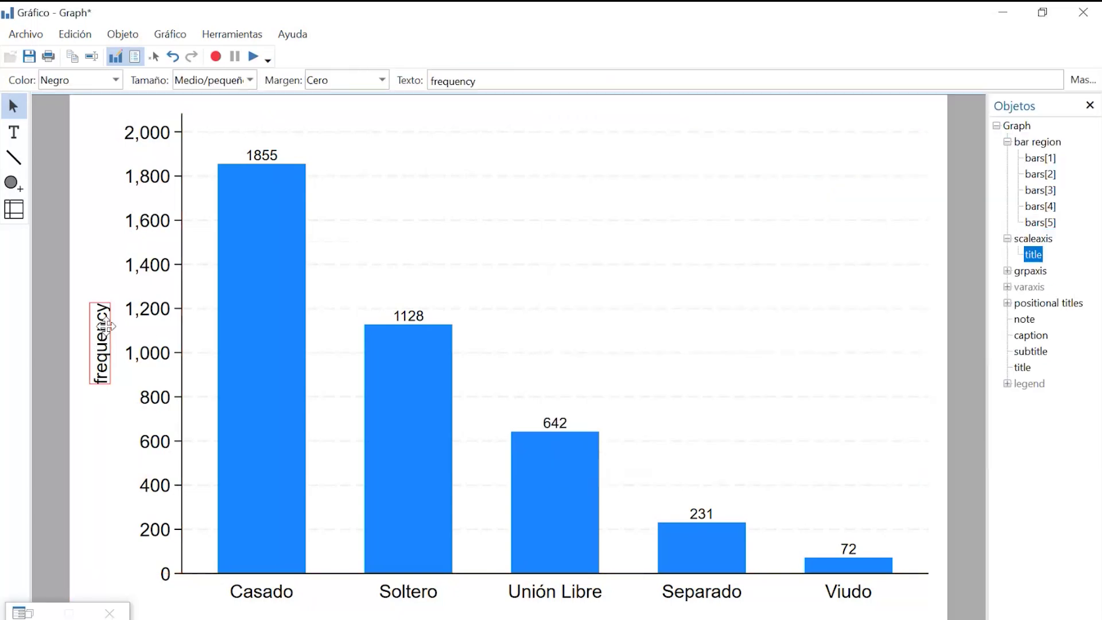
{"action": "double_click", "coordinate": [547, 85]}
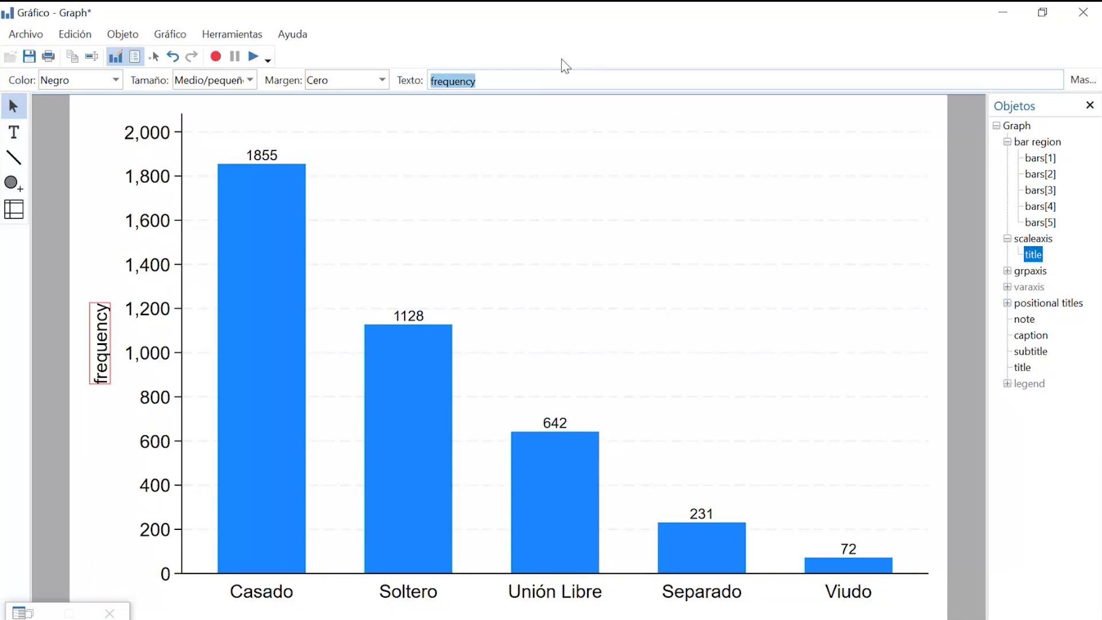
{"action": "type", "text": "F"}
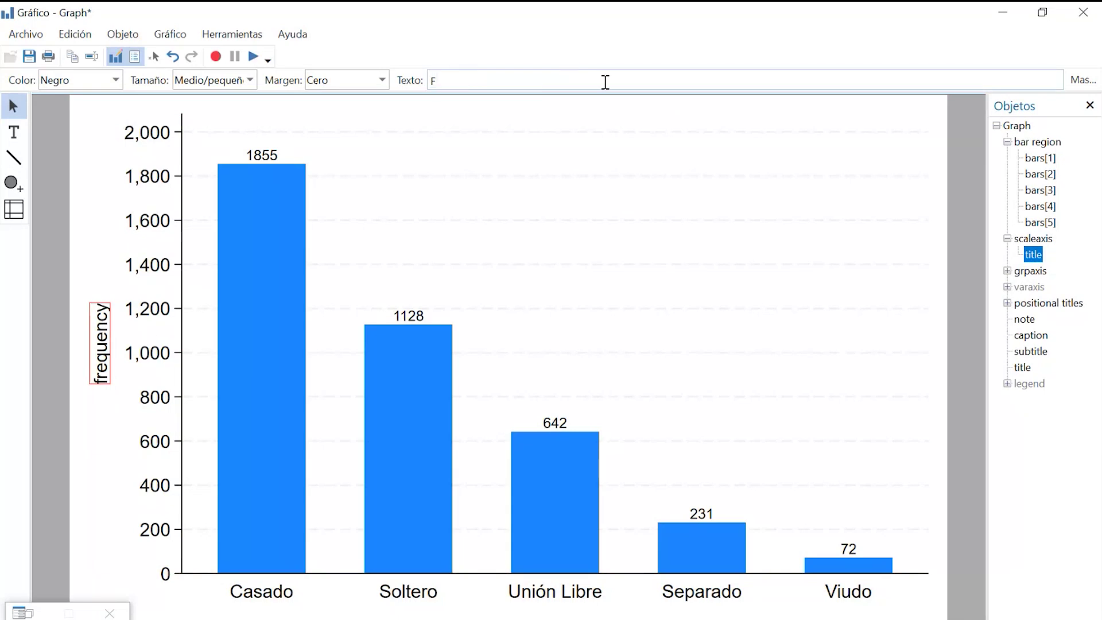
{"action": "type", "text": "recuencia"}
{"action": "key", "text": "Return"}
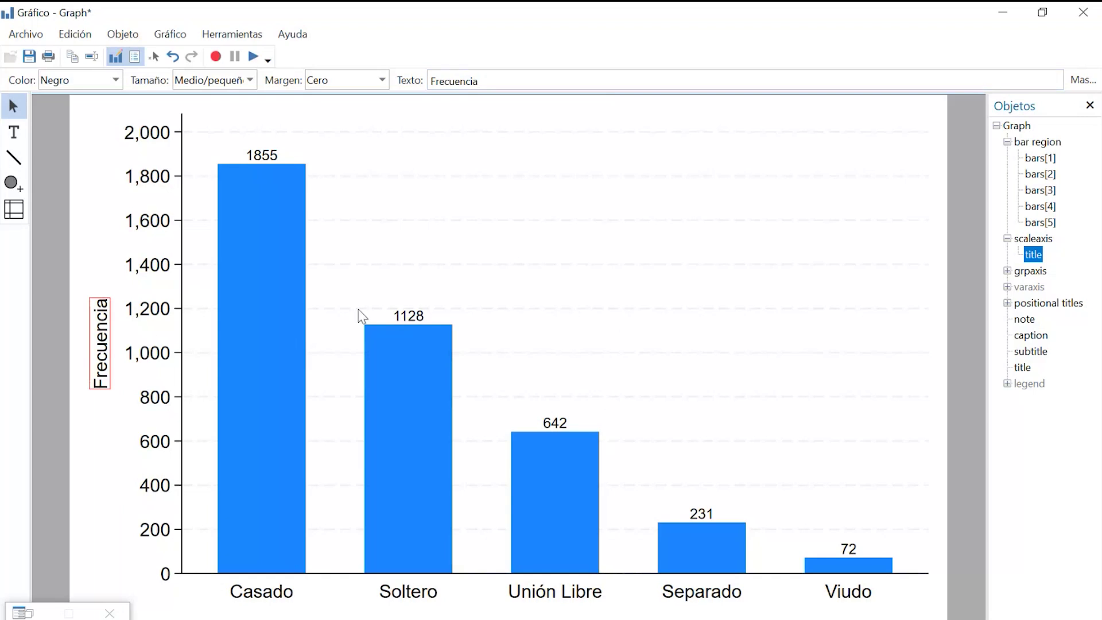
Review the color and opacity properties of the Casado bar's rectangle.
{"action": "double_click", "coordinate": [266, 244]}
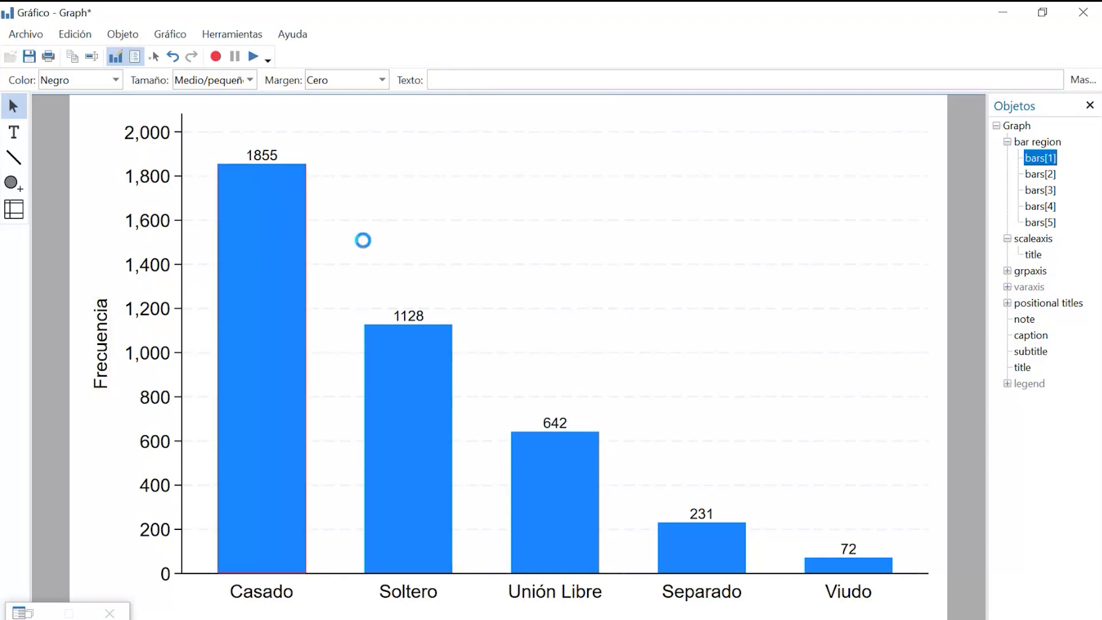
{"action": "left_click_drag", "start_coordinate": [669, 248], "coordinate": [500, 149]}
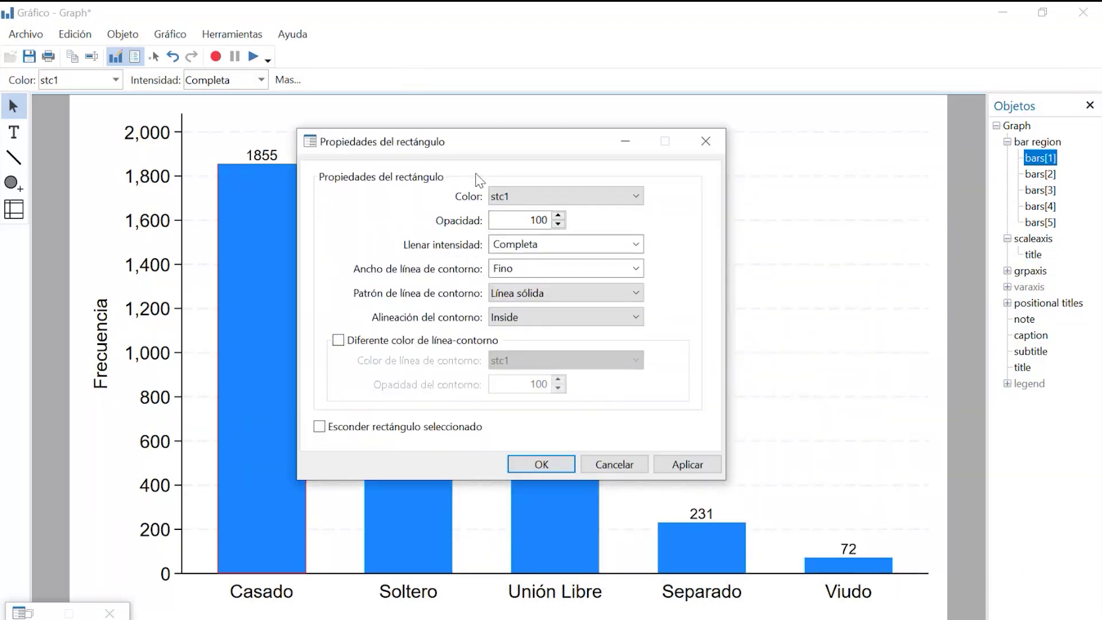
{"action": "left_click", "coordinate": [524, 221]}
{"action": "left_click", "coordinate": [705, 141]}
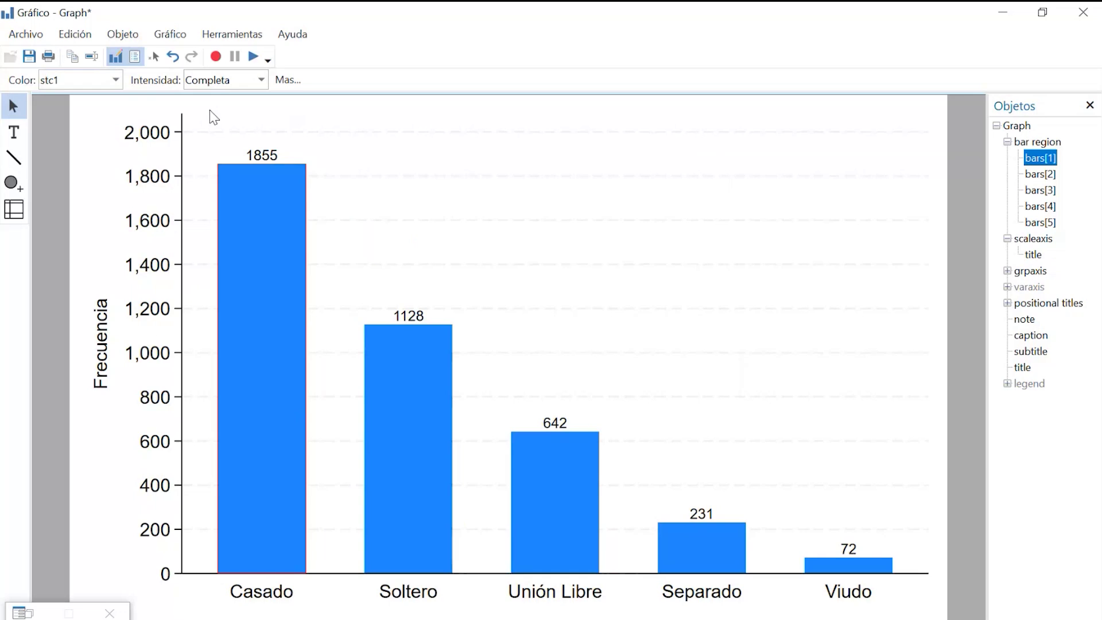
Stop editing the graph and save it in the capacitación_stata folder as an SVG file named gr1_uniminuto.
{"action": "left_click", "coordinate": [123, 59]}
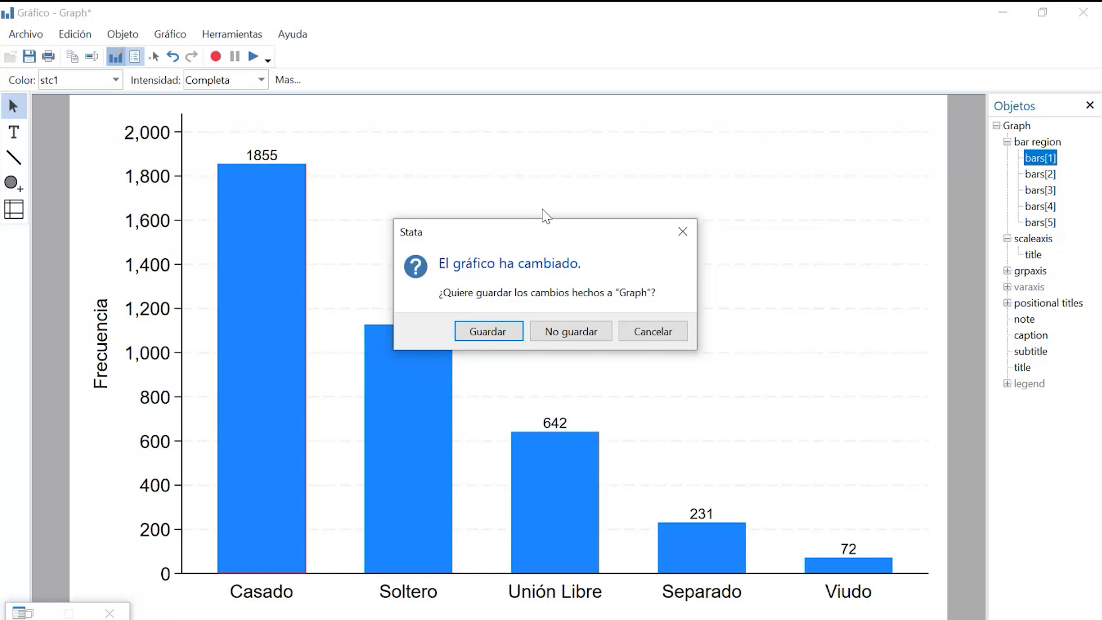
{"action": "left_click", "coordinate": [505, 335]}
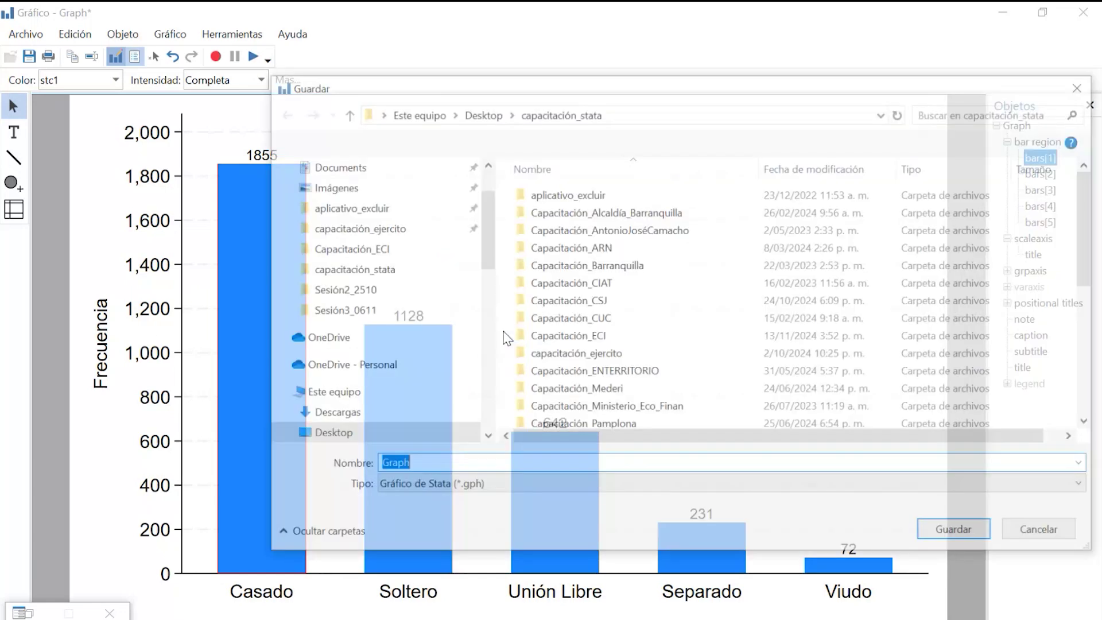
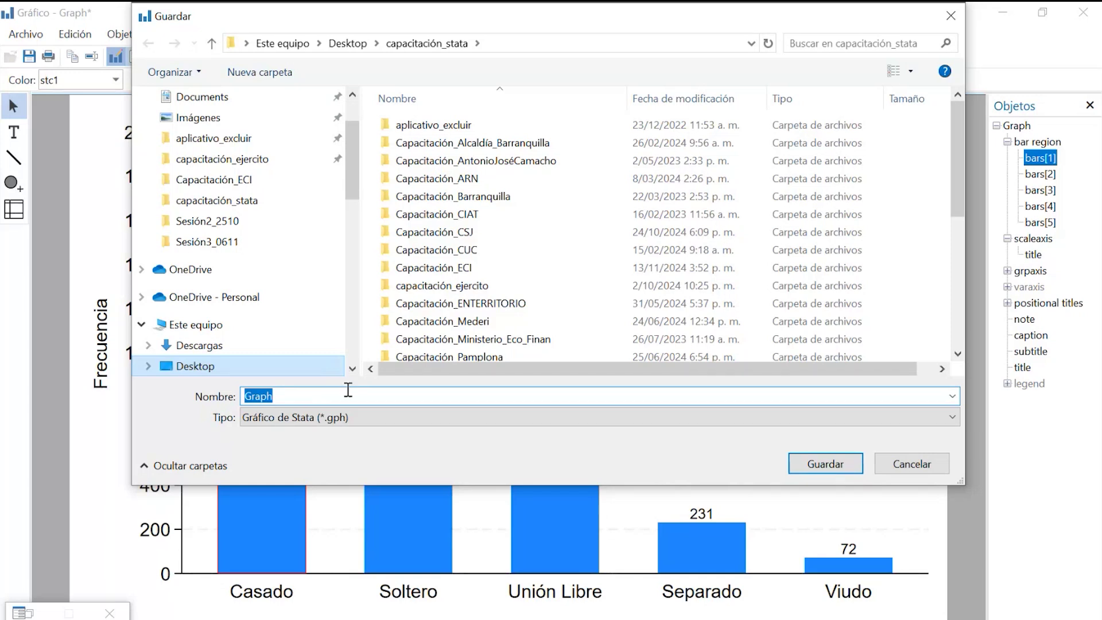
{"action": "left_click", "coordinate": [348, 417]}
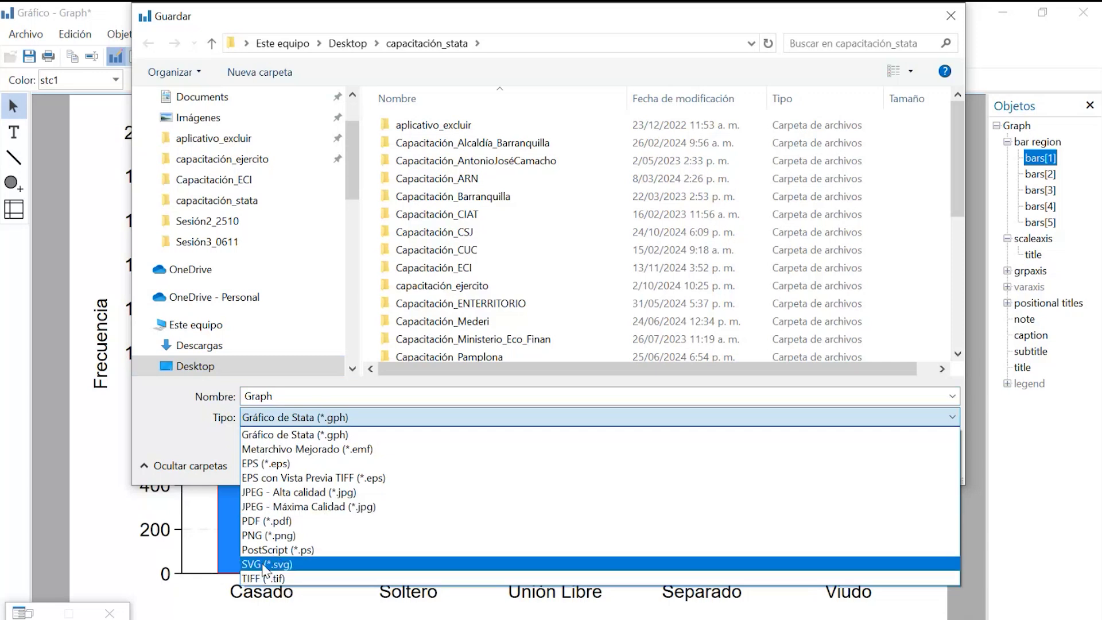
{"action": "left_click", "coordinate": [266, 564]}
{"action": "double_click", "coordinate": [302, 397]}
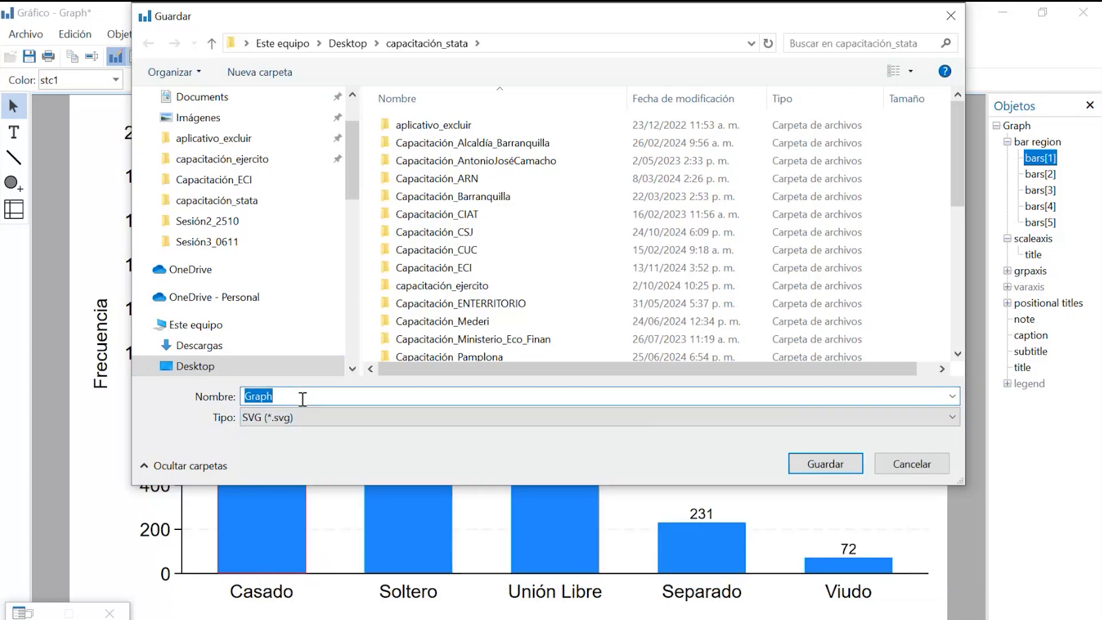
{"action": "type", "text": "gr"}
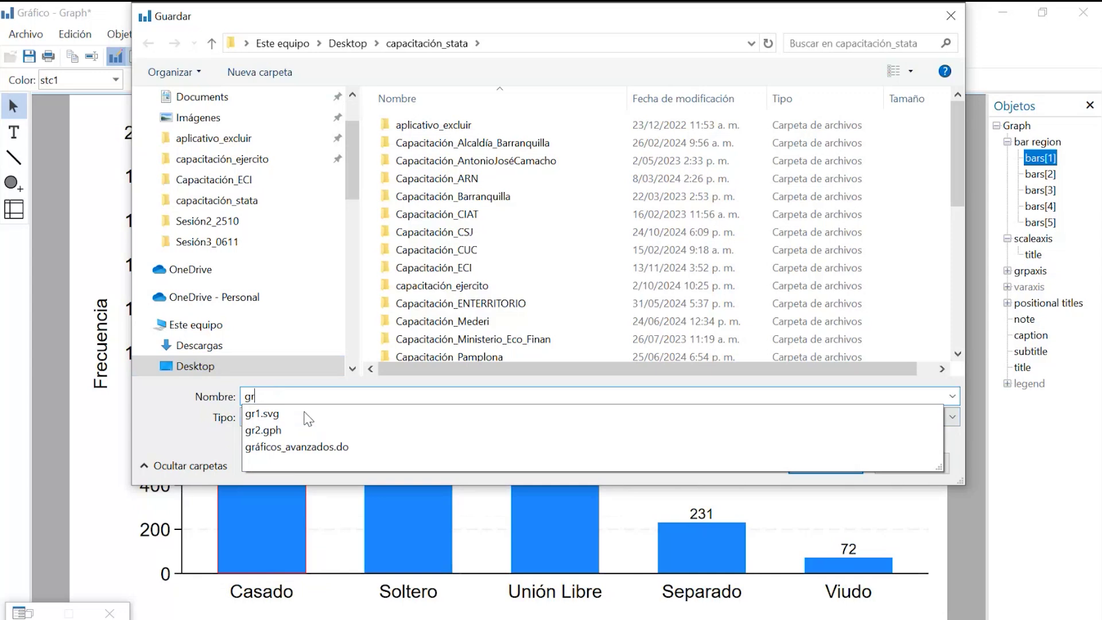
{"action": "type", "text": "1_unimin"}
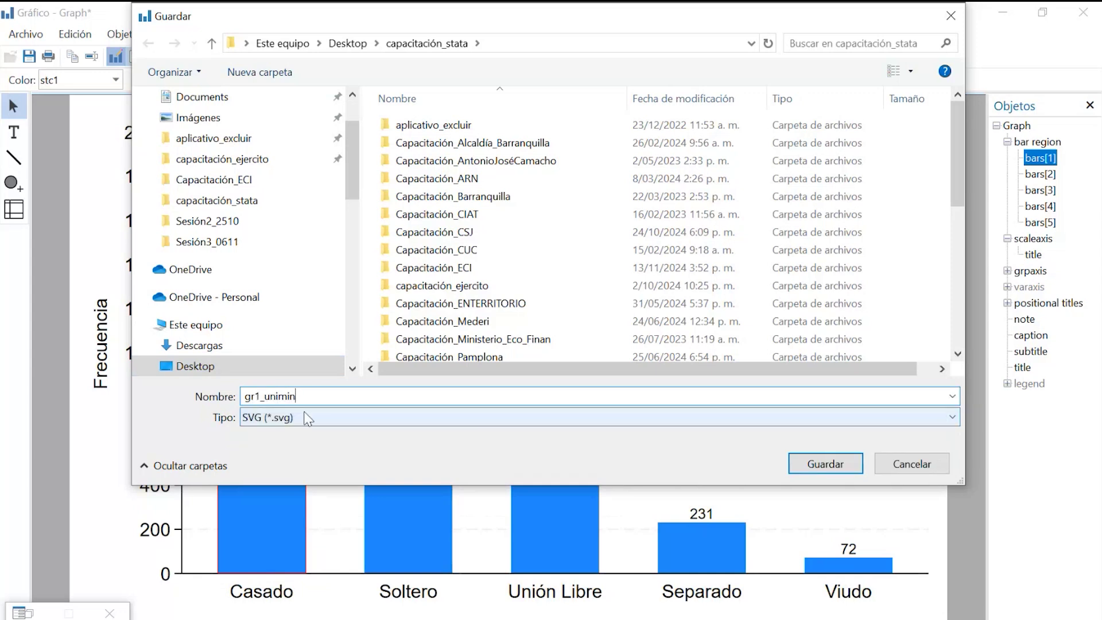
{"action": "type", "text": "uto"}
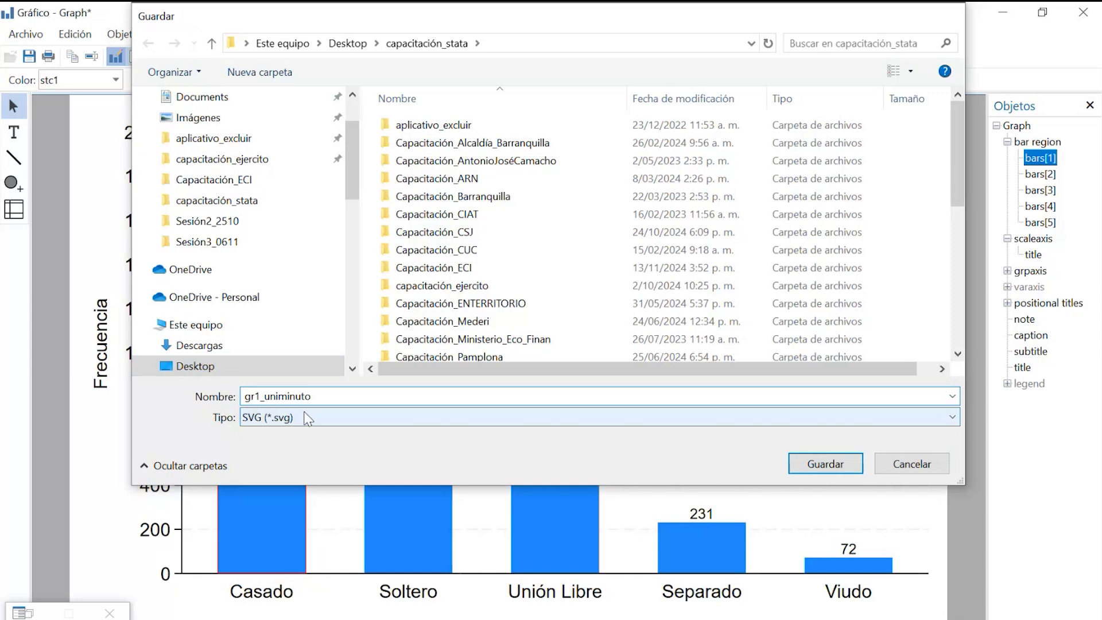
{"action": "key", "text": "Return"}
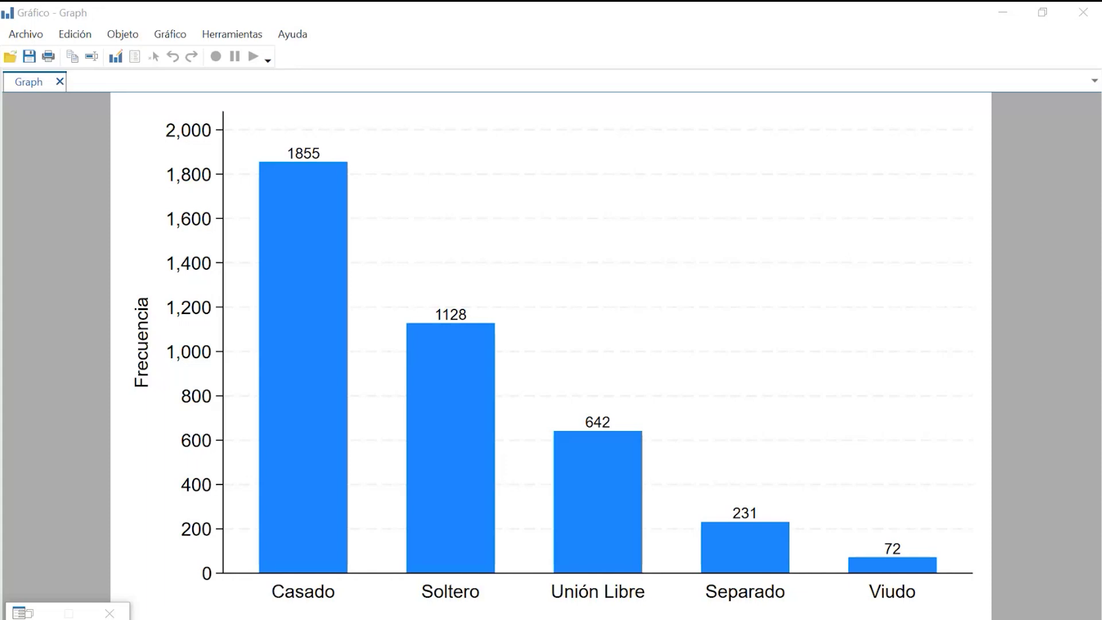
Switch to Canva, upload the saved SVG chart and place it on the empty second page.
{"action": "left_click_drag", "start_coordinate": [1101, 276], "coordinate": [246, 2]}
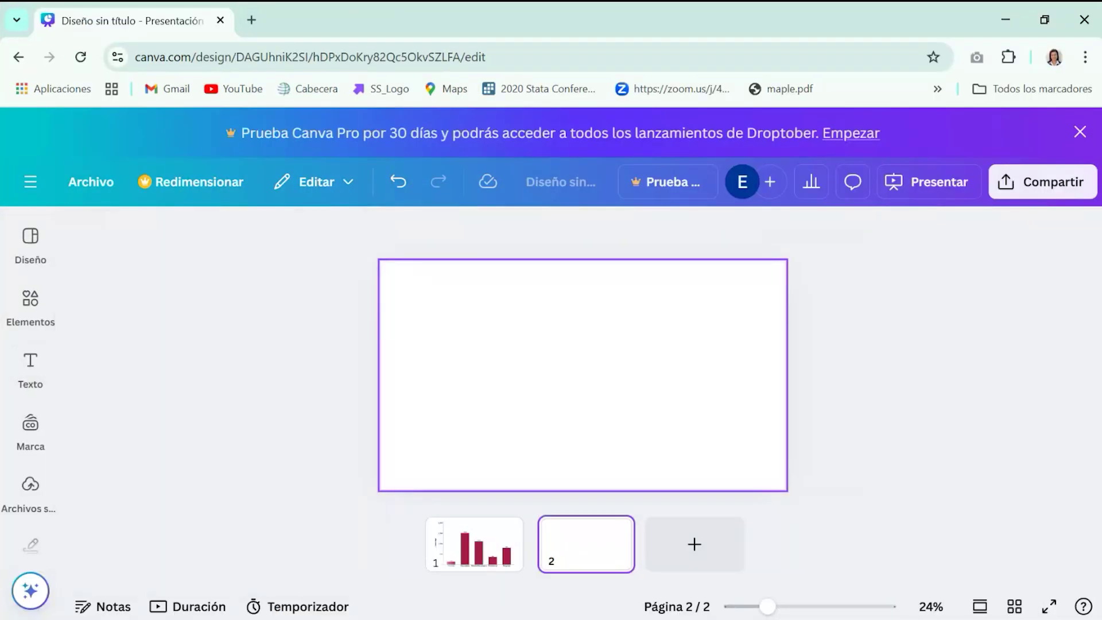
{"action": "left_click", "coordinate": [30, 485]}
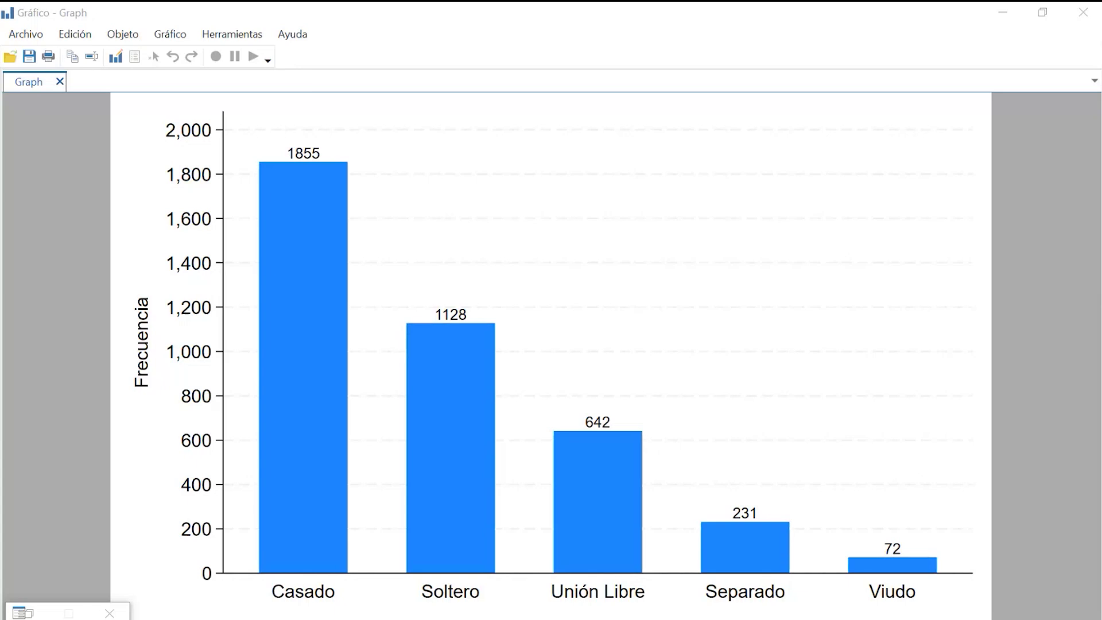
{"action": "key", "text": "alt+Tab"}
{"action": "left_click_drag", "start_coordinate": [590, 9], "coordinate": [442, 42]}
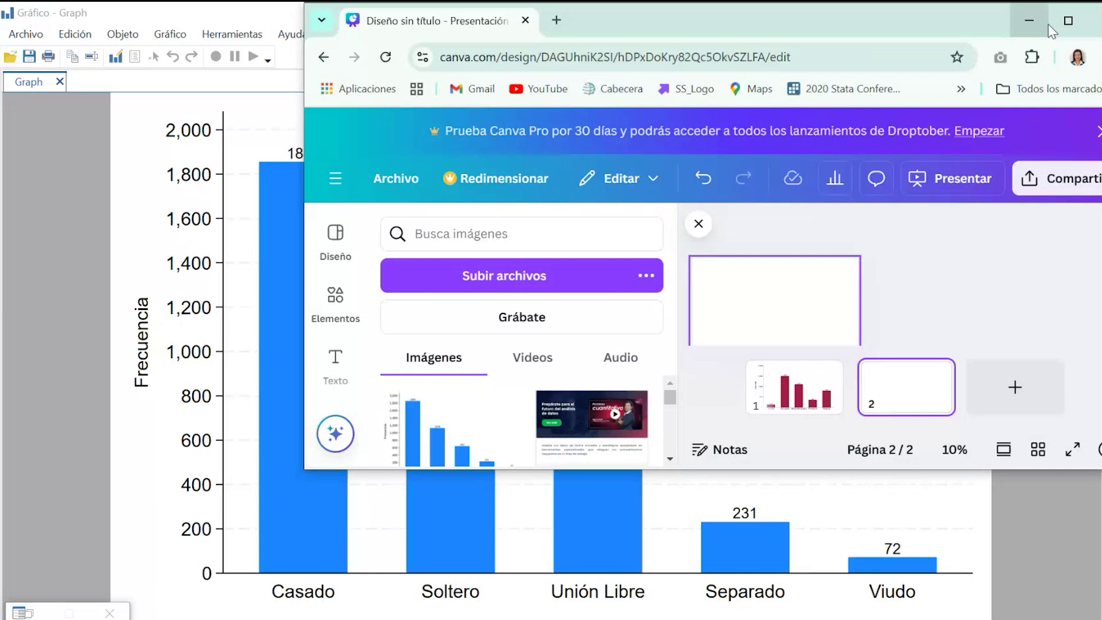
{"action": "left_click", "coordinate": [1069, 21]}
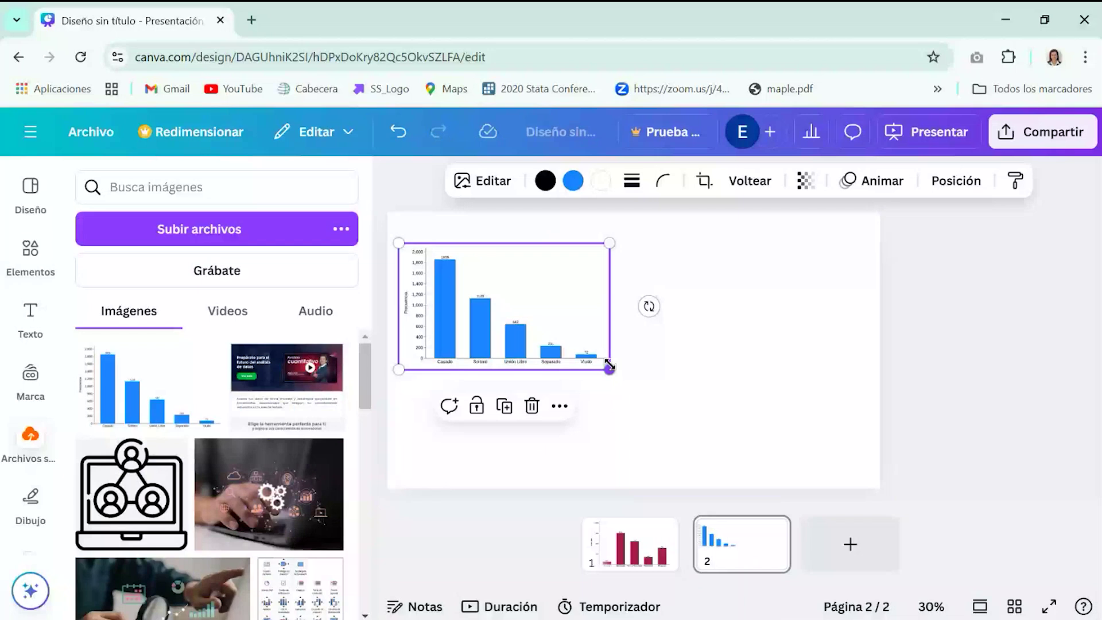
Enlarge the bar chart image and position it to fill most of page 2.
{"action": "left_click_drag", "start_coordinate": [610, 365], "coordinate": [826, 471]}
{"action": "left_click_drag", "start_coordinate": [678, 380], "coordinate": [695, 341]}
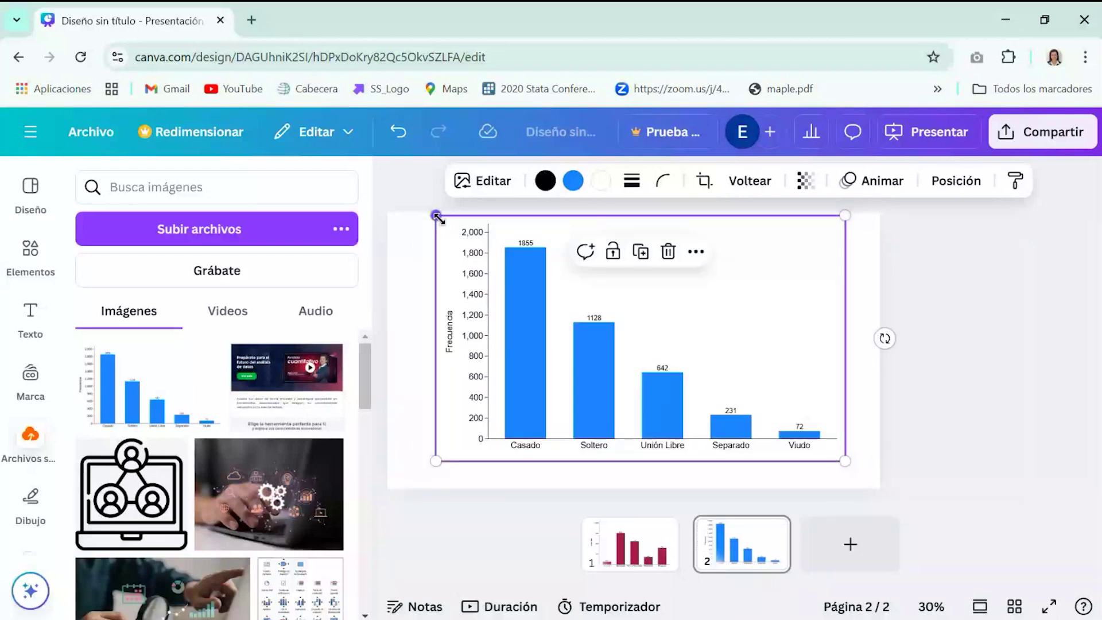
{"action": "left_click_drag", "start_coordinate": [436, 216], "coordinate": [390, 307]}
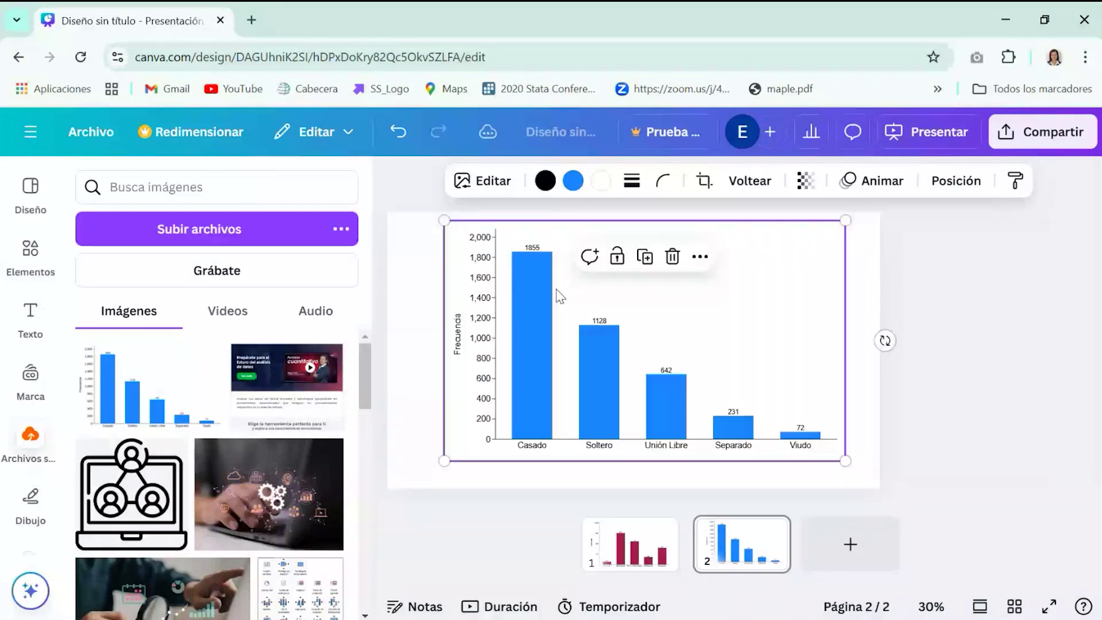
{"action": "left_click_drag", "start_coordinate": [558, 294], "coordinate": [478, 294]}
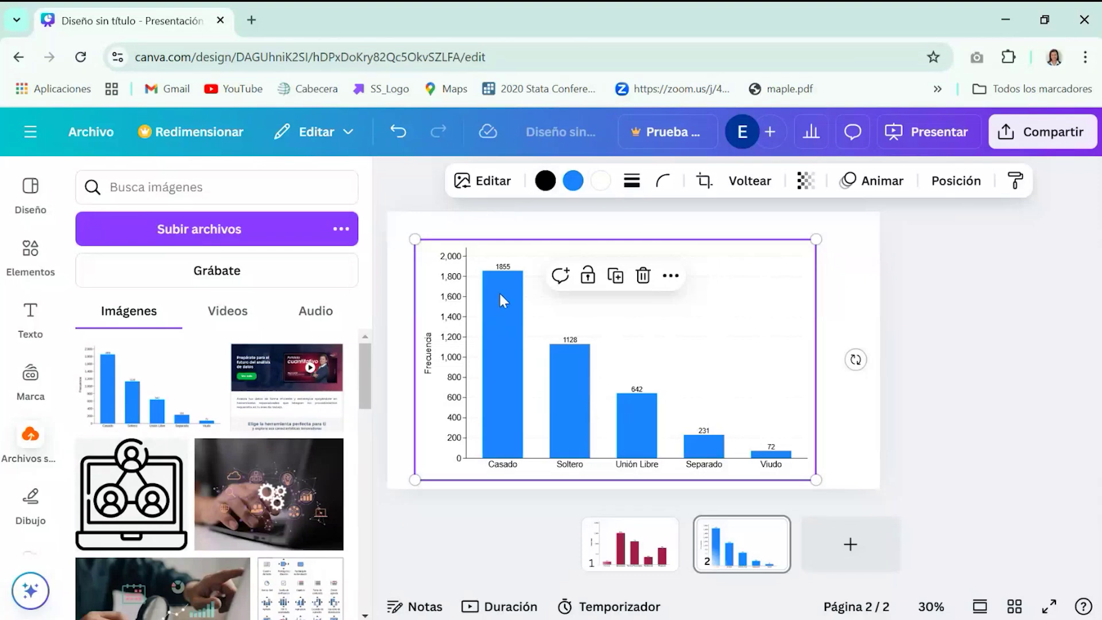
Recolor the chart's black text elements to the solid red from the default colors.
{"action": "left_click", "coordinate": [546, 181]}
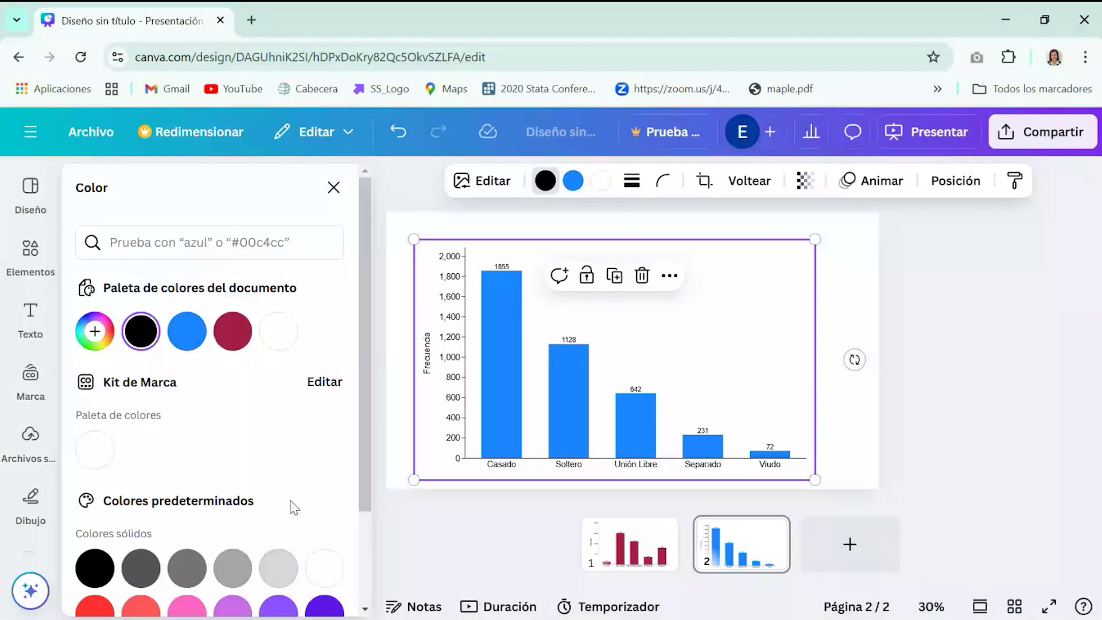
{"action": "scroll", "coordinate": [294, 508], "scroll_direction": "down", "scroll_amount": 2}
{"action": "left_click", "coordinate": [109, 501]}
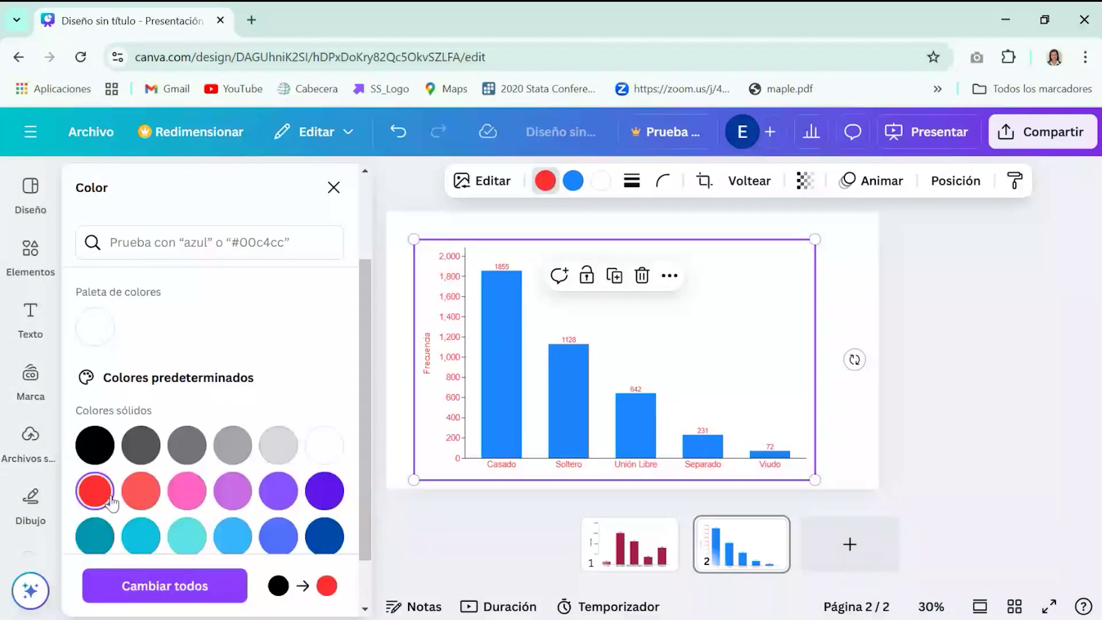
Recolor the chart's blue bars to solid black from the default colors.
{"action": "left_click", "coordinate": [571, 182]}
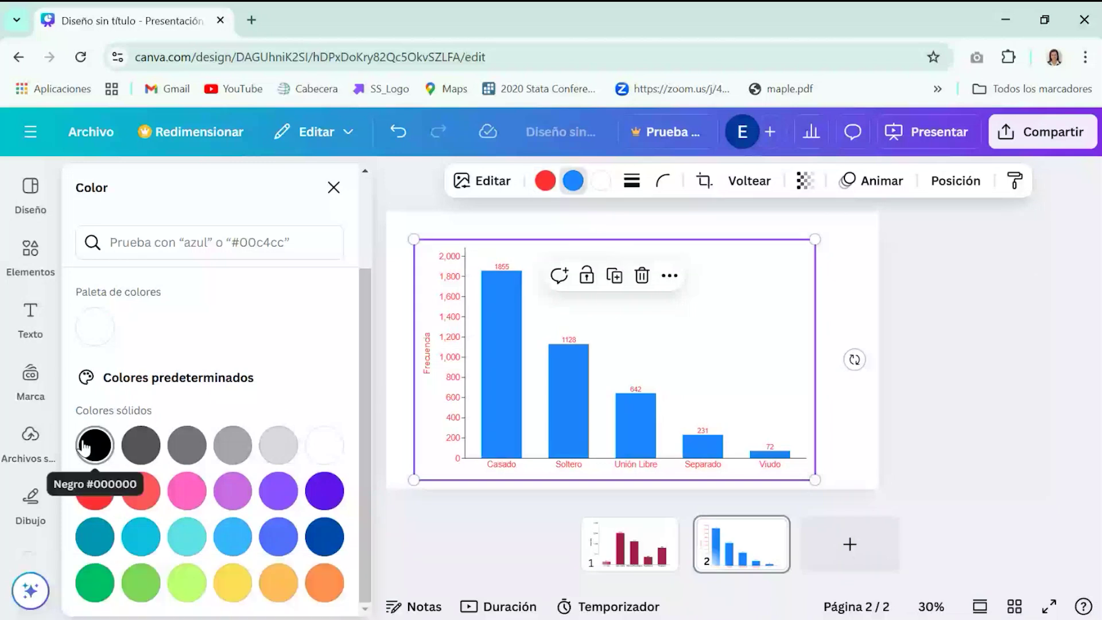
{"action": "left_click", "coordinate": [87, 446]}
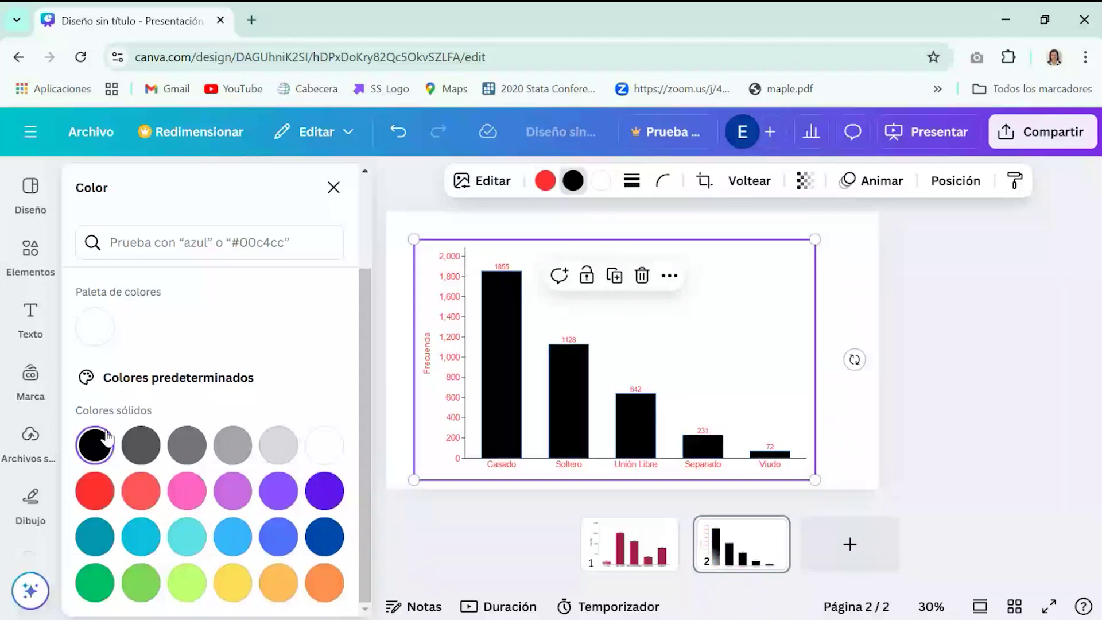
{"action": "left_click", "coordinate": [601, 182]}
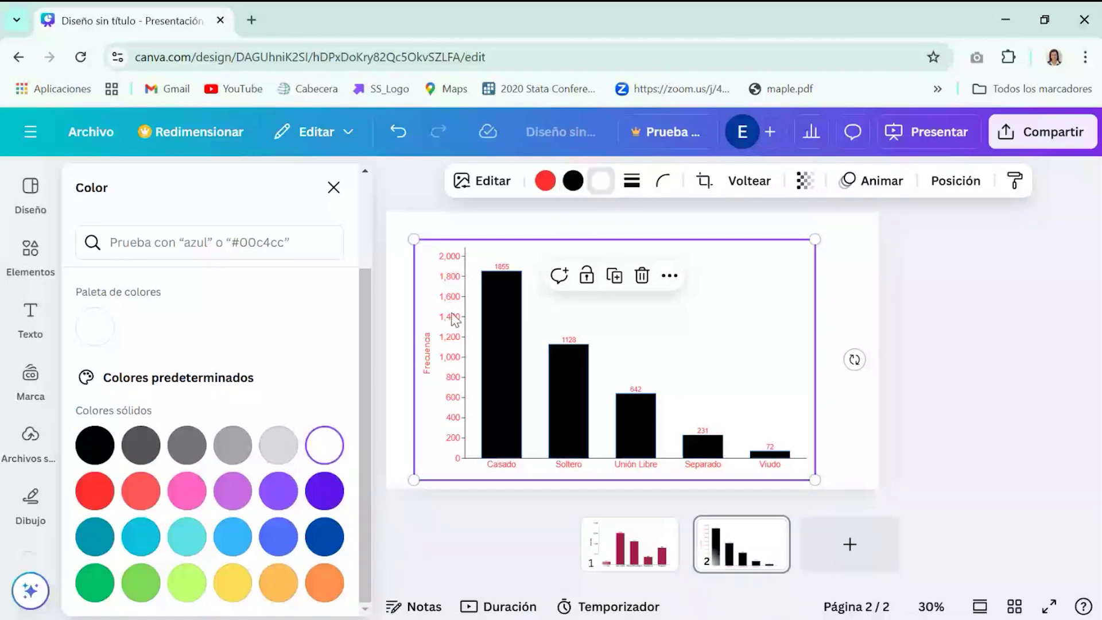
{"action": "left_click", "coordinate": [546, 181]}
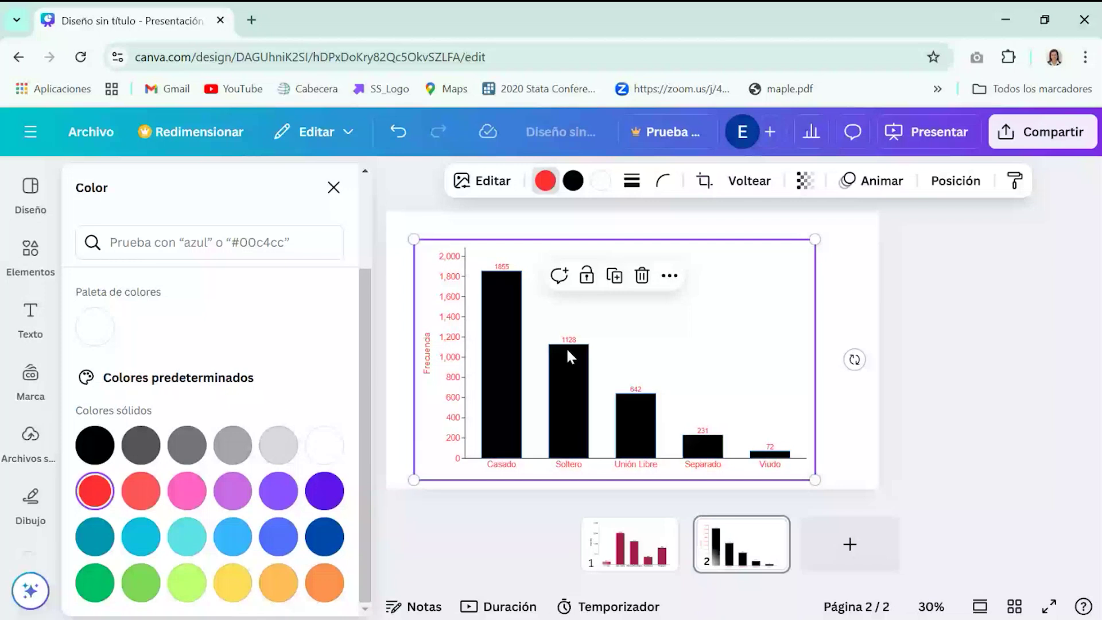
Resize the bar chart image and center it on page 2 with a white margin around it.
{"action": "left_click_drag", "start_coordinate": [815, 480], "coordinate": [880, 497]}
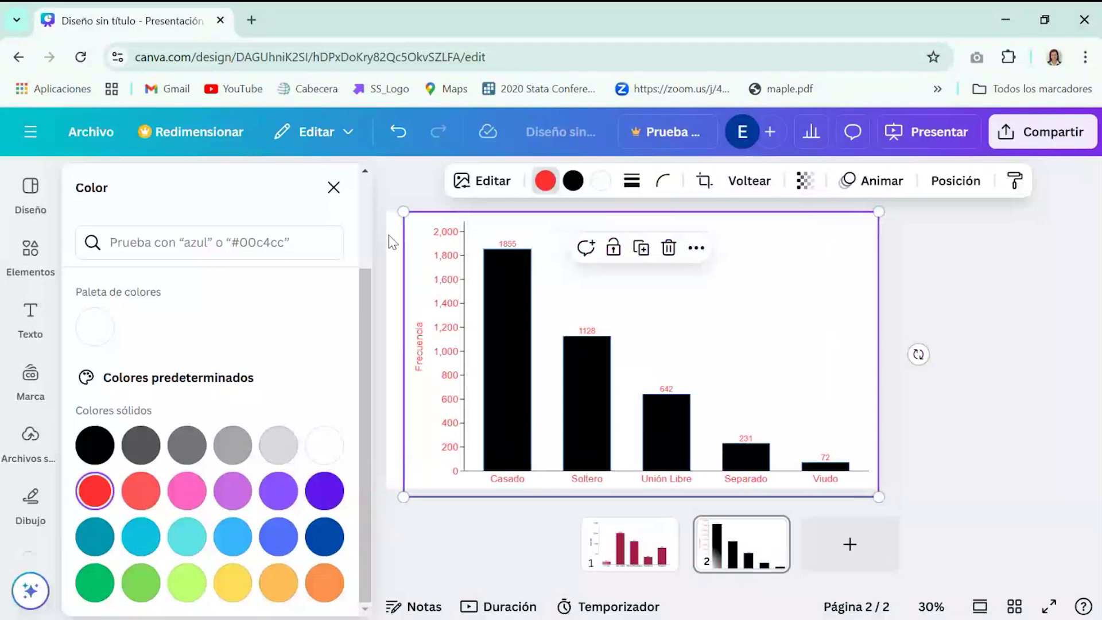
{"action": "left_click_drag", "start_coordinate": [410, 225], "coordinate": [235, 79]}
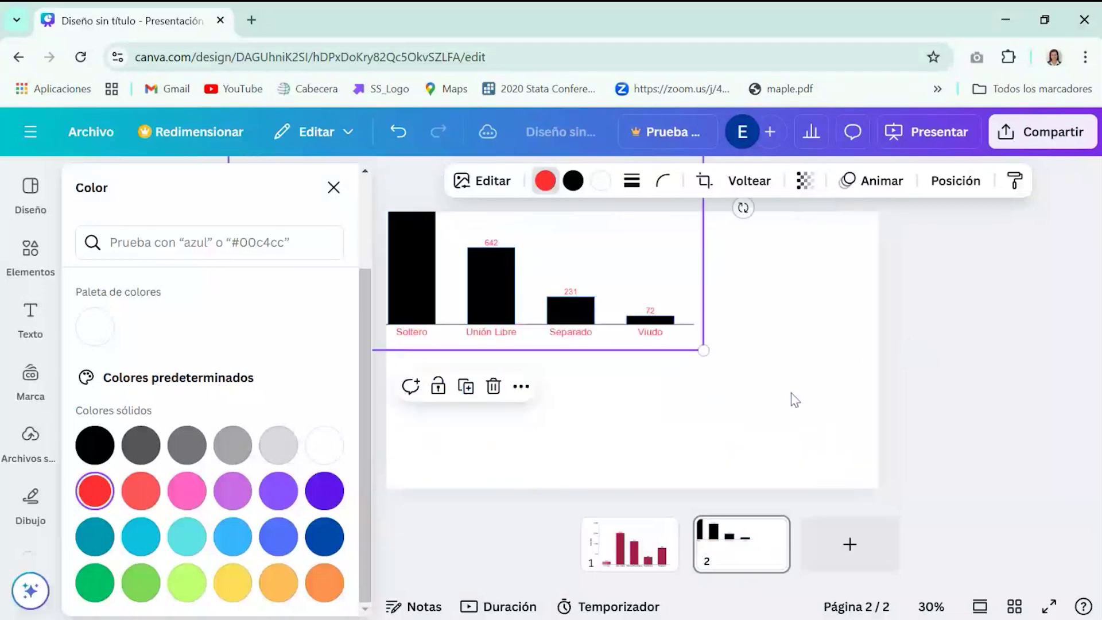
{"action": "left_click_drag", "start_coordinate": [704, 351], "coordinate": [514, 253]}
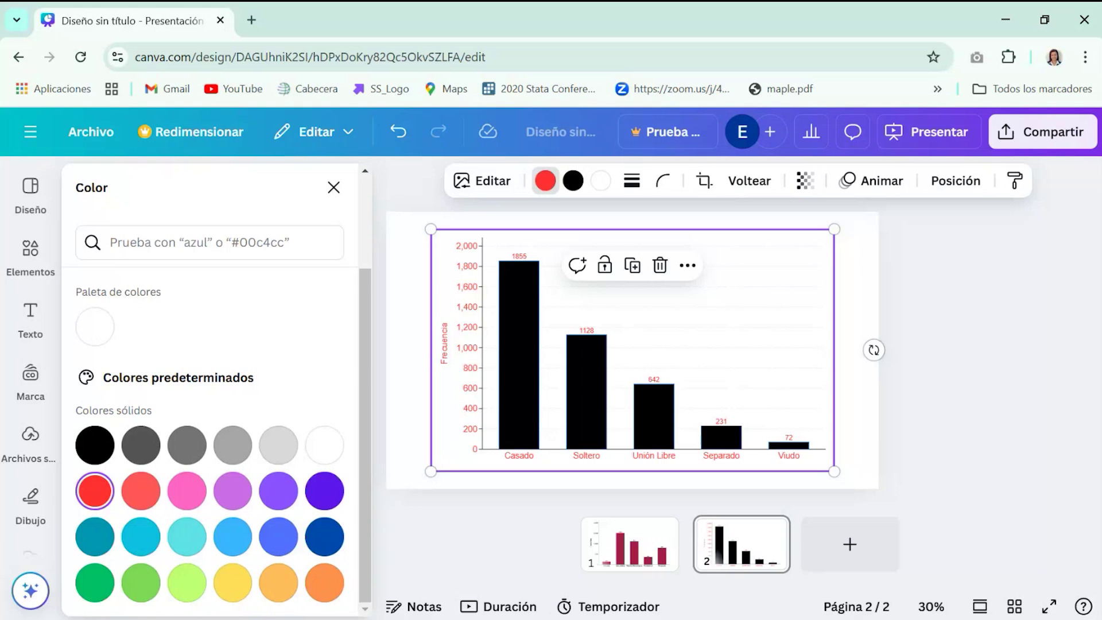
{"action": "left_click", "coordinate": [862, 311]}
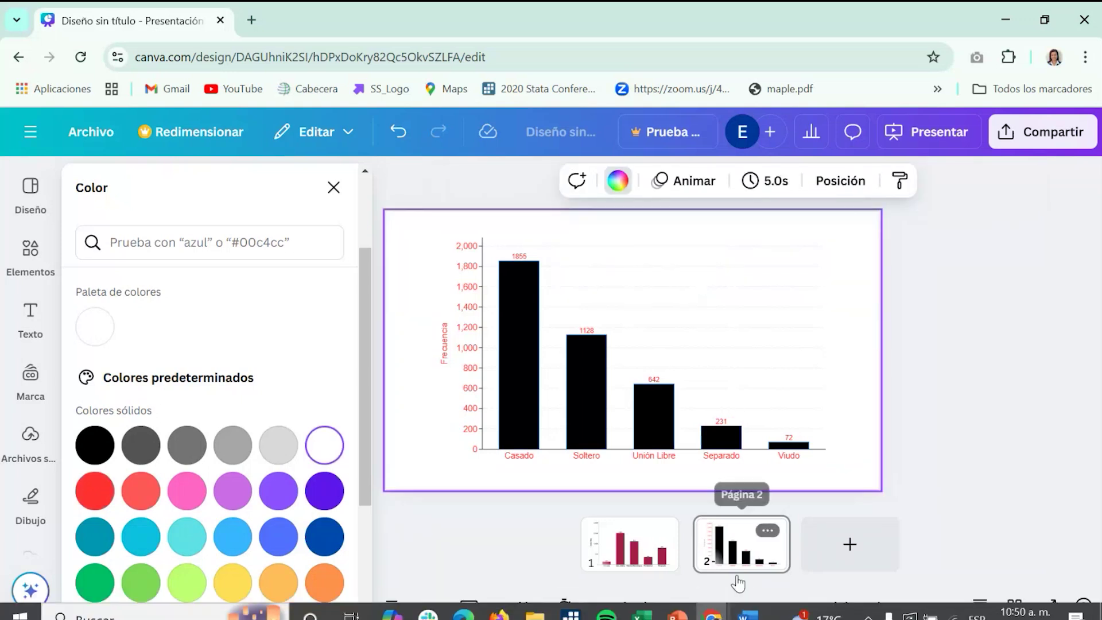
{"action": "mouse_move", "coordinate": [578, 618]}
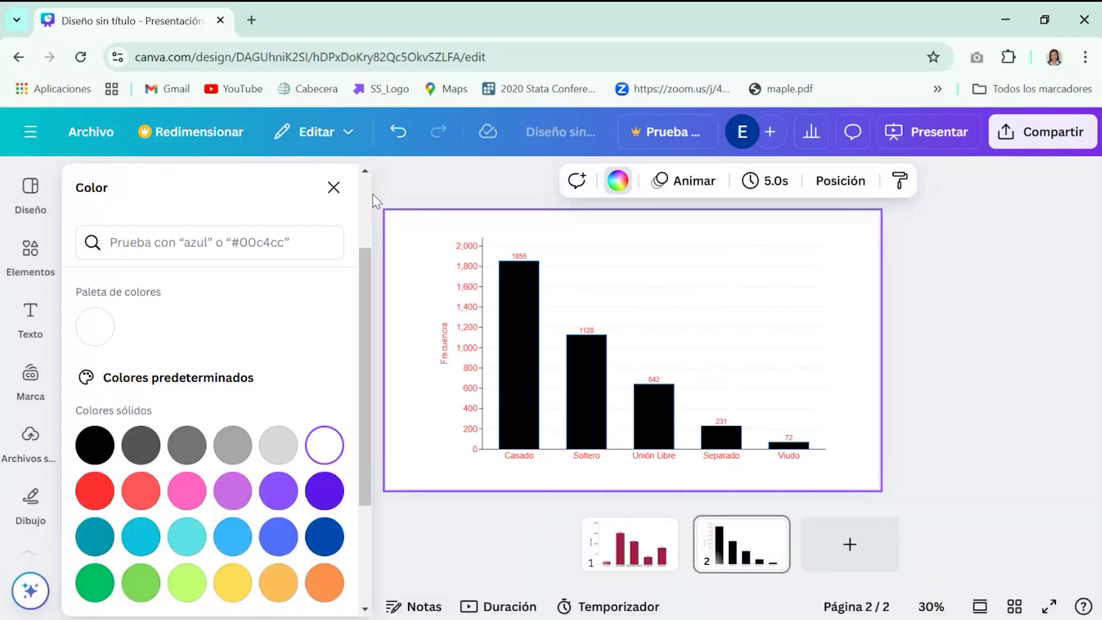
{"action": "left_click", "coordinate": [461, 258]}
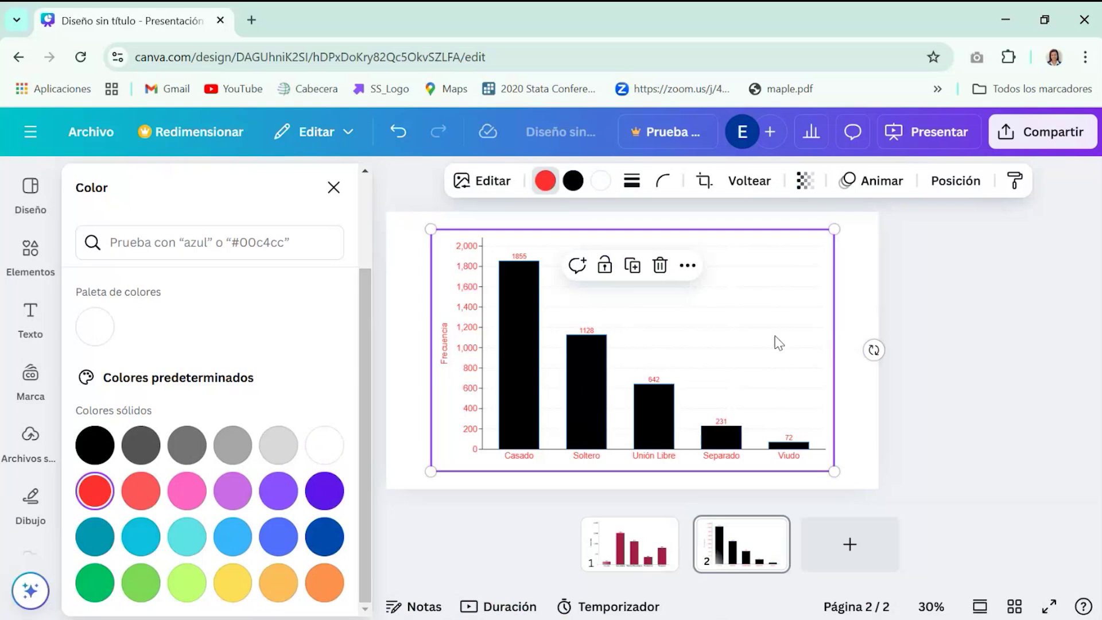
{"action": "left_click", "coordinate": [859, 267]}
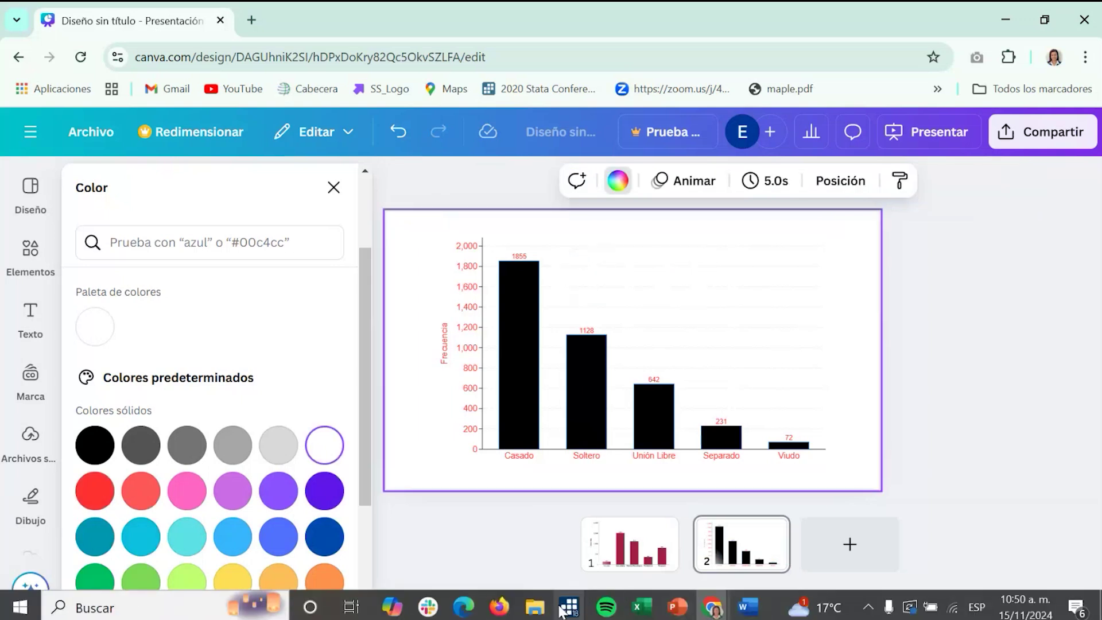
Switch to Stata's main window and look over the latest output in the results.
{"action": "mouse_move", "coordinate": [562, 609]}
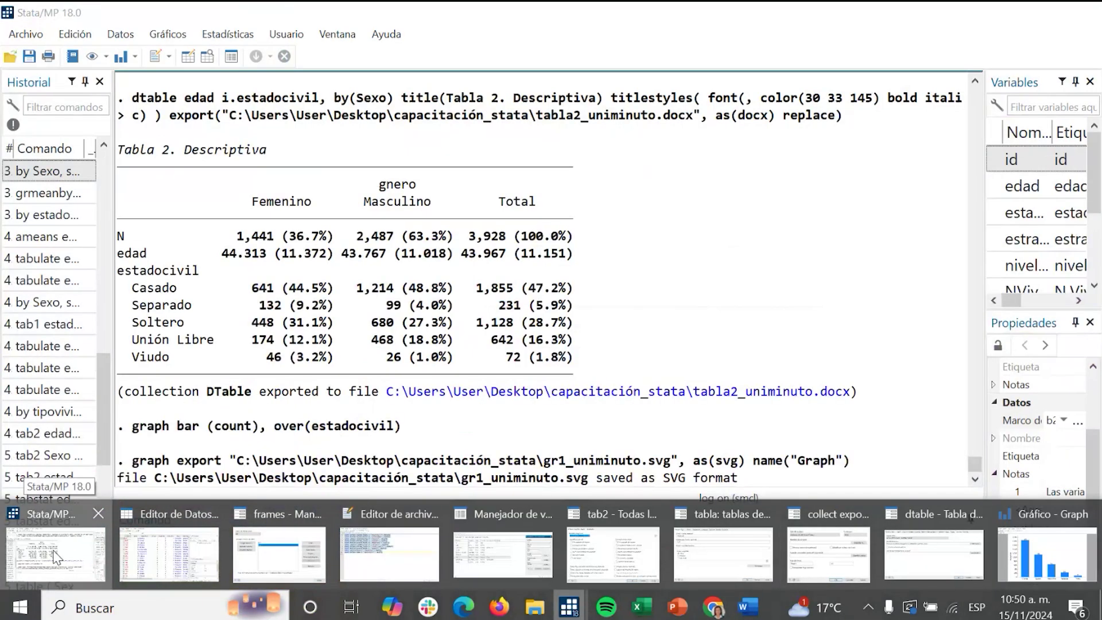
{"action": "left_click", "coordinate": [56, 557]}
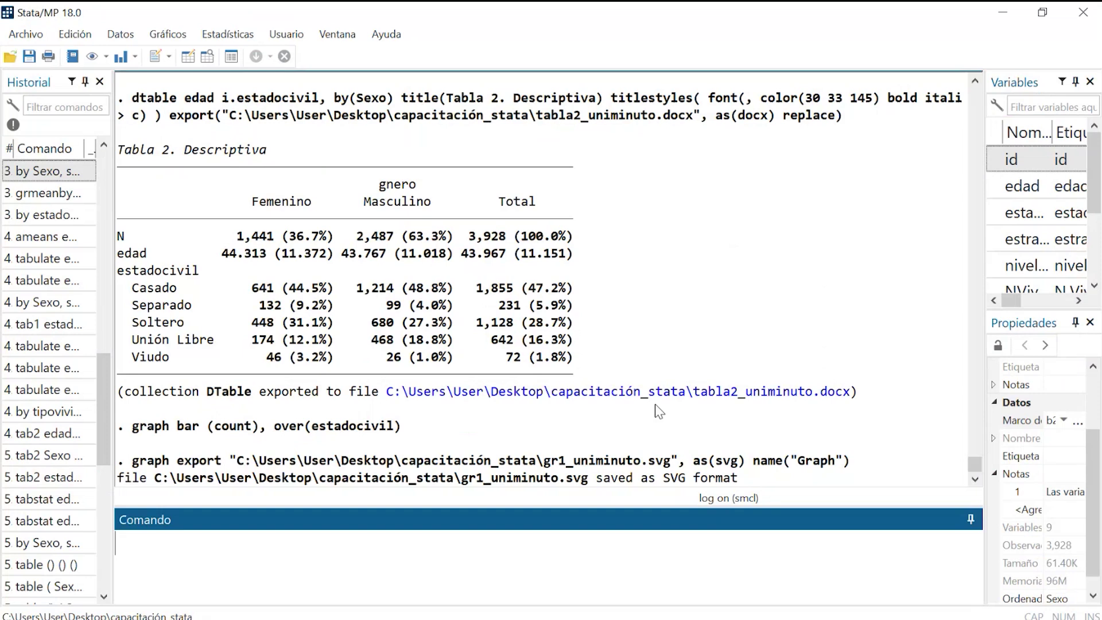
{"action": "scroll", "coordinate": [656, 405], "scroll_direction": "up", "scroll_amount": 1}
{"action": "scroll", "coordinate": [884, 405], "scroll_direction": "down", "scroll_amount": 1}
{"action": "left_click", "coordinate": [885, 405]}
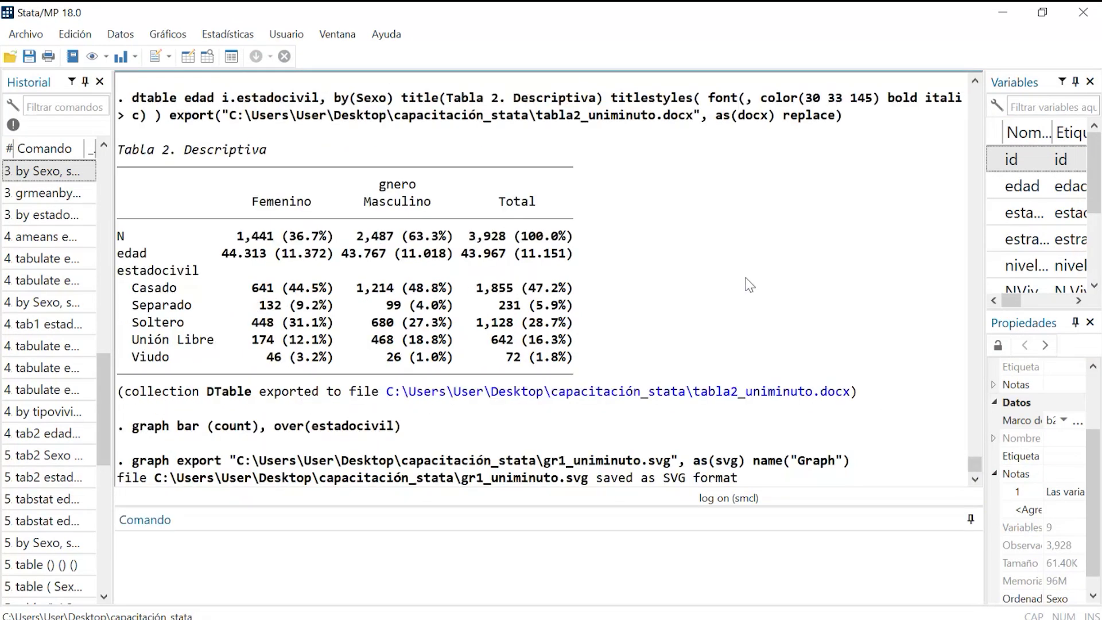
{"action": "scroll", "coordinate": [766, 276], "scroll_direction": "up", "scroll_amount": 3}
{"action": "scroll", "coordinate": [768, 276], "scroll_direction": "down", "scroll_amount": 3}
Create a horizontal box plot of the edad variable, keeping the graph box dialog open, and minimize the graph window.
{"action": "left_click", "coordinate": [167, 34]}
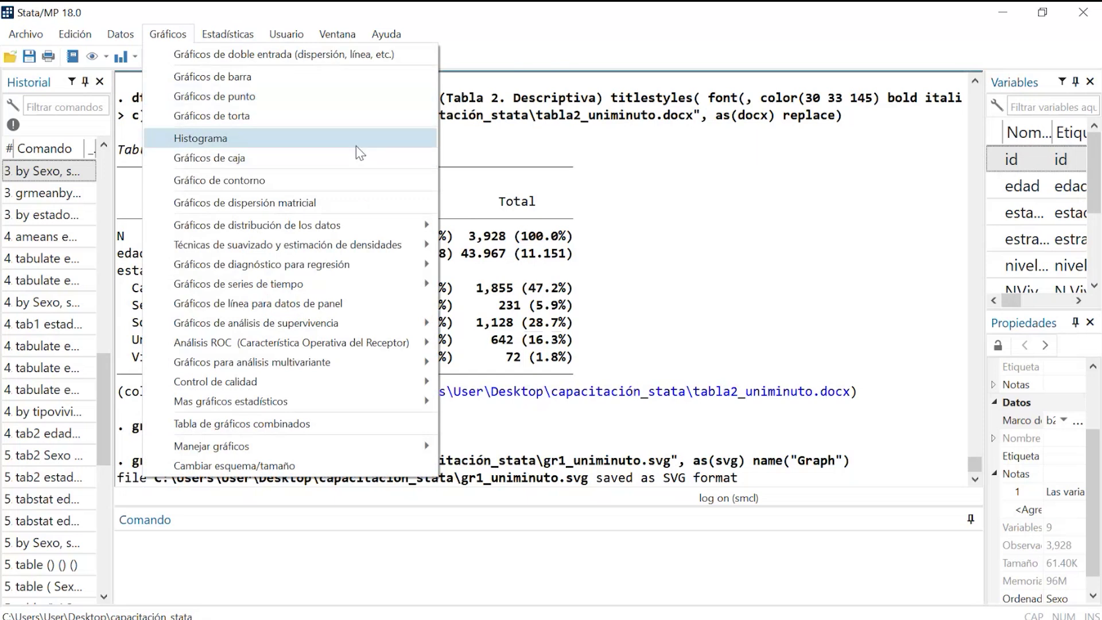
{"action": "left_click", "coordinate": [304, 165]}
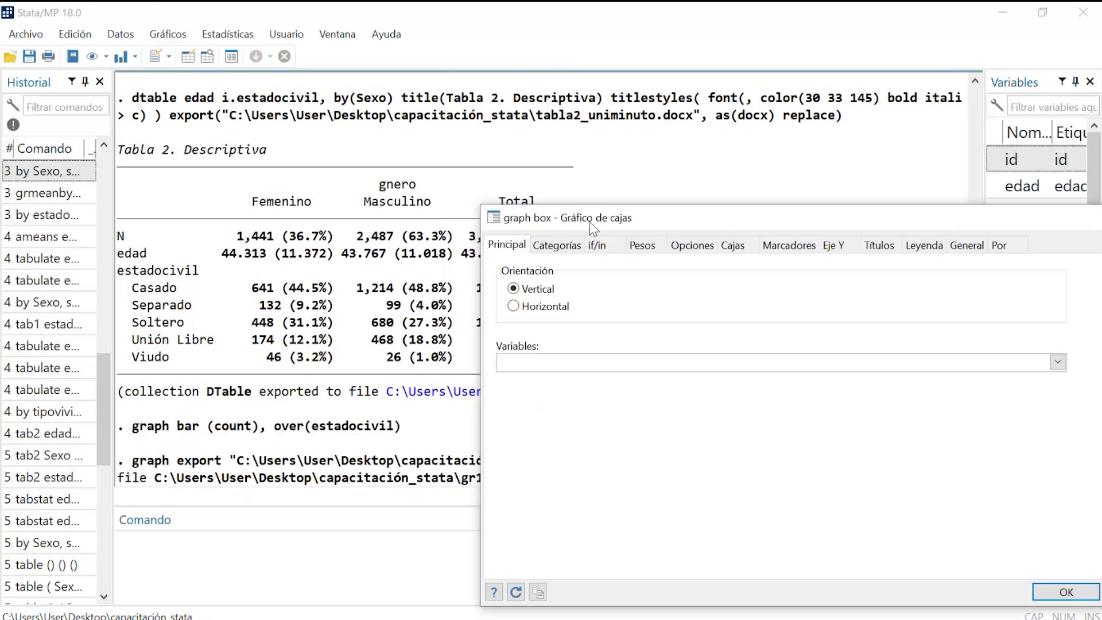
{"action": "left_click_drag", "start_coordinate": [590, 221], "coordinate": [308, 79]}
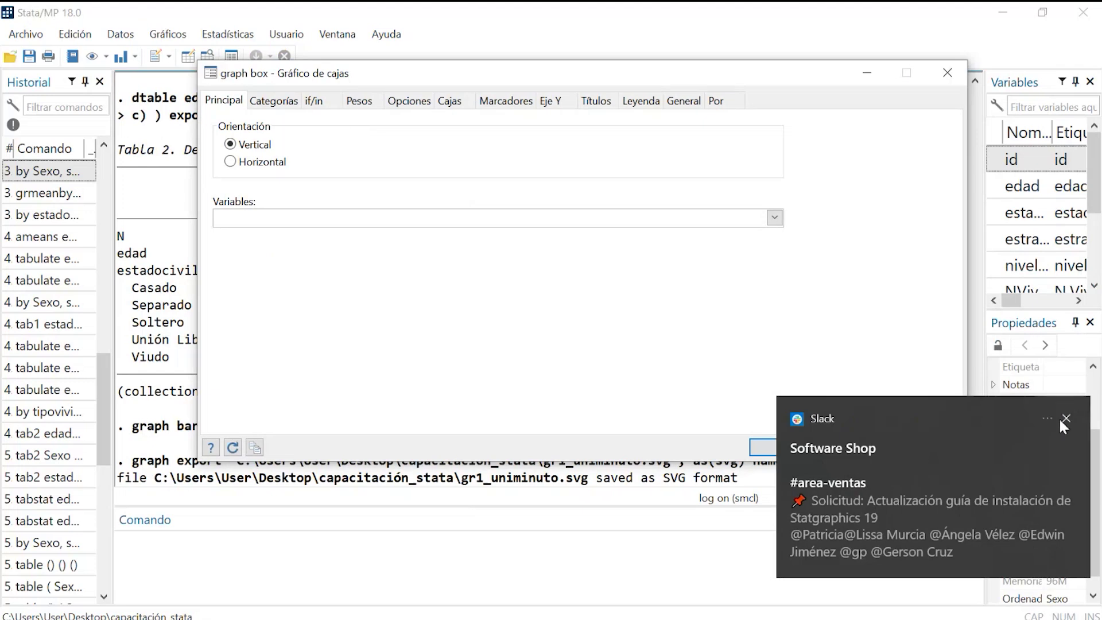
{"action": "left_click", "coordinate": [1066, 418]}
{"action": "left_click_drag", "start_coordinate": [517, 73], "coordinate": [398, 91]}
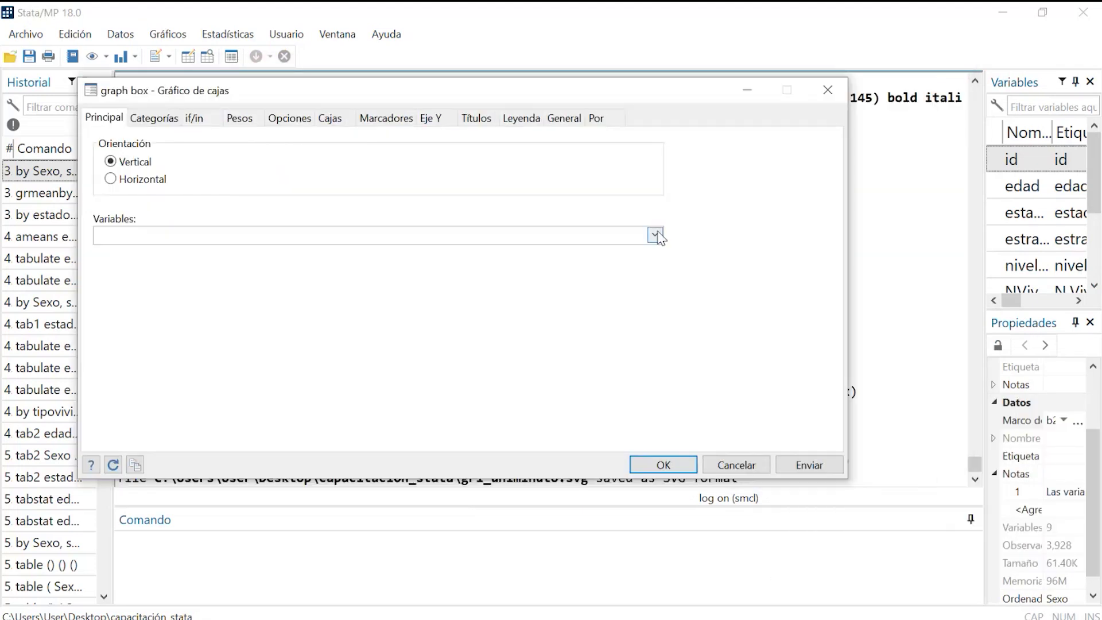
{"action": "left_click_drag", "start_coordinate": [232, 90], "coordinate": [300, 112]}
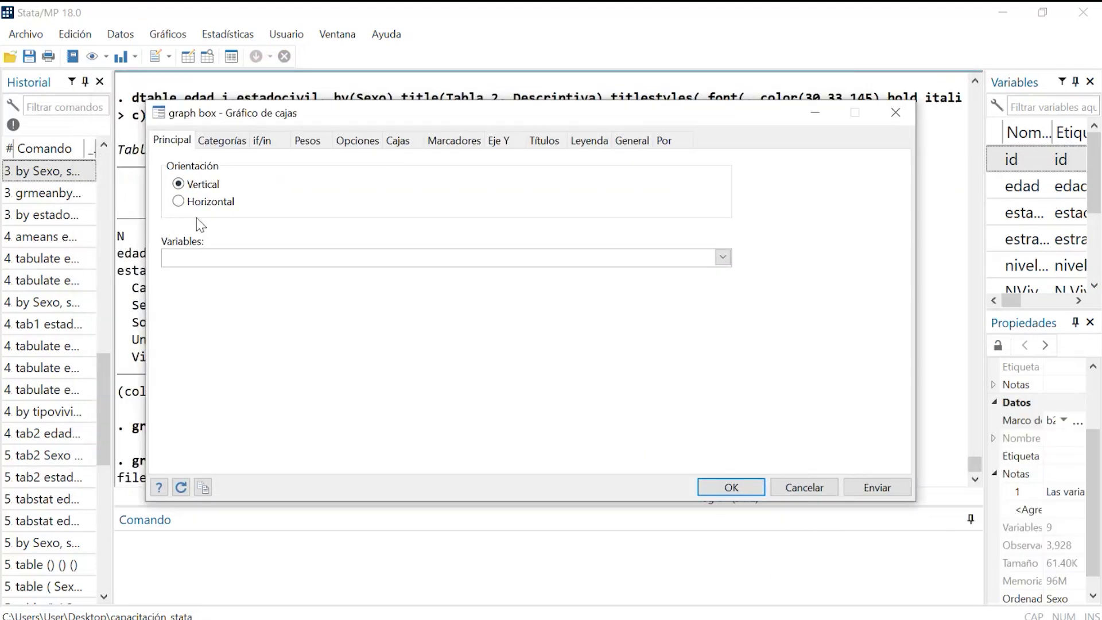
{"action": "left_click", "coordinate": [179, 201]}
{"action": "left_click", "coordinate": [723, 258]}
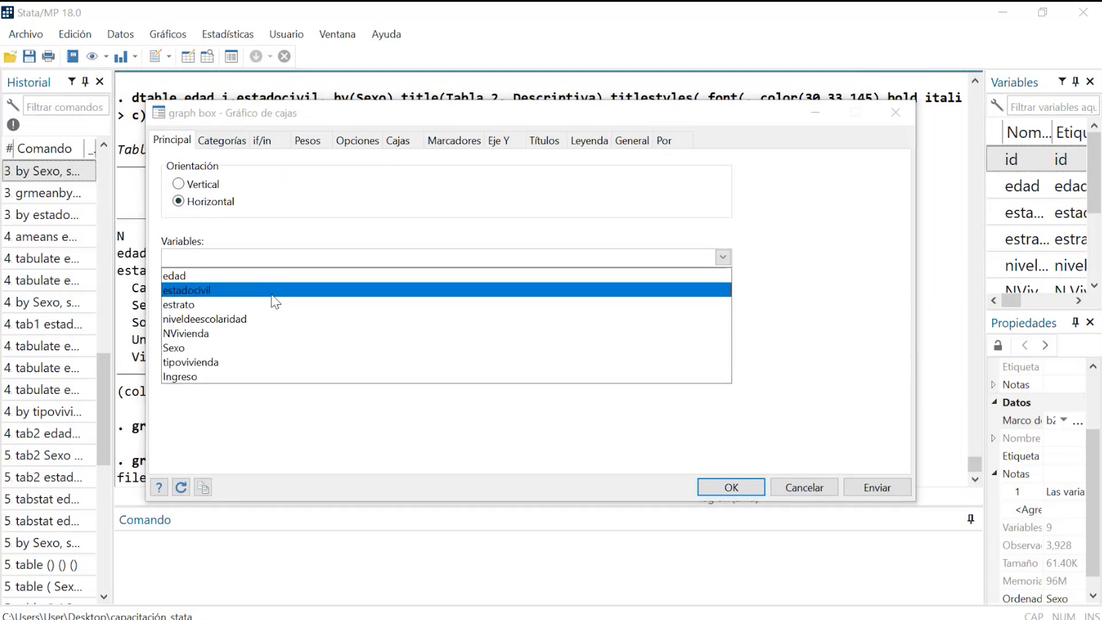
{"action": "left_click", "coordinate": [243, 281]}
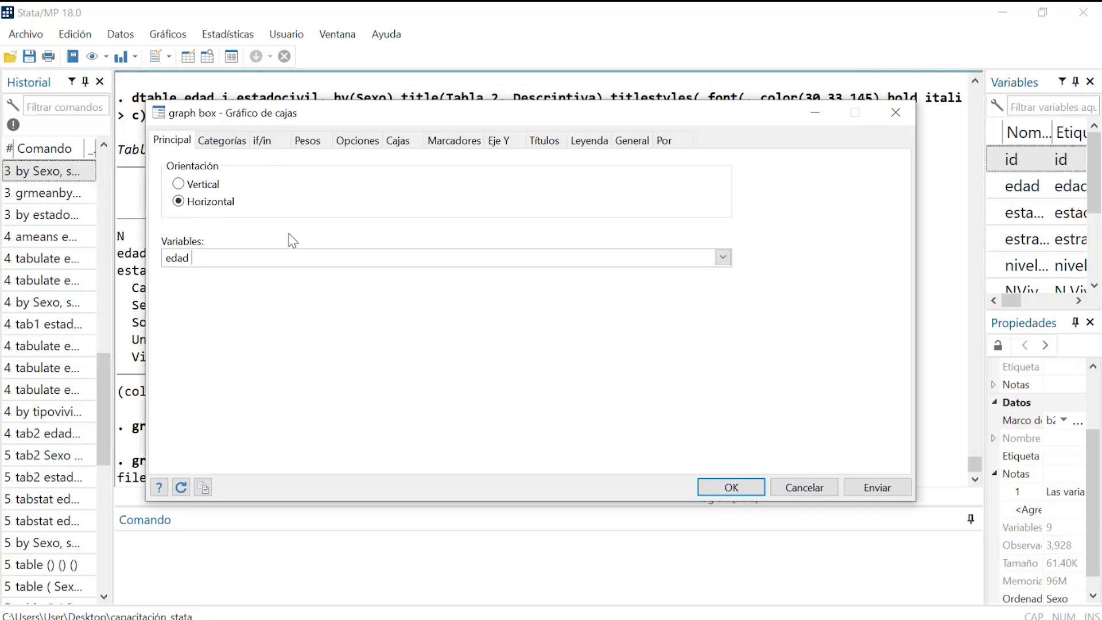
{"action": "left_click", "coordinate": [878, 488]}
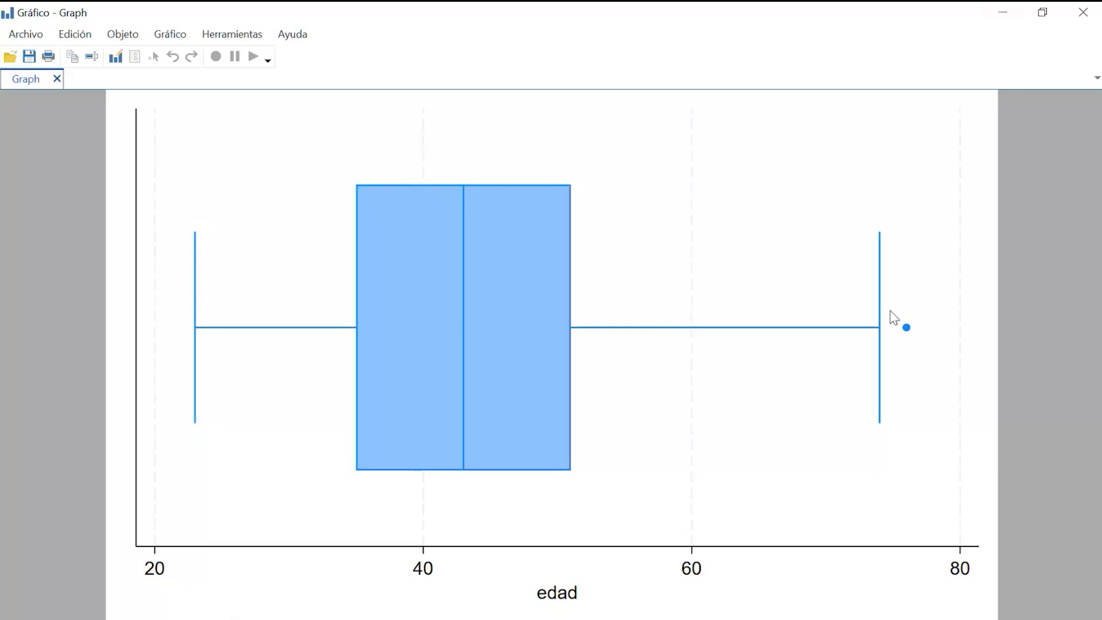
{"action": "left_click", "coordinate": [1004, 12]}
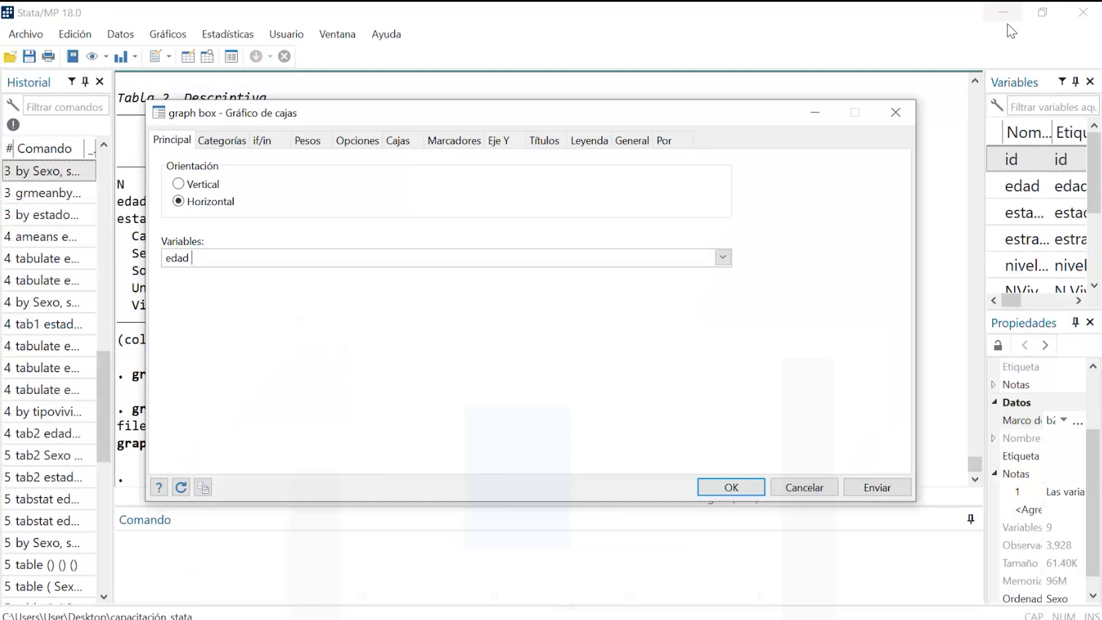
Group the edad box plot by Sexo as the first category, draw it, and close the resulting graph.
{"action": "left_click", "coordinate": [221, 140]}
{"action": "left_click", "coordinate": [290, 204]}
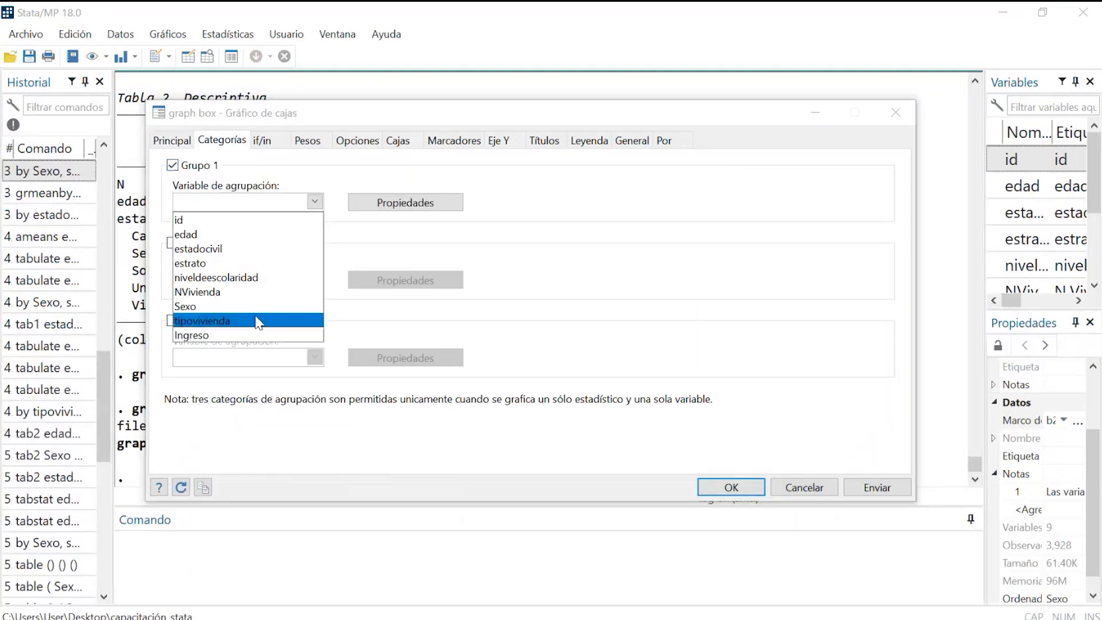
{"action": "left_click", "coordinate": [247, 308]}
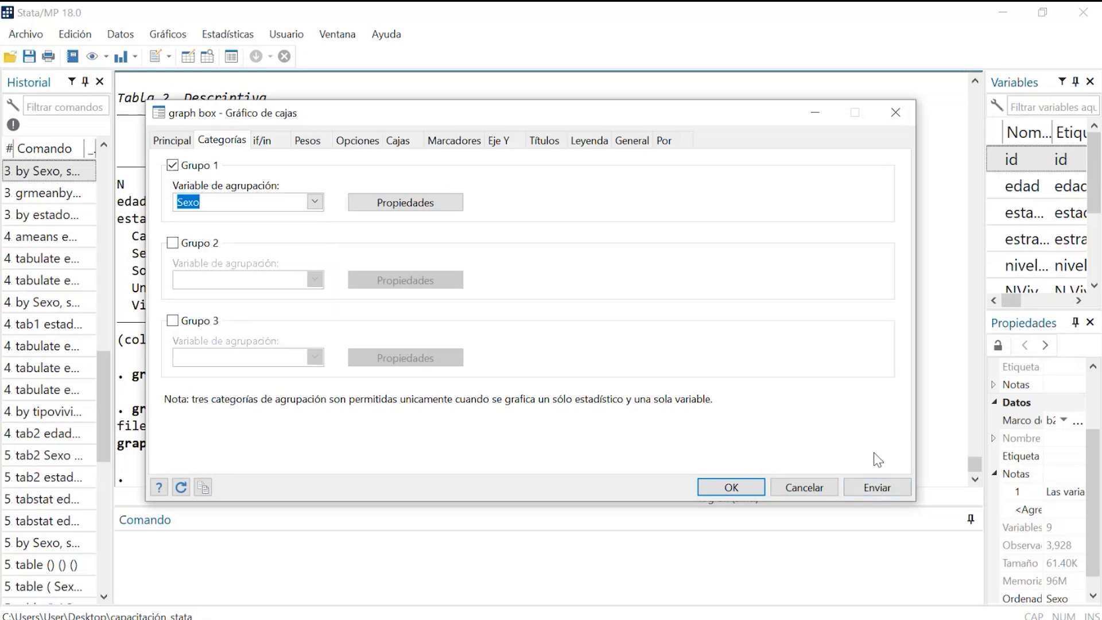
{"action": "left_click", "coordinate": [859, 481]}
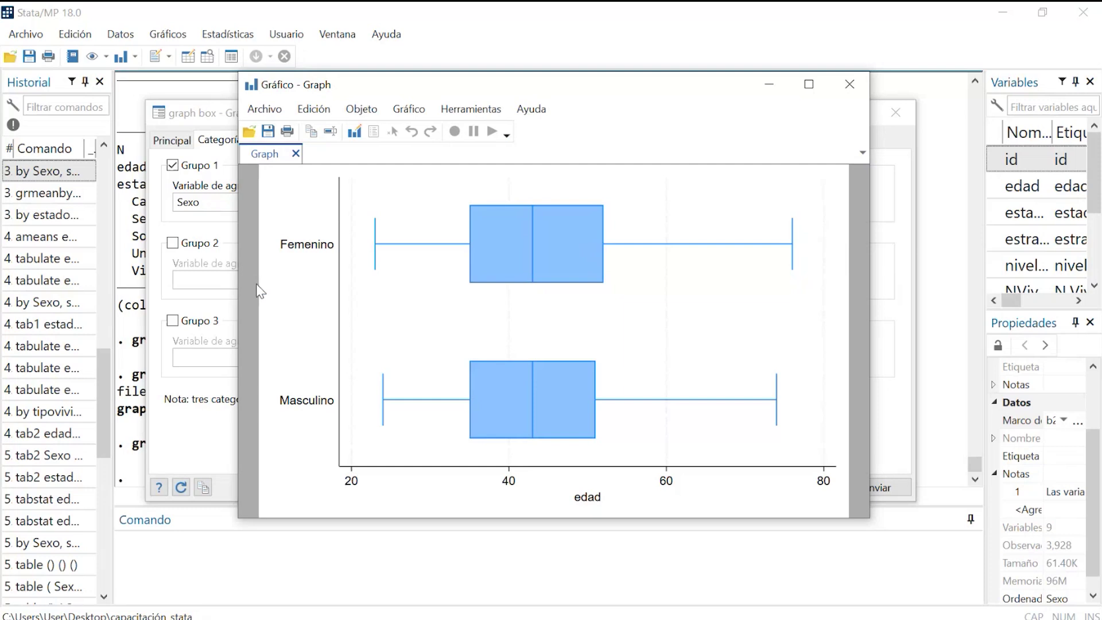
{"action": "left_click", "coordinate": [852, 86]}
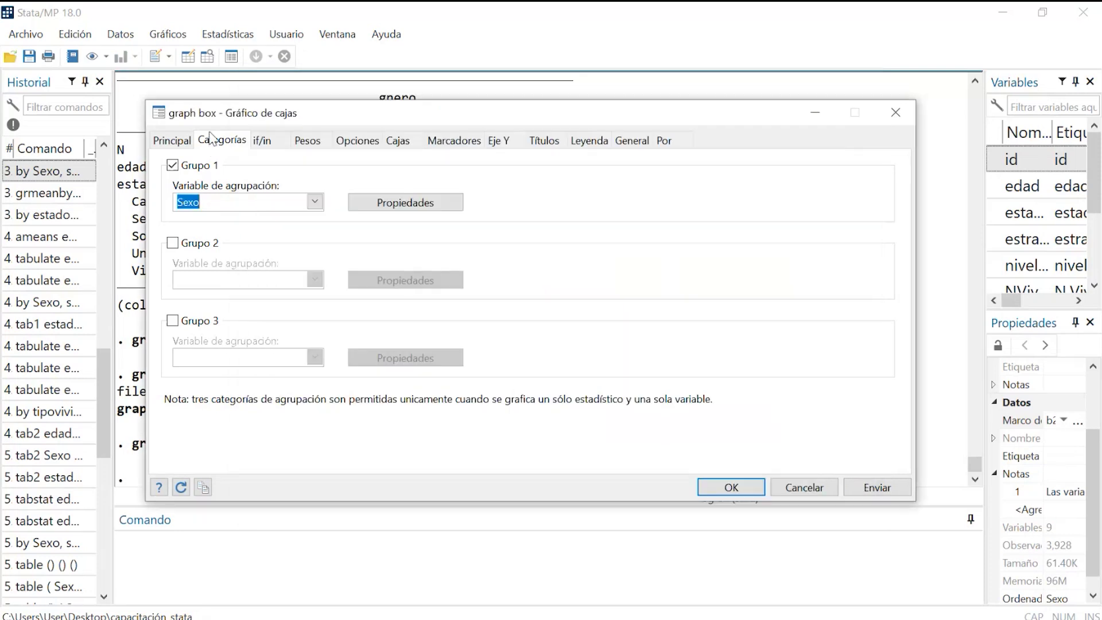
Draw separate Sexo-grouped box plot subgraphs for each estadocivil value and maximize the graph window.
{"action": "left_click", "coordinate": [683, 151]}
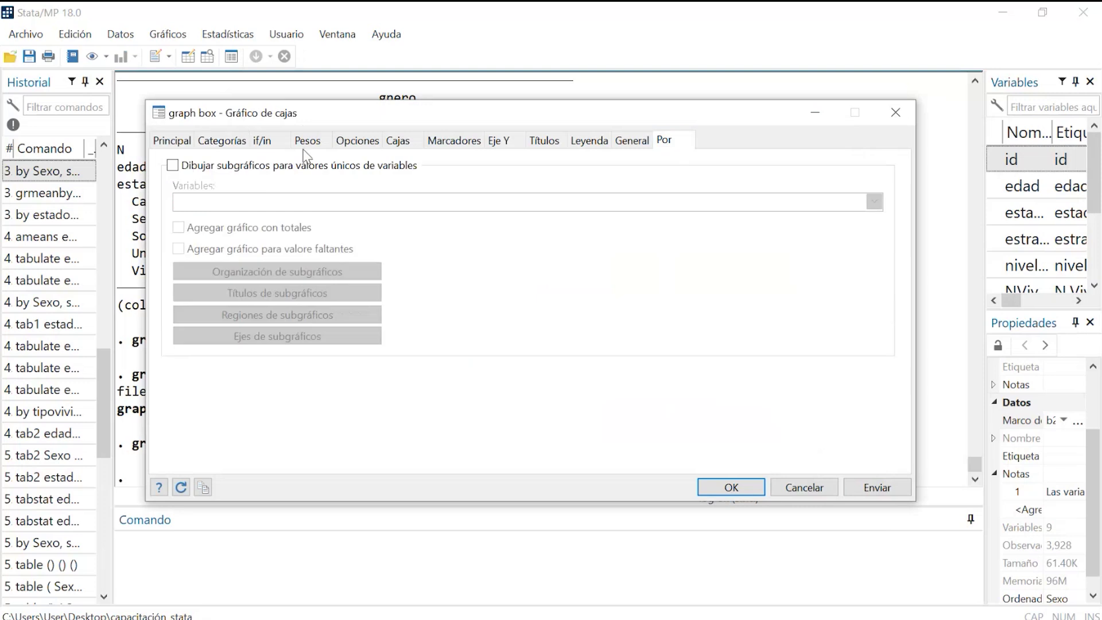
{"action": "left_click", "coordinate": [188, 168]}
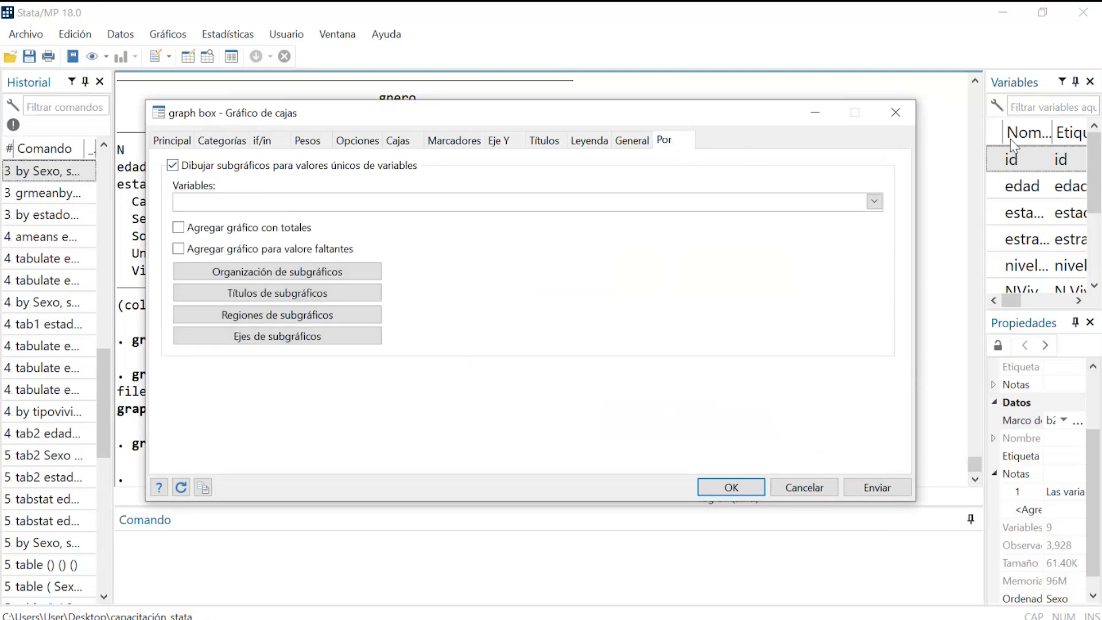
{"action": "left_click", "coordinate": [873, 201]}
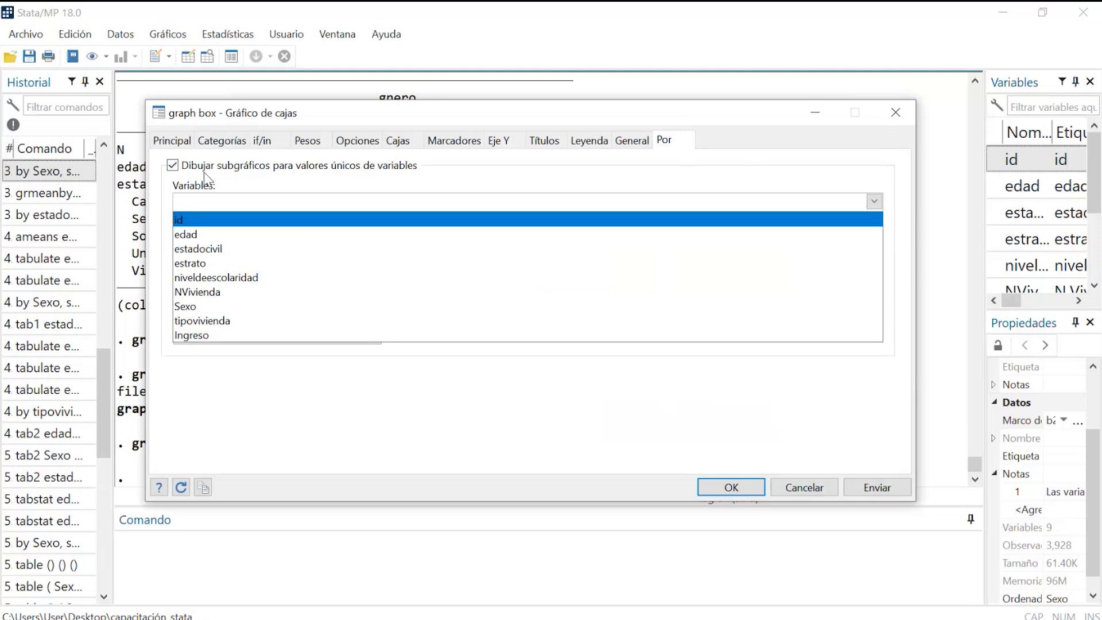
{"action": "left_click", "coordinate": [221, 141]}
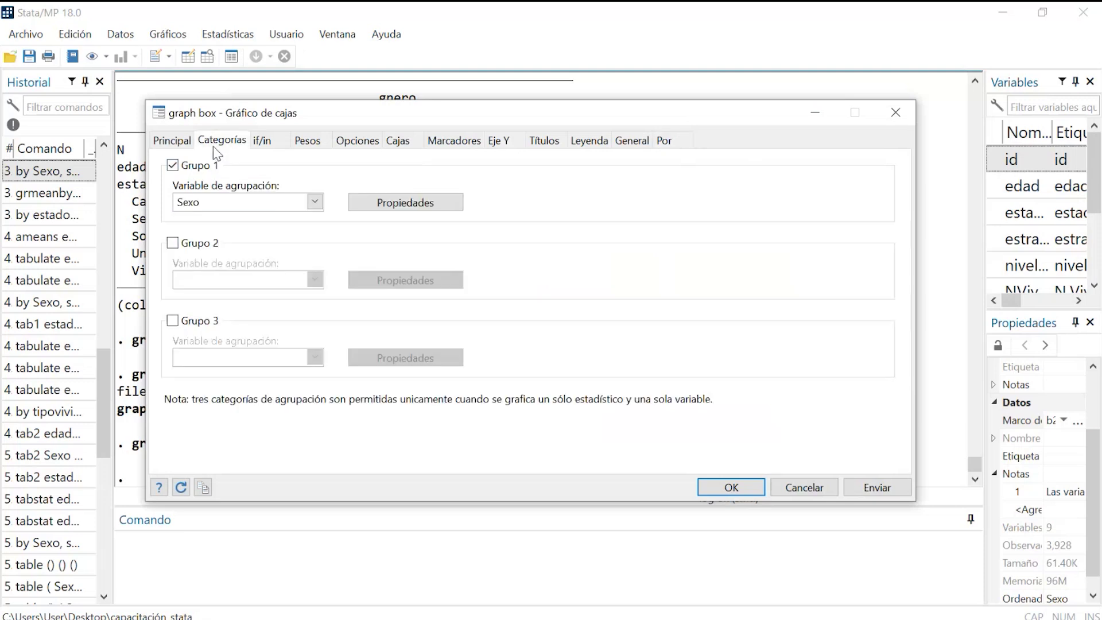
{"action": "left_click", "coordinate": [682, 147]}
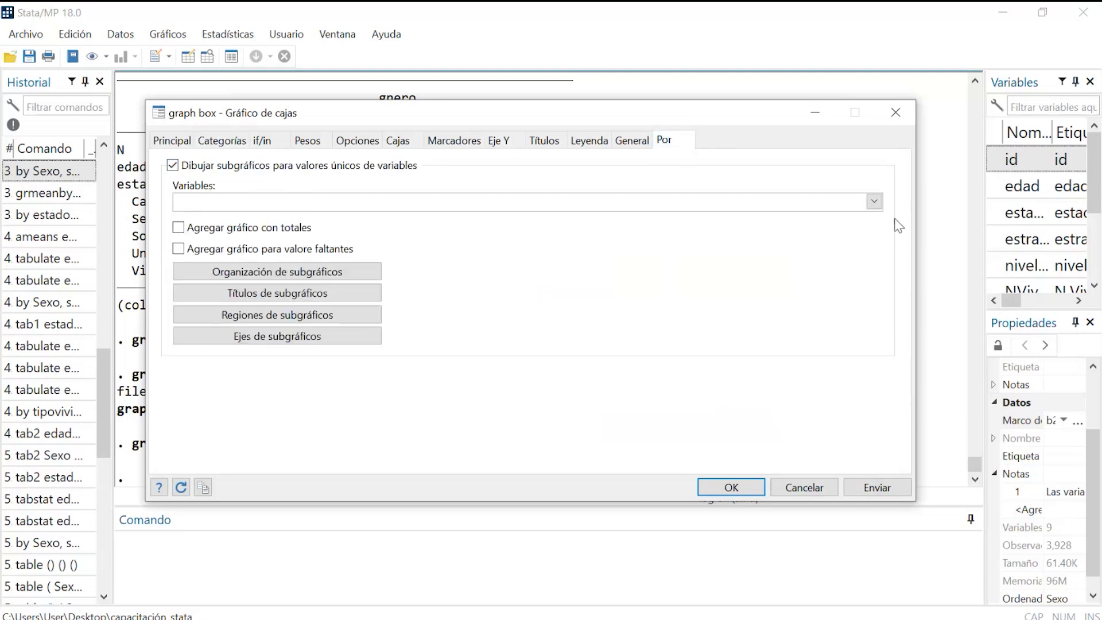
{"action": "left_click", "coordinate": [875, 201]}
{"action": "left_click", "coordinate": [342, 248]}
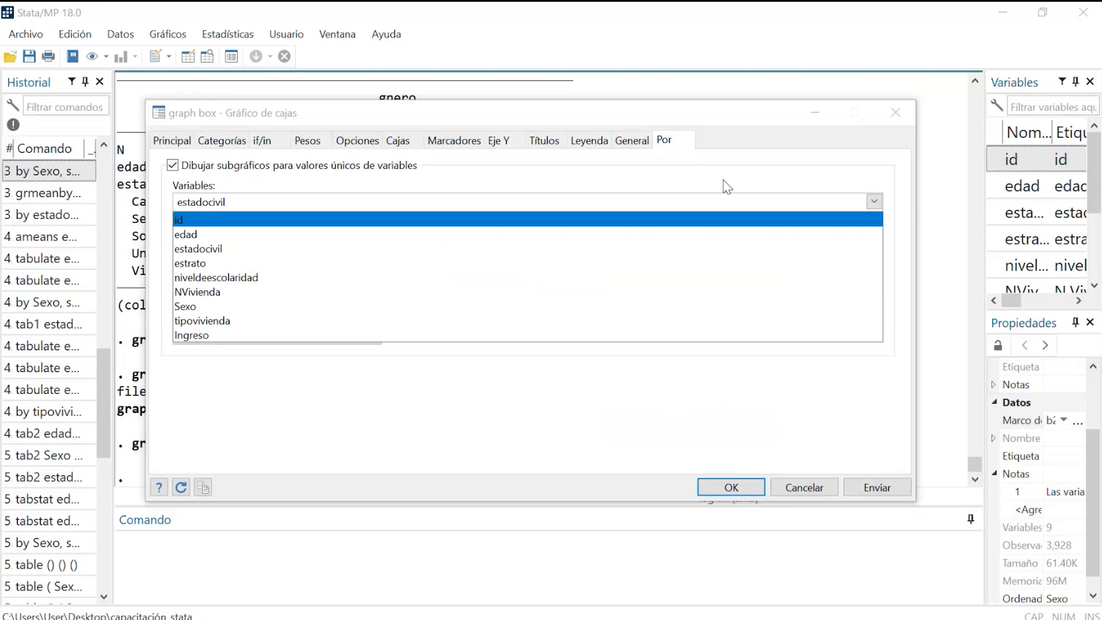
{"action": "left_click", "coordinate": [889, 482]}
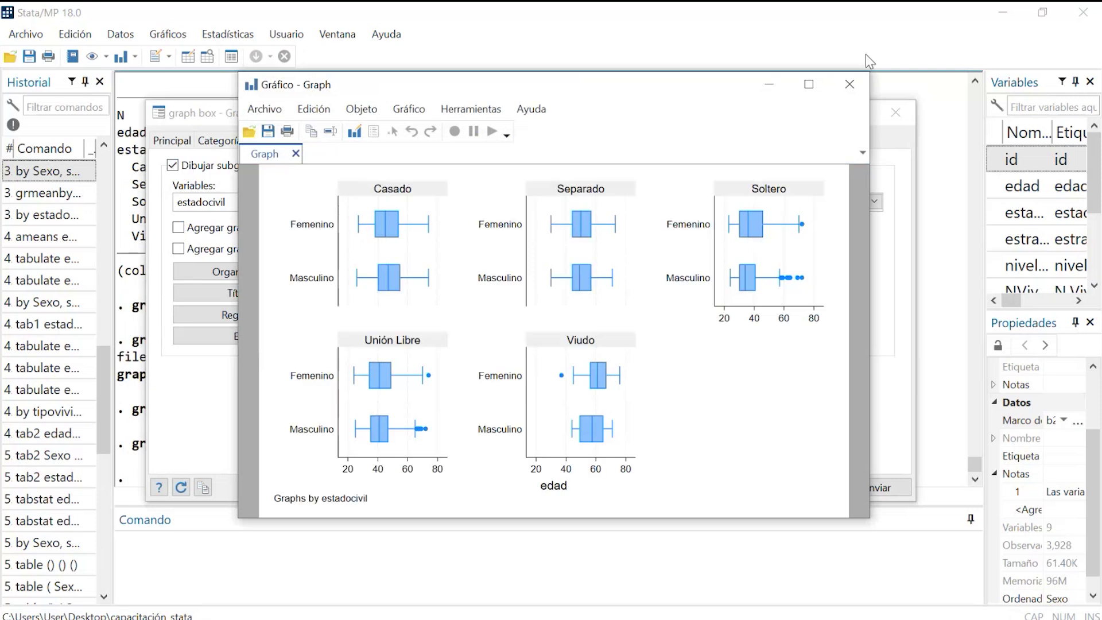
{"action": "left_click", "coordinate": [809, 85]}
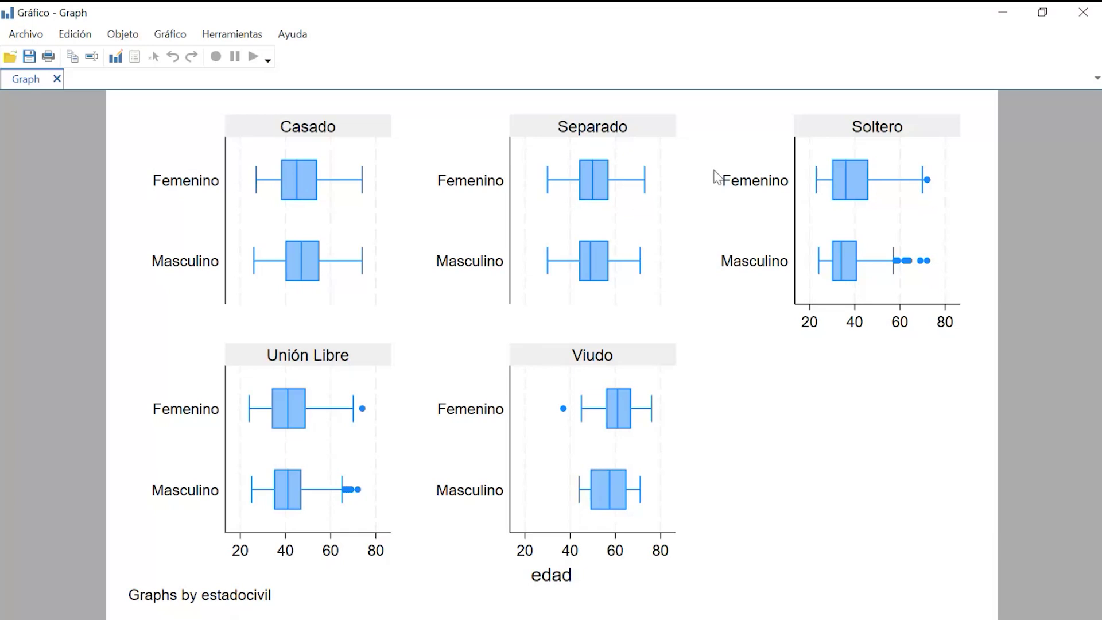
Put away the box plot graph and dialog, and choose edad as the variable of a new histogram.
{"action": "left_click", "coordinate": [1021, 19]}
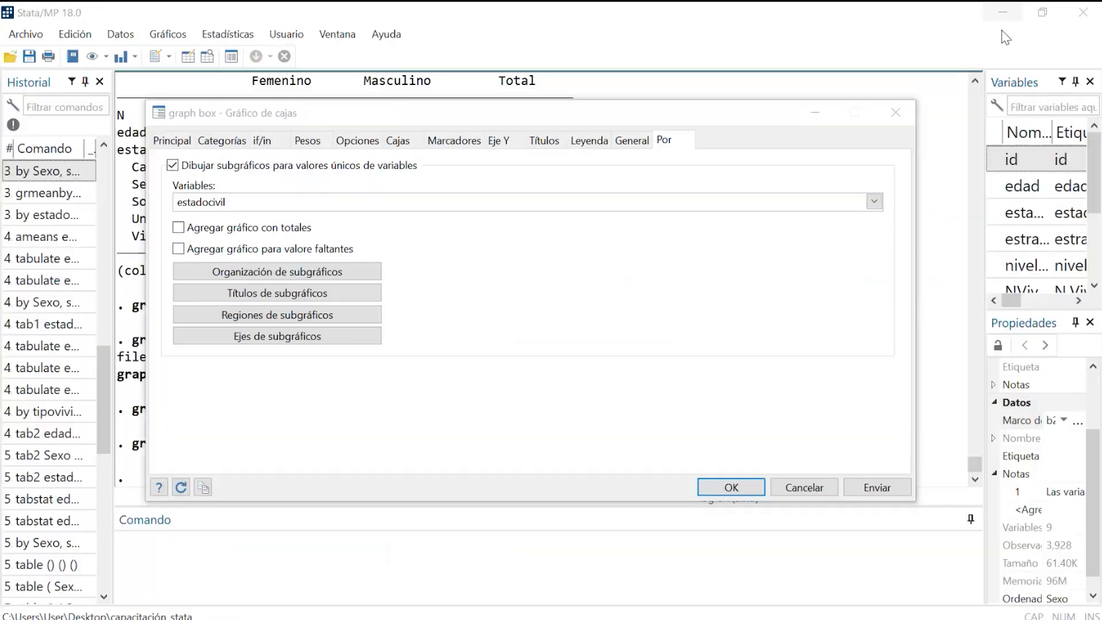
{"action": "left_click", "coordinate": [890, 126]}
{"action": "left_click", "coordinate": [175, 35]}
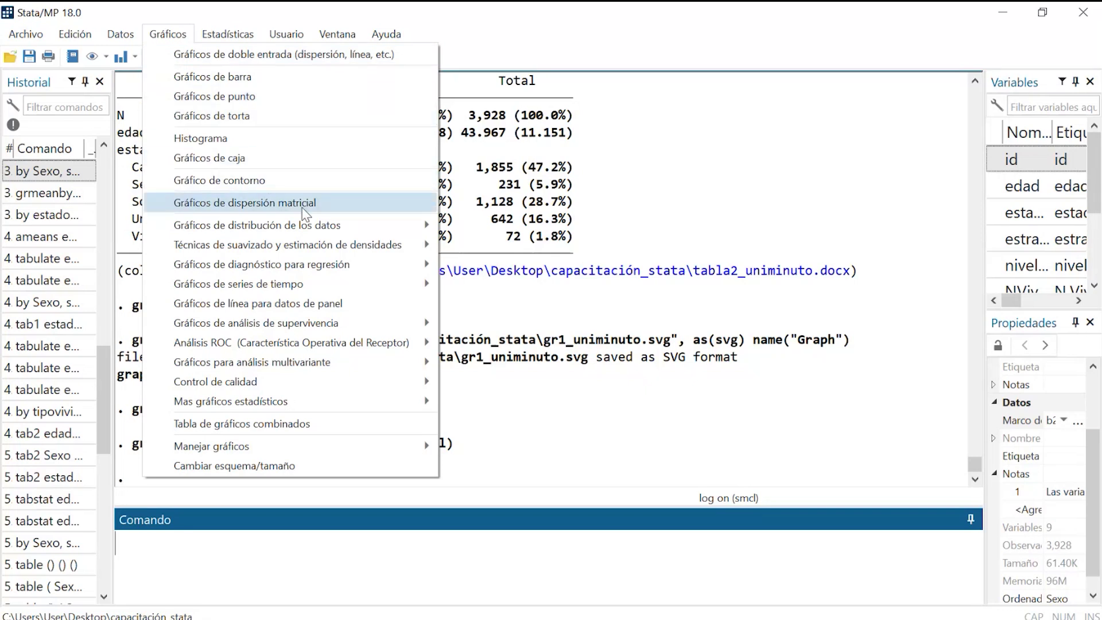
{"action": "left_click", "coordinate": [256, 139]}
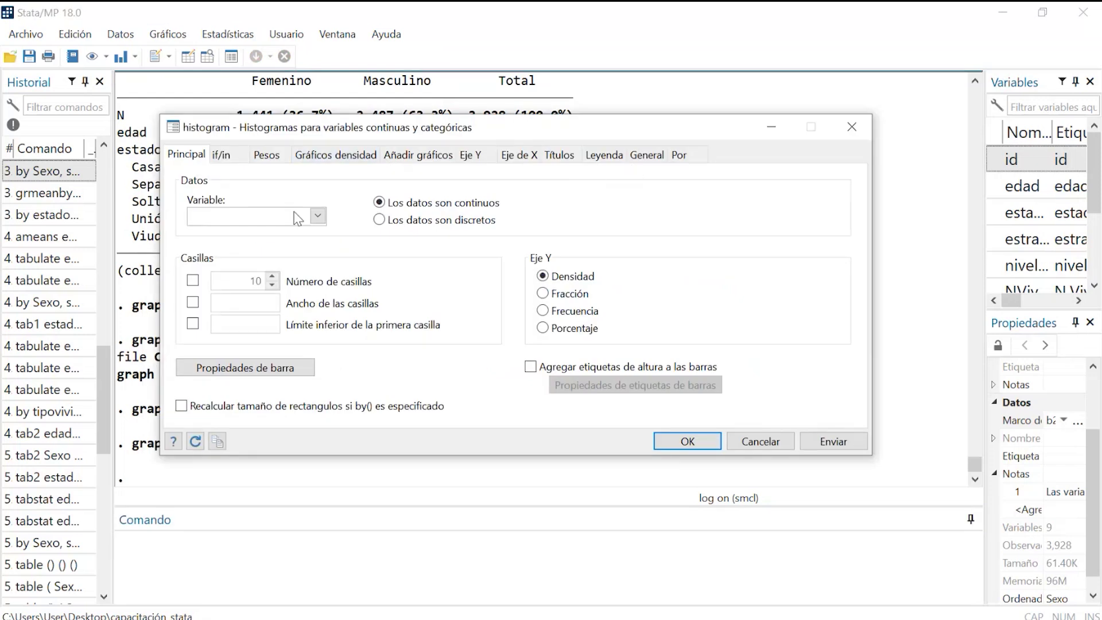
{"action": "left_click", "coordinate": [318, 221]}
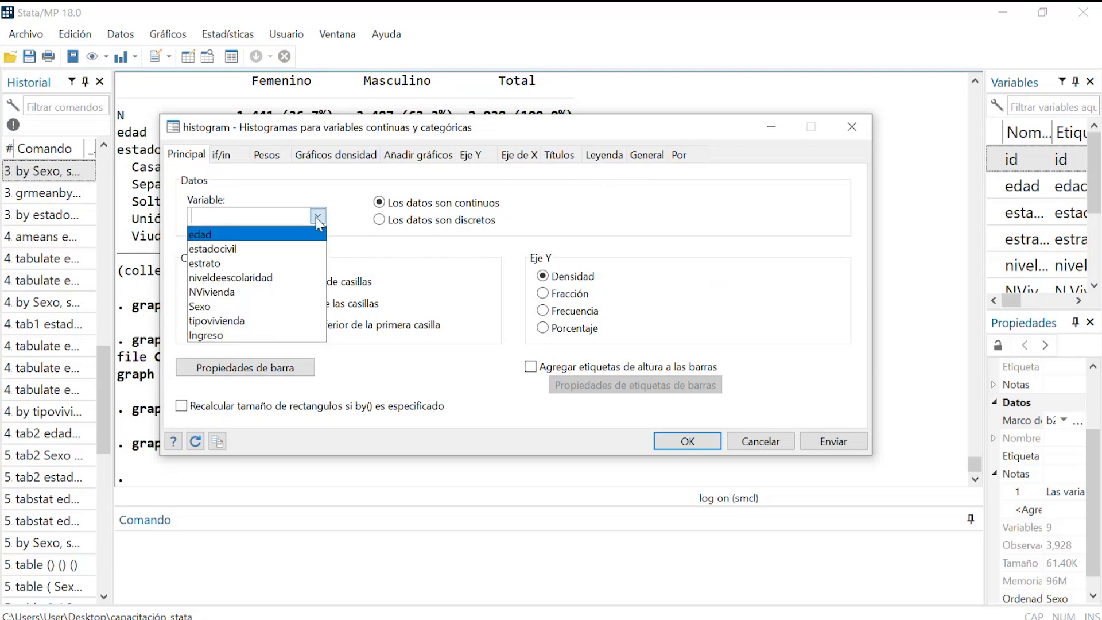
{"action": "left_click", "coordinate": [292, 233]}
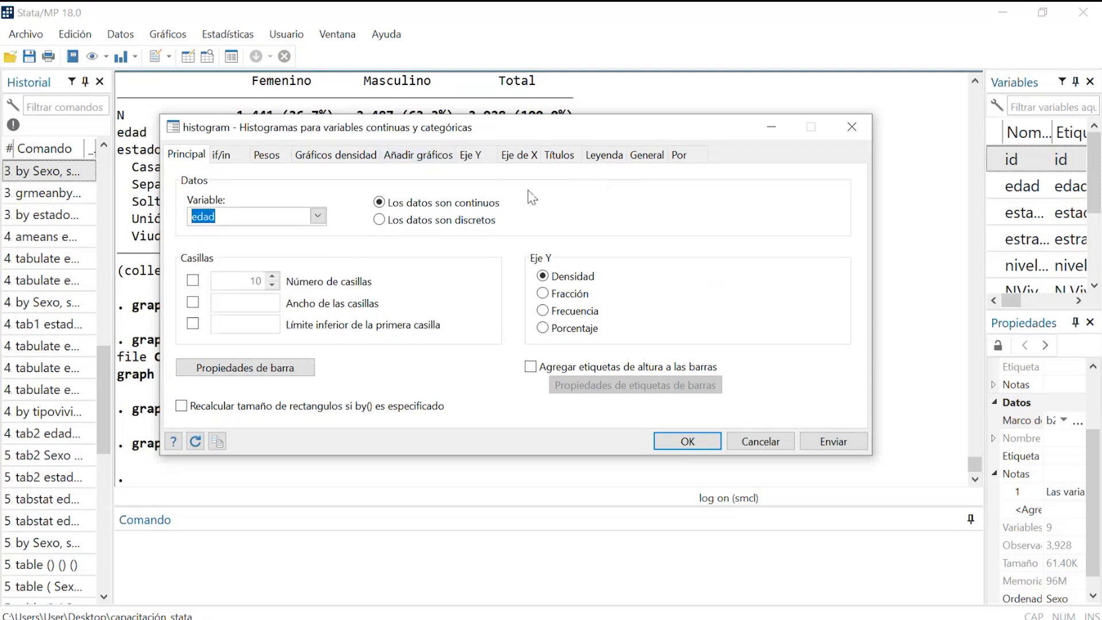
Add both a normal density curve and a kernel density curve to the edad histogram.
{"action": "left_click", "coordinate": [360, 156]}
{"action": "left_click", "coordinate": [181, 182]}
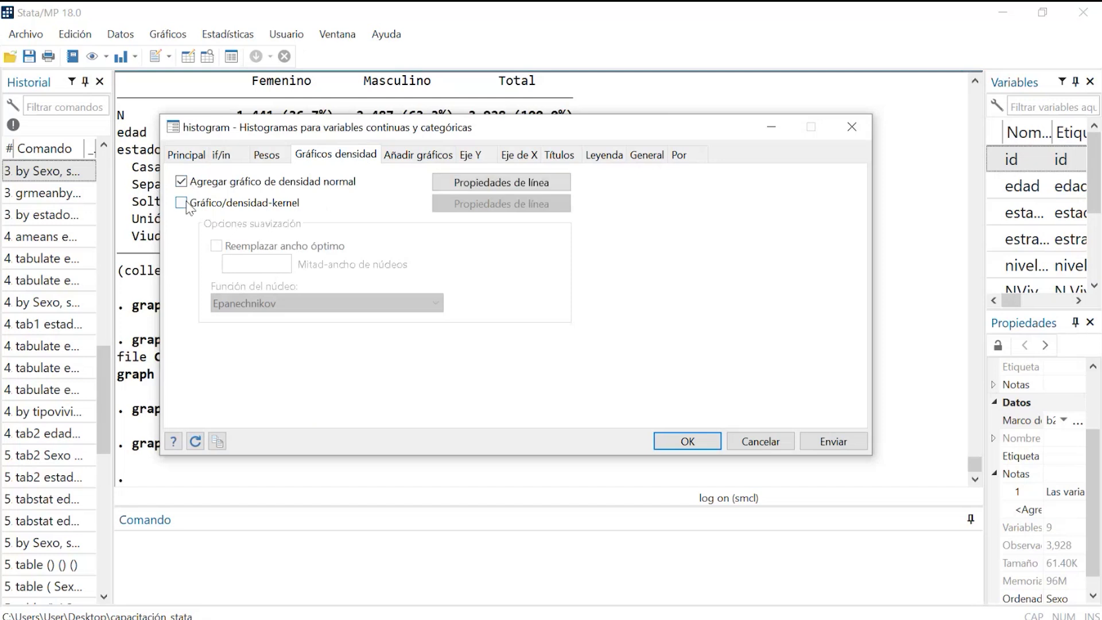
{"action": "left_click", "coordinate": [181, 203]}
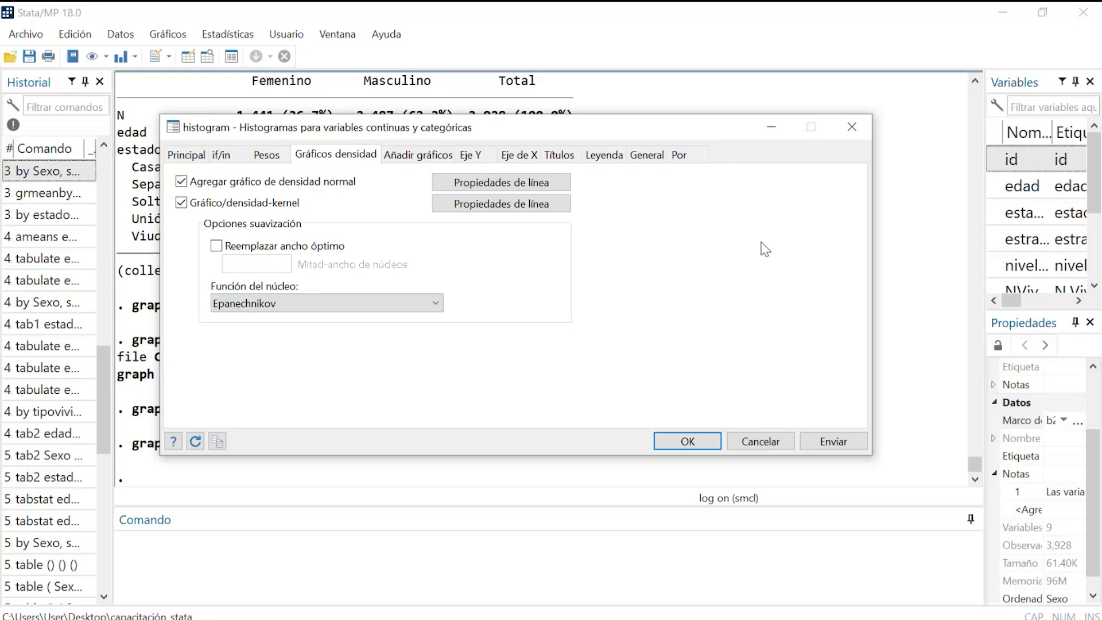
Color the normal density line Azul and the kernel density line Verde, draw the histogram, and minimize the graph window.
{"action": "left_click", "coordinate": [534, 180]}
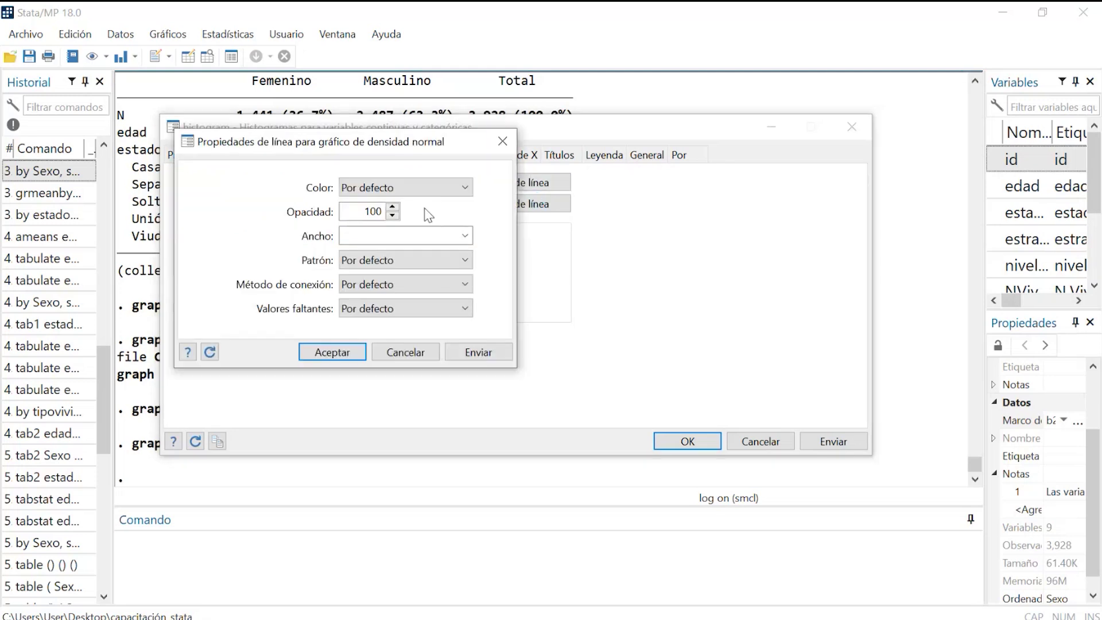
{"action": "left_click", "coordinate": [436, 188]}
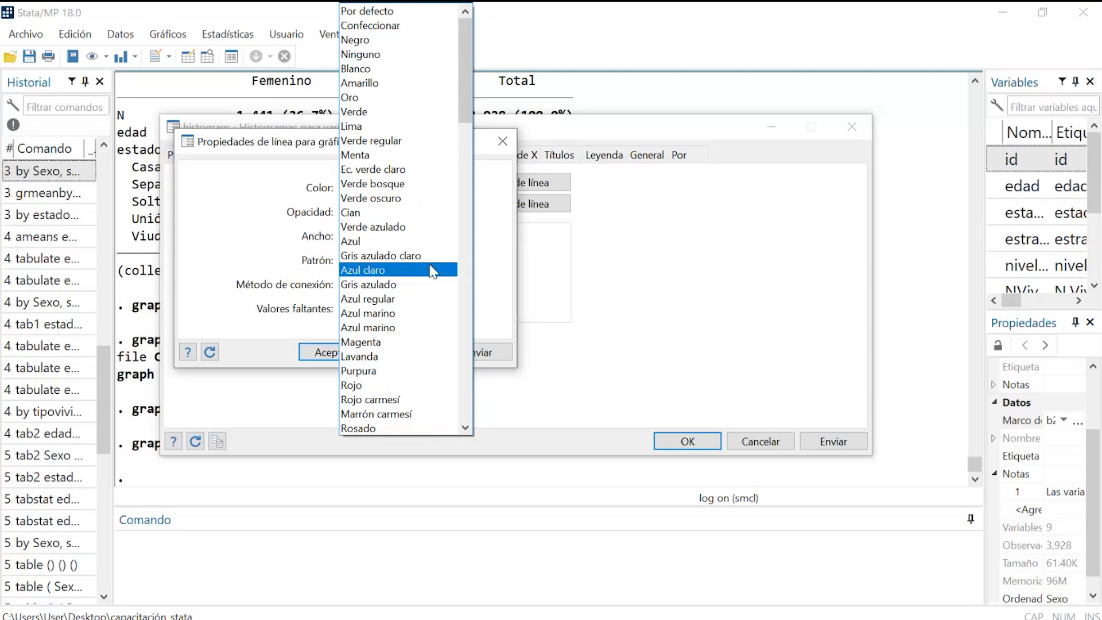
{"action": "left_click", "coordinate": [425, 241]}
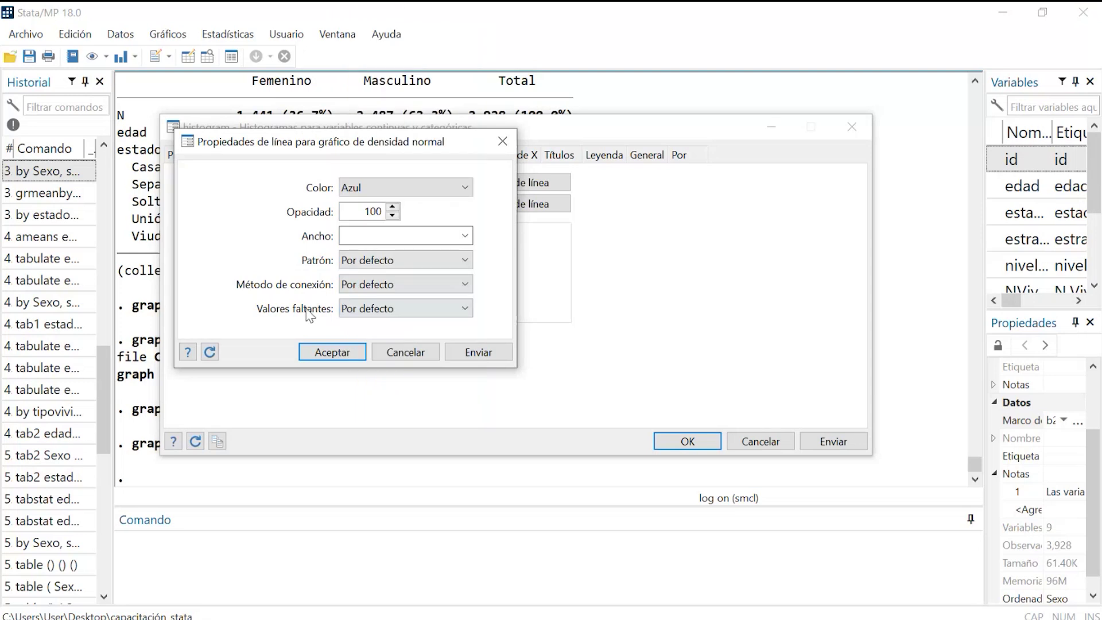
{"action": "left_click", "coordinate": [315, 359]}
{"action": "left_click", "coordinate": [550, 205]}
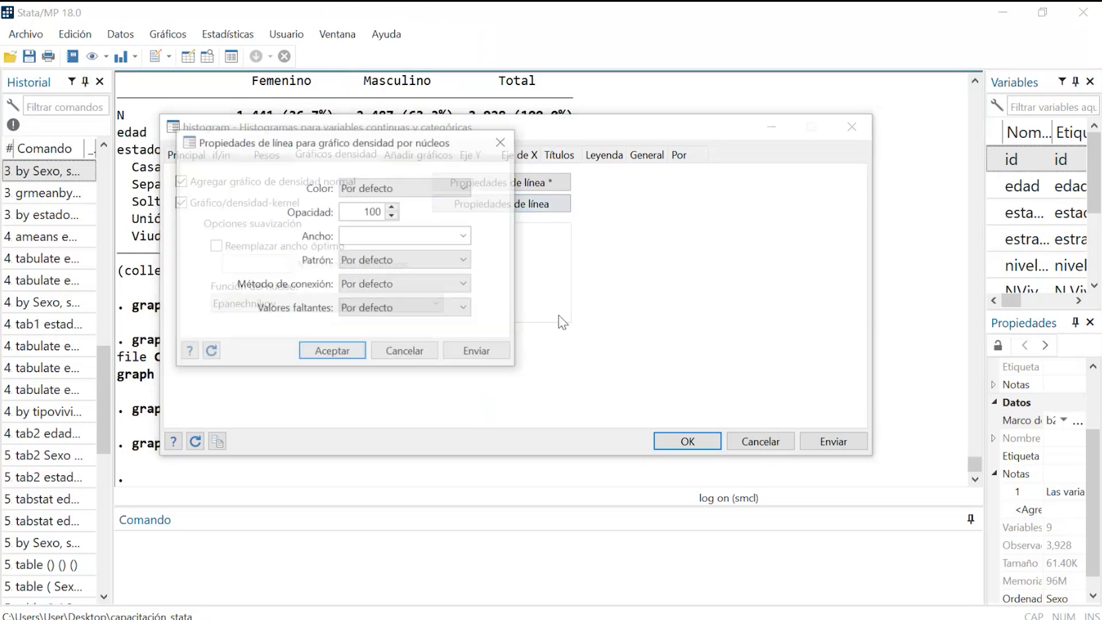
{"action": "left_click", "coordinate": [404, 184]}
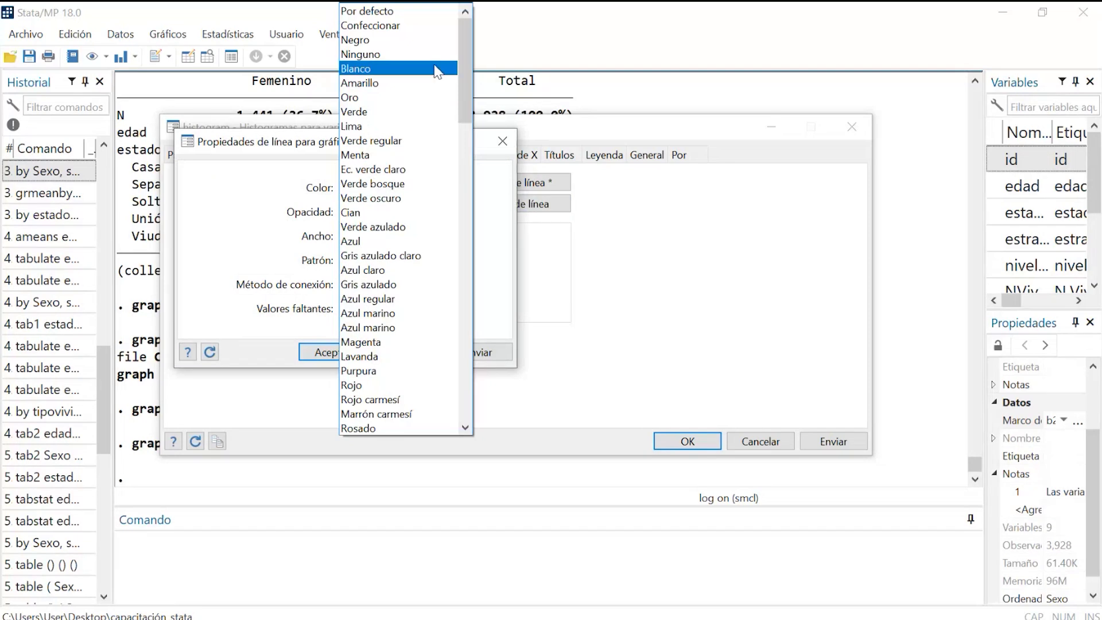
{"action": "left_click", "coordinate": [402, 111]}
{"action": "left_click", "coordinate": [315, 352]}
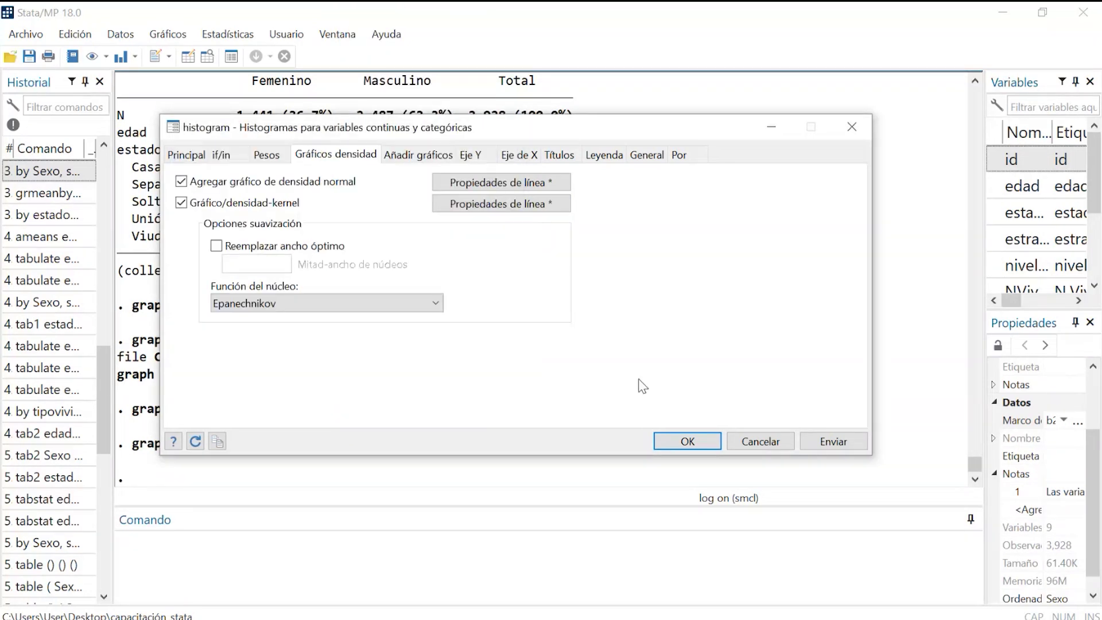
{"action": "left_click", "coordinate": [834, 441]}
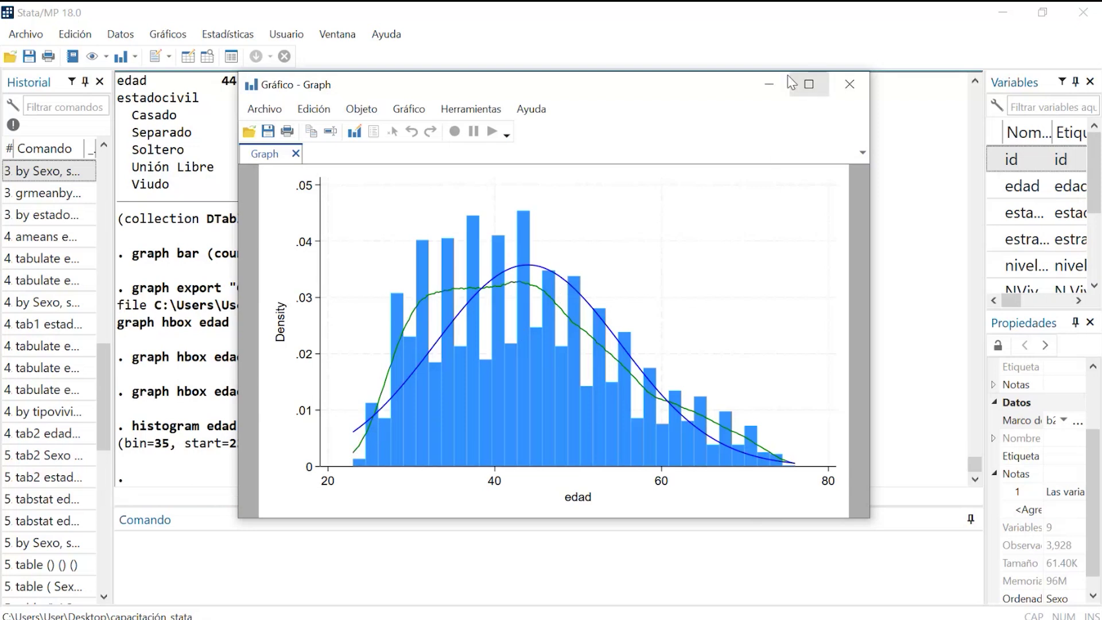
{"action": "left_click", "coordinate": [769, 84]}
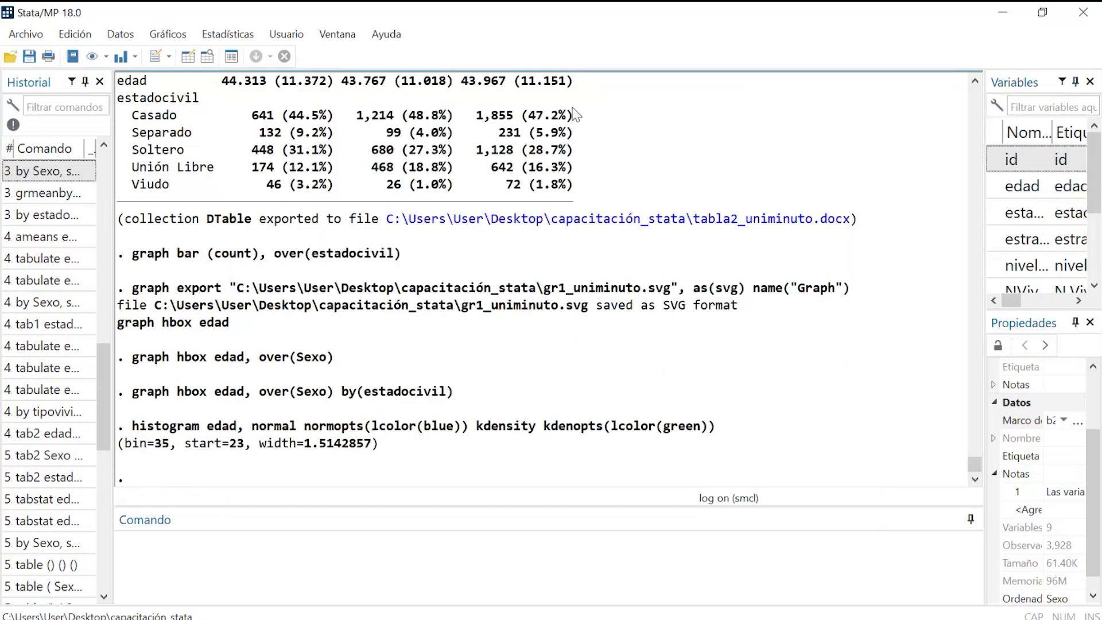
{"action": "left_click", "coordinate": [382, 547]}
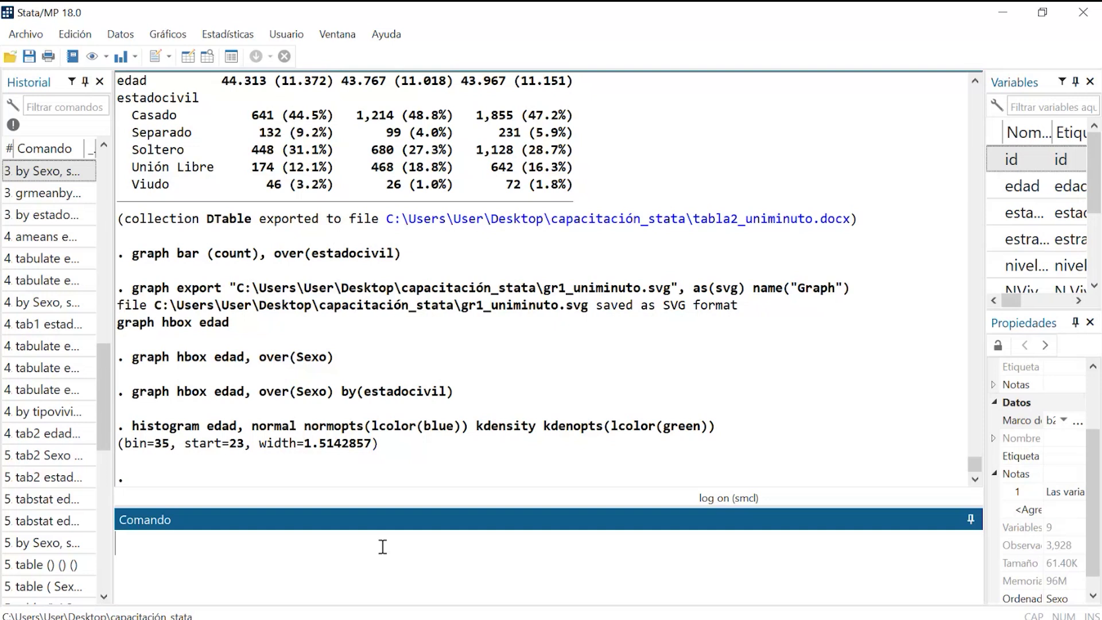
{"action": "left_click", "coordinate": [199, 32]}
{"action": "mouse_move", "coordinate": [168, 36]}
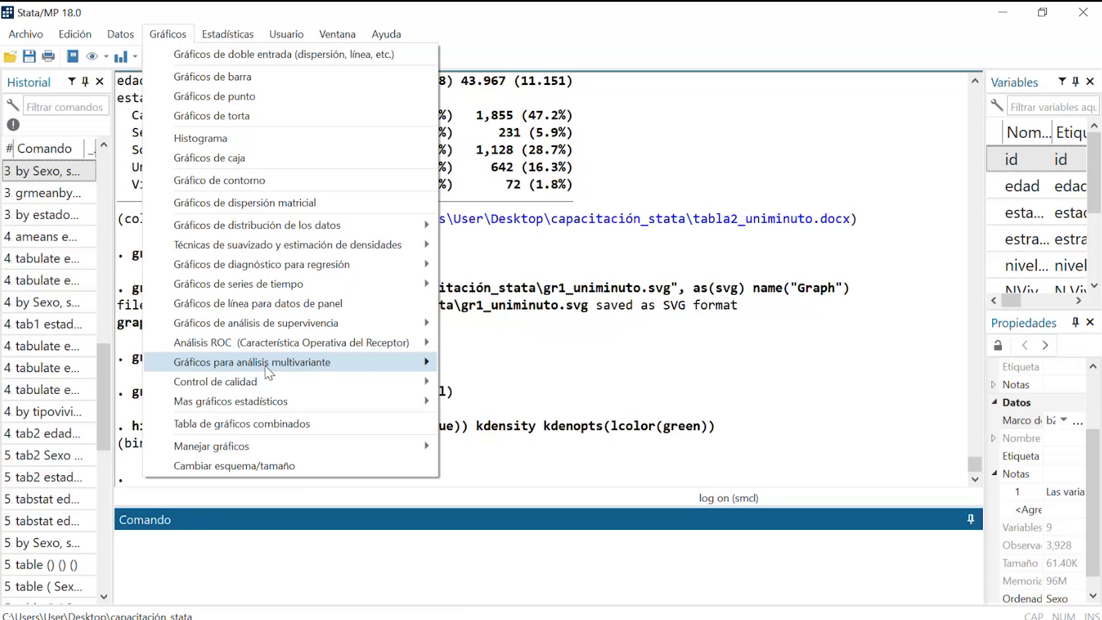
Install the vioplot package with the command "ssc install vioplot" and highlight its output in the results.
{"action": "left_click", "coordinate": [332, 580]}
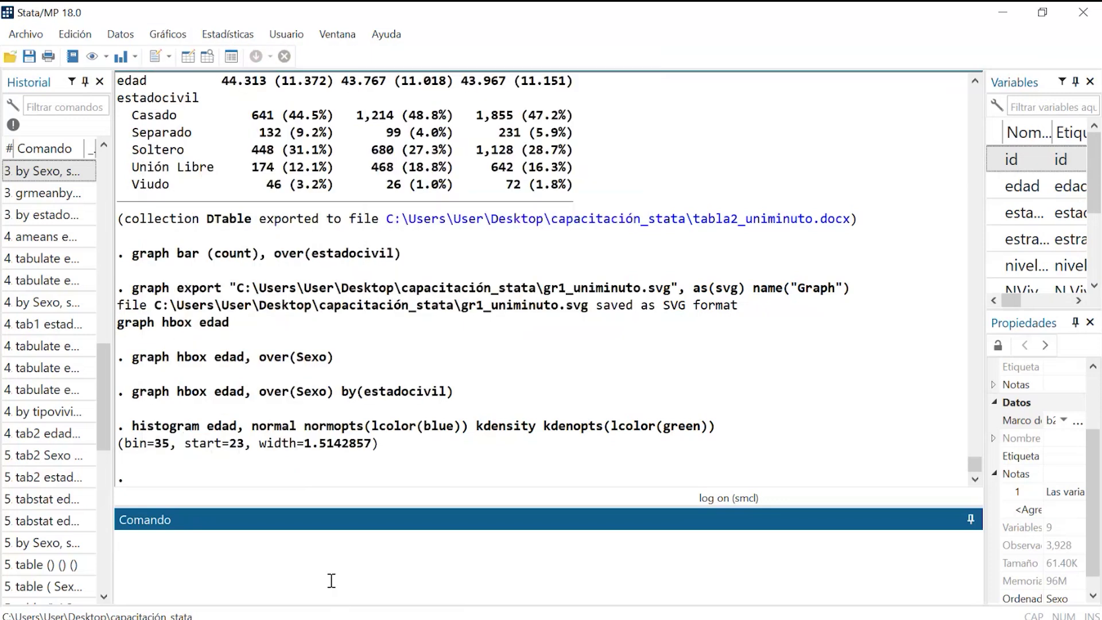
{"action": "type", "text": "vioplot"}
{"action": "key", "text": "Left"}
{"action": "key", "text": "Left"}
{"action": "key", "text": "Left"}
{"action": "key", "text": "Left"}
{"action": "key", "text": "Left"}
{"action": "key", "text": "Left"}
{"action": "key", "text": "Left"}
{"action": "key", "text": "Left"}
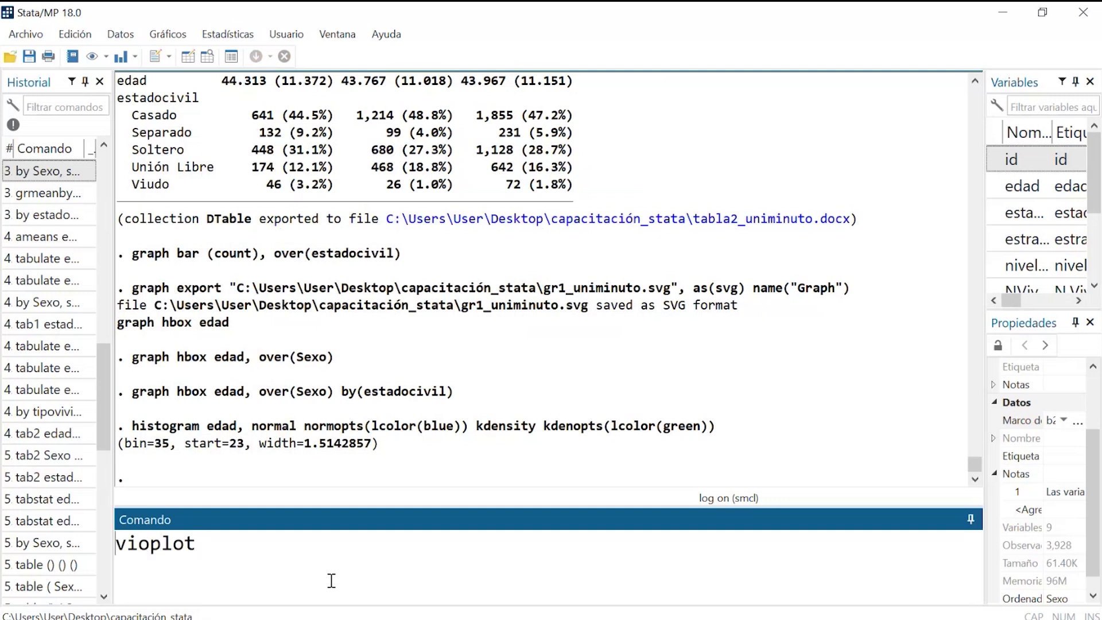
{"action": "type", "text": "ss"}
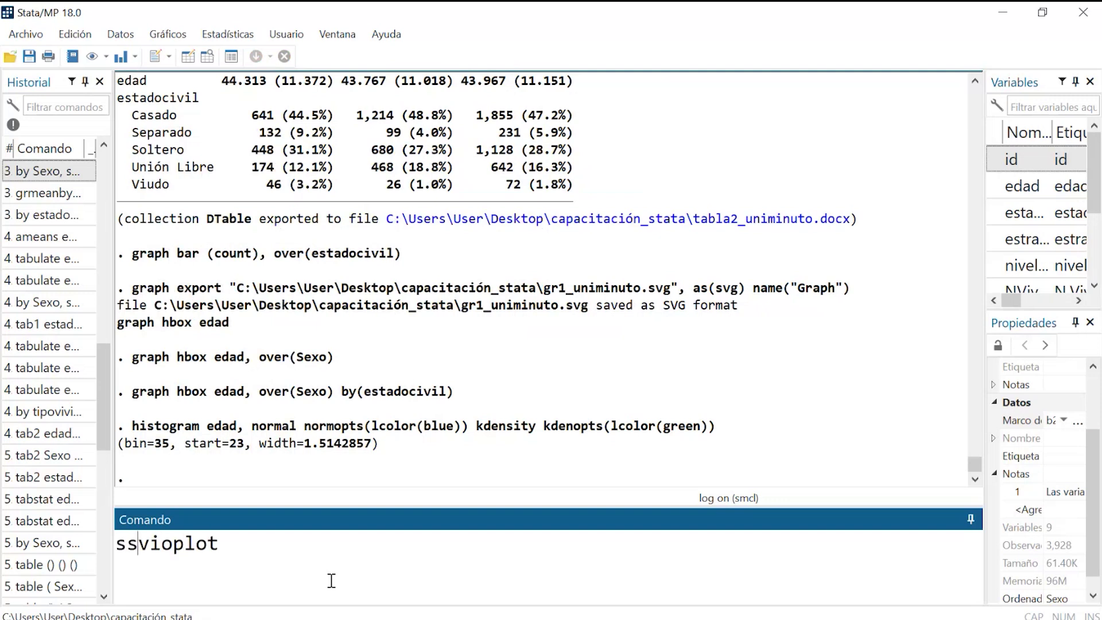
{"action": "type", "text": "c install"}
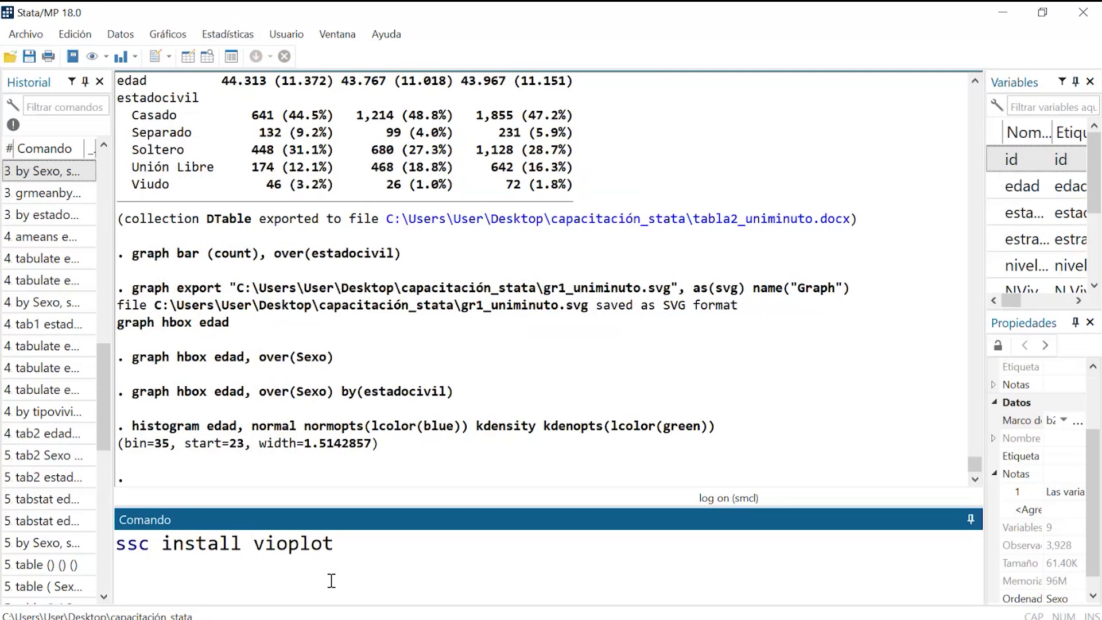
{"action": "key", "text": "Return"}
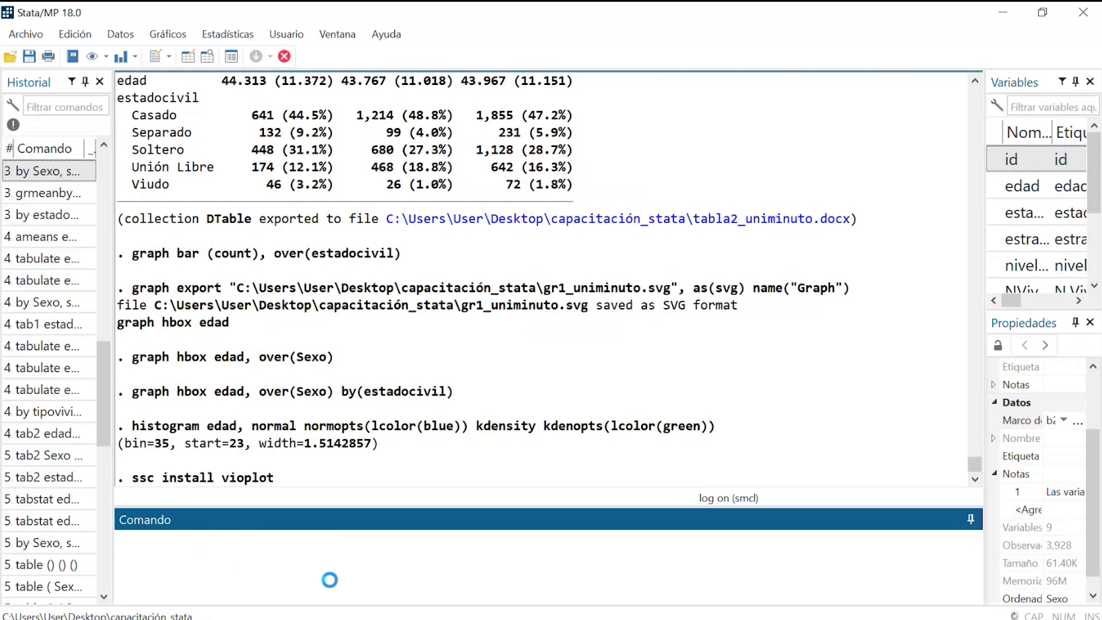
{"action": "left_click_drag", "start_coordinate": [440, 446], "coordinate": [162, 409]}
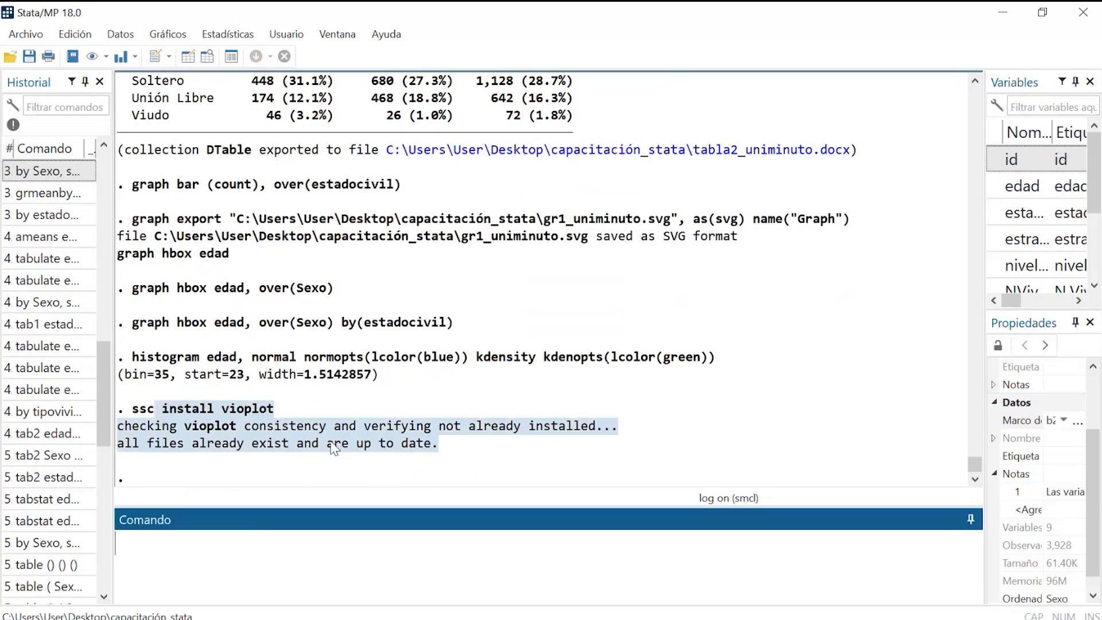
Run "help vioplot", look through the syntax, options, description and examples, and return to the main window.
{"action": "left_click", "coordinate": [365, 557]}
{"action": "type", "text": "vioplot"}
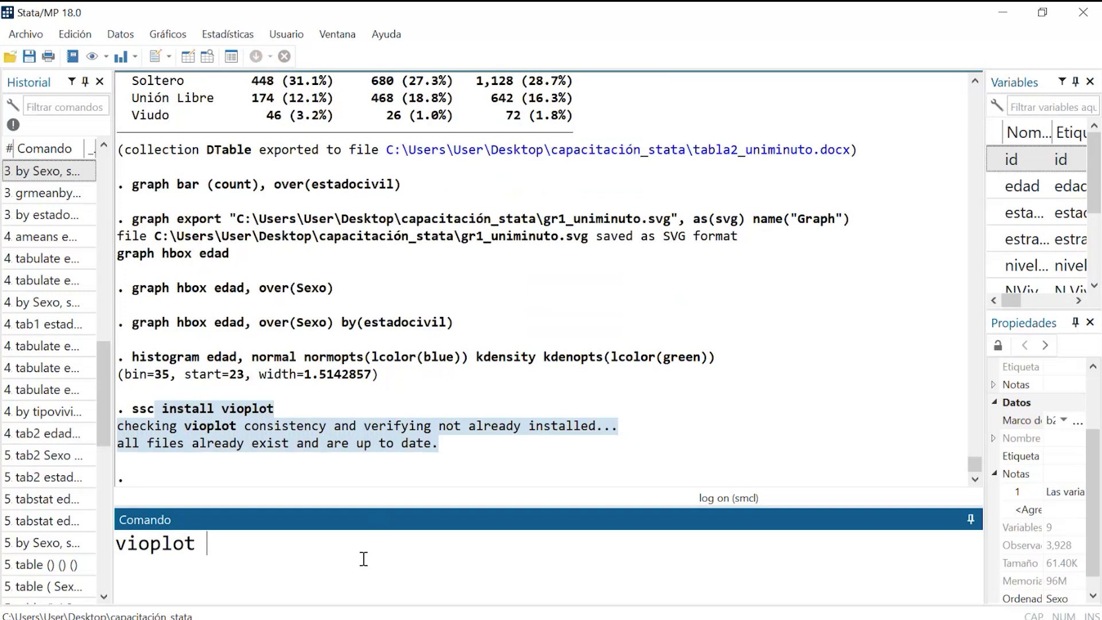
{"action": "key", "text": "BackSpace"}
{"action": "key", "text": "BackSpace"}
{"action": "type", "text": "t"}
{"action": "key", "text": "Home"}
{"action": "type", "text": "help"}
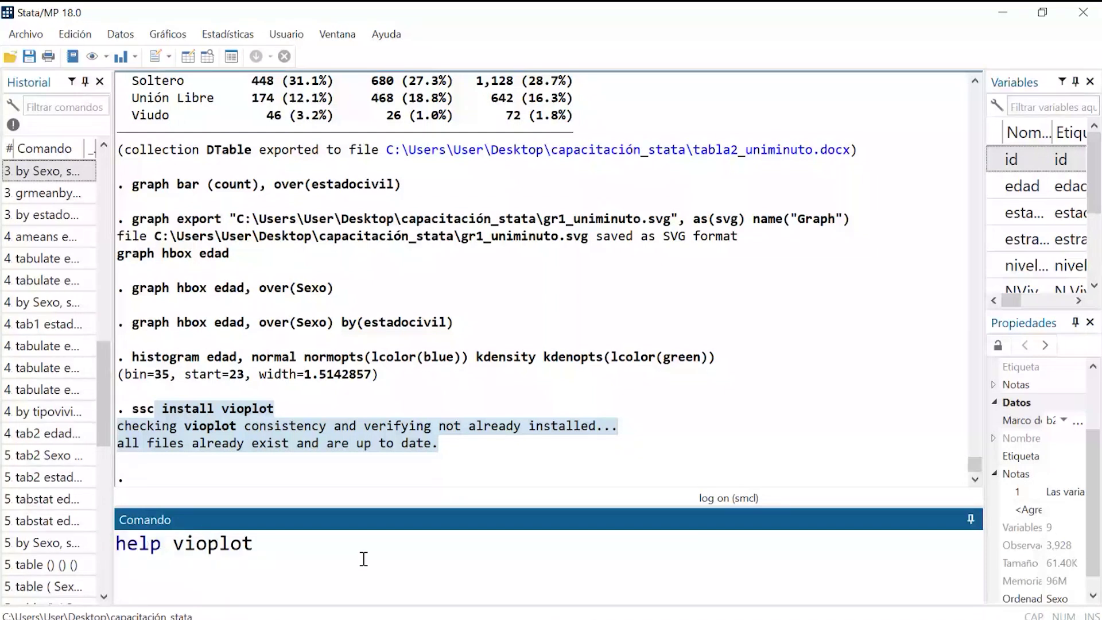
{"action": "key", "text": "Return"}
{"action": "scroll", "coordinate": [241, 432], "scroll_direction": "down", "scroll_amount": 5}
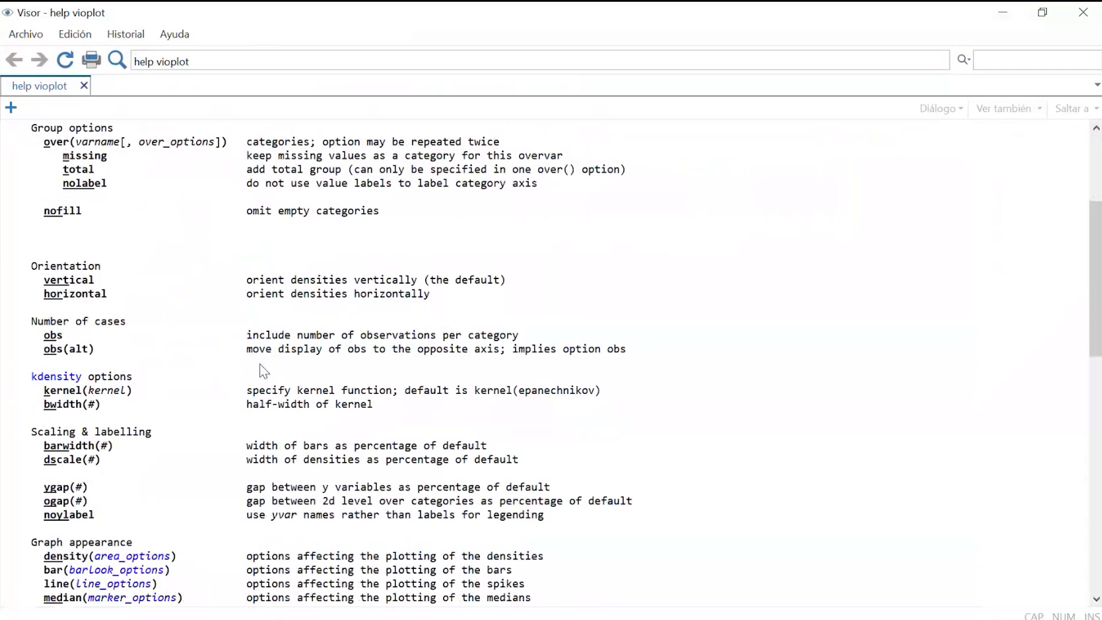
{"action": "scroll", "coordinate": [168, 213], "scroll_direction": "up", "scroll_amount": 1}
{"action": "scroll", "coordinate": [98, 237], "scroll_direction": "up", "scroll_amount": 3}
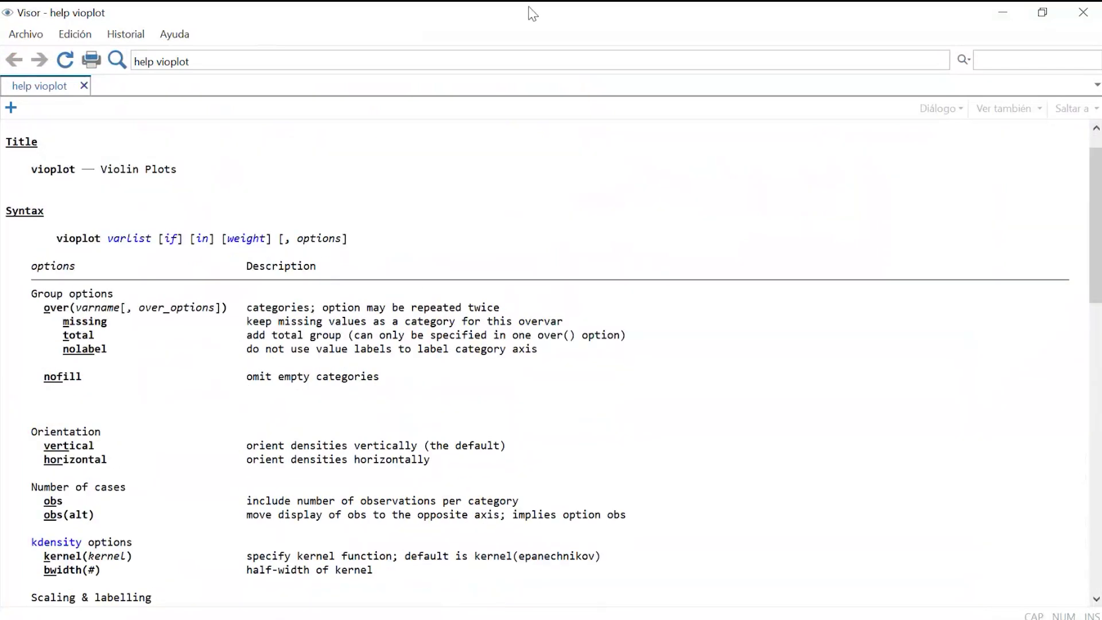
{"action": "scroll", "coordinate": [314, 263], "scroll_direction": "down", "scroll_amount": 11}
{"action": "scroll", "coordinate": [314, 263], "scroll_direction": "down", "scroll_amount": 4}
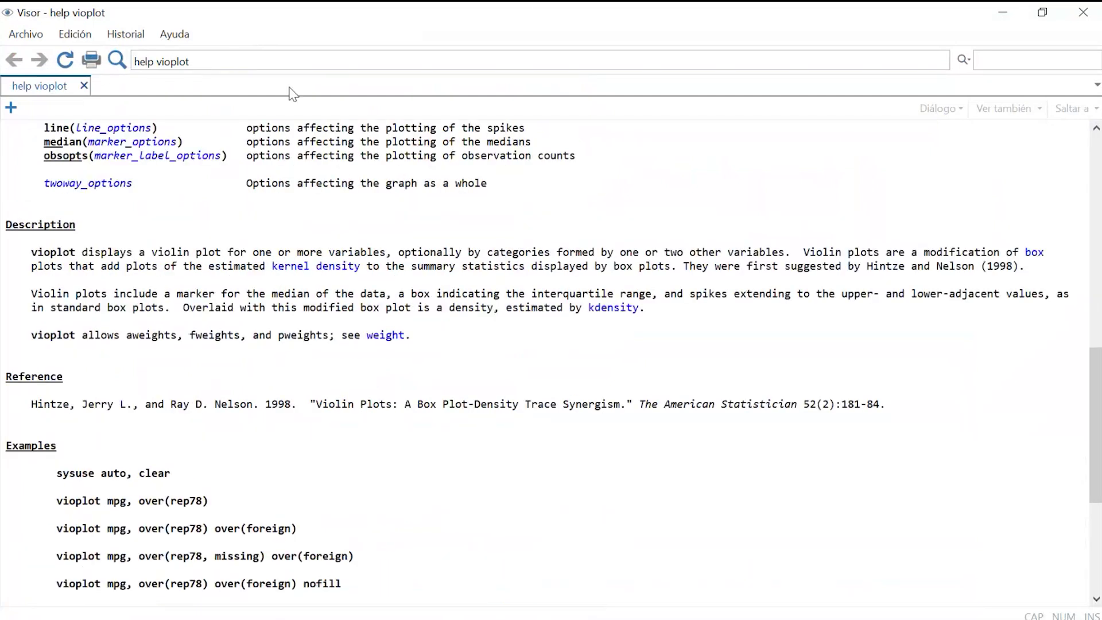
{"action": "key", "text": "alt+Tab"}
Draw a violin plot of edad with the command "vioplot edad" and close the resulting graph.
{"action": "left_click", "coordinate": [461, 598]}
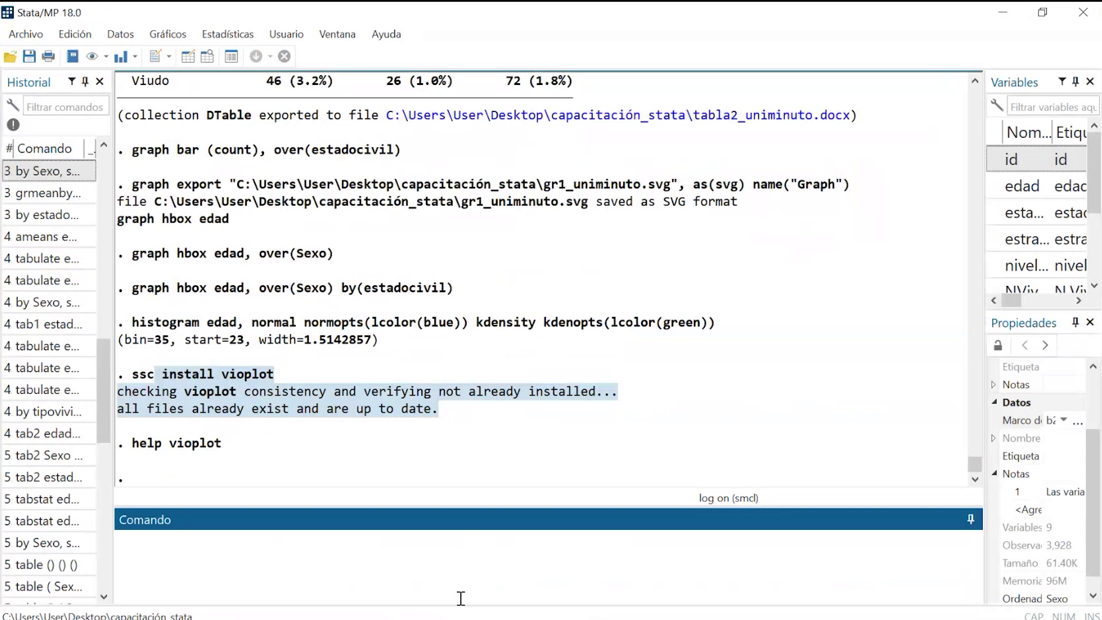
{"action": "type", "text": "vioplot"}
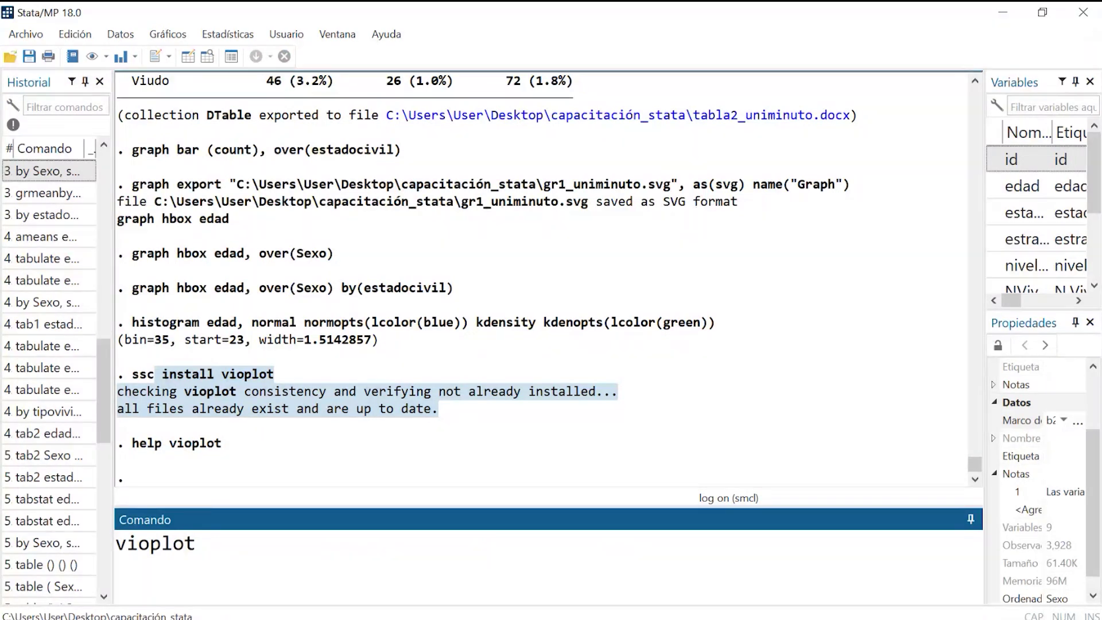
{"action": "left_click", "coordinate": [1022, 185]}
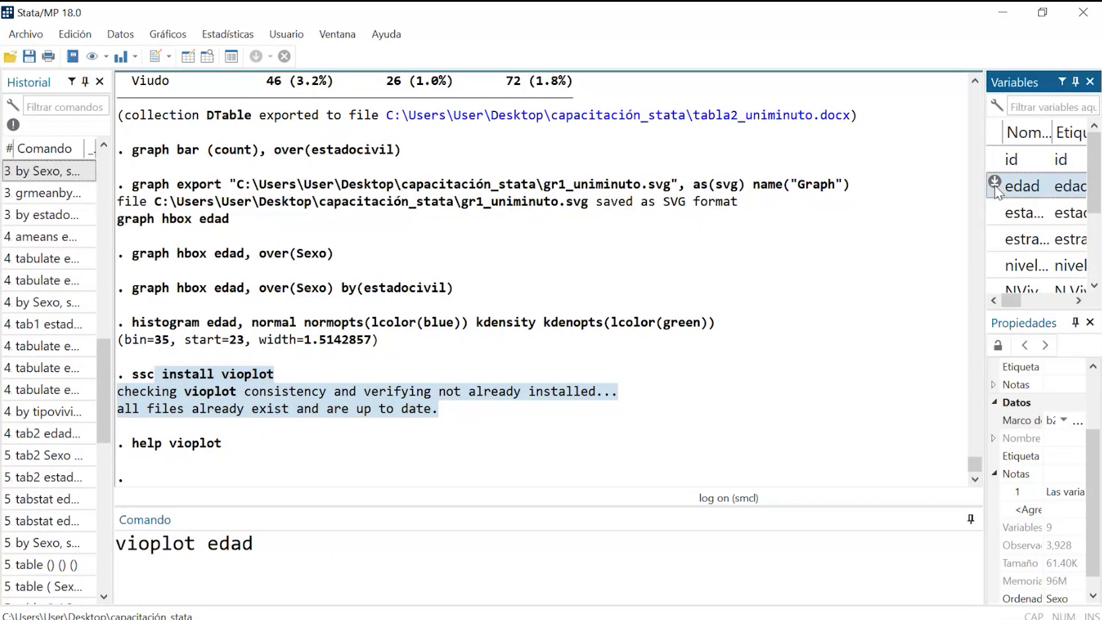
{"action": "left_click", "coordinate": [408, 563]}
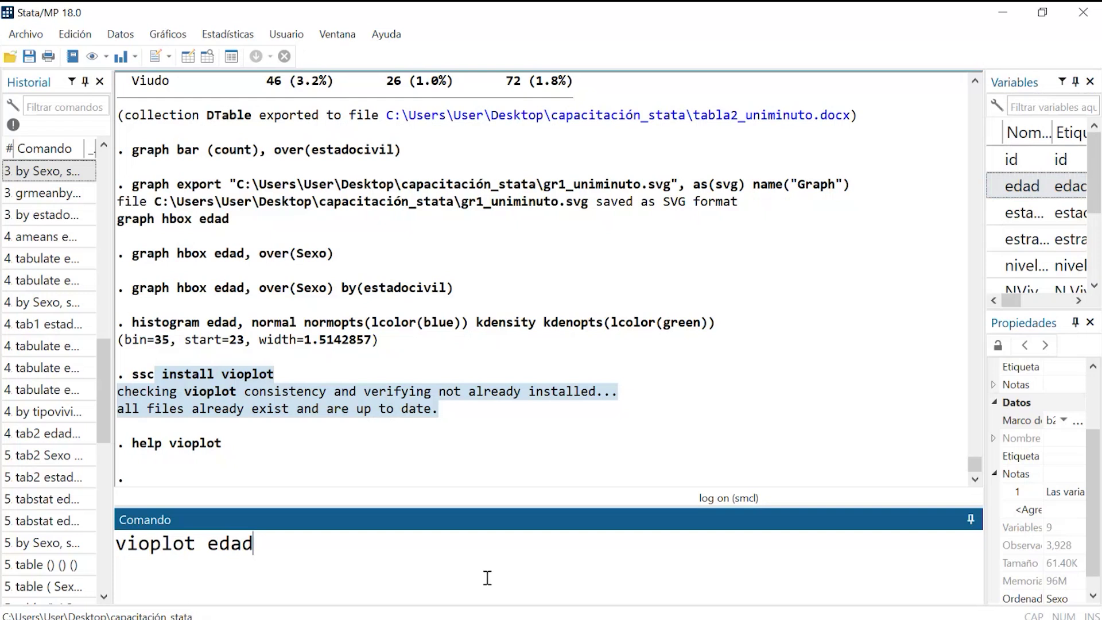
{"action": "key", "text": "Return"}
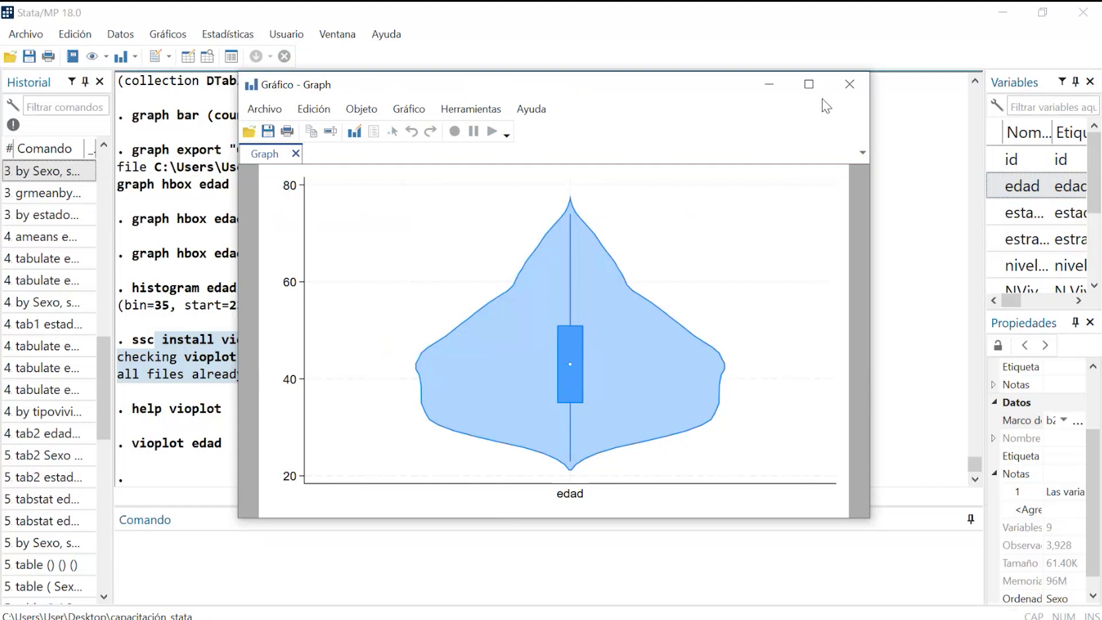
{"action": "left_click", "coordinate": [850, 86]}
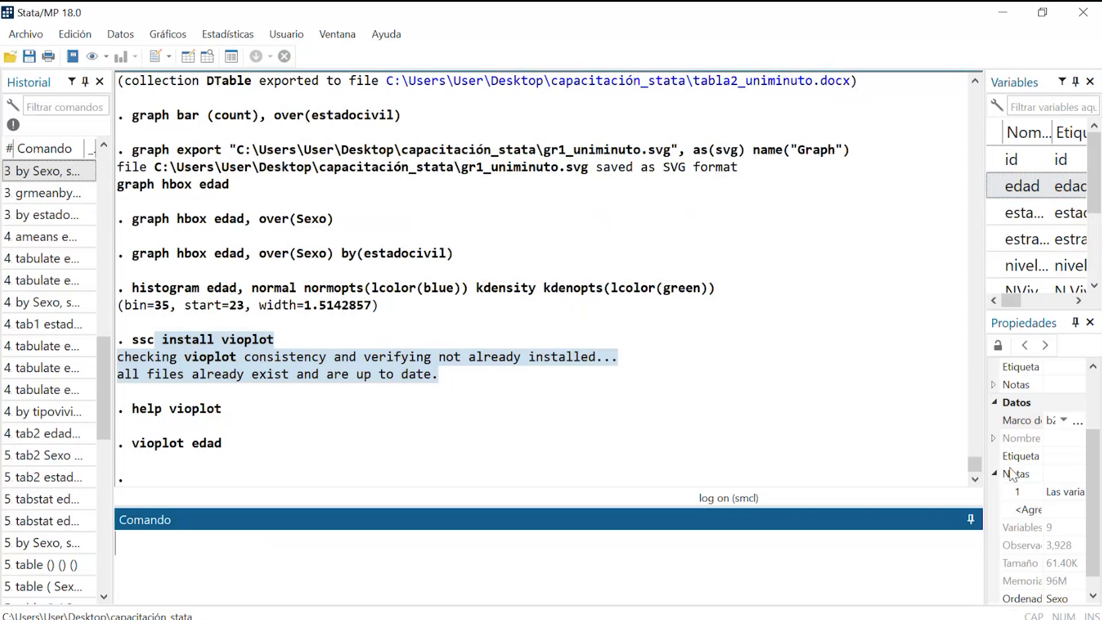
Write the command "vioplot edad, over(estadocivil)", reusing the over(estadocivil) option copied from the earlier bar graph command.
{"action": "type", "text": "vioplot"}
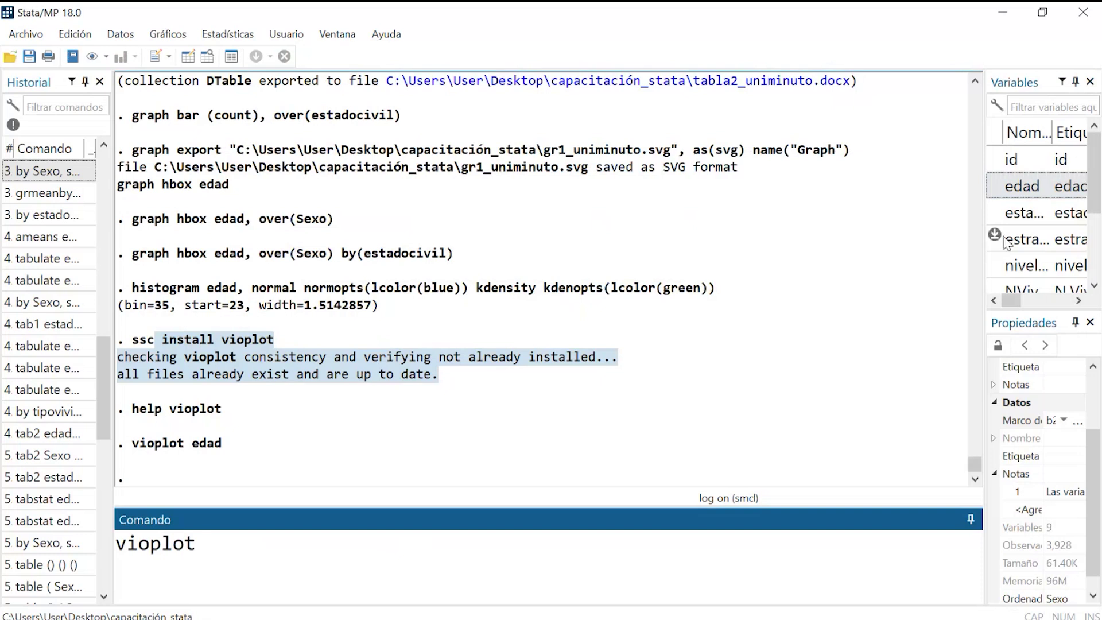
{"action": "mouse_move", "coordinate": [1021, 197]}
{"action": "left_click", "coordinate": [996, 183]}
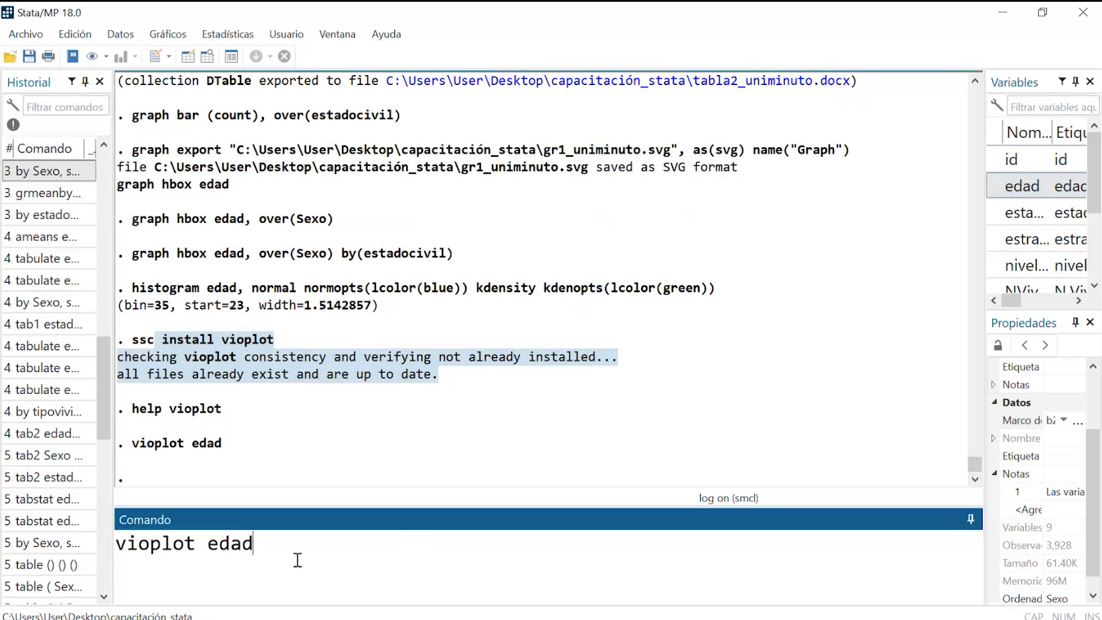
{"action": "type", "text": ", over"}
{"action": "left_click_drag", "start_coordinate": [267, 116], "coordinate": [404, 117]}
{"action": "key", "text": "ctrl+c"}
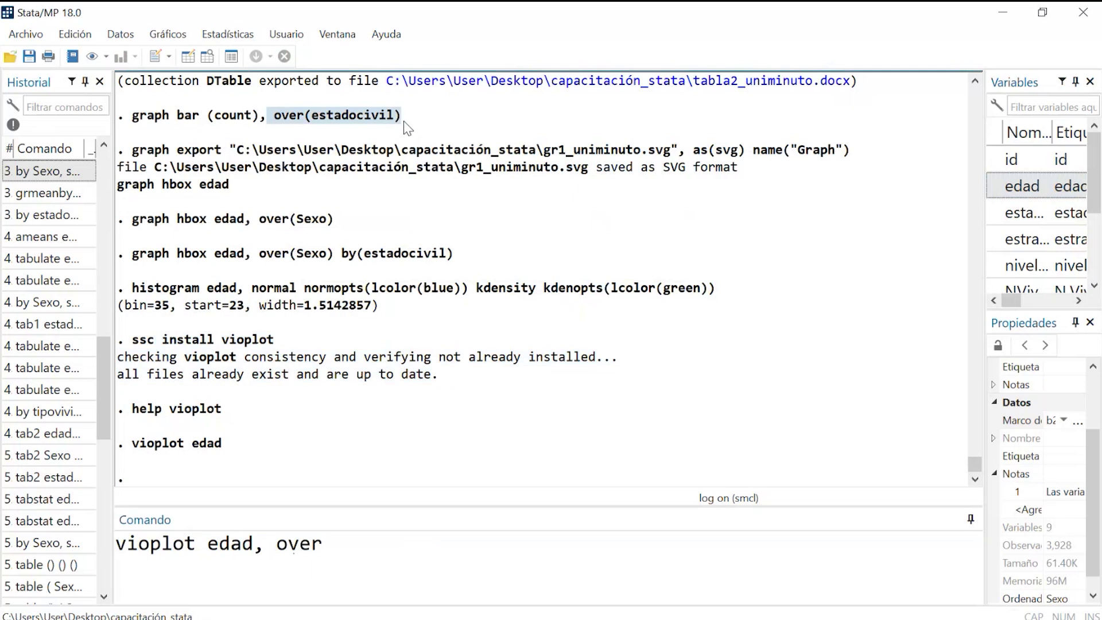
{"action": "double_click", "coordinate": [284, 540]}
{"action": "type", "text": "o"}
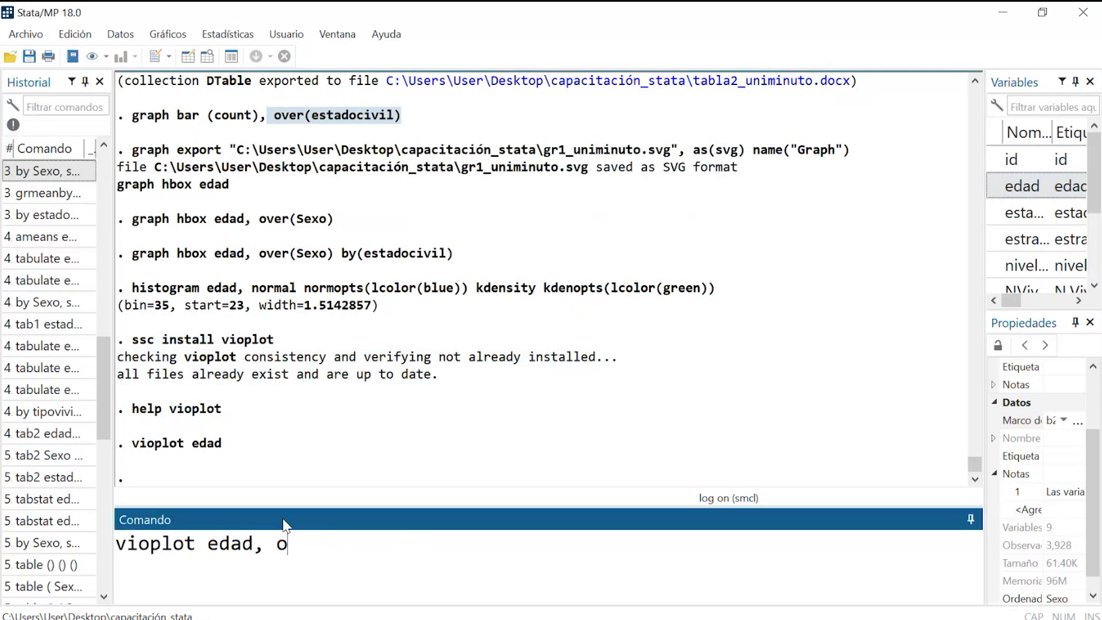
{"action": "key", "text": "BackSpace"}
{"action": "key", "text": "BackSpace"}
{"action": "key", "text": "ctrl+v"}
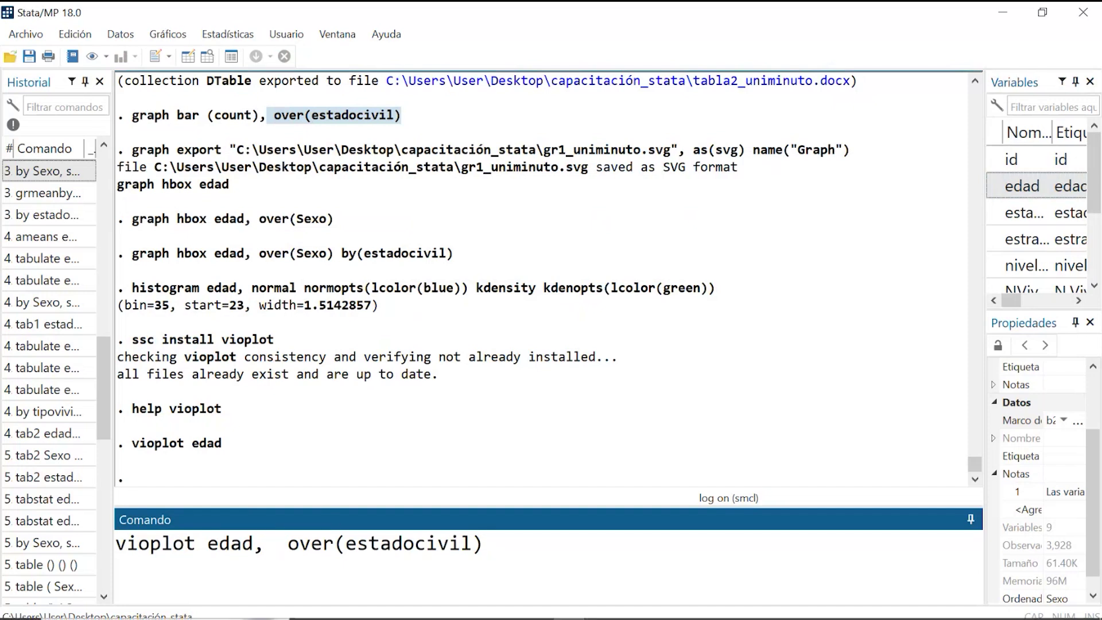
Add the horizontal option to the vioplot command, run it, view the violin plots by marital status maximized, and close the graph.
{"action": "mouse_move", "coordinate": [594, 618]}
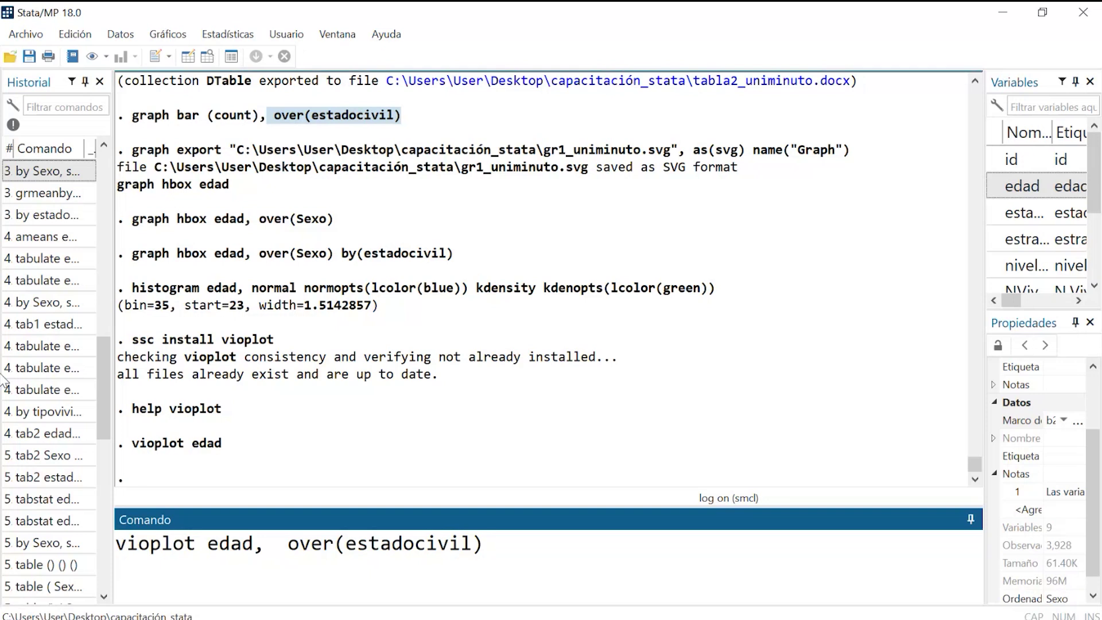
{"action": "type", "text": "horizon"}
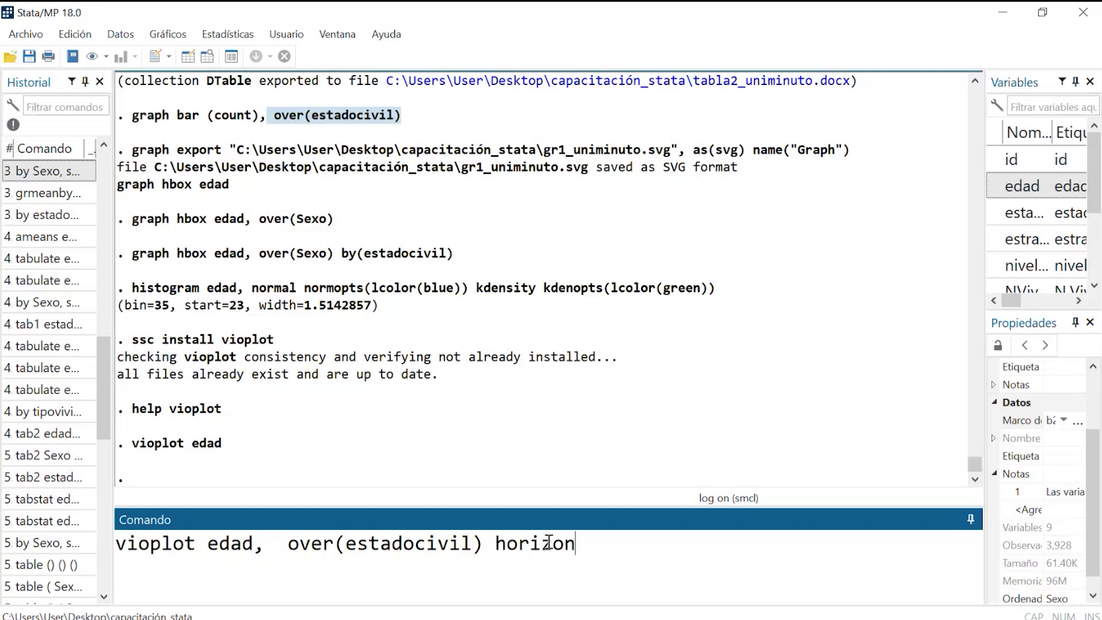
{"action": "type", "text": "tal"}
{"action": "key", "text": "Return"}
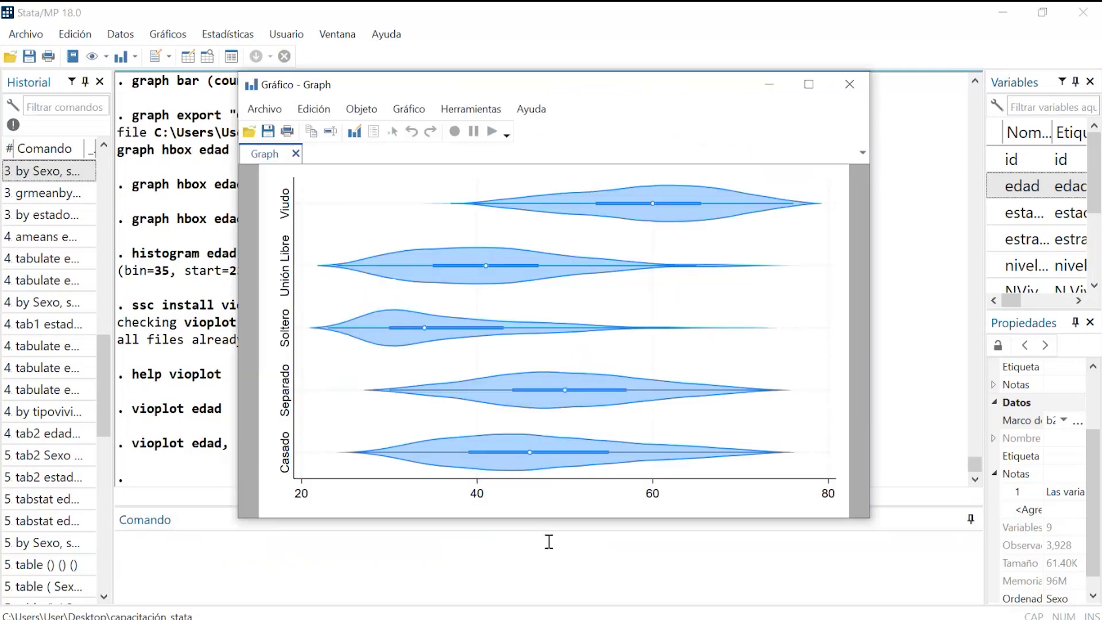
{"action": "left_click", "coordinate": [809, 84]}
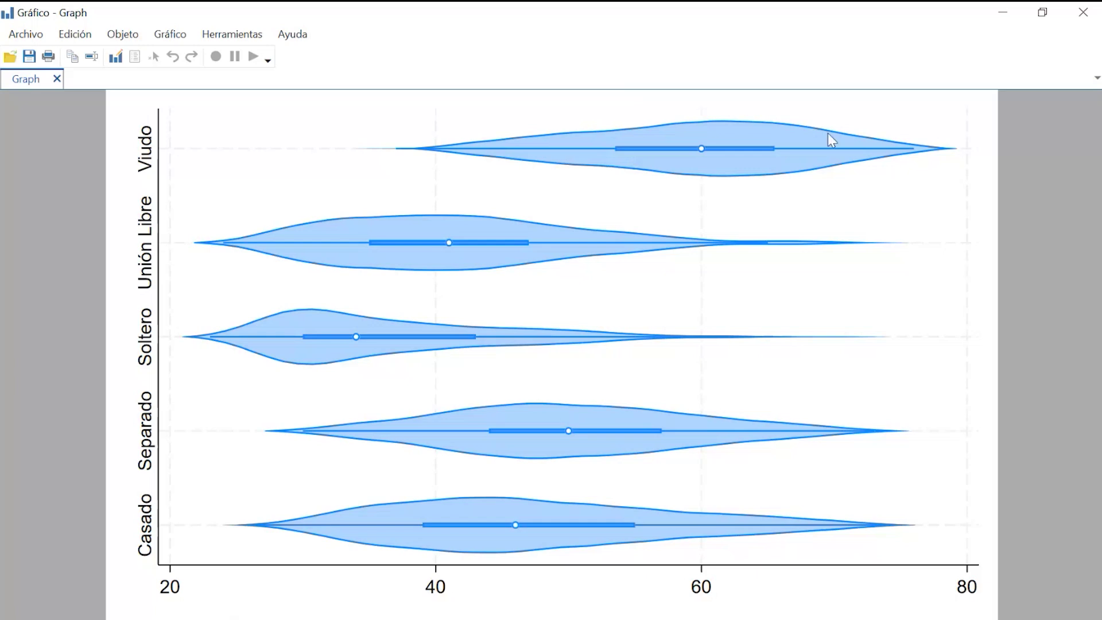
{"action": "left_click", "coordinate": [1099, 10]}
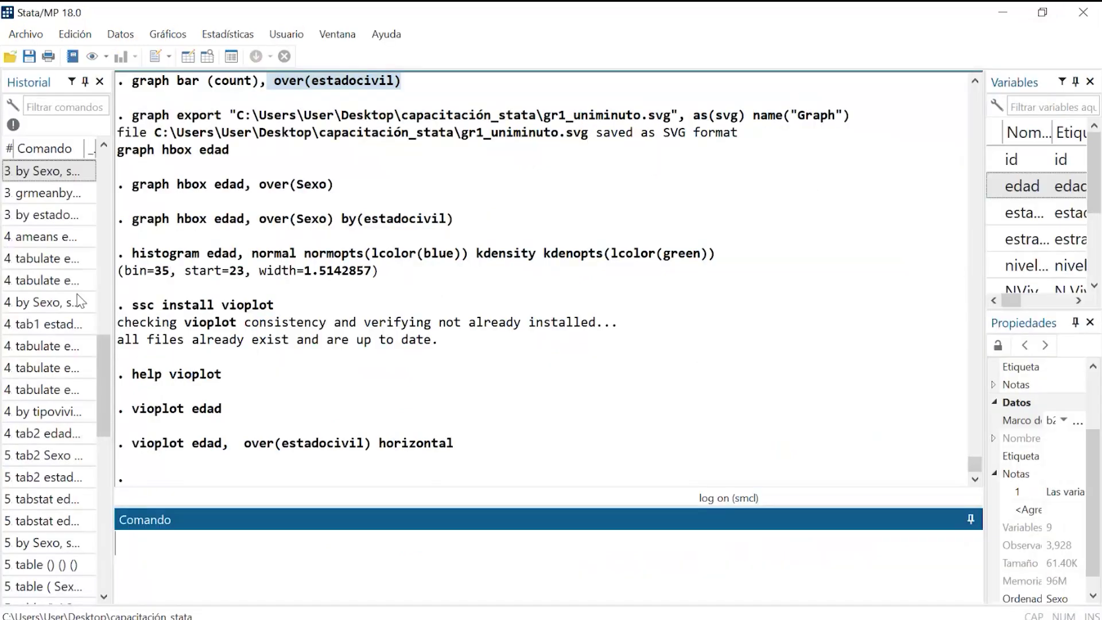
{"action": "scroll", "coordinate": [95, 373], "scroll_direction": "up", "scroll_amount": 10}
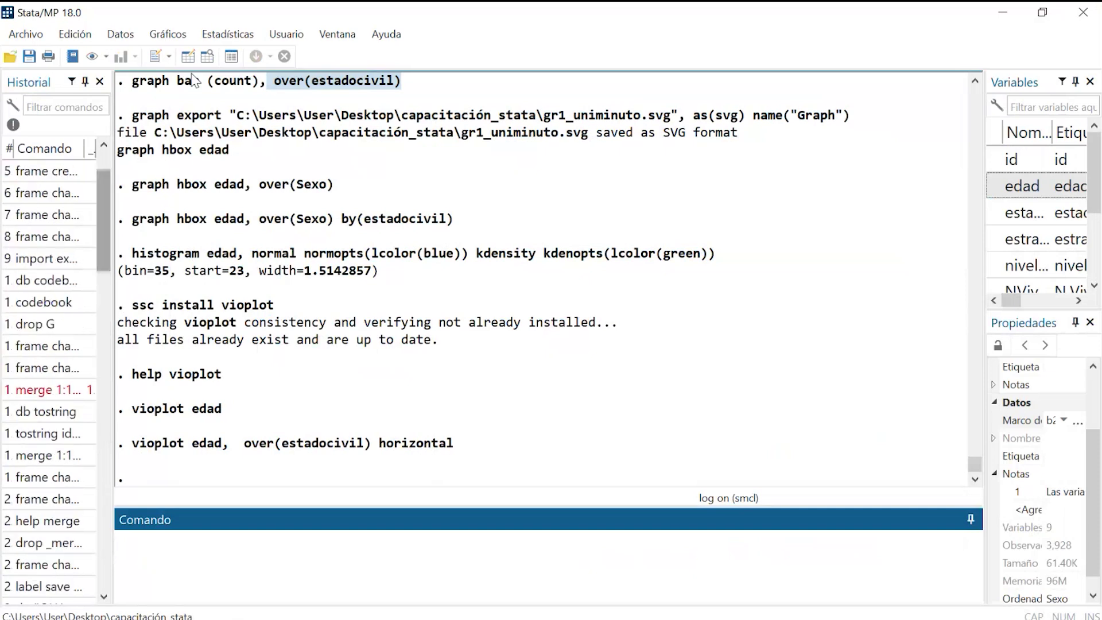
{"action": "left_click", "coordinate": [211, 36]}
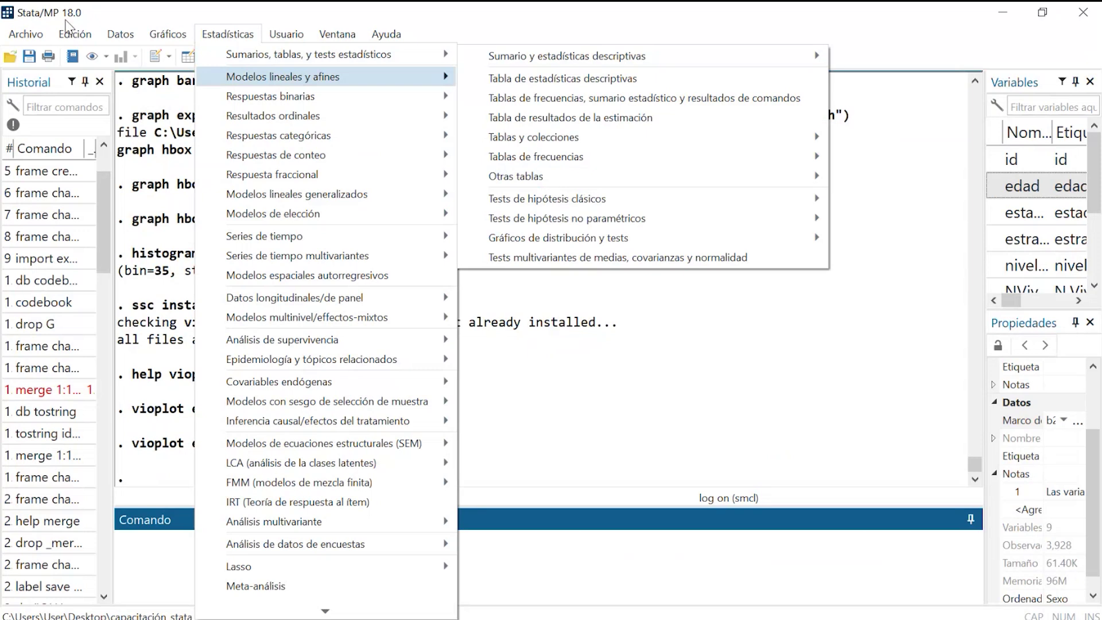
{"action": "mouse_move", "coordinate": [166, 33]}
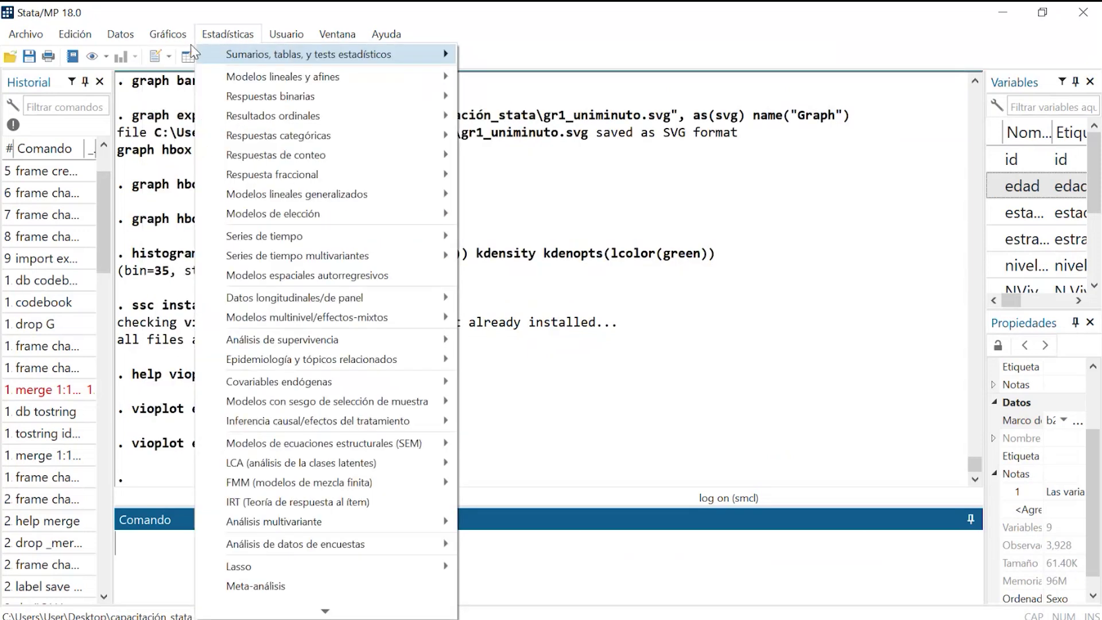
{"action": "left_click", "coordinate": [676, 29]}
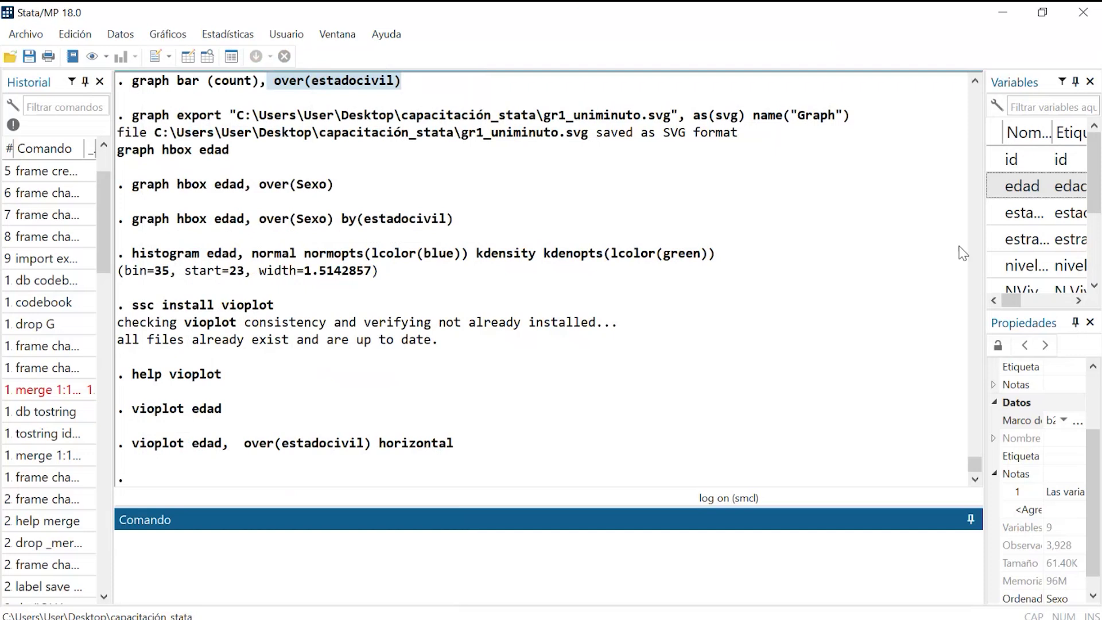
Widen the variables and properties area and the command history so their contents are easier to read.
{"action": "left_click_drag", "start_coordinate": [984, 325], "coordinate": [896, 402]}
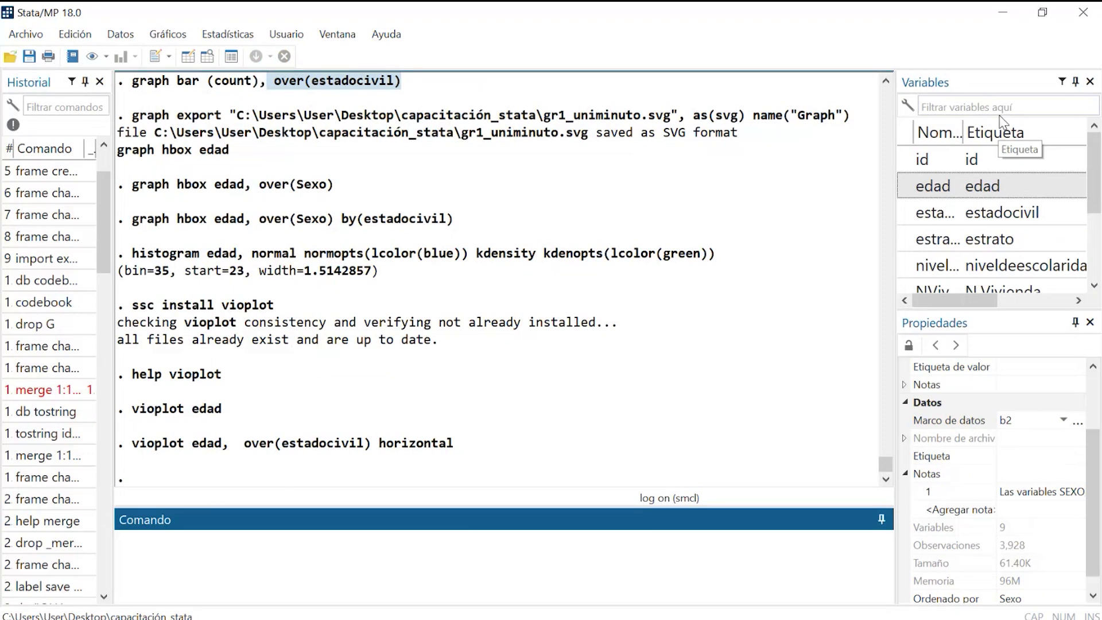
{"action": "left_click_drag", "start_coordinate": [113, 201], "coordinate": [145, 202]}
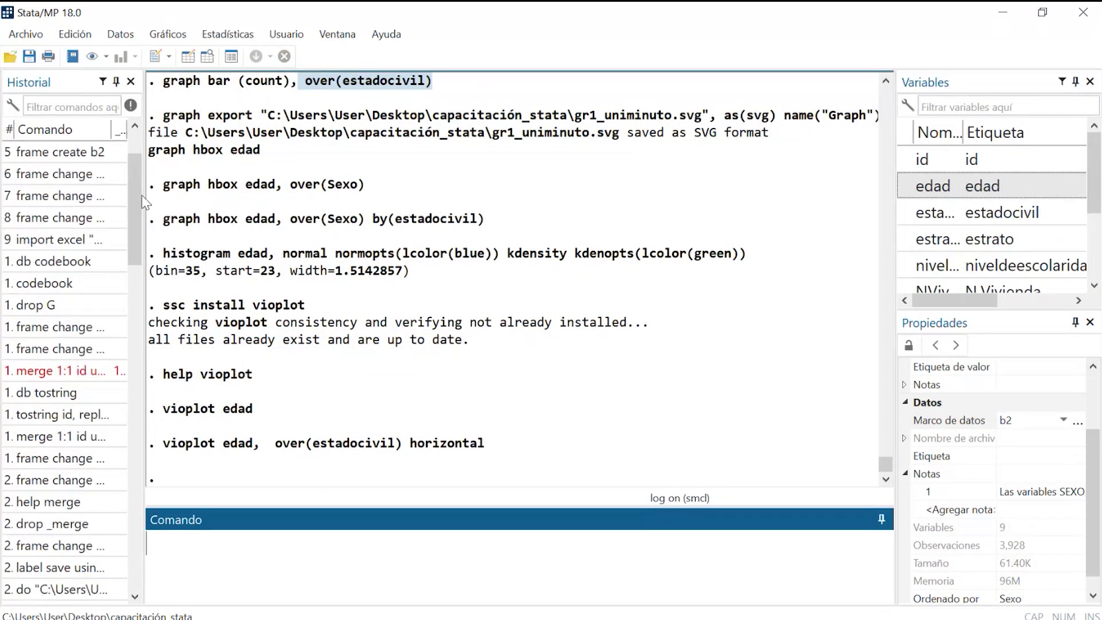
{"action": "scroll", "coordinate": [134, 144], "scroll_direction": "up", "scroll_amount": 2}
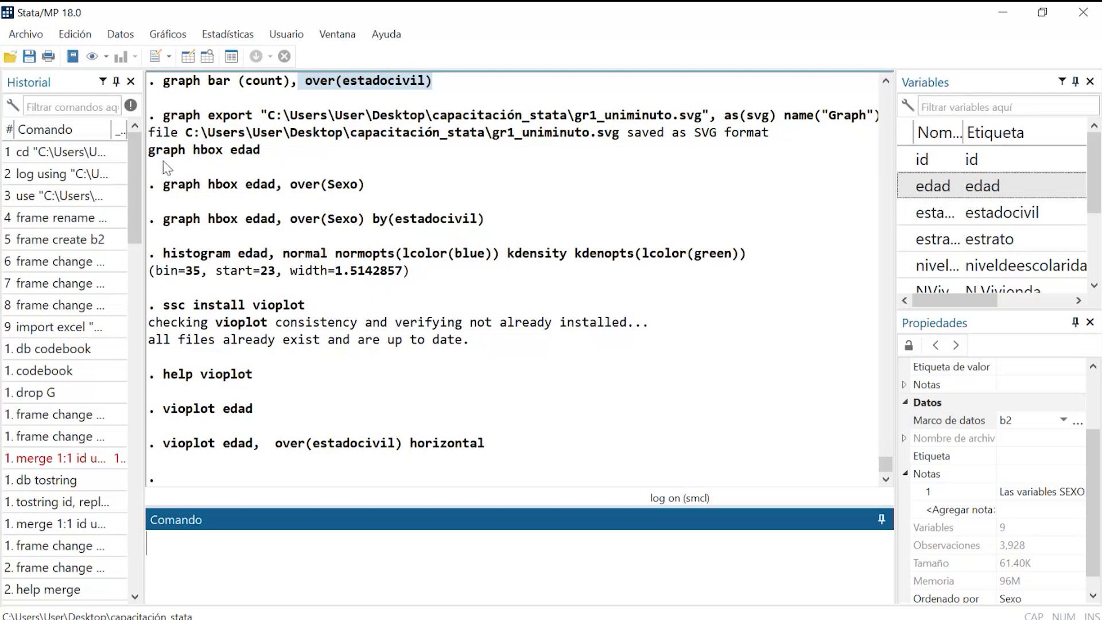
{"action": "left_click_drag", "start_coordinate": [136, 141], "coordinate": [205, 181]}
{"action": "left_click_drag", "start_coordinate": [194, 241], "coordinate": [193, 112]}
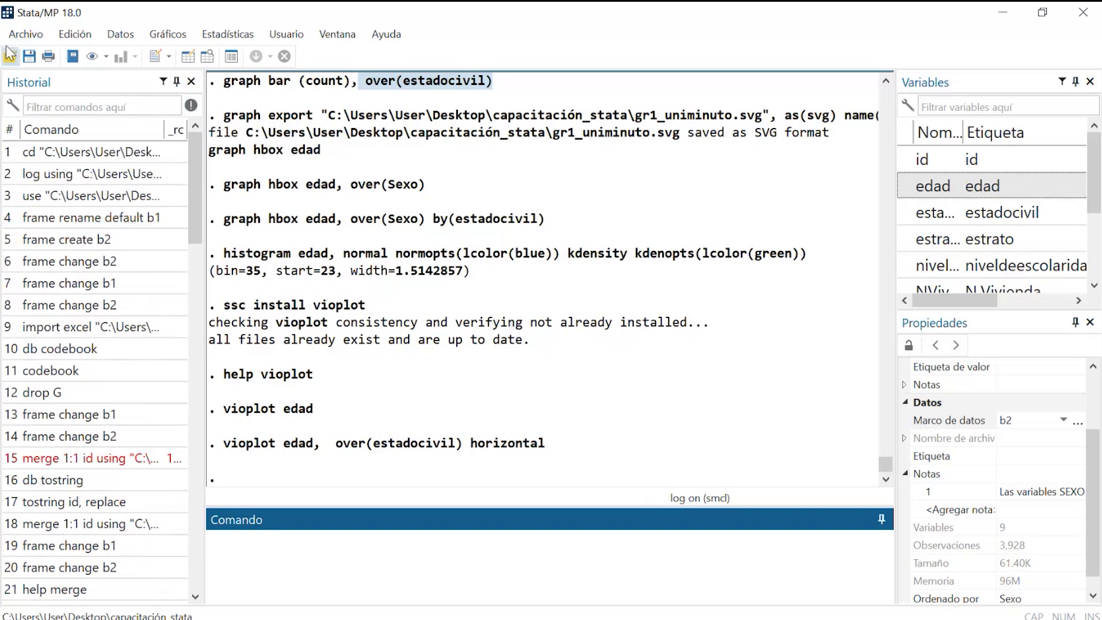
Begin saving the dataset under a new name and look through the existing Stata datasets in the capacitación_stata folder.
{"action": "left_click", "coordinate": [25, 39]}
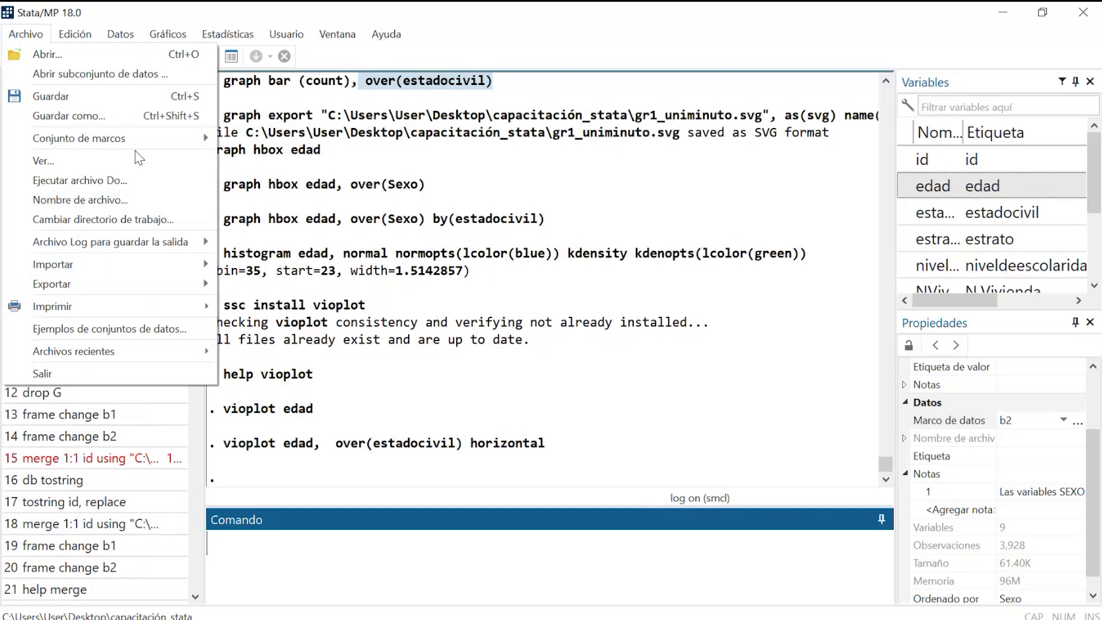
{"action": "left_click", "coordinate": [175, 116]}
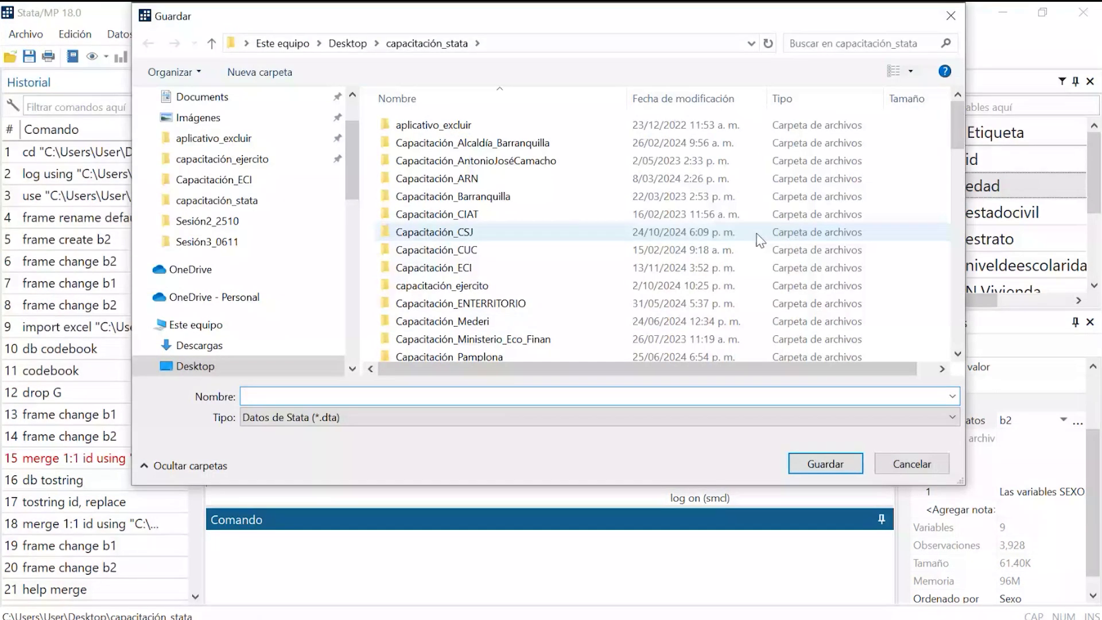
{"action": "left_click_drag", "start_coordinate": [957, 117], "coordinate": [957, 321]}
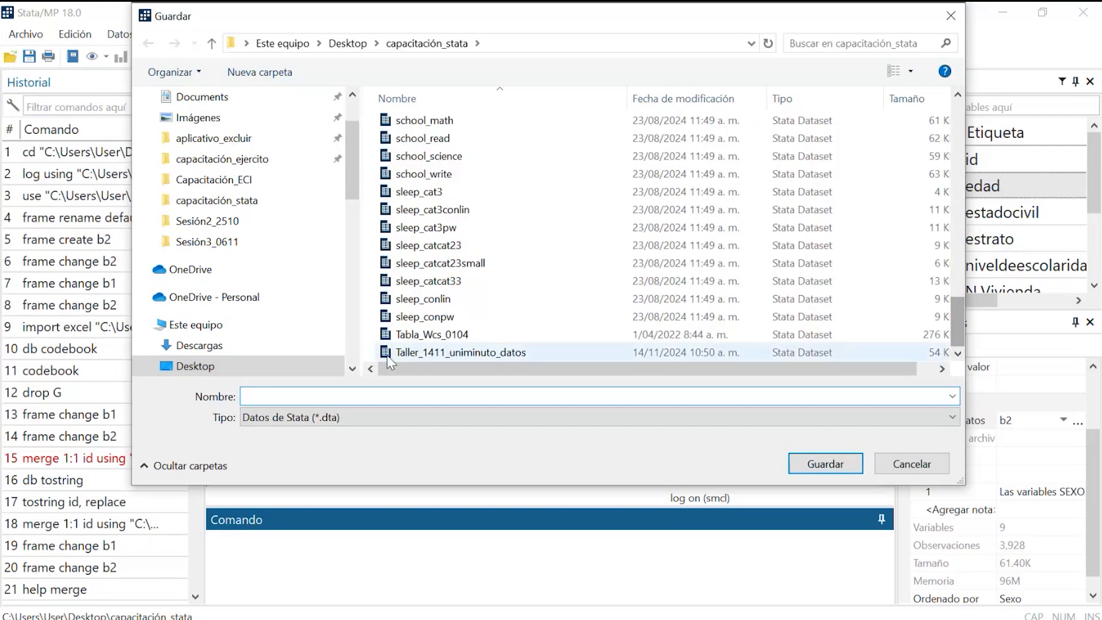
{"action": "scroll", "coordinate": [480, 302], "scroll_direction": "up", "scroll_amount": 15}
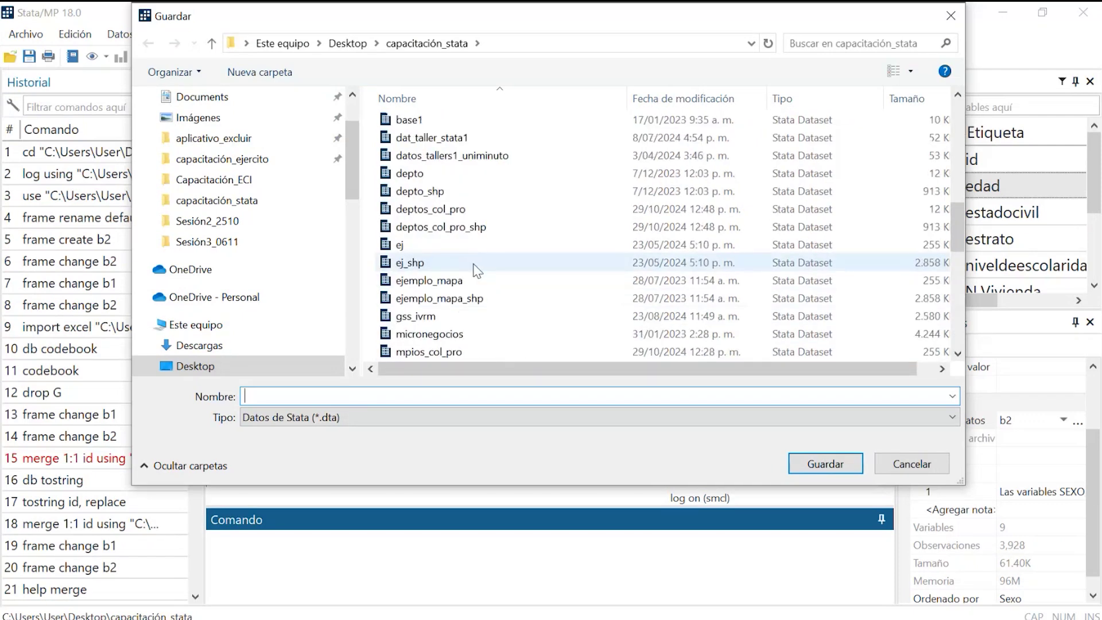
{"action": "scroll", "coordinate": [475, 267], "scroll_direction": "down", "scroll_amount": 4}
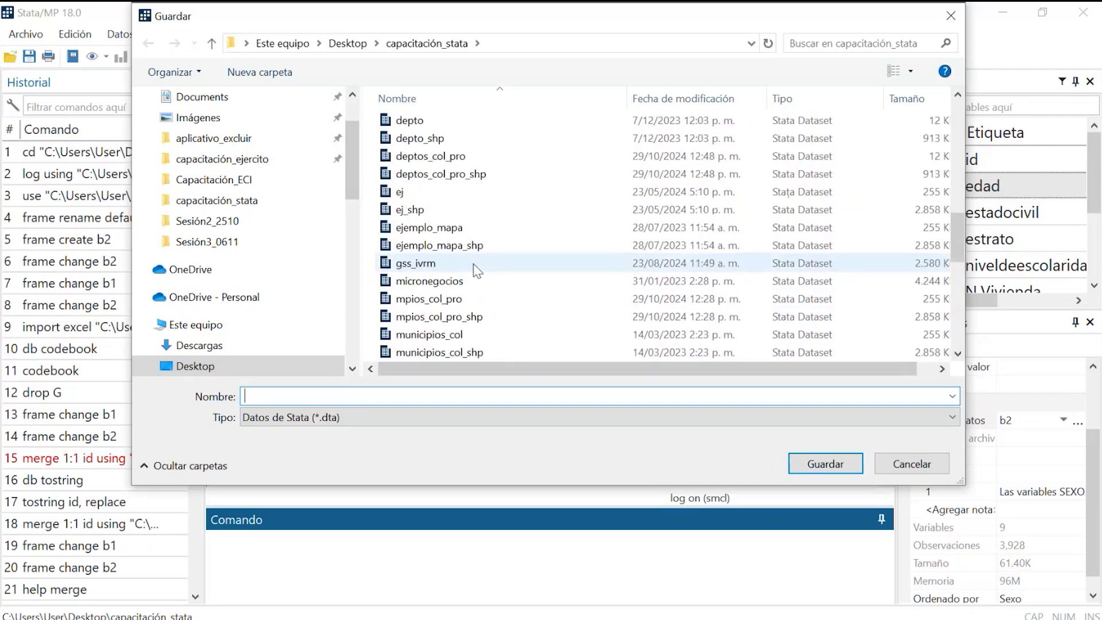
{"action": "scroll", "coordinate": [476, 270], "scroll_direction": "up", "scroll_amount": 2}
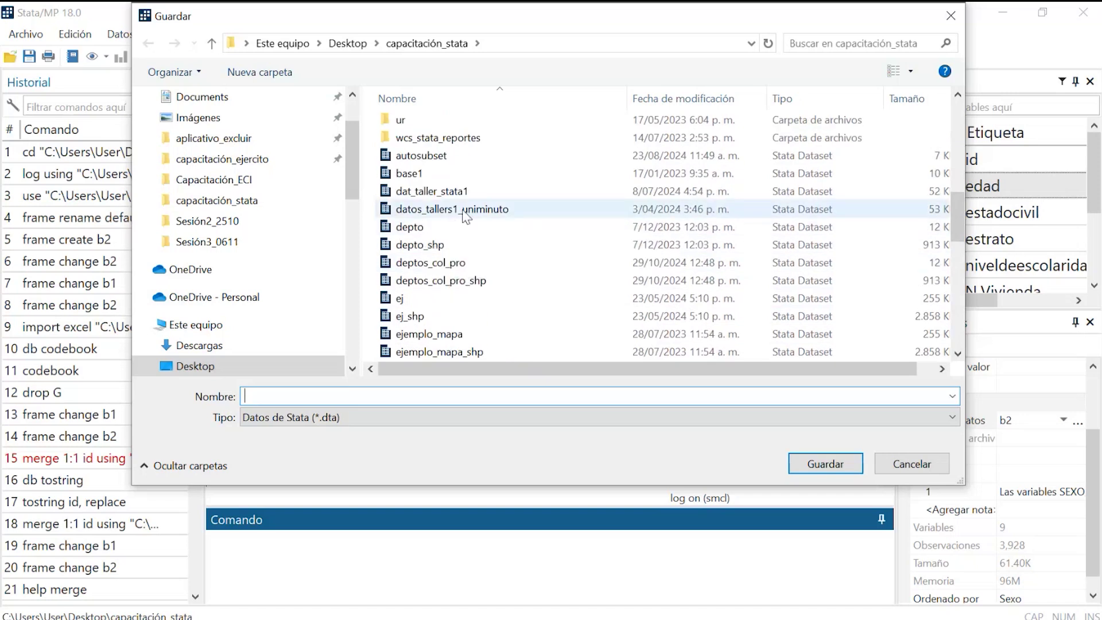
{"action": "scroll", "coordinate": [533, 208], "scroll_direction": "down", "scroll_amount": 1}
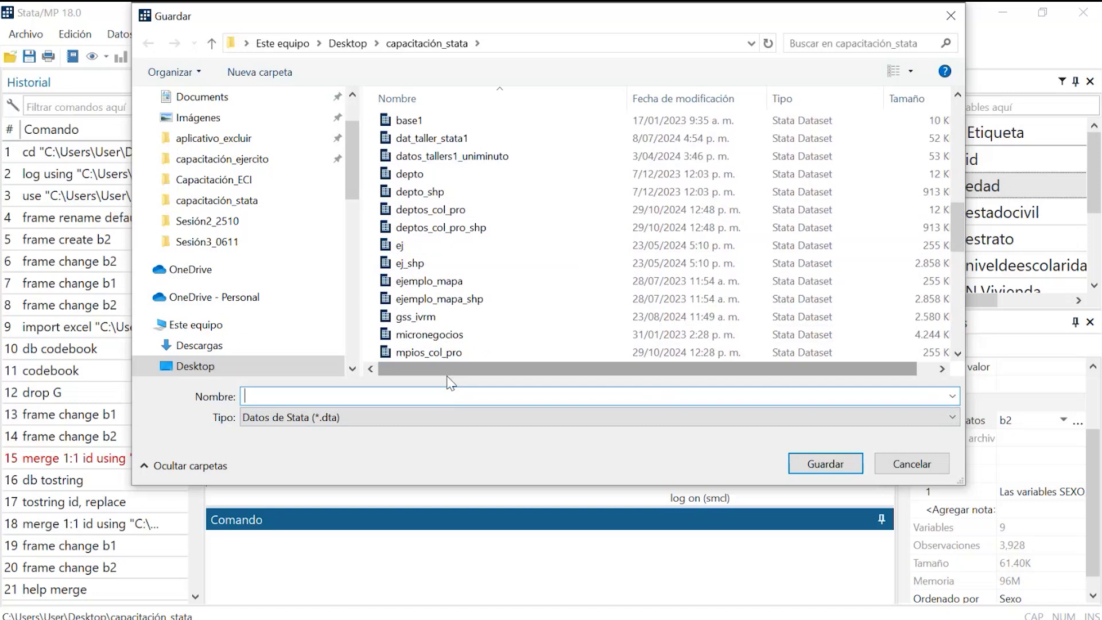
{"action": "type", "text": "uniminut"}
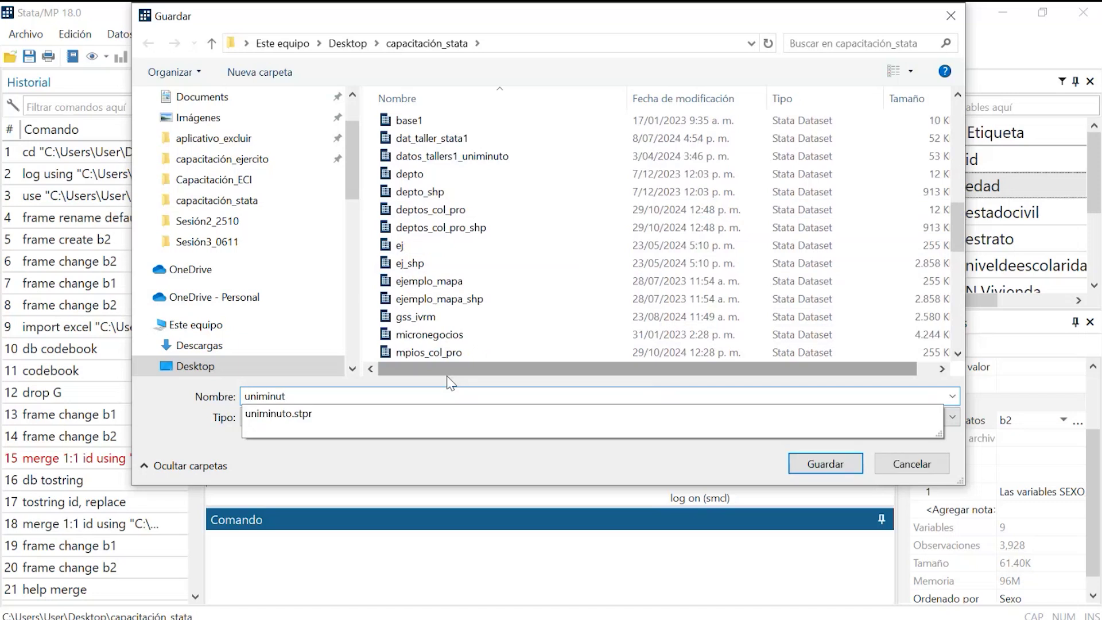
{"action": "key", "text": "BackSpace"}
{"action": "key", "text": "BackSpace"}
{"action": "key", "text": "BackSpace"}
{"action": "key", "text": "BackSpace"}
{"action": "key", "text": "BackSpace"}
{"action": "key", "text": "BackSpace"}
{"action": "key", "text": "BackSpace"}
{"action": "key", "text": "BackSpace"}
Save the dataset in the capacitación_stata folder as sesion2_datos_uniminuto.
{"action": "type", "text": "sesi"}
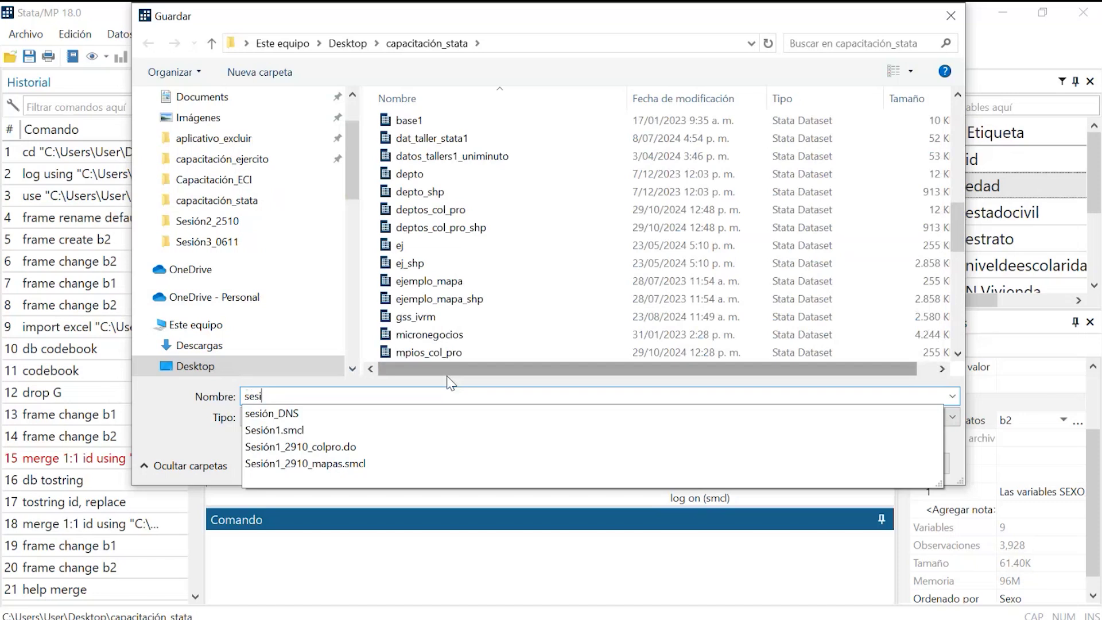
{"action": "type", "text": "on2"}
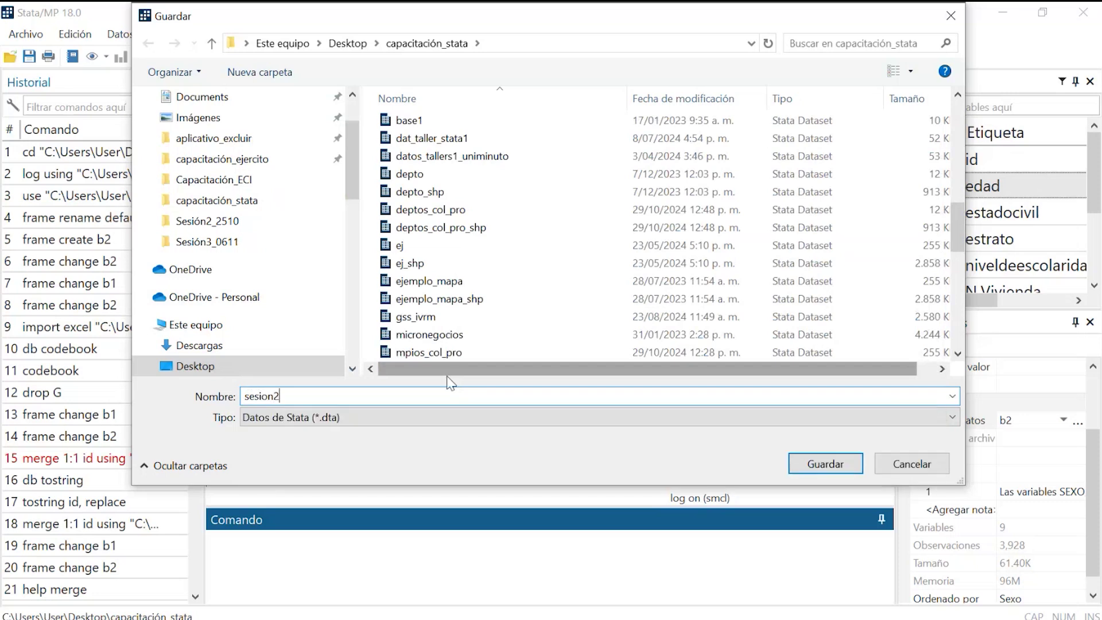
{"action": "type", "text": "_datos_uniminuto"}
{"action": "key", "text": "Return"}
Close the log file that records the session's output.
{"action": "left_click", "coordinate": [26, 35]}
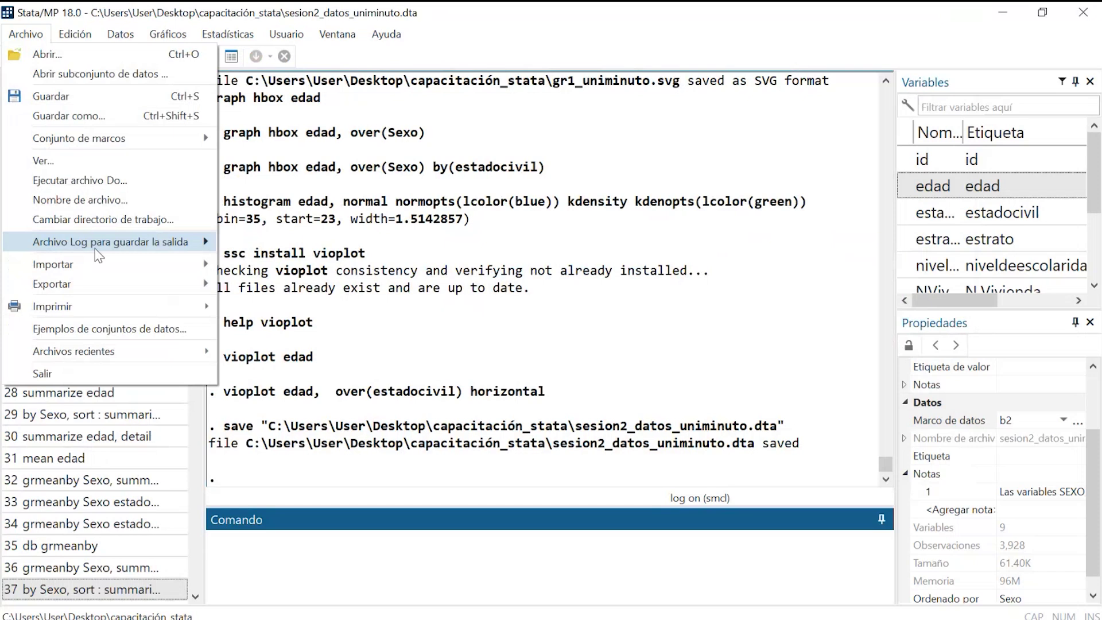
{"action": "mouse_move", "coordinate": [96, 249]}
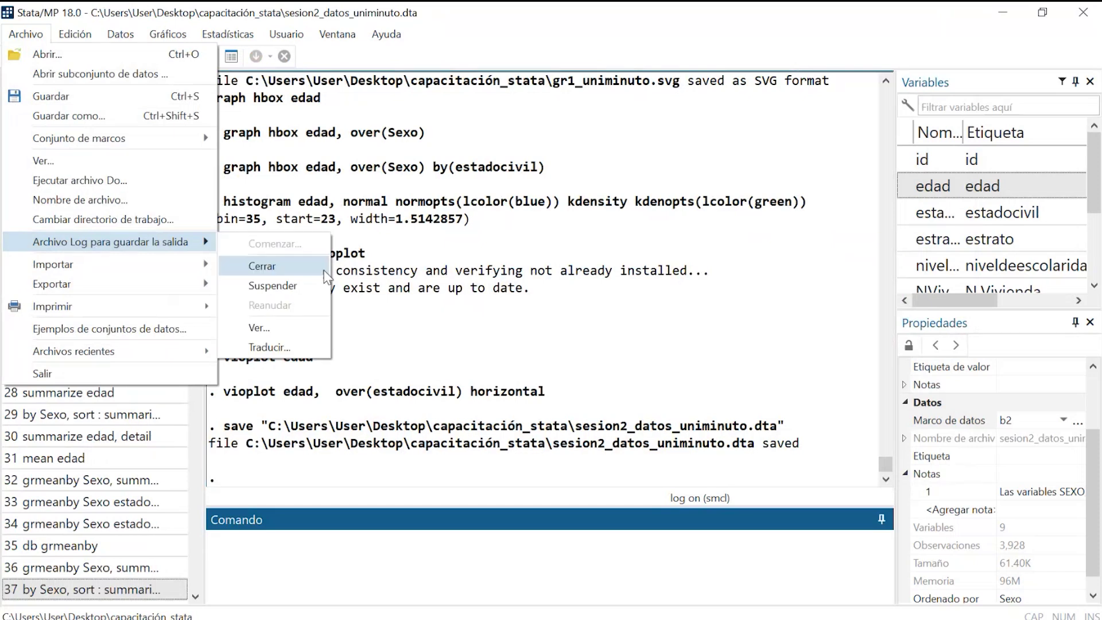
{"action": "left_click", "coordinate": [282, 273]}
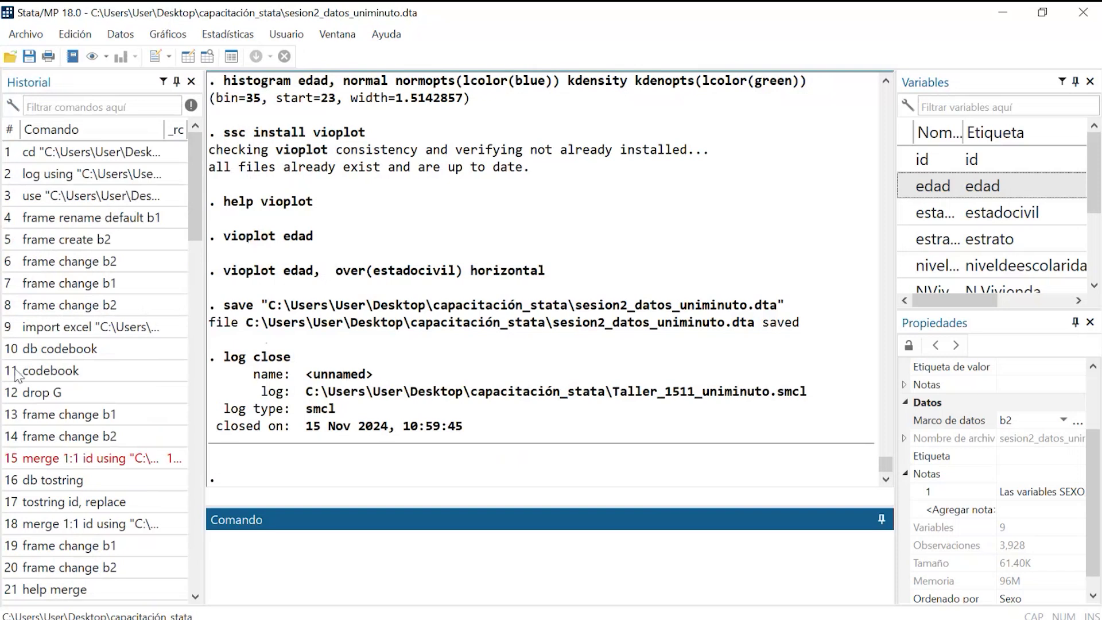
Hide the failed commands from the history, select all the remaining commands, and send them to the Do-file Editor.
{"action": "left_click", "coordinate": [191, 106]}
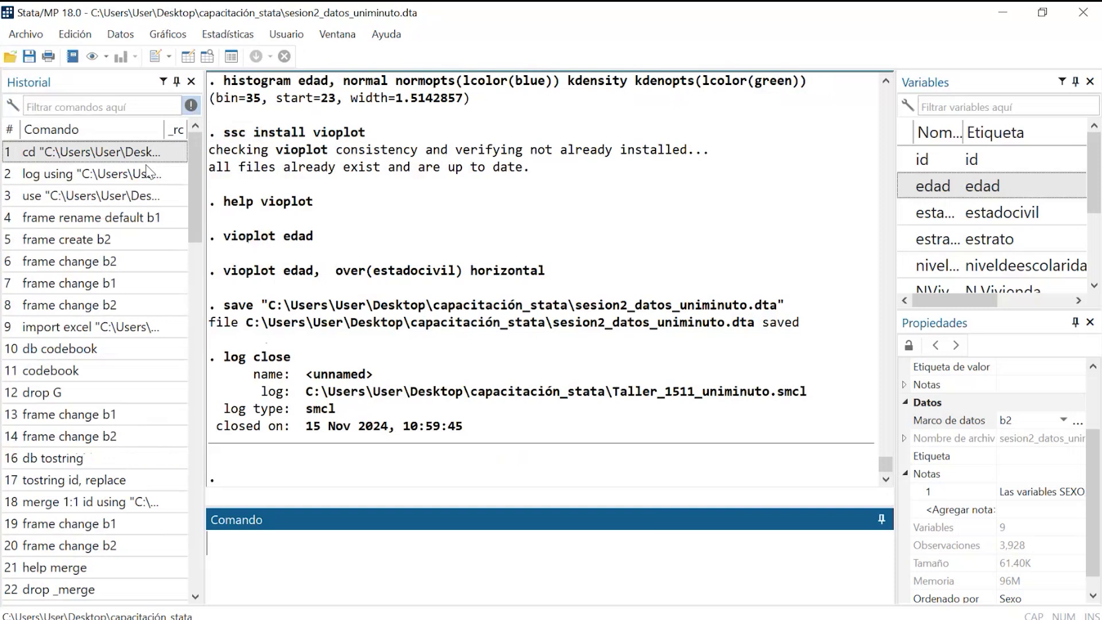
{"action": "right_click", "coordinate": [125, 161]}
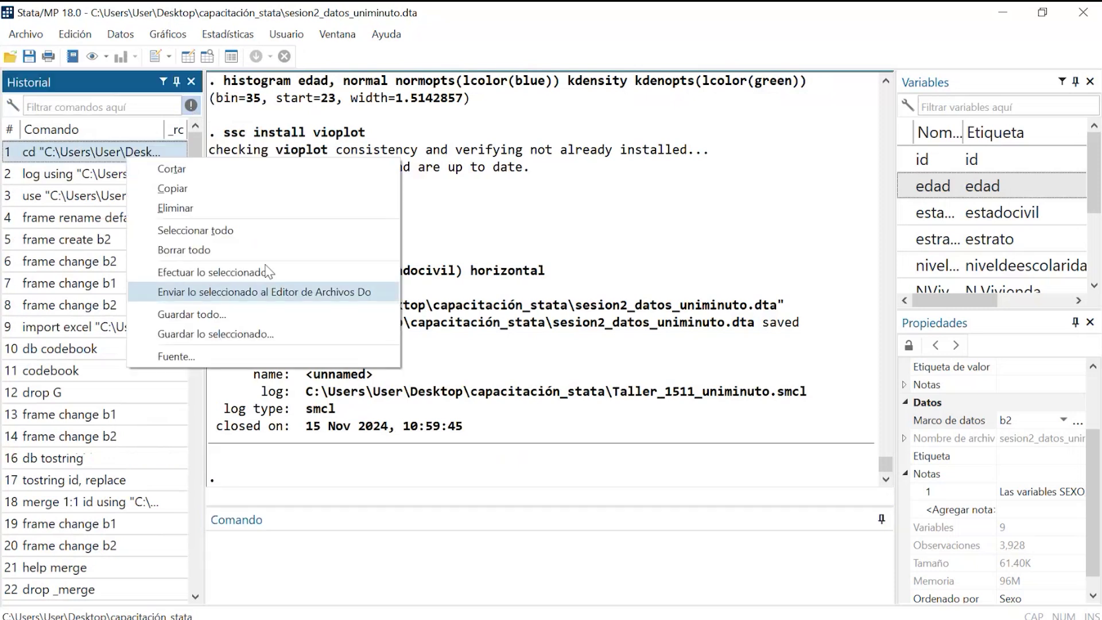
{"action": "left_click", "coordinate": [197, 233]}
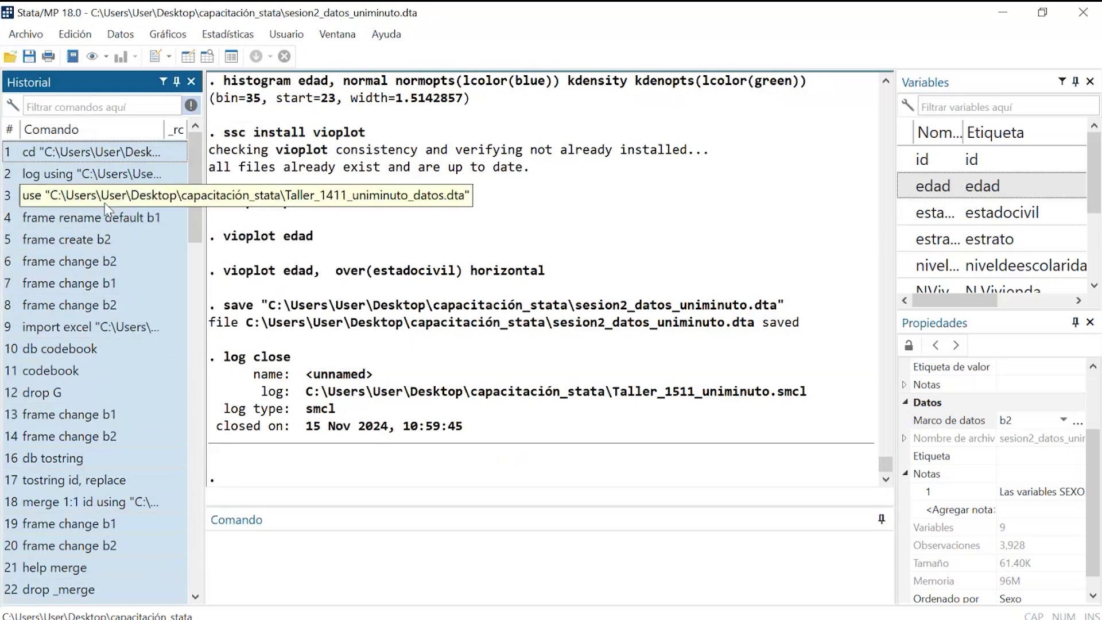
{"action": "right_click", "coordinate": [104, 202]}
{"action": "left_click", "coordinate": [201, 312]}
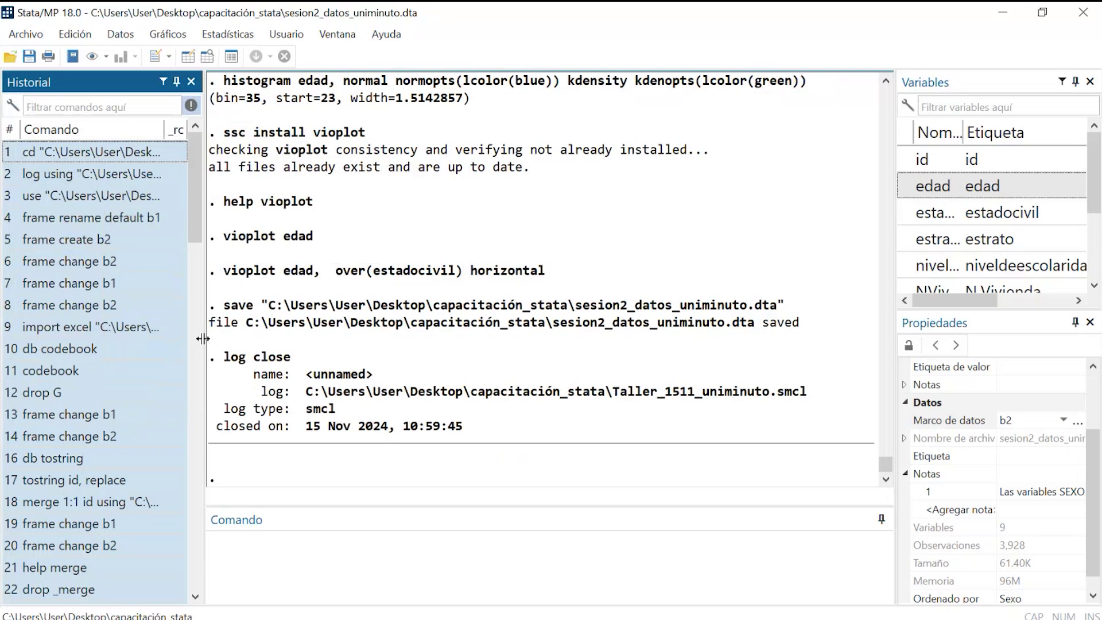
Switch to the Do-file Editor and insert the comment line //Sesión2 above the first command.
{"action": "mouse_move", "coordinate": [503, 613]}
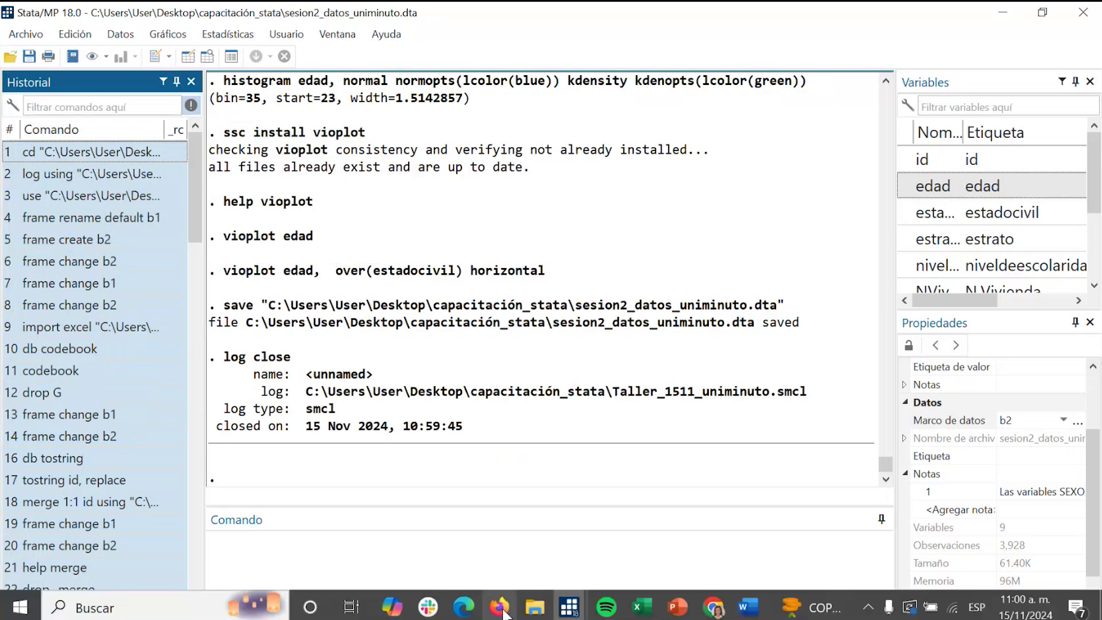
{"action": "mouse_move", "coordinate": [569, 607]}
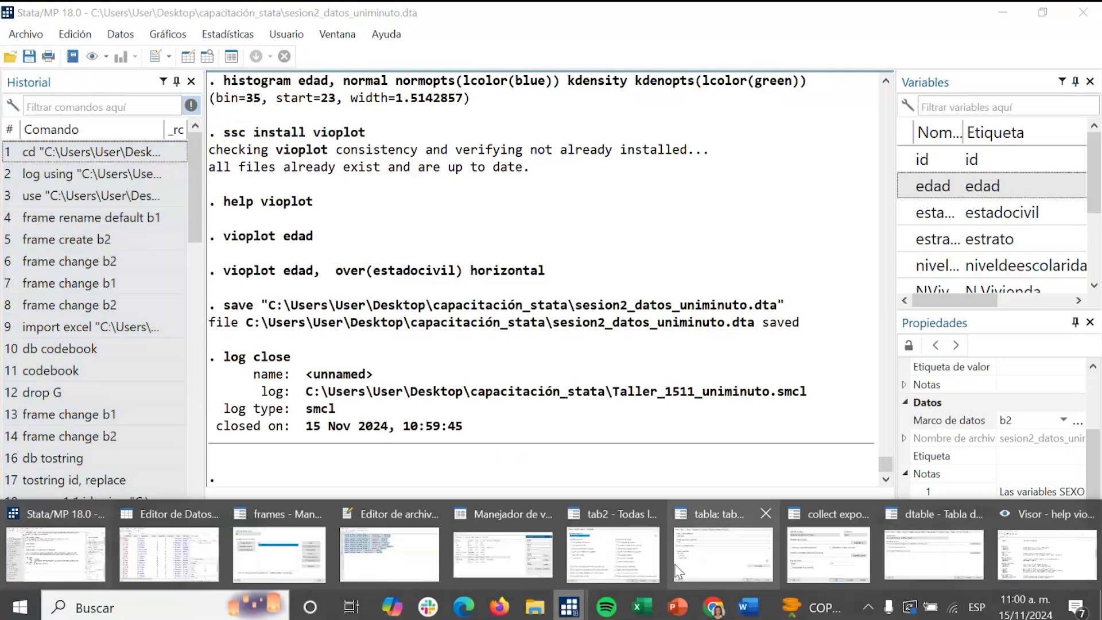
{"action": "left_click", "coordinate": [389, 553]}
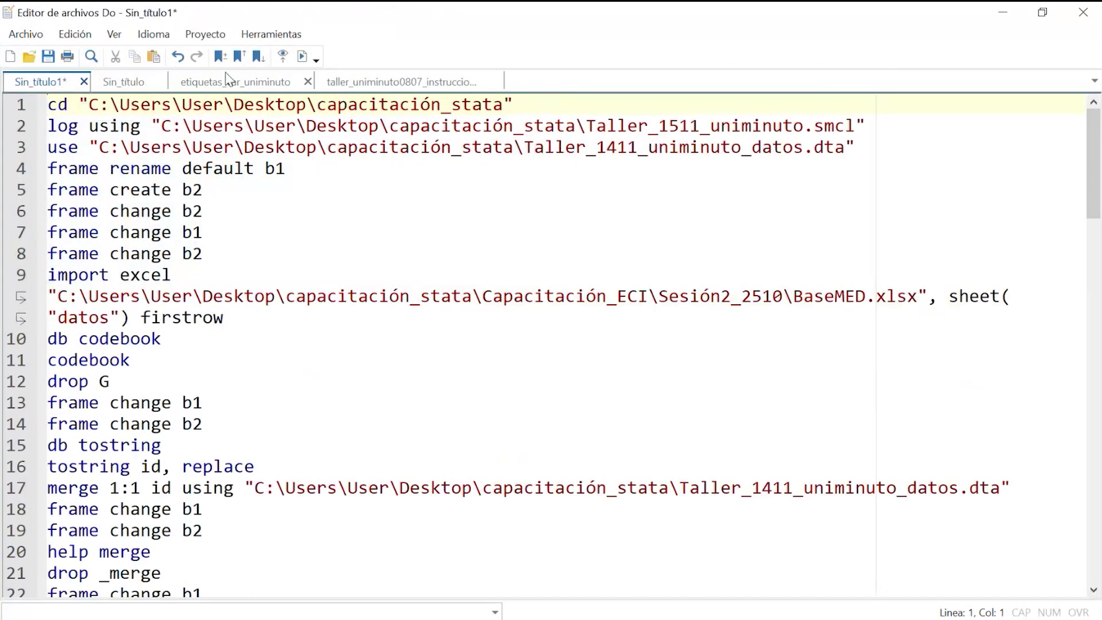
{"action": "key", "text": "Return"}
{"action": "key", "text": "Up"}
{"action": "type", "text": "//"}
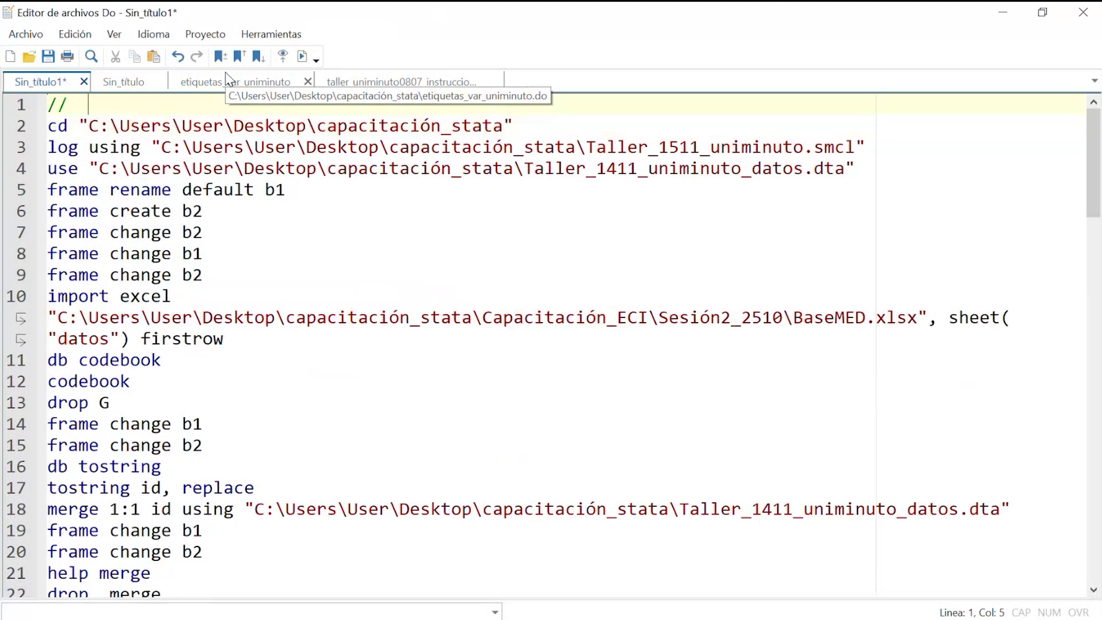
{"action": "key", "text": "BackSpace"}
{"action": "key", "text": "BackSpace"}
{"action": "type", "text": "Sesión"}
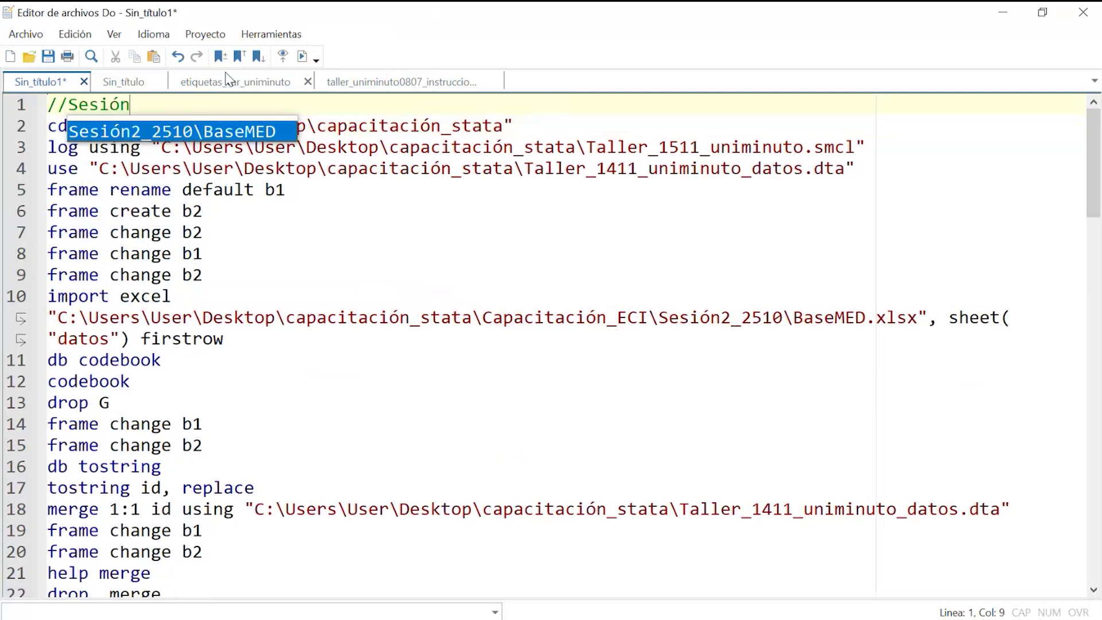
{"action": "type", "text": "2"}
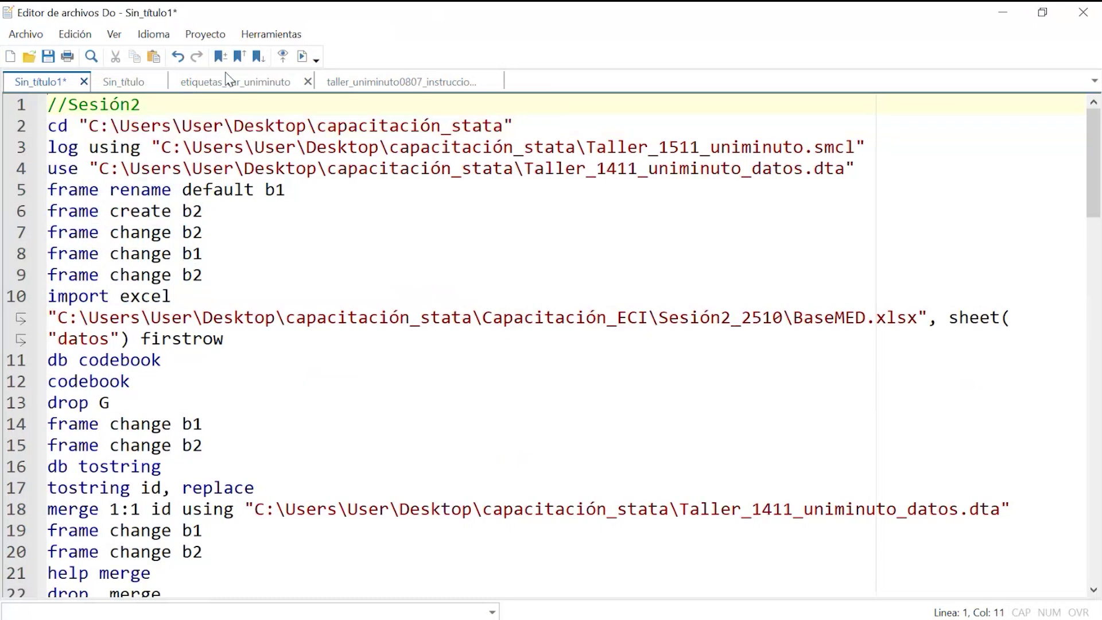
Frame the comment title with asterisks on both sides so the line reads //****Sesión2*****.
{"action": "key", "text": "BackSpace"}
{"action": "type", "text": "****"}
{"action": "key", "text": "Left"}
{"action": "key", "text": "Left"}
{"action": "key", "text": "Left"}
{"action": "key", "text": "Left"}
{"action": "key", "text": "Left"}
{"action": "key", "text": "Left"}
{"action": "key", "text": "Left"}
{"action": "key", "text": "Left"}
{"action": "key", "text": "Left"}
{"action": "key", "text": "Left"}
{"action": "key", "text": "Left"}
{"action": "type", "text": "**"}
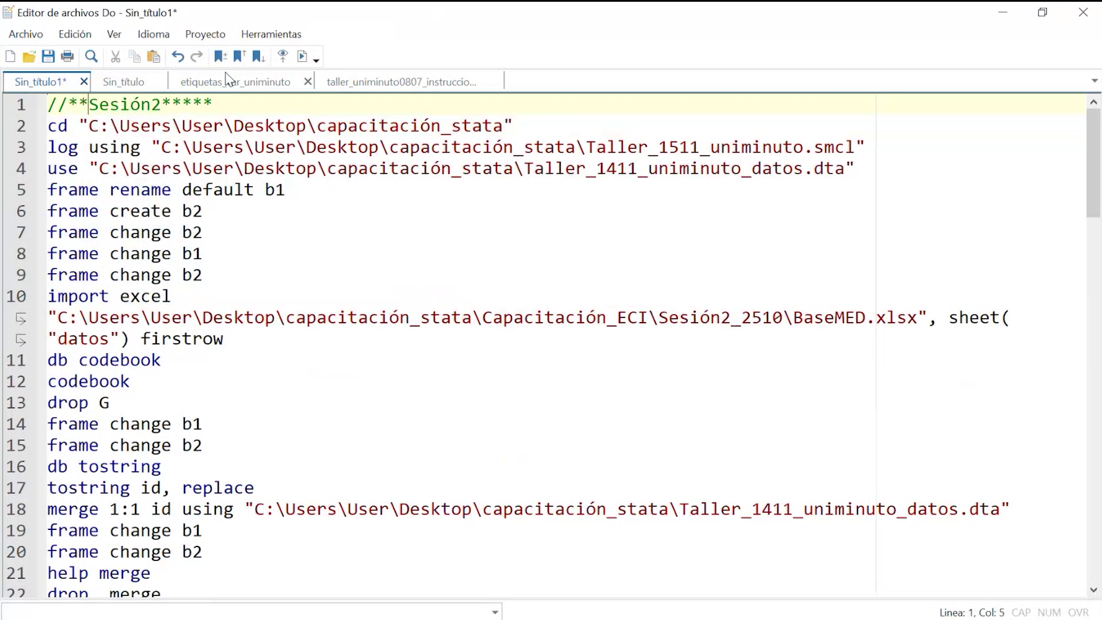
{"action": "type", "text": "**"}
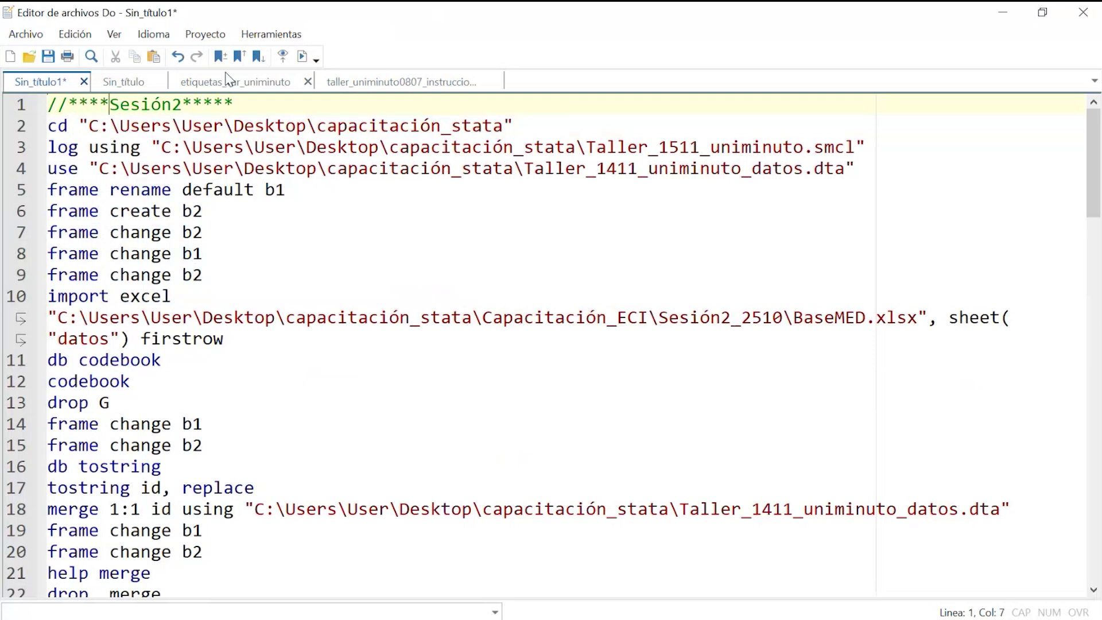
{"action": "left_click", "coordinate": [217, 271]}
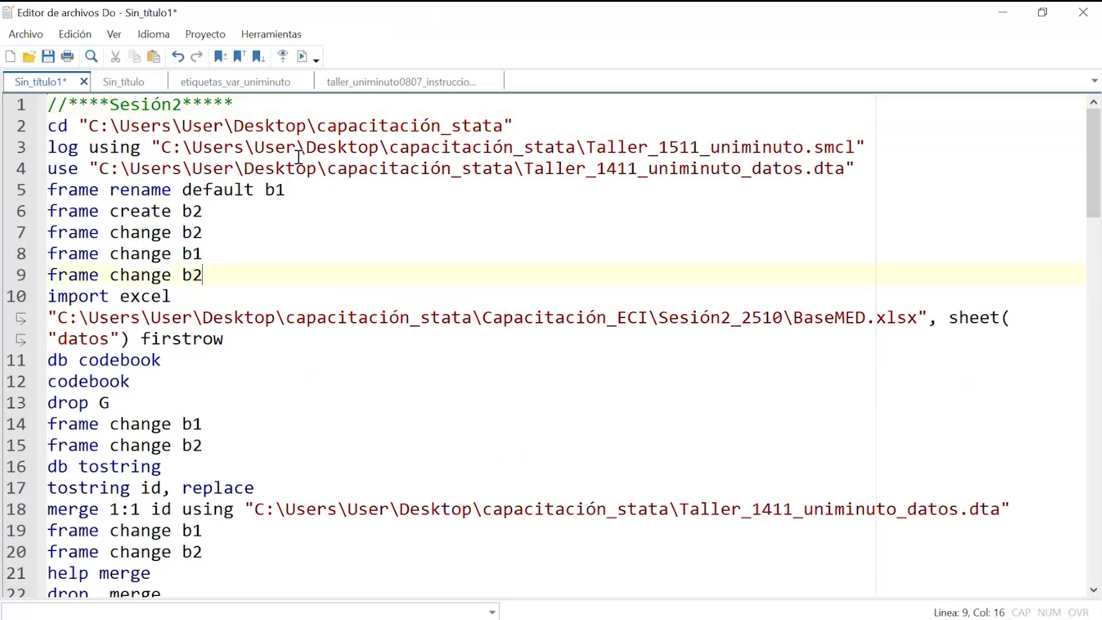
Save the do-file in the capacitación_stata folder as Taller_1511_uniminuto_instrucciones, basing the name on the existing Taller_1411_uniminuto_instrucciones file.
{"action": "left_click", "coordinate": [28, 36]}
{"action": "left_click", "coordinate": [112, 164]}
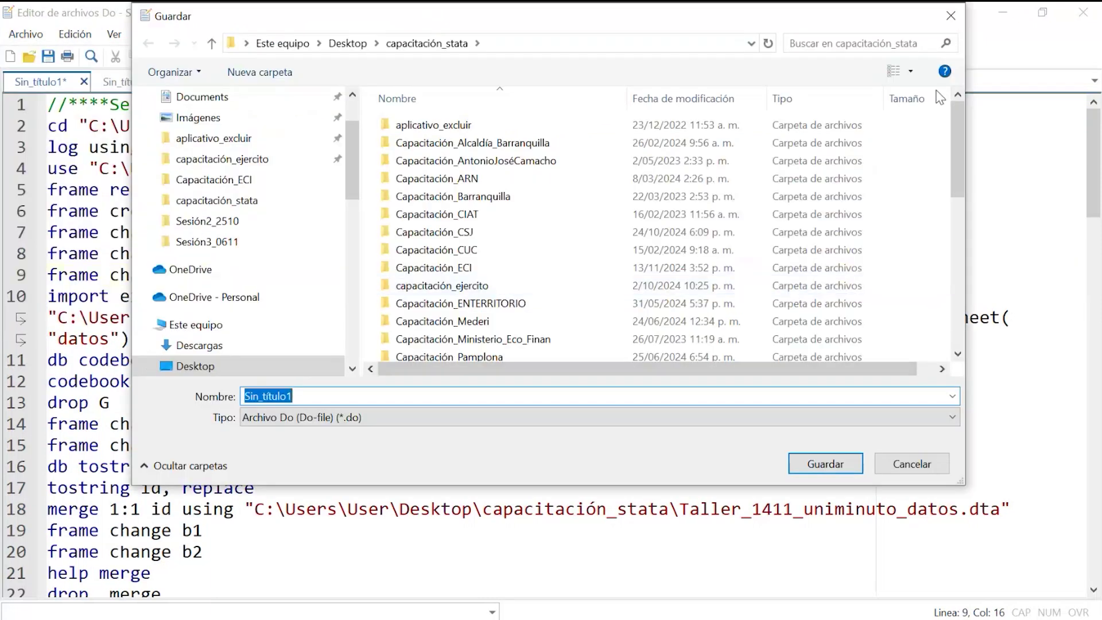
{"action": "left_click_drag", "start_coordinate": [974, 201], "coordinate": [947, 201]}
{"action": "scroll", "coordinate": [772, 141], "scroll_direction": "down", "scroll_amount": 7}
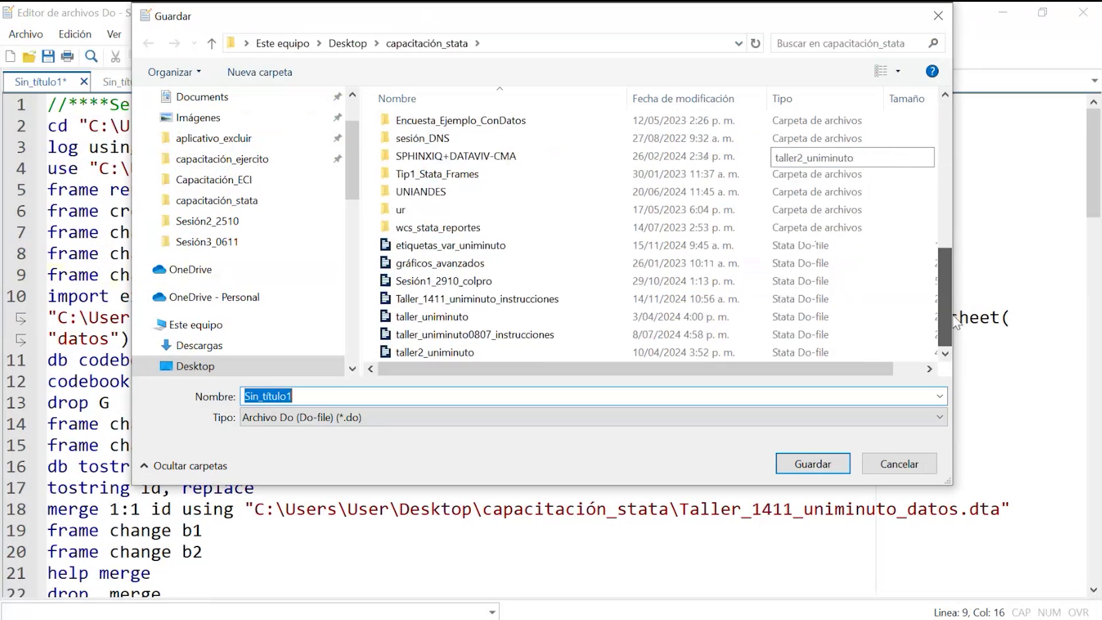
{"action": "left_click", "coordinate": [452, 299]}
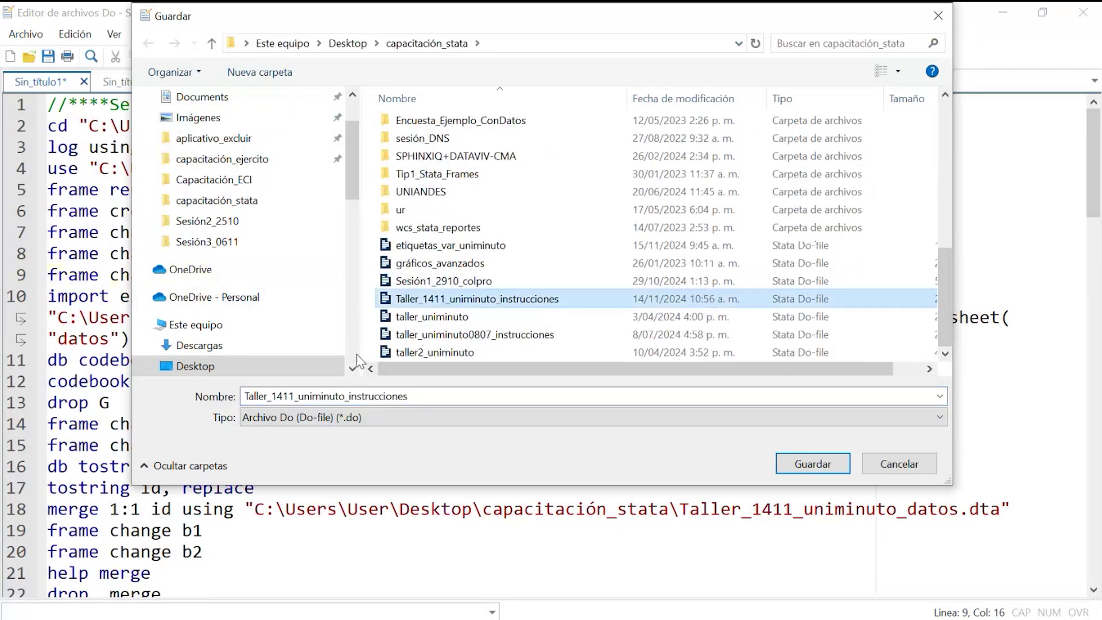
{"action": "double_click", "coordinate": [307, 397]}
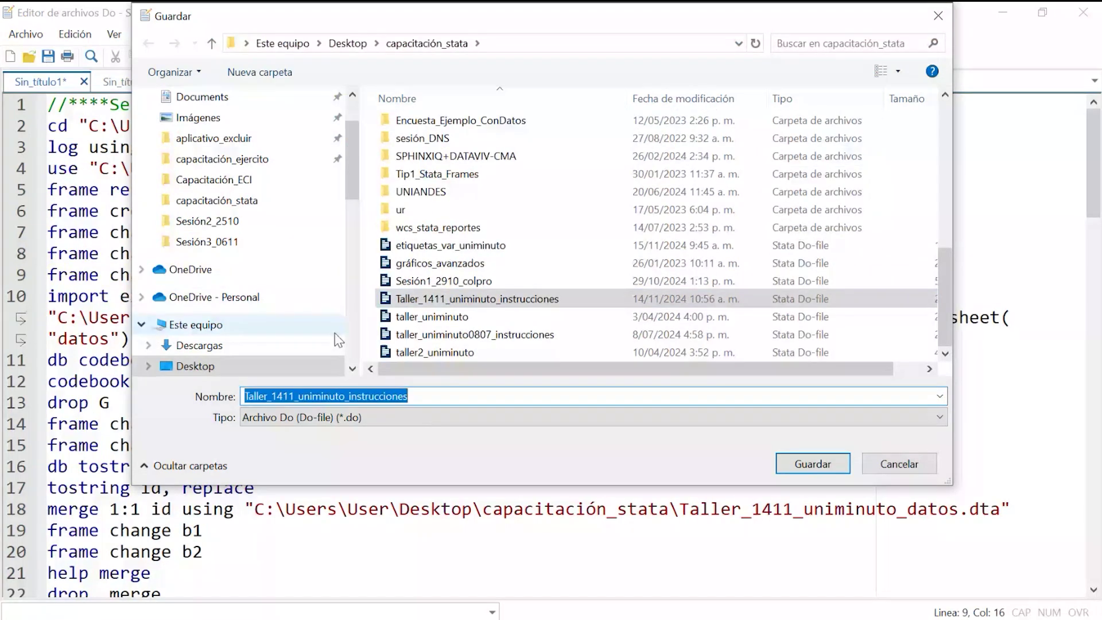
{"action": "key", "text": "Left"}
{"action": "key", "text": "Right"}
{"action": "key", "text": "Right"}
{"action": "key", "text": "Right"}
{"action": "key", "text": "Right"}
{"action": "key", "text": "Right"}
{"action": "key", "text": "Right"}
{"action": "key", "text": "Right"}
{"action": "key", "text": "Right"}
{"action": "key", "text": "Right"}
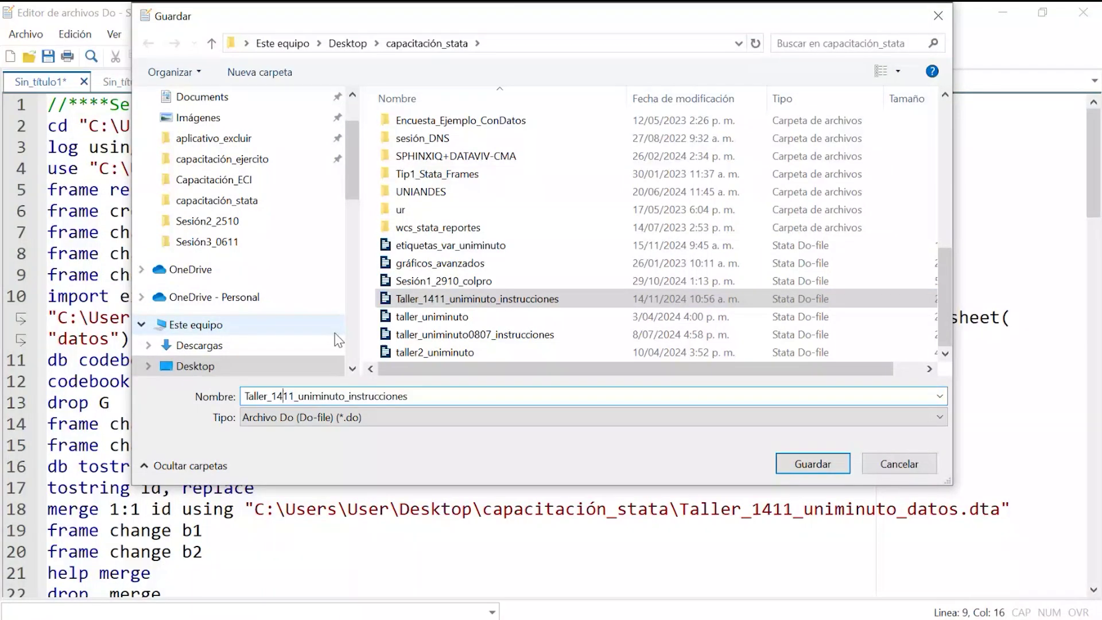
{"action": "key", "text": "BackSpace"}
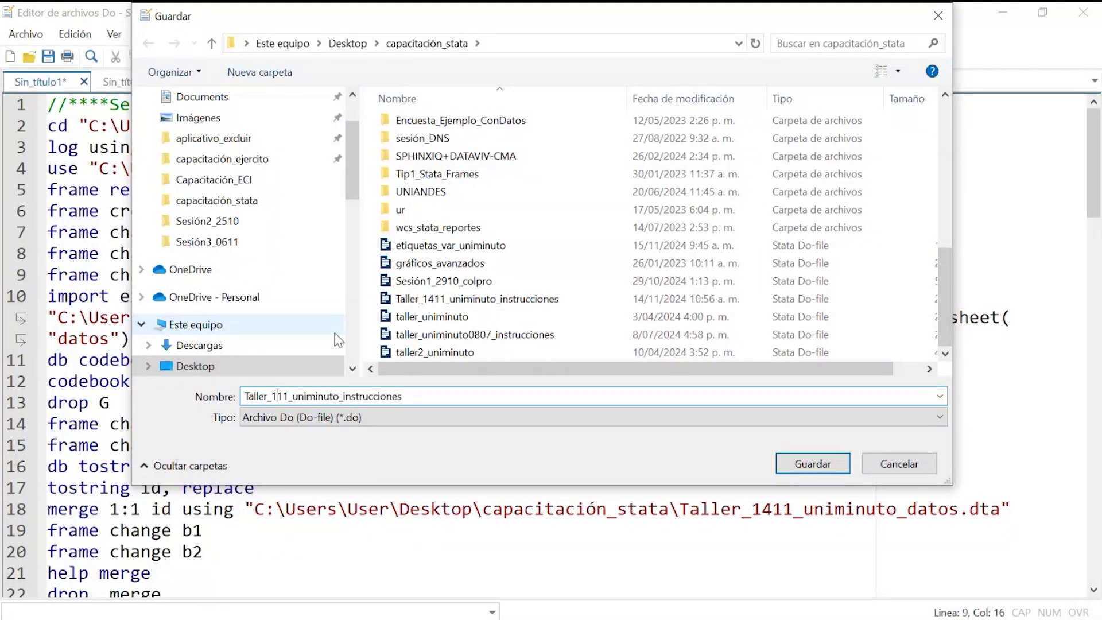
{"action": "type", "text": "5"}
{"action": "key", "text": "Return"}
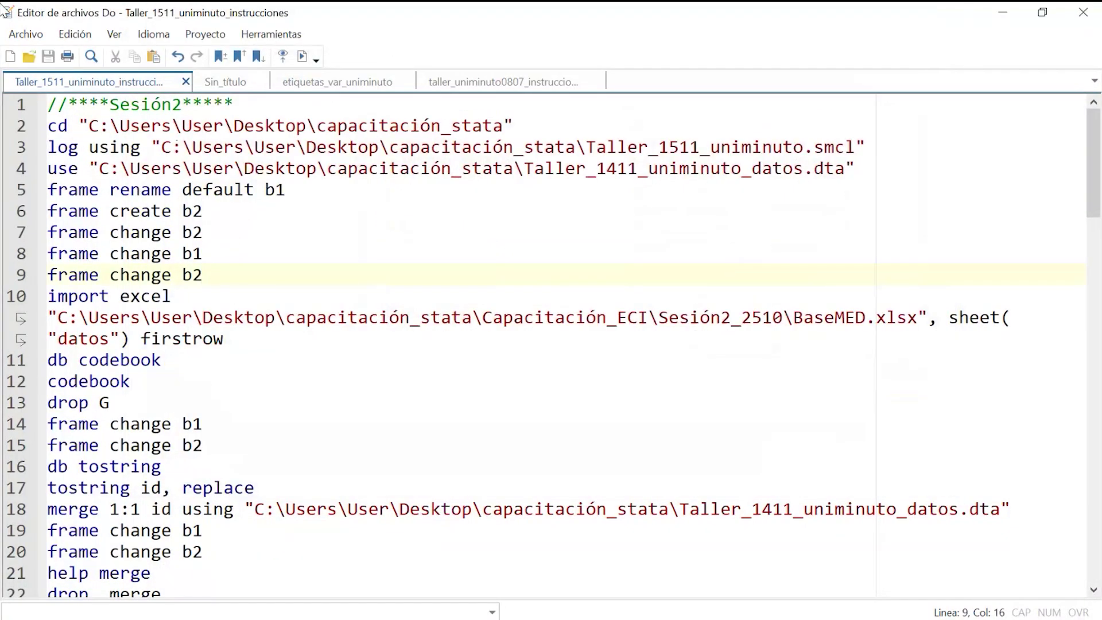
Switch to Google Drive in Chrome and copy the link to the Taller_Stata_uniminuto folder.
{"action": "left_click", "coordinate": [990, 4]}
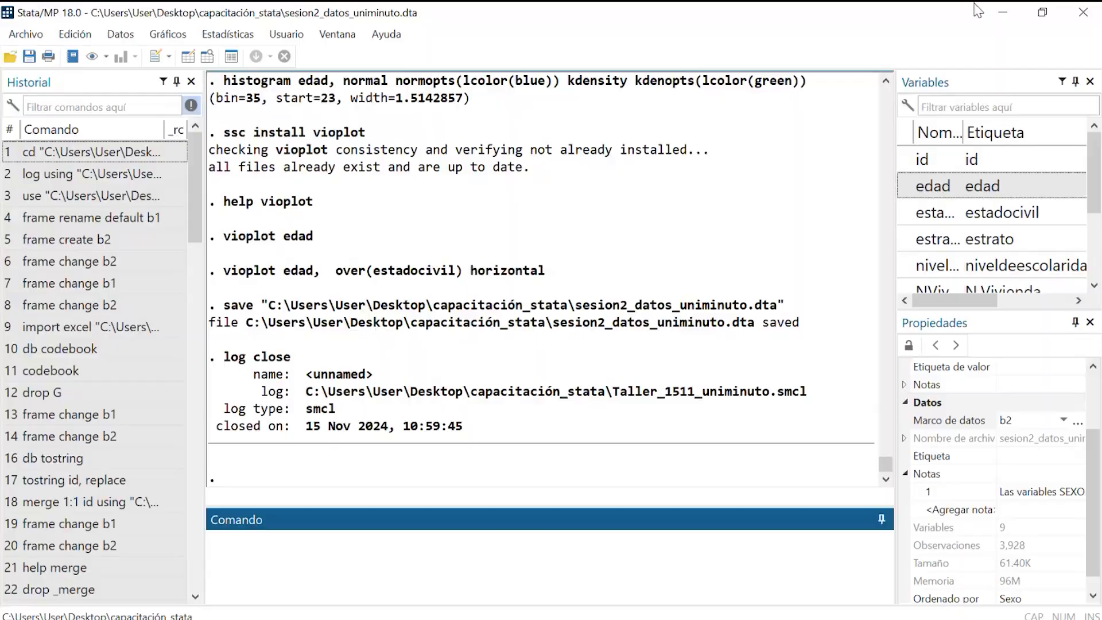
{"action": "left_click_drag", "start_coordinate": [979, 11], "coordinate": [776, 161]}
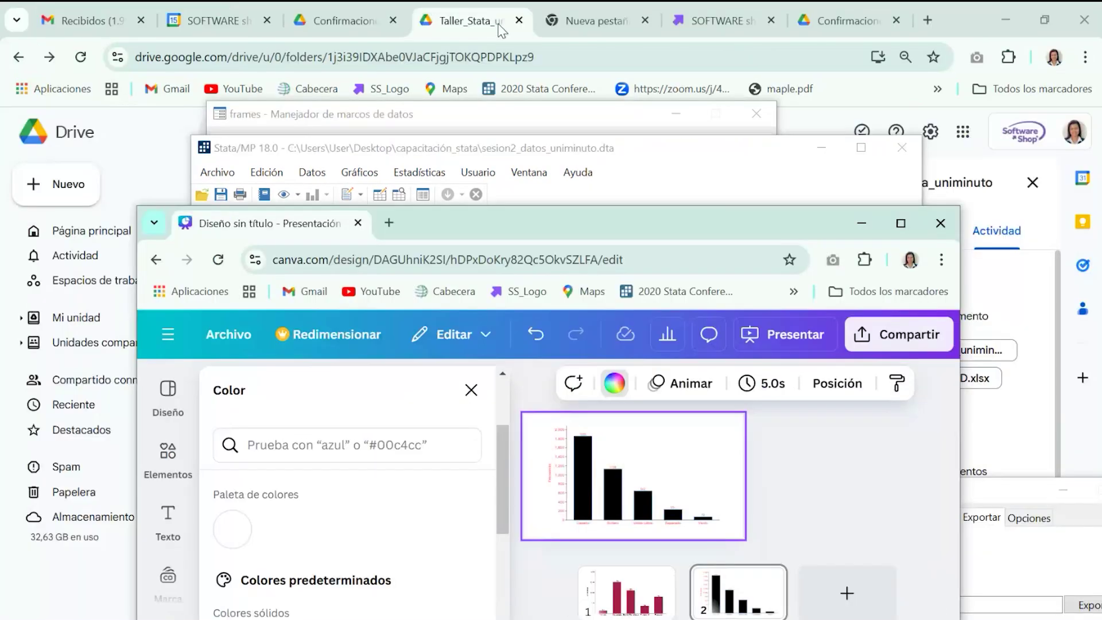
{"action": "left_click", "coordinate": [501, 30]}
{"action": "left_click", "coordinate": [506, 184]}
{"action": "left_click", "coordinate": [707, 381]}
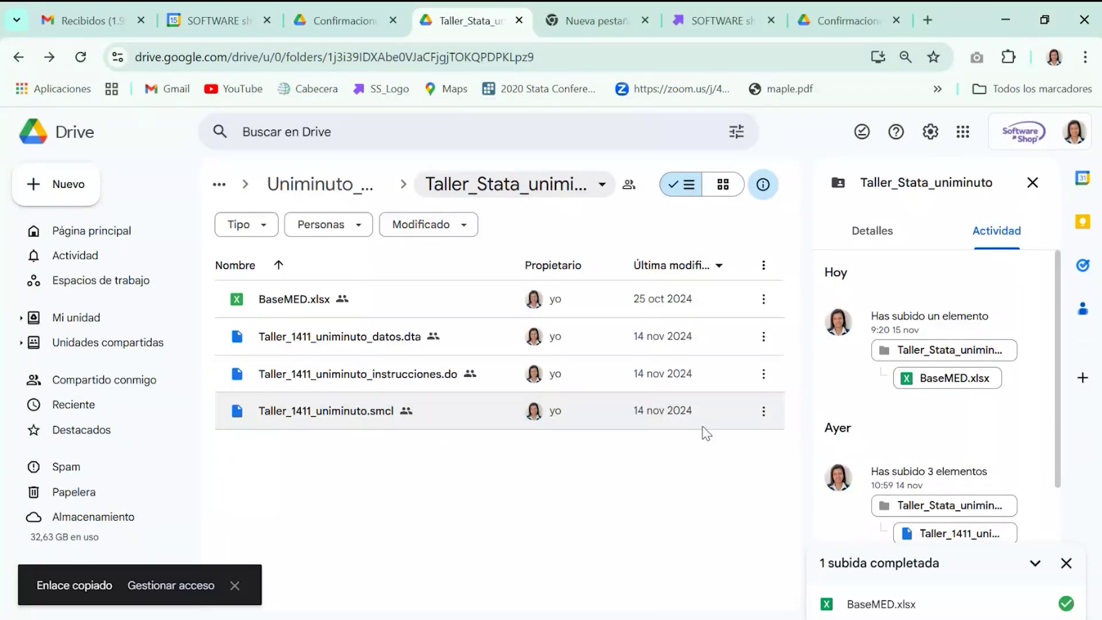